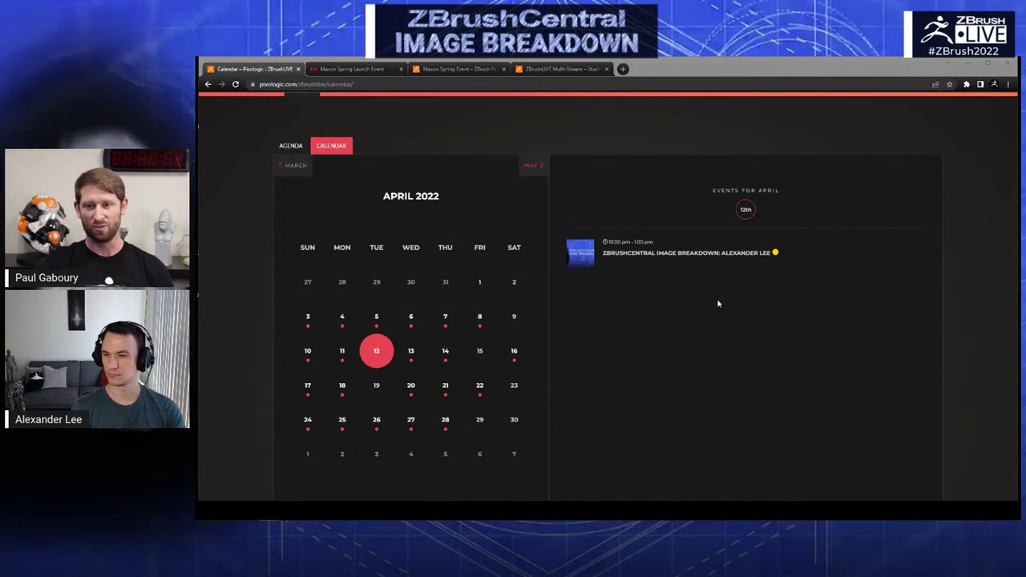
- Select the full web address of the April 2022 ZBrushLIVE calendar page
double_click(361, 85)
left_click(364, 85)
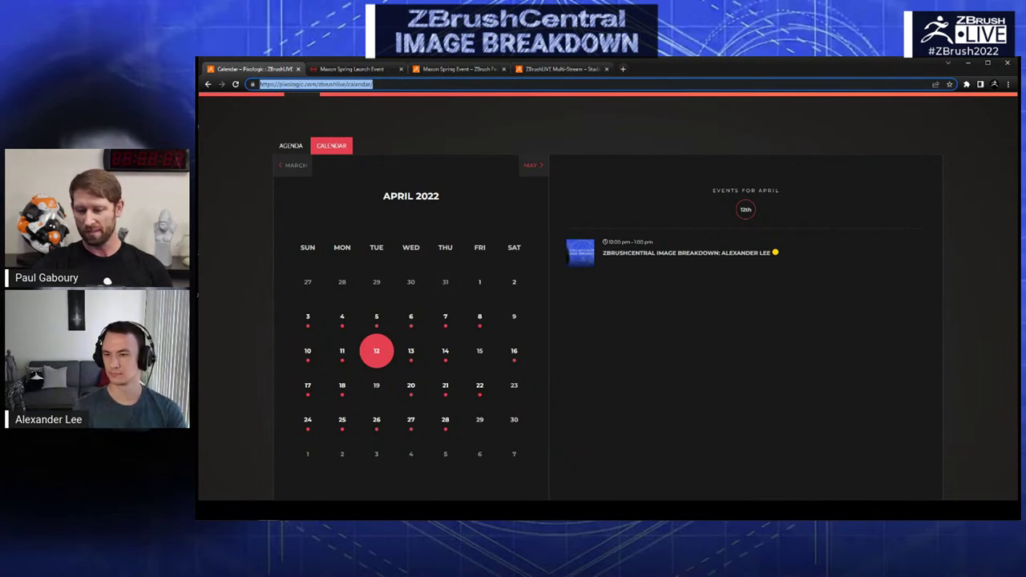
key("alt+Tab")
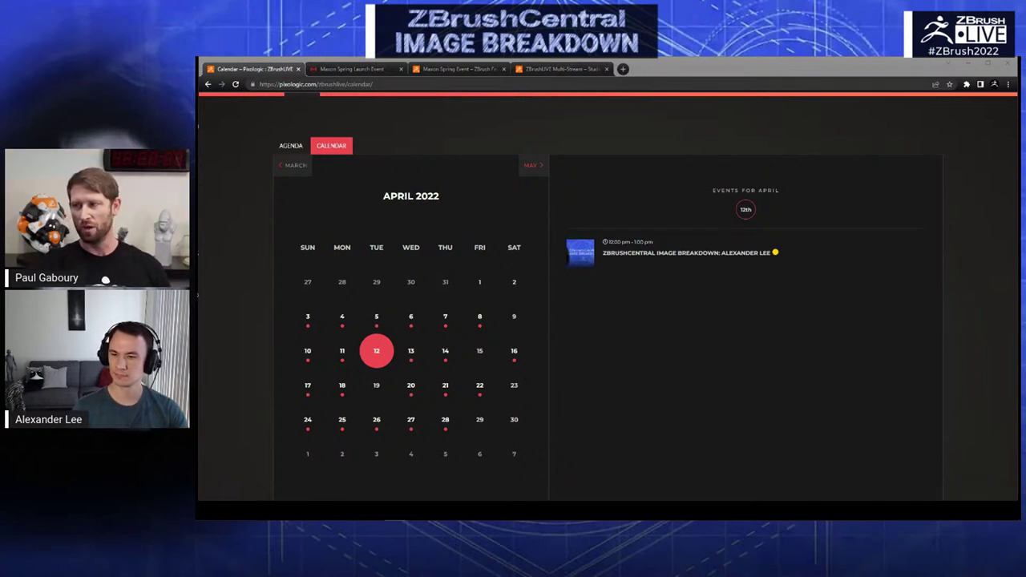
key("alt+Tab")
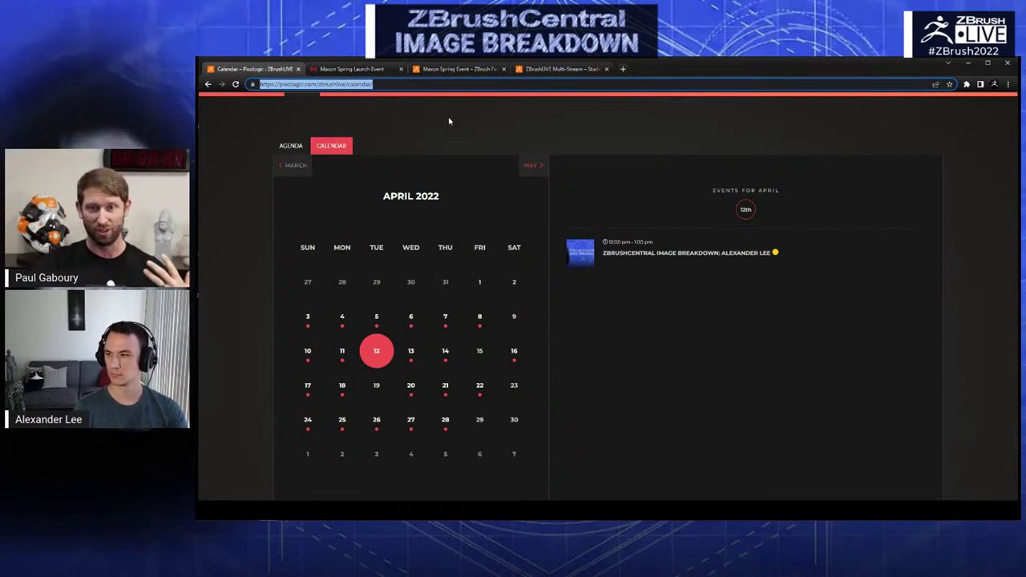
- Review the event pages for the Maxon Spring Launch Event, the ZBrush Feature Presentation and the HUXLEY multi-stream
left_click(352, 69)
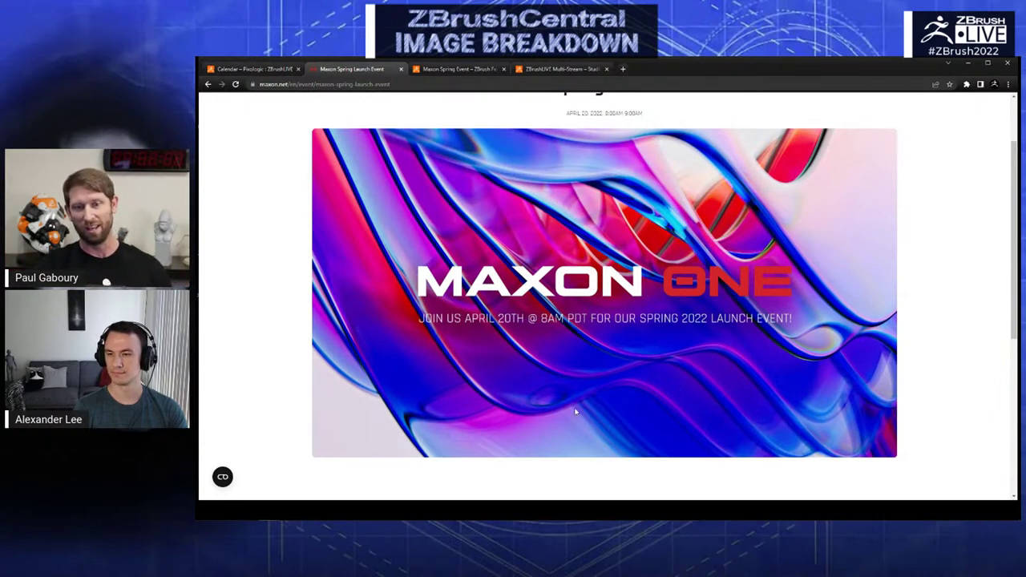
left_click(459, 69)
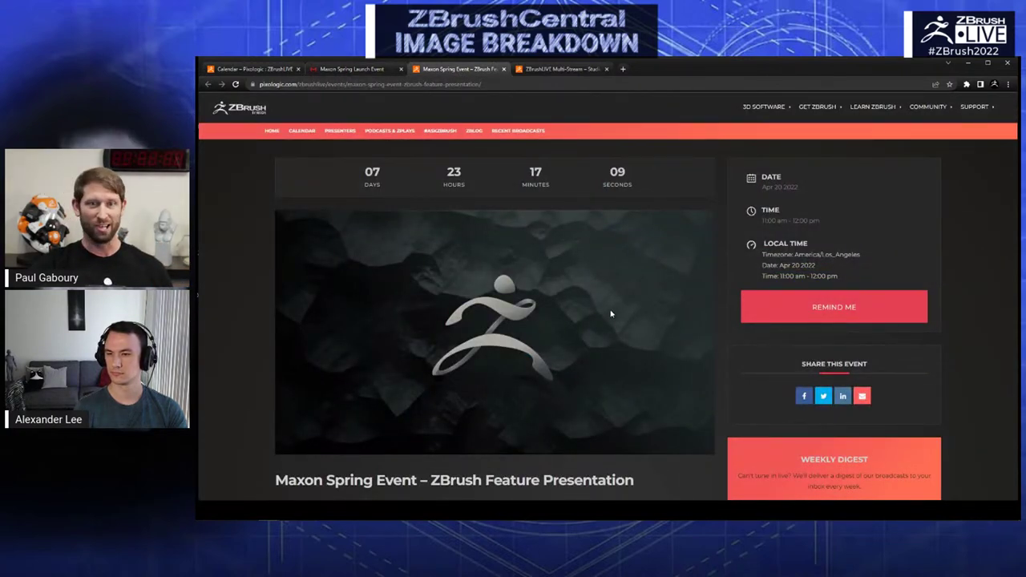
scroll(610, 315, "down", 3)
scroll(608, 315, "up", 3)
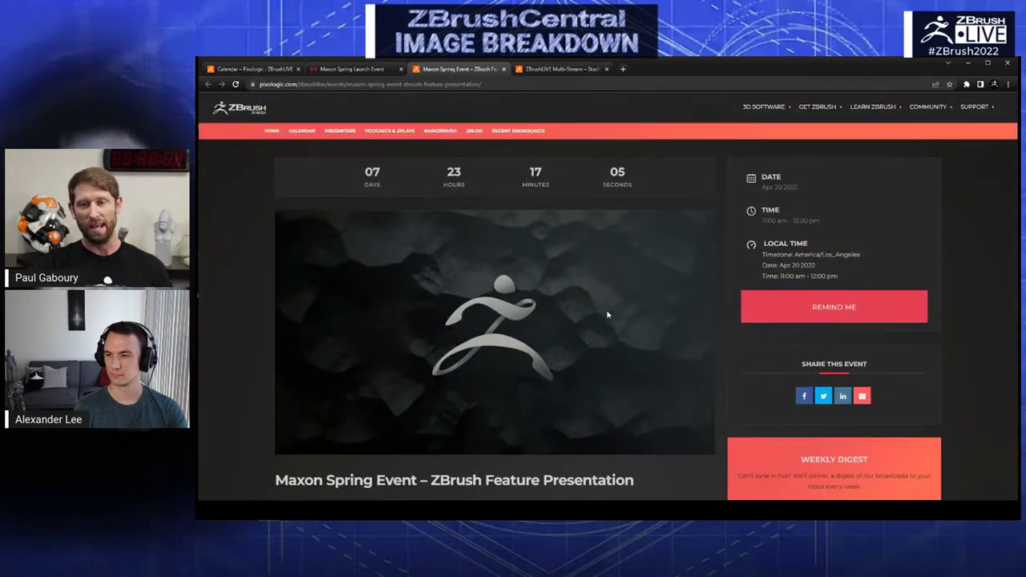
left_click(561, 69)
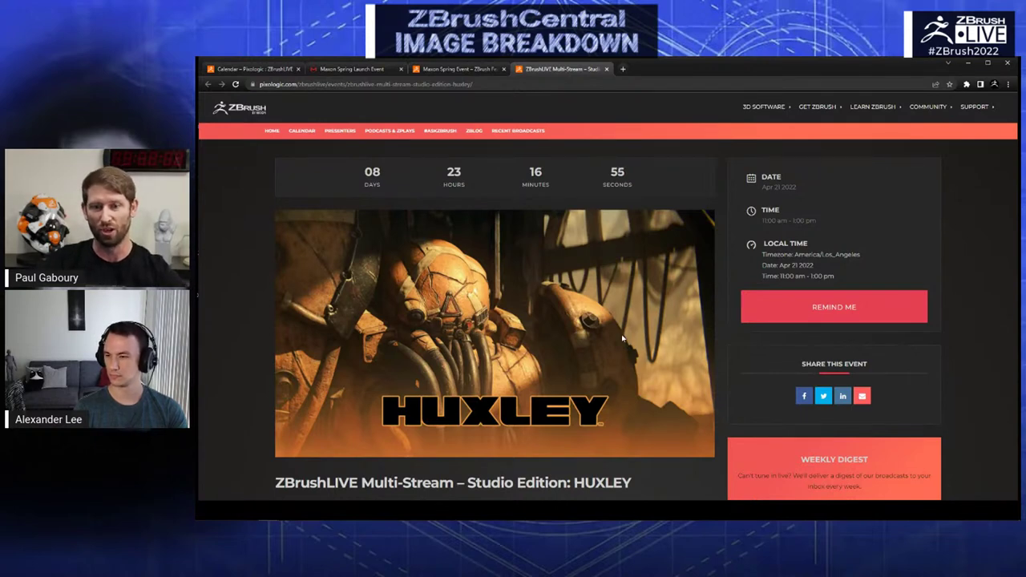
scroll(622, 339, "down", 1)
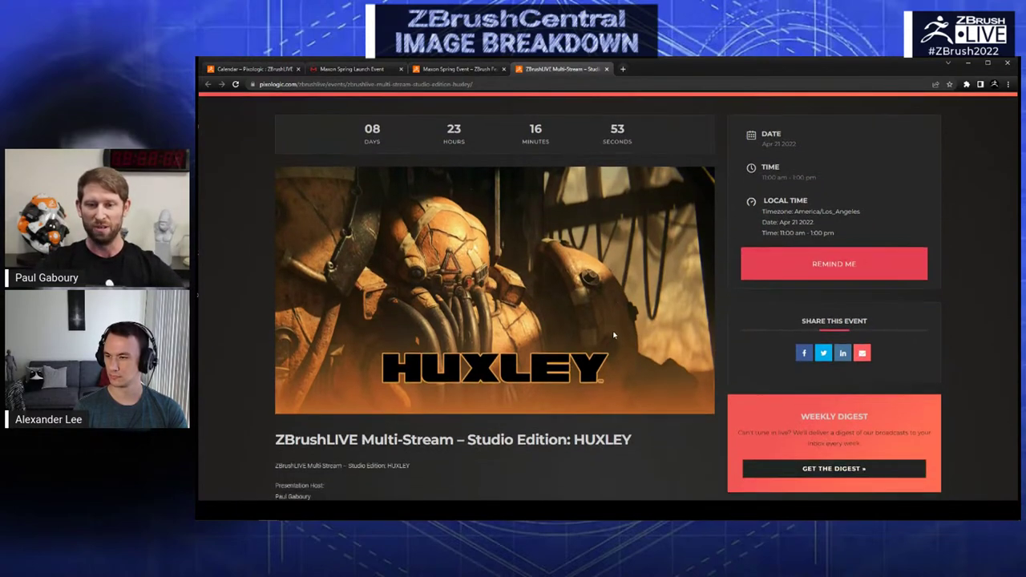
scroll(618, 337, "up", 1)
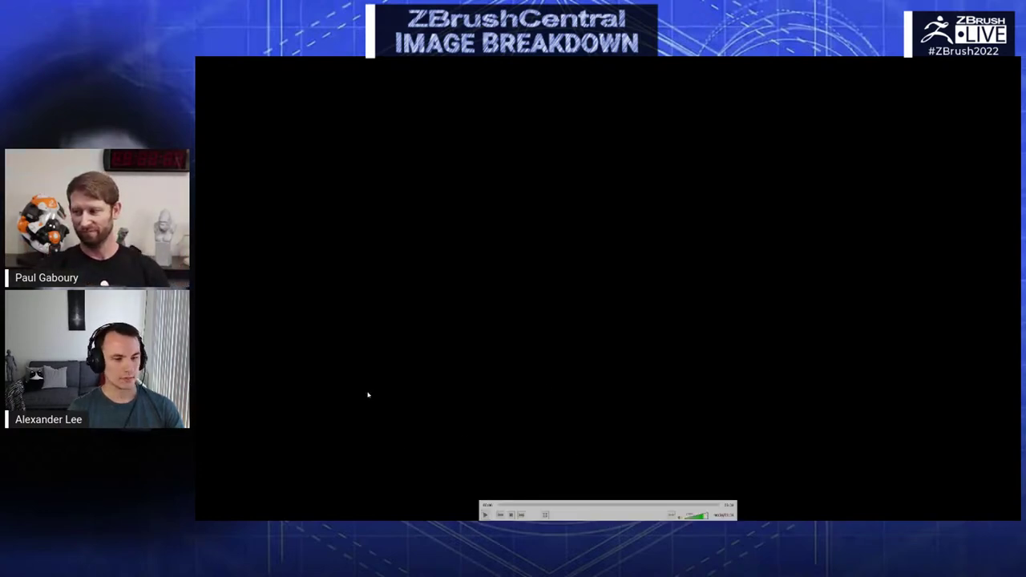
- Play the creature animation video in VLC, then leave full screen and minimize the player
left_click(485, 516)
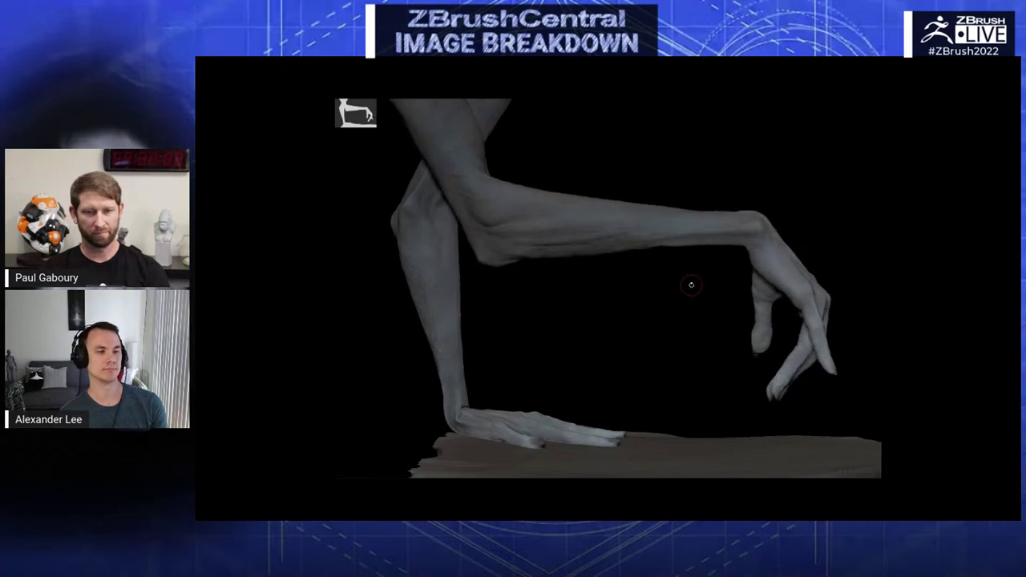
key("Right")
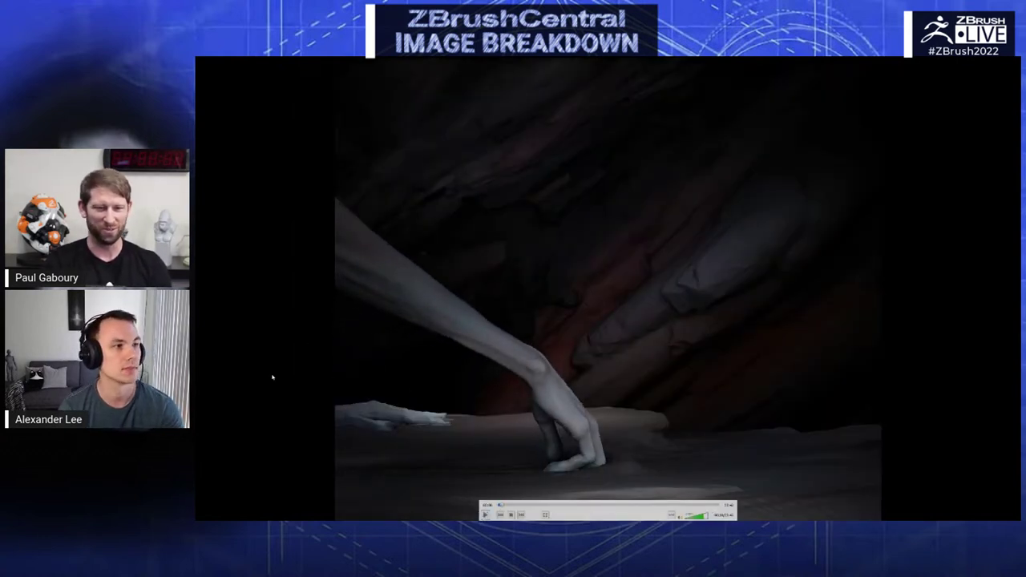
double_click(697, 340)
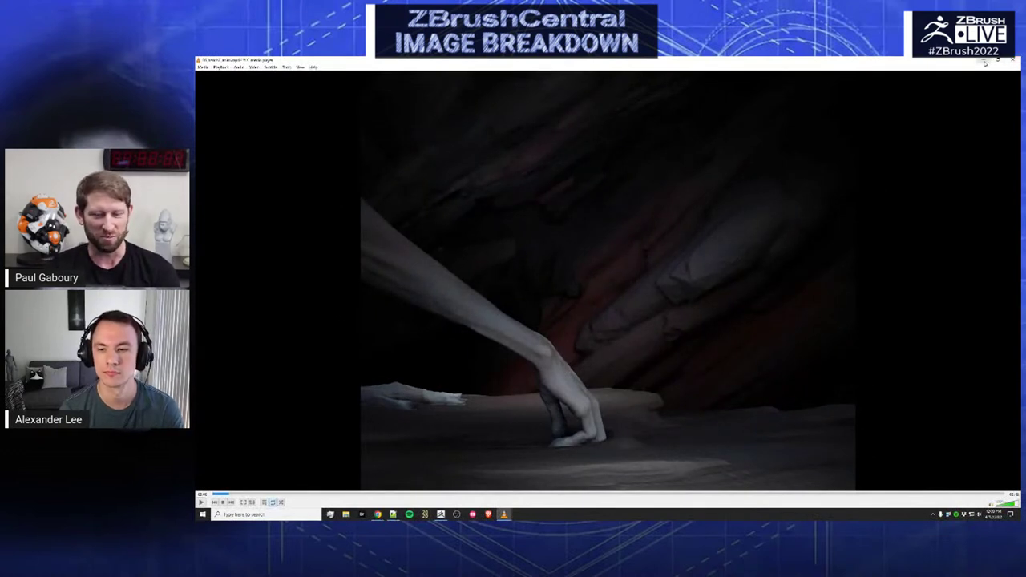
left_click(985, 62)
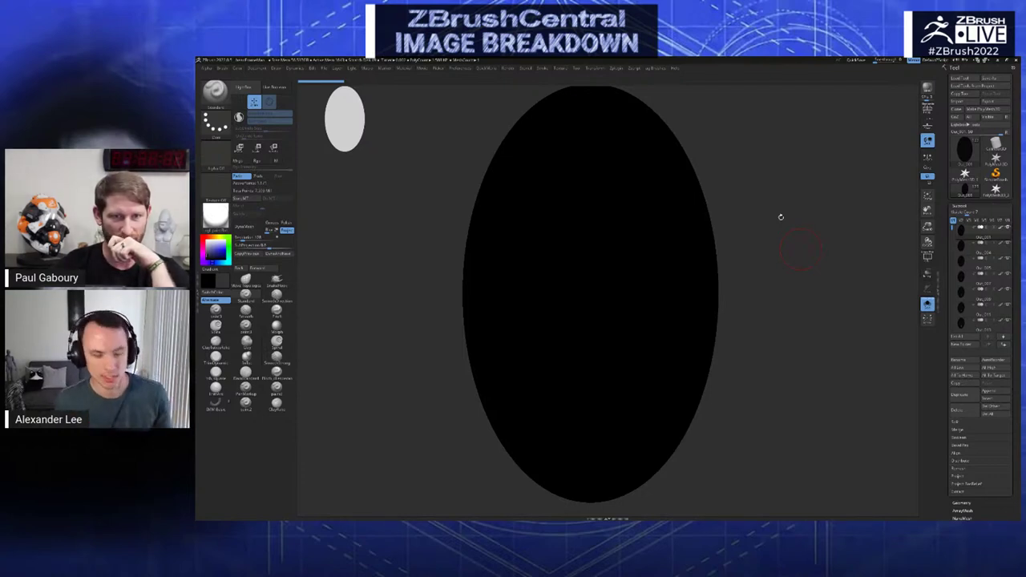
- Advance through the subtools in ZBrush to examine the sculpted frames of the face and hands
left_click_drag(770, 236, 900, 171)
key("Down")
key("Down")
key("Down")
key("Down")
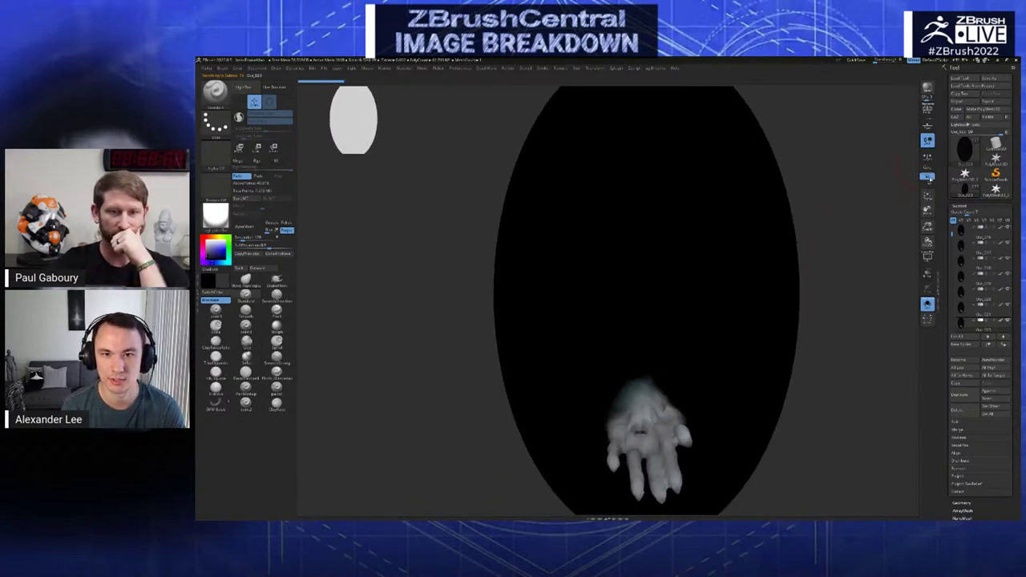
left_click_drag(732, 252, 707, 289)
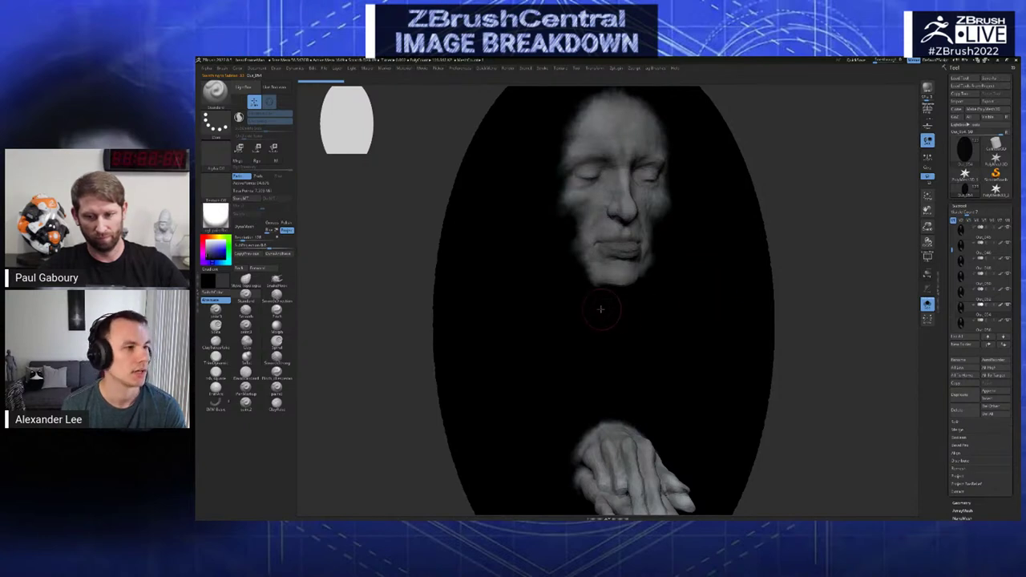
- Choose the ClayBuildup brush for sculpting
key("b")
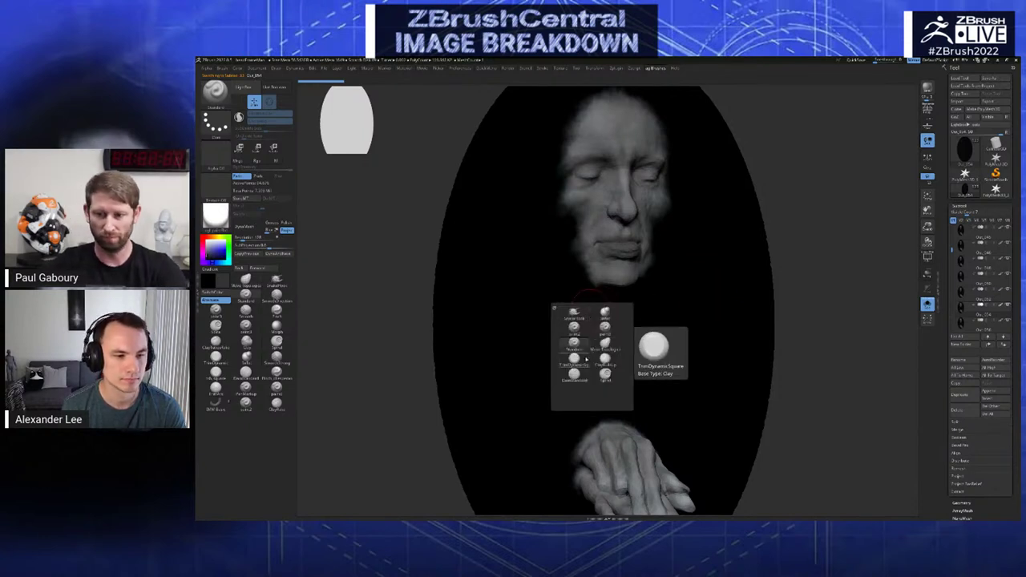
left_click(605, 359)
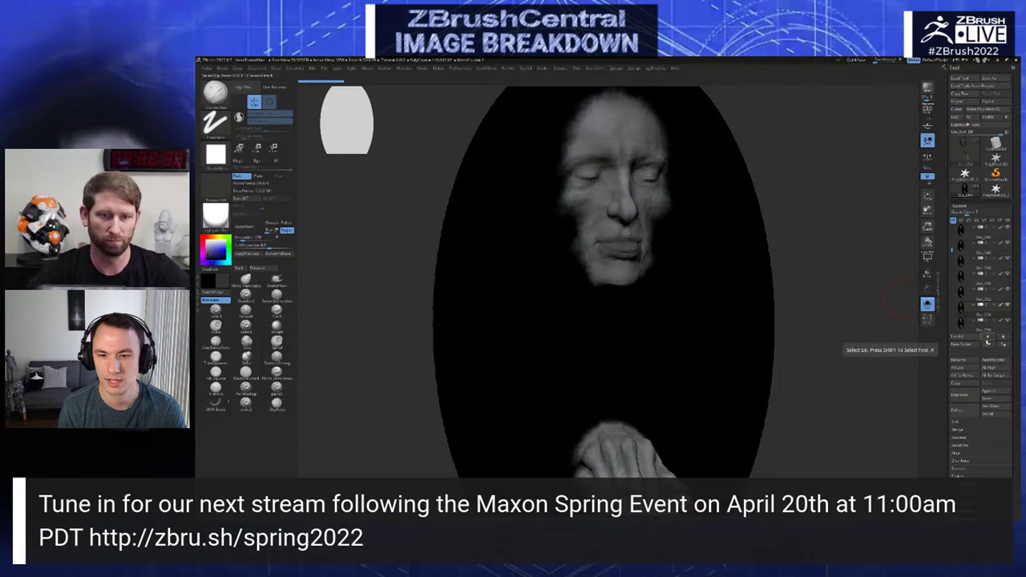
- Flip back and forth through the subtools to examine how the head and hands move from frame to frame
key("Up")
key("Up")
key("Up")
key("Up")
key("Up")
key("Up")
key("Up")
key("Up")
key("Up")
key("Up")
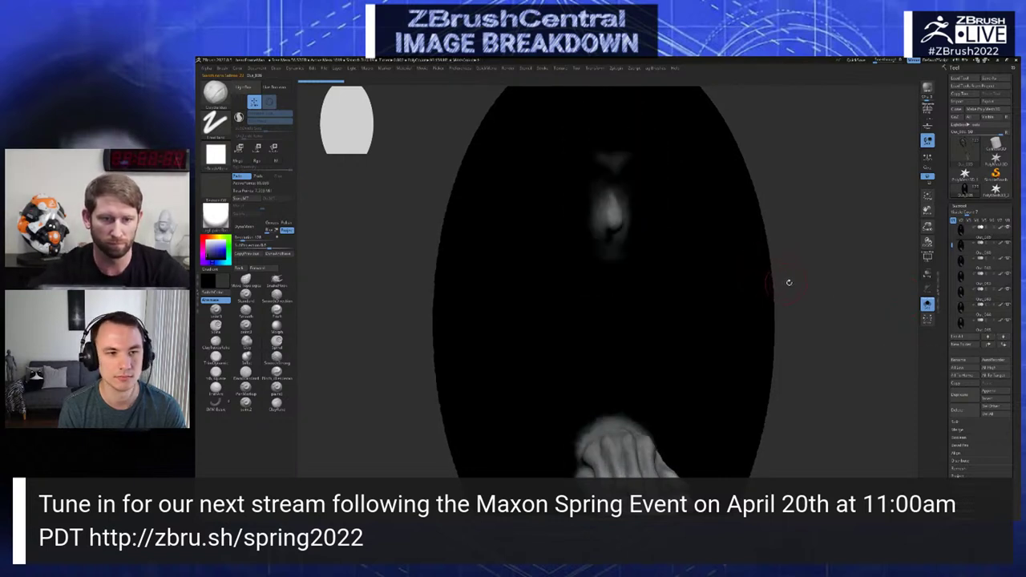
key("Down")
key("Down")
key("Down")
key("Down")
key("Down")
key("Down")
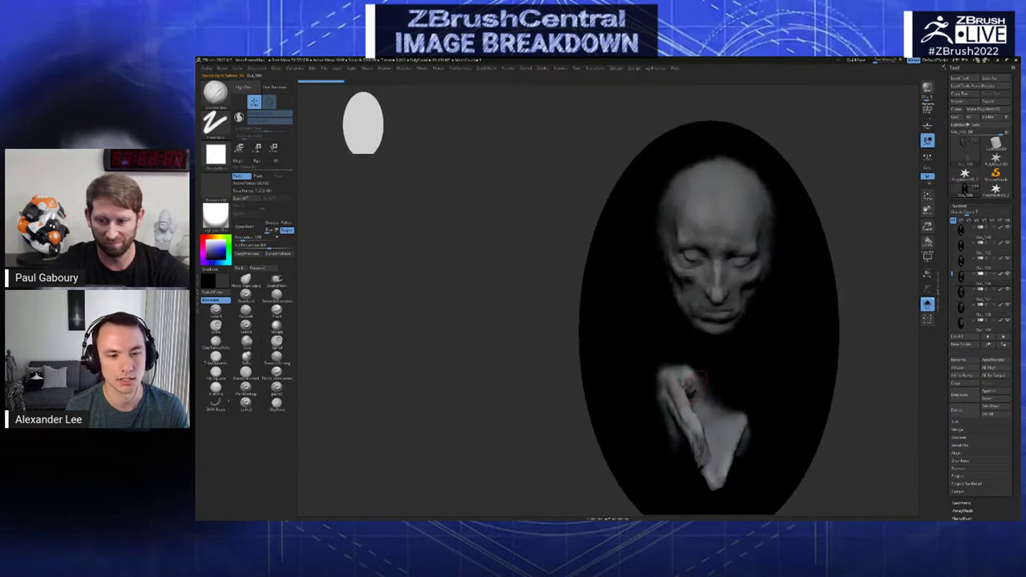
key("Up")
key("Up")
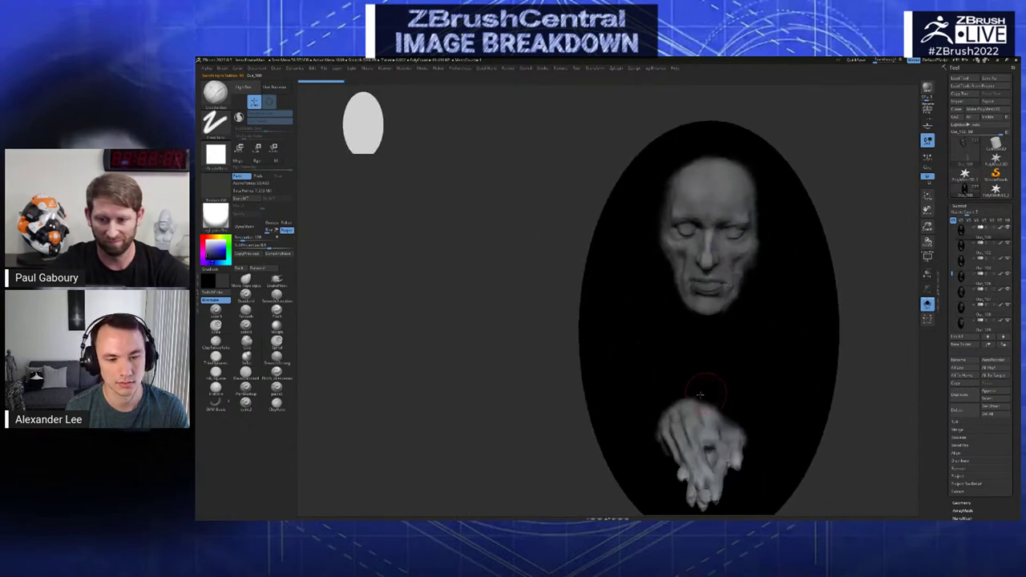
key("Down")
key("Down")
key("Down")
key("Down")
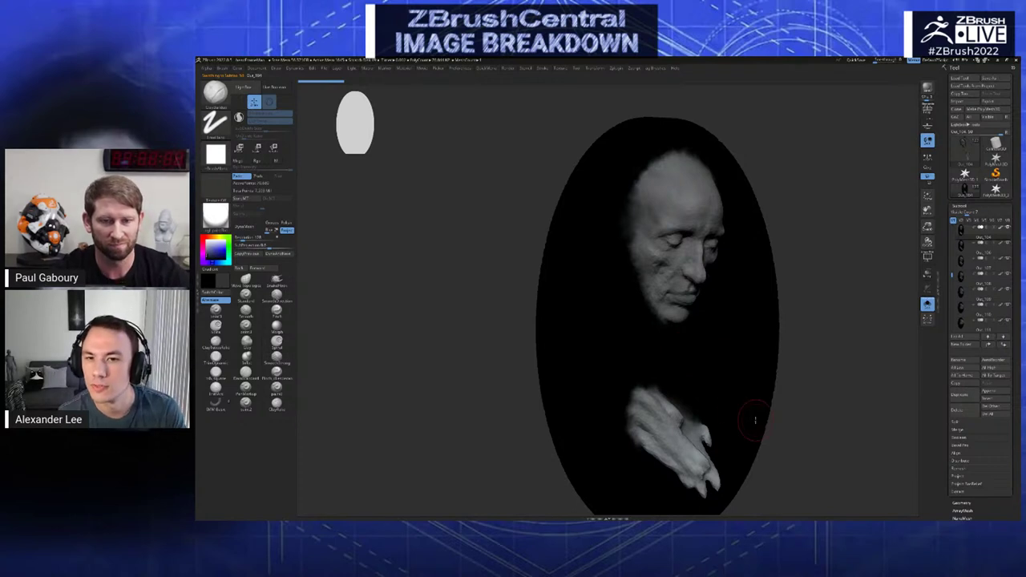
- Switch to the Cylinder3D primitive, convert it into an editable PolyMesh3D and give it a different material
left_click(995, 144)
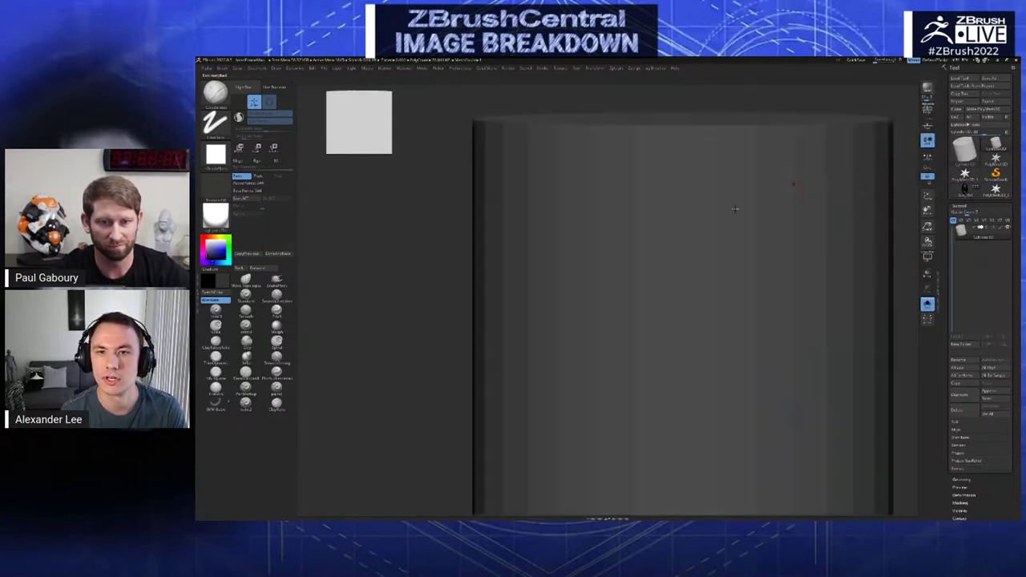
left_click(986, 110)
key("space")
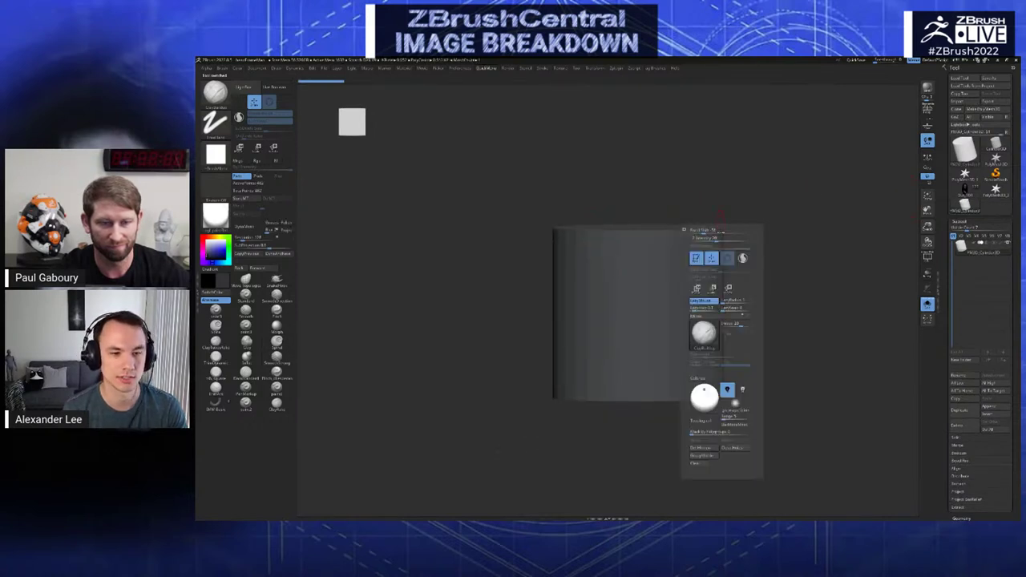
left_click(736, 403)
left_click_drag(822, 291, 749, 298, "alt")
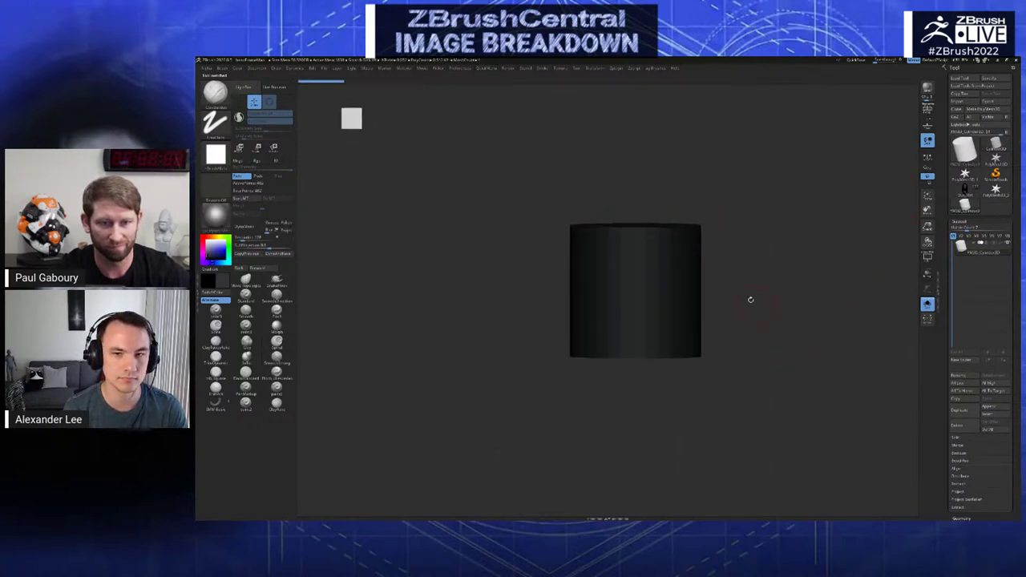
right_click_drag(787, 263, 749, 277)
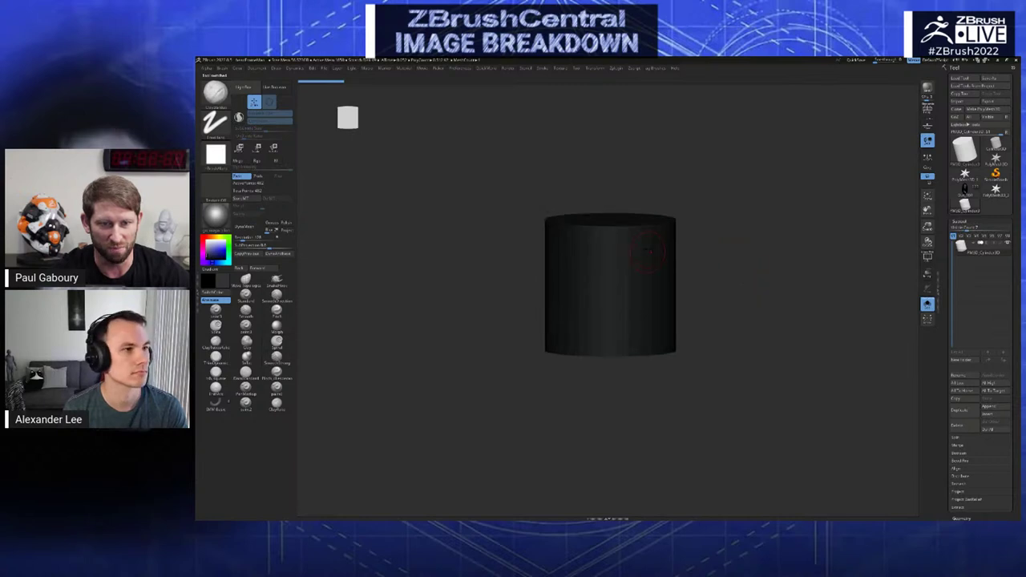
- Set the active colour to white so the cylinder is white, and face it straight on
left_click(355, 70)
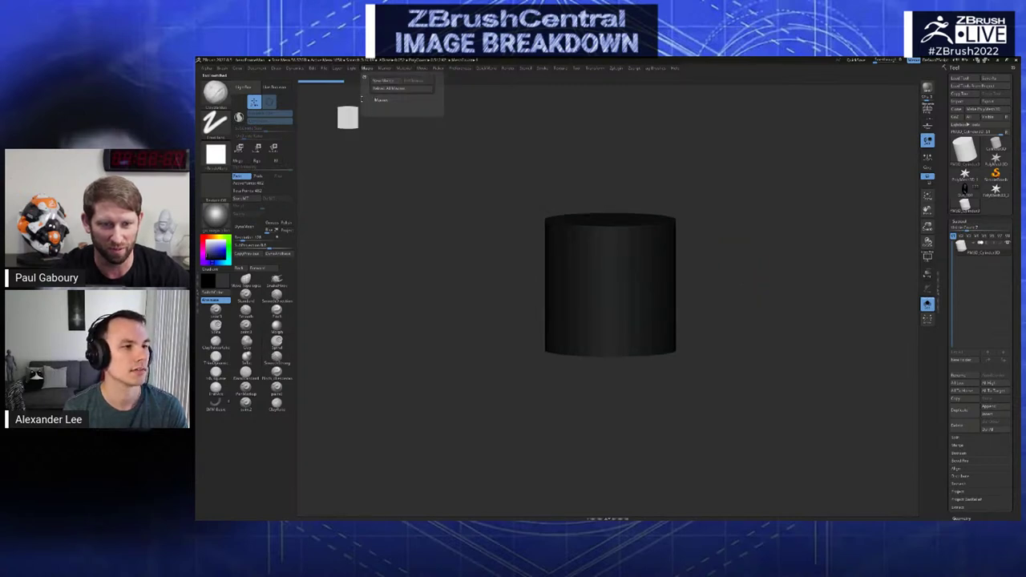
left_click(353, 70)
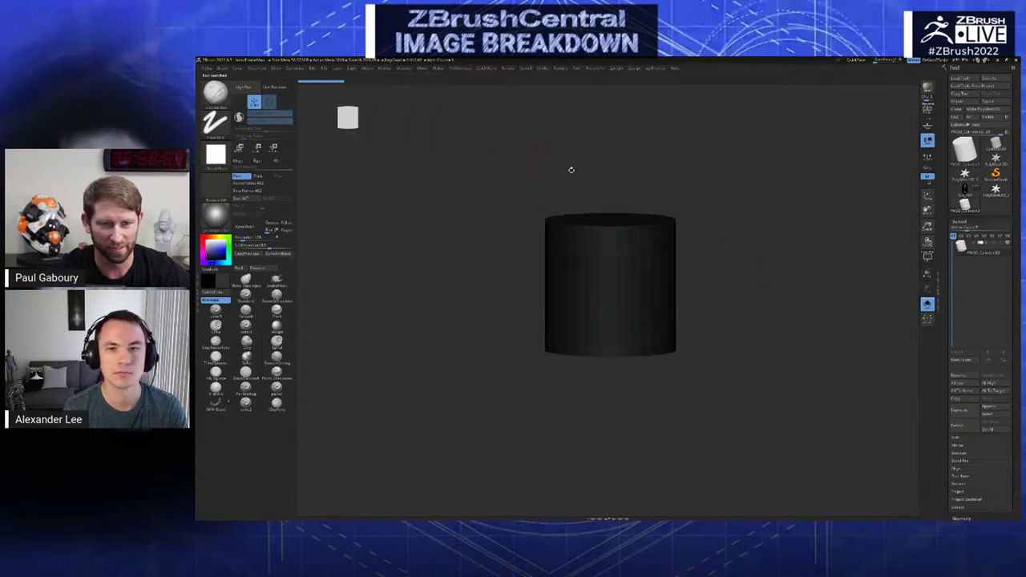
left_click_drag(726, 242, 763, 260)
left_click_drag(831, 301, 815, 321)
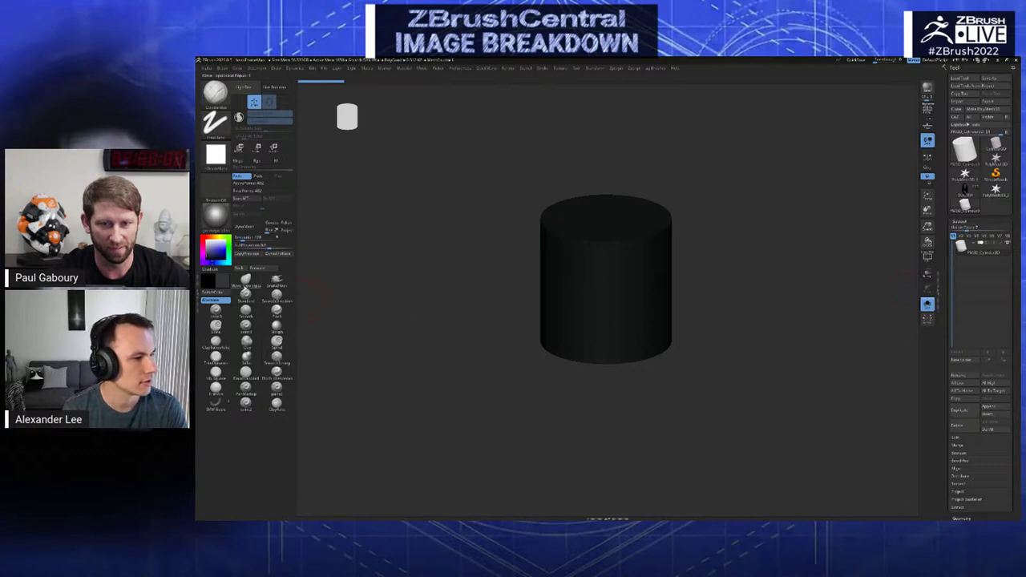
left_click_drag(216, 240, 205, 238)
left_click_drag(774, 254, 750, 279, "shift")
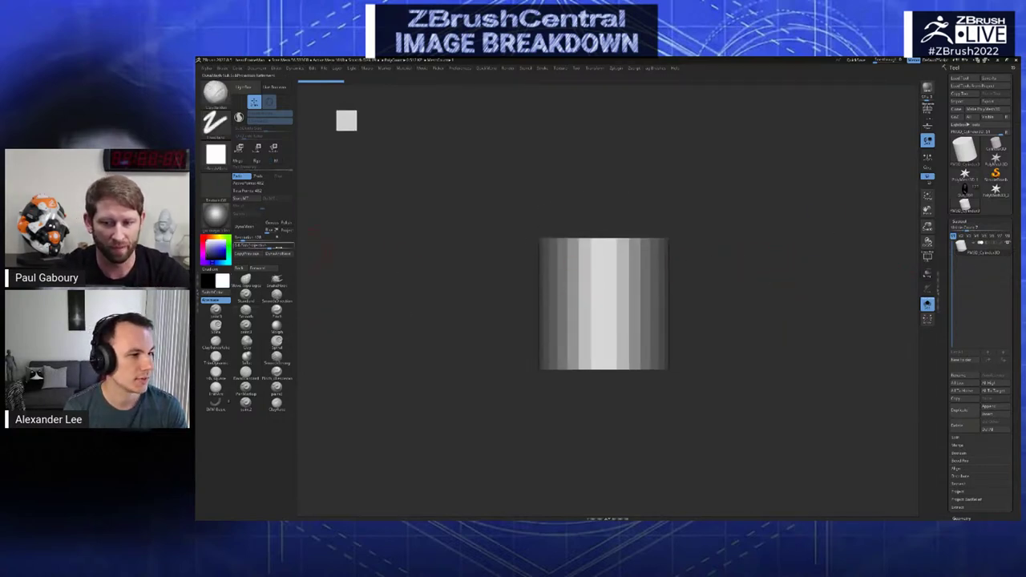
- Enable DynaMesh on the cylinder, adjust its resolution slightly and remesh it
left_click(248, 226)
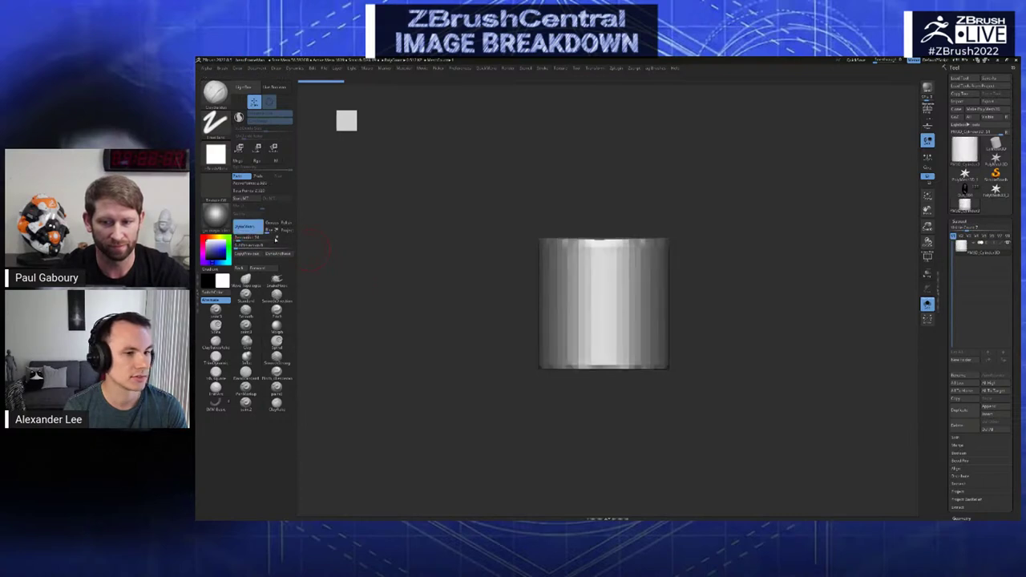
left_click_drag(242, 239, 235, 239)
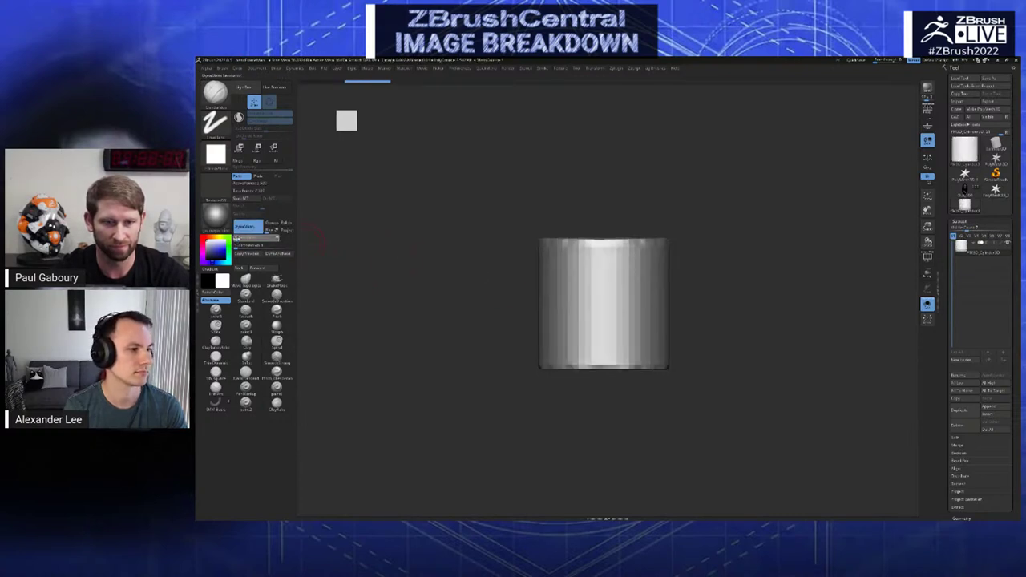
left_click(245, 233)
left_click(247, 228)
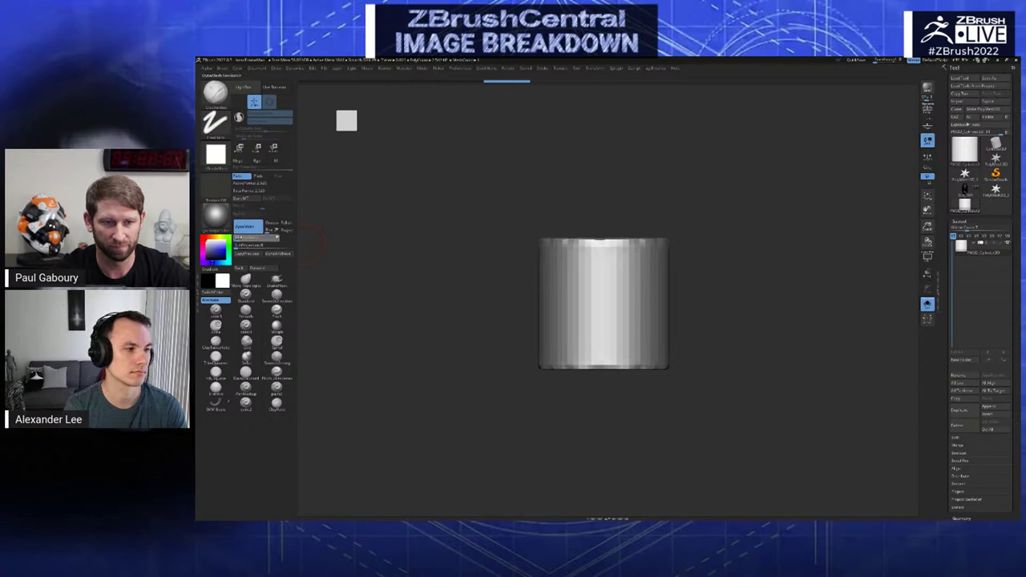
mouse_move(371, 270)
left_mouse_down("ctrl")
mouse_move(419, 294)
mouse_move(484, 296)
left_mouse_up("ctrl")
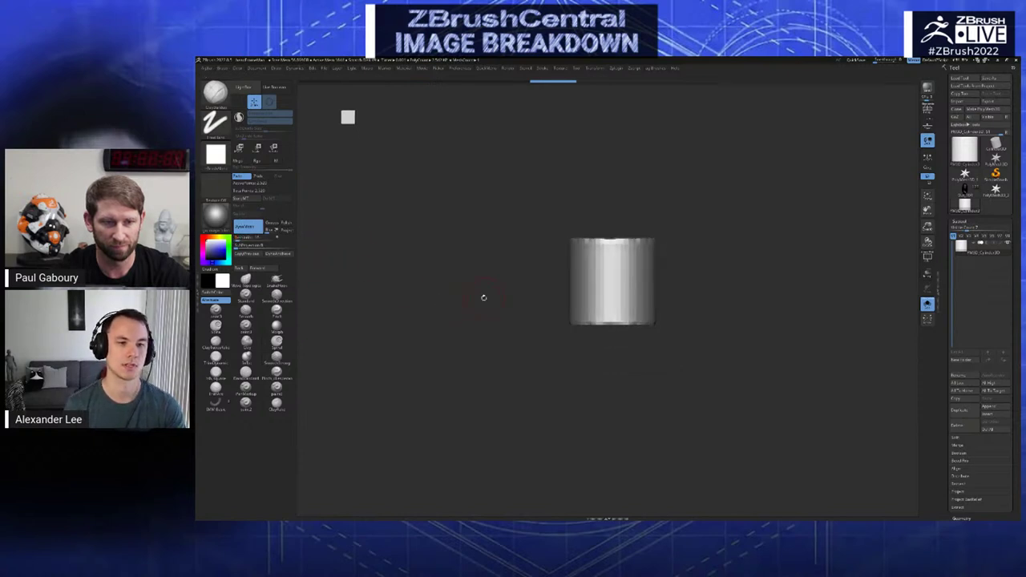
mouse_move(561, 337)
left_mouse_down("alt")
mouse_move(523, 353)
mouse_move(641, 296)
left_mouse_up("alt")
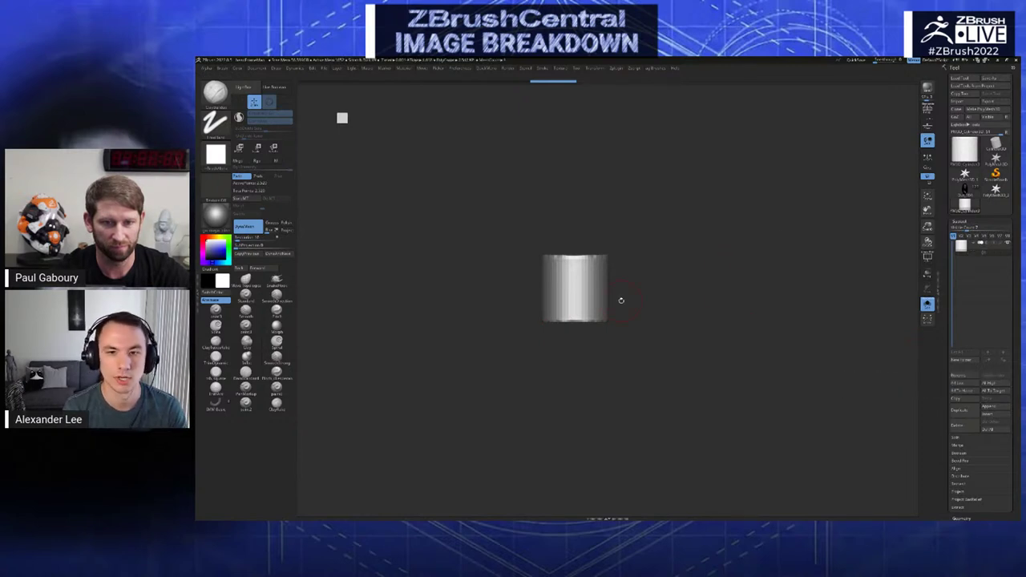
mouse_move(632, 271)
left_mouse_down()
mouse_move(632, 283)
mouse_move(641, 272)
left_mouse_up()
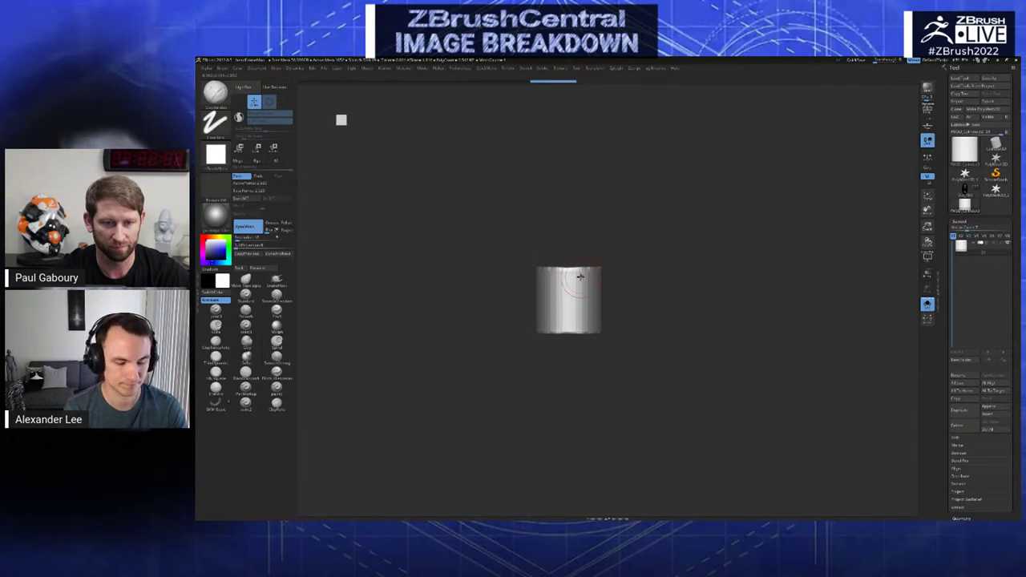
- Turn on Sculptris Pro and smooth the white cylinder down into a rounded blob
left_click_drag(508, 291, 527, 294, "alt")
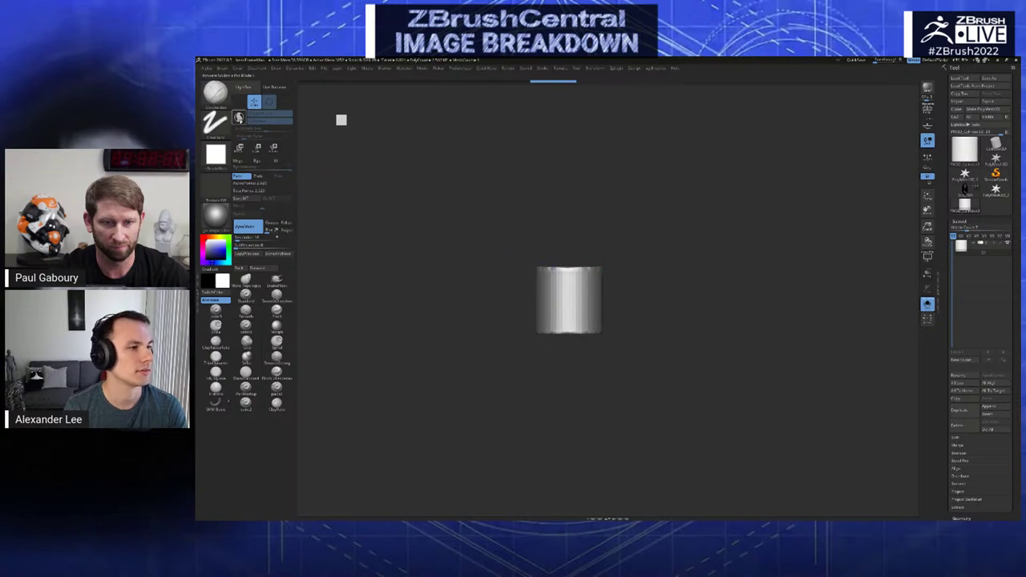
left_click(239, 117)
left_click(256, 136)
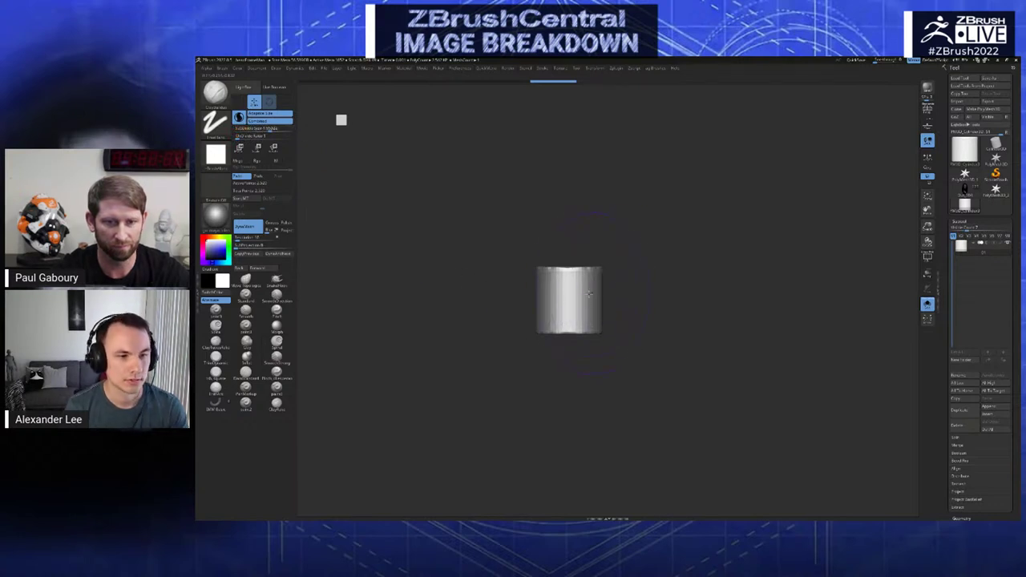
mouse_move(589, 295)
left_mouse_down("shift")
mouse_move(578, 298)
mouse_move(615, 344)
mouse_move(580, 356)
mouse_move(529, 335)
mouse_move(554, 361)
mouse_move(532, 346)
mouse_move(552, 326)
left_mouse_up("shift")
key("ctrl+d")
mouse_move(575, 371)
left_mouse_down()
mouse_move(603, 367)
mouse_move(599, 348)
mouse_move(587, 368)
left_mouse_up()
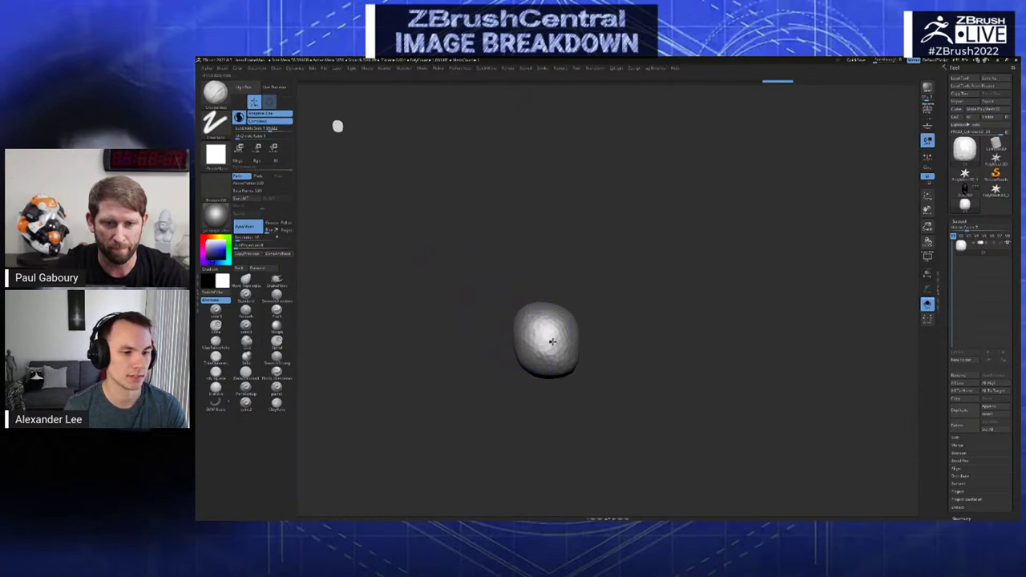
- Adjust the Sculptris Pro subdivision size for finer detail and smooth out the blob's faceted surface
right_click(595, 292)
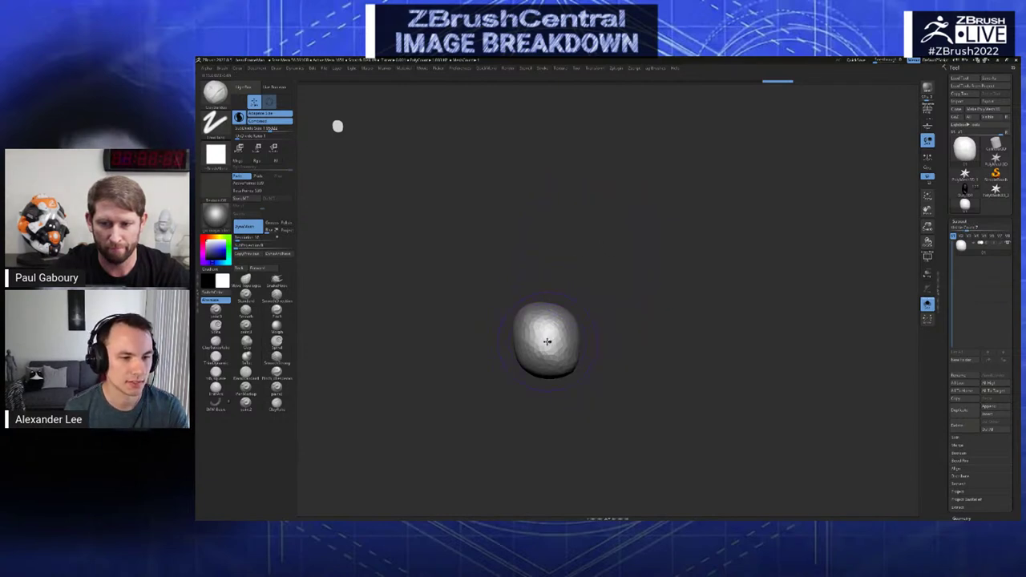
key("space")
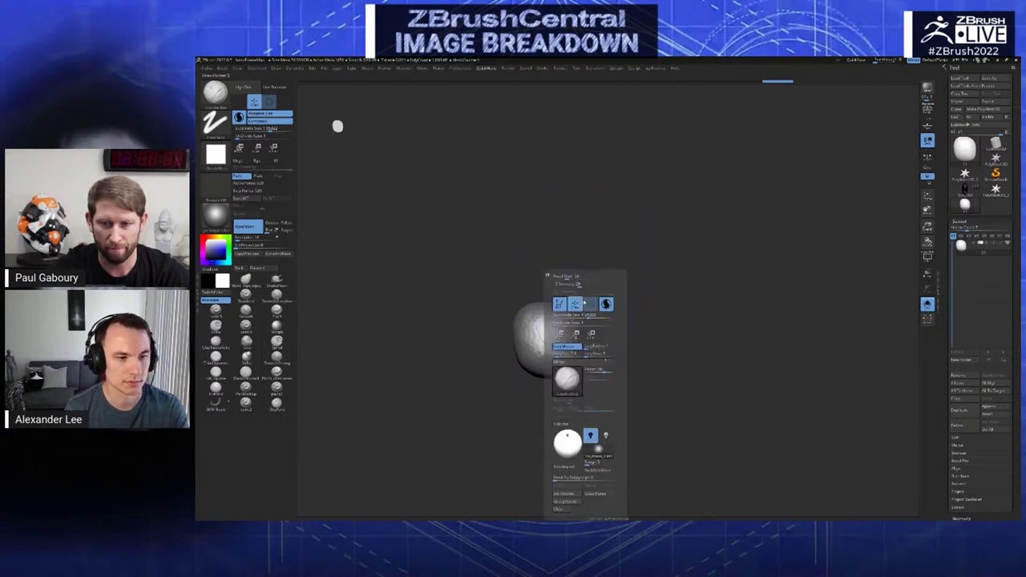
left_click_drag(549, 324, 543, 332, "shift")
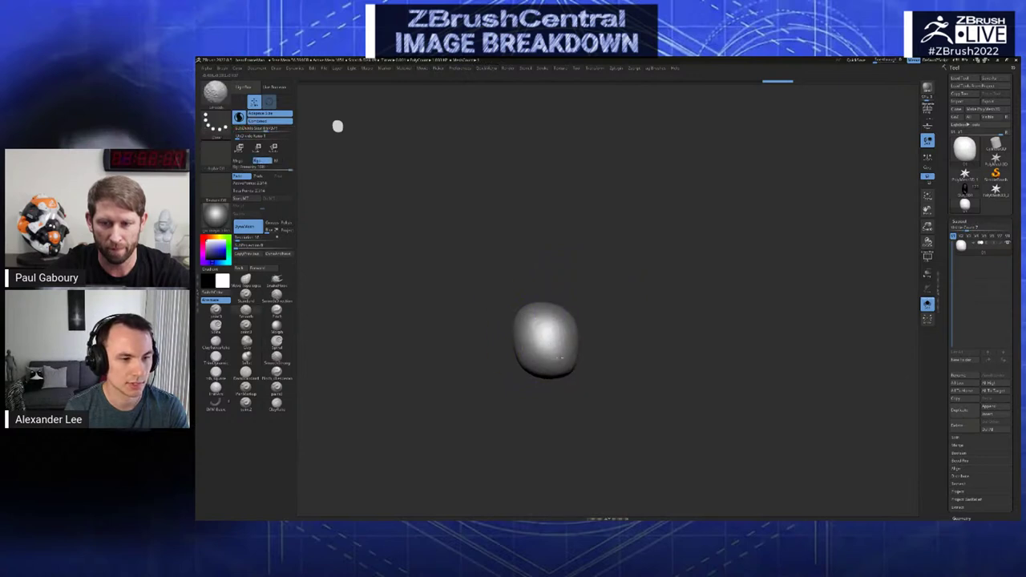
left_click_drag(563, 397, 582, 413, "ctrl")
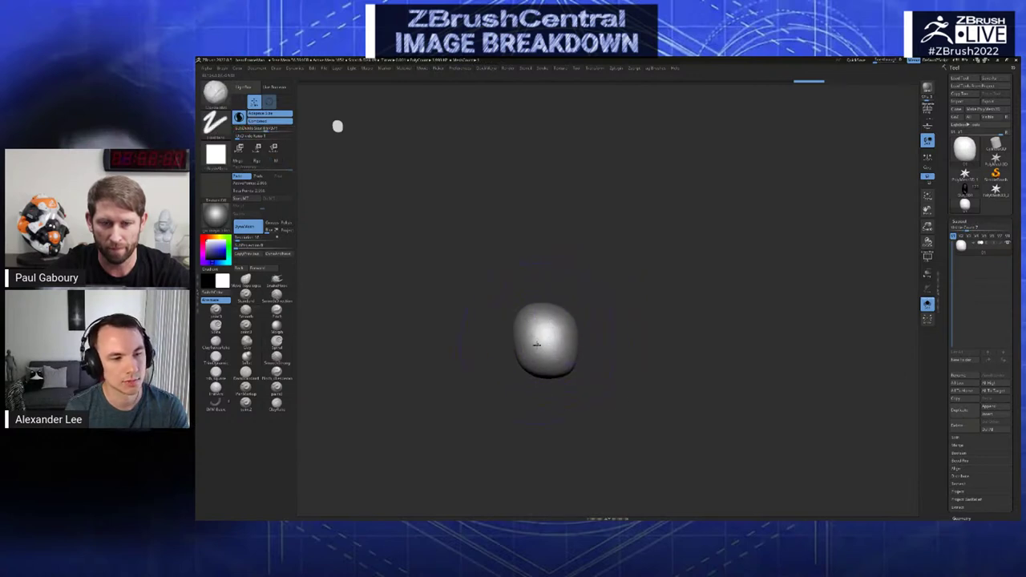
- Try smoothing the blob further with a different brush size, and undo those strokes
mouse_move(559, 346)
left_mouse_down("shift")
mouse_move(565, 311)
mouse_move(553, 348)
mouse_move(542, 330)
mouse_move(544, 338)
left_mouse_up("shift")
key("s")
key("s")
key("s")
key("s")
key("s")
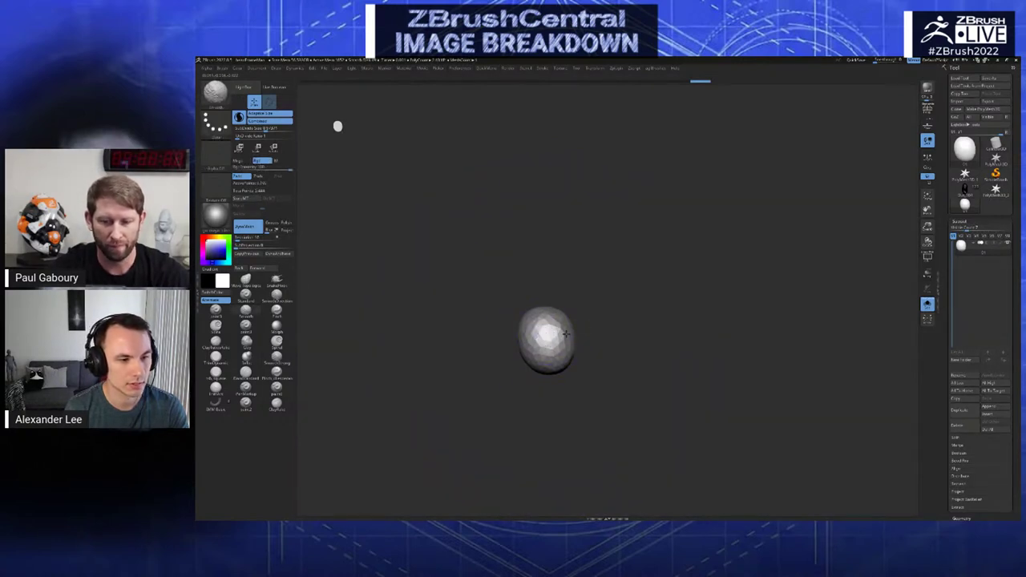
key("ctrl+z")
key("ctrl+z")
key("ctrl+z")
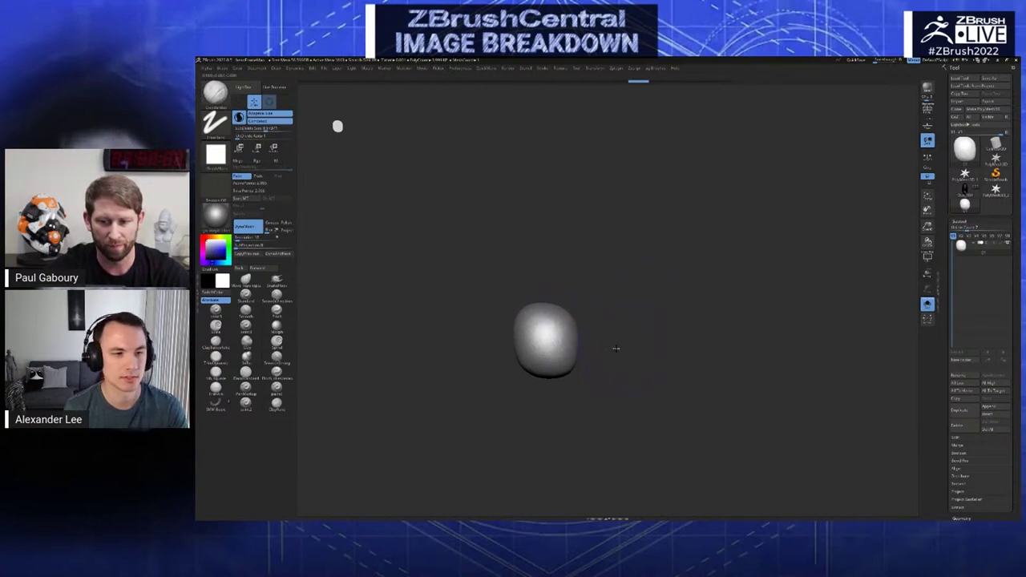
- Duplicate the blob as a second subtool and pull its top upward with the SnakeHook brush
left_click_drag(616, 348, 589, 358, "alt")
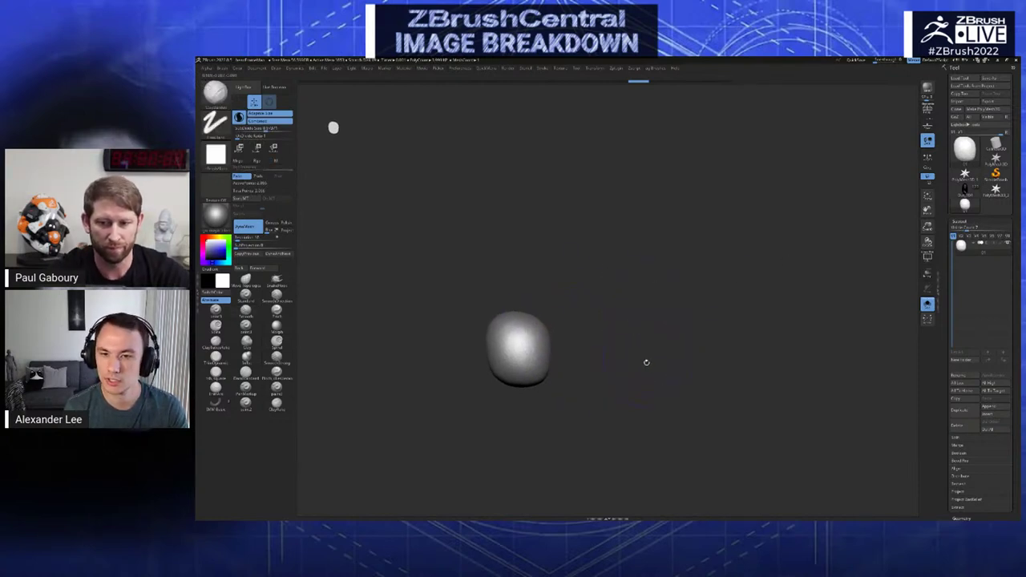
key("ctrl+z")
key("ctrl+z")
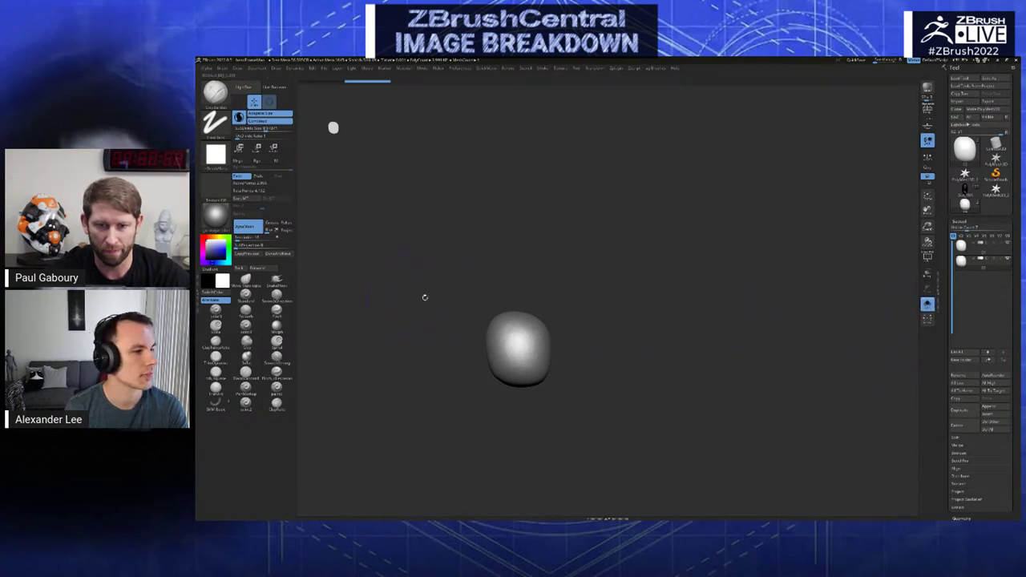
key("space")
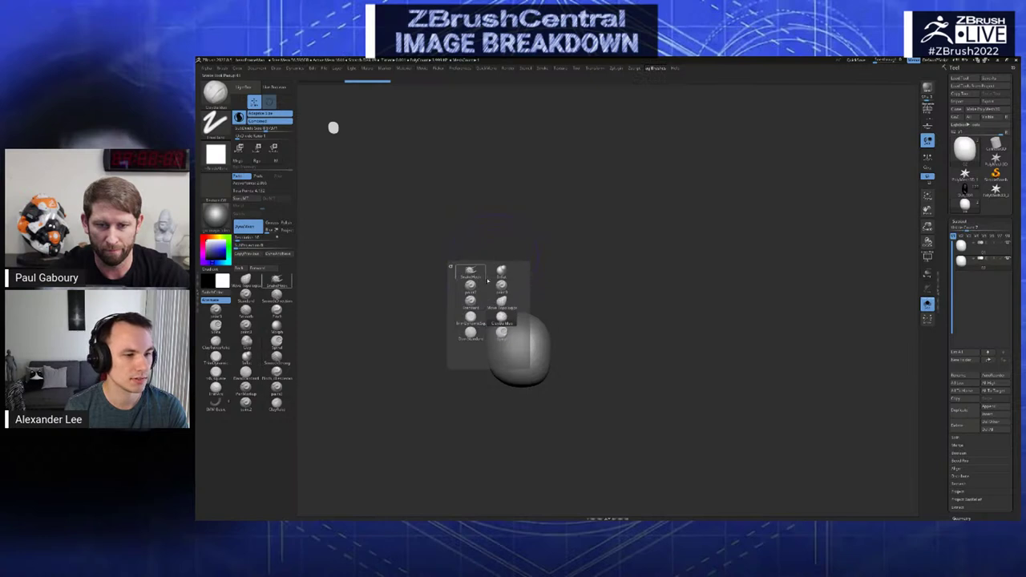
mouse_move(483, 277)
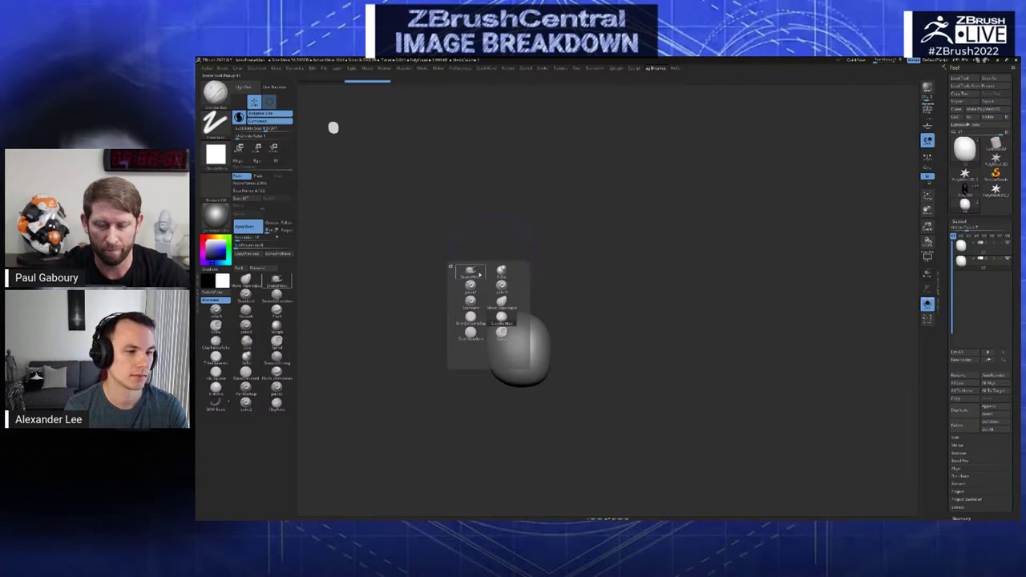
left_click(475, 275)
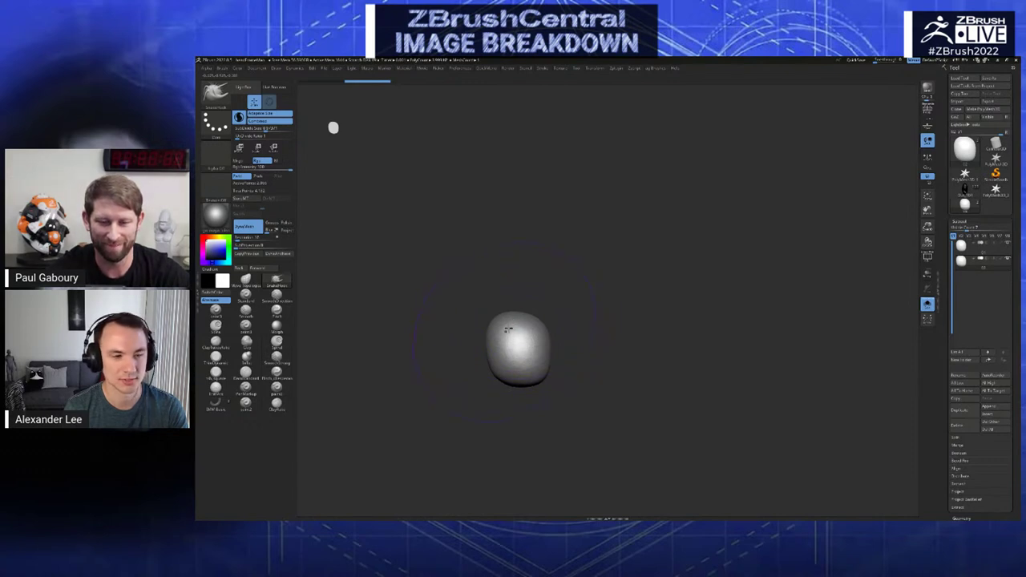
mouse_move(513, 324)
left_mouse_down()
mouse_move(507, 304)
mouse_move(528, 320)
left_mouse_up()
- Flip between the original blob and its stretched duplicate to compare the two frames
key("Up")
key("Down")
key("Up")
key("Down")
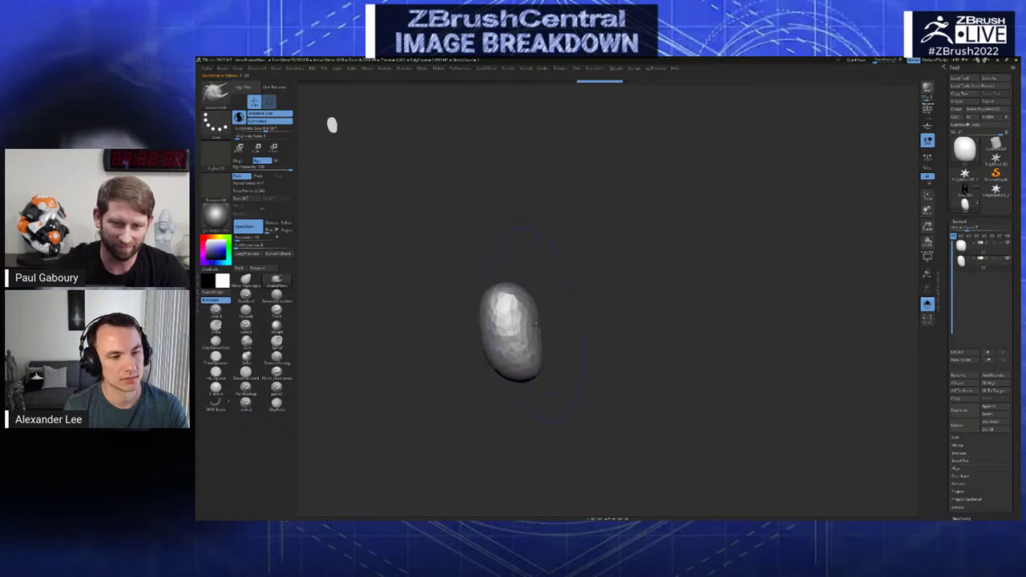
key("Up")
key("shift+d")
key("d")
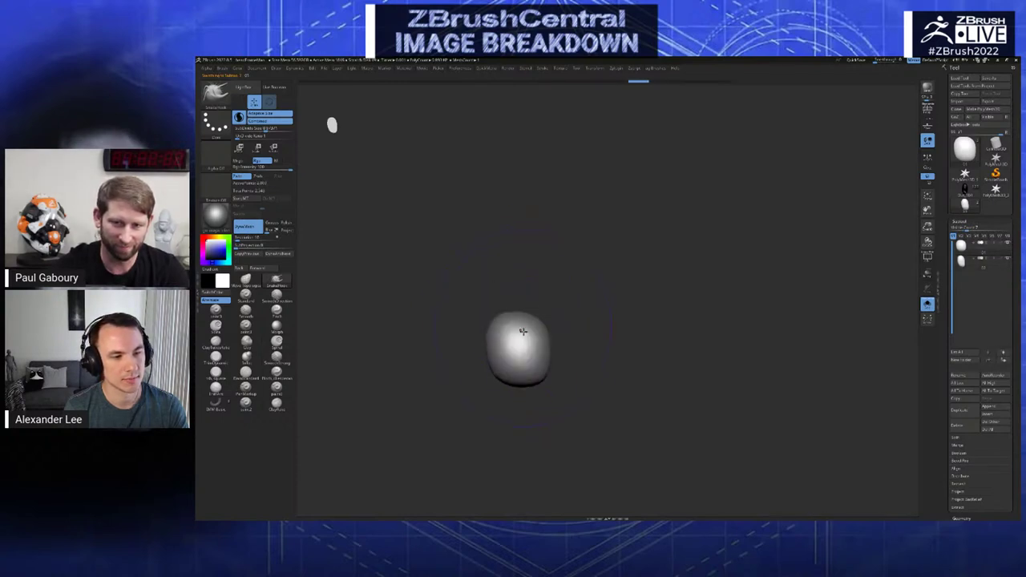
- Duplicate the stretched subtool as a third frame and pull it into a taller, slightly curved form
key("shift+d")
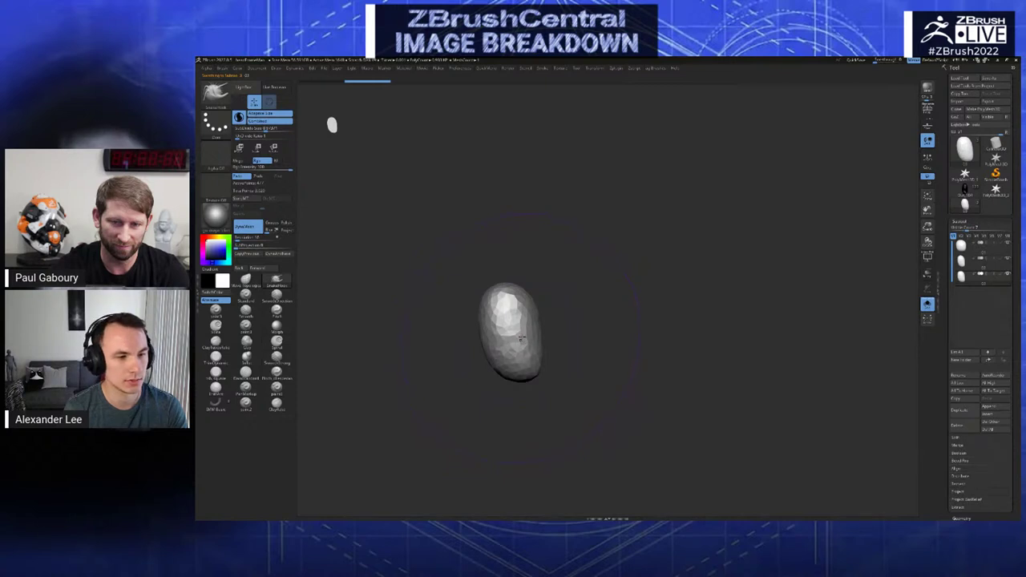
left_click_drag(522, 338, 512, 321)
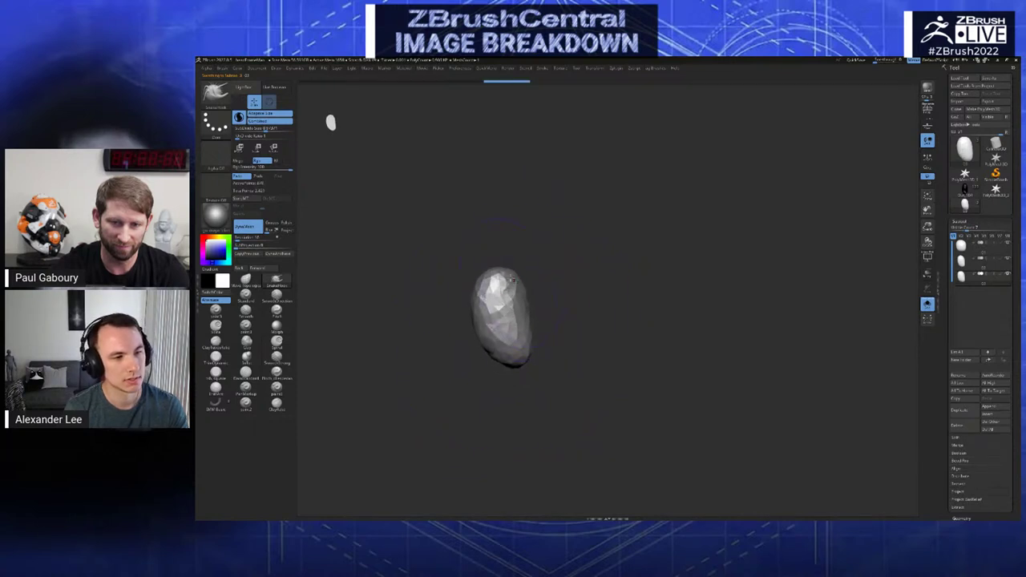
right_click_drag(512, 279, 499, 266)
left_click_drag(517, 313, 510, 313)
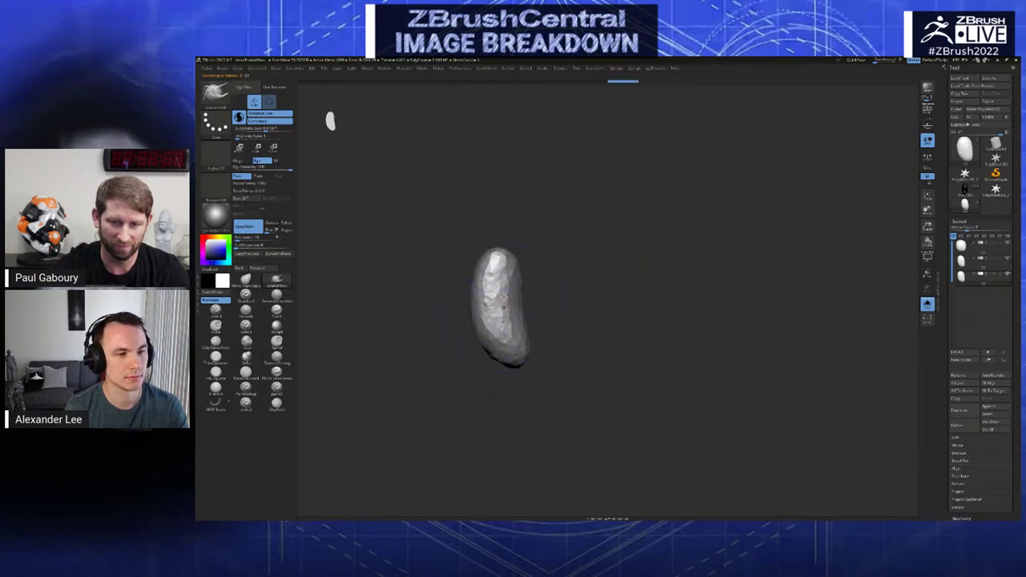
- Step through the three subtools to examine how the form stretches upward from the original blob
key("ctrl+z")
key("ctrl+z")
key("ctrl+z")
key("ctrl+shift+z")
key("ctrl+shift+z")
key("ctrl+shift+z")
key("ctrl+shift+z")
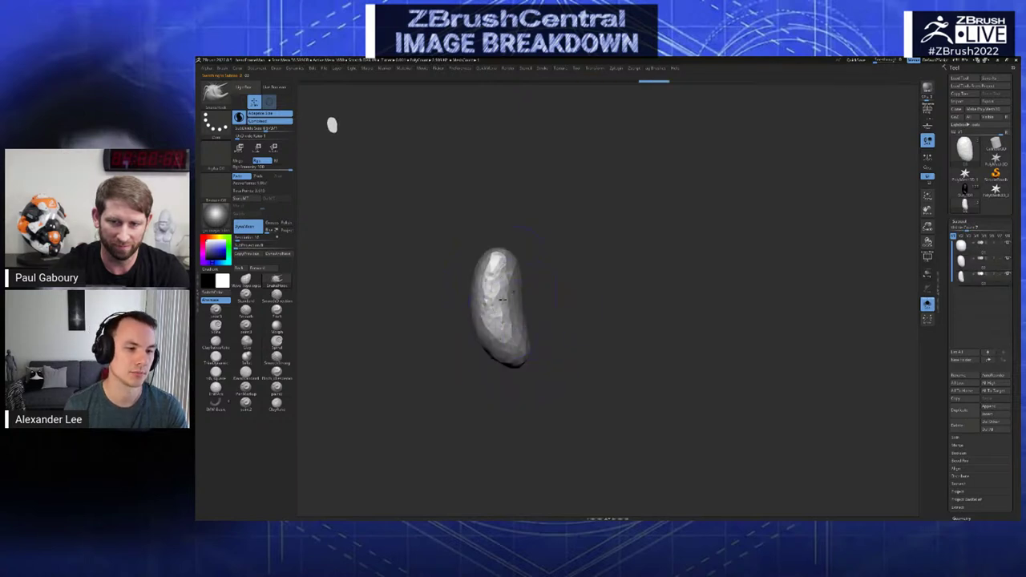
right_click_drag(507, 300, 520, 347)
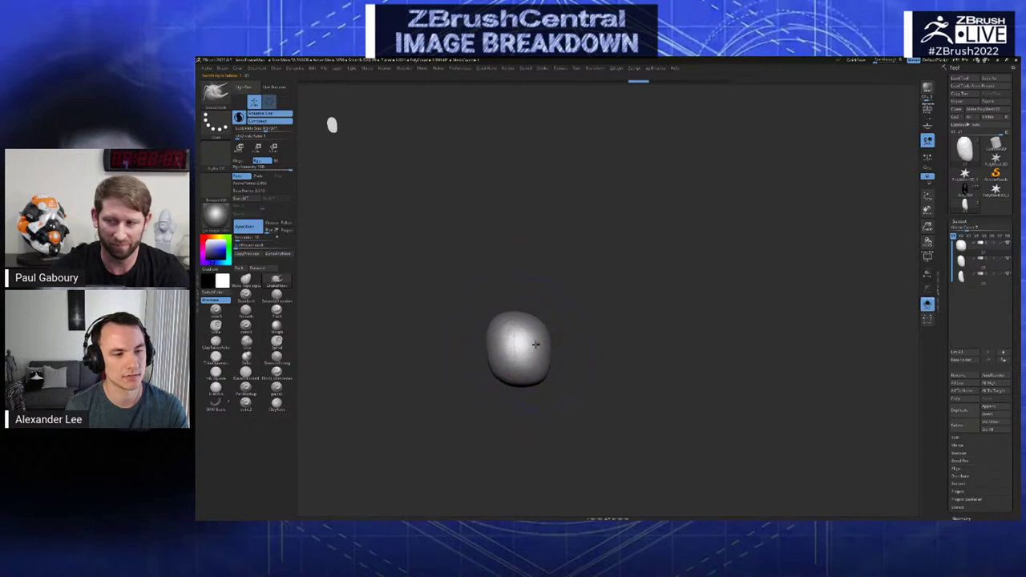
right_click_drag(531, 350, 521, 327)
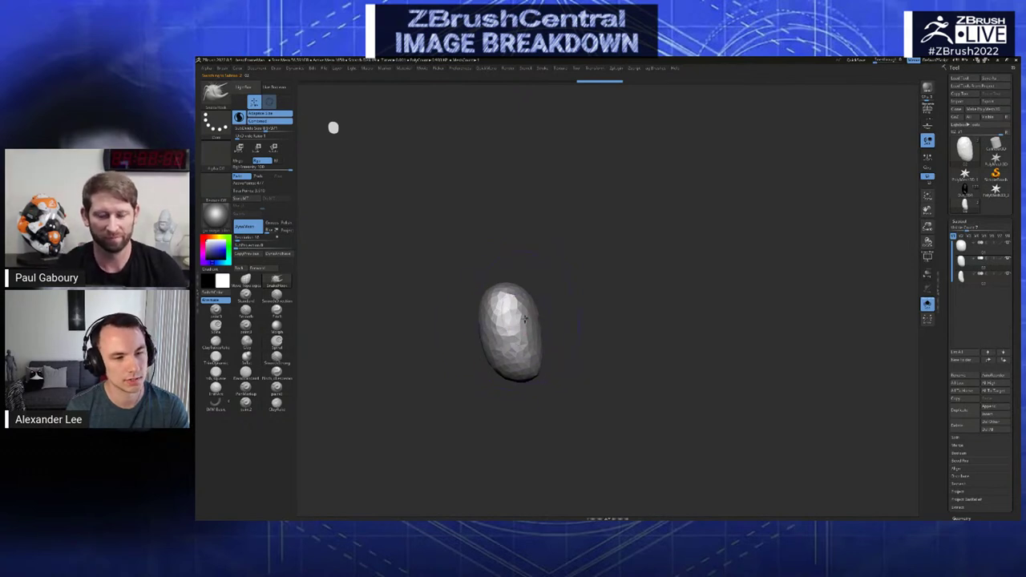
mouse_move(525, 319)
right_mouse_down()
mouse_move(524, 343)
mouse_move(519, 301)
mouse_move(532, 303)
right_mouse_up()
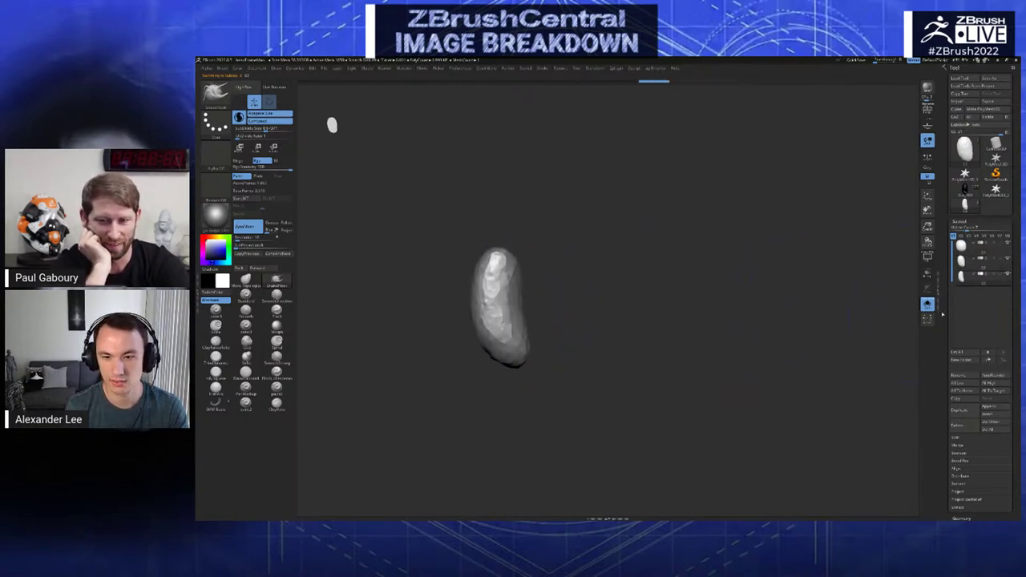
- Cycle repeatedly between the first and last of the three subtools to preview the motion
left_click(989, 352)
left_click(989, 353)
left_click(1003, 353)
left_click(1003, 353)
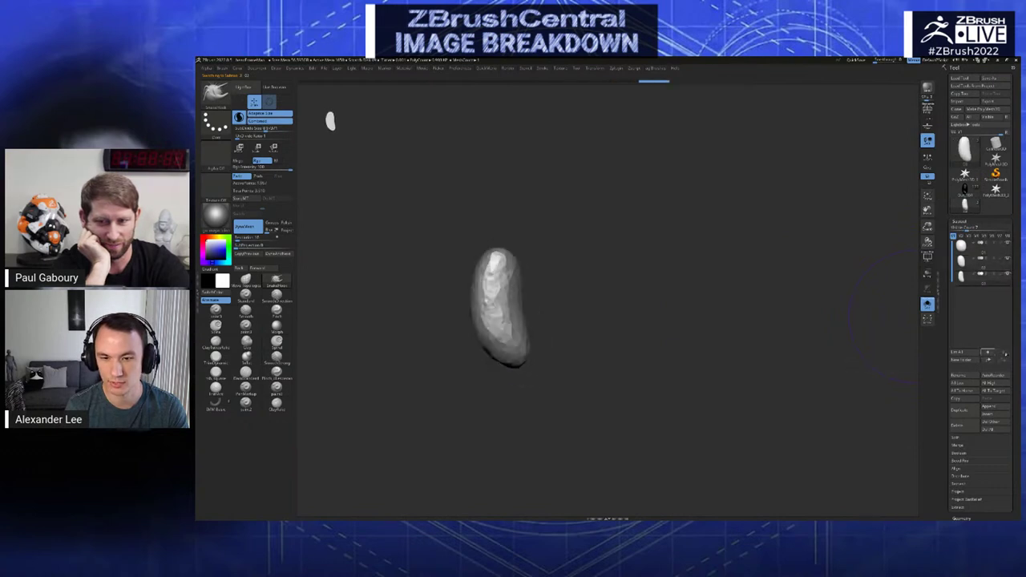
left_click(989, 353)
left_click(988, 352)
left_click(1003, 352)
left_click(1003, 353)
left_click(989, 353)
left_click(988, 352)
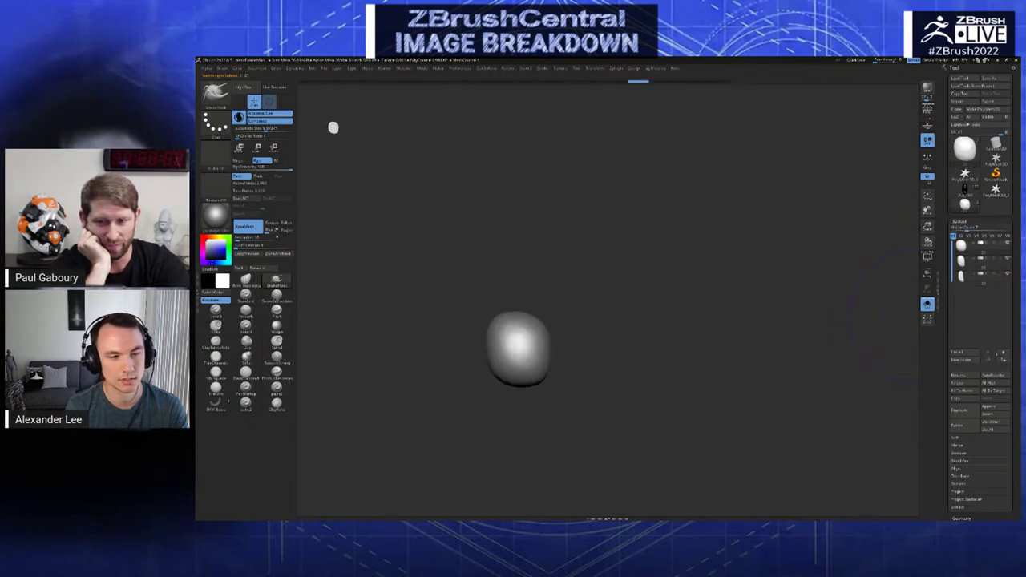
left_click(1004, 354)
left_click(1004, 354)
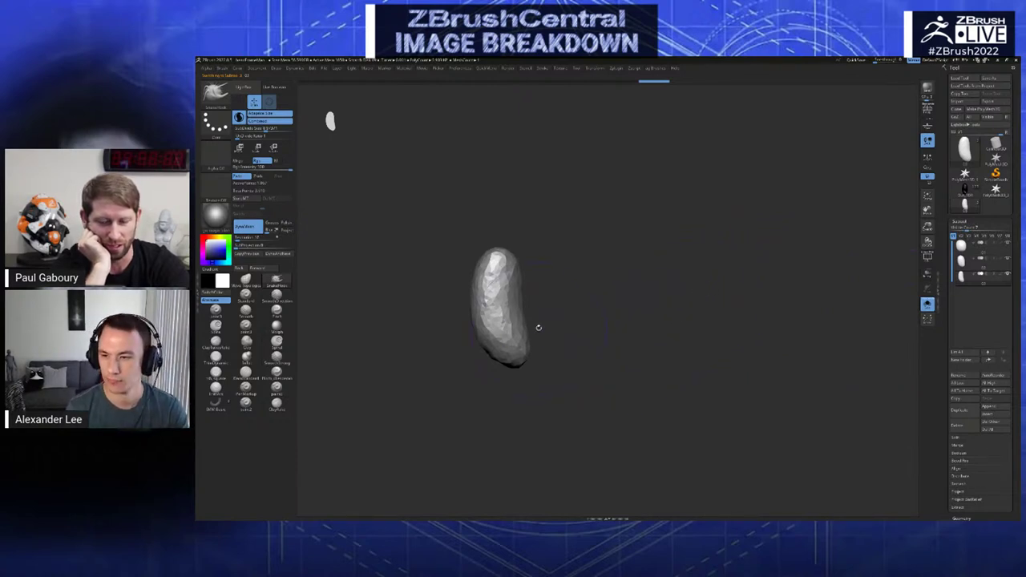
- Flip back and forth through the three frames again, checking the transitions around the middle one
key("Up")
key("Up")
key("Down")
key("Down")
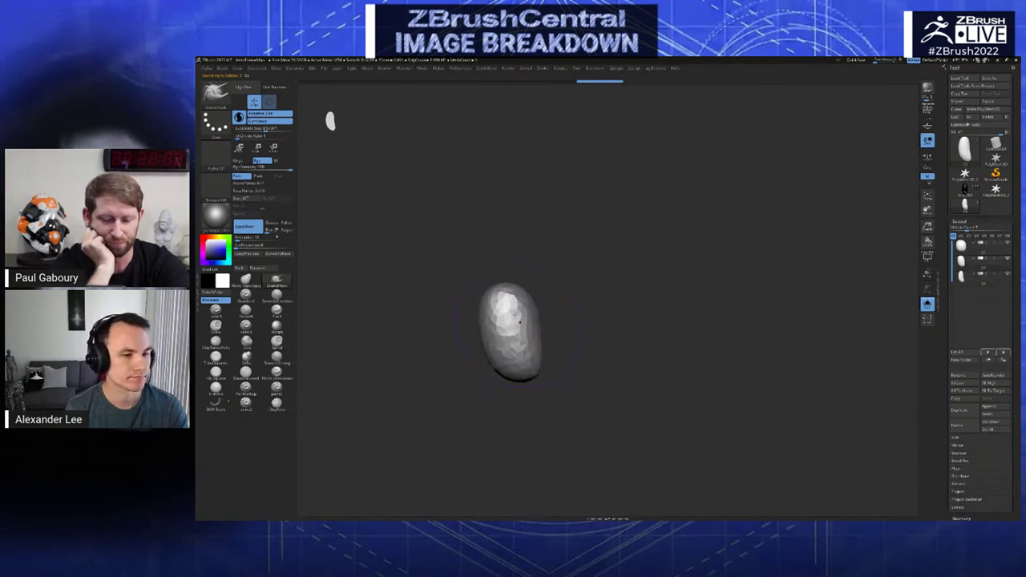
key("Up")
key("Up")
key("Down")
right_click_drag(522, 324, 523, 325)
- Duplicate the third frame as a fourth subtool, pull its top upward and raise and smooth its lower end
key("ctrl+shift+d")
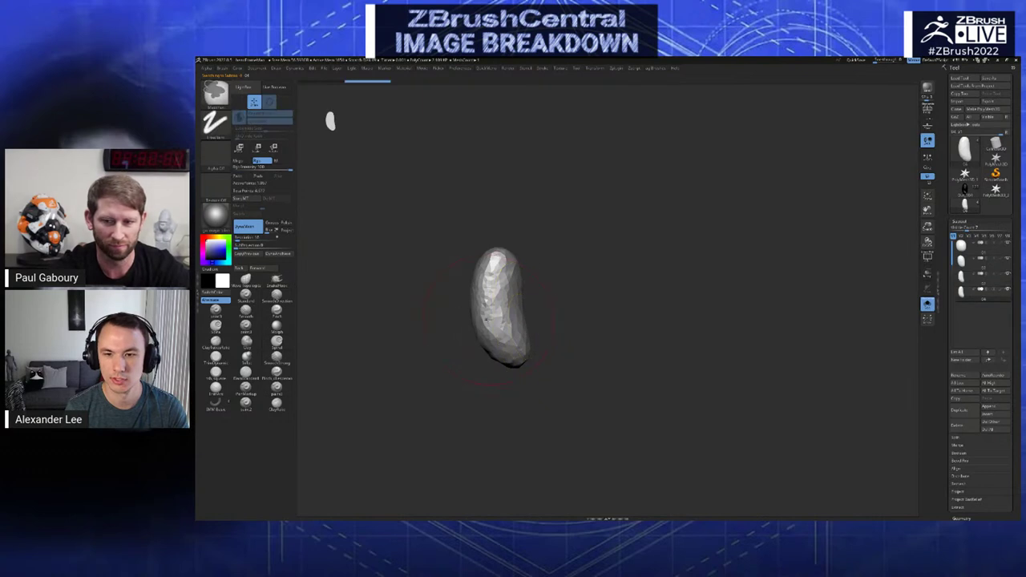
left_click_drag(499, 261, 509, 248)
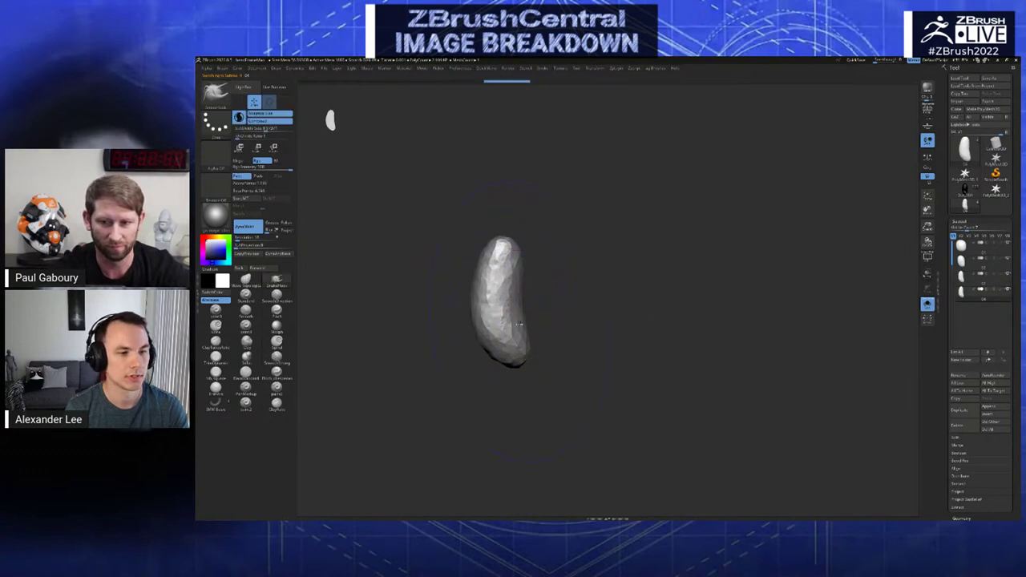
right_click_drag(513, 337, 510, 348)
left_click_drag(514, 330, 509, 323, "shift")
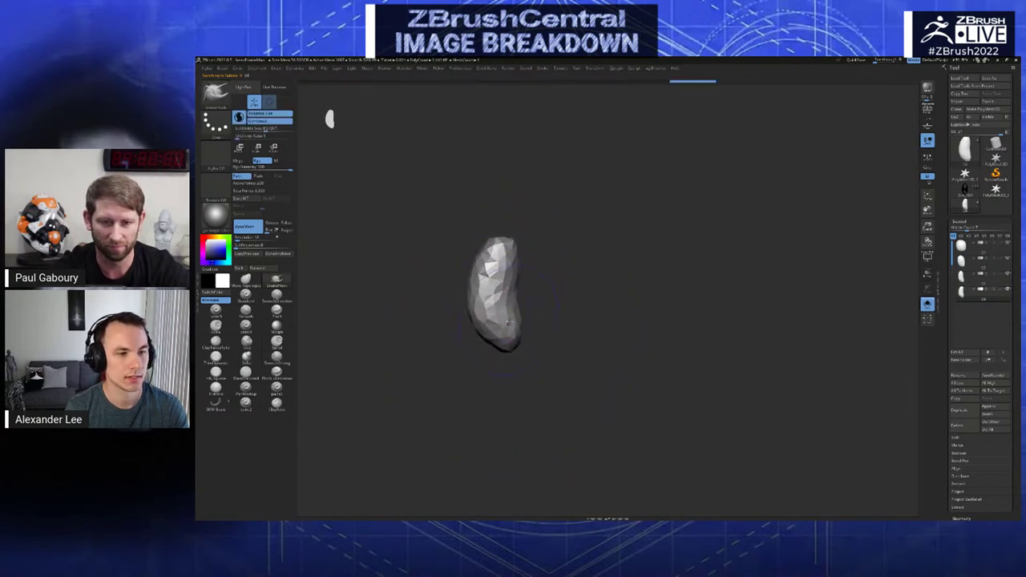
- Flip through all four subtools to check how the new frame continues the movement
key("Up")
key("Up")
key("Up")
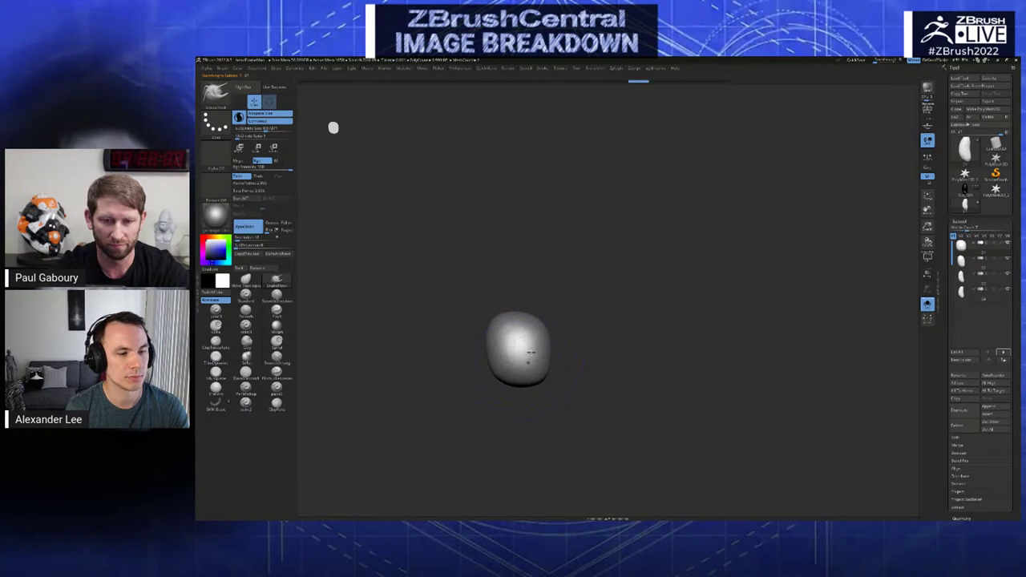
key("Down")
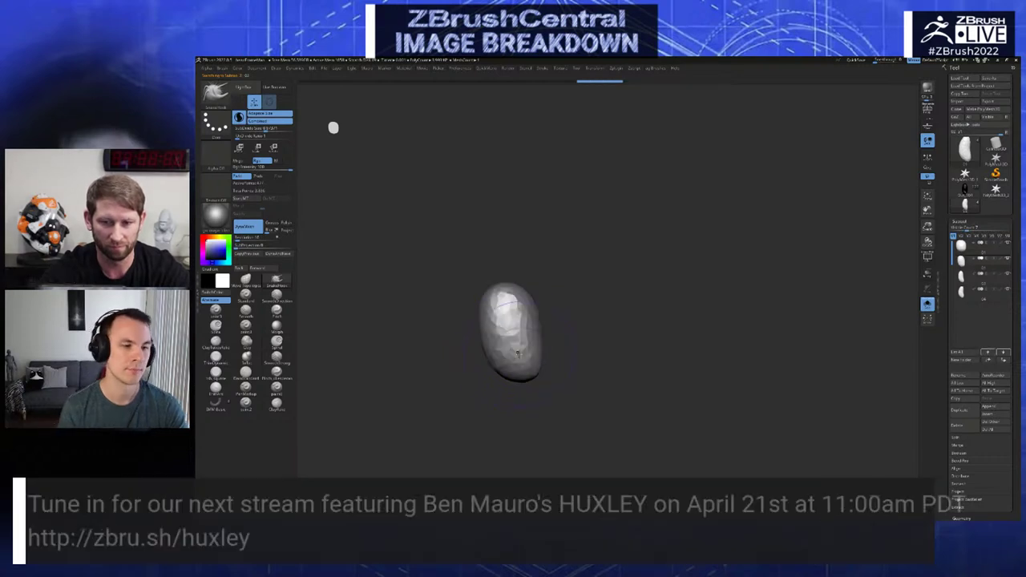
key("Up")
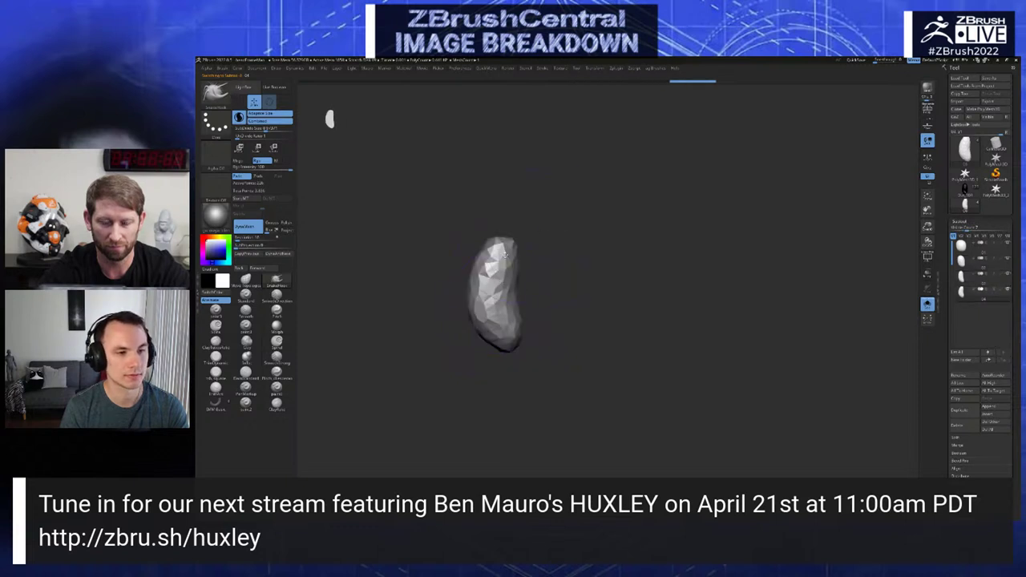
- Turn off Sculptris Pro with the fourth frame active
key("1")
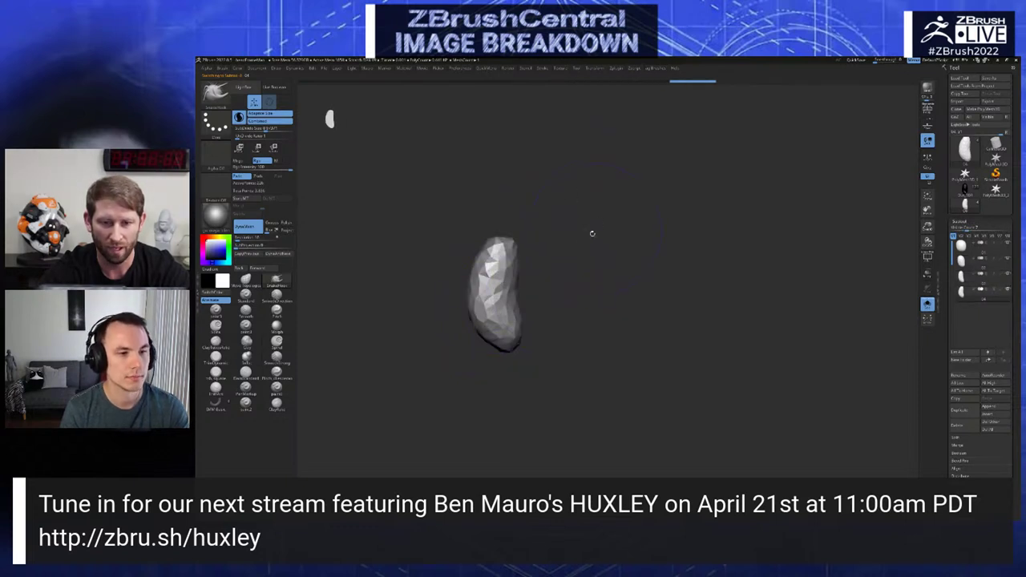
key("space")
left_click(600, 274)
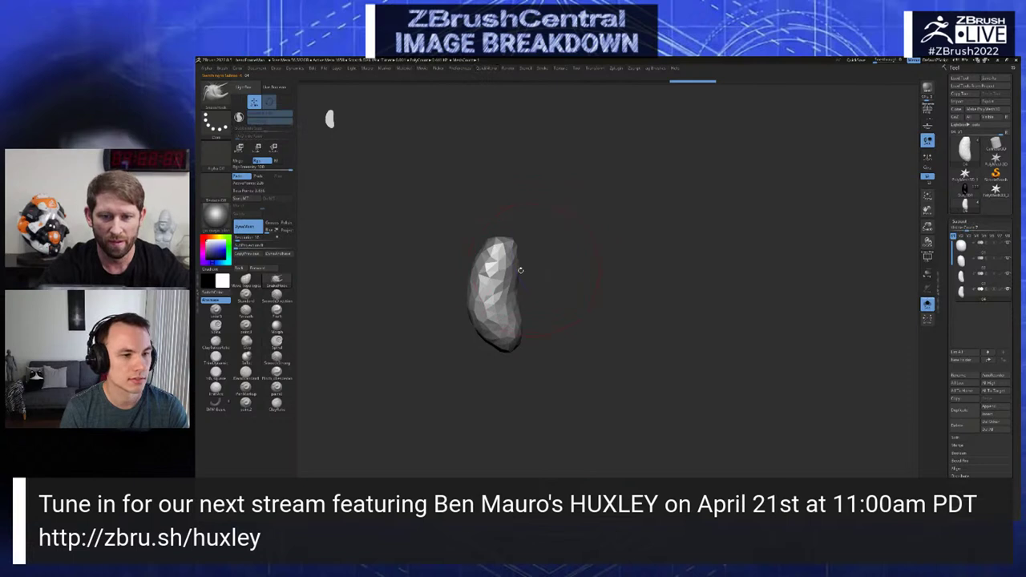
- Reshape the fourth frame by pulling its top upward, narrowing its lower end and smoothing its outer side
left_click_drag(498, 254, 509, 236)
left_click_drag(507, 341, 502, 335)
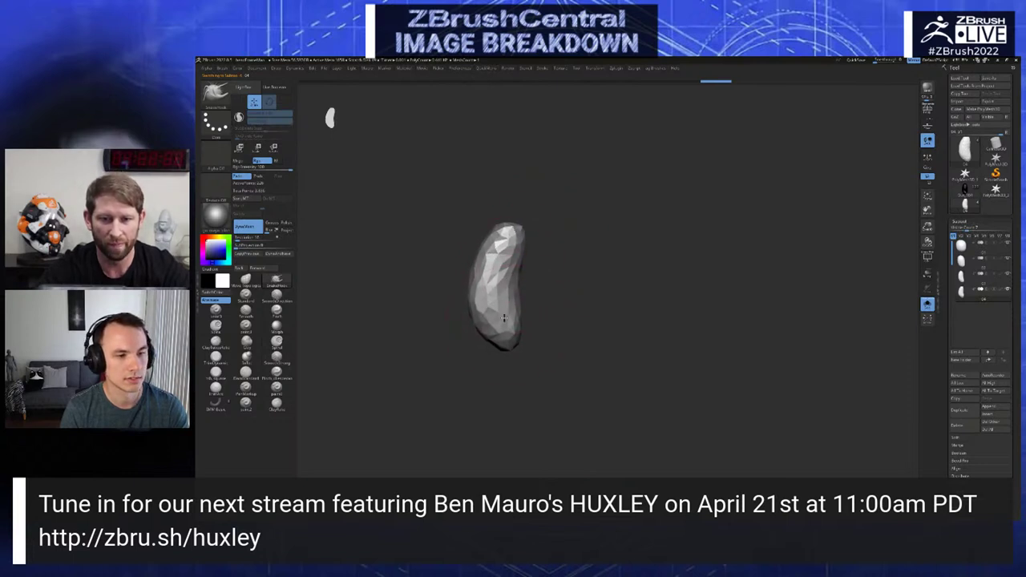
left_click_drag(514, 296, 509, 295)
key("Up")
key("Down")
left_click_drag(511, 333, 507, 331)
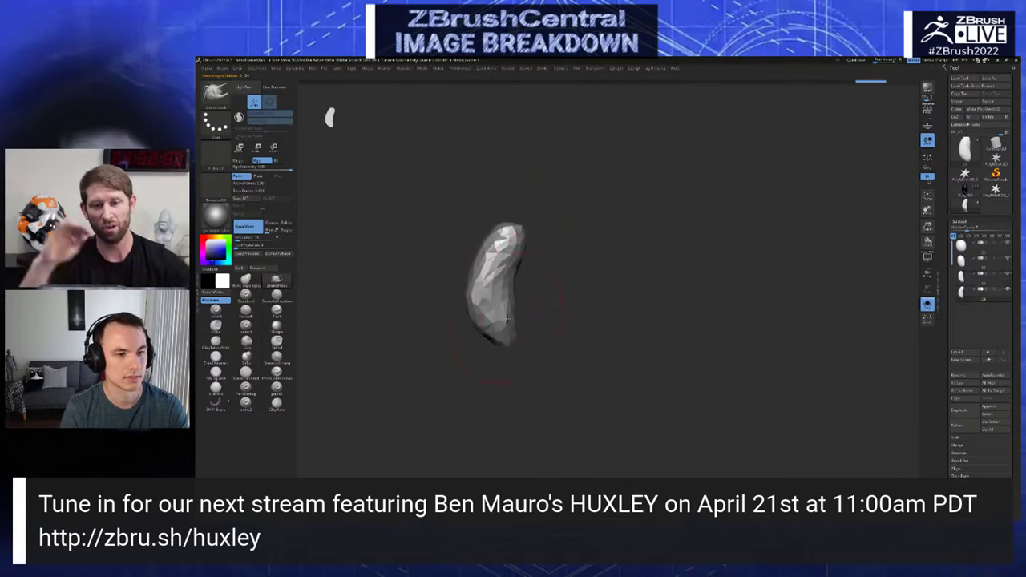
left_click_drag(471, 295, 479, 289)
left_click_drag(514, 255, 521, 235)
mouse_move(477, 282)
left_mouse_down("shift")
mouse_move(504, 228)
mouse_move(477, 279)
left_mouse_up("shift")
- Flip back and forth through all four frames to examine how the reshaped fourth one continues the movement
key("Up")
key("Up")
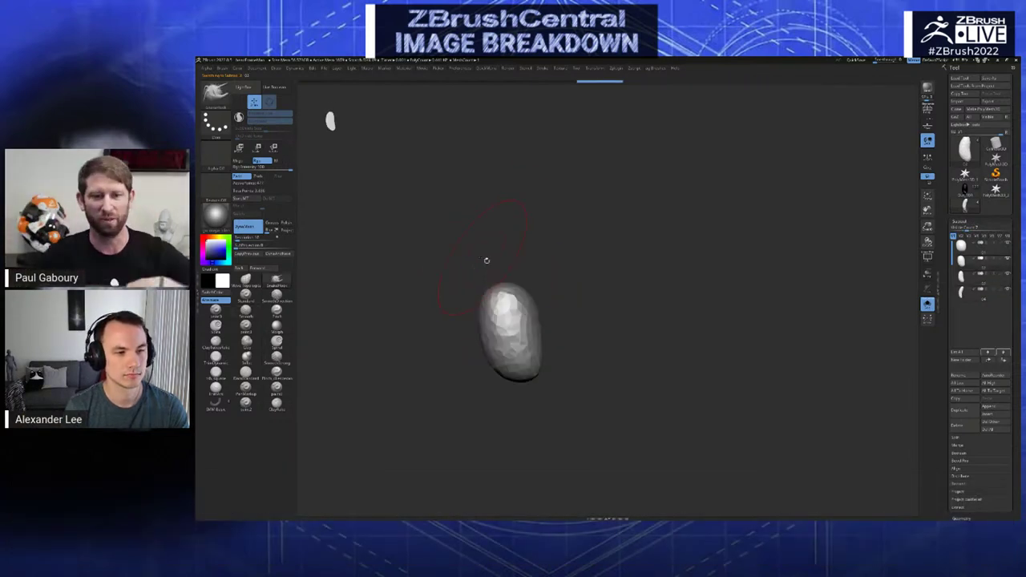
key("Down")
right_click_drag(497, 275, 506, 321)
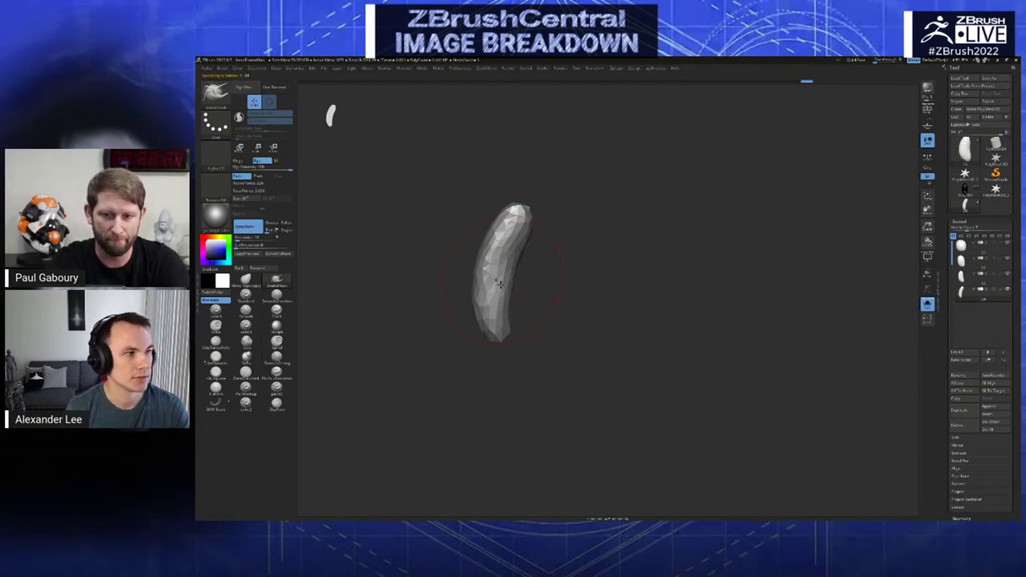
key("Up")
key("Up")
key("Up")
key("Down")
key("Down")
key("Down")
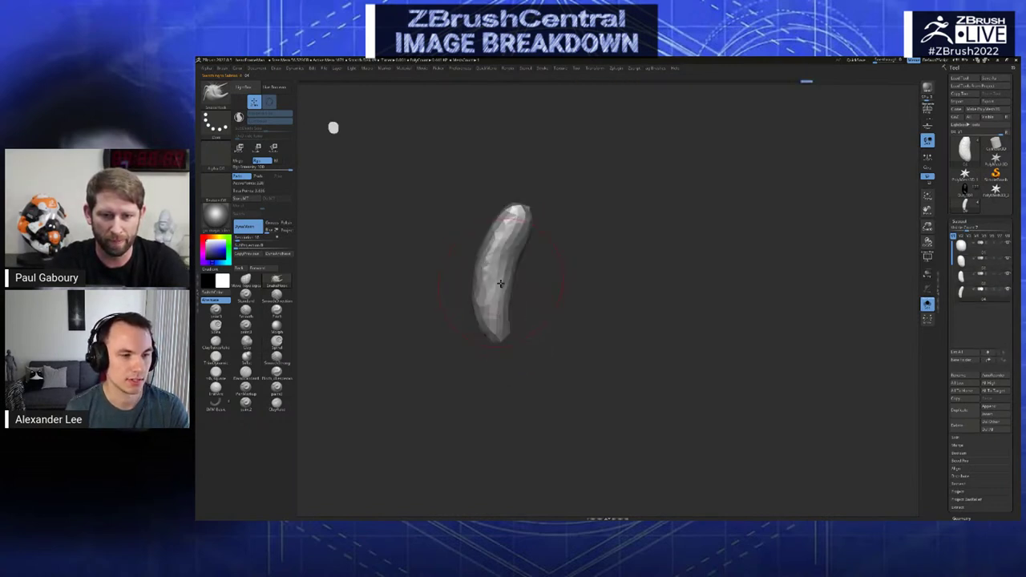
right_click_drag(501, 289, 504, 325)
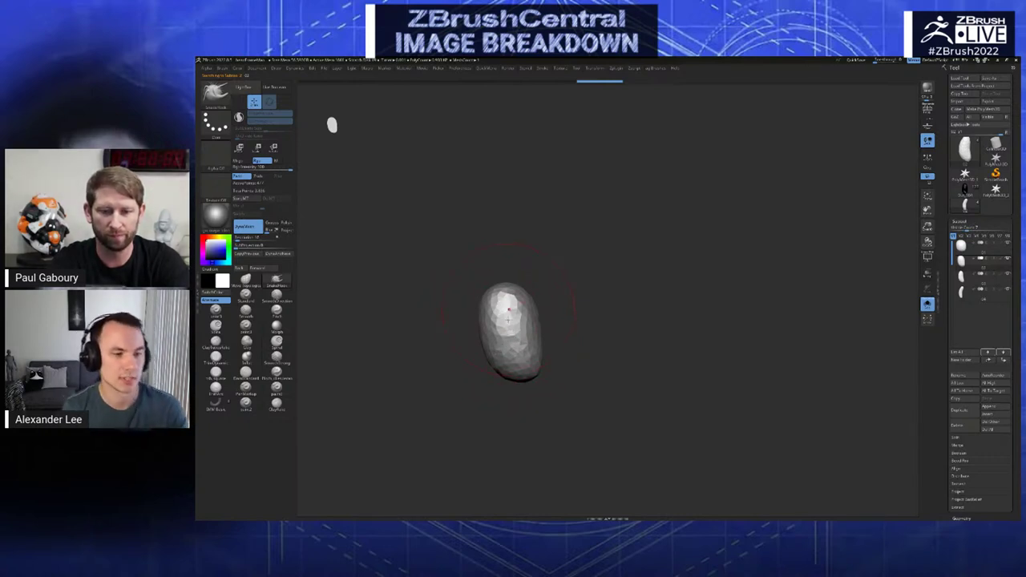
mouse_move(507, 309)
right_mouse_down()
mouse_move(481, 255)
mouse_move(505, 285)
mouse_move(500, 322)
mouse_move(488, 305)
mouse_move(507, 264)
mouse_move(505, 327)
right_mouse_up()
- Pull the lower end of the fourth frame outward and turn Sculptris Pro back on
left_click_drag(512, 324, 515, 321)
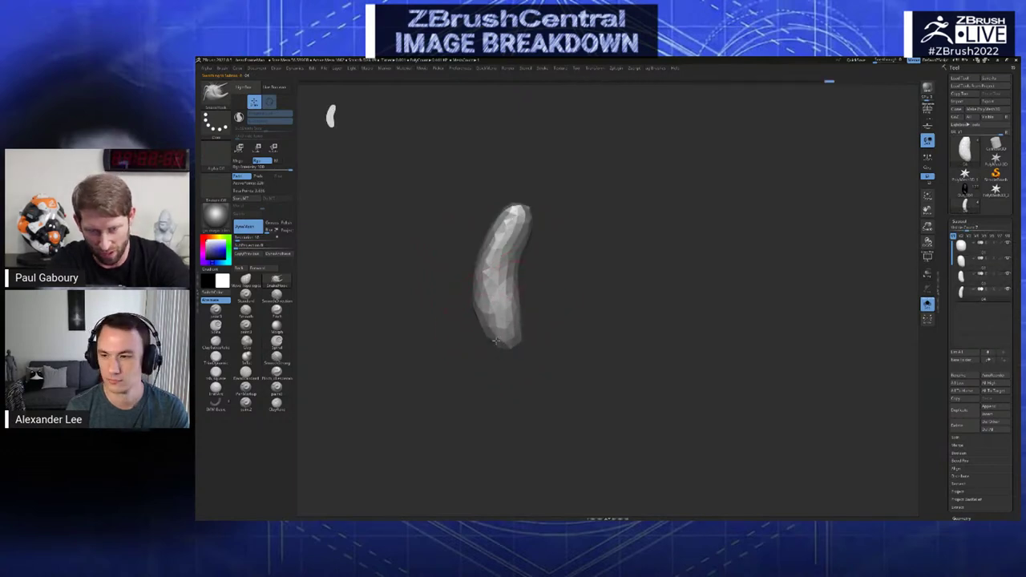
right_click_drag(493, 286, 477, 274)
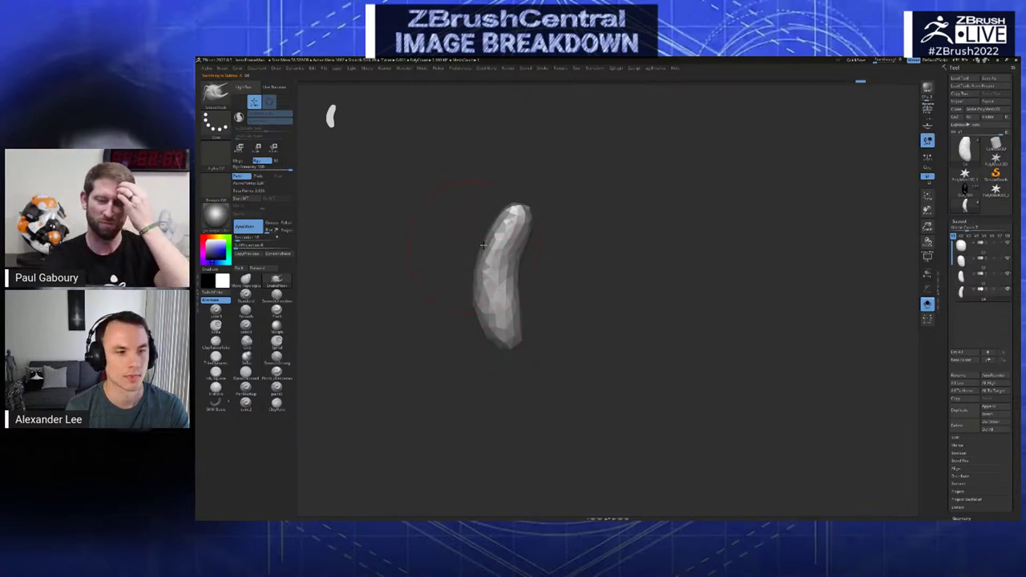
left_click(239, 118)
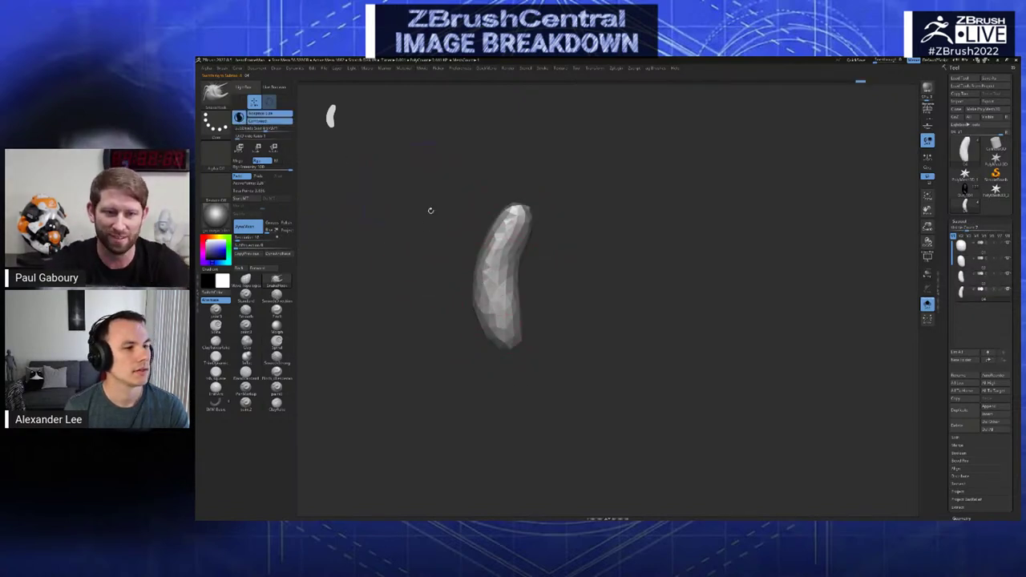
- Flip from the fourth frame back to the first and forward again to the third to check the transitions
key("Up")
key("Up")
key("Up")
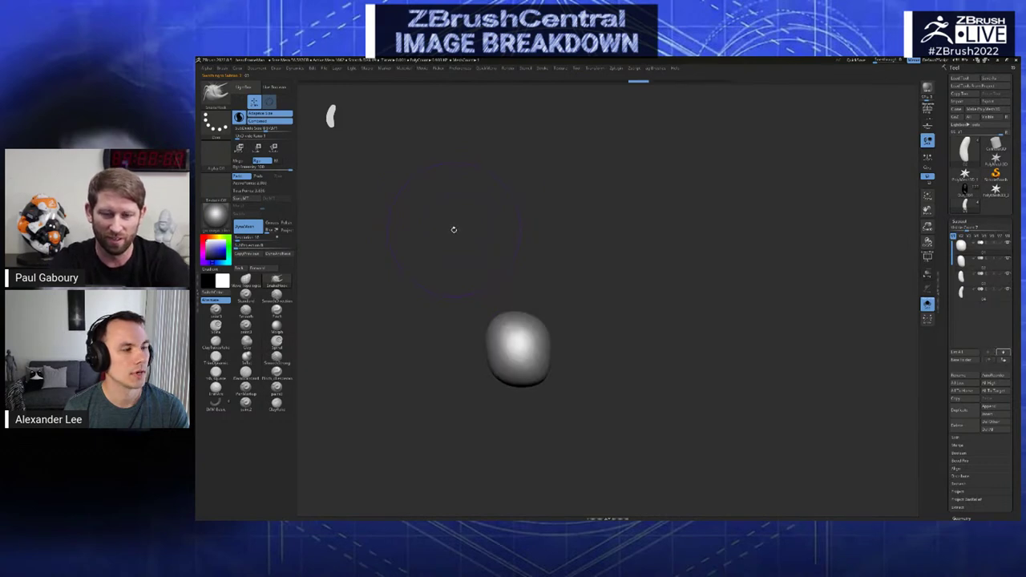
right_click_drag(453, 230, 469, 233)
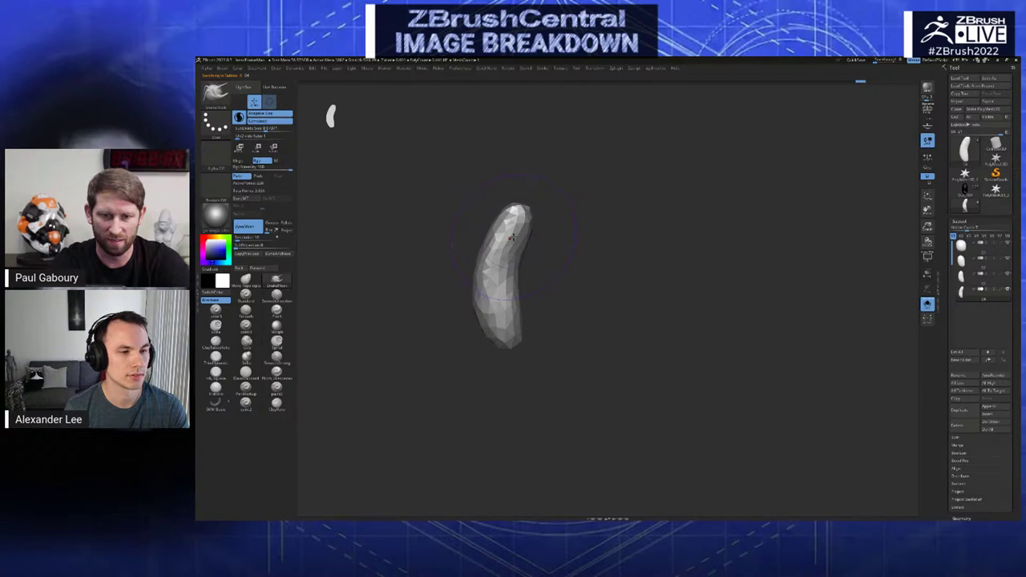
key("Up")
key("Up")
key("Up")
key("Down")
key("Down")
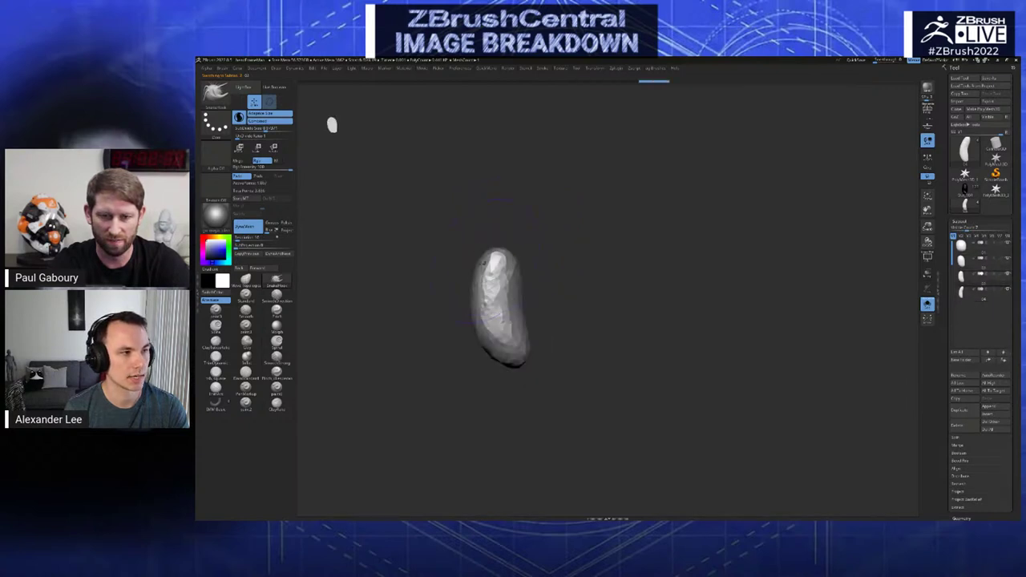
- Adjust the brush's draw size with the third frame active and return to the fourth frame
key("s")
mouse_move(505, 291)
left_mouse_down()
mouse_move(495, 293)
mouse_move(508, 324)
mouse_move(567, 309)
left_mouse_up()
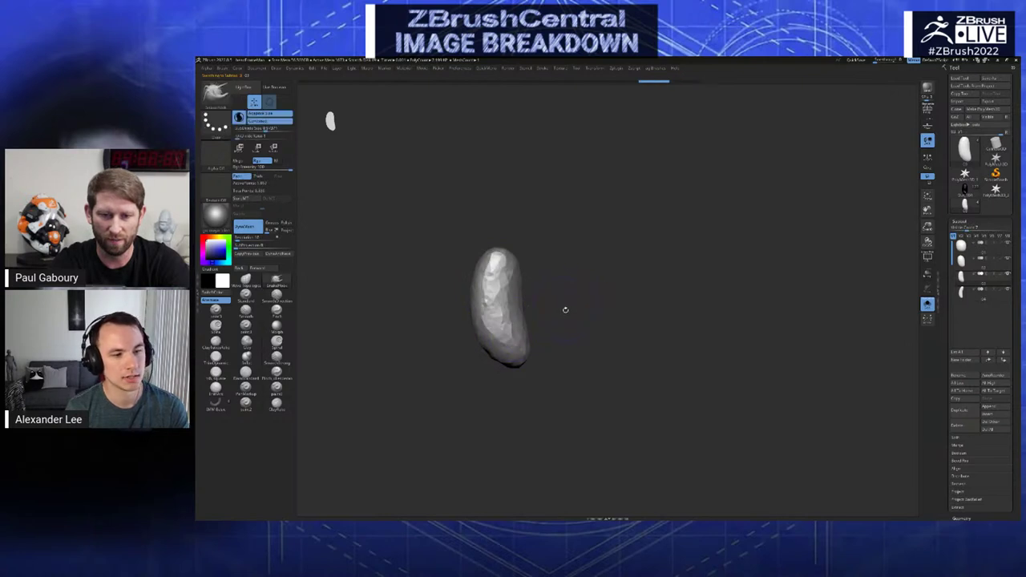
right_click_drag(565, 310, 562, 317)
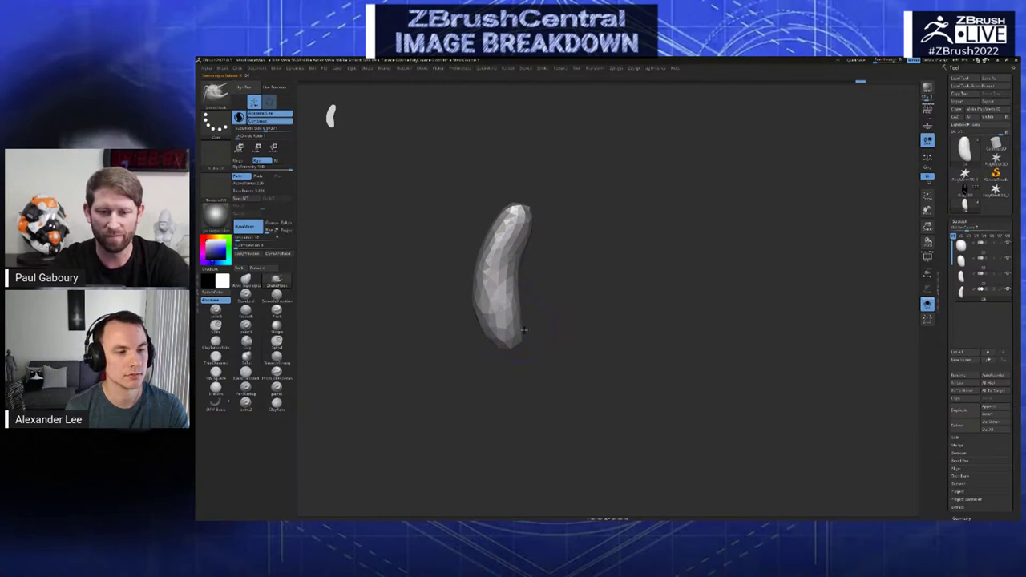
mouse_move(520, 336)
right_mouse_down()
mouse_move(523, 352)
mouse_move(536, 338)
right_mouse_up()
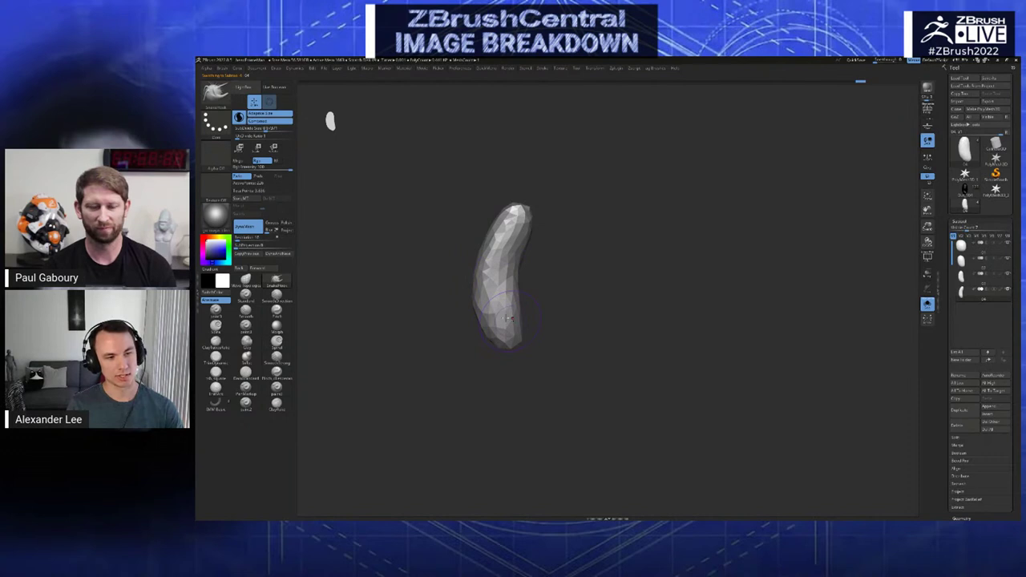
- Flip back and forth between the first and fourth frames to examine the whole movement
key("Up")
key("Up")
key("Down")
key("Down")
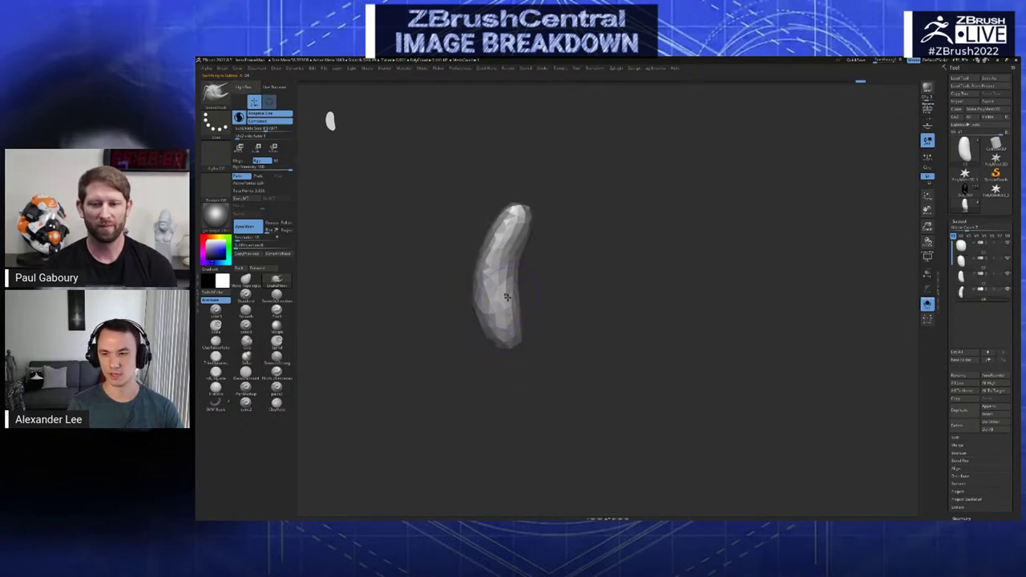
key("Up")
key("Up")
key("Up")
key("Down")
key("Down")
key("Down")
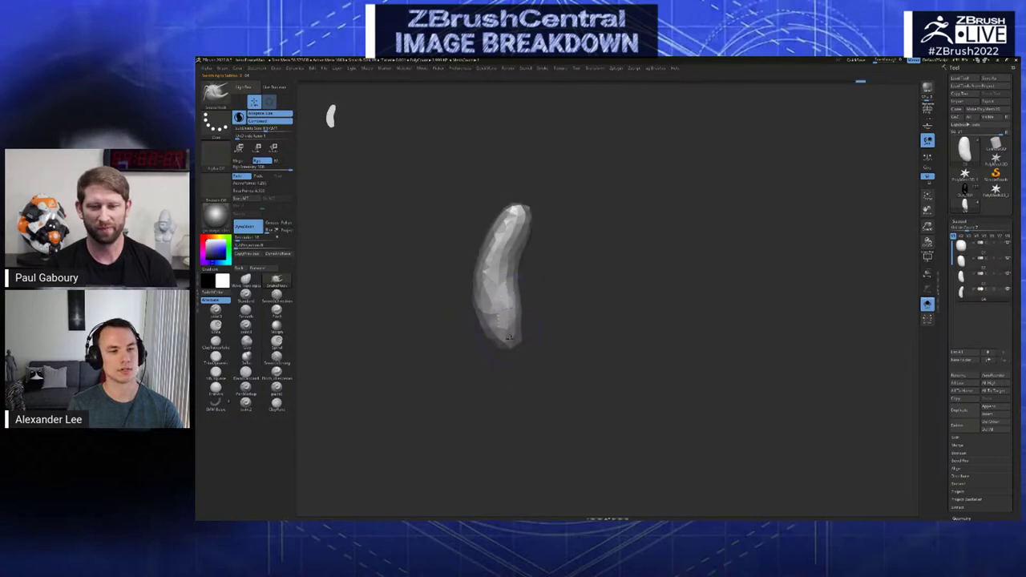
- Smooth the lower end of the fourth frame and compare it with the preceding frames
mouse_move(517, 324)
left_mouse_down("shift")
mouse_move(514, 314)
mouse_move(550, 314)
mouse_move(492, 332)
mouse_move(509, 339)
mouse_move(497, 321)
left_mouse_up("shift")
key("ctrl+z")
key("Up")
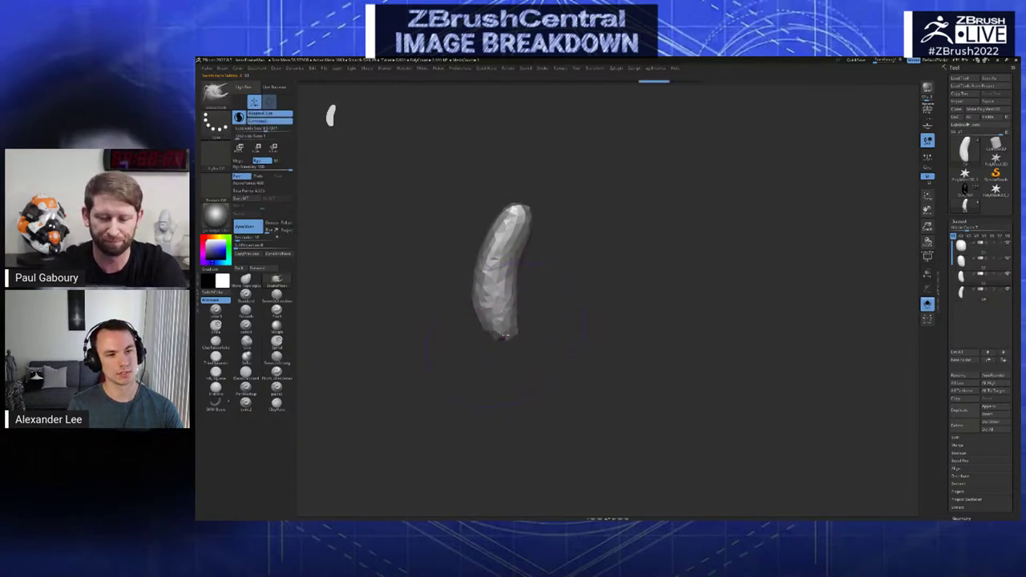
key("Up")
key("Down")
key("Down")
- Smooth the surface of the second frame and compare it with the first frame
key("Up")
key("Up")
key("Up")
key("Down")
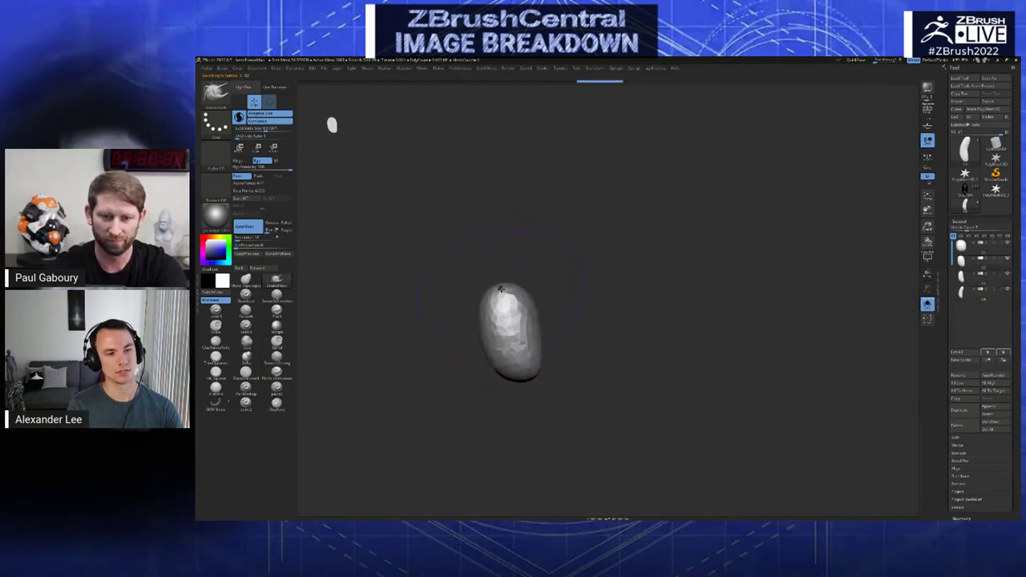
mouse_move(508, 302)
left_mouse_down("shift")
mouse_move(518, 302)
mouse_move(495, 304)
mouse_move(508, 192)
mouse_move(542, 356)
mouse_move(519, 335)
left_mouse_up("shift")
key("Up")
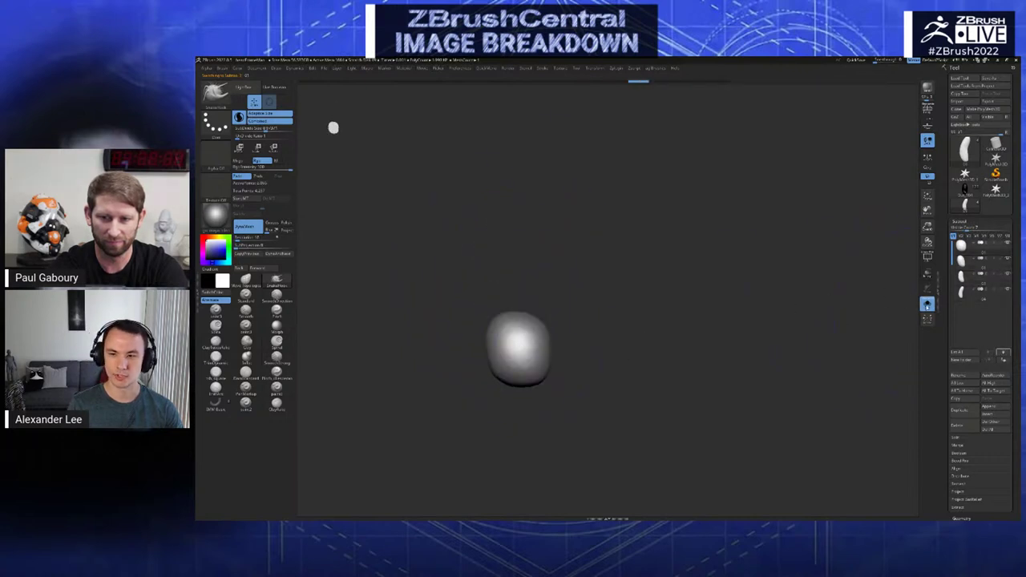
- Turn off Solo to show all four frames together and switch the active frame among them
left_click(927, 307)
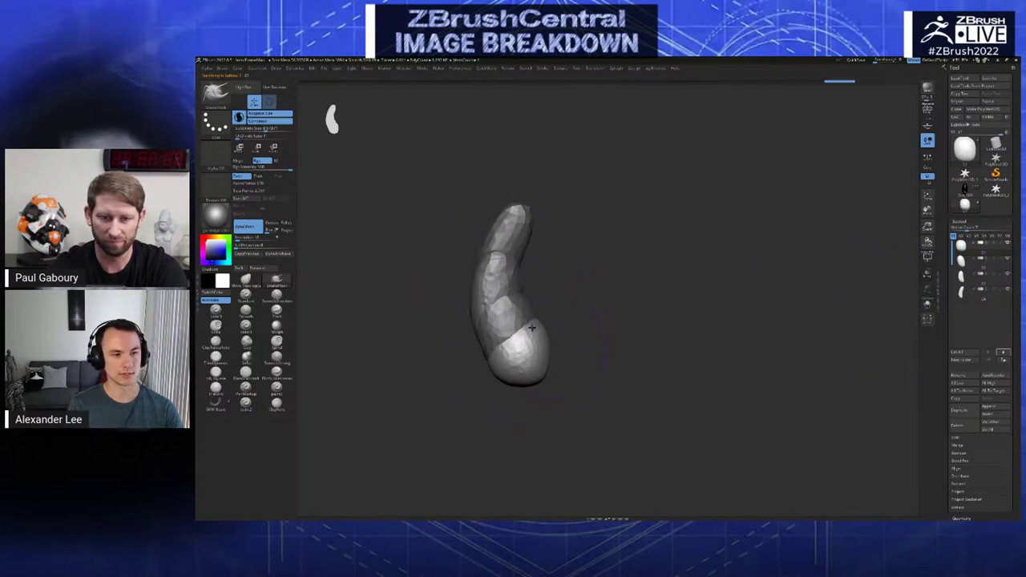
left_click_drag(517, 315, 507, 314, "shift")
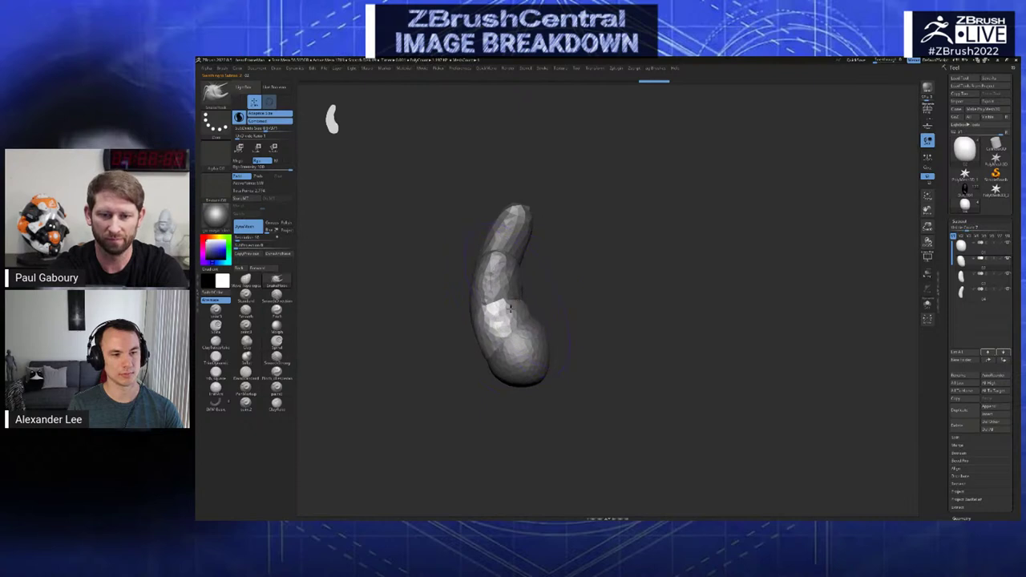
left_click(513, 282, "alt")
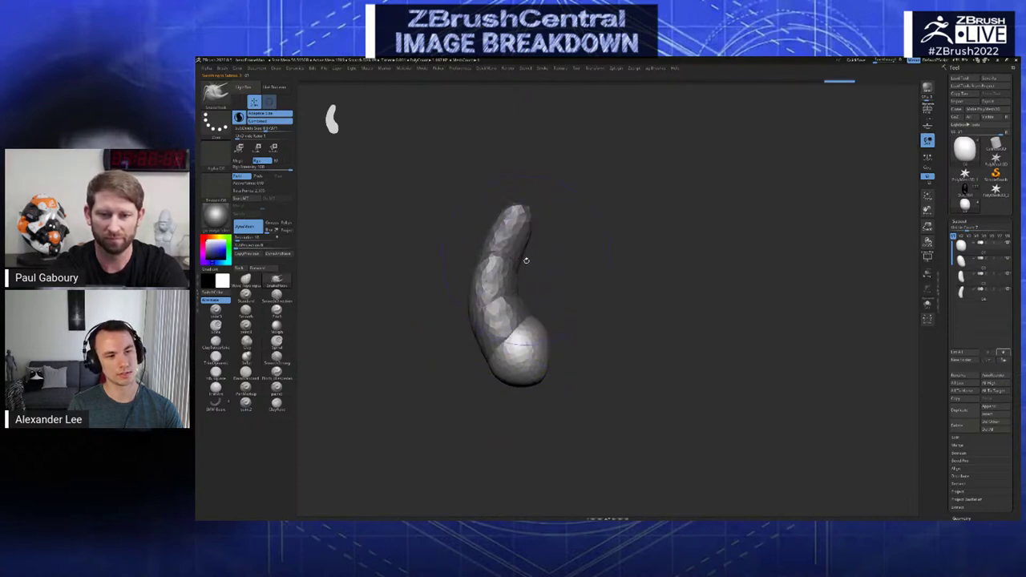
- Turn on transparency for the inactive frames, trying the Ghost display and switching it off again
left_click(928, 273)
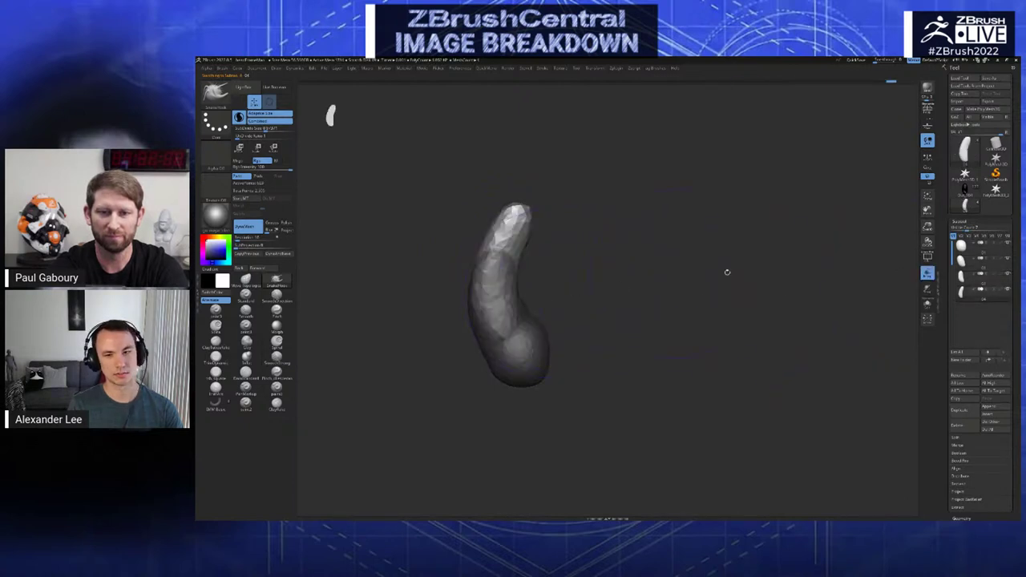
left_click(927, 287)
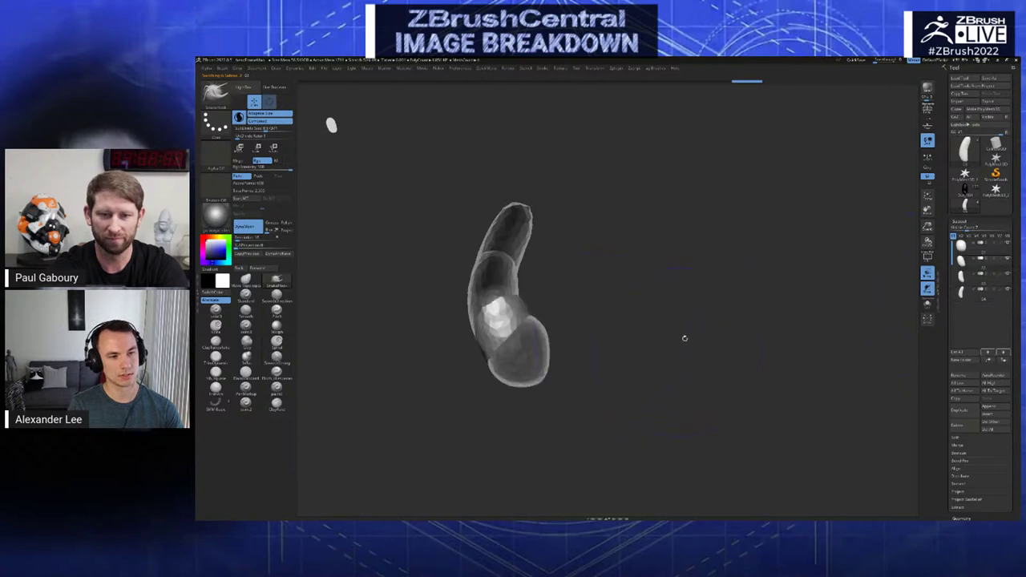
left_click(928, 287)
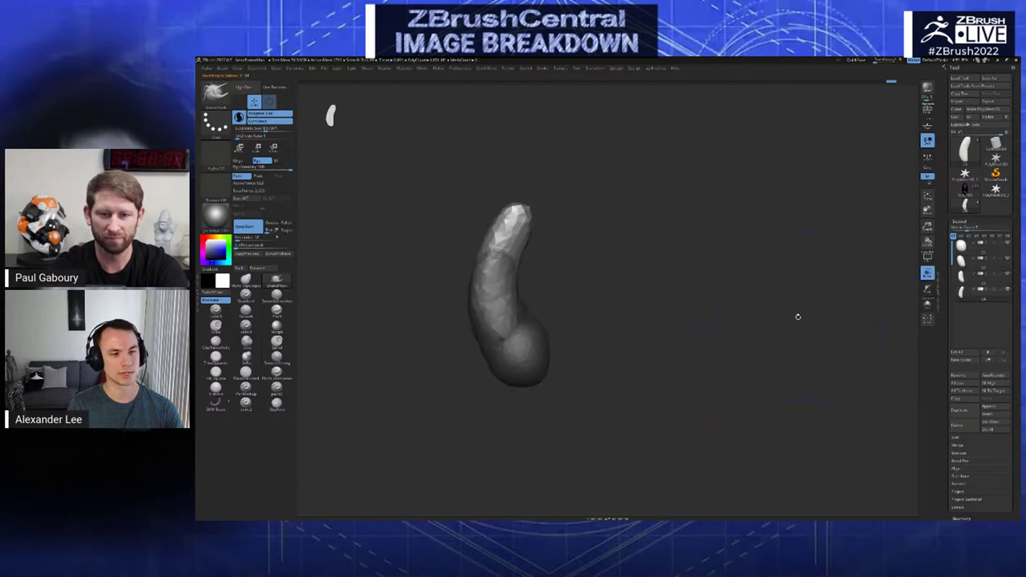
- Flip through the overlaid transparent frames and isolate the fourth frame with Solo
key("Up")
key("Up")
key("Up")
key("Down")
key("Down")
key("Down")
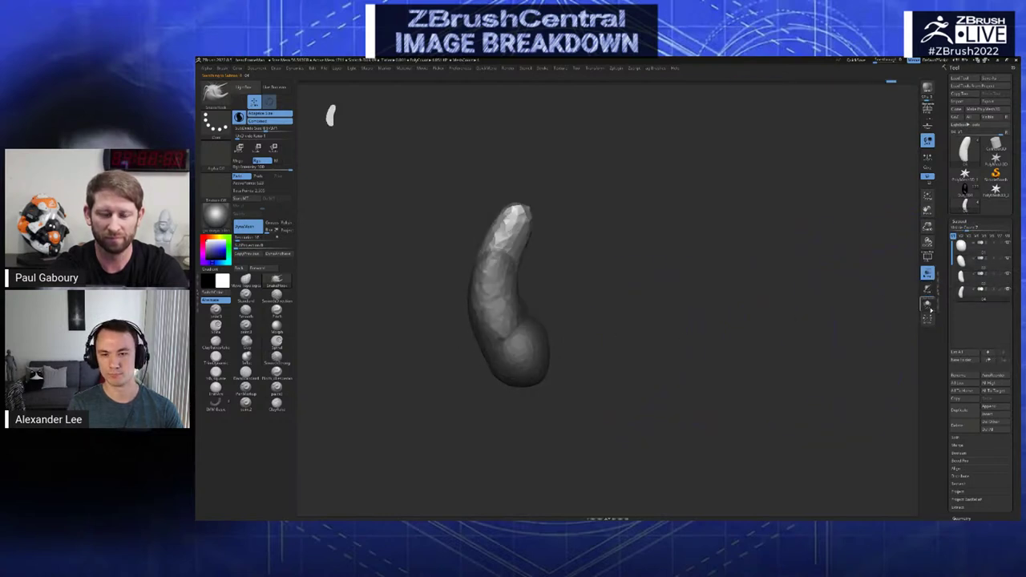
left_click(928, 305)
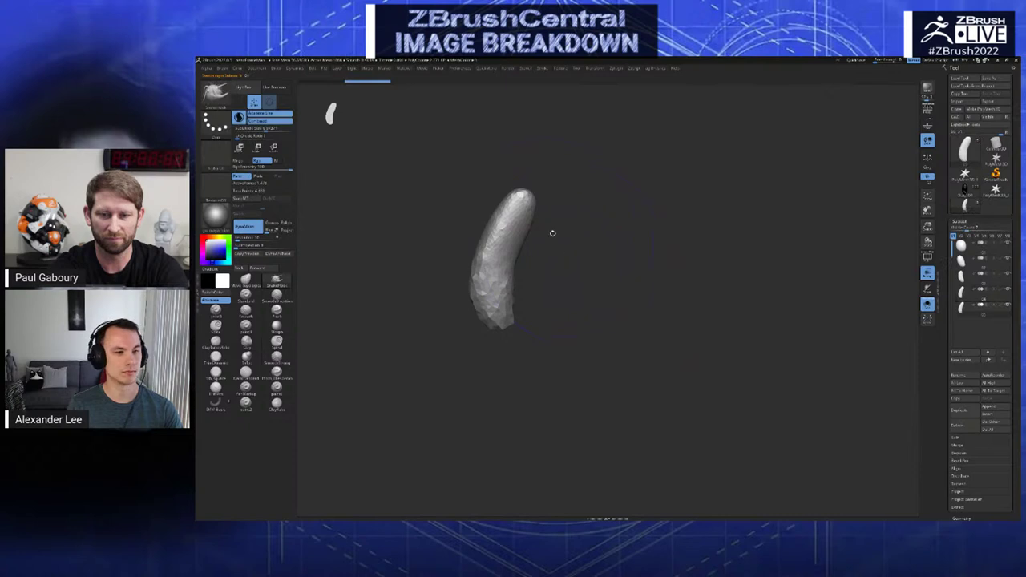
- Pull the top end of the fifth frame sideways with the SnakeHook brush to bend it into a curve
left_click_drag(526, 201, 578, 172)
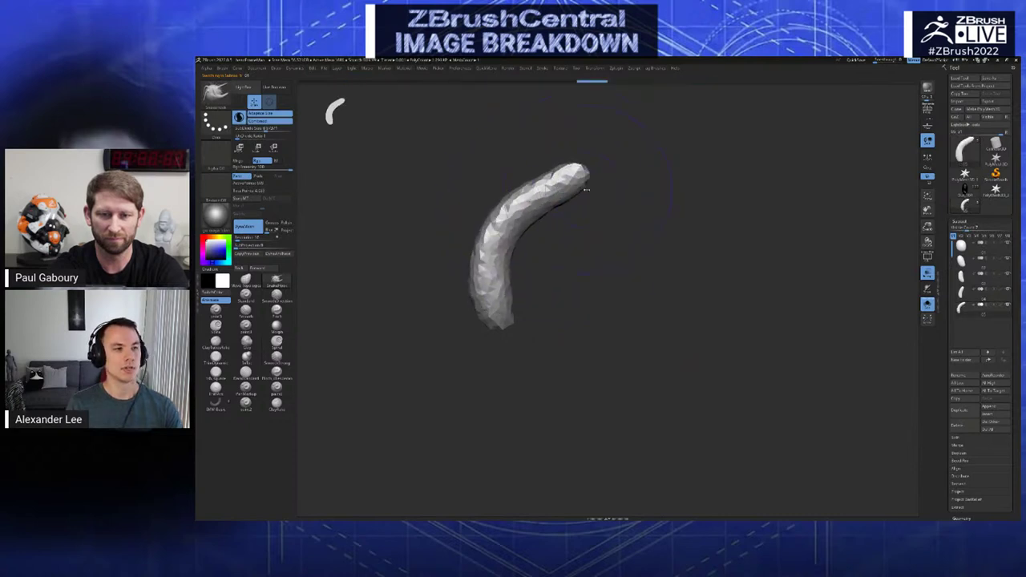
left_click_drag(554, 245, 576, 236, "ctrl")
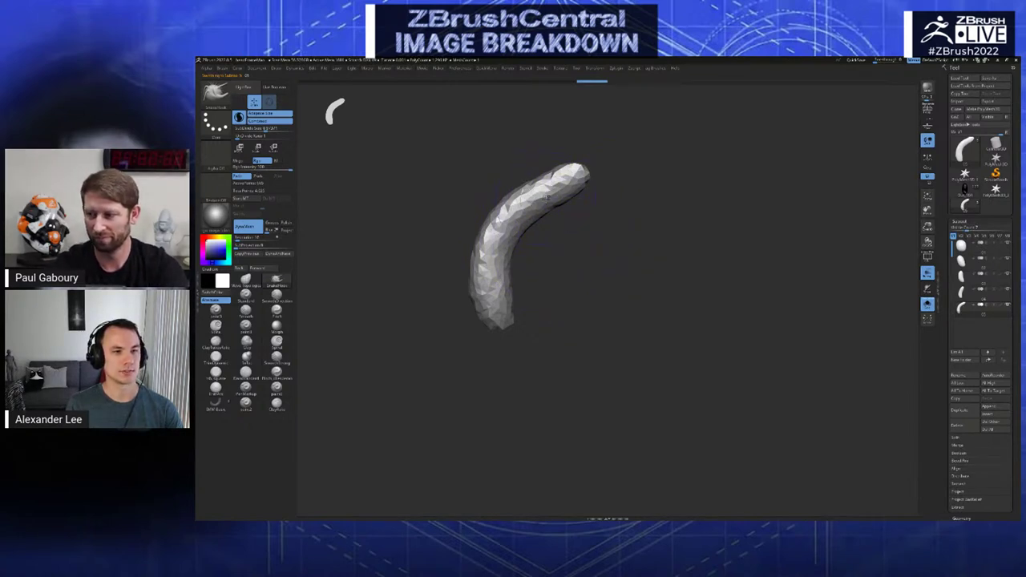
right_click(544, 201)
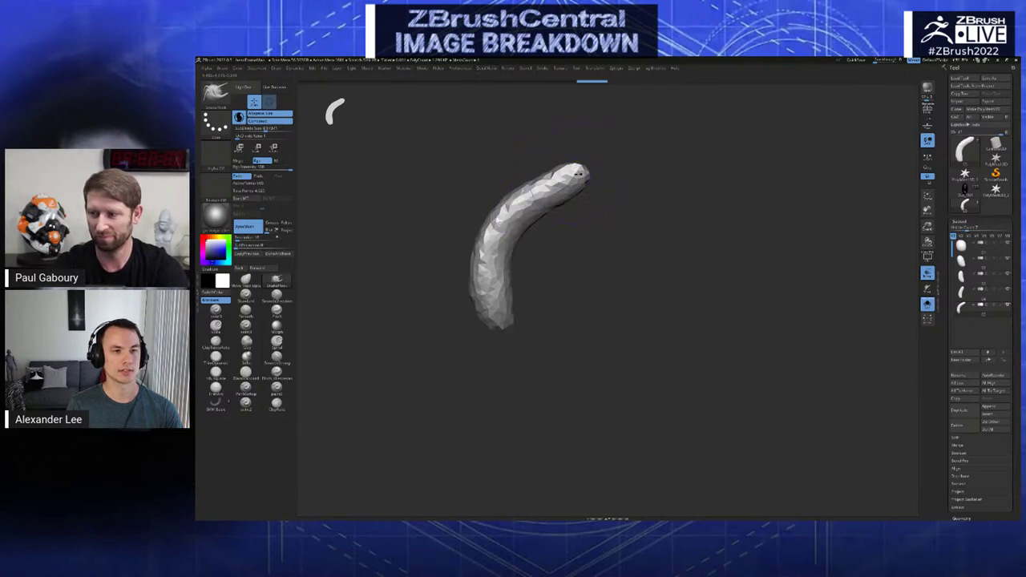
key("w")
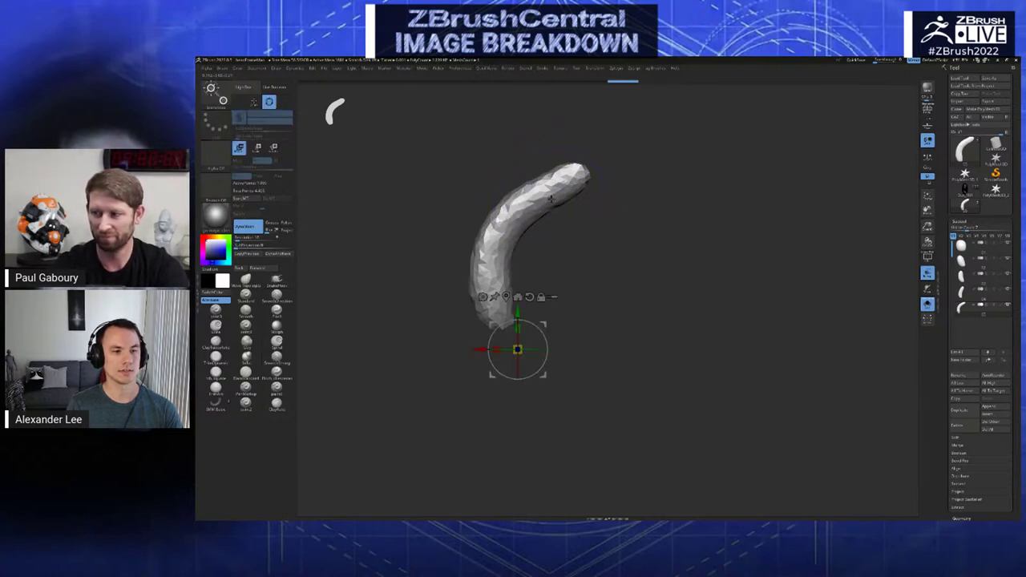
right_click(551, 198)
key("q")
right_click(572, 193)
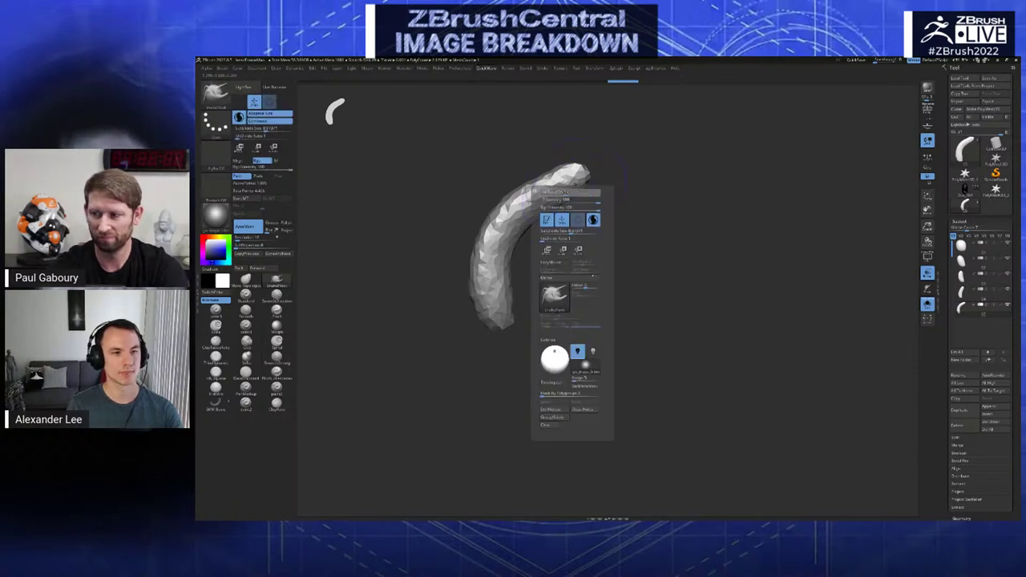
- Try to bend the upper part of the fifth frame downward with the Move brush
key("s")
mouse_move(552, 193)
left_mouse_down()
mouse_move(563, 191)
mouse_move(562, 214)
left_mouse_up()
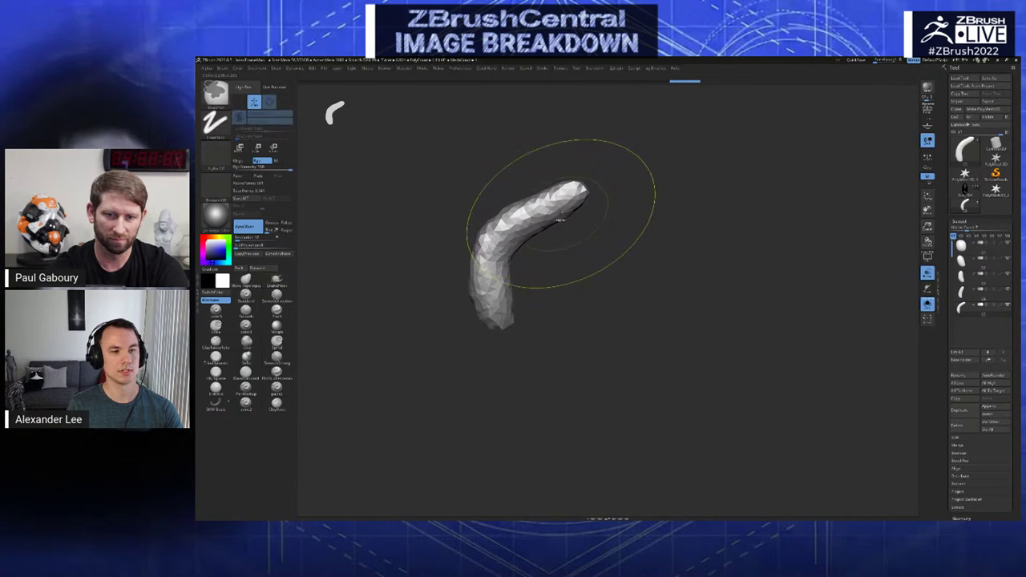
right_click(561, 219)
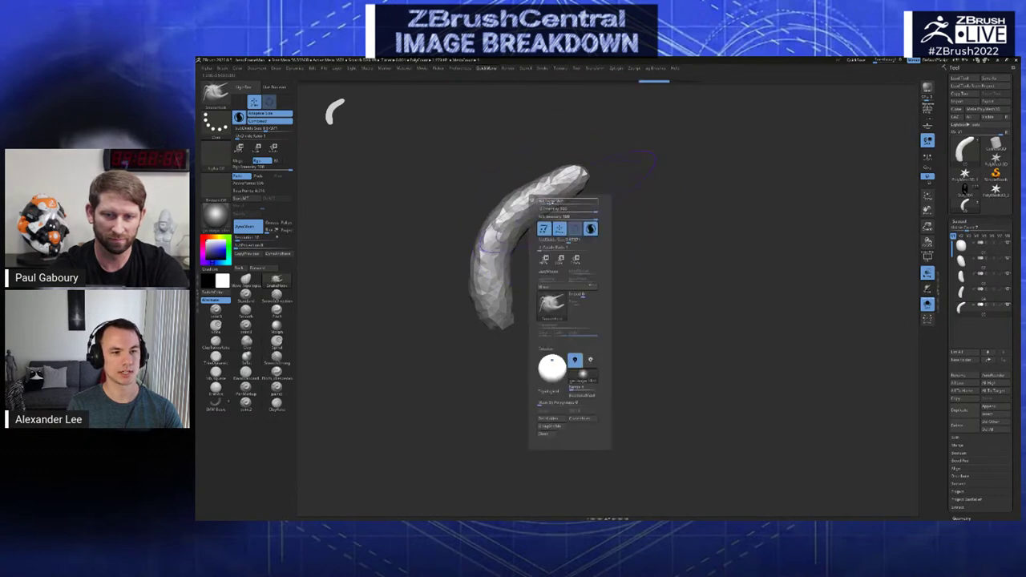
- Pull the fifth frame's upper tip outward and down into an arch, and smooth its lower end
left_click_drag(550, 203, 578, 203)
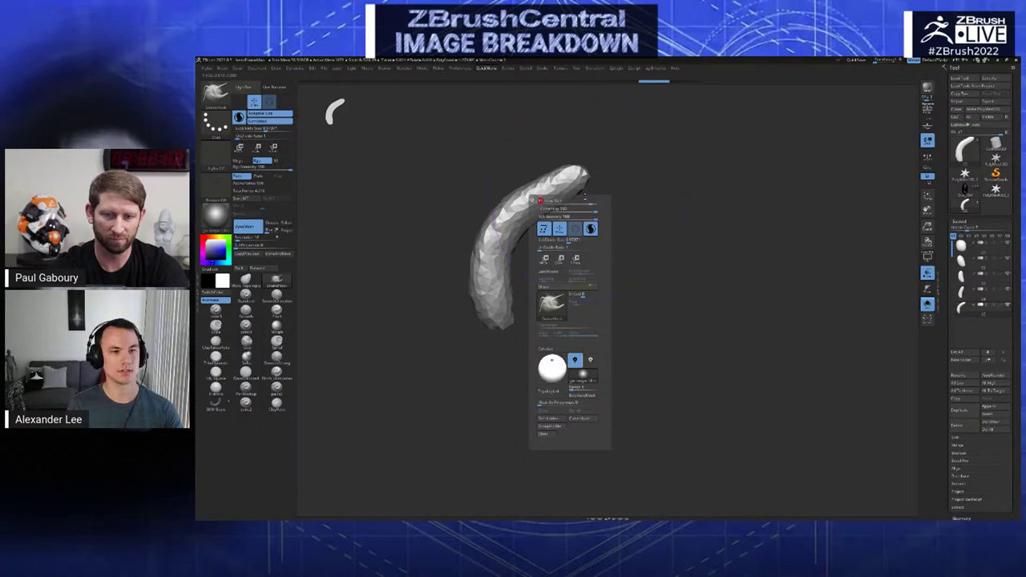
mouse_move(583, 177)
left_mouse_down()
mouse_move(589, 203)
mouse_move(529, 210)
left_mouse_up()
left_click_drag(493, 257, 500, 314, "shift")
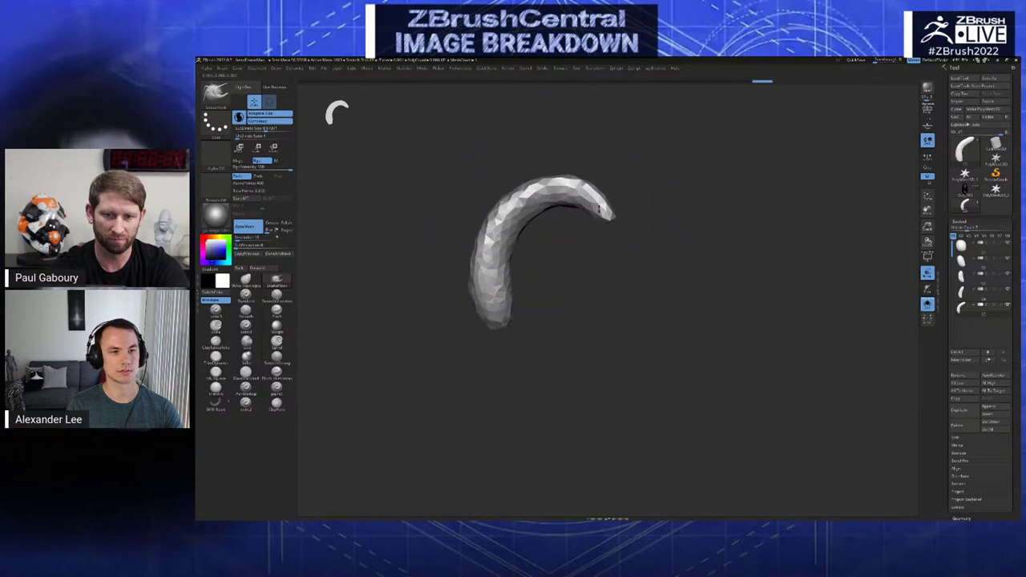
mouse_move(599, 209)
left_mouse_down()
mouse_move(607, 221)
mouse_move(525, 214)
left_mouse_up()
left_click_drag(496, 265, 498, 309, "shift")
- Flip back and forth between the fifth frame and the frames before it to compare their shapes
key("Up")
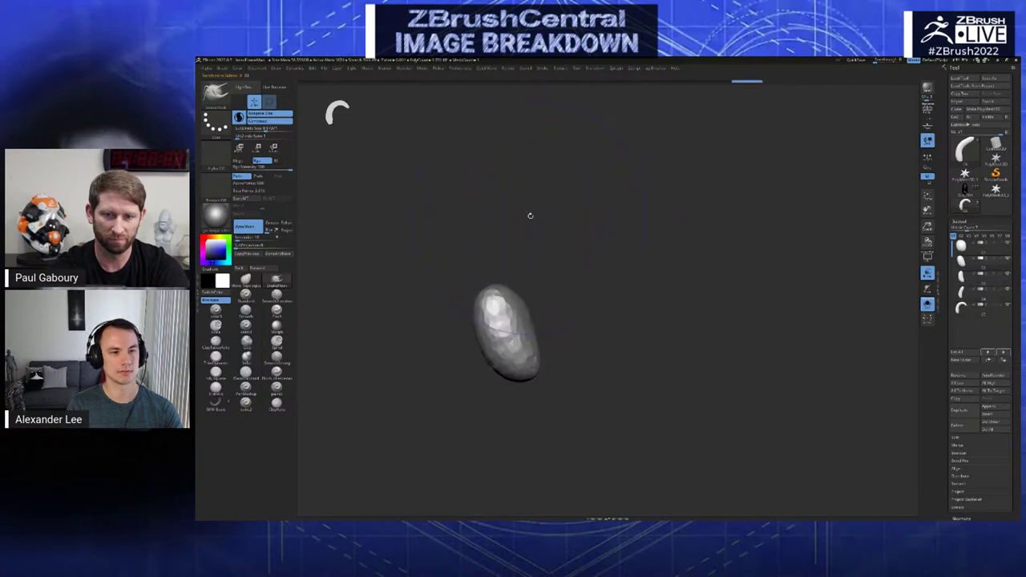
key("Down")
key("ctrl+z")
key("ctrl+shift+z")
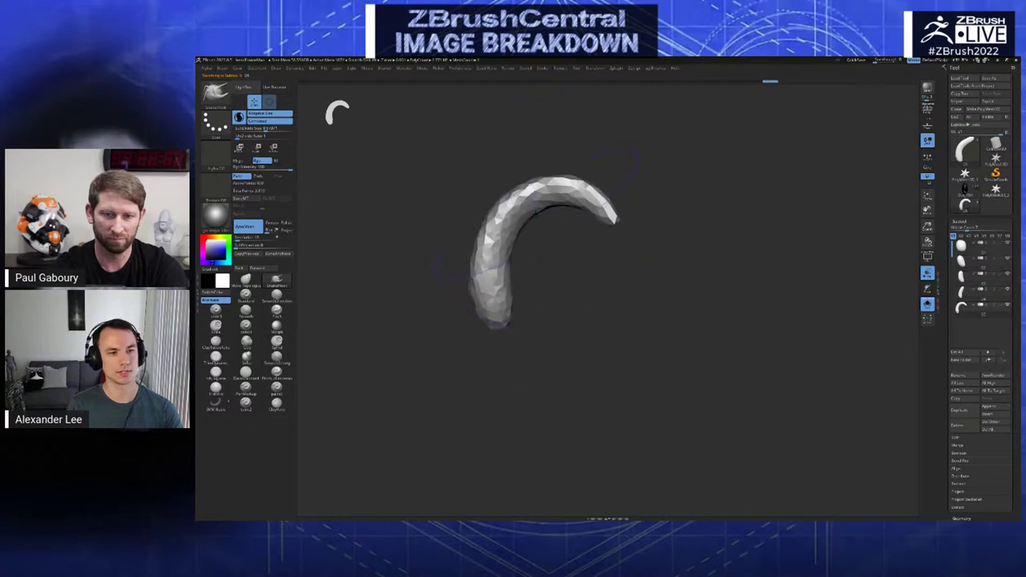
key("ctrl+z")
key("ctrl+shift+z")
key("ctrl+z")
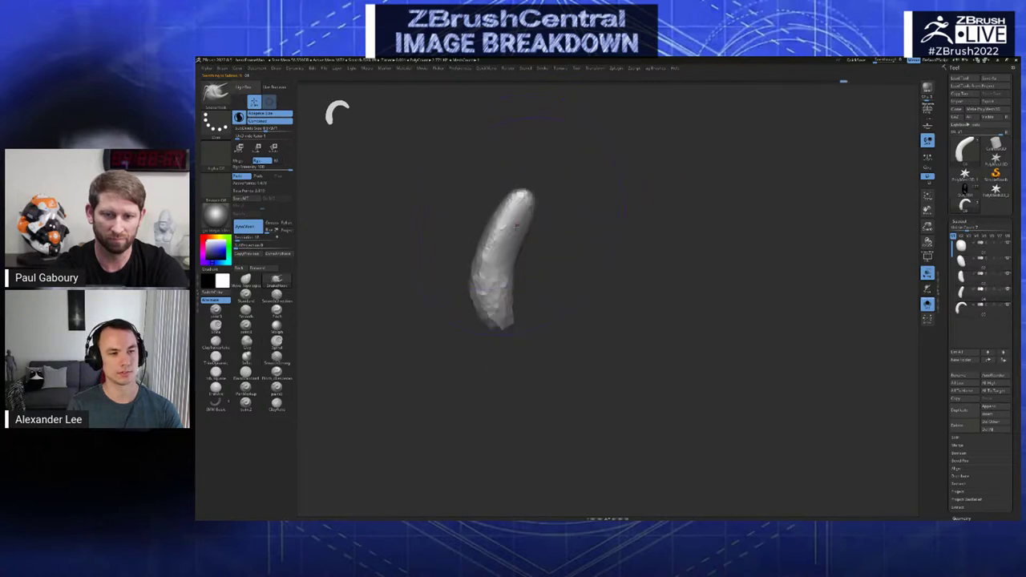
key("ctrl+z")
key("ctrl+shift+z")
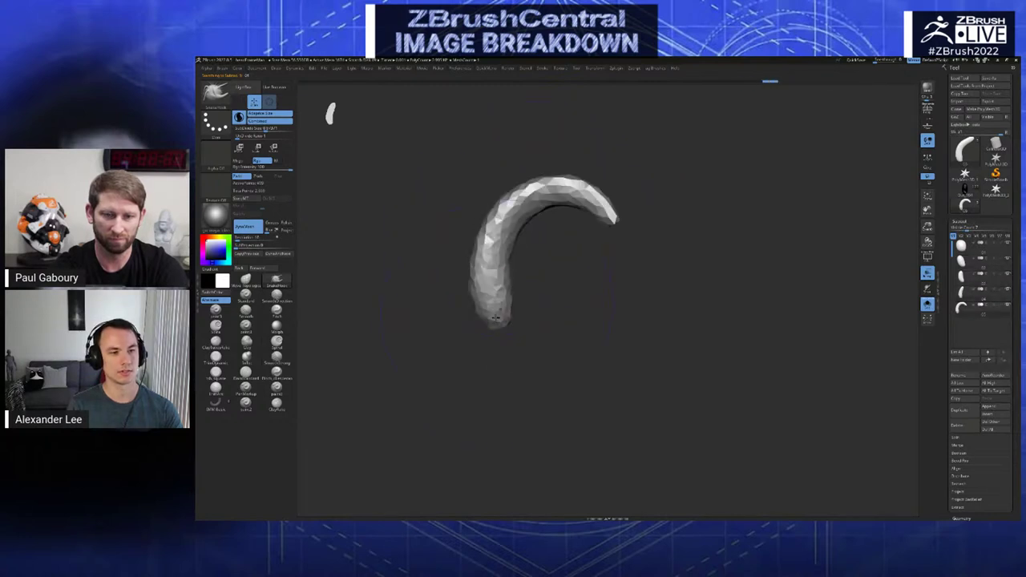
- Shorten the lower end of the fifth frame by smoothing it upward
right_click_drag(498, 299, 504, 310)
mouse_move(504, 302)
left_mouse_down("shift")
mouse_move(496, 309)
mouse_move(497, 237)
mouse_move(531, 200)
left_mouse_up("shift")
left_click_drag(530, 249, 501, 270)
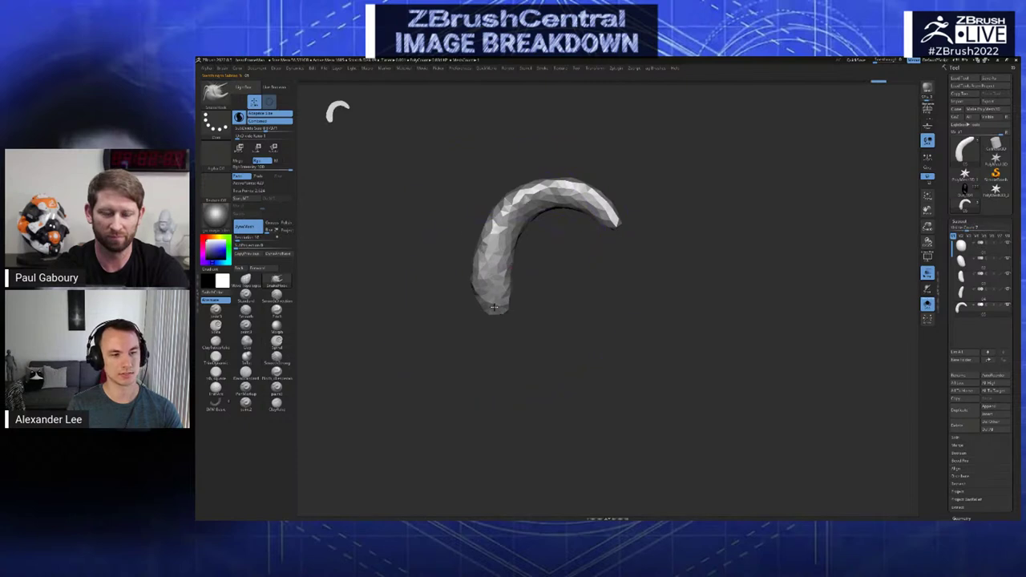
left_click_drag(494, 307, 498, 215, "shift")
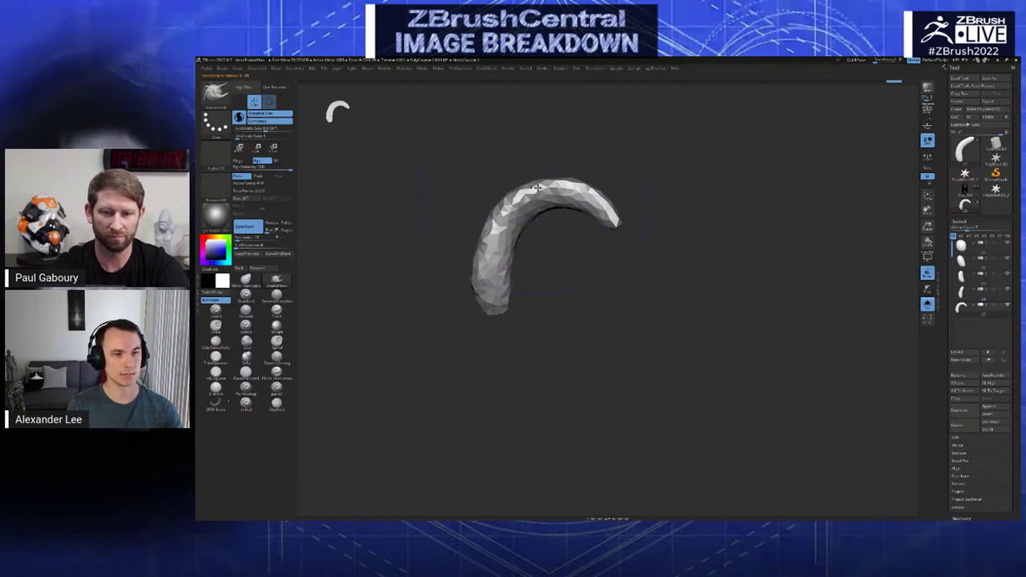
- Step repeatedly through the sequence of frames to examine how the motion reads up to the fifth frame
key("ctrl+z")
key("ctrl+z")
key("ctrl+z")
key("ctrl+z")
key("ctrl+z")
key("ctrl+z")
key("ctrl+z")
key("ctrl+z")
key("ctrl+z")
key("ctrl+shift+z")
key("ctrl+shift+z")
key("ctrl+shift+z")
key("ctrl+shift+z")
key("ctrl+shift+z")
key("ctrl+shift+z")
key("ctrl+shift+z")
key("ctrl+shift+z")
key("ctrl+shift+z")
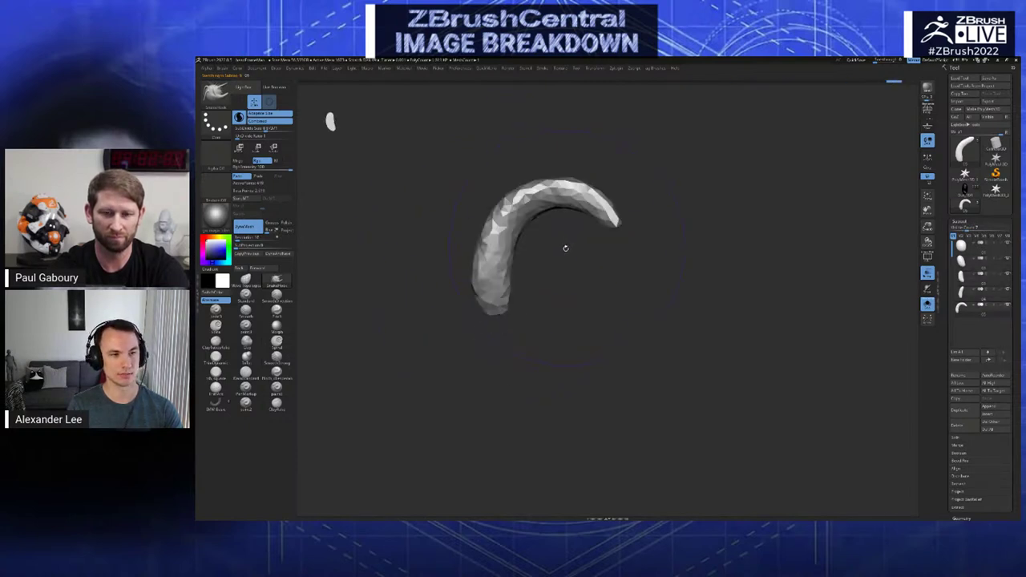
- Extend the fifth frame's tip with the SnakeHook brush and shrink its lower end, updating the DynaMesh
left_click_drag(610, 216, 636, 235)
left_click_drag(703, 241, 722, 256, "ctrl")
key("ctrl+z")
key("ctrl+z")
key("ctrl+z")
key("ctrl+z")
mouse_move(526, 237)
left_mouse_down()
mouse_move(500, 347)
mouse_move(522, 250)
mouse_move(530, 289)
mouse_move(521, 361)
mouse_move(524, 343)
mouse_move(491, 267)
mouse_move(516, 259)
left_mouse_up()
key("ctrl+z")
key("ctrl+z")
key("ctrl+z")
key("ctrl+z")
key("ctrl+z")
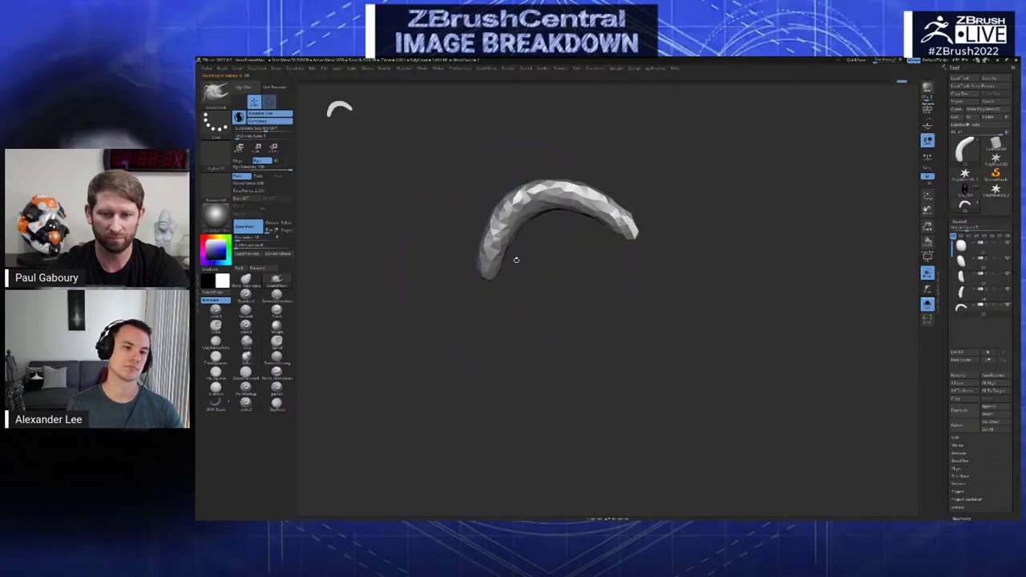
- Duplicate the fifth frame as a sixth subtool and pull the copy into an even arch, comparing it with the fifth
key("ctrl+shift+d")
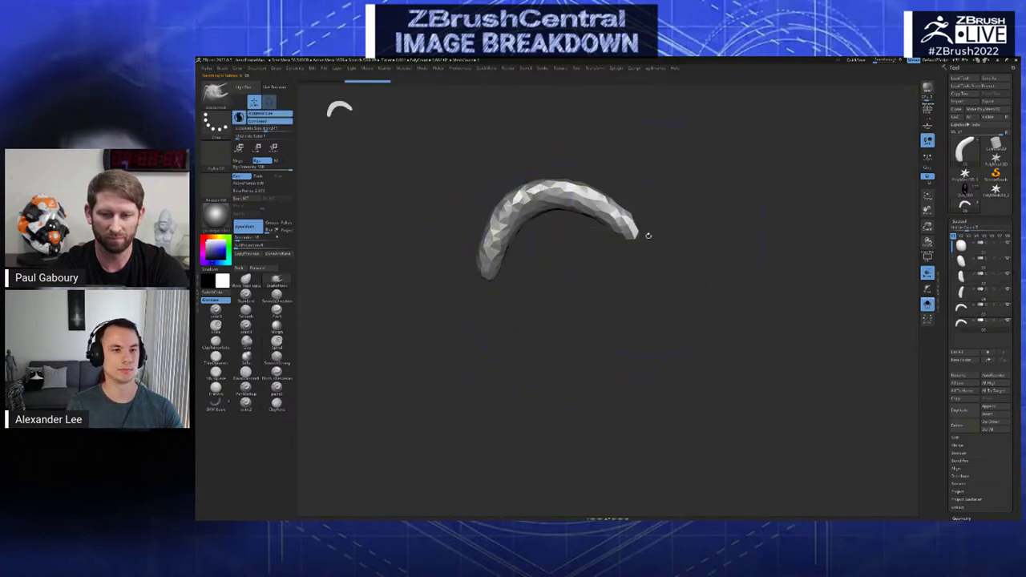
mouse_move(625, 225)
left_mouse_down()
mouse_move(662, 251)
mouse_move(632, 208)
mouse_move(636, 215)
mouse_move(592, 193)
mouse_move(540, 192)
mouse_move(497, 262)
left_mouse_up()
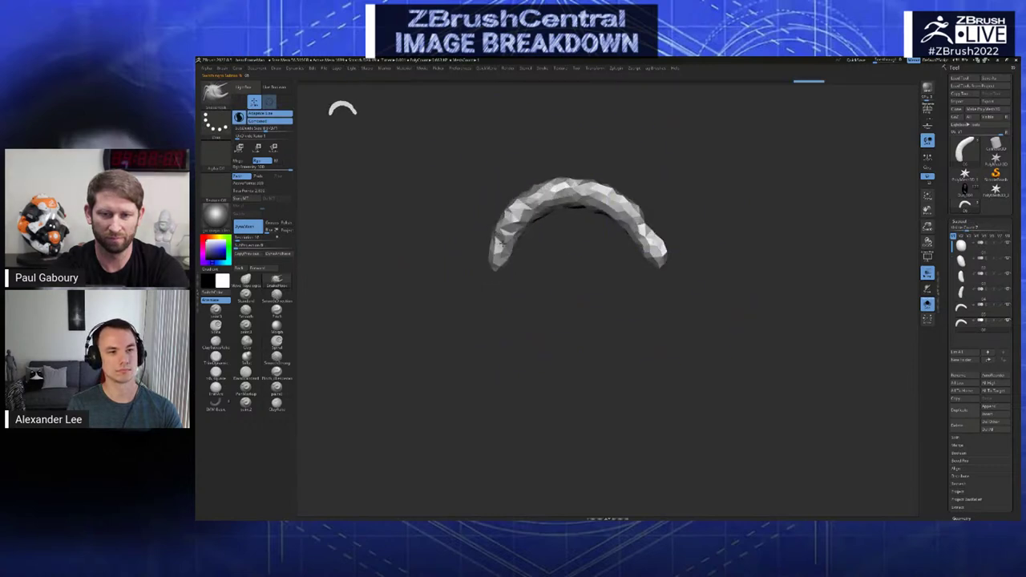
key("Up")
key("Down")
left_click_drag(526, 218, 517, 215)
left_click_drag(571, 193, 574, 181)
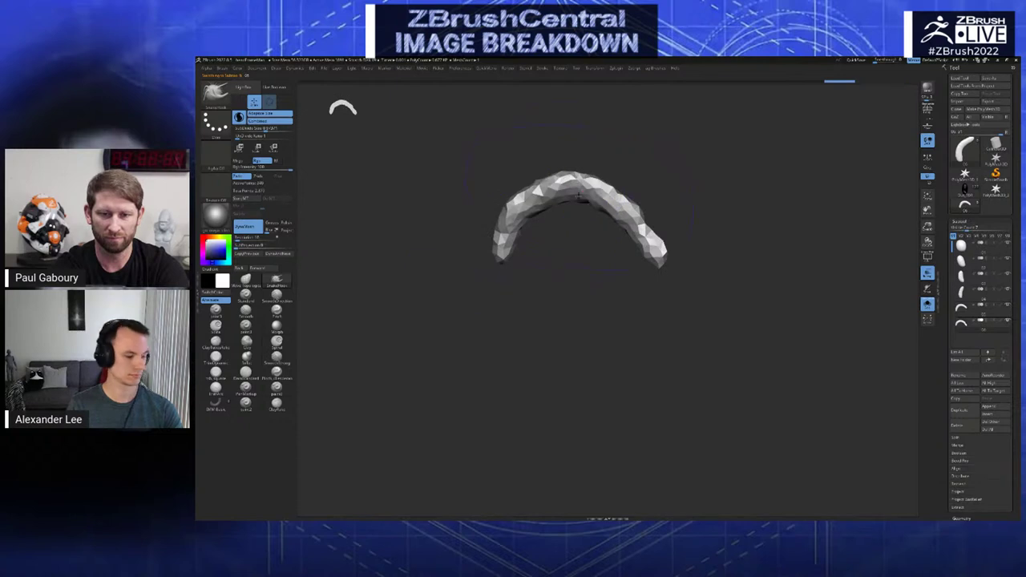
key("Up")
key("Down")
key("Up")
key("Down")
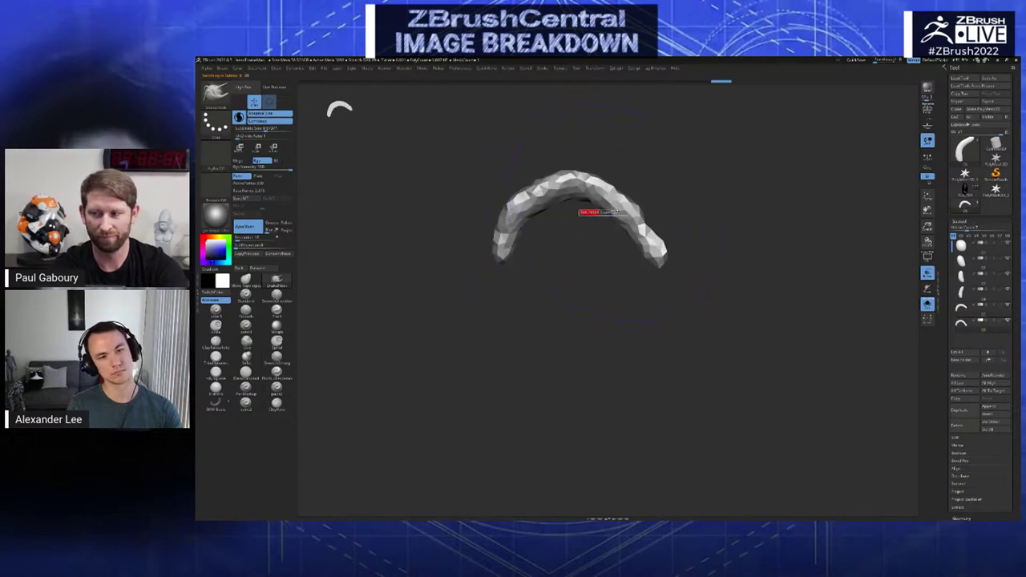
- Reshape the right half of the sixth frame's arch and thicken it with the Inflate brush
mouse_move(620, 210)
left_mouse_down()
mouse_move(630, 205)
mouse_move(649, 243)
left_mouse_up()
key("Up")
key("Down")
mouse_move(638, 205)
left_mouse_down("shift")
mouse_move(648, 232)
mouse_move(644, 205)
mouse_move(637, 242)
mouse_move(640, 214)
mouse_move(642, 225)
left_mouse_up("shift")
key("b")
left_click(663, 237)
key("s")
left_click(643, 238)
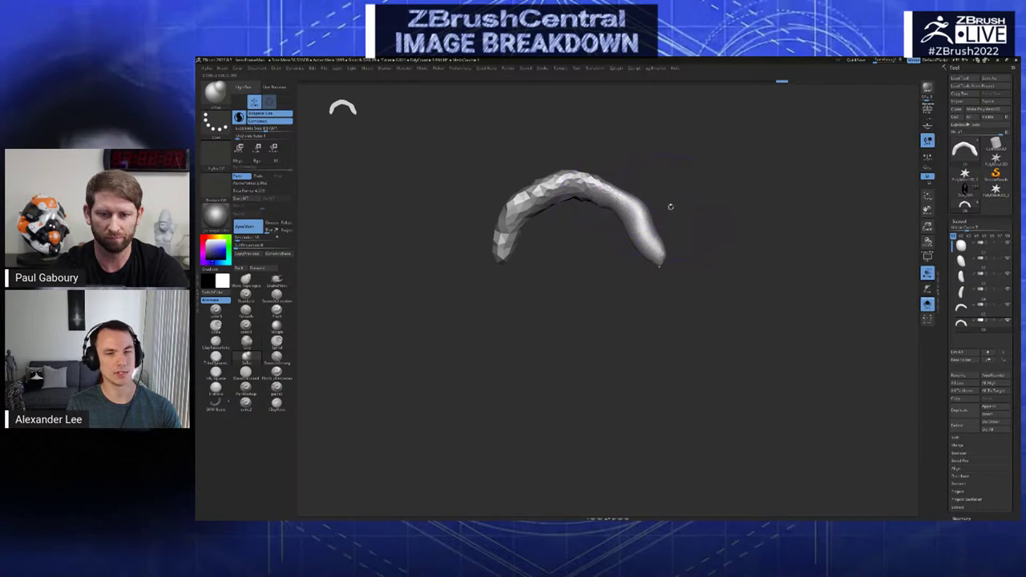
- Play through all six frames from the sixth back to the first and forward again to examine the motion
left_click_drag(718, 237, 721, 293)
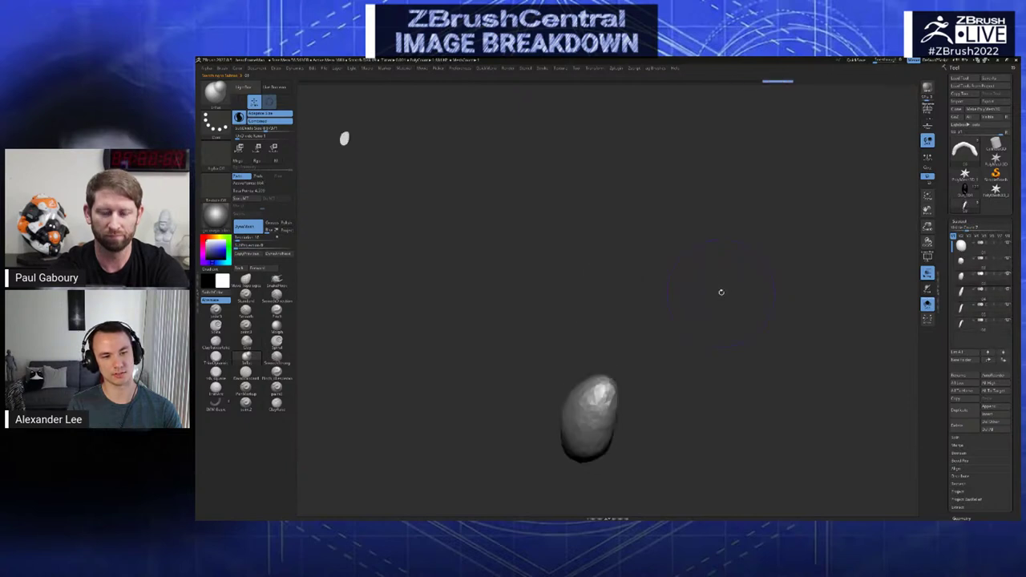
key("Up")
key("Up")
key("Up")
key("Up")
key("Down")
key("Down")
key("Down")
key("Down")
key("Down")
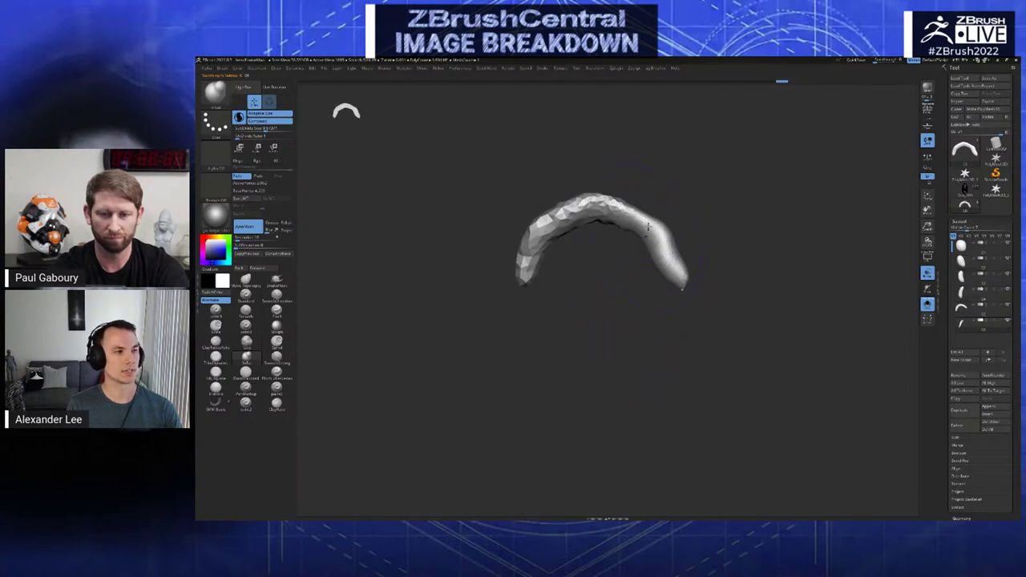
- Thicken and even out the sixth frame's arch, and switch back to the SnakeHook brush
mouse_move(653, 234)
left_mouse_down()
mouse_move(622, 213)
mouse_move(640, 218)
mouse_move(664, 252)
mouse_move(601, 205)
mouse_move(555, 222)
mouse_move(529, 258)
mouse_move(664, 222)
mouse_move(655, 234)
mouse_move(671, 251)
left_mouse_up()
key("space")
left_click(615, 216)
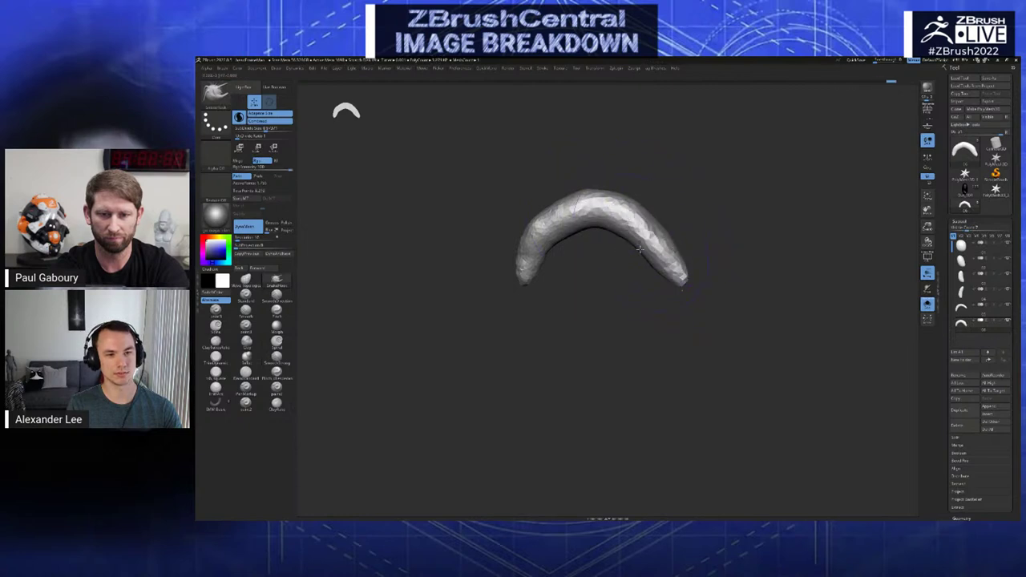
- Flip back and forth around the sixth frame to check the thickened arch against the other frames
key("ctrl+z")
key("ctrl+z")
key("ctrl+z")
key("ctrl+z")
key("ctrl+z")
key("ctrl+z")
key("ctrl+z")
key("ctrl+z")
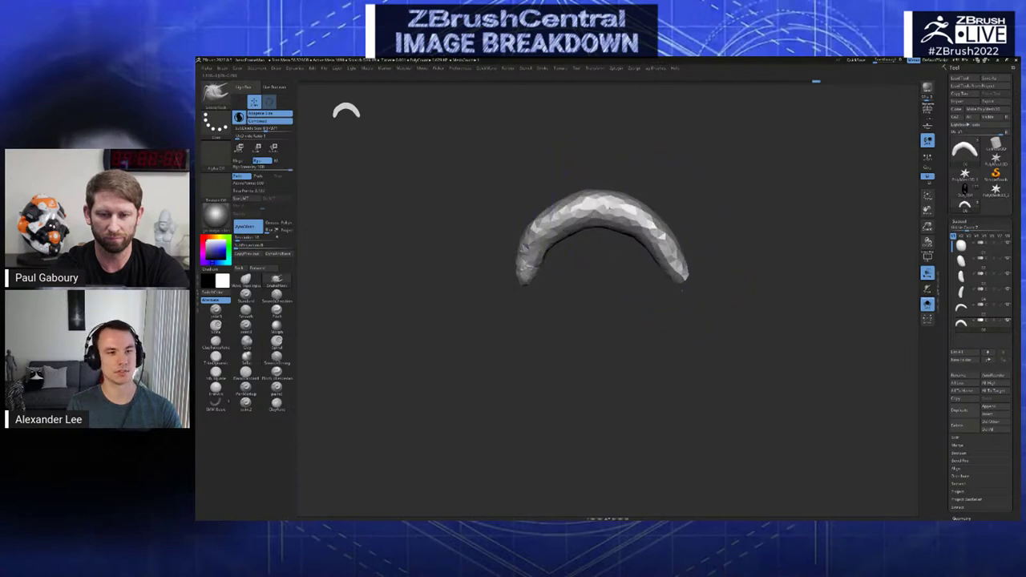
key("ctrl+shift+z")
key("ctrl+shift+z")
key("ctrl+shift+z")
key("ctrl+shift+z")
key("ctrl+shift+z")
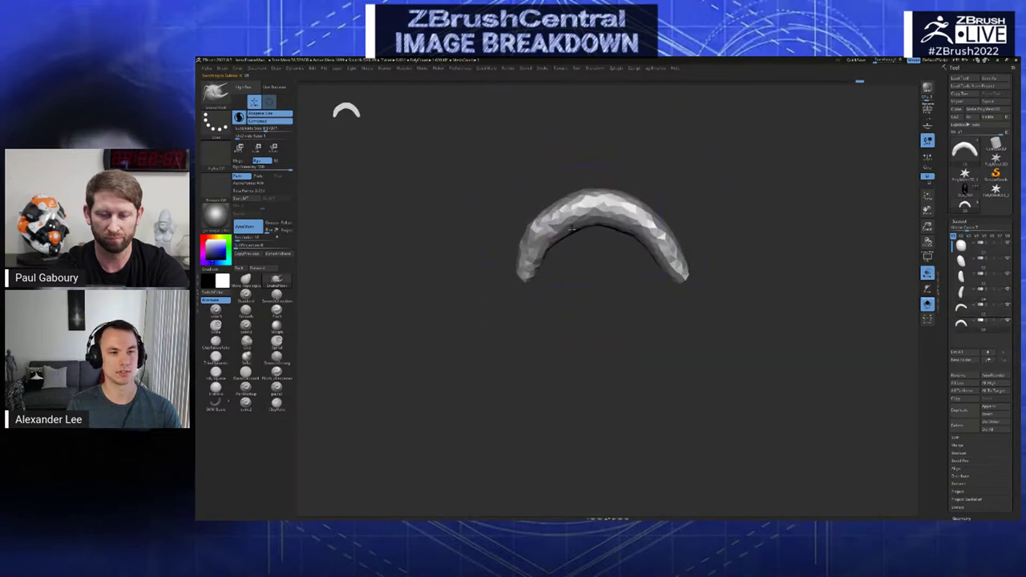
key("ctrl+shift+z")
key("ctrl+shift+z")
key("ctrl+z")
key("ctrl+z")
key("ctrl+z")
key("ctrl+z")
key("ctrl+z")
- Smooth the left end of the sixth frame's arch into a thin taper, comparing it with the preceding frames
left_click_drag(541, 244, 528, 267, "shift")
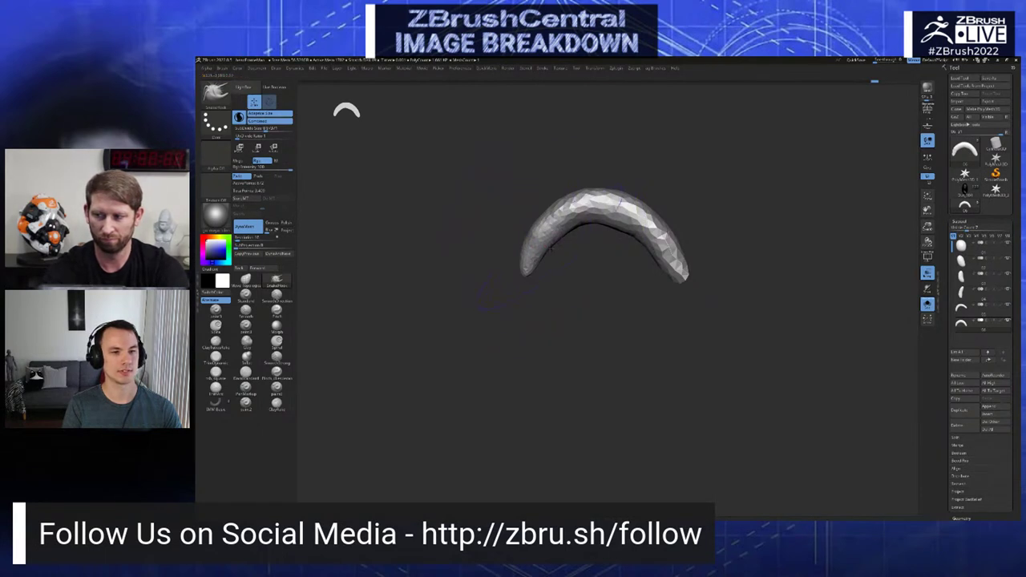
key("Up")
key("Up")
key("Down")
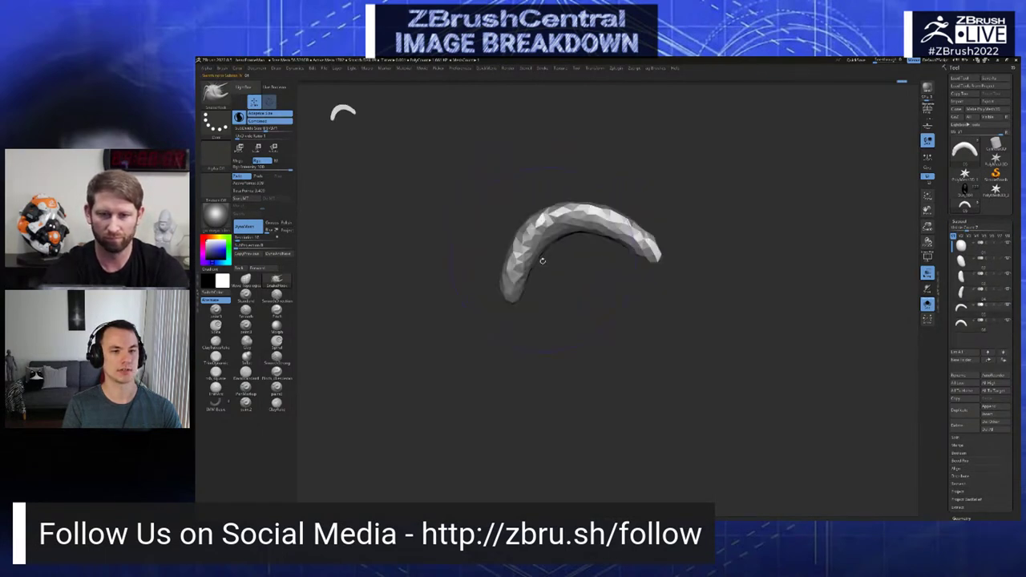
key("Down")
left_click_drag(527, 267, 545, 243, "shift")
key("ctrl+z")
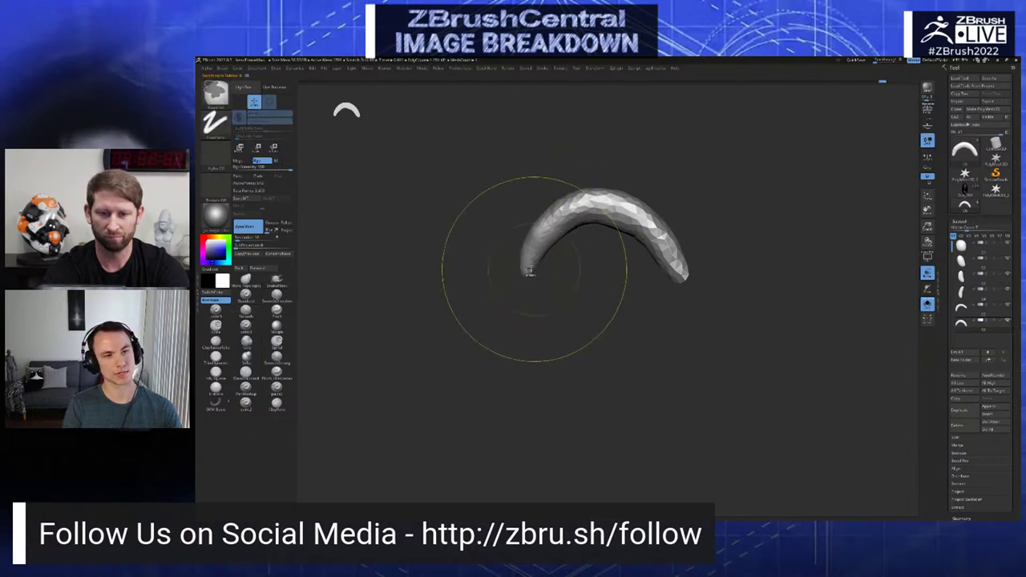
- Thin the left limb of the sixth frame until its end separates from the arch, and update the DynaMesh
right_click_drag(604, 215, 590, 235)
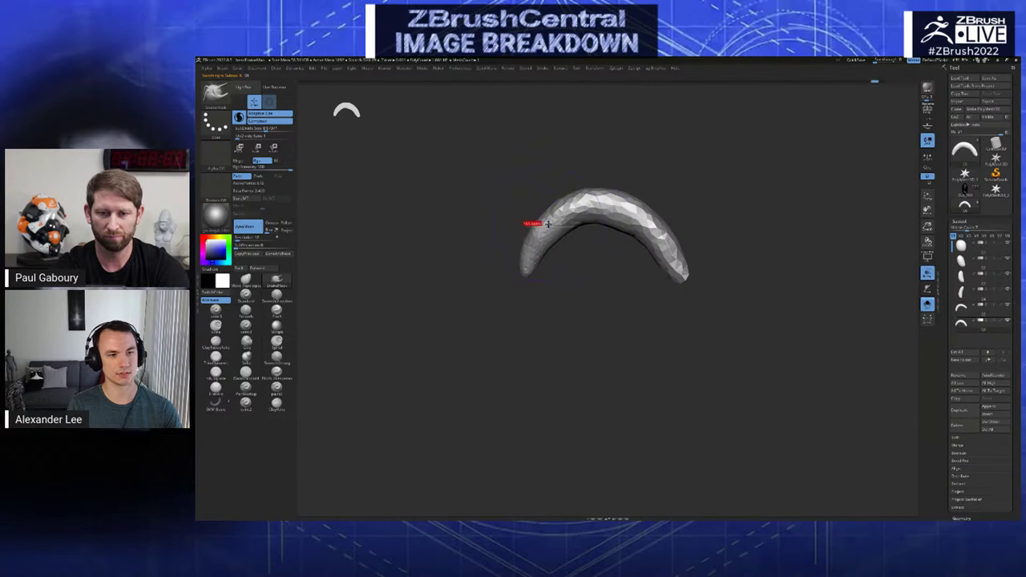
left_click_drag(550, 225, 554, 228, "shift")
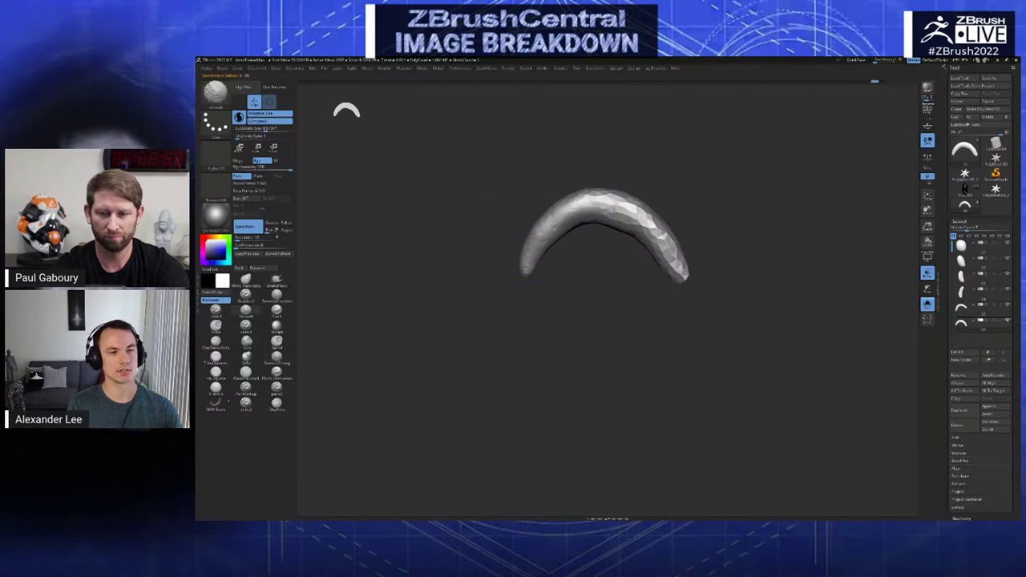
right_click(556, 210)
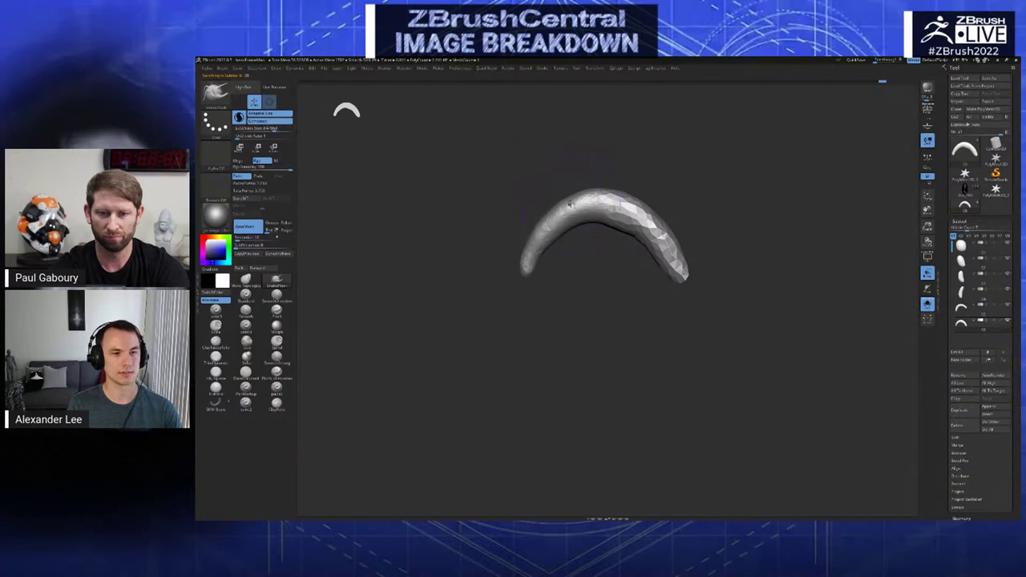
left_click_drag(555, 226, 545, 231, "shift")
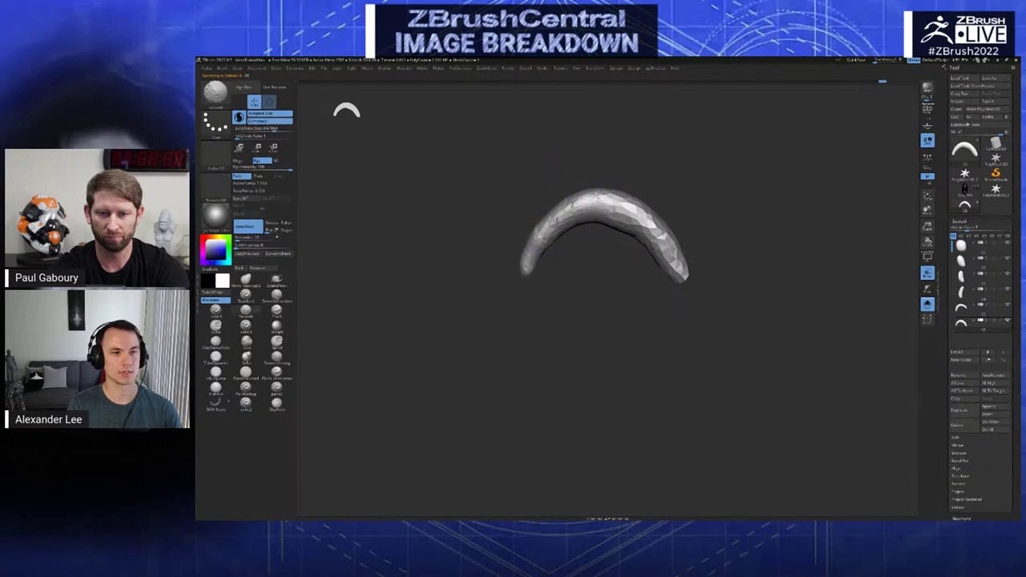
left_click(560, 244, "ctrl+shift")
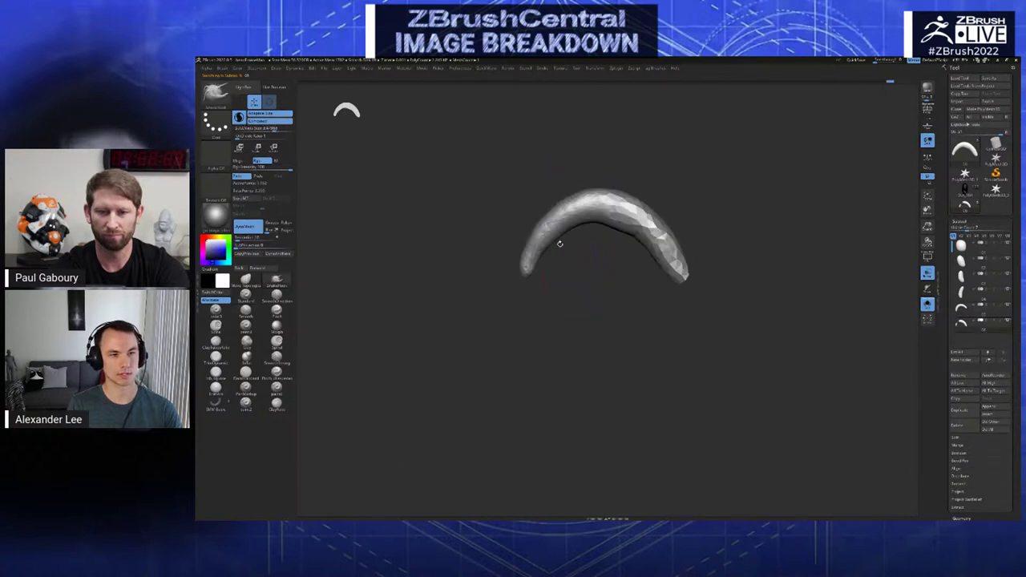
left_click_drag(556, 225, 560, 218, "shift")
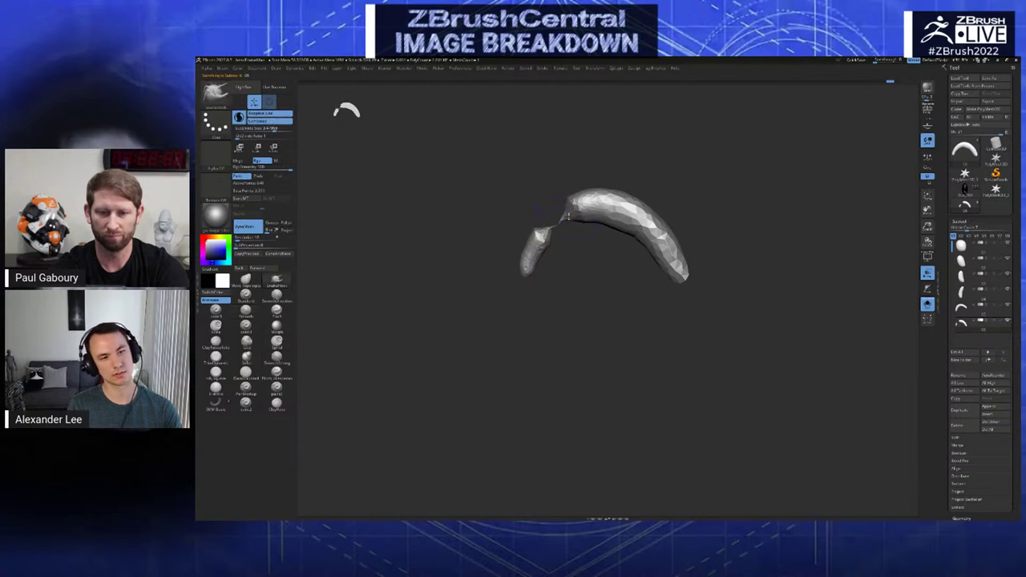
key("space")
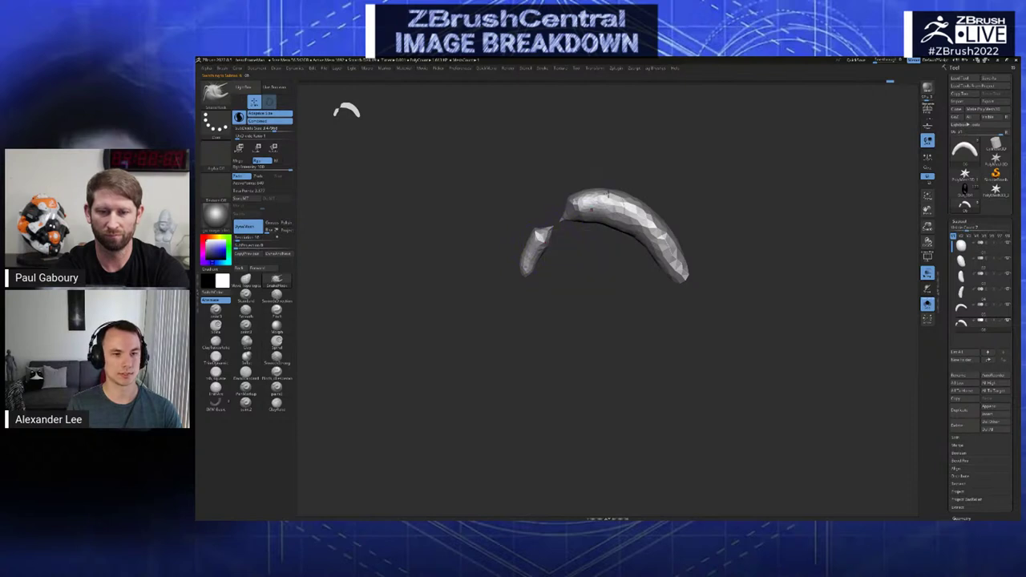
key("space")
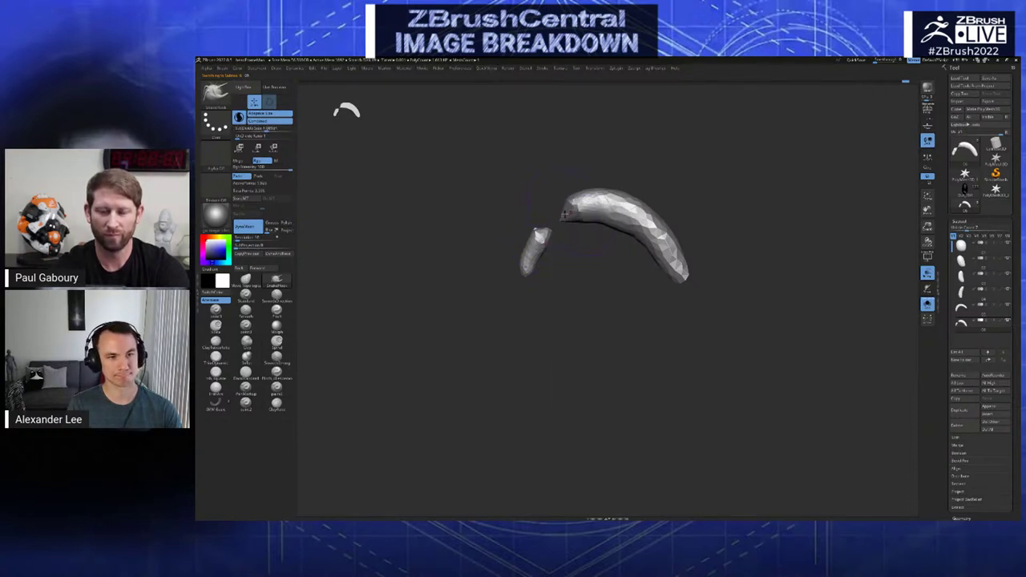
key("s")
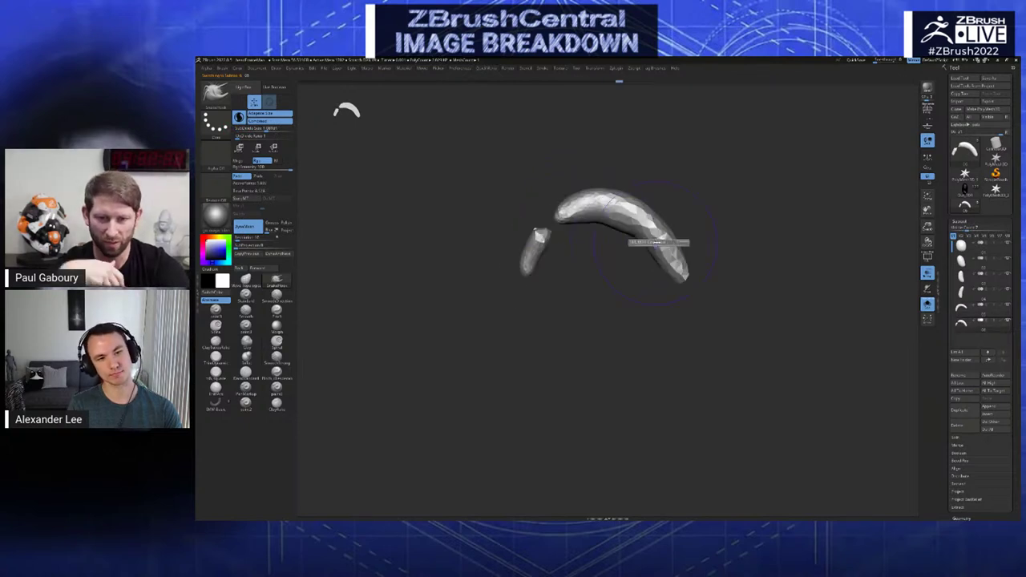
mouse_move(656, 238)
left_mouse_down()
mouse_move(667, 231)
mouse_move(630, 243)
left_mouse_up()
left_click_drag(742, 261, 762, 275, "ctrl")
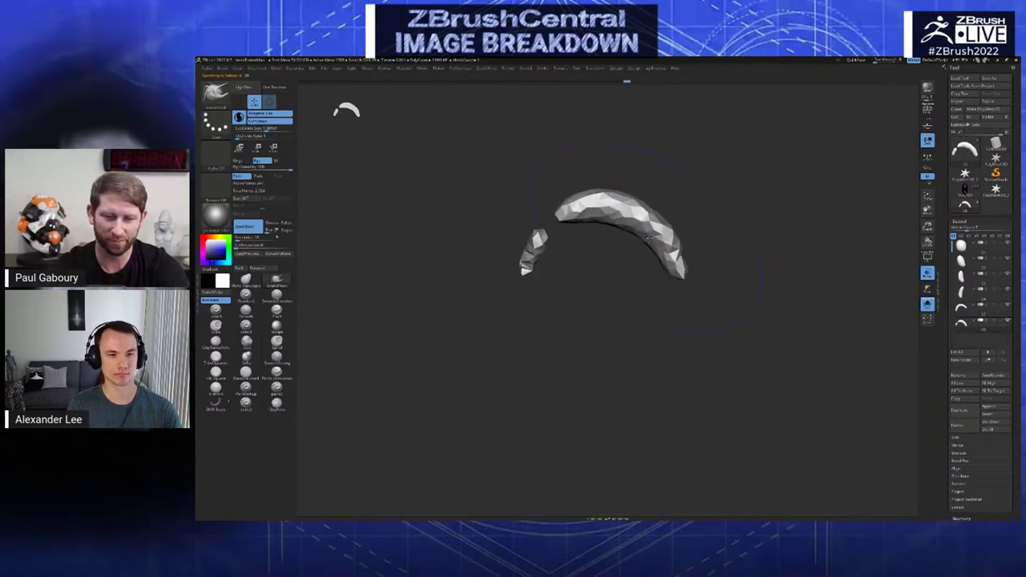
- Stretch the right tip of the sixth frame's arch downward, comparing the shape with the preceding frames
key("Up")
key("Up")
key("Down")
key("Down")
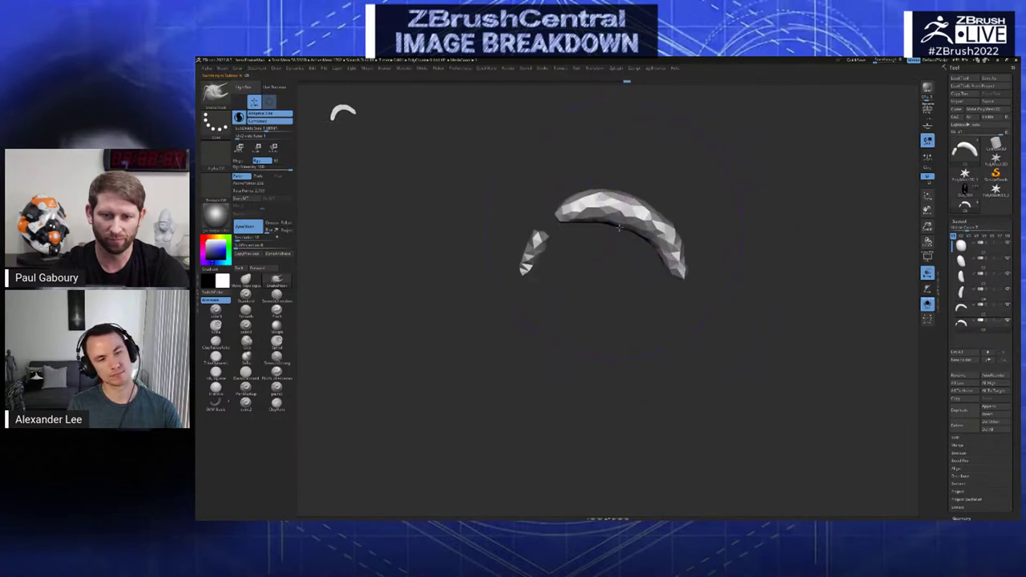
left_click_drag(667, 240, 678, 282)
key("Up")
key("Down")
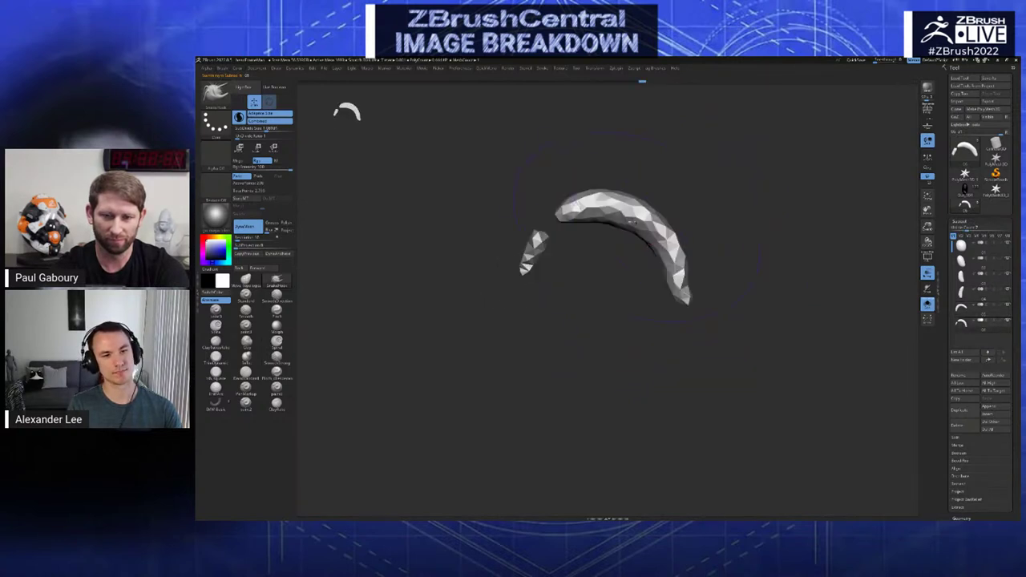
- Thin the detached left fragment of the sixth frame, comparing its shape with the preceding frames
key("s")
mouse_move(529, 251)
left_mouse_down()
mouse_move(520, 252)
mouse_move(538, 240)
mouse_move(533, 255)
mouse_move(542, 239)
left_mouse_up()
key("Up")
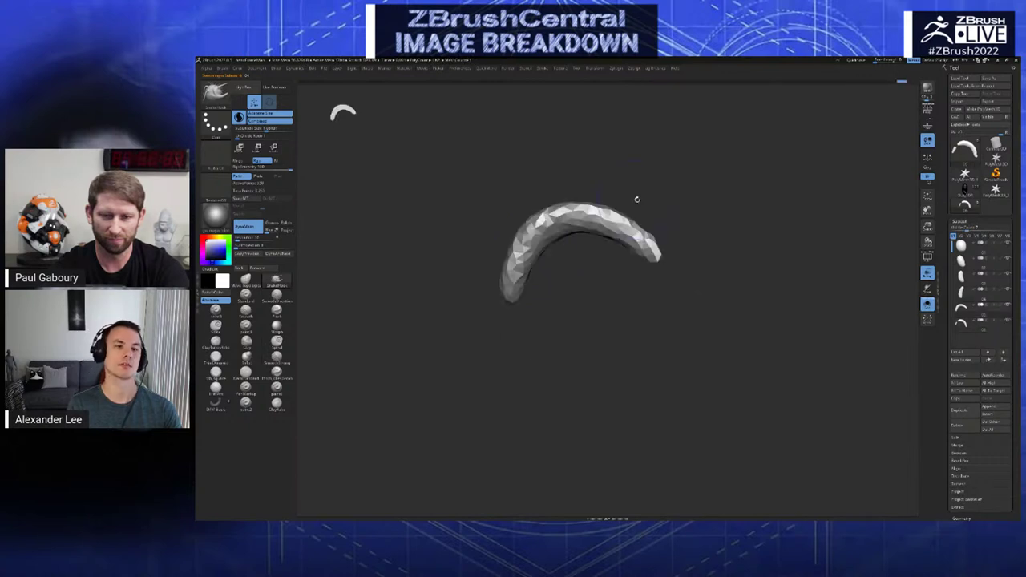
key("Up")
key("Down")
key("Down")
key("Up")
key("Up")
key("Up")
key("Down")
key("Down")
key("Down")
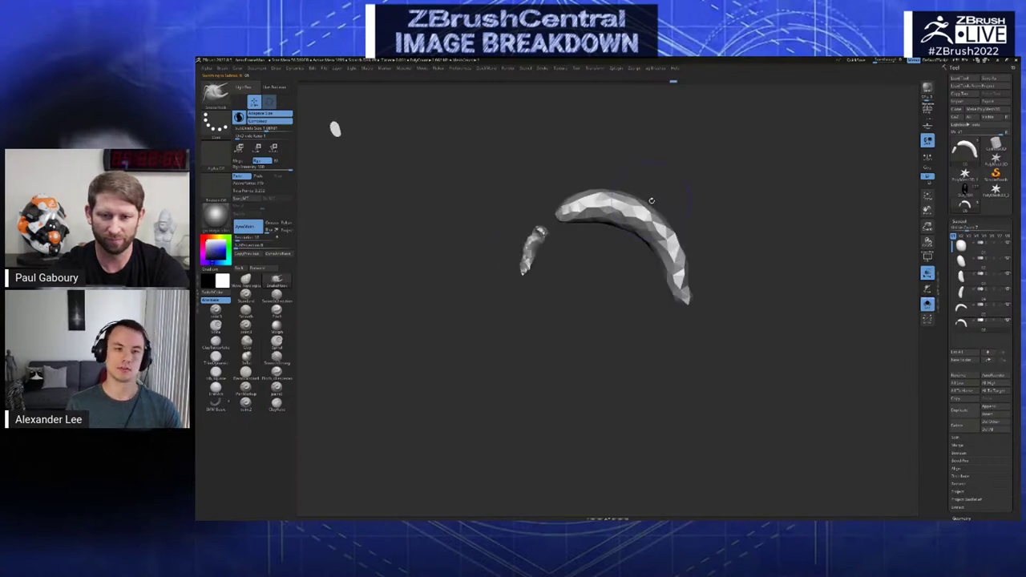
- Flip repeatedly through the preceding frames and the sixth frame to examine how the arch and its detached fragment move
key("Up")
key("Up")
key("Up")
key("Down")
key("Down")
key("Down")
key("Up")
key("Up")
key("Up")
key("Down")
key("Down")
key("Down")
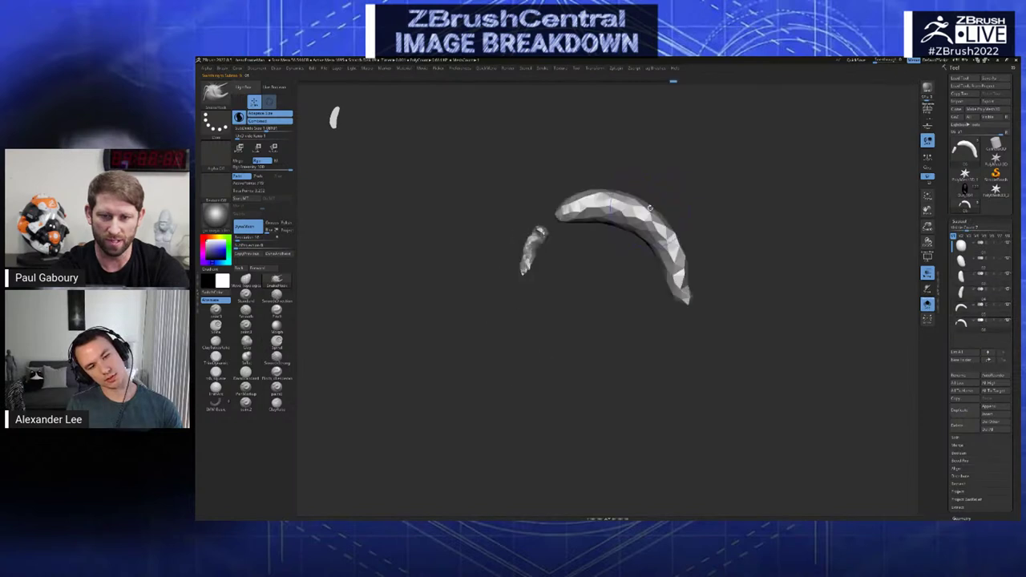
key("Up")
key("Up")
key("Up")
key("Down")
left_click_drag(647, 210, 645, 213)
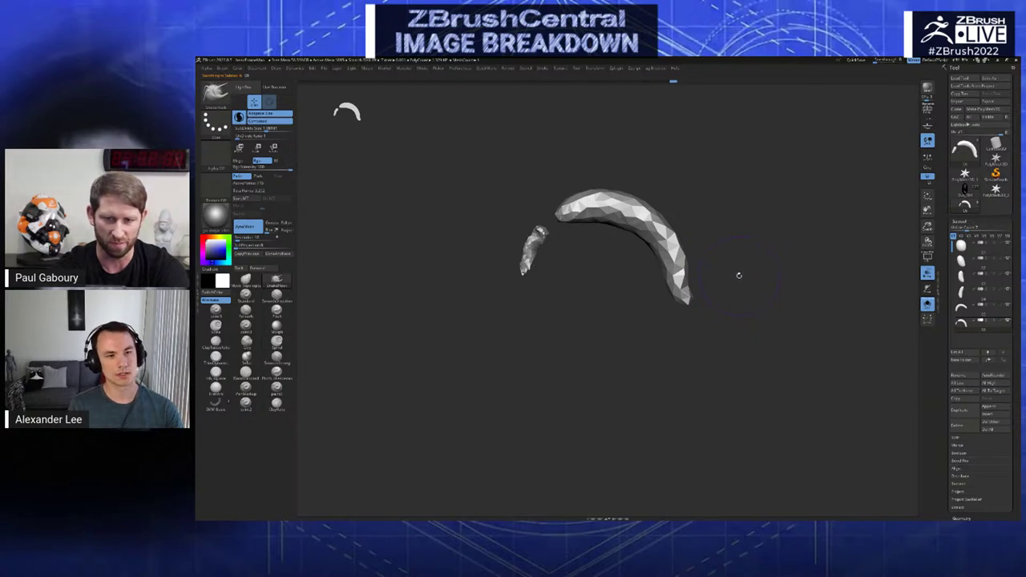
- Change the material to MatCap Gray and check it while flipping between the sixth and preceding frames
key("space")
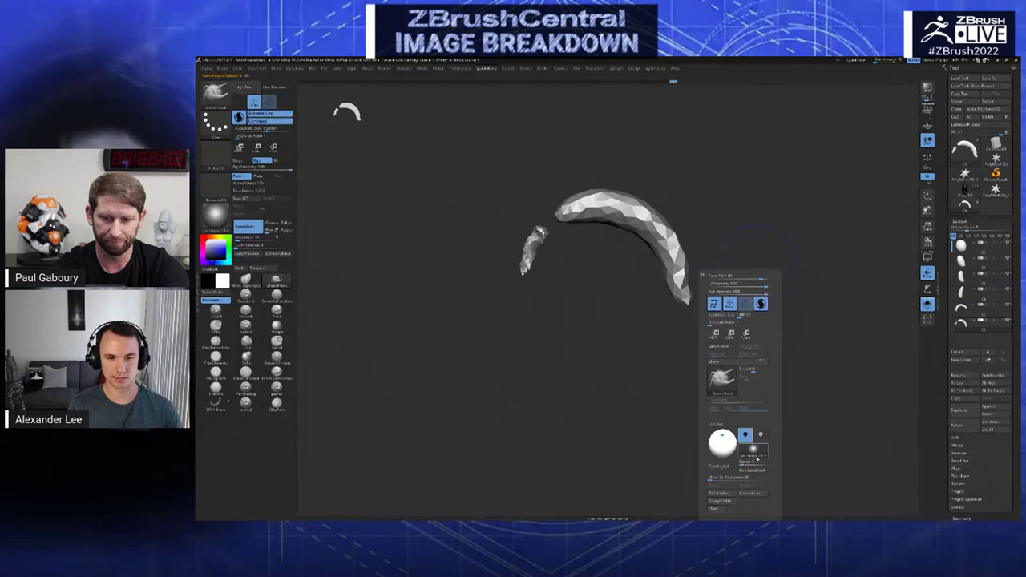
left_click(764, 454)
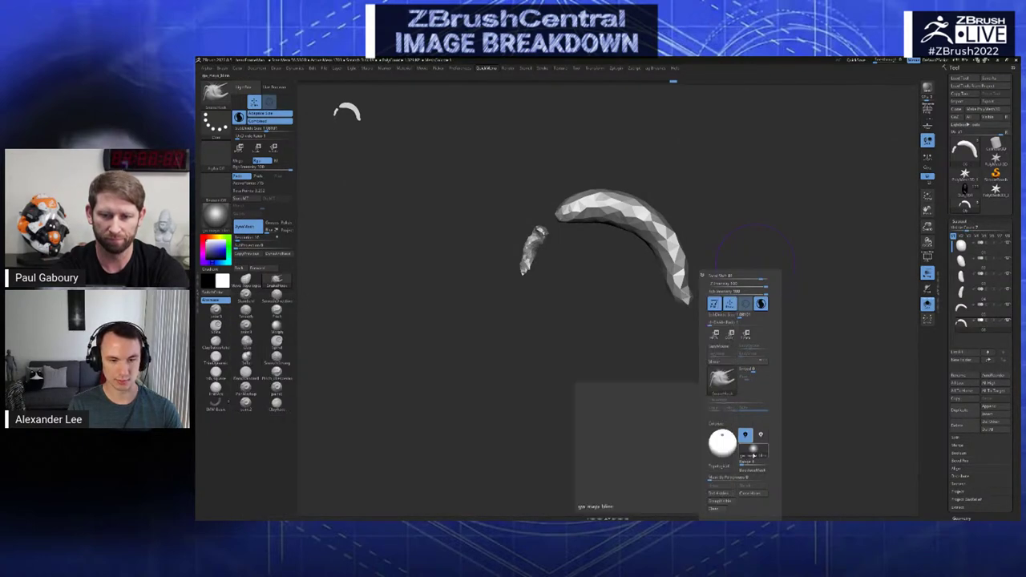
left_click(750, 456)
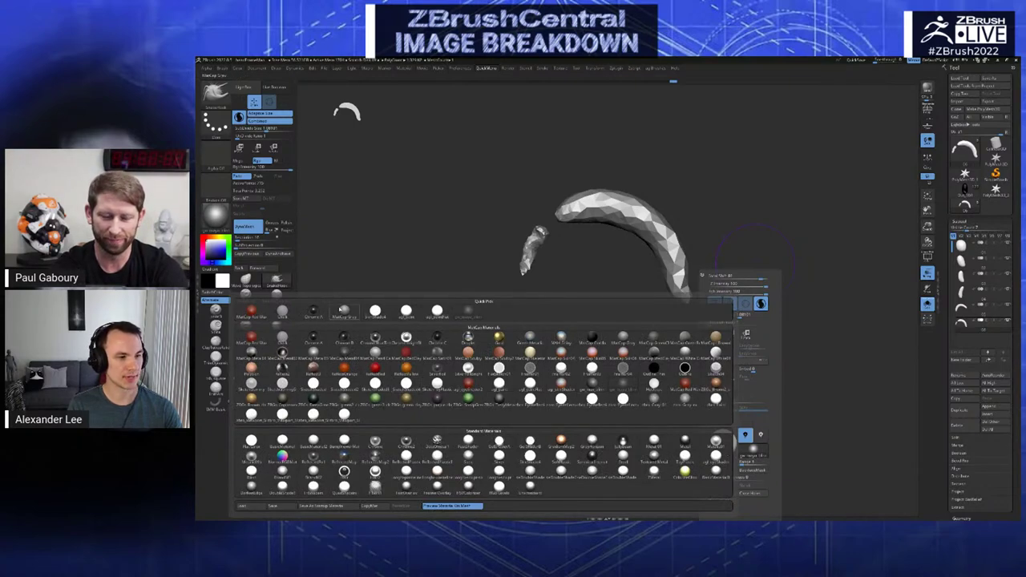
left_click(343, 310)
key("Up")
key("Up")
key("Down")
key("Down")
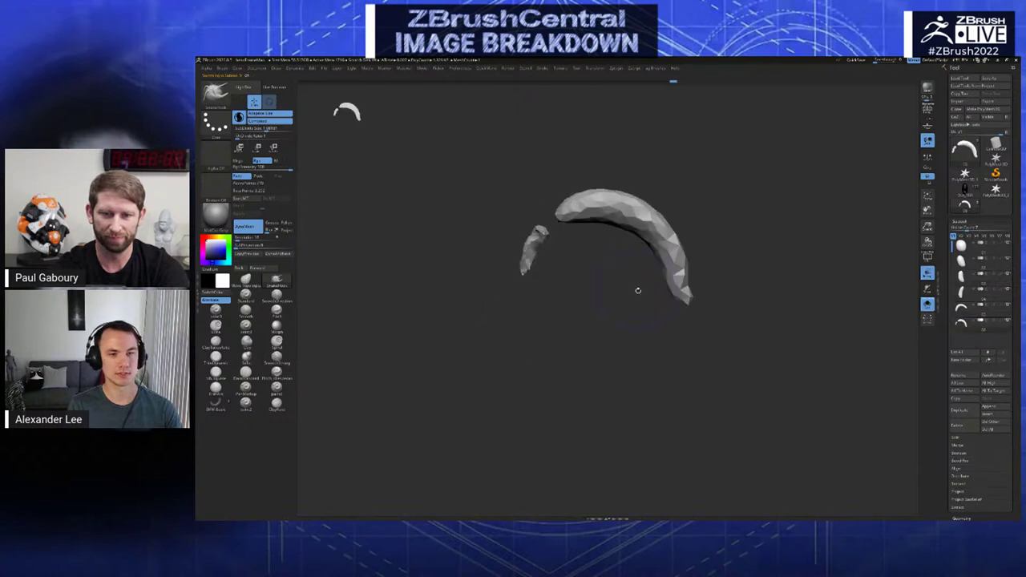
- Bend the right tip of the sixth frame's arch inward and refine its end
left_click_drag(669, 296, 623, 236)
mouse_move(688, 304)
left_mouse_down()
mouse_move(681, 297)
mouse_move(705, 278)
mouse_move(676, 306)
left_mouse_up()
key("b")
key("s")
key("h")
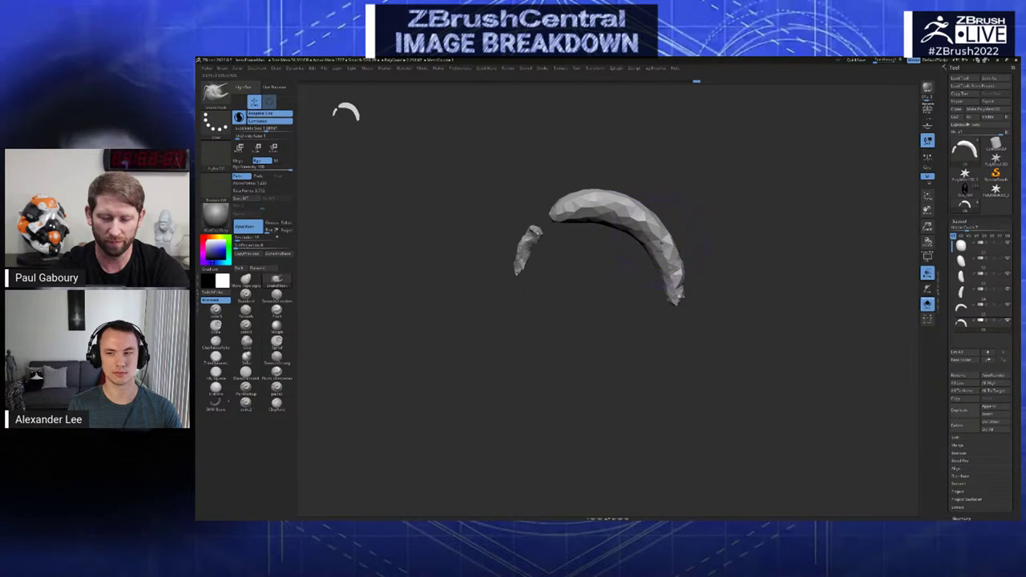
key("space")
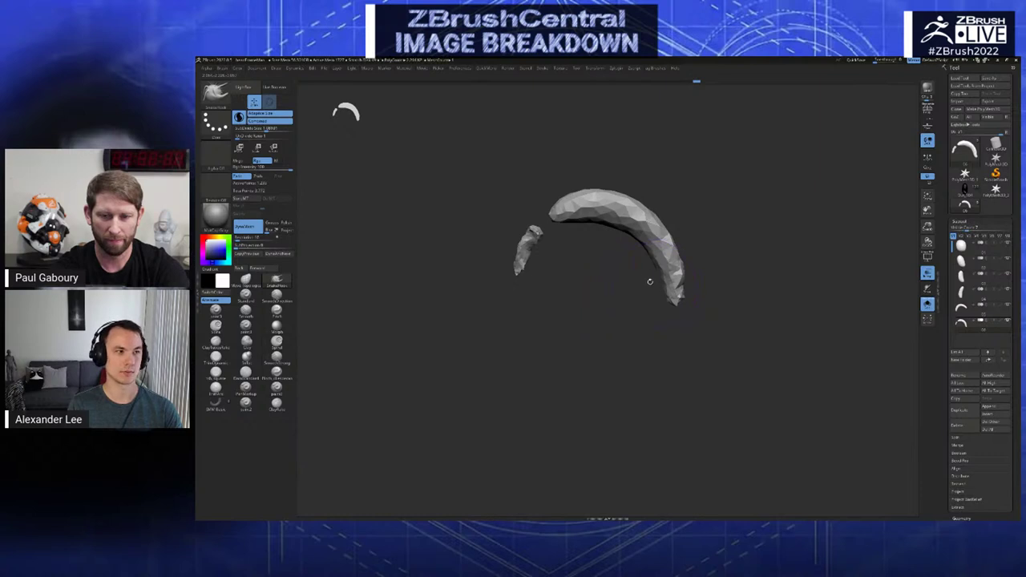
- Compare the sixth frame with the preceding frame and duplicate its subtool to start the seventh frame
mouse_move(631, 308)
left_mouse_down("alt")
mouse_move(633, 336)
mouse_move(633, 320)
mouse_move(609, 310)
mouse_move(627, 300)
mouse_move(623, 279)
mouse_move(605, 304)
mouse_move(597, 281)
mouse_move(624, 331)
mouse_move(650, 346)
mouse_move(650, 313)
mouse_move(632, 283)
mouse_move(683, 328)
mouse_move(670, 284)
mouse_move(646, 275)
mouse_move(673, 274)
left_mouse_up("alt")
key("Up")
key("s")
key("Down")
key("Up")
key("ctrl+shift+d")
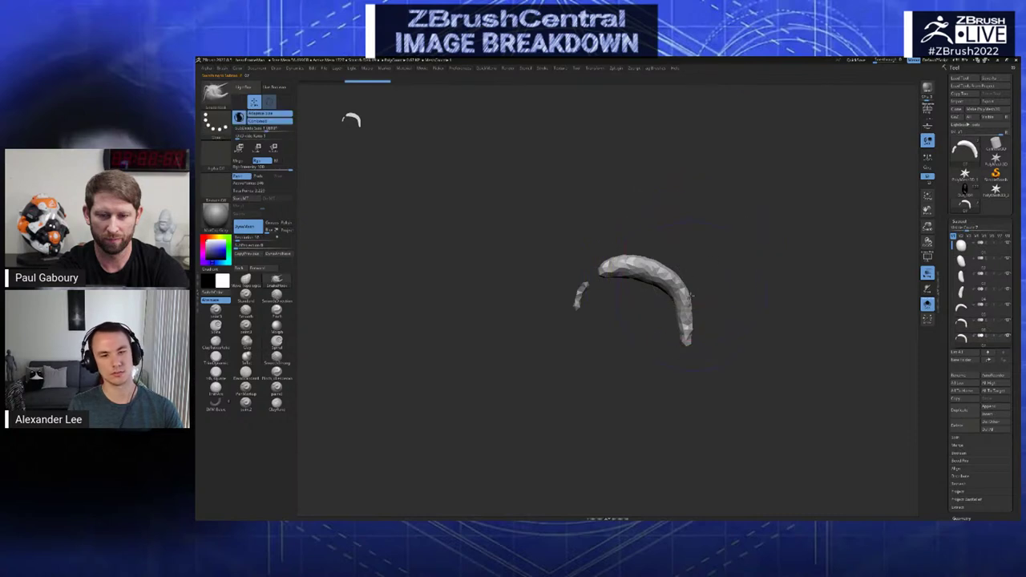
- Reshape the seventh frame into a smooth downward-curving hook without the detached left fragment, and start thickening it
mouse_move(685, 330)
left_mouse_down()
mouse_move(679, 361)
mouse_move(681, 291)
left_mouse_up()
mouse_move(589, 288)
left_mouse_down()
mouse_move(594, 280)
mouse_move(575, 292)
mouse_move(612, 265)
mouse_move(684, 279)
mouse_move(703, 311)
mouse_move(679, 341)
left_mouse_up()
key("Up")
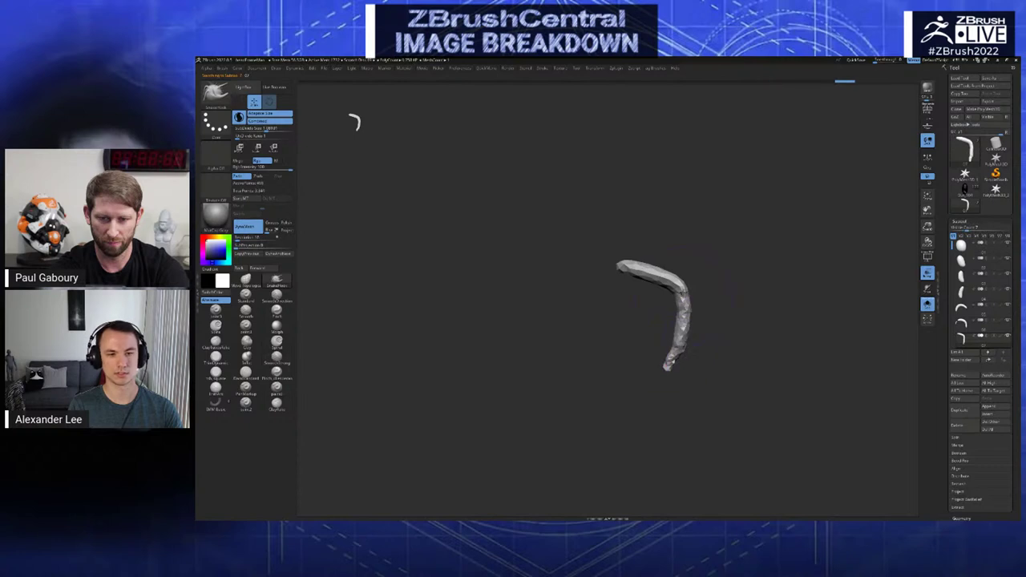
left_click_drag(685, 281, 674, 295)
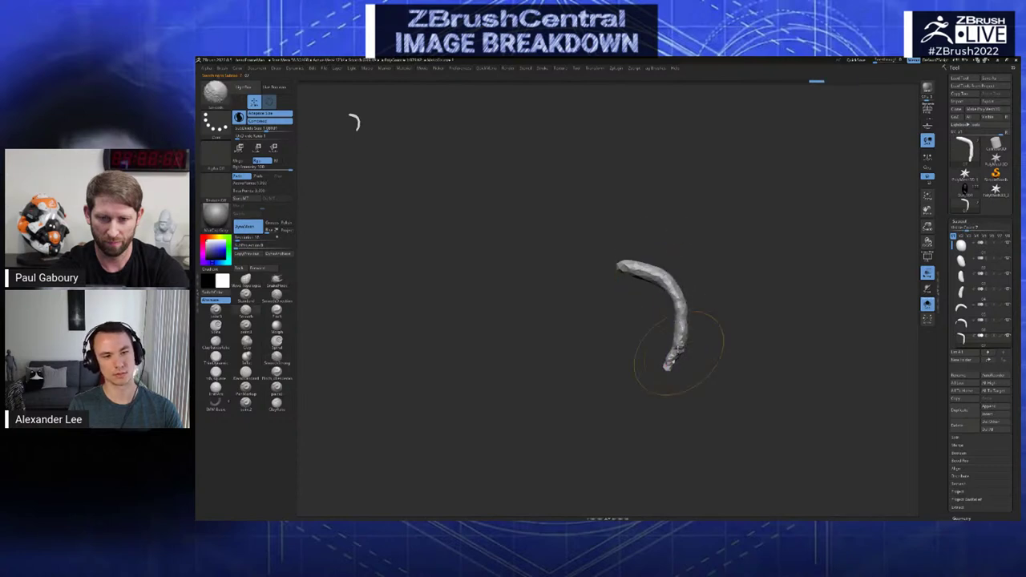
mouse_move(750, 358)
left_mouse_down()
mouse_move(701, 328)
mouse_move(677, 295)
left_mouse_up()
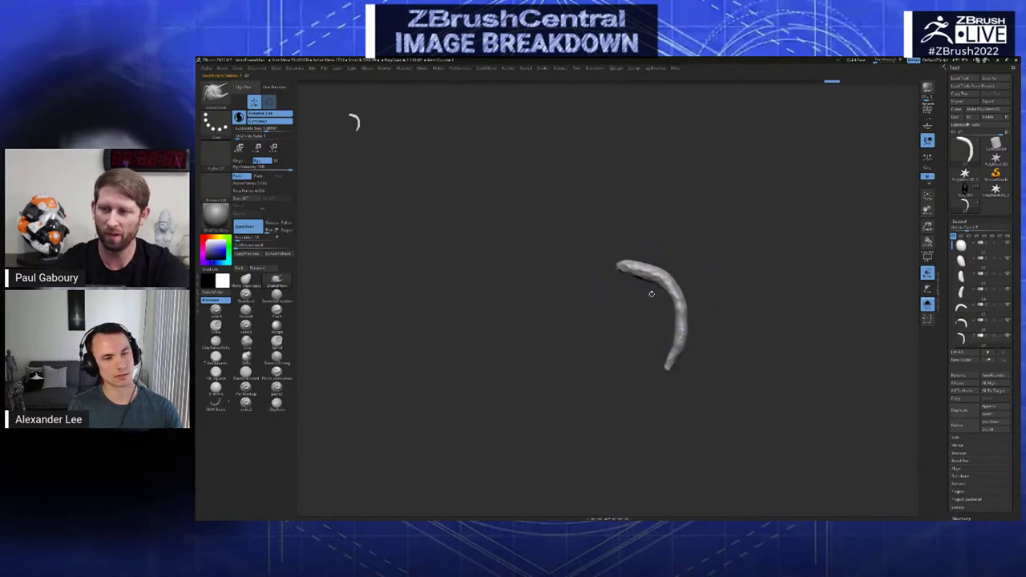
key("1")
left_click(612, 309)
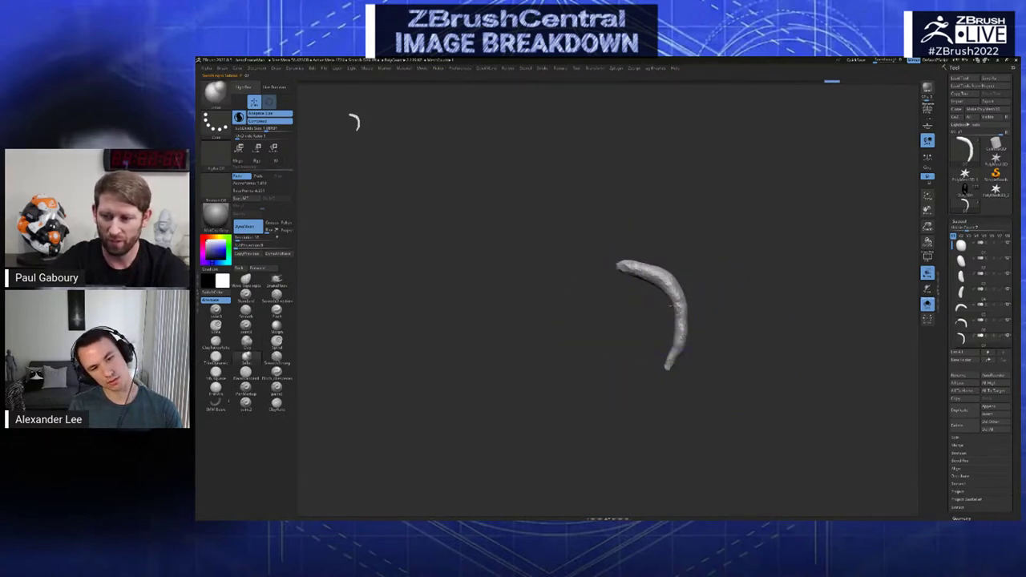
- Step back to the seventh frame's starting arch for comparison and restore the reshaped hook
key("ctrl+z")
key("ctrl+z")
key("ctrl+z")
key("ctrl+z")
key("ctrl+z")
key("ctrl+z")
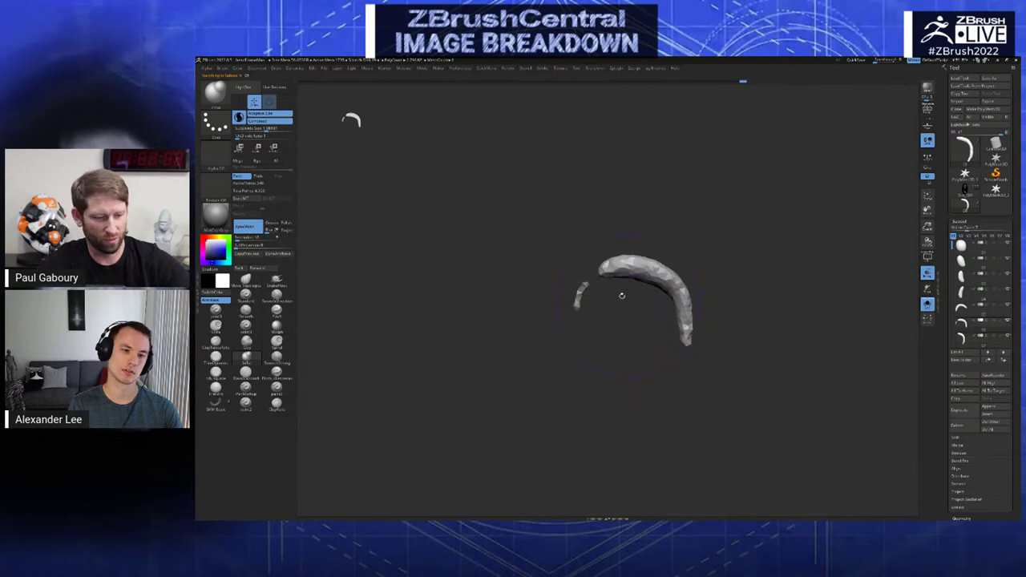
key("ctrl+shift+z")
key("ctrl+shift+z")
key("ctrl+shift+z")
key("ctrl+shift+z")
- Fill out the seventh frame's hook and draw its lower end into a pointed tip, comparing it with the preceding frames
right_click(664, 334)
key("1")
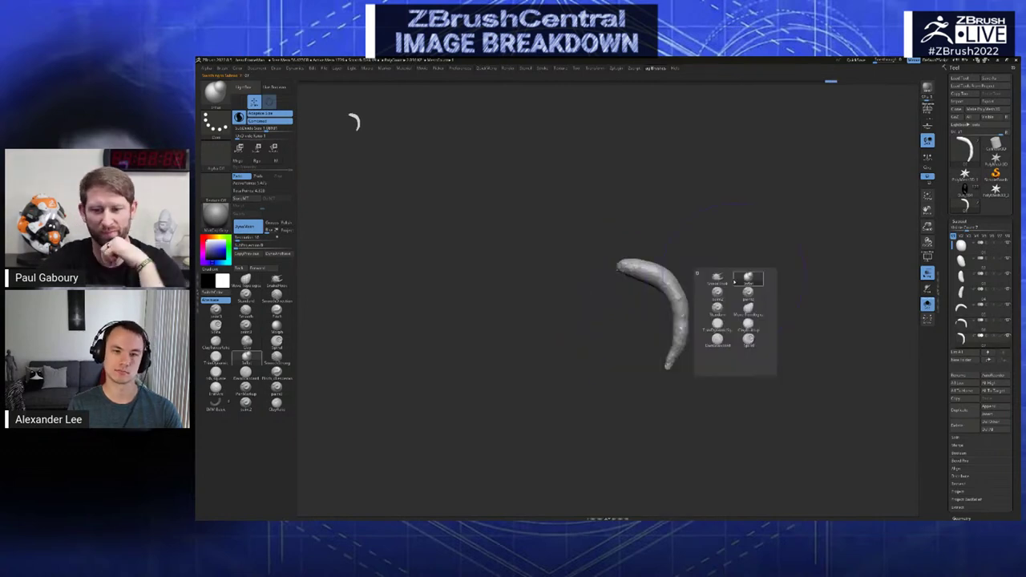
left_click(747, 278)
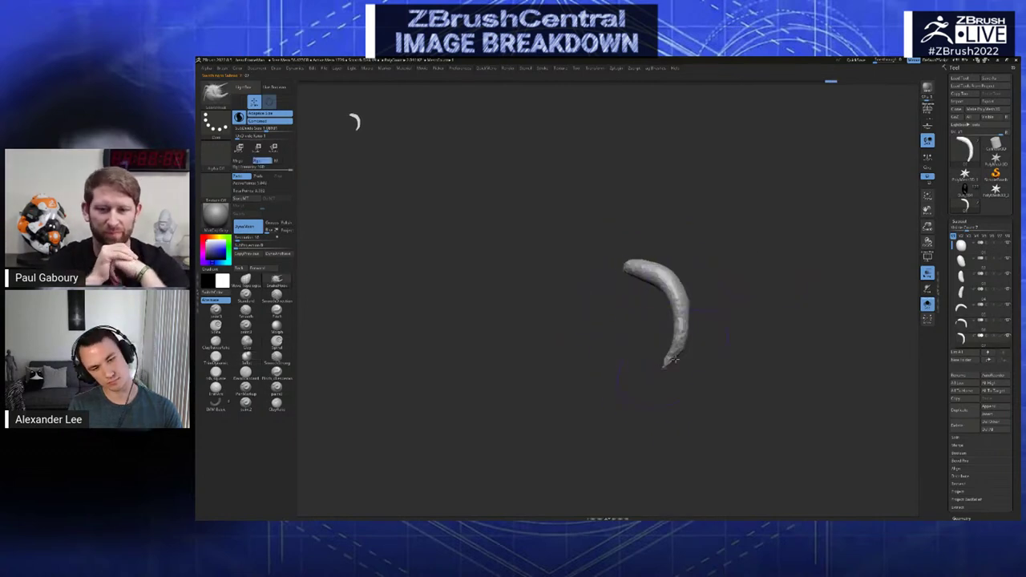
mouse_move(713, 323)
left_mouse_down()
mouse_move(693, 327)
mouse_move(670, 276)
mouse_move(698, 303)
mouse_move(713, 297)
mouse_move(667, 293)
mouse_move(670, 268)
left_mouse_up()
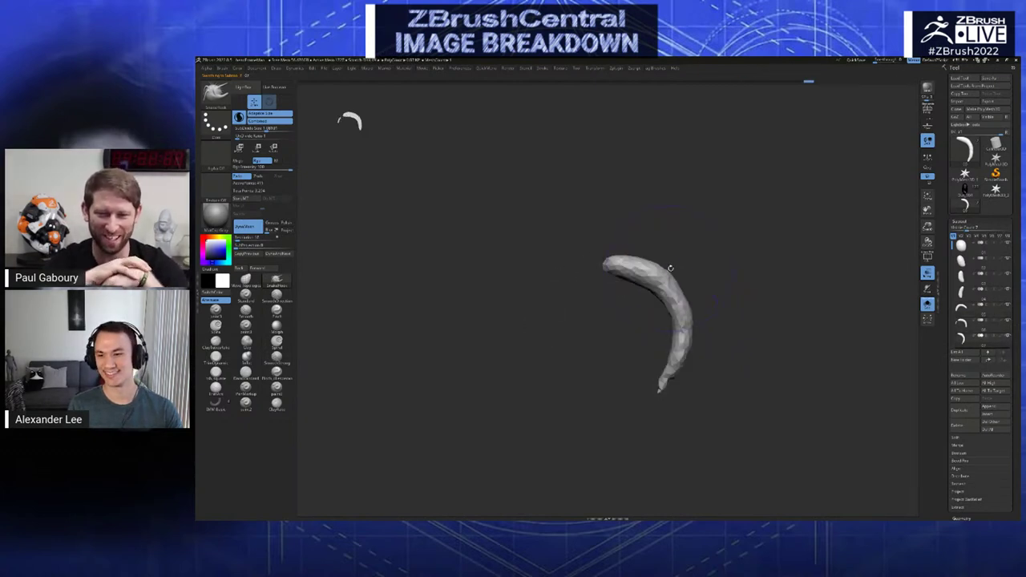
key("Up")
key("Up")
key("Down")
key("Down")
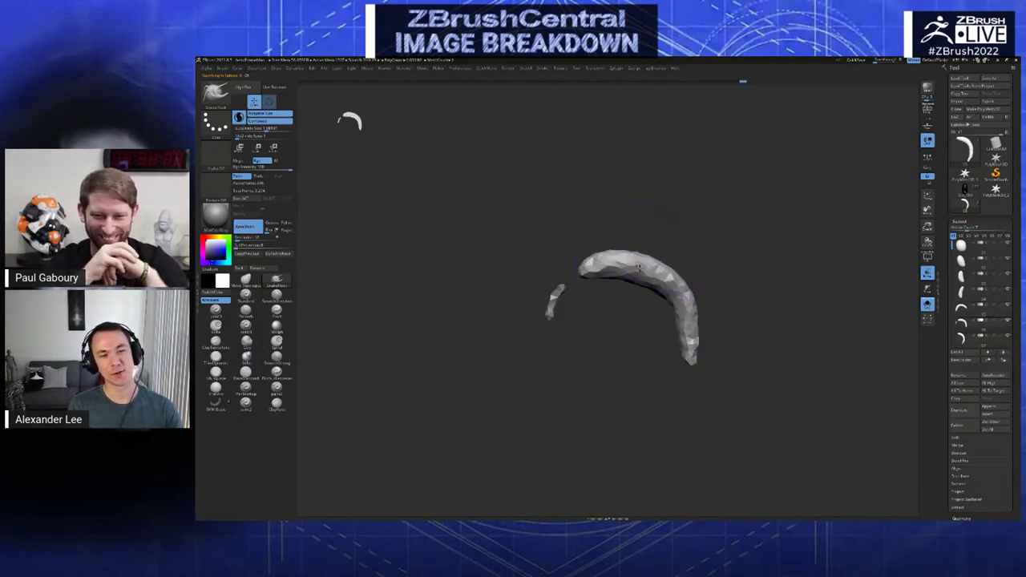
- Refine the seventh frame's curve by stretching its lower tip further down and extending its upper end
key("Up")
key("Up")
mouse_move(632, 276)
left_mouse_down()
mouse_move(609, 273)
mouse_move(682, 286)
mouse_move(666, 328)
mouse_move(685, 337)
left_mouse_up()
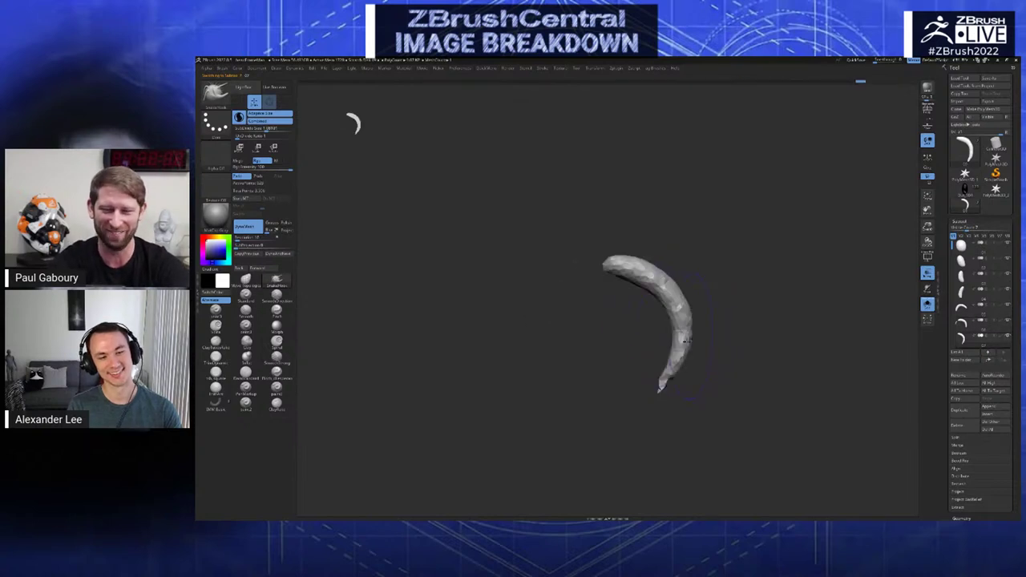
left_click_drag(676, 376, 672, 386)
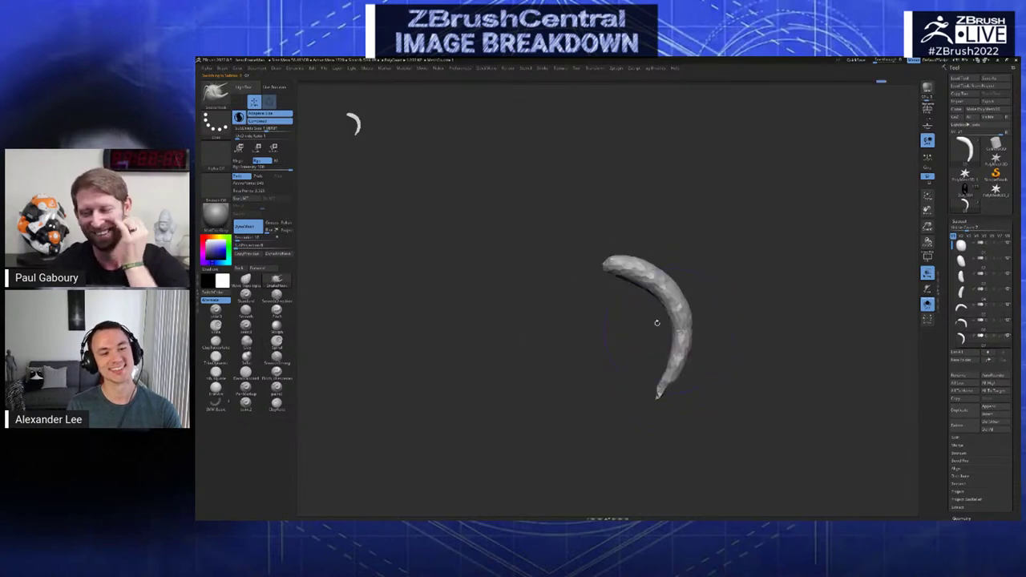
left_click_drag(623, 272, 655, 299)
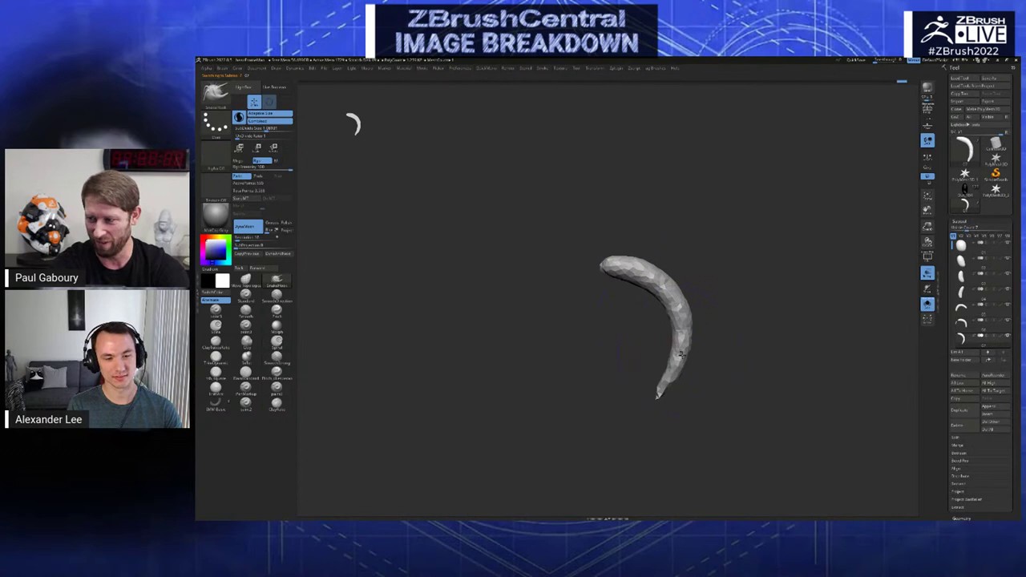
left_click_drag(681, 354, 675, 302)
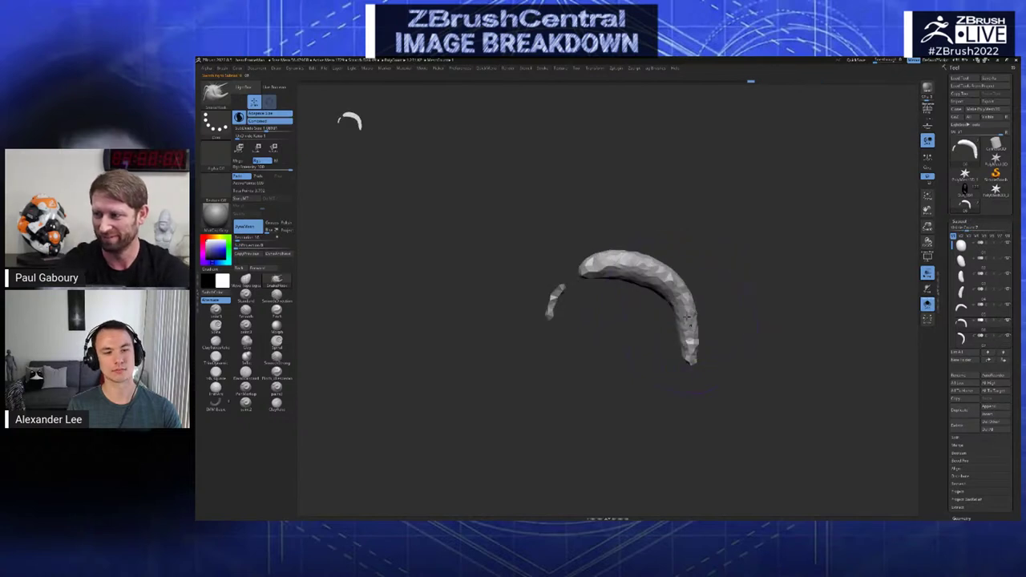
- Refine the right limb of the sixth frame's arch, comparing it with the fifth and seventh frames
mouse_move(688, 356)
left_mouse_down()
mouse_move(669, 266)
mouse_move(678, 300)
left_mouse_up()
key("Up")
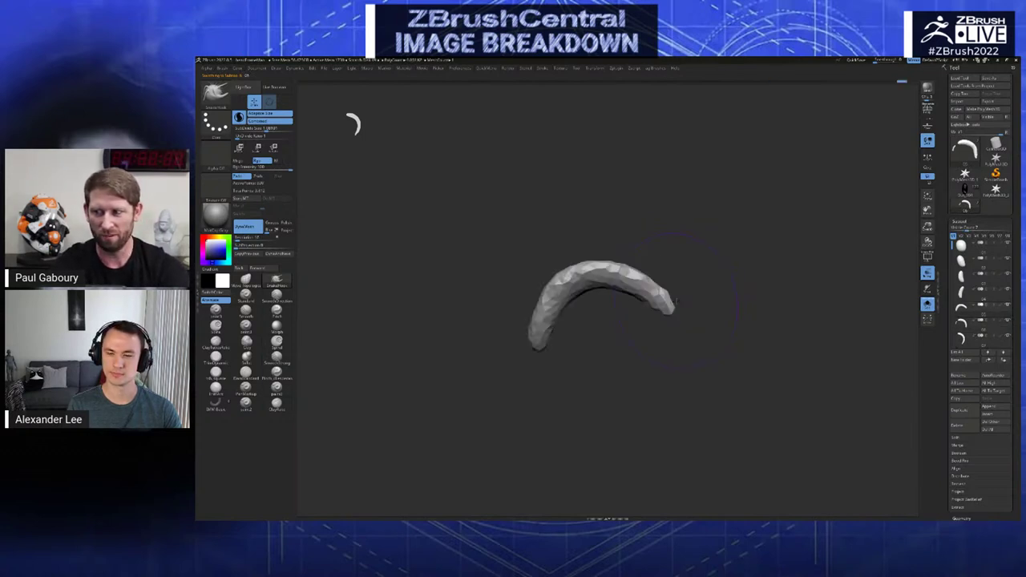
key("Down")
key("Down")
key("Up")
key("Up")
key("Down")
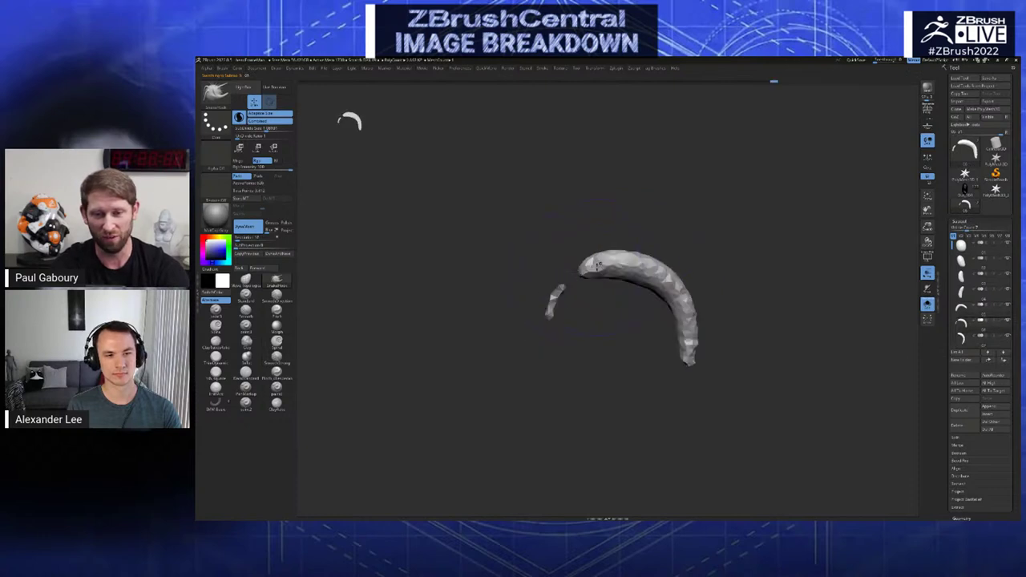
key("Up")
mouse_move(562, 277)
left_mouse_down()
mouse_move(545, 308)
mouse_move(563, 314)
left_mouse_up()
left_click_drag(530, 365, 573, 296)
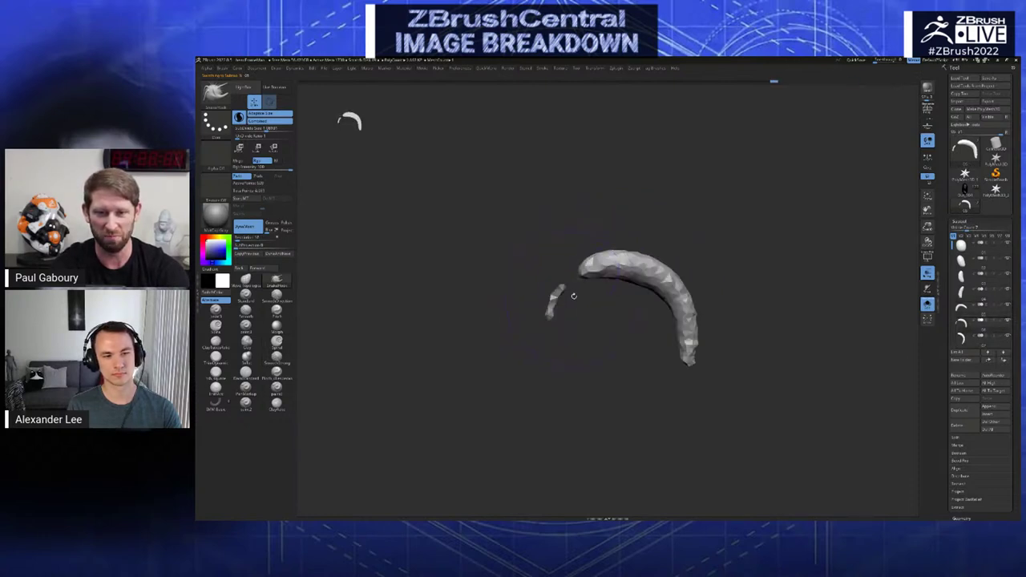
key("Up")
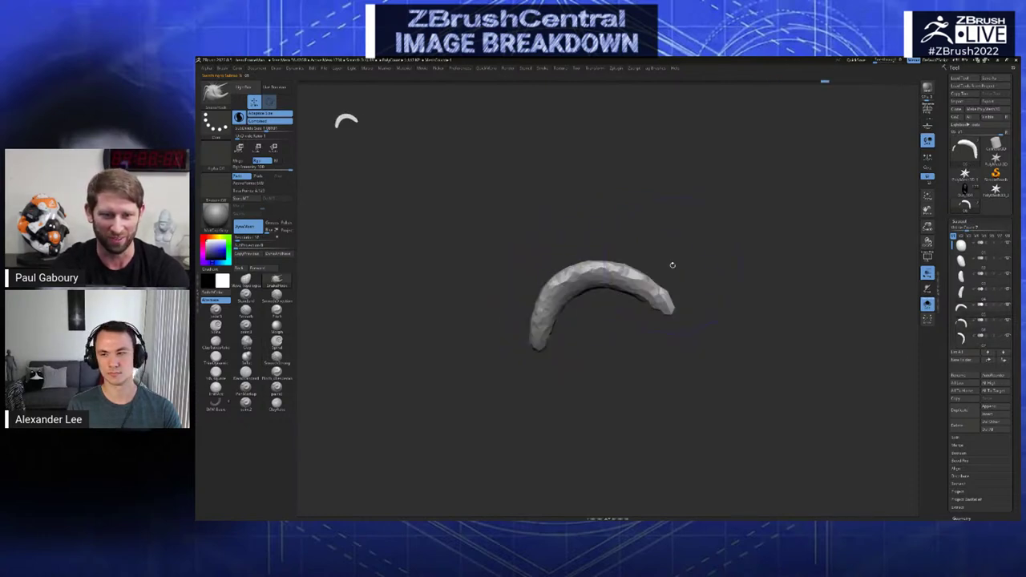
- Smooth the upper end of the seventh frame's curve into a narrower taper after comparing it with the preceding frames
key("Down")
key("Down")
key("Up")
key("Down")
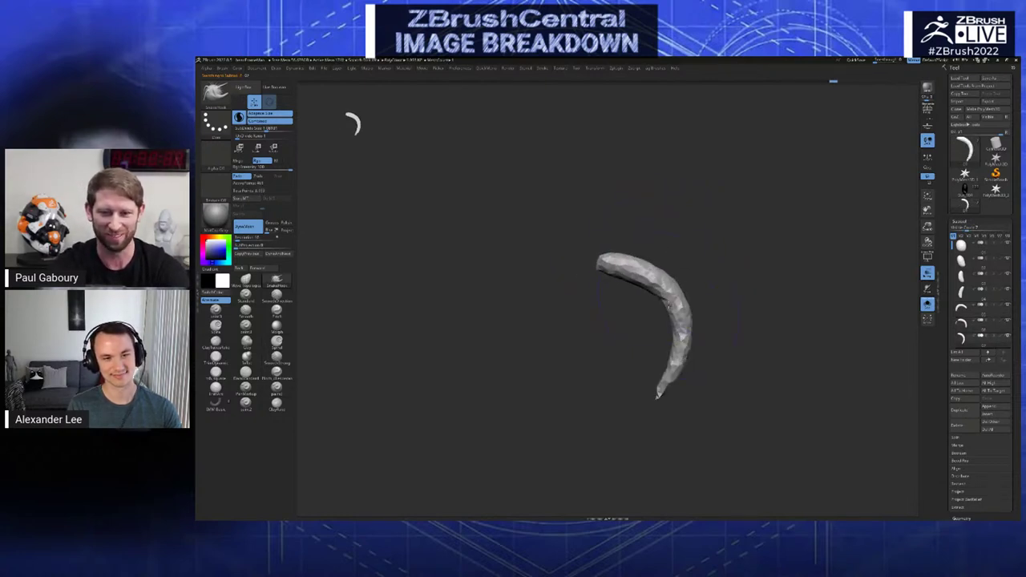
key("Up")
key("Down")
left_click_drag(639, 276, 634, 273, "shift")
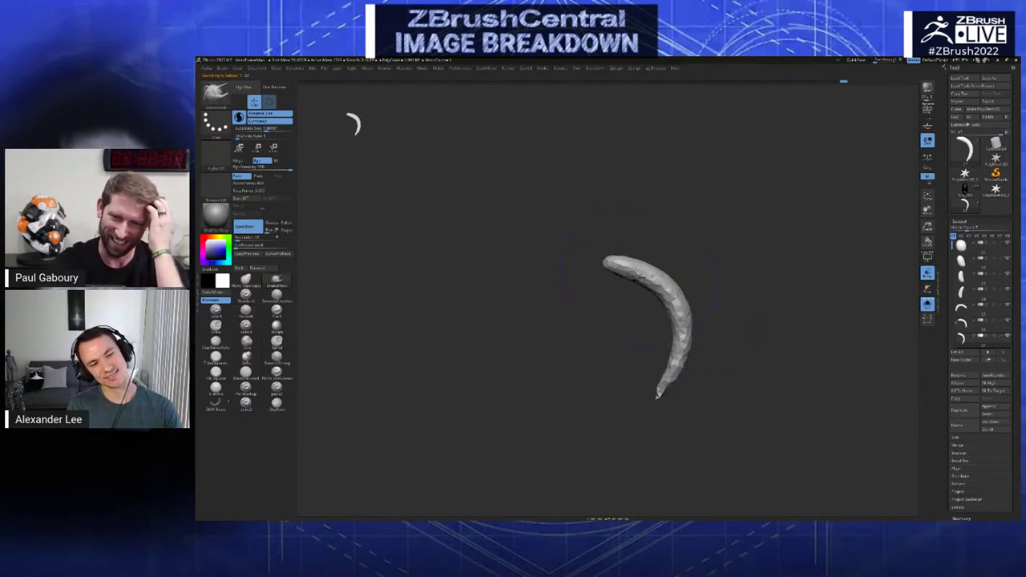
- Flip between neighbouring frames and smooth the lower right tip of the sixth frame's arch
key("Up")
key("Up")
key("Down")
key("Down")
key("Up")
key("Up")
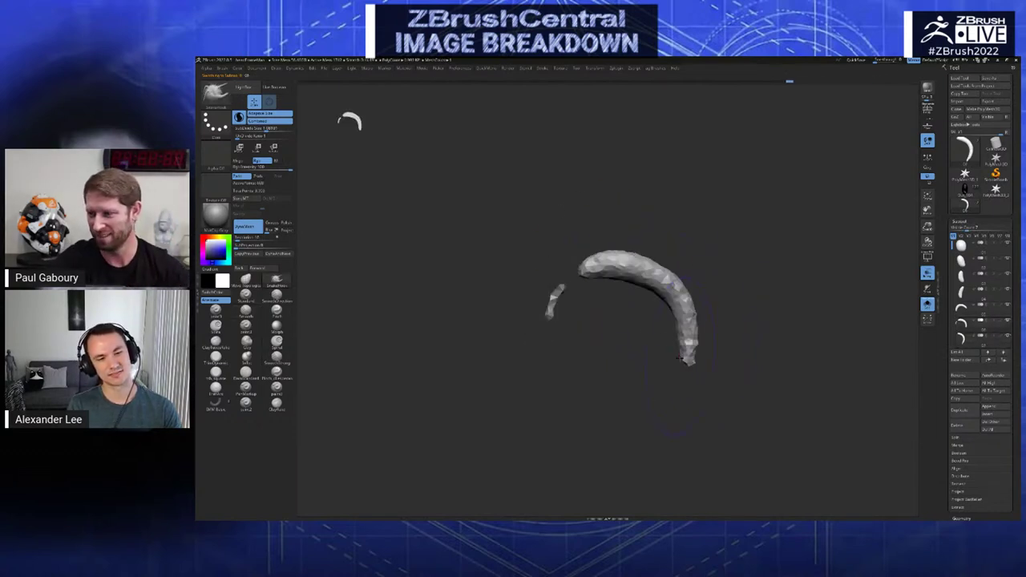
key("Down")
key("Down")
key("Up")
left_click_drag(689, 363, 689, 343, "shift")
- Thin and shorten the upper end of the seventh frame to form a slender crescent, comparing it with the preceding frames
key("Up")
key("Down")
key("Down")
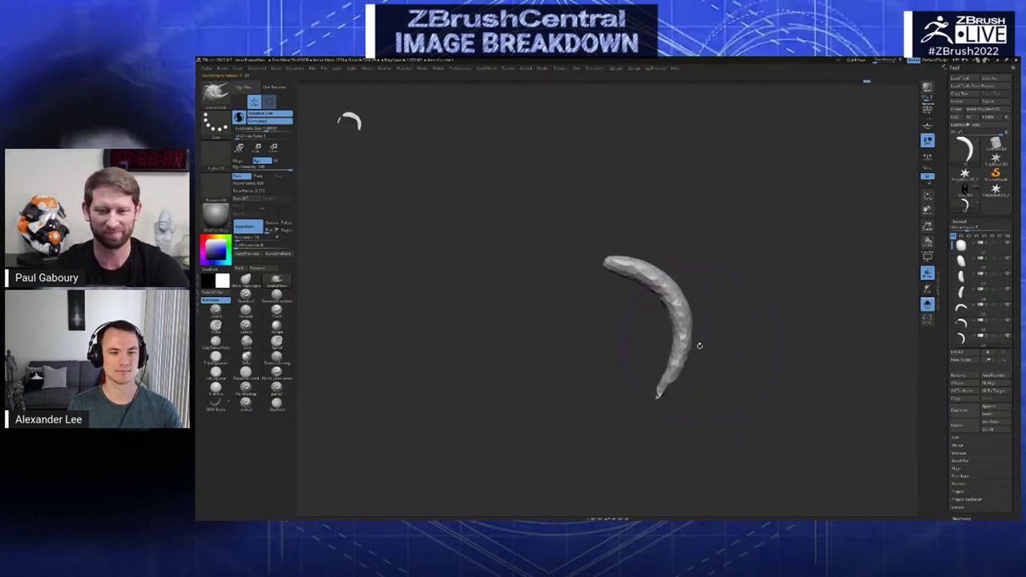
key("Up")
key("Up")
key("Down")
key("Down")
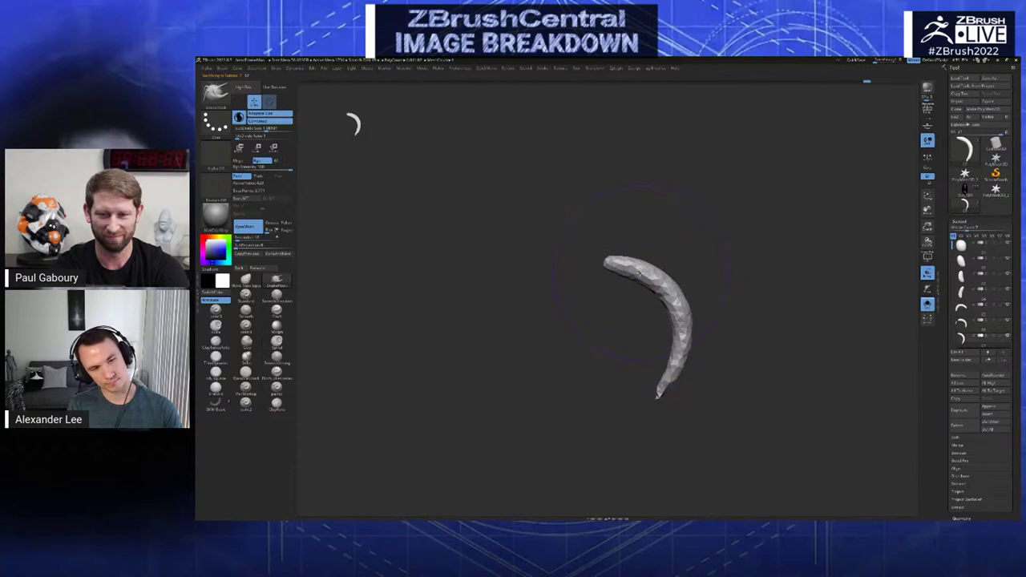
mouse_move(630, 267)
left_mouse_down()
mouse_move(632, 277)
mouse_move(611, 268)
mouse_move(630, 276)
left_mouse_up()
key("Up")
key("Down")
key("Up")
key("Down")
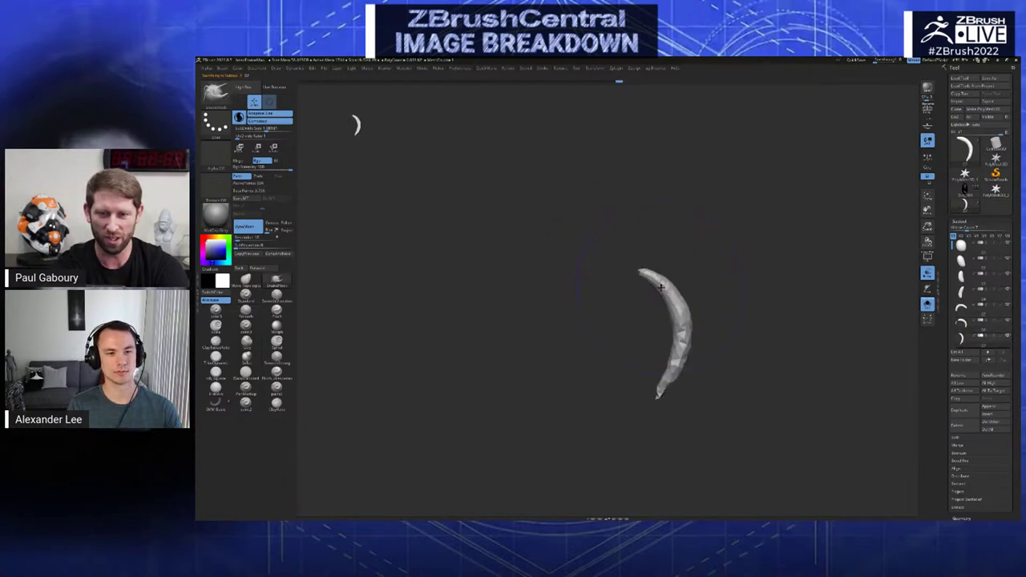
- Flip back and forth between the fifth, sixth and seventh frames to examine the transition into the slender crescent
key("Up")
key("Up")
key("Down")
key("Down")
key("Up")
key("Up")
key("Up")
key("Down")
key("Down")
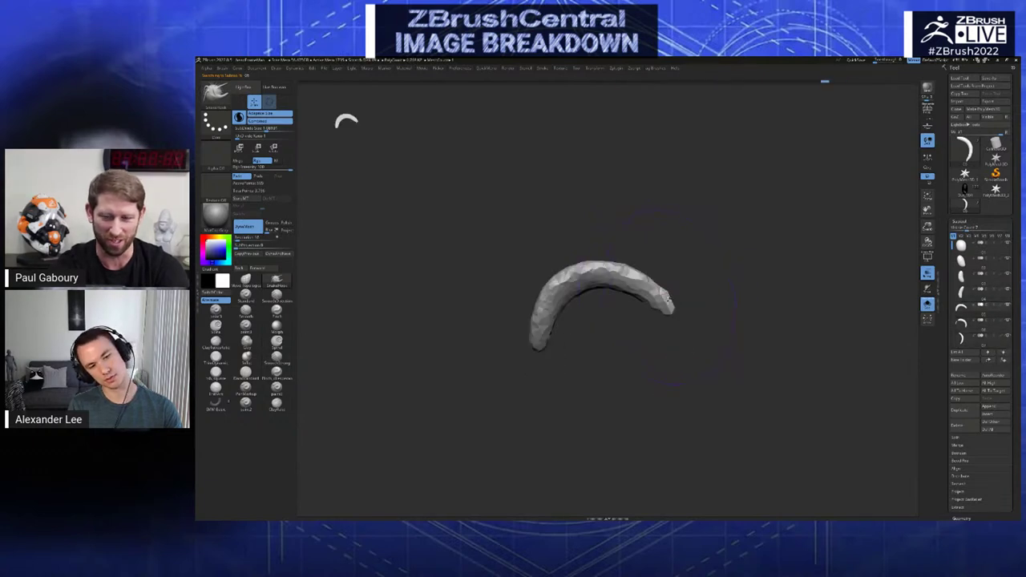
- Smooth the fifth frame's arch from its thin tip down along the thicker leg, comparing it with the neighbouring frames
key("Up")
key("Up")
key("Down")
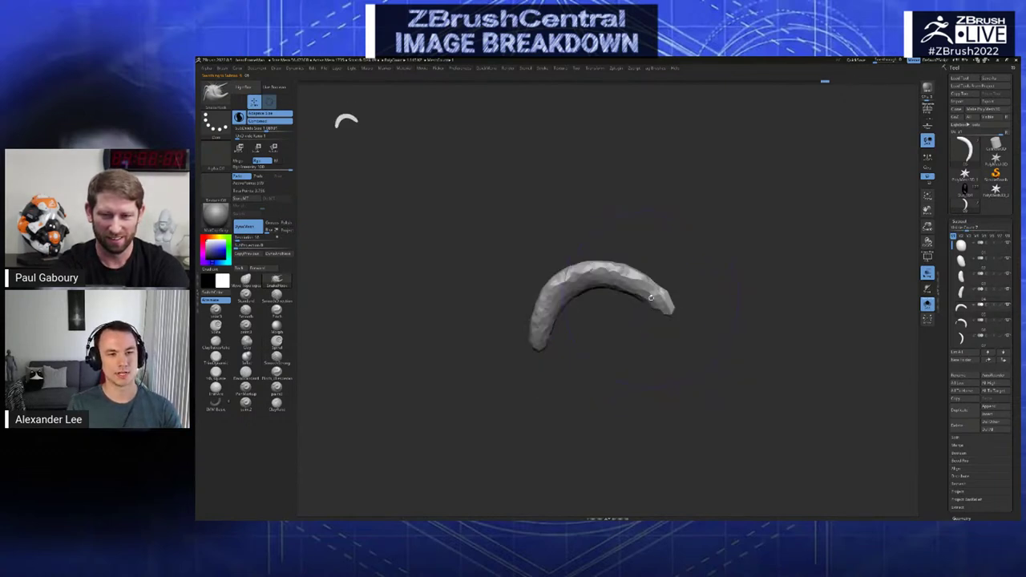
mouse_move(656, 302)
left_mouse_down("shift")
mouse_move(627, 274)
mouse_move(591, 304)
mouse_move(544, 311)
left_mouse_up("shift")
key("Up")
key("Down")
key("Down")
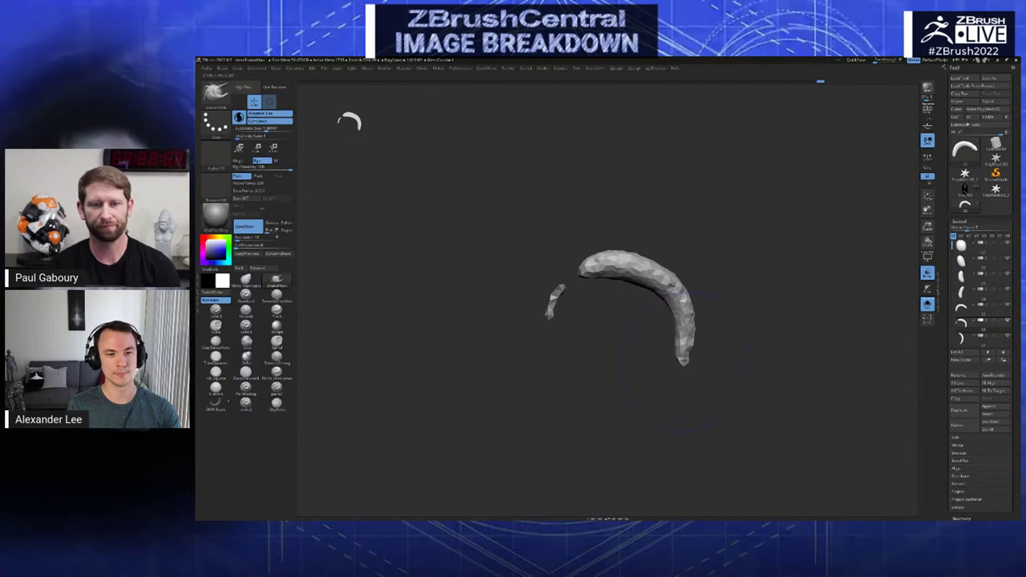
- Flip repeatedly between the fifth, sixth and seventh frames to examine how the arch turns into the crescent
key("Up")
key("Up")
key("Down")
key("Down")
key("Down")
key("Up")
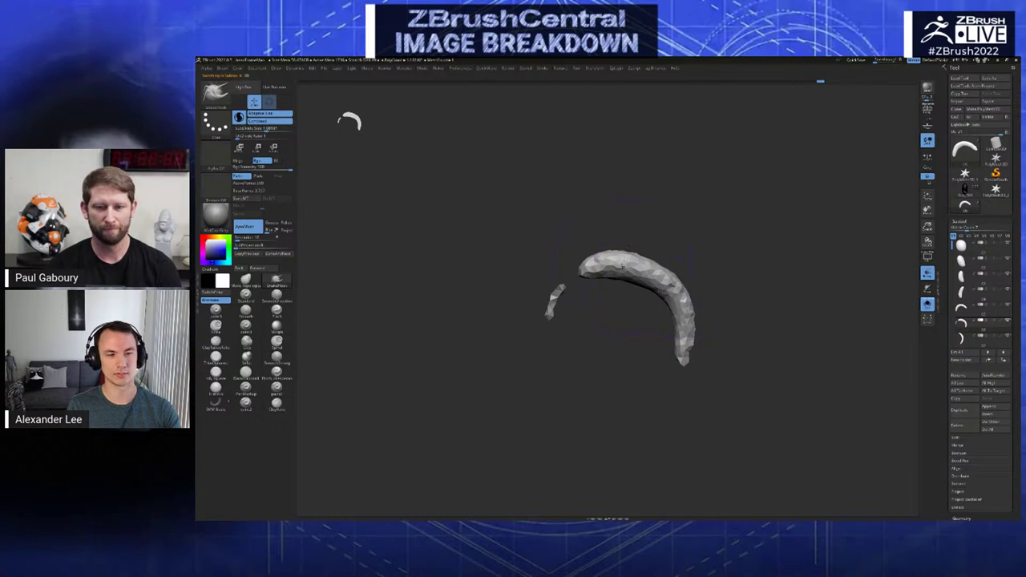
key("Up")
key("Down")
key("Down")
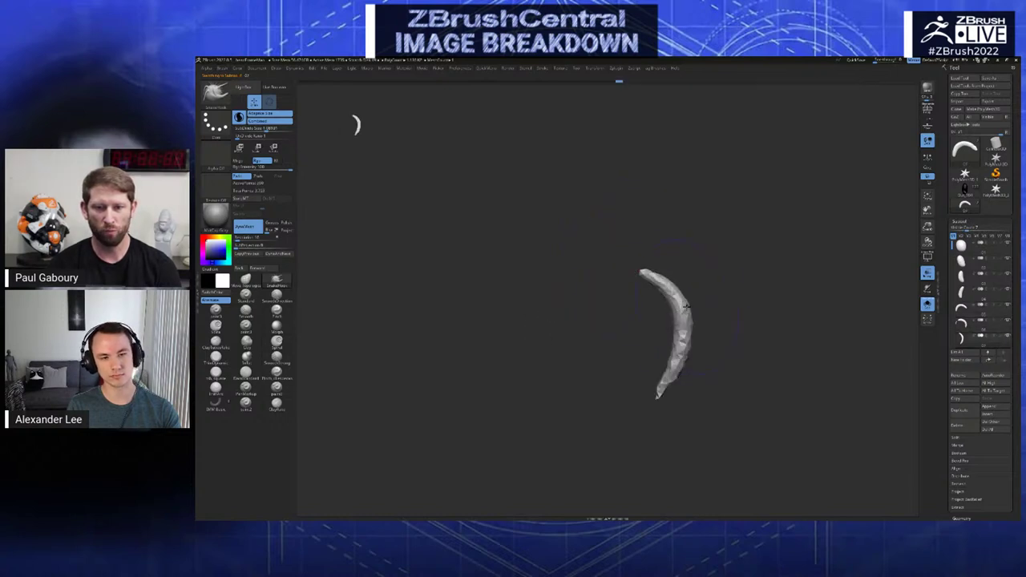
key("ctrl+shift+z")
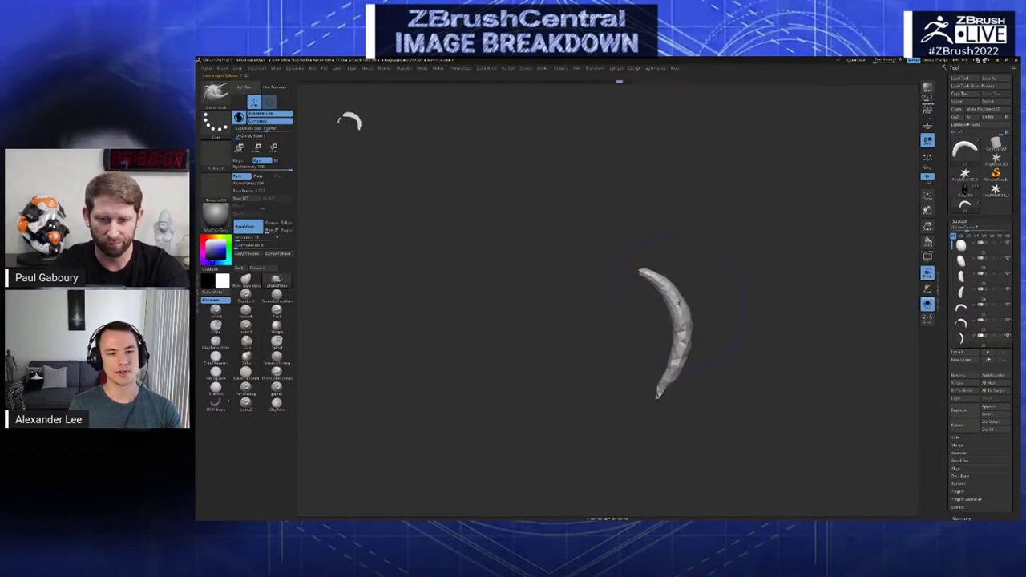
key("Up")
key("Down")
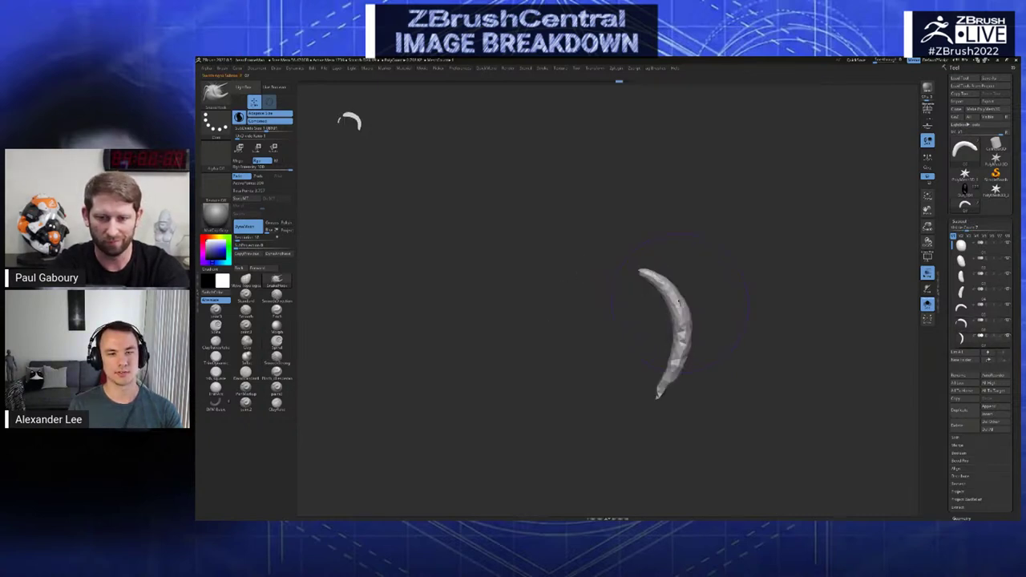
mouse_move(678, 301)
right_mouse_down()
mouse_move(641, 321)
mouse_move(668, 304)
mouse_move(641, 321)
mouse_move(661, 290)
right_mouse_up()
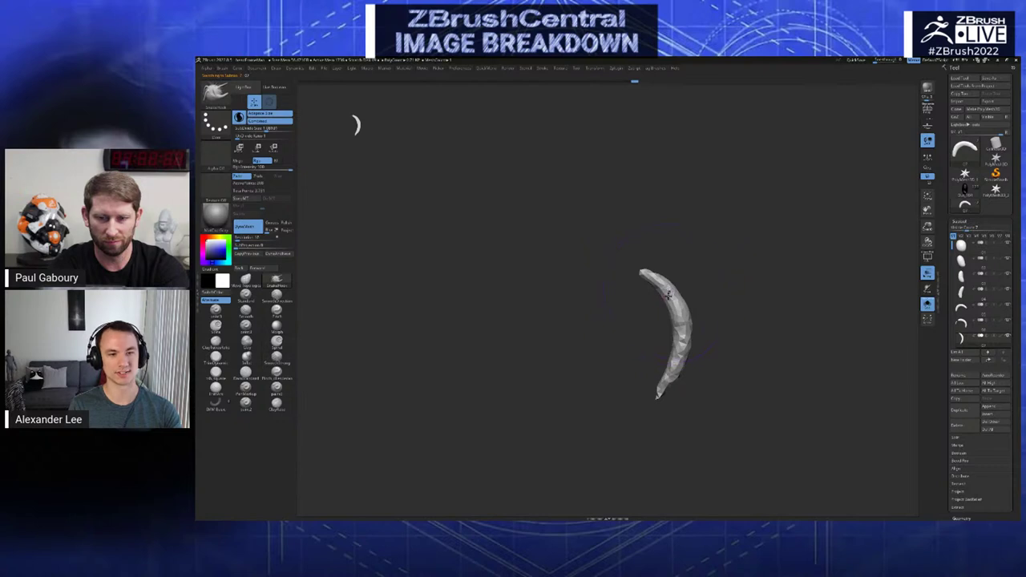
key("Up")
key("Up")
key("Down")
key("Down")
key("Up")
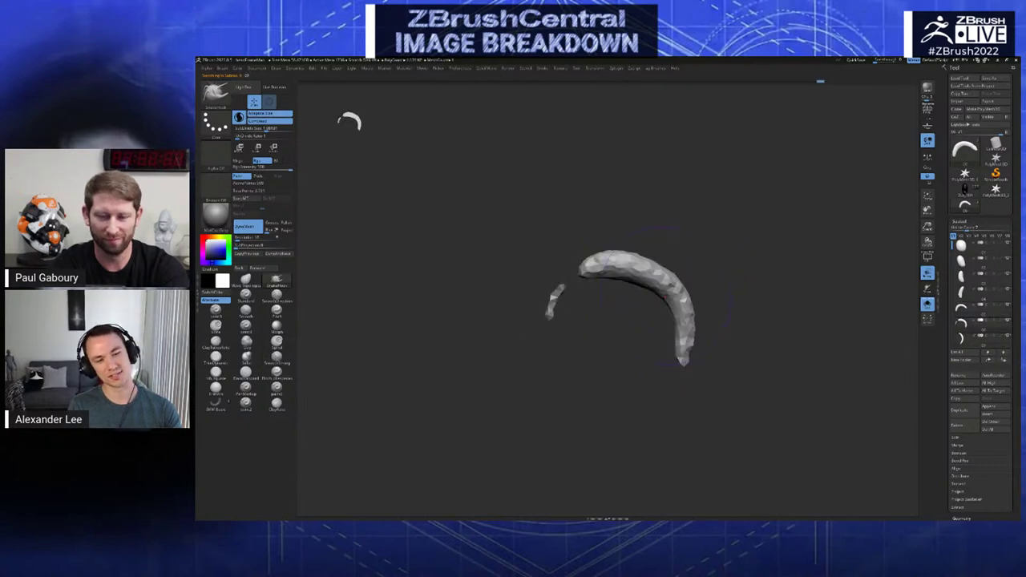
- Pull in and smooth the upper end of the seventh frame's crescent, comparing it with the sixth frame
mouse_move(646, 283)
right_mouse_down()
mouse_move(642, 317)
mouse_move(656, 286)
right_mouse_up()
left_click_drag(671, 287, 679, 303)
key("Up")
key("Down")
right_click_drag(672, 293, 676, 385)
key("Up")
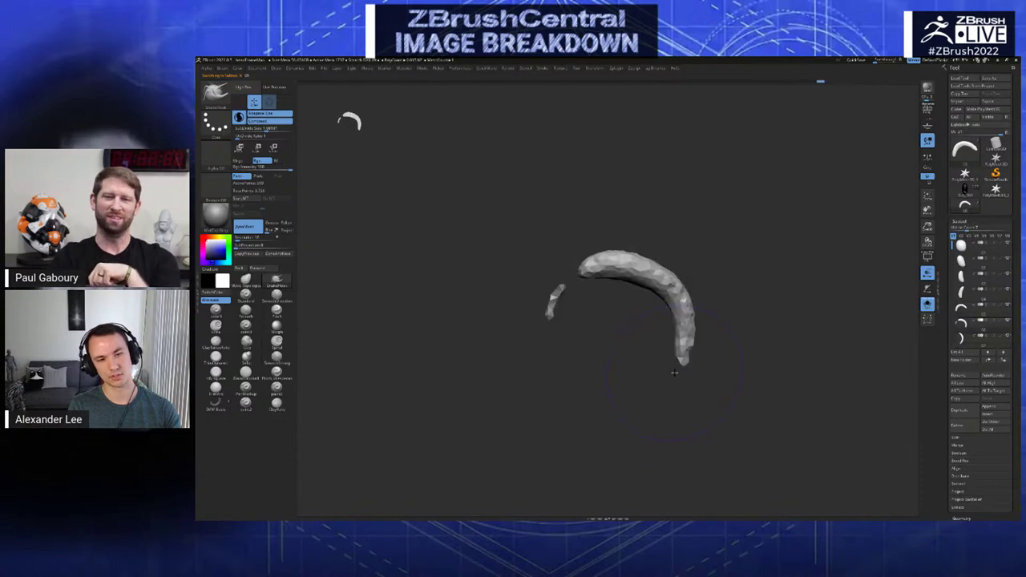
key("Down")
left_click_drag(655, 305, 655, 268, "shift")
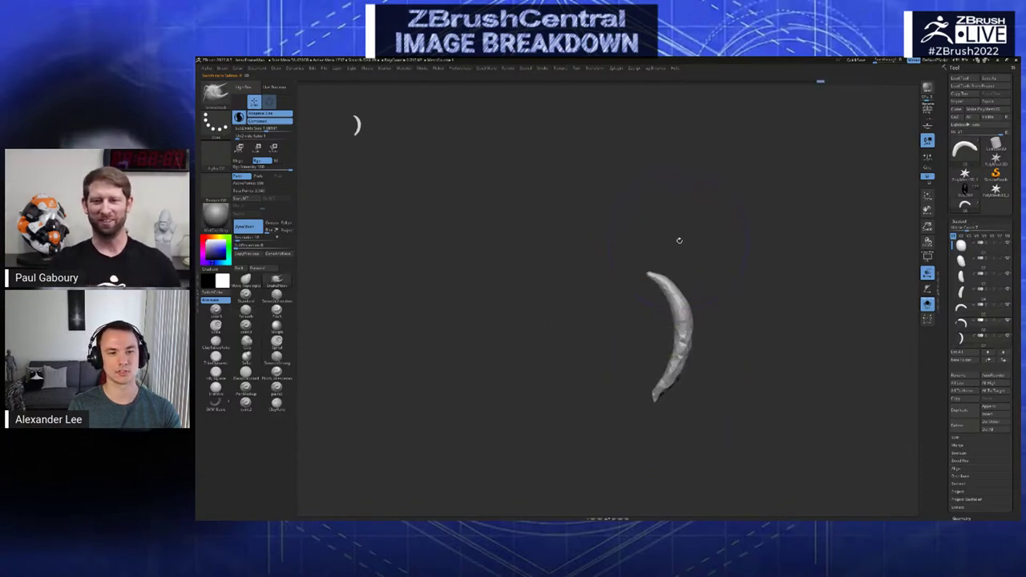
- Turn off solo display and reshape the fifth frame's arch so its thin end follows the path of the neighbouring frames
right_click_drag(678, 238, 843, 316)
left_click(928, 304)
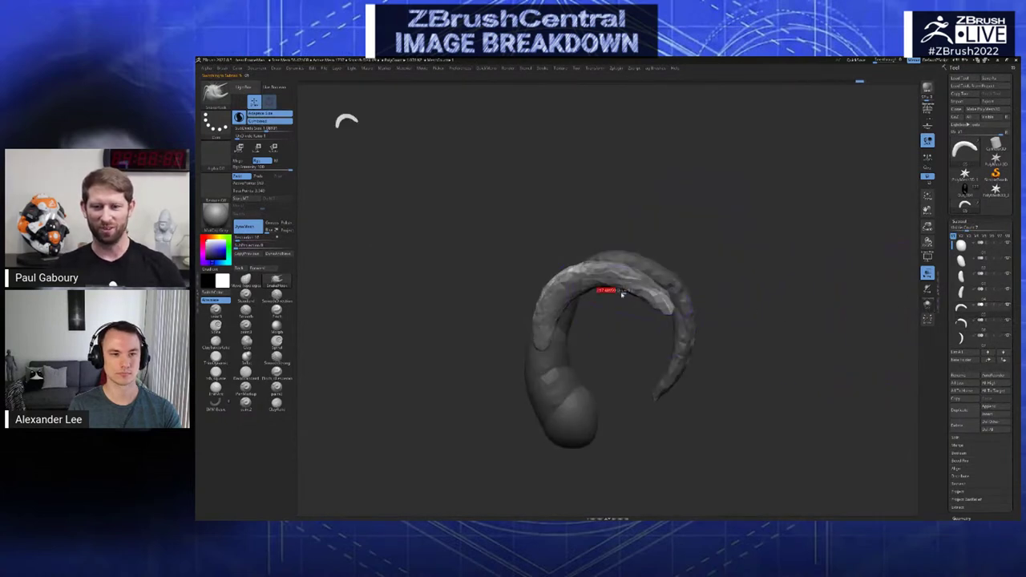
left_click_drag(623, 294, 639, 296)
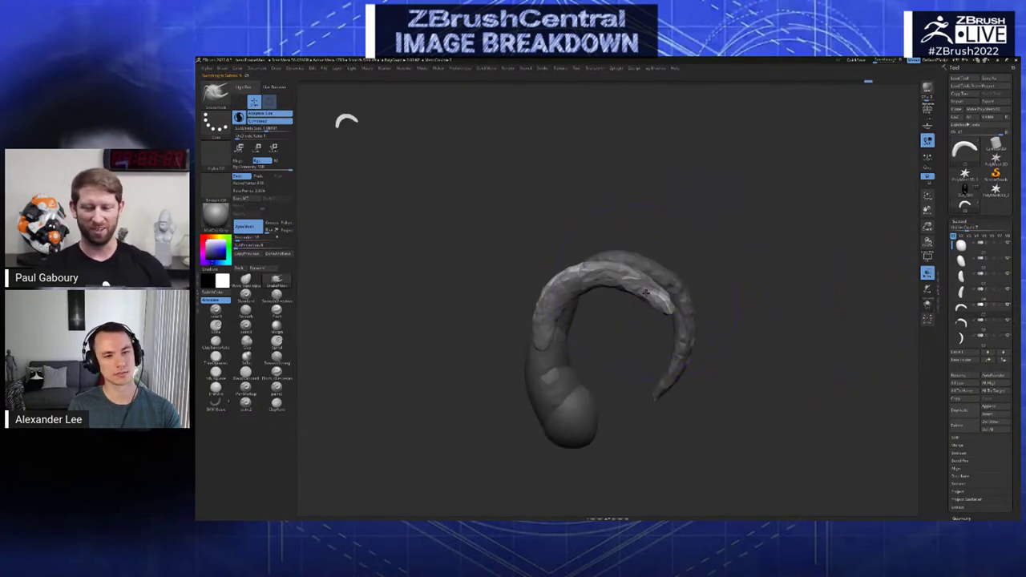
left_click_drag(560, 280, 662, 306)
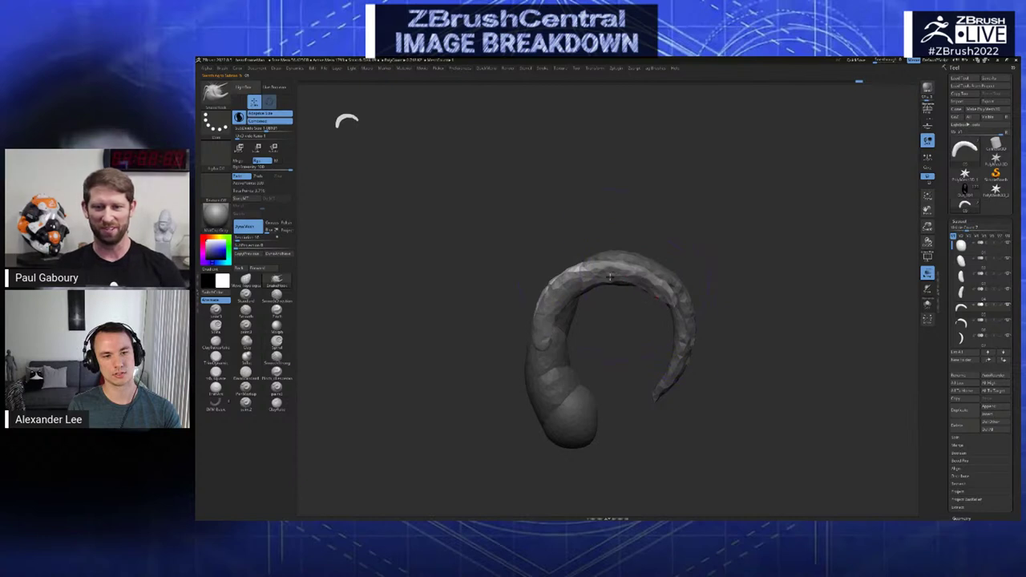
left_click(646, 297, "alt")
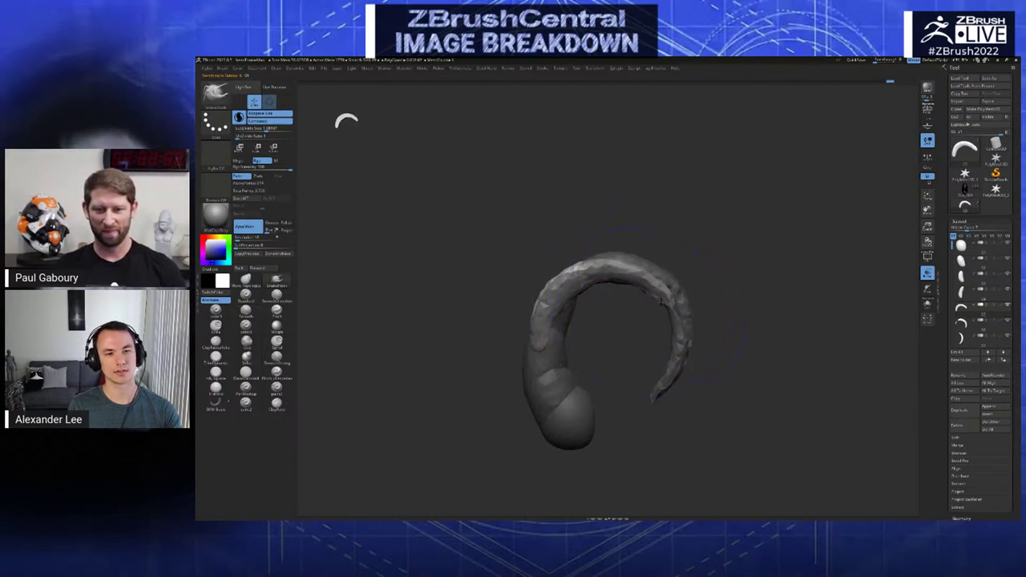
left_click_drag(630, 284, 614, 281)
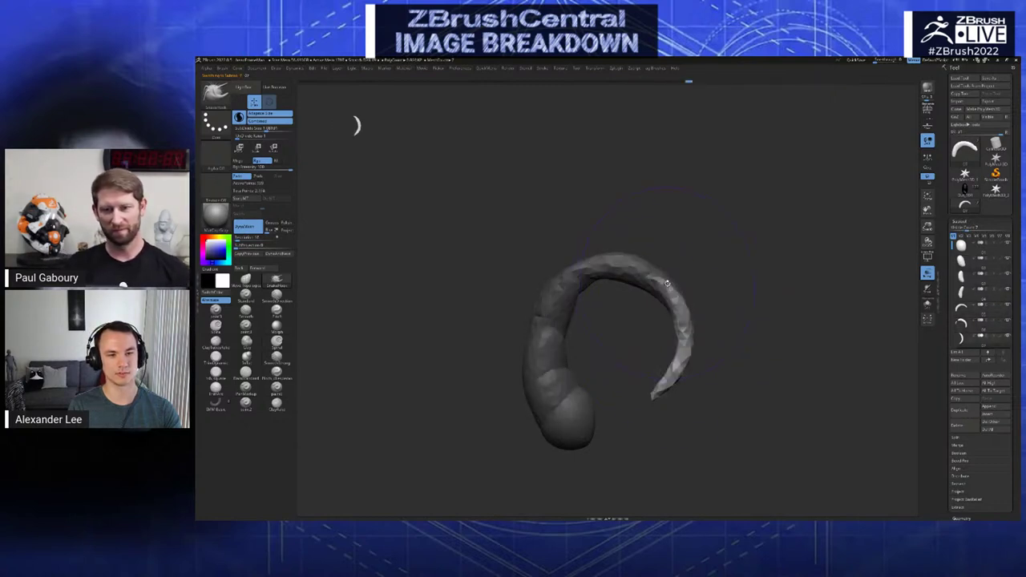
- Isolate the active frame again and flip through the preceding frames to review the adjusted shapes
left_click(927, 306)
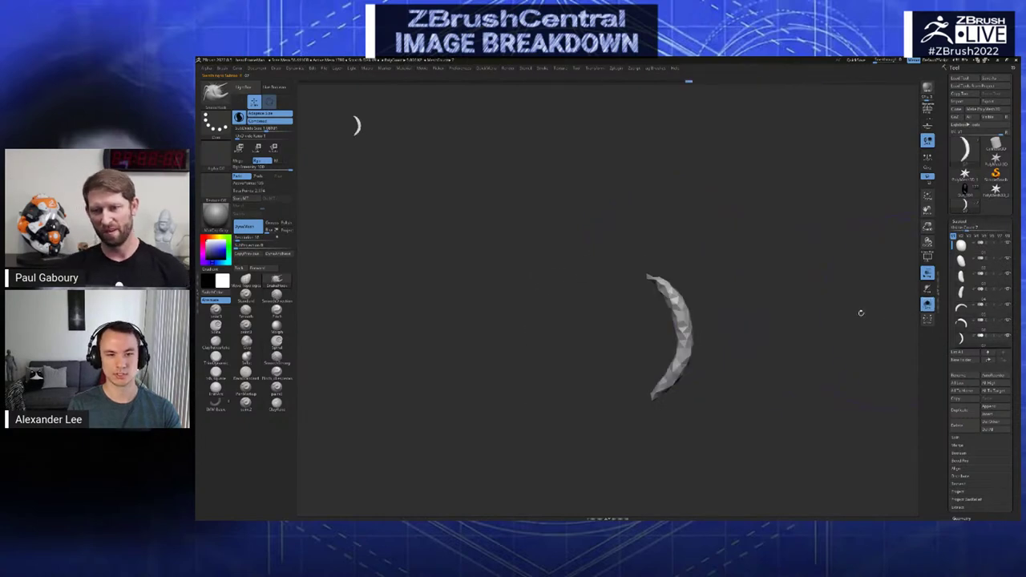
key("Up")
key("Up")
key("Down")
key("Down")
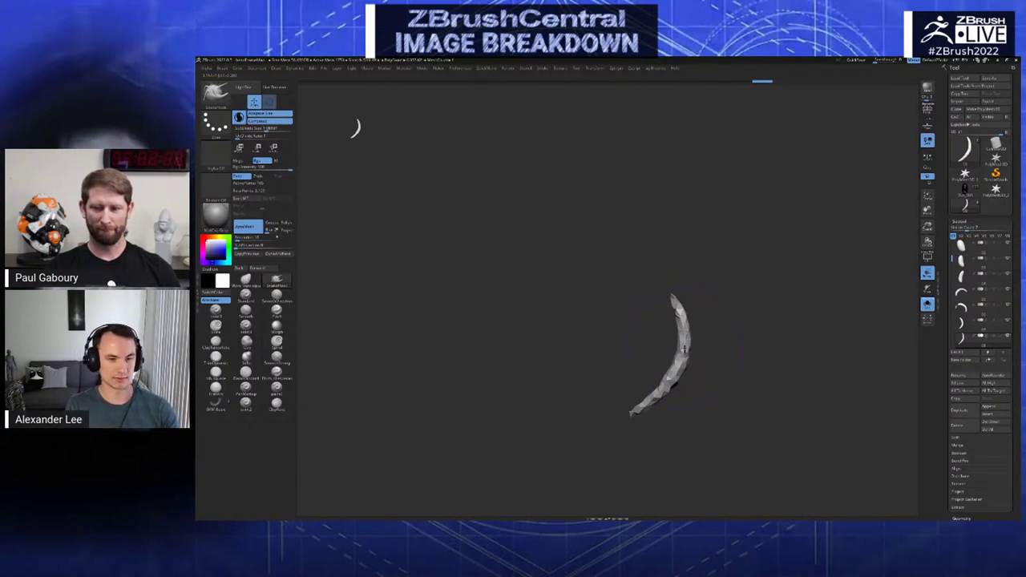
- Smooth away the upper part of the eighth frame's curve and extend its lower end into a thicker tip
key("s")
left_click_drag(685, 350, 682, 323, "shift")
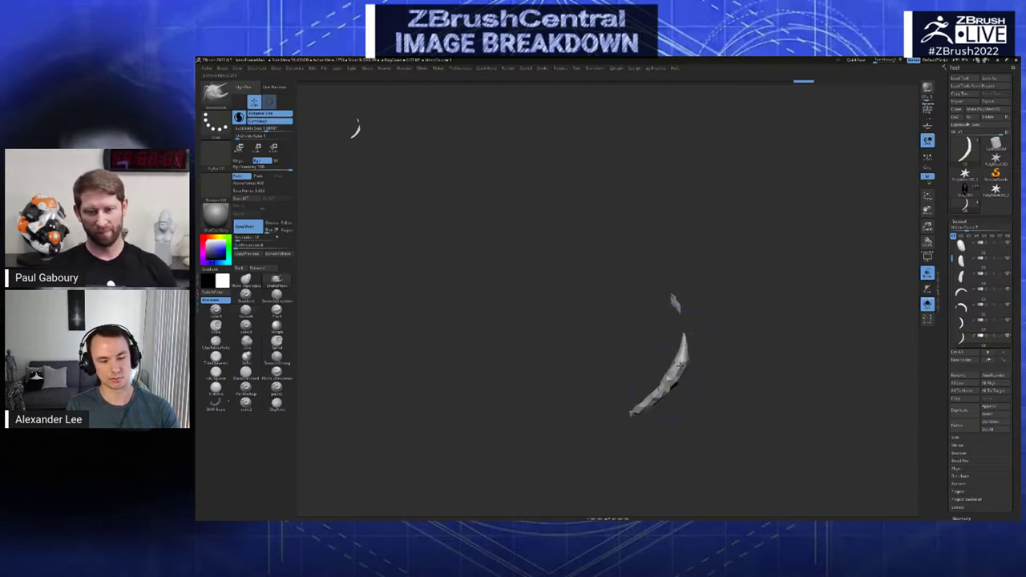
key("space")
left_click(724, 352)
mouse_move(644, 410)
left_mouse_down()
mouse_move(634, 410)
mouse_move(665, 378)
mouse_move(611, 427)
mouse_move(638, 408)
left_mouse_up()
key("space")
left_click(662, 404)
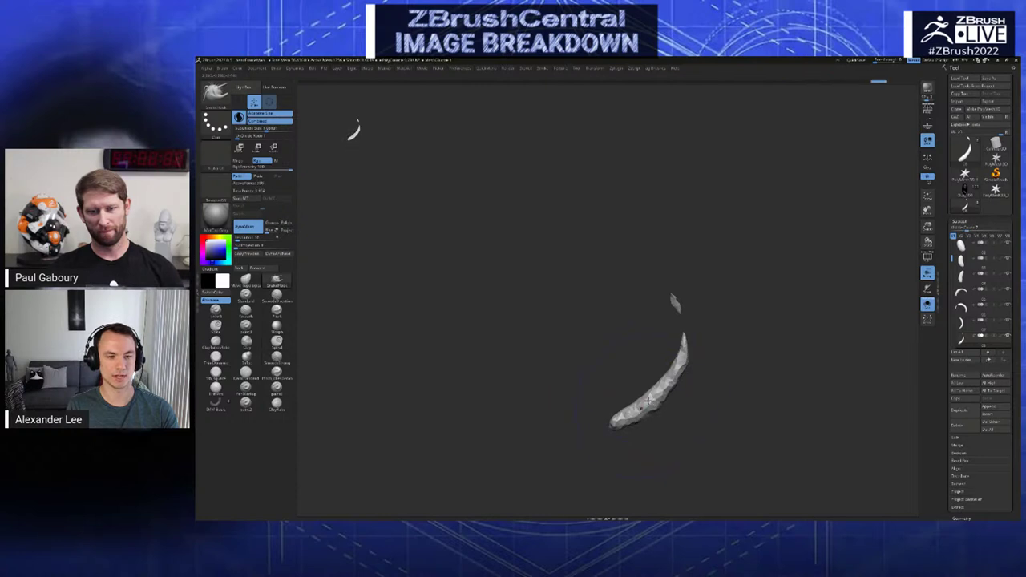
- Inflate the lower end of the eighth frame into a rounded tip after comparing it with the preceding frames
key("Up")
key("Up")
key("Down")
key("Down")
key("Up")
key("Up")
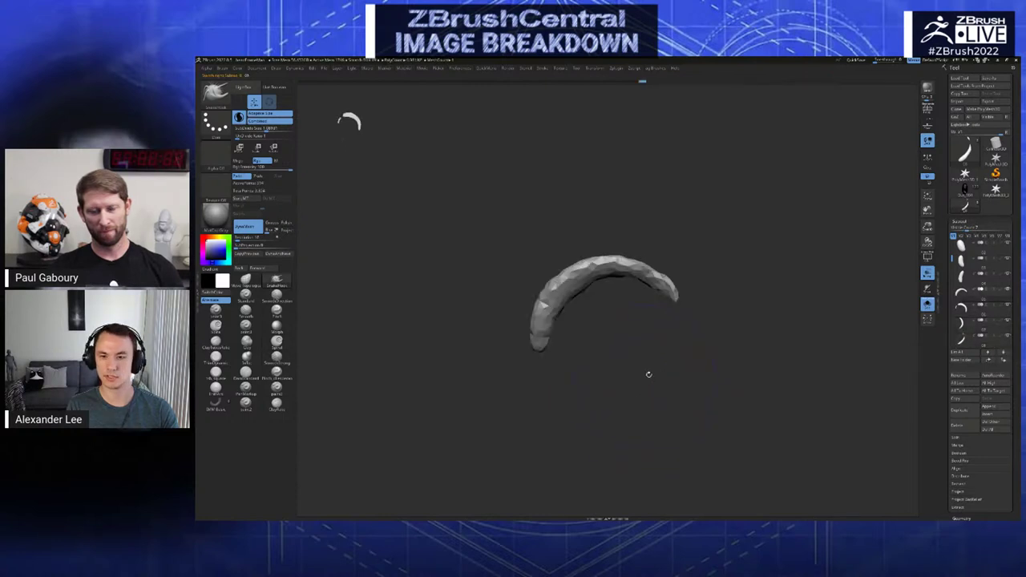
key("Down")
key("Down")
mouse_move(648, 411)
left_mouse_down()
mouse_move(618, 421)
mouse_move(643, 407)
left_mouse_up()
key("space")
left_click(629, 406)
- Flip back and forth between the sixth, seventh and eighth frames to examine the motion into the rounded tip
key("ctrl+z")
key("ctrl+z")
key("ctrl+z")
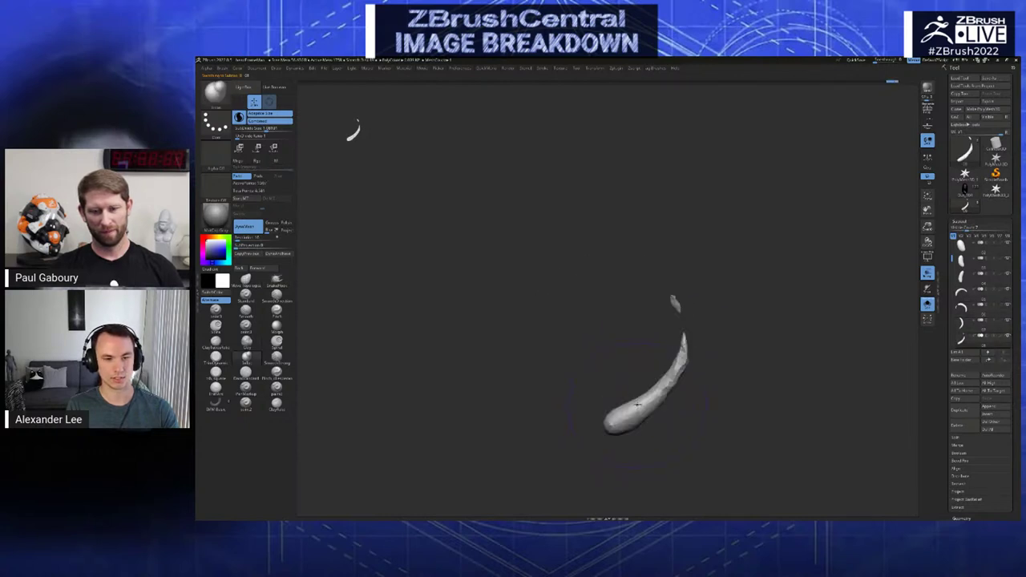
key("ctrl+shift+z")
key("ctrl+shift+z")
key("ctrl+shift+z")
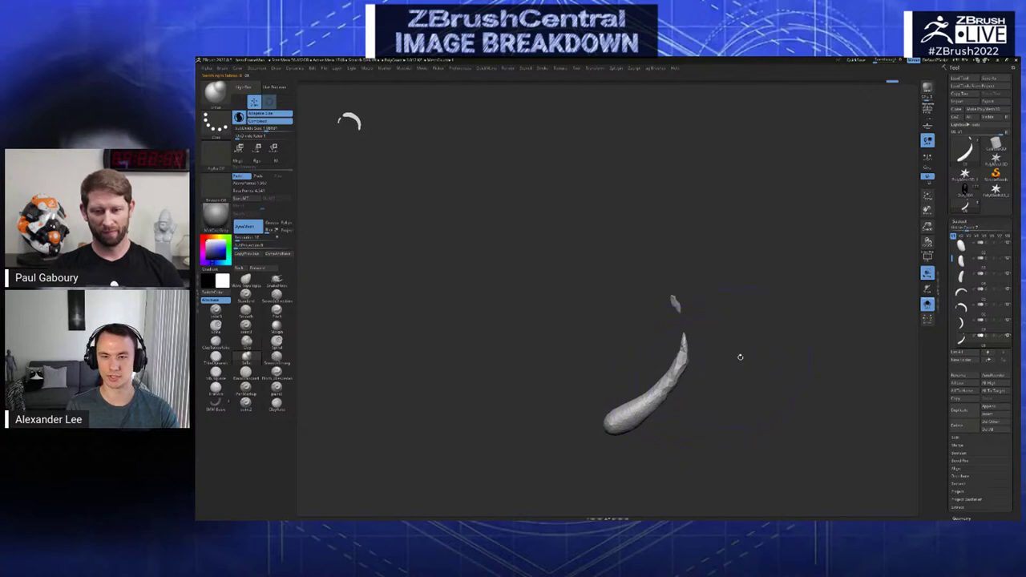
key("ctrl+z")
key("ctrl+z")
key("ctrl+z")
key("ctrl+shift+z")
key("ctrl+shift+z")
key("ctrl+shift+z")
key("ctrl+z")
key("ctrl+z")
key("ctrl+z")
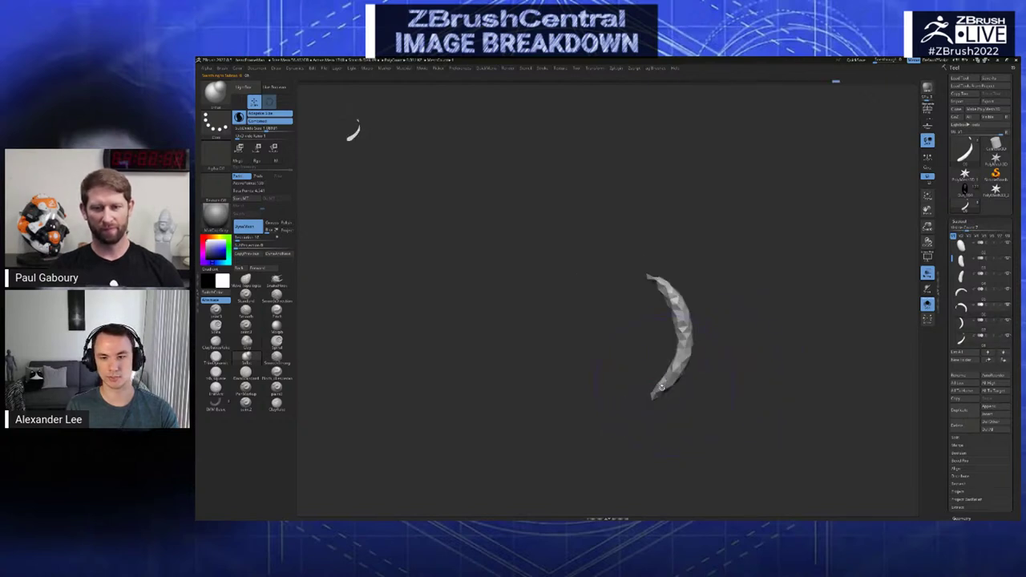
key("ctrl+shift+z")
key("ctrl+shift+z")
key("ctrl+shift+z")
key("ctrl+z")
key("ctrl+z")
key("ctrl+z")
key("ctrl+z")
key("ctrl+shift+z")
key("ctrl+shift+z")
key("ctrl+shift+z")
key("ctrl+shift+z")
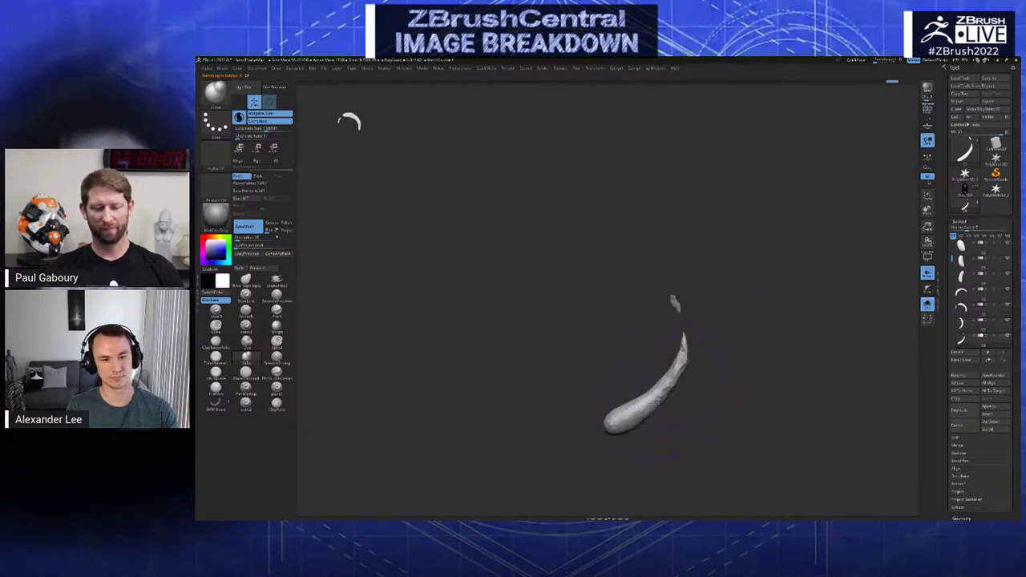
- Swell the eighth frame's lower end further into a bulb, checking it against the preceding frames
key("ctrl+z")
key("ctrl+z")
key("ctrl+z")
key("ctrl+z")
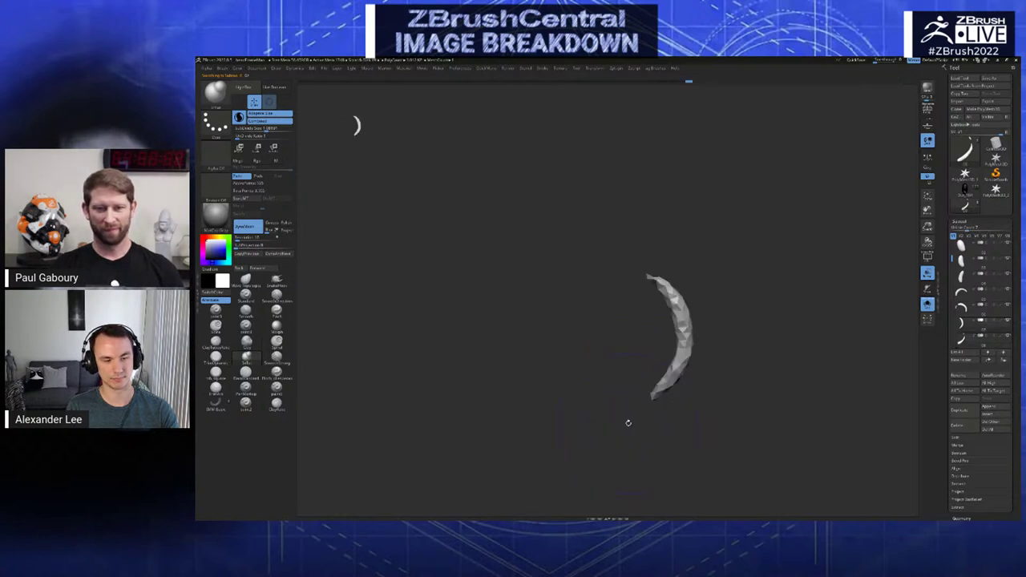
key("ctrl+shift+z")
key("ctrl+shift+z")
key("ctrl+shift+z")
key("ctrl+z")
key("ctrl+z")
key("ctrl+z")
key("ctrl+z")
key("ctrl+shift+z")
key("ctrl+shift+z")
key("ctrl+shift+z")
key("ctrl+shift+z")
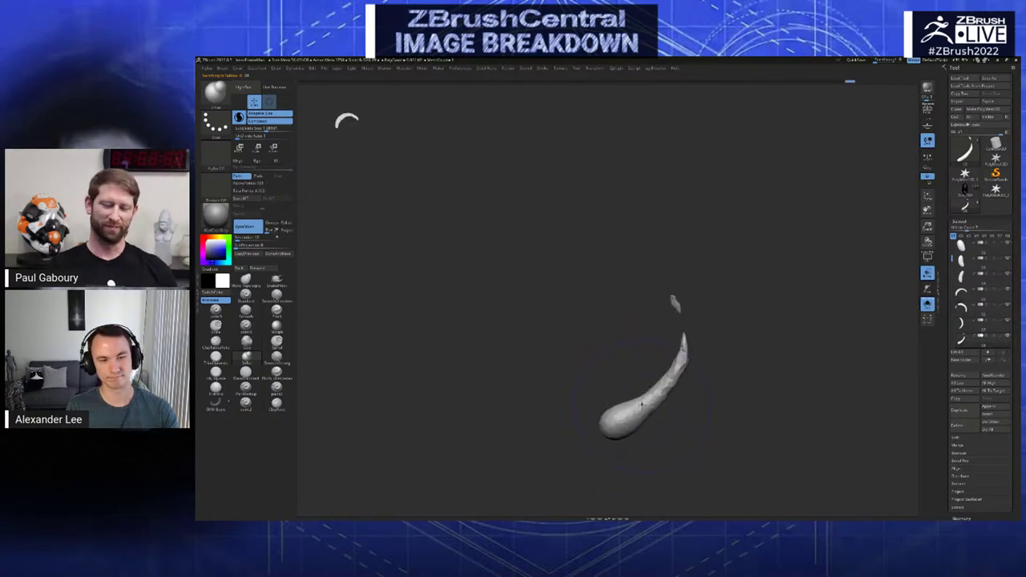
key("ctrl+z")
key("ctrl+z")
key("ctrl+z")
key("ctrl+z")
key("ctrl+shift+z")
key("ctrl+shift+z")
key("ctrl+shift+z")
key("ctrl+shift+z")
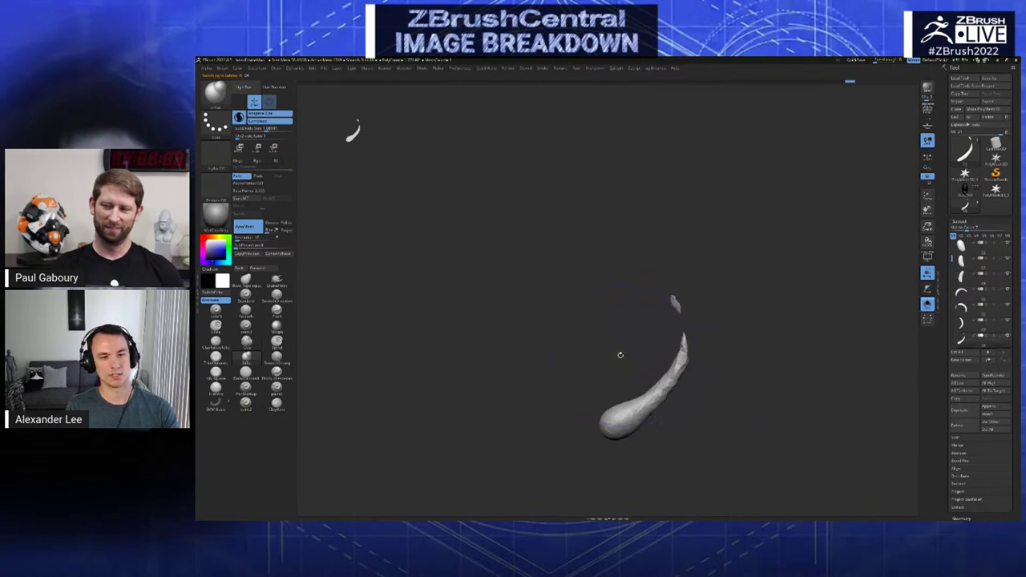
- Flip through the whole sequence from the eighth frame back to the first and forward again to review the animation
key("ctrl+z")
key("ctrl+z")
key("ctrl+z")
key("ctrl+z")
key("ctrl+z")
key("ctrl+z")
key("ctrl+z")
key("ctrl+z")
key("ctrl+z")
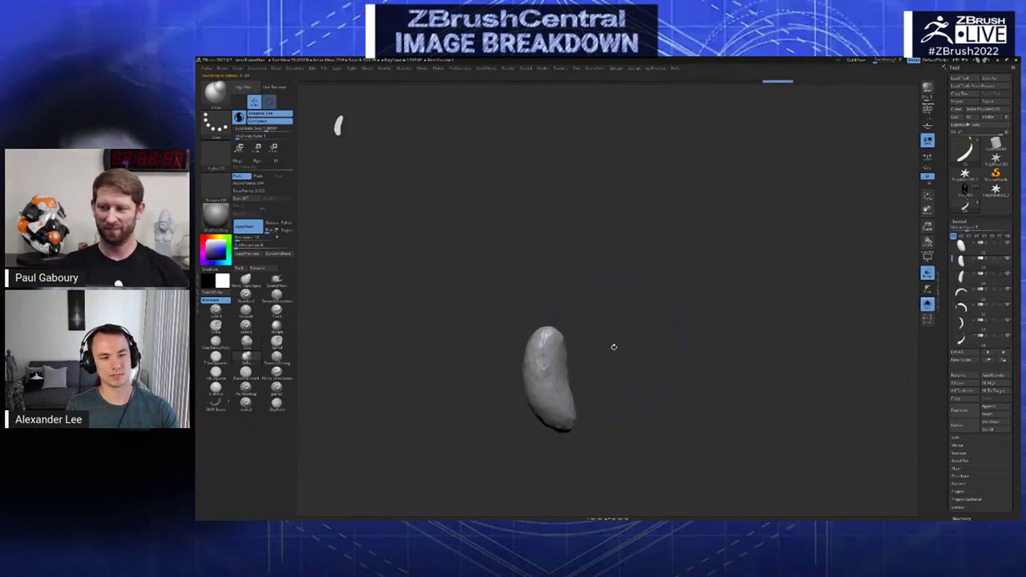
key("ctrl+shift+z")
key("ctrl+shift+z")
key("ctrl+shift+z")
key("ctrl+shift+z")
key("ctrl+shift+z")
key("ctrl+shift+z")
key("ctrl+shift+z")
key("ctrl+shift+z")
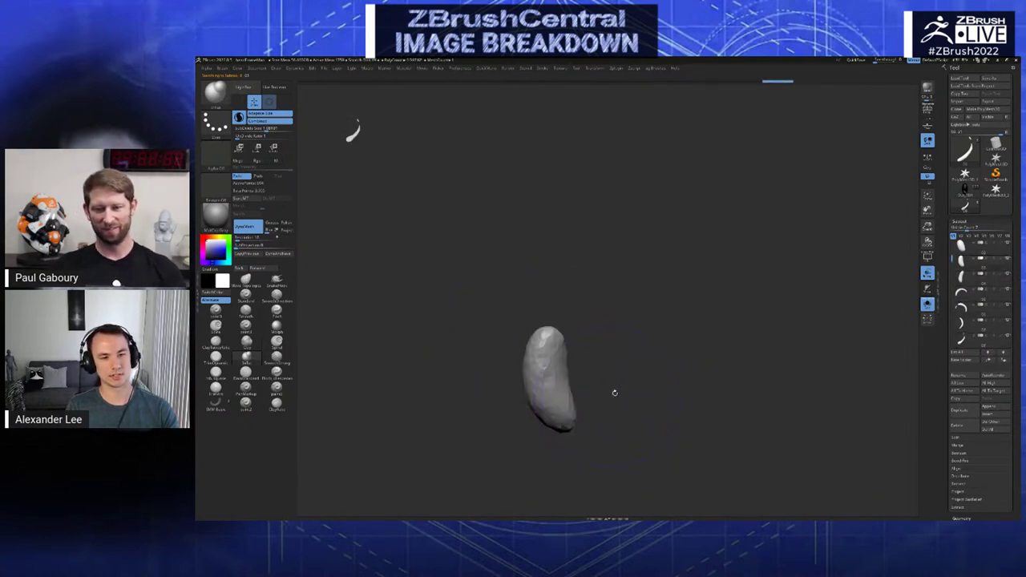
key("ctrl+shift+z")
key("ctrl+shift+z")
key("ctrl+shift+z")
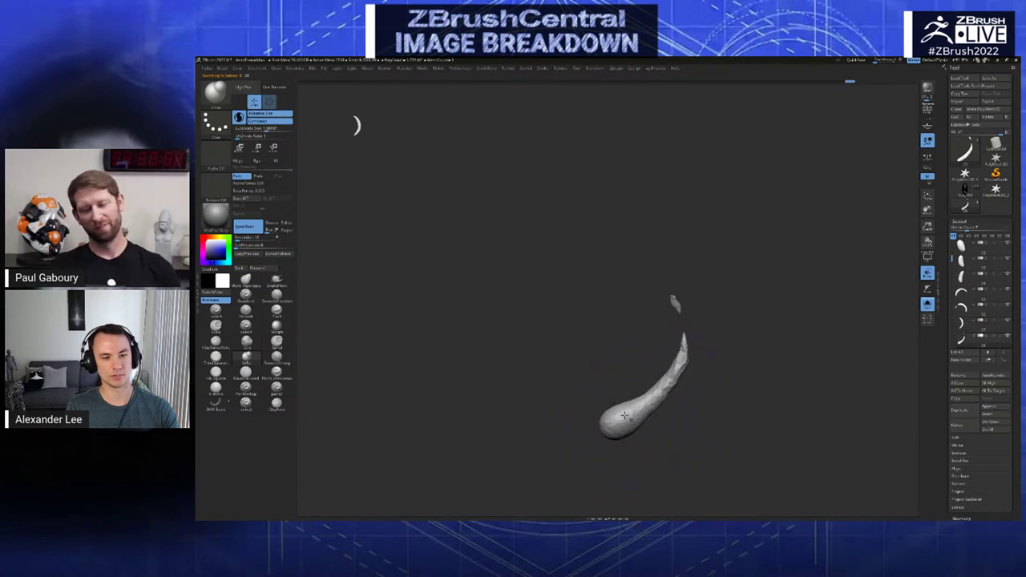
key("ctrl+z")
key("ctrl+z")
key("ctrl+z")
key("ctrl+z")
key("ctrl+z")
key("ctrl+z")
key("ctrl+z")
key("ctrl+z")
key("ctrl+z")
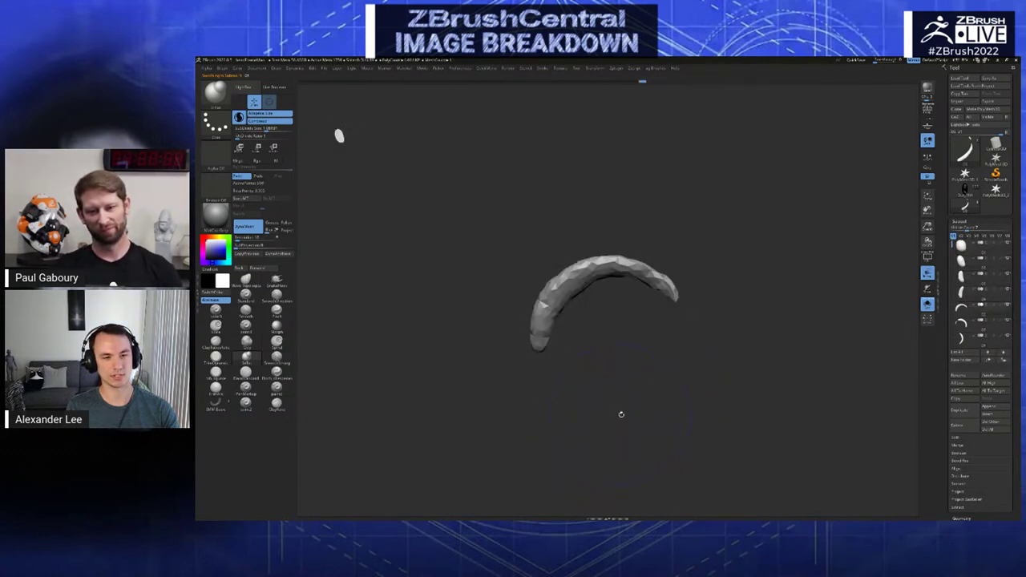
key("ctrl+shift+z")
key("ctrl+shift+z")
key("ctrl+shift+z")
key("ctrl+shift+z")
key("ctrl+shift+z")
key("ctrl+shift+z")
key("ctrl+shift+z")
key("ctrl+shift+z")
key("ctrl+shift+z")
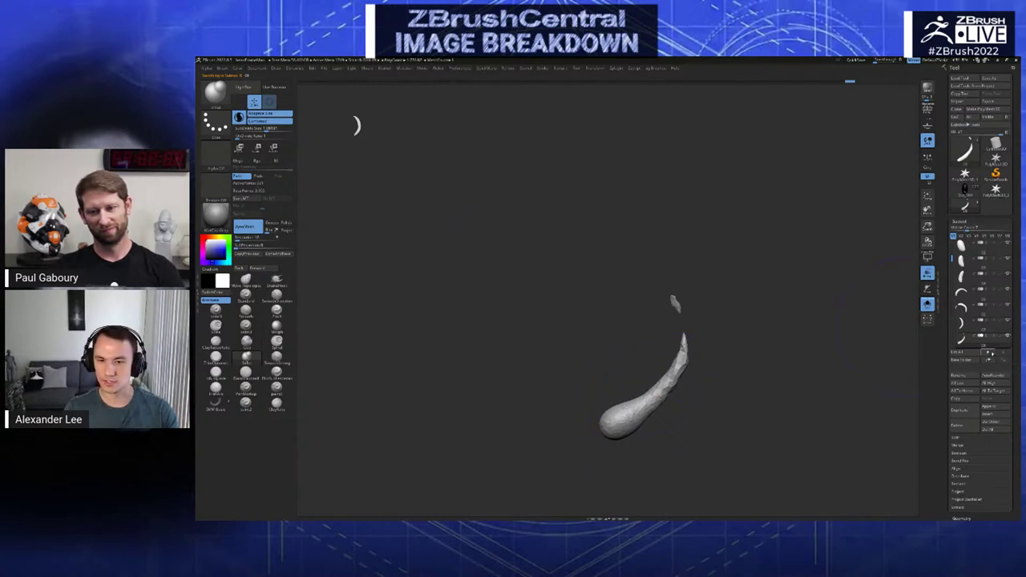
- Assign 1 as the hotkey for going to the previous timeline frame, accepting the reassignment from its existing function
left_click(991, 353)
left_click(1003, 353)
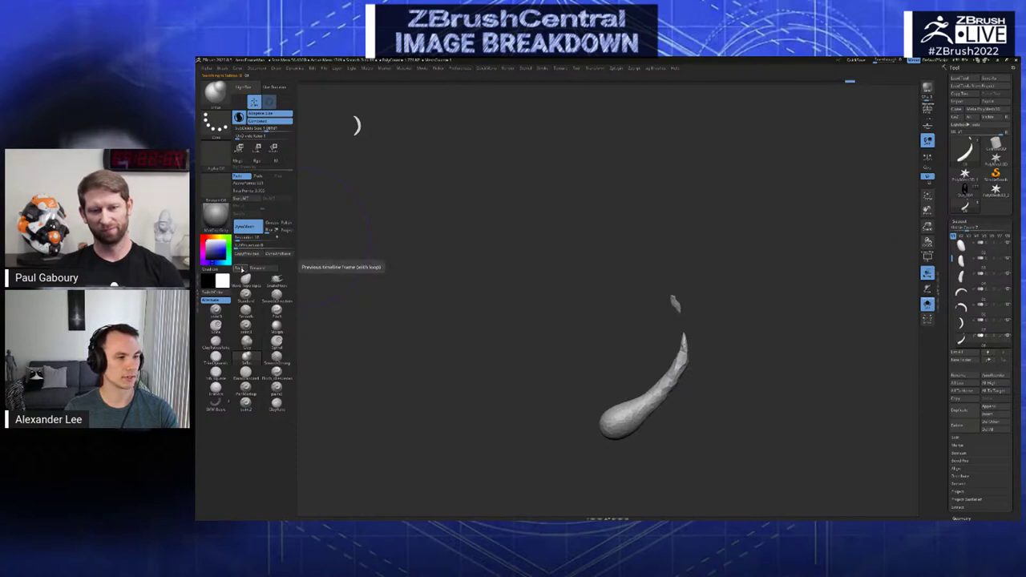
left_click(242, 268)
key("1")
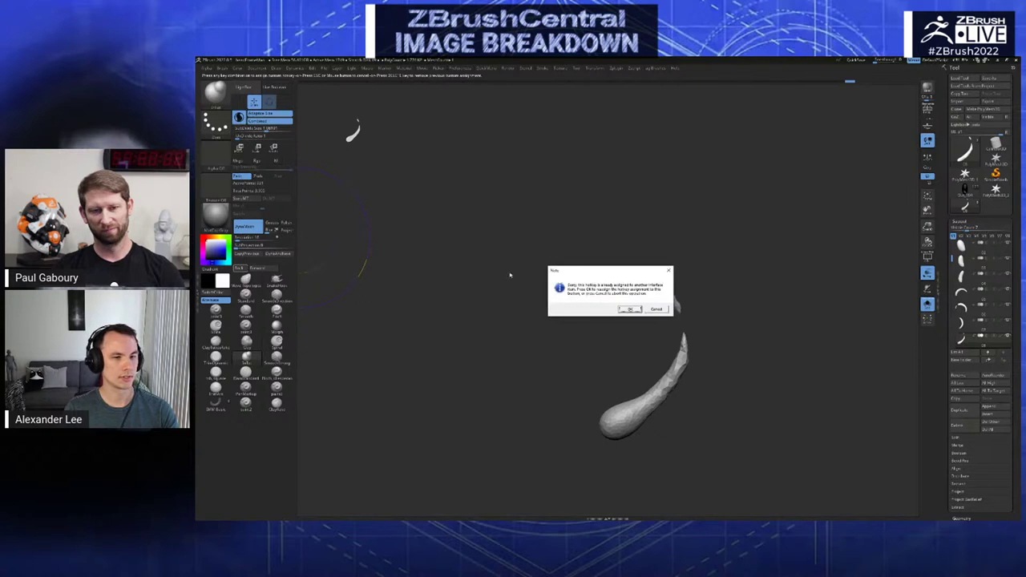
left_click(628, 309)
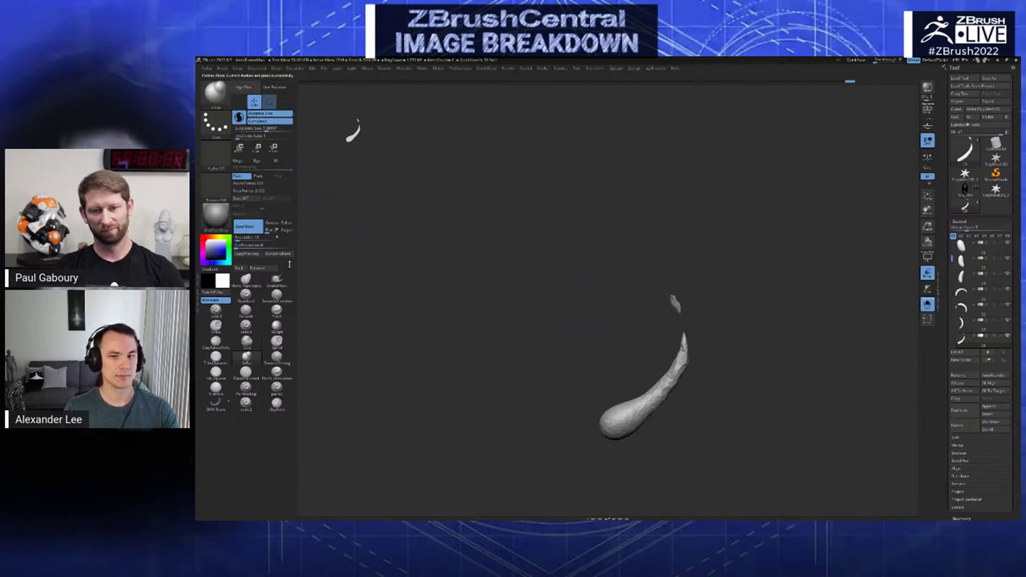
- Assign 2 as the hotkey for going to the next timeline frame, accepting the reassignment from its existing function
left_click(271, 269, "ctrl+alt")
key("2")
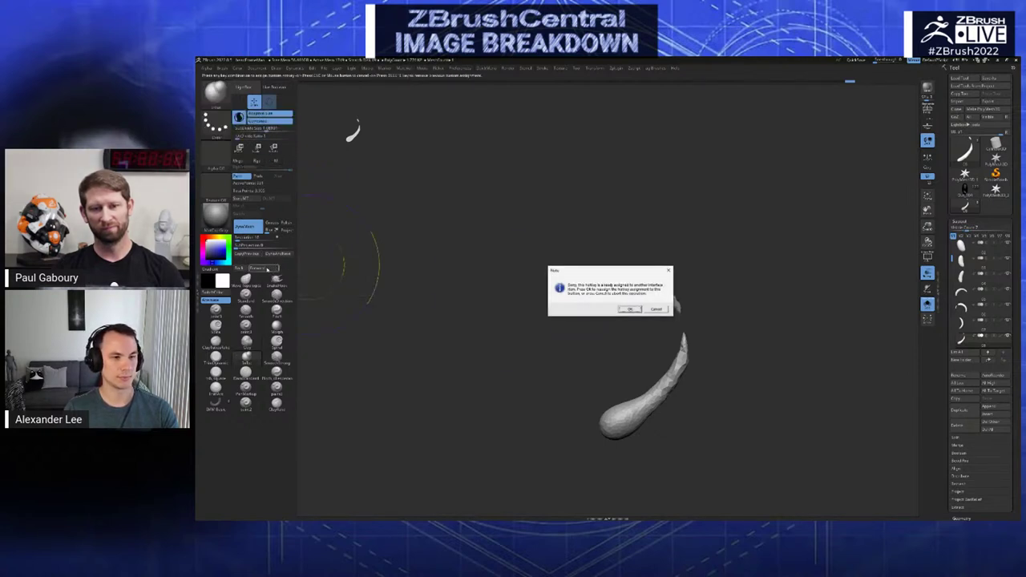
left_click(631, 310)
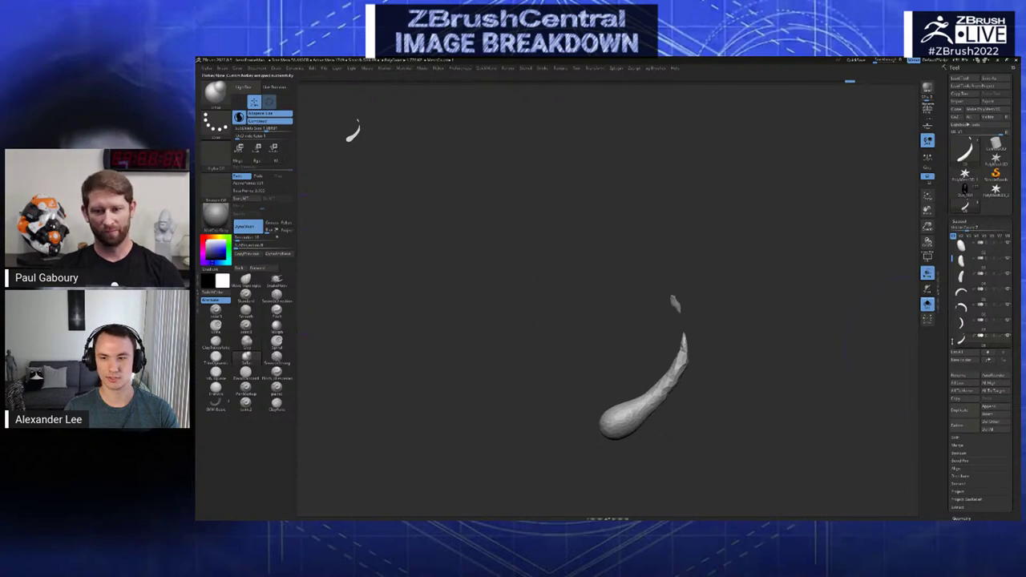
- Try out the two frame-stepping hotkeys by moving backward and forward through the animation frames
key("1")
key("1")
key("2")
key("1")
key("1")
key("1")
key("1")
key("1")
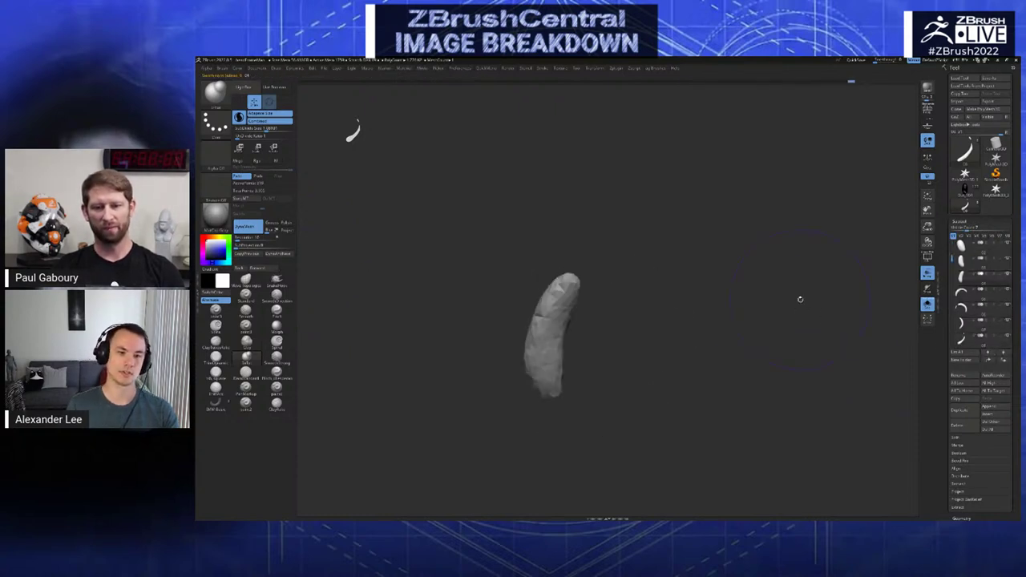
key("2")
key("2")
key("1")
key("1")
key("2")
key("2")
key("2")
key("2")
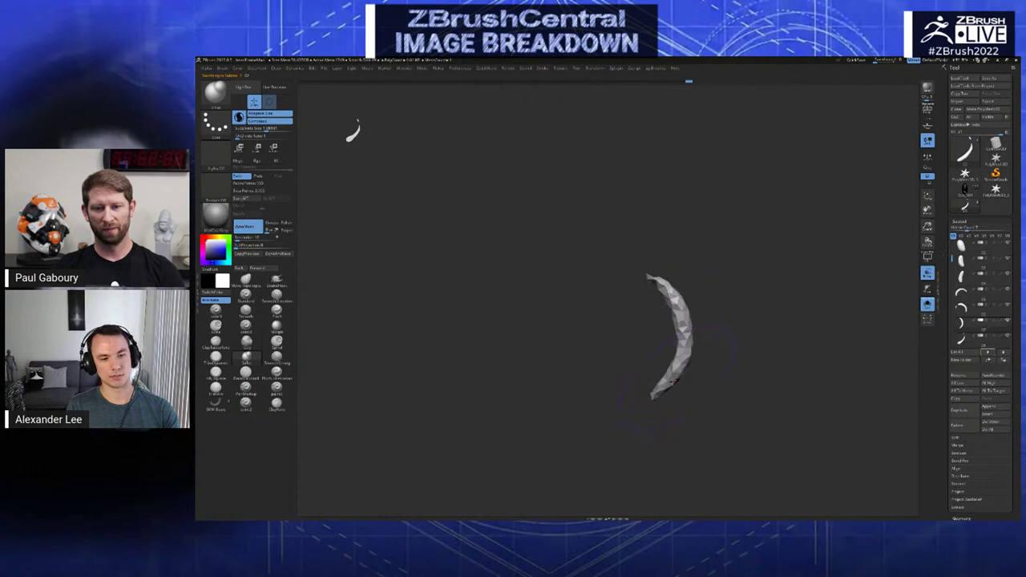
- Step back to the first frame and flip between it and its neighbours to examine the start and end of the motion
key("1")
key("1")
key("1")
key("1")
key("1")
key("1")
key("ctrl+shift+z")
key("ctrl+z")
key("ctrl+shift+z")
key("ctrl+z")
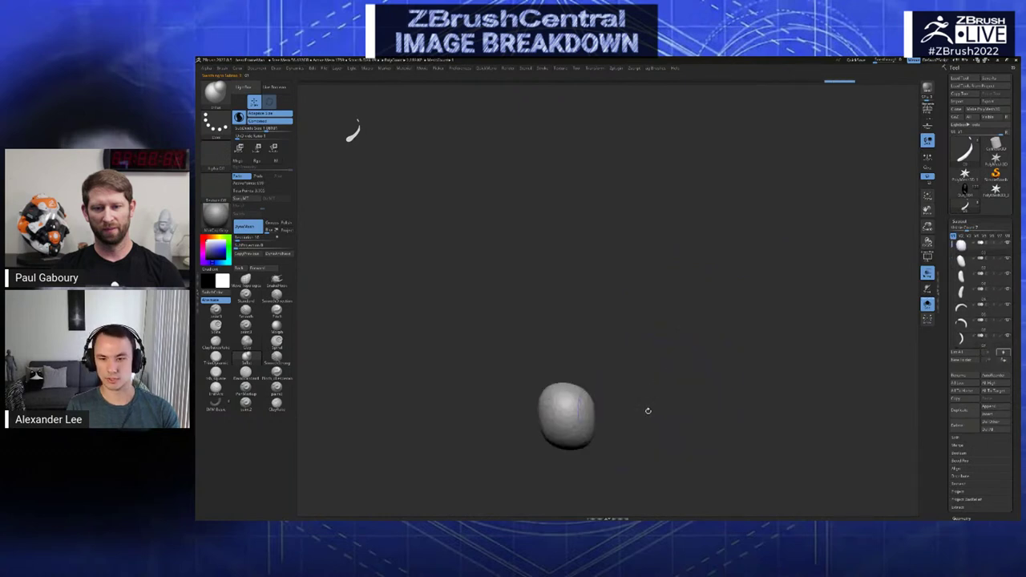
key("ctrl+z")
key("ctrl+z")
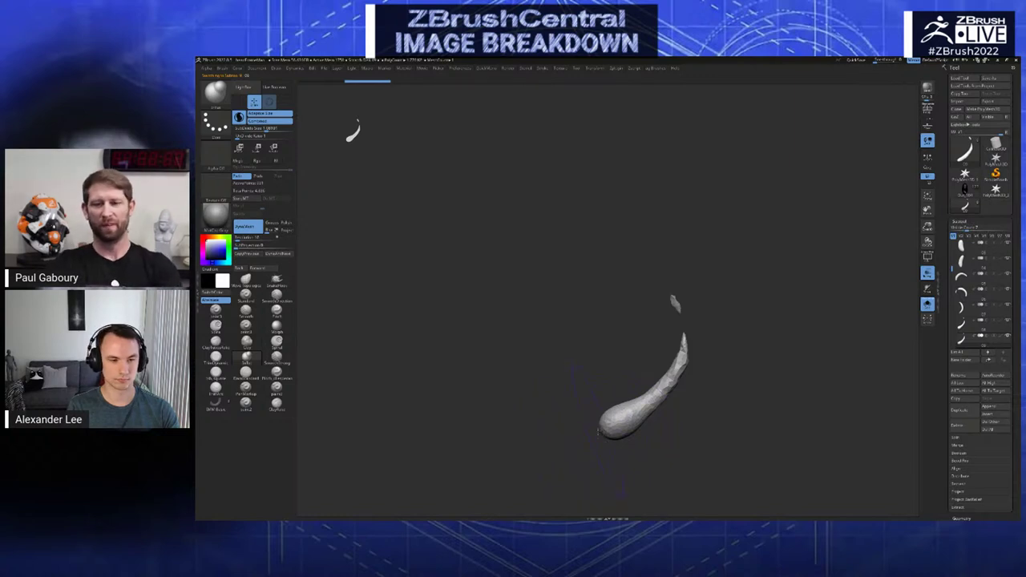
- On a duplicate of the eighth frame, switch to the SnakeHook brush and start pulling the bulb outward from the curved tail
left_click_drag(621, 421, 670, 377)
key("b")
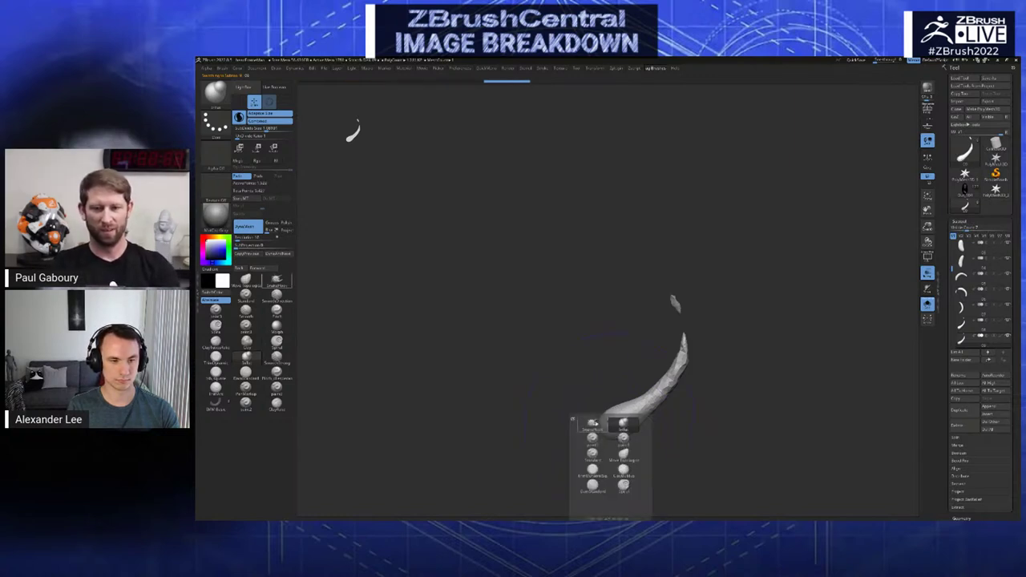
left_click(623, 423)
key("Up")
key("ctrl+z")
key("ctrl+z")
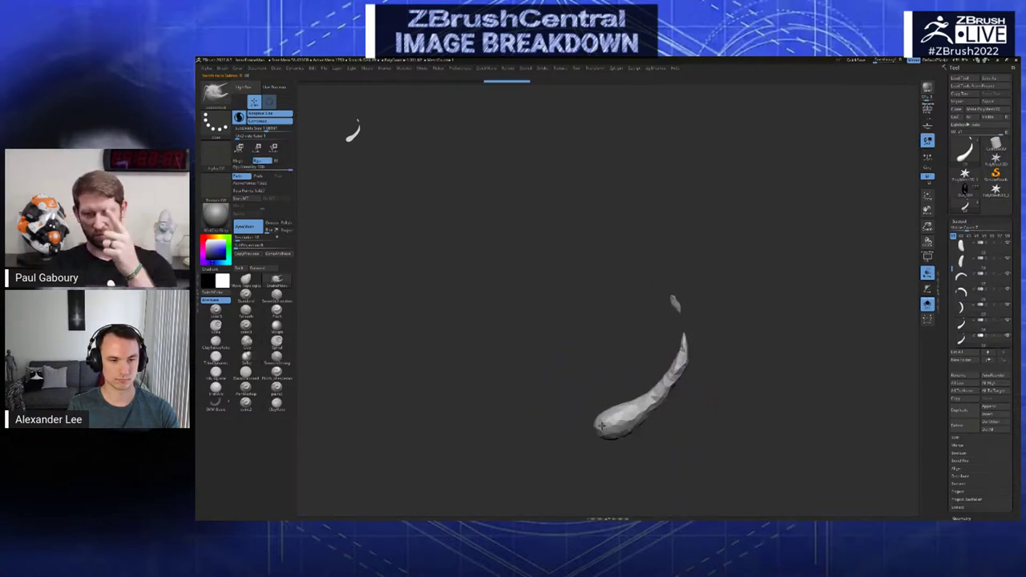
key("ctrl+shift+z")
key("ctrl+shift+z")
- Stretch the ninth frame's bulb further outward and shorten its tail, removing the trailing fragment and checking against the neighbouring frames
key("Down")
key("Up")
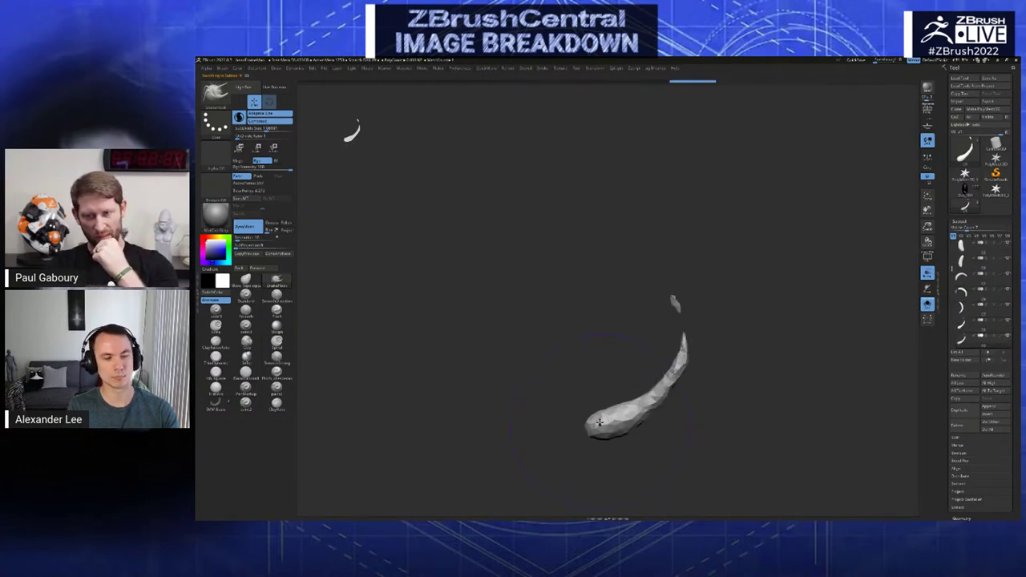
left_click_drag(601, 427, 591, 420)
key("ctrl+shift+z")
key("ctrl+shift+z")
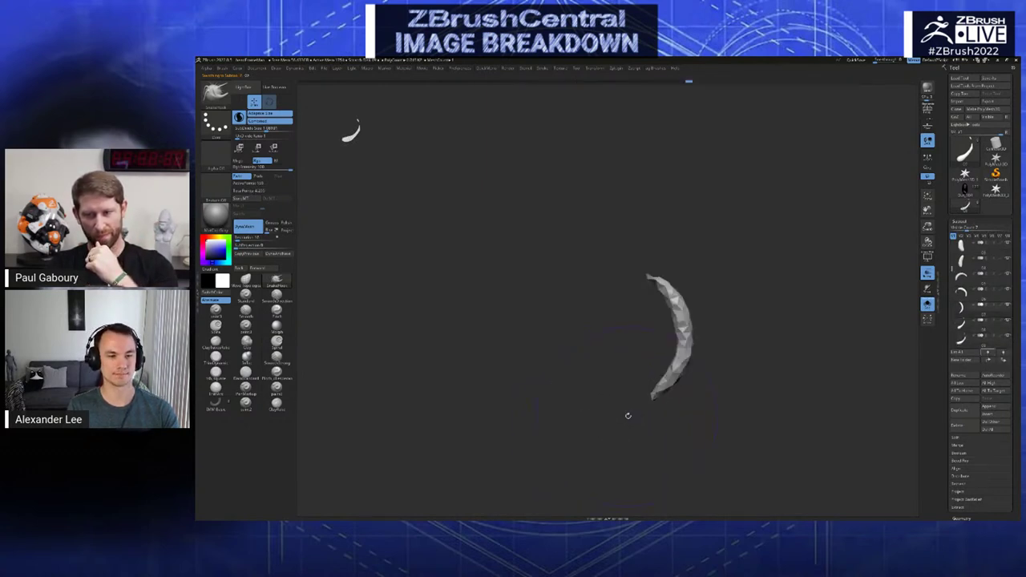
key("ctrl+z")
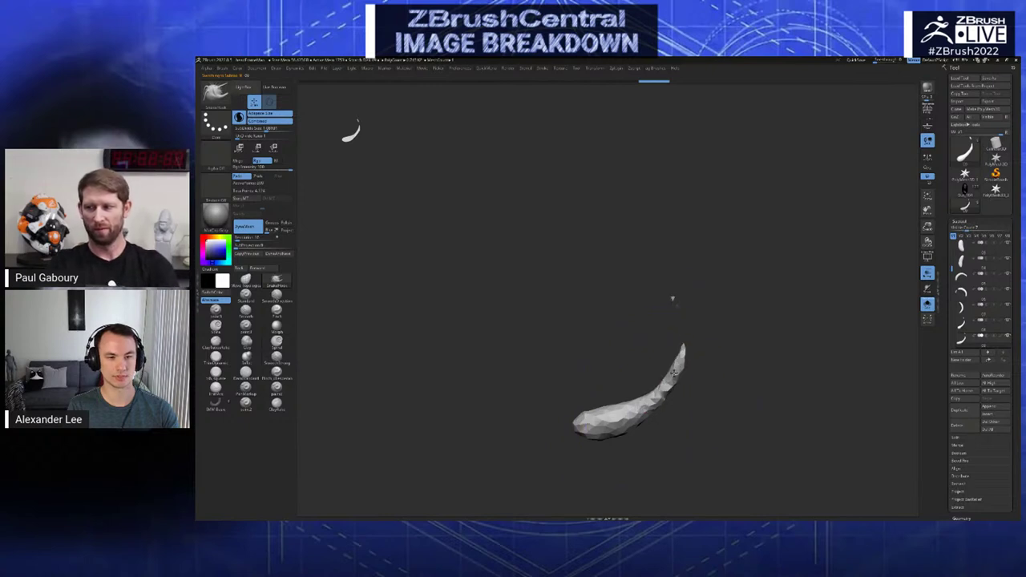
key("ctrl+shift+z")
key("ctrl+shift+z")
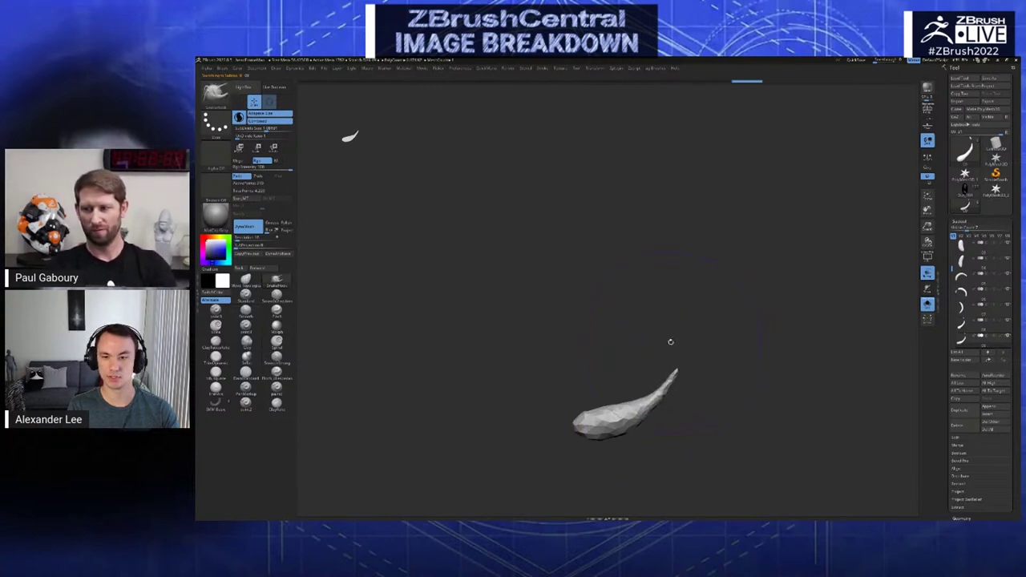
- Compare the ninth frame with the first frame, then switch to the Inflat brush and swell the ninth frame's bulb
key("Up")
key("Up")
key("Down")
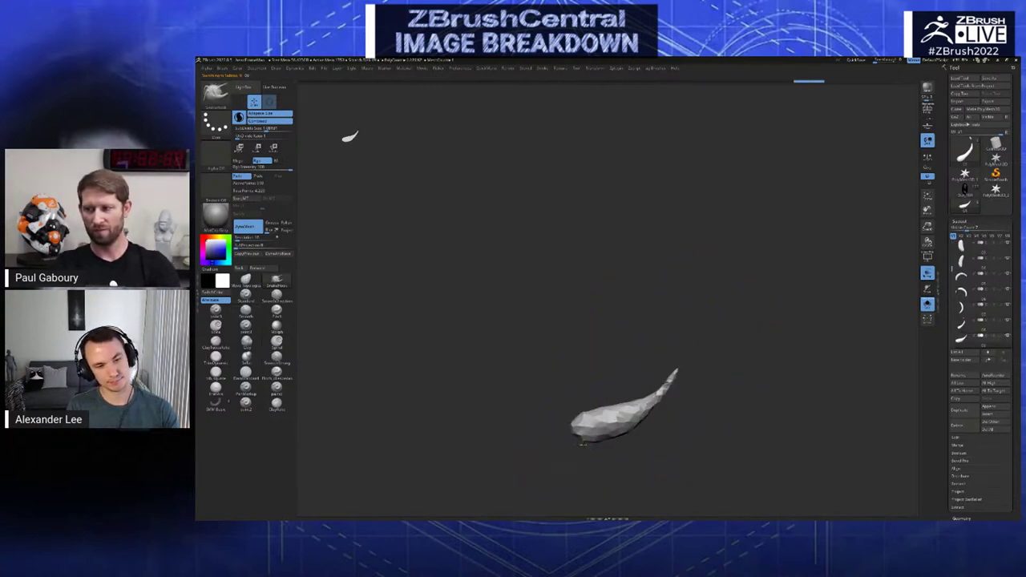
key("ctrl+z")
key("ctrl+shift+z")
key("ctrl+shift+z")
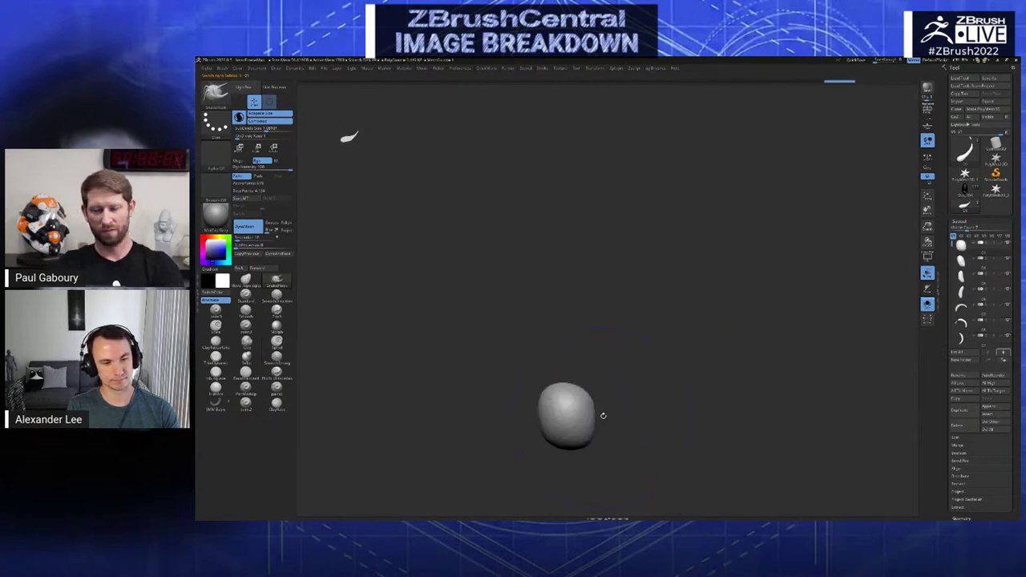
key("ctrl+z")
key("b")
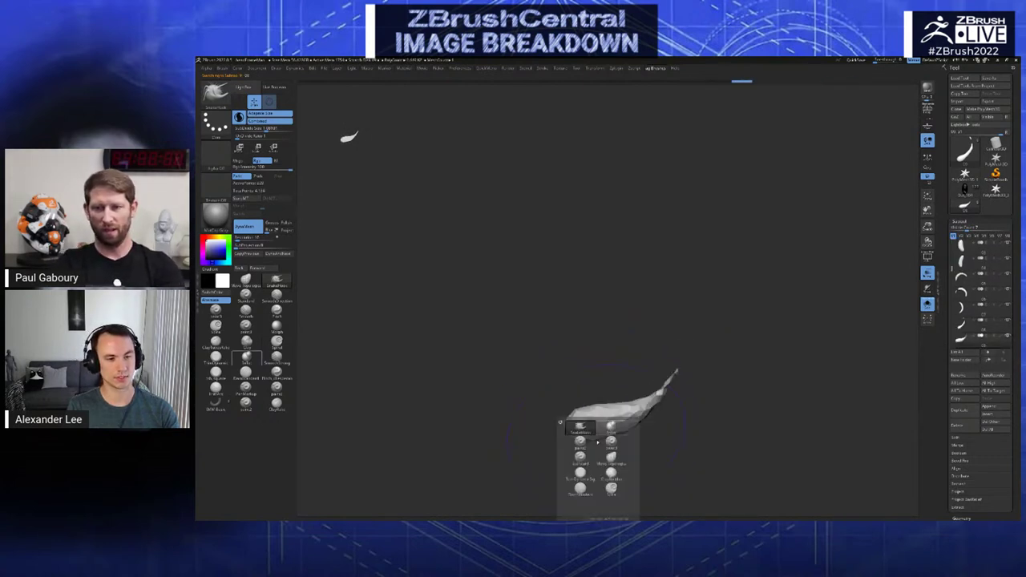
left_click(590, 421)
left_click_drag(590, 421, 592, 420)
key("Up")
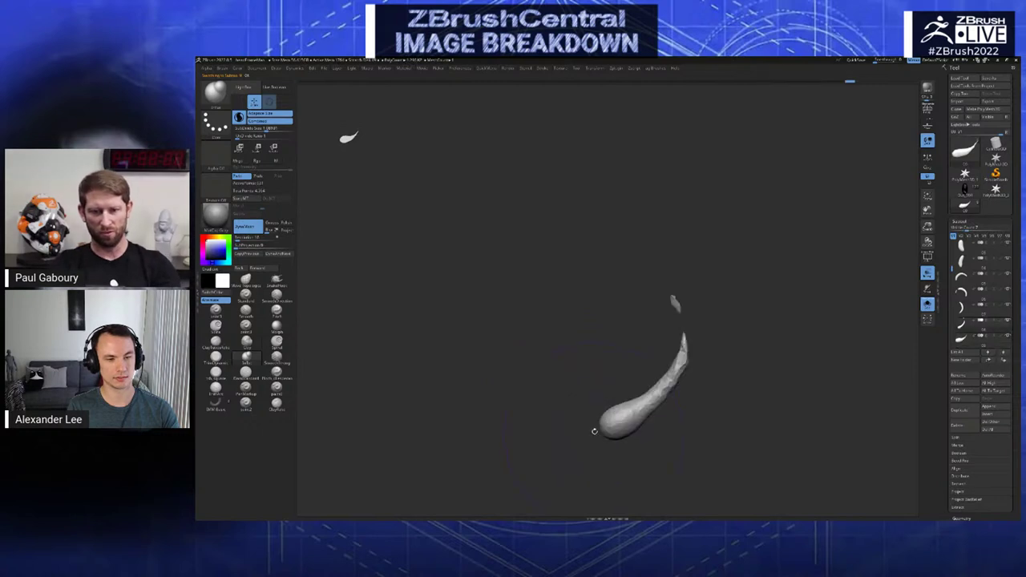
- Flip between the eighth and ninth frames and back through the earlier ones to check the transition into the swollen bulb
key("Down")
key("Down")
key("Up")
key("Up")
key("Down")
key("Down")
key("ctrl+shift+z")
key("ctrl+shift+z")
key("ctrl+shift+z")
key("ctrl+shift+z")
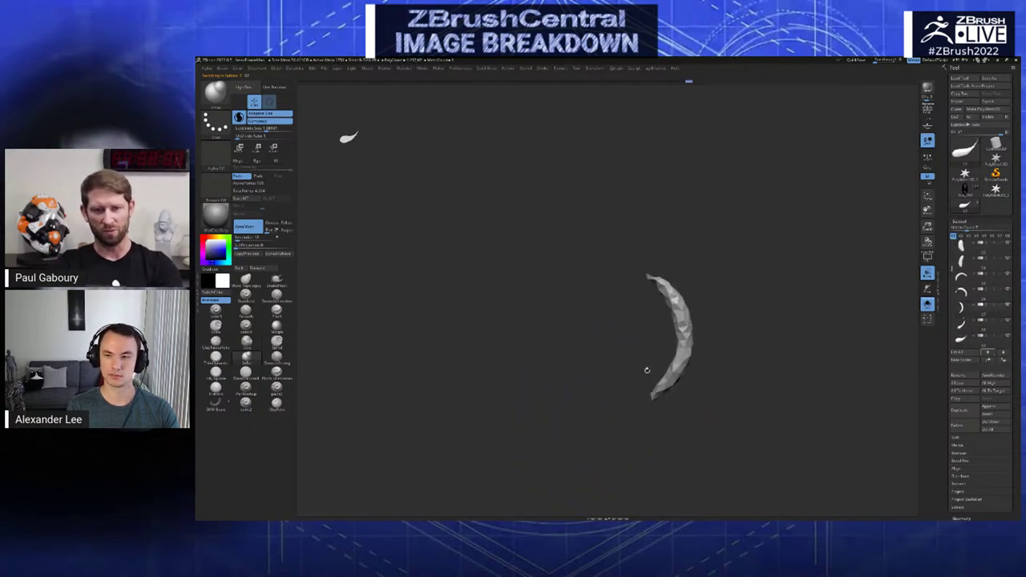
key("ctrl+z")
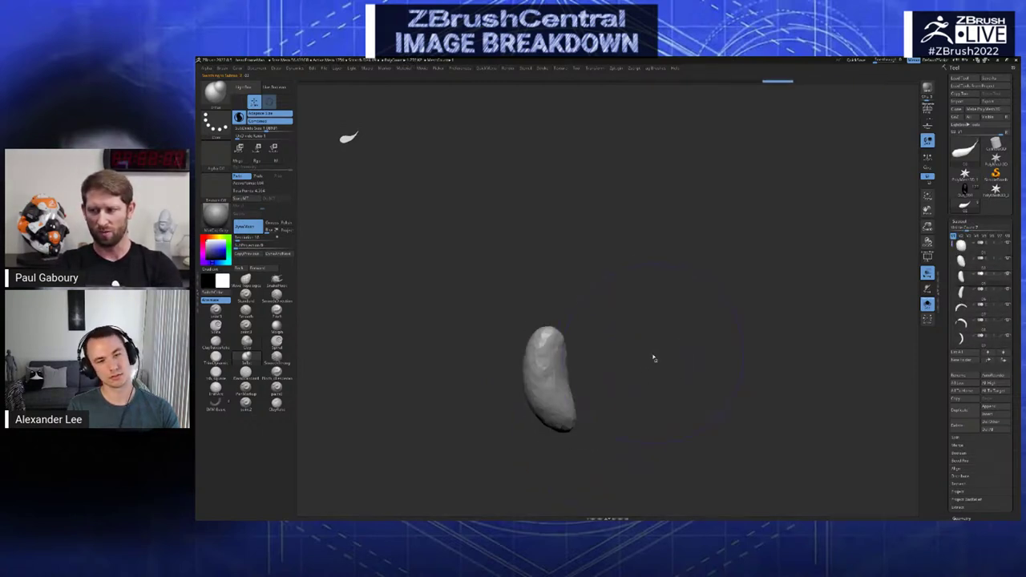
key("ctrl+shift+z")
key("ctrl+z")
key("ctrl+z")
key("ctrl+shift+z")
key("ctrl+shift+z")
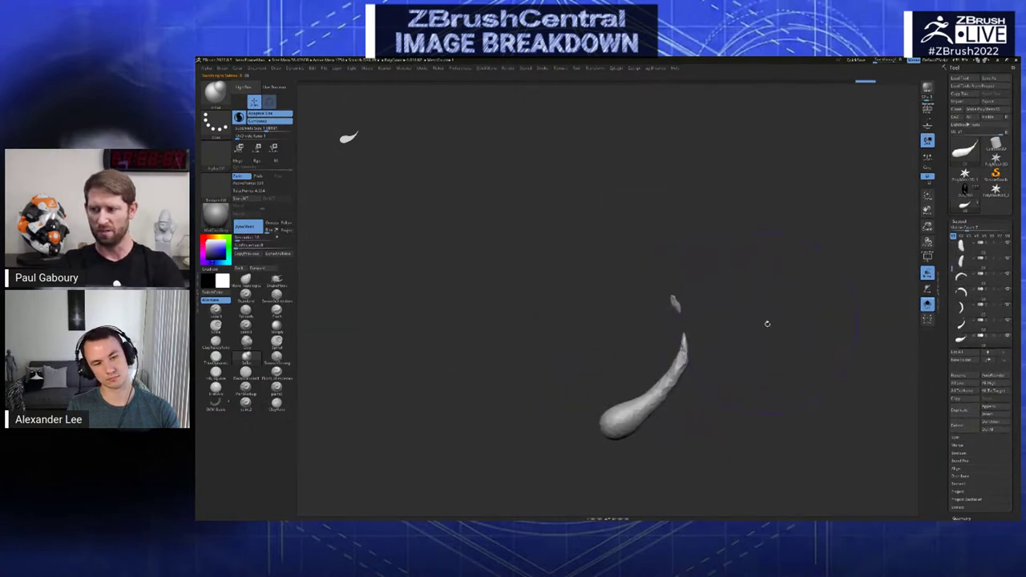
key("ctrl+z")
key("ctrl+shift+z")
key("ctrl+z")
- Step through the sequence from the second frame to the ninth and back to review the full motion
key("Up")
key("Up")
key("Up")
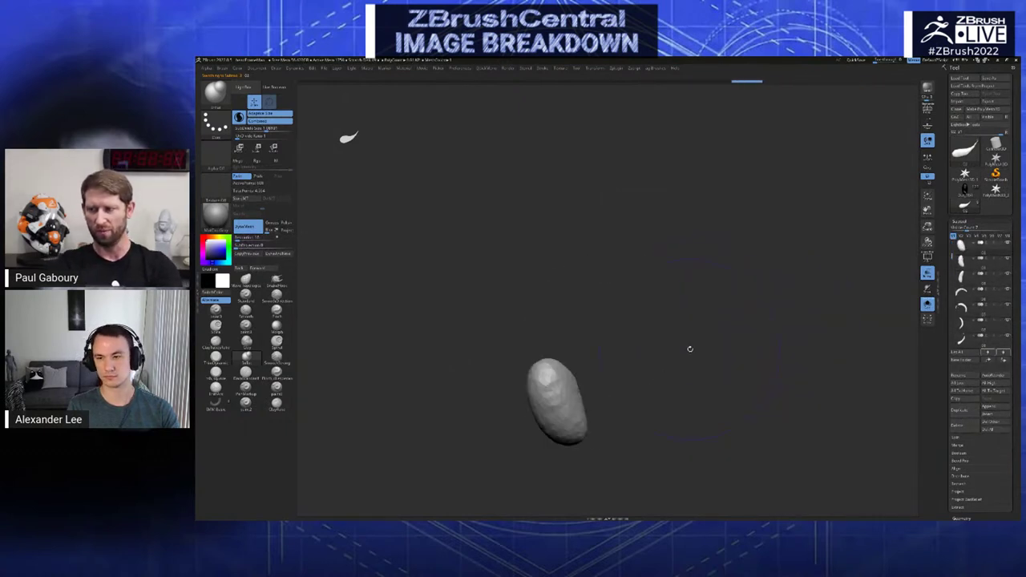
key("Down")
key("Down")
key("Down")
key("Down")
key("Down")
key("Down")
key("Down")
key("Down")
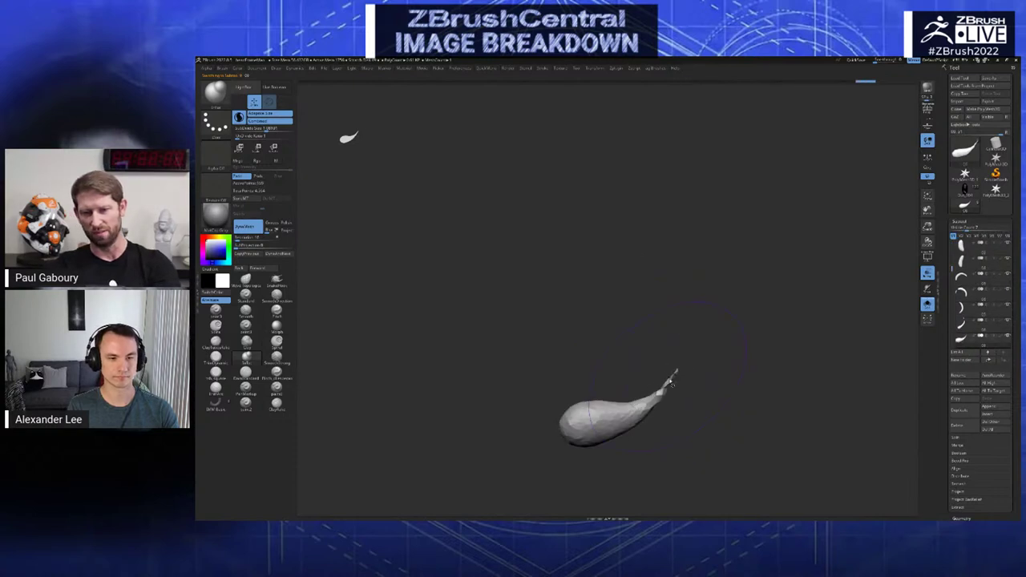
key("Up")
key("Up")
key("Up")
key("Up")
key("Down")
key("Down")
- Go to the fifth frame and select its arched shape as the active subtool
key("ctrl+z")
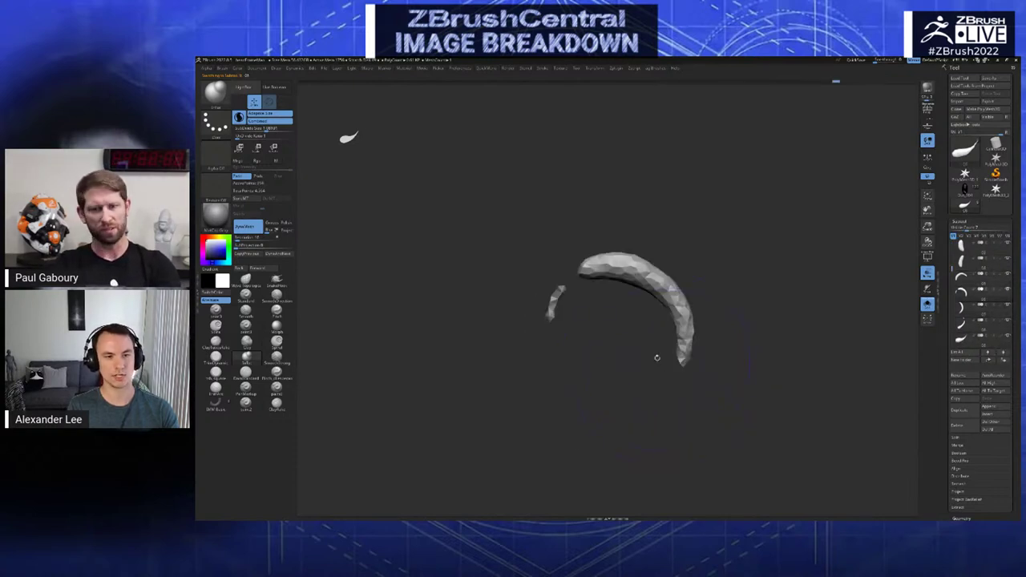
key("ctrl+z")
left_click(590, 287, "alt")
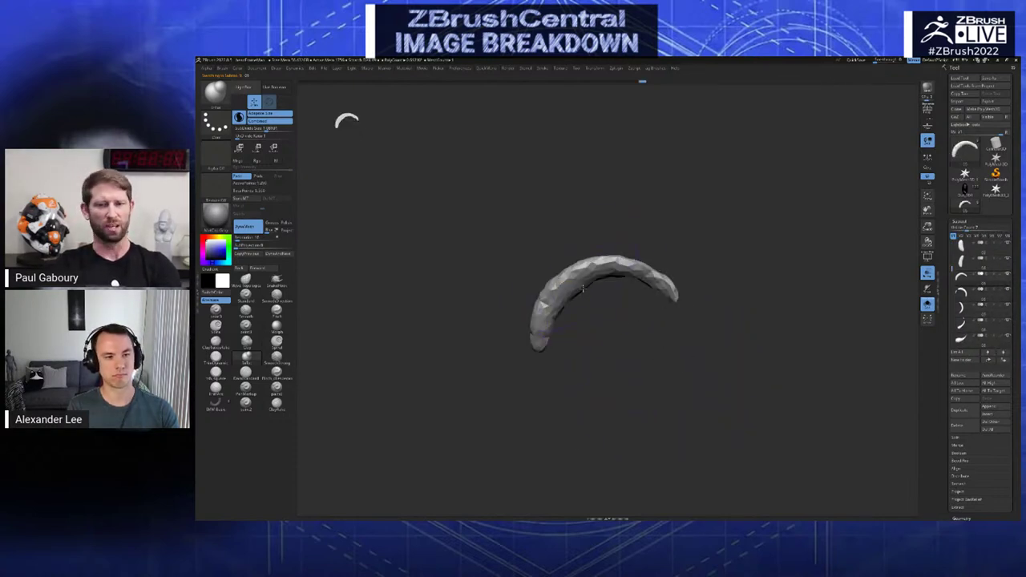
key("ctrl+shift+z")
key("ctrl+shift+z")
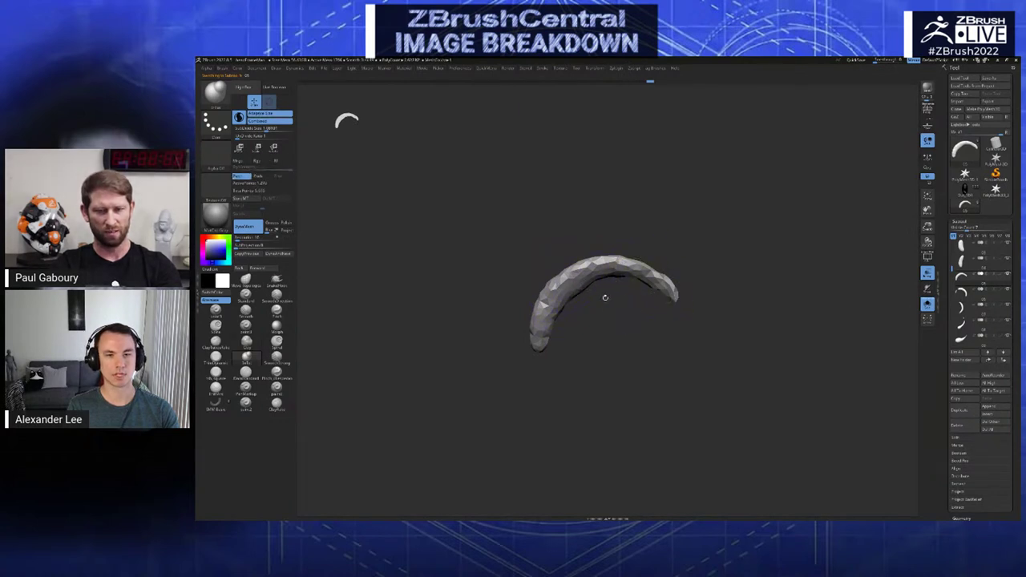
- Review the sequence around its opening frames and on to the eighth frame's bulb
key("ctrl+shift+z")
key("ctrl+shift+z")
key("ctrl+shift+z")
key("ctrl+shift+z")
key("ctrl+shift+z")
key("ctrl+shift+z")
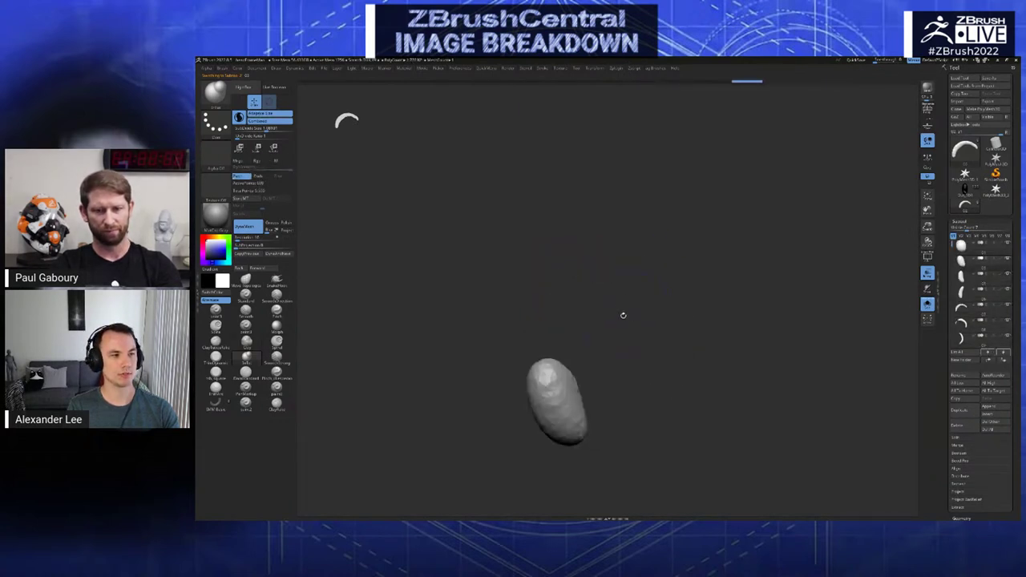
key("ctrl+z")
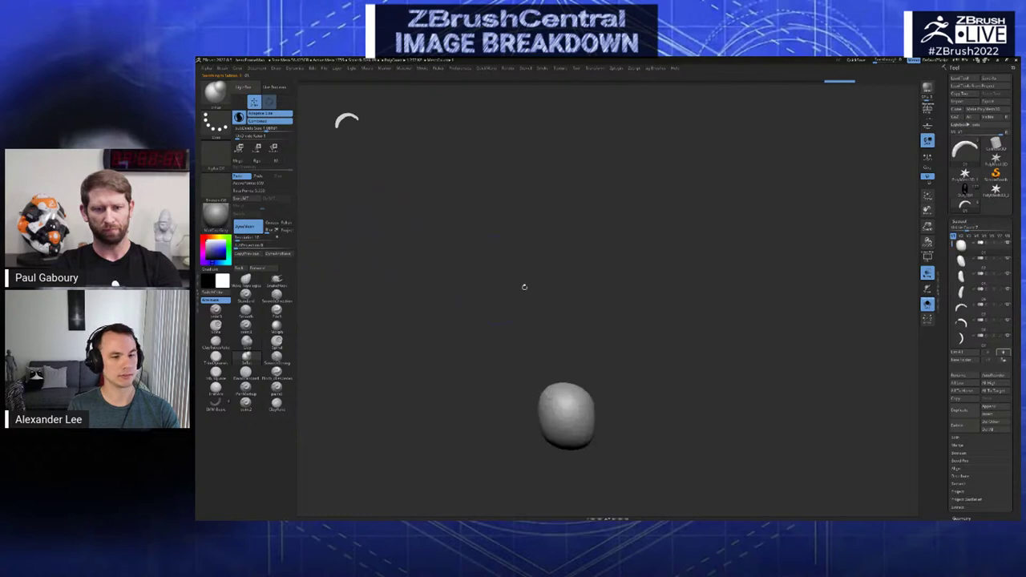
key("ctrl+shift+z")
key("ctrl+shift+z")
key("ctrl+z")
key("ctrl+z")
key("ctrl+z")
key("ctrl+z")
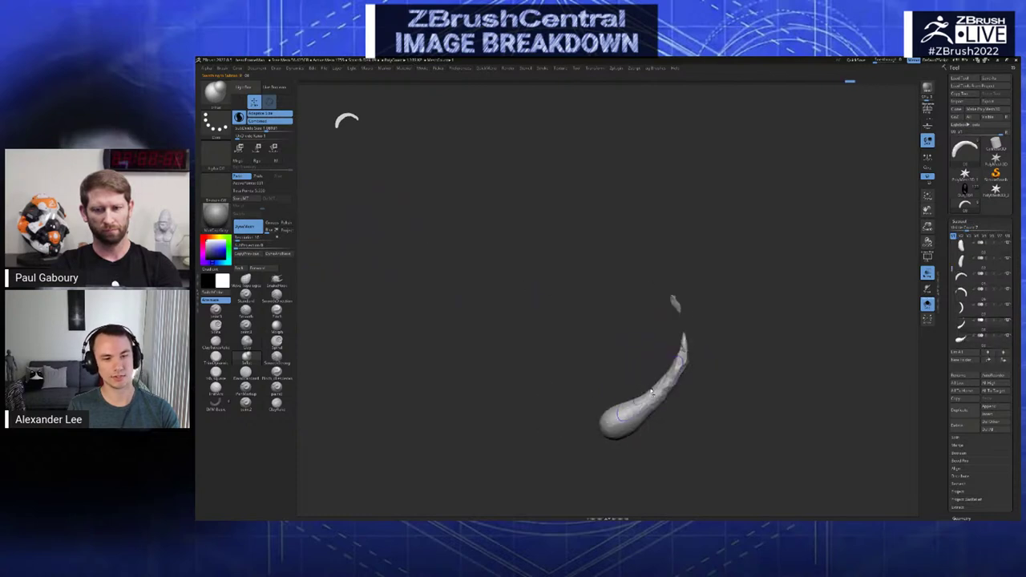
- Alternate between the eighth and ninth frames to examine how the tail follows the bulb
key("ctrl+shift+z")
key("ctrl+shift+z")
key("ctrl+shift+z")
key("ctrl+shift+z")
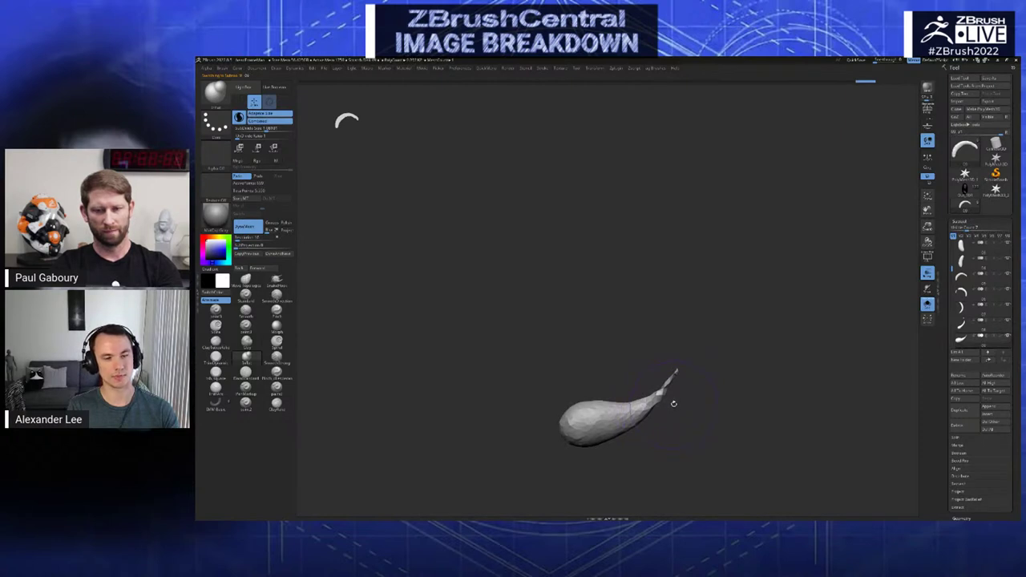
key("ctrl+z")
key("ctrl+z")
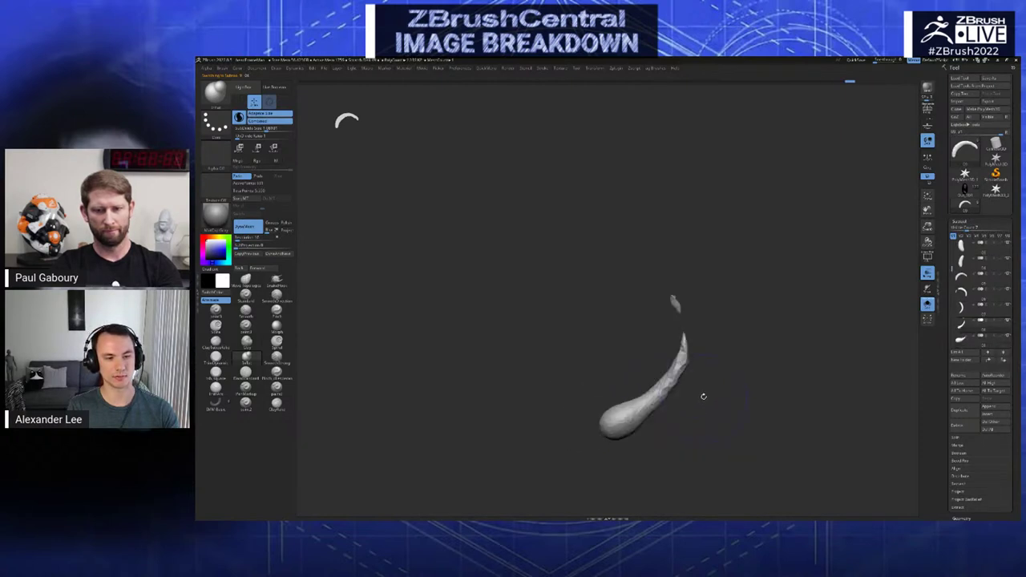
key("ctrl+shift+z")
key("ctrl+shift+z")
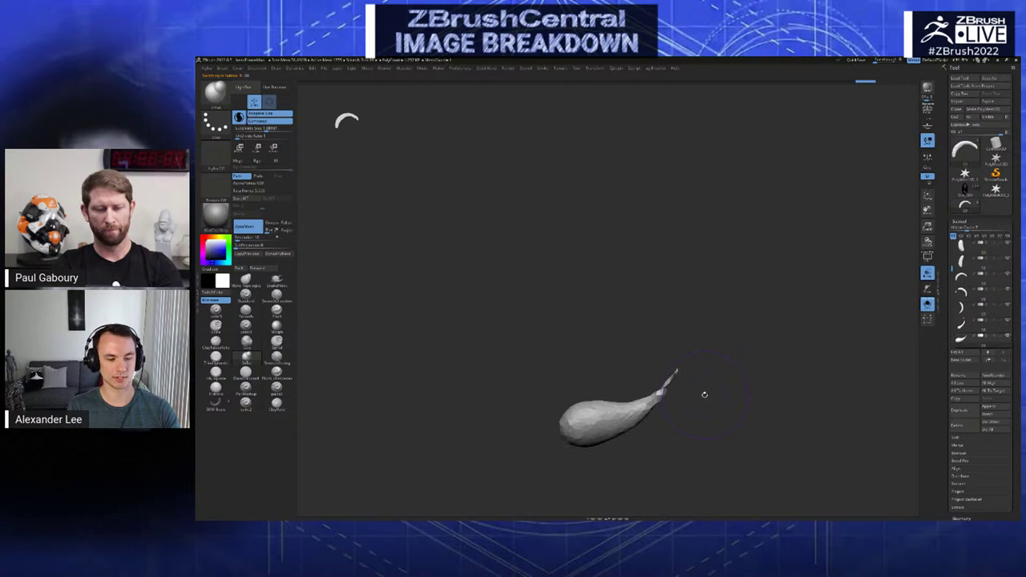
- Flip between the ninth frame, its preceding frame and the first frame to examine the end of the motion
key("ctrl+z")
key("ctrl+shift+z")
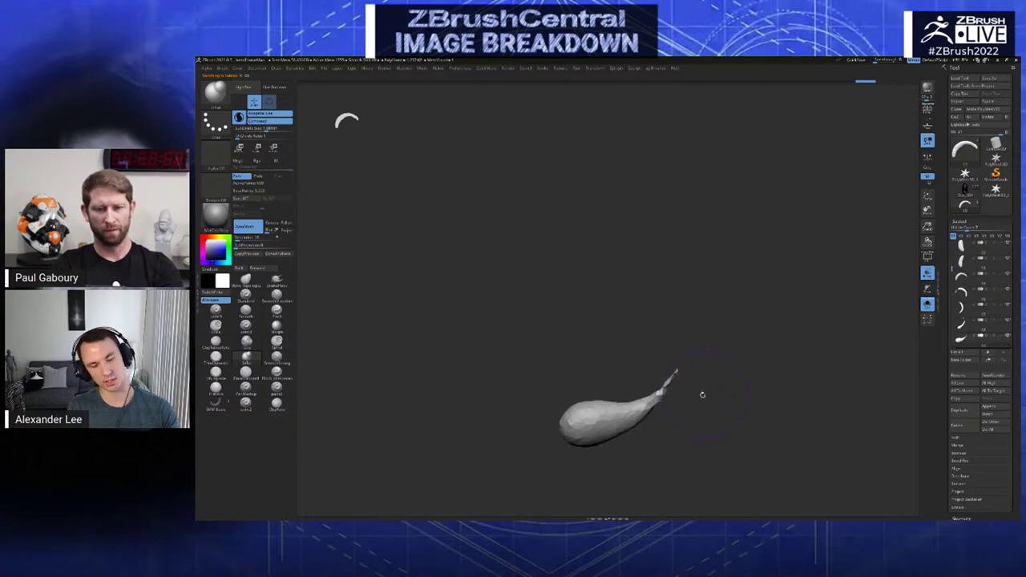
key("ctrl+z")
key("ctrl+shift+z")
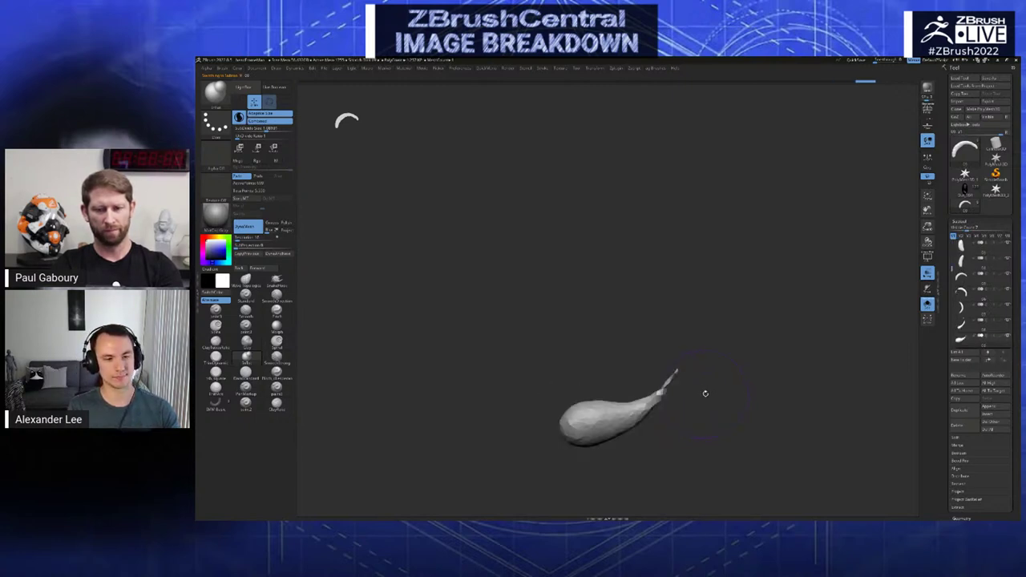
key("ctrl+z")
key("ctrl+z")
key("ctrl+z")
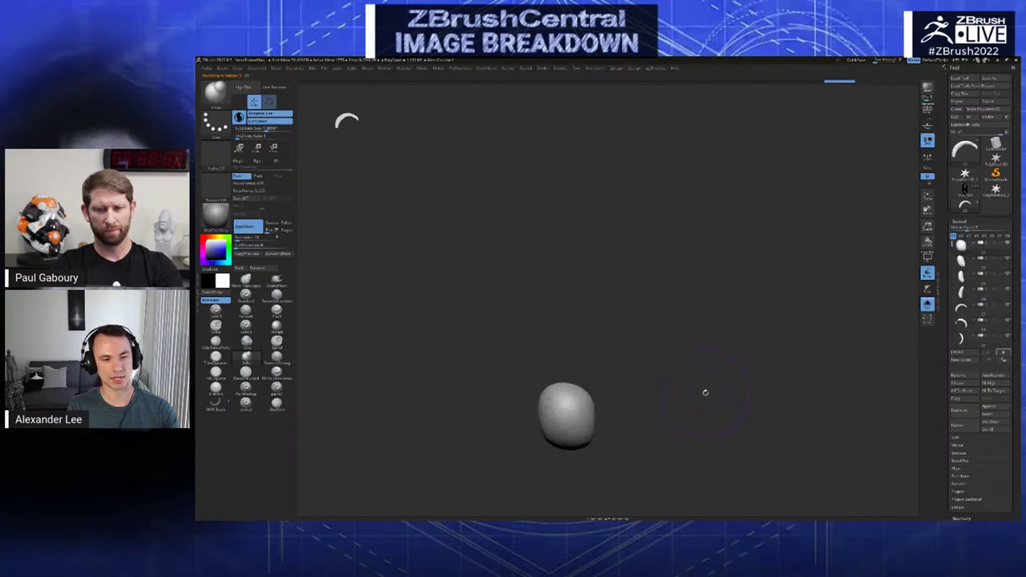
key("ctrl+shift+z")
key("ctrl+shift+z")
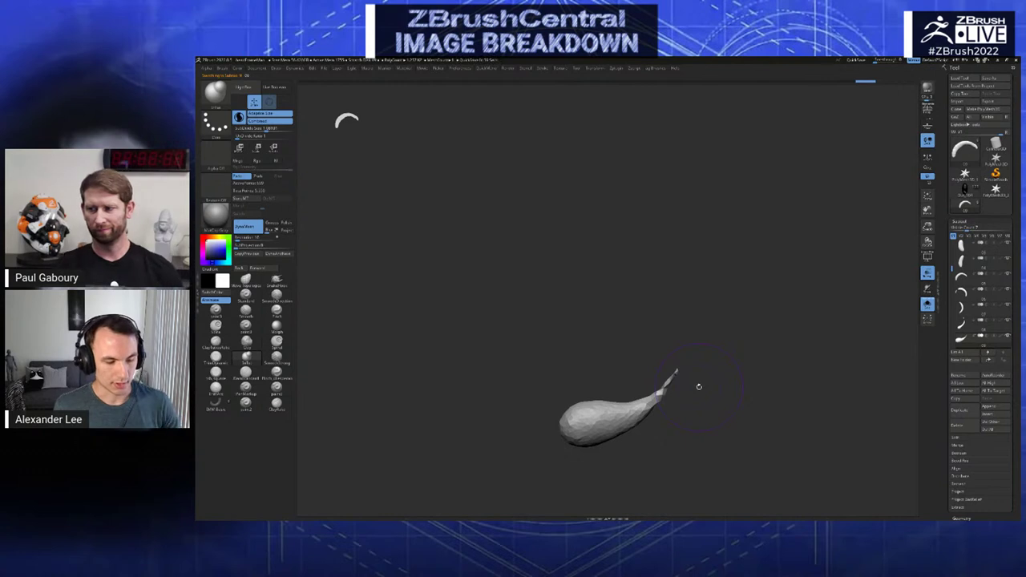
key("ctrl+z")
key("ctrl+shift+z")
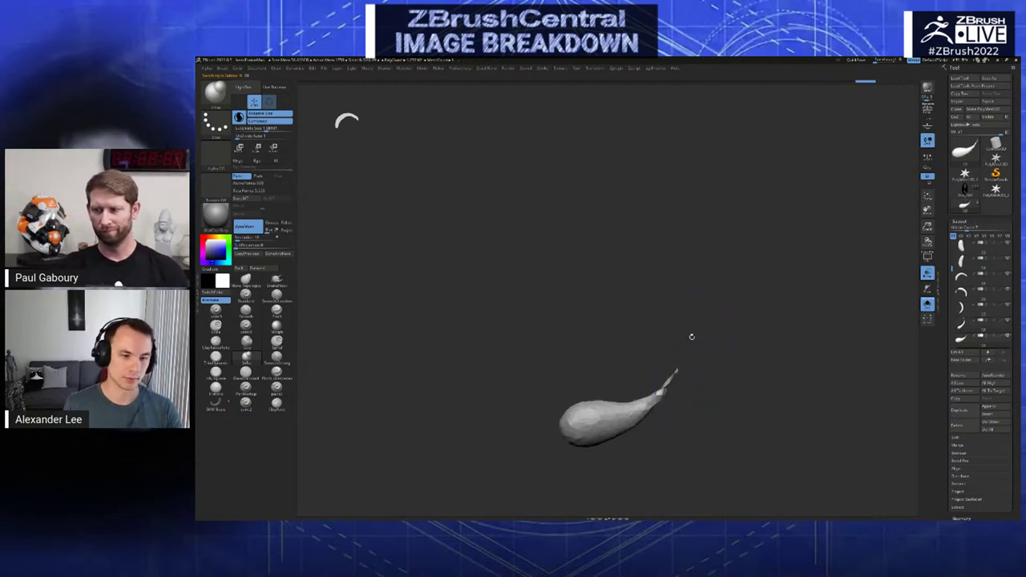
- Flip repeatedly between the ninth frame's teardrop and the first frame's round blob to examine how the sequence loops
key("ctrl+z")
key("ctrl+shift+z")
key("ctrl+z")
key("ctrl+z")
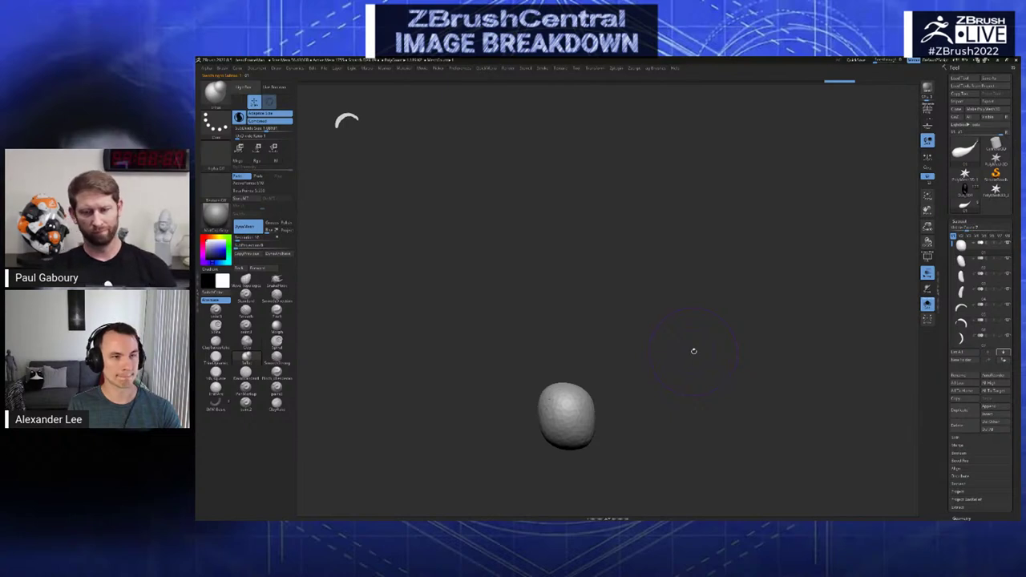
key("ctrl+shift+z")
key("ctrl+z")
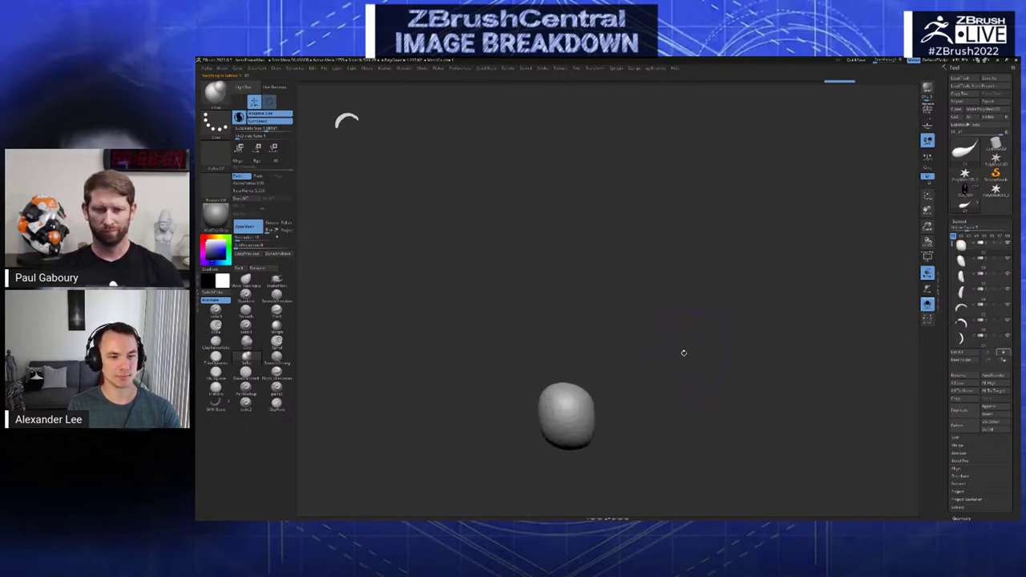
key("ctrl+shift+z")
key("ctrl+shift+z")
key("Down")
key("Up")
key("Up")
key("Down")
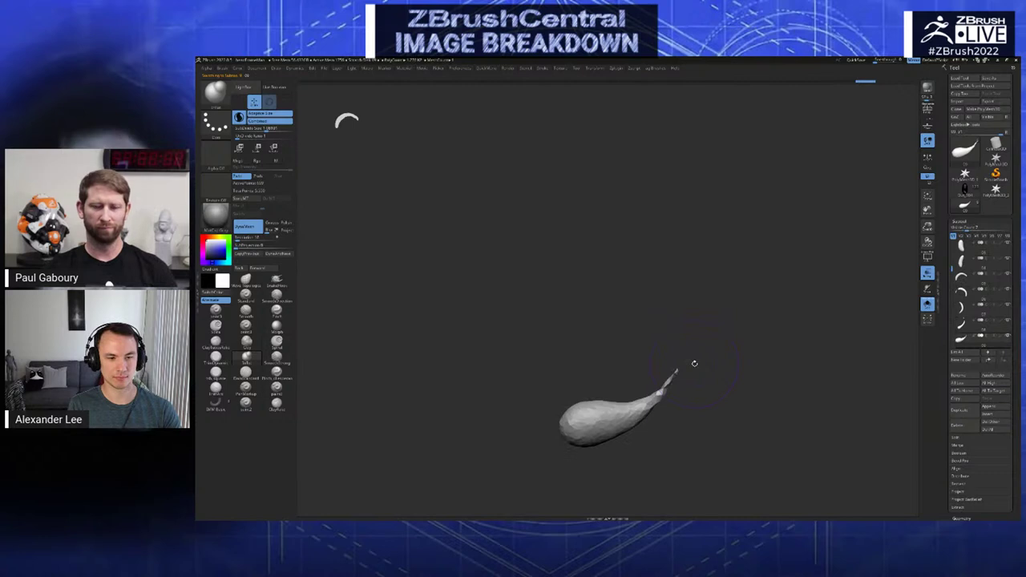
key("Down")
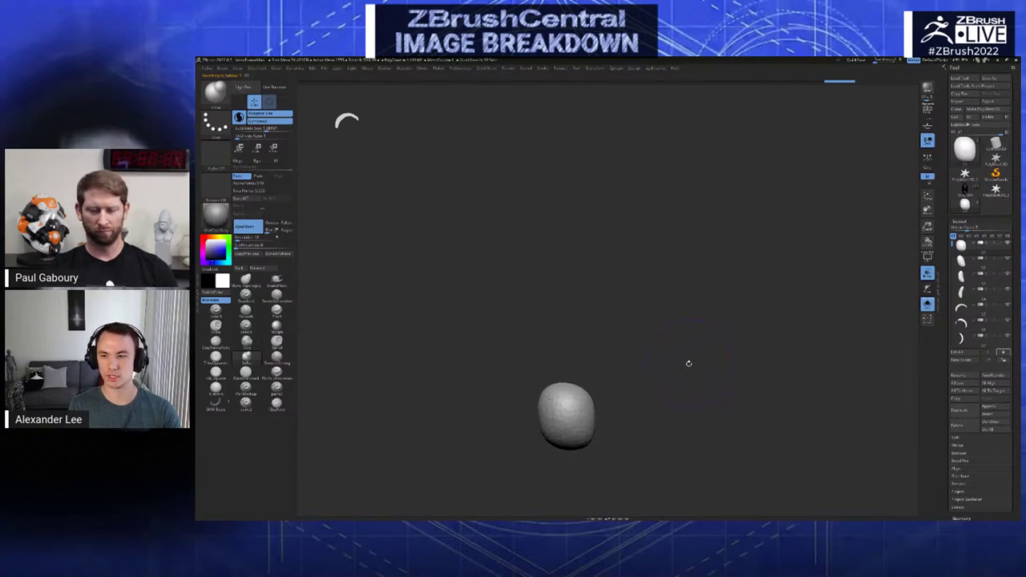
key("ctrl+shift+z")
key("ctrl+z")
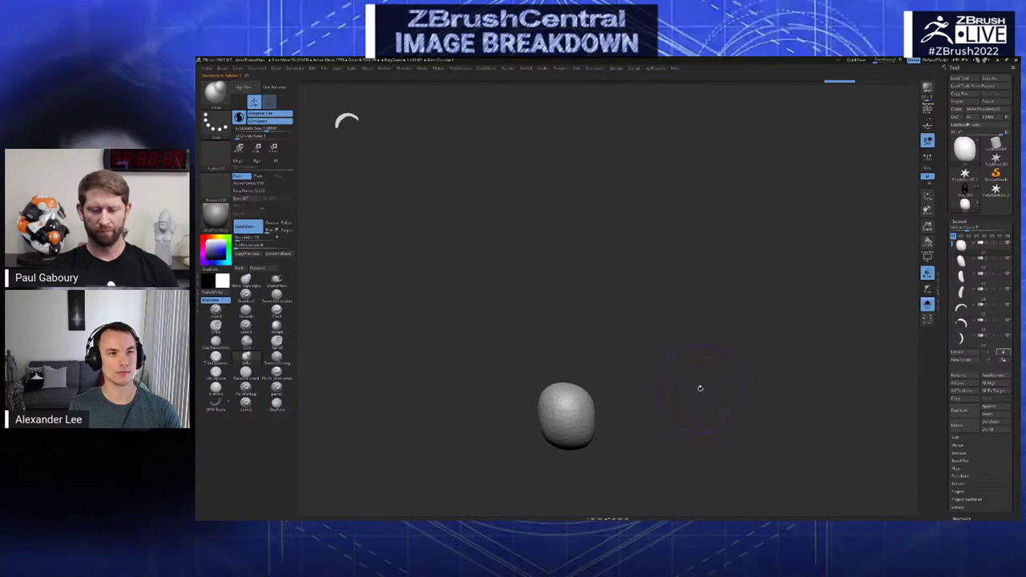
left_click_drag(700, 391, 637, 408)
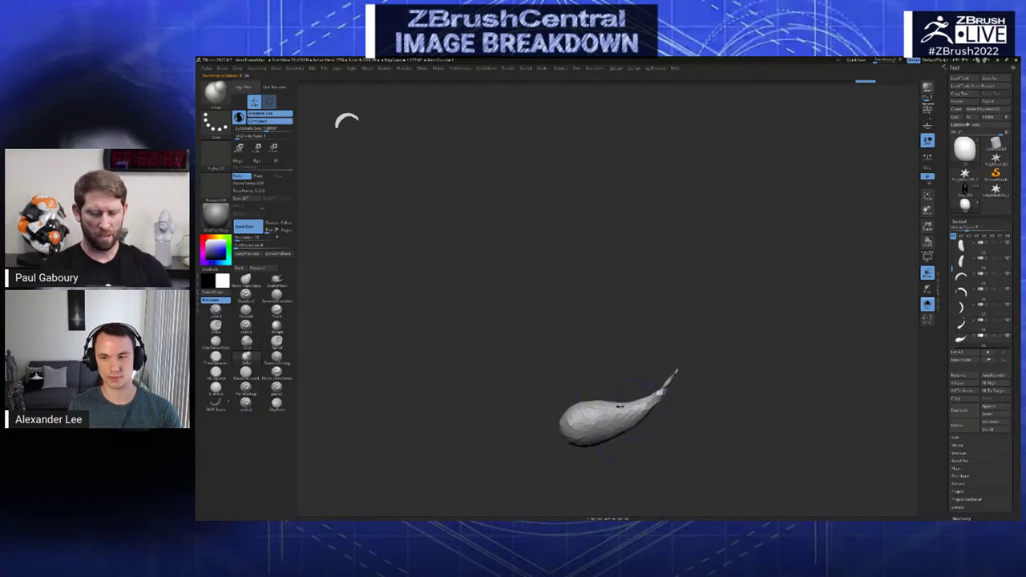
- Switch between the ninth frame and the eighth frame's curved shape to compare their bulbs and tails
key("Down")
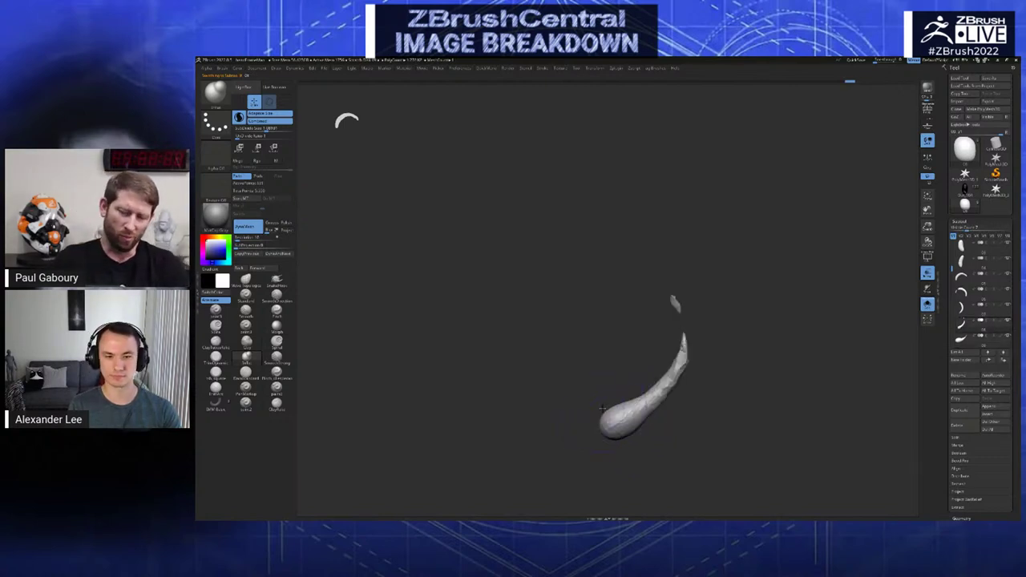
key("Up")
key("Up")
key("Down")
key("Up")
key("Up")
key("Up")
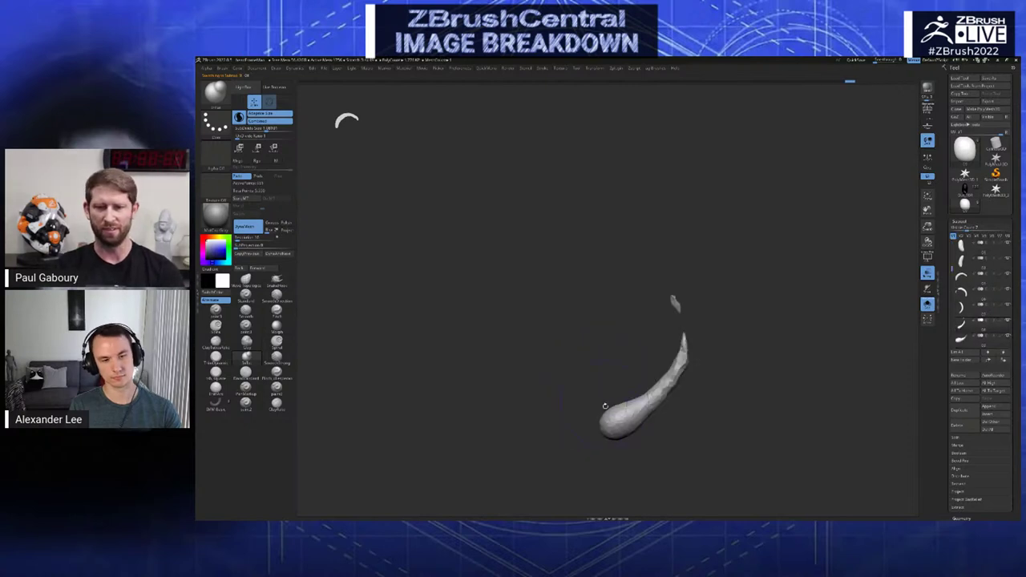
key("Down")
- Turn off Sculptris Pro and try pulling the eighth frame's shape with the Snake Hook brush
key("space")
left_click(664, 384)
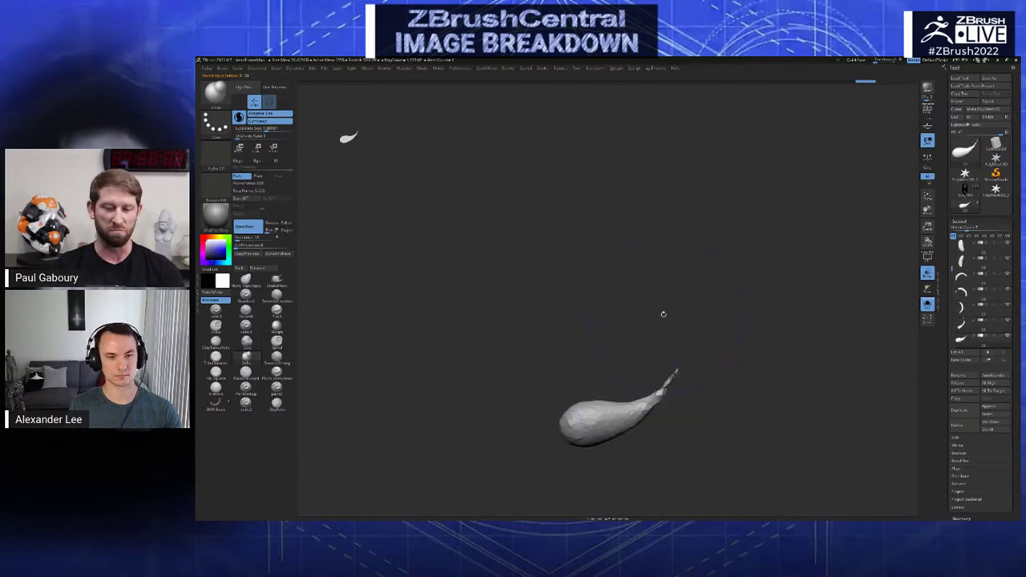
key("space")
left_click(685, 304)
key("ctrl+z")
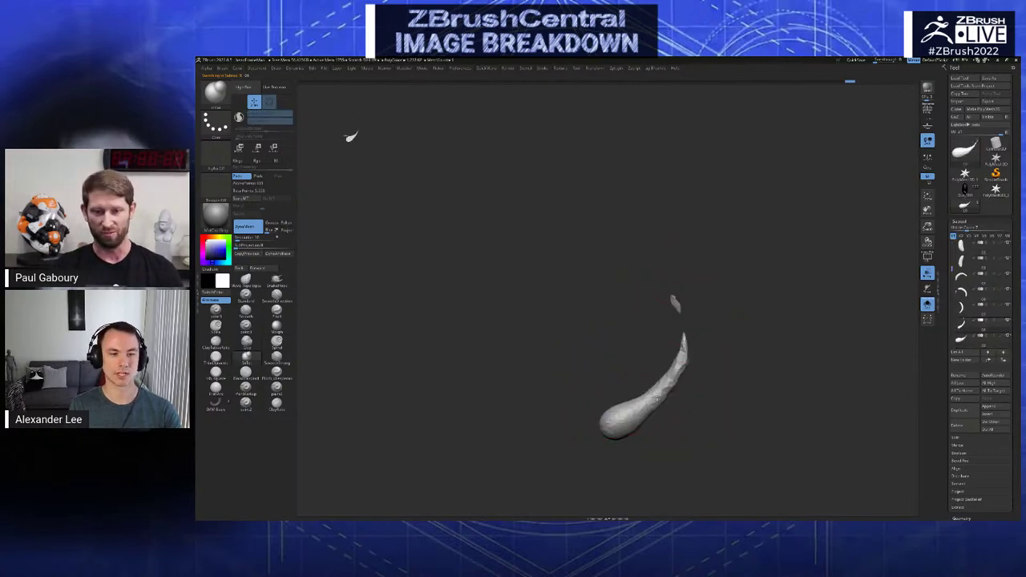
key("b")
left_click(639, 408)
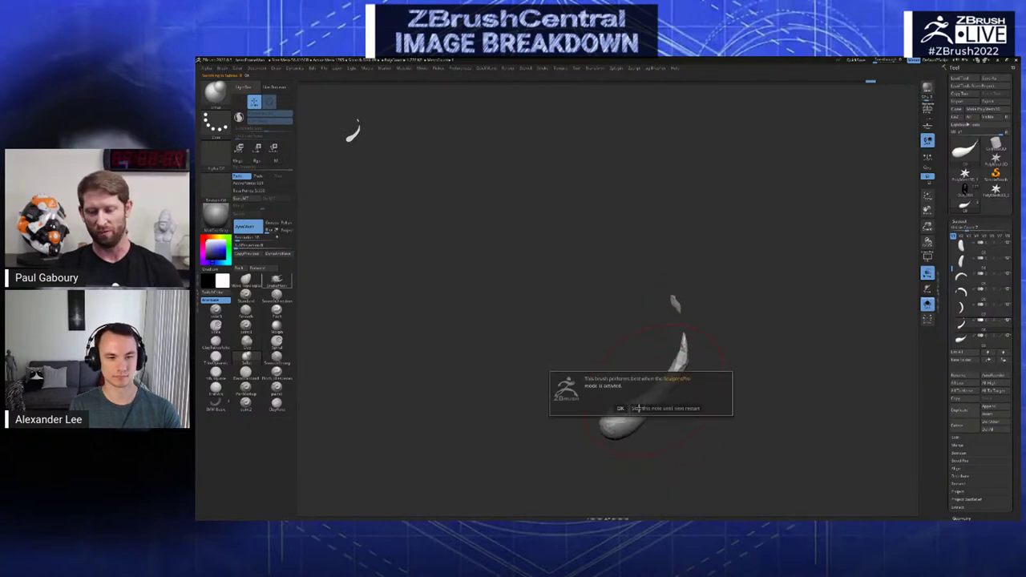
left_click(639, 409)
mouse_move(654, 397)
left_mouse_down()
mouse_move(665, 388)
mouse_move(603, 419)
left_mouse_up()
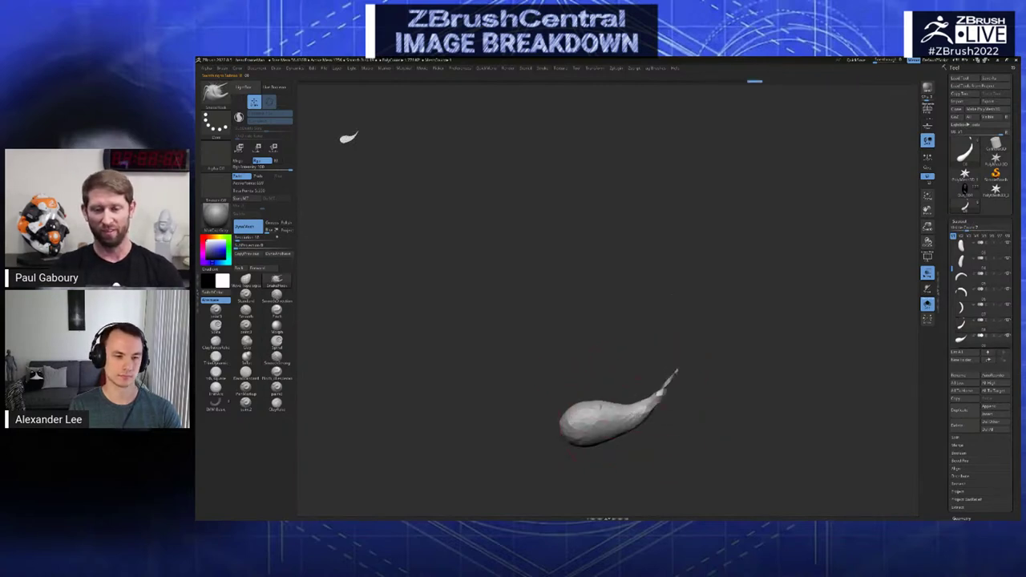
- Step forward and backward through the whole sequence of frames to review the overall motion
key("Down")
key("Down")
key("Down")
key("Down")
key("Down")
key("Down")
key("Down")
key("Down")
key("Down")
key("Down")
key("Down")
key("Down")
key("Down")
key("Down")
key("Down")
key("Down")
key("Down")
key("Down")
key("Down")
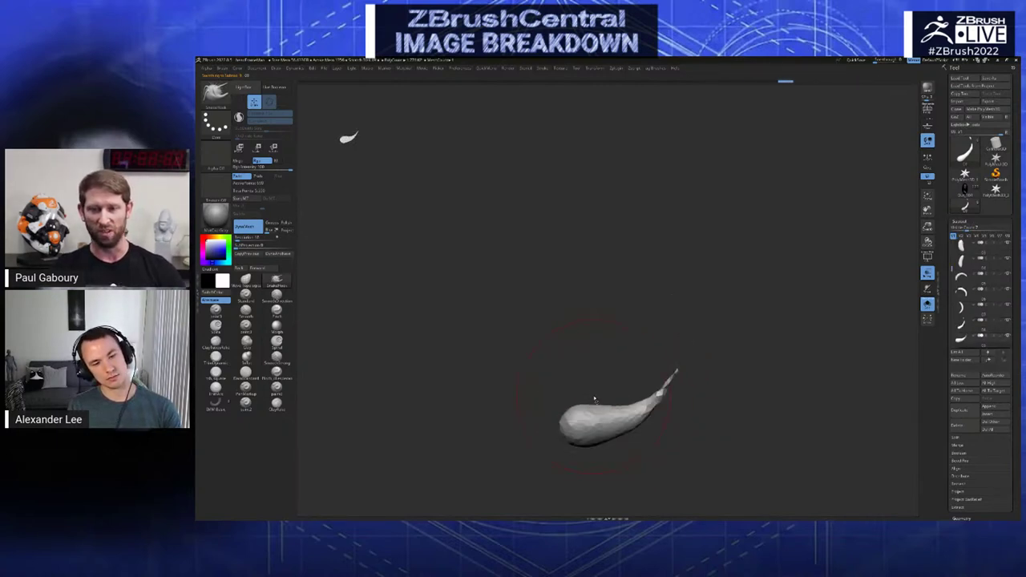
key("Up")
key("Up")
key("Up")
key("Up")
key("Up")
key("Up")
key("Up")
key("Up")
key("Up")
key("Up")
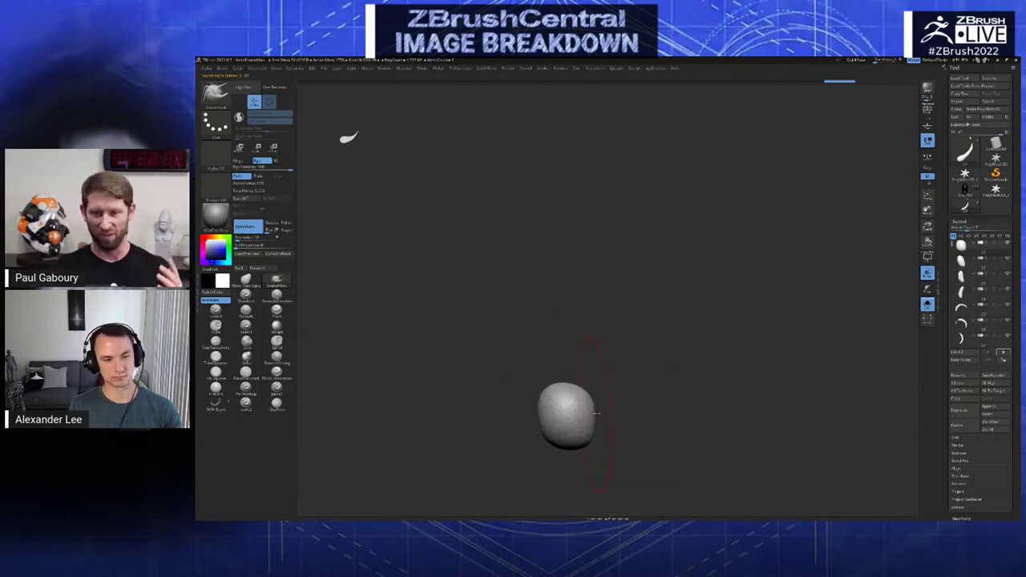
- On the ninth frame, return to the previous sculpting brush and turn Sculptris Pro on
key("space")
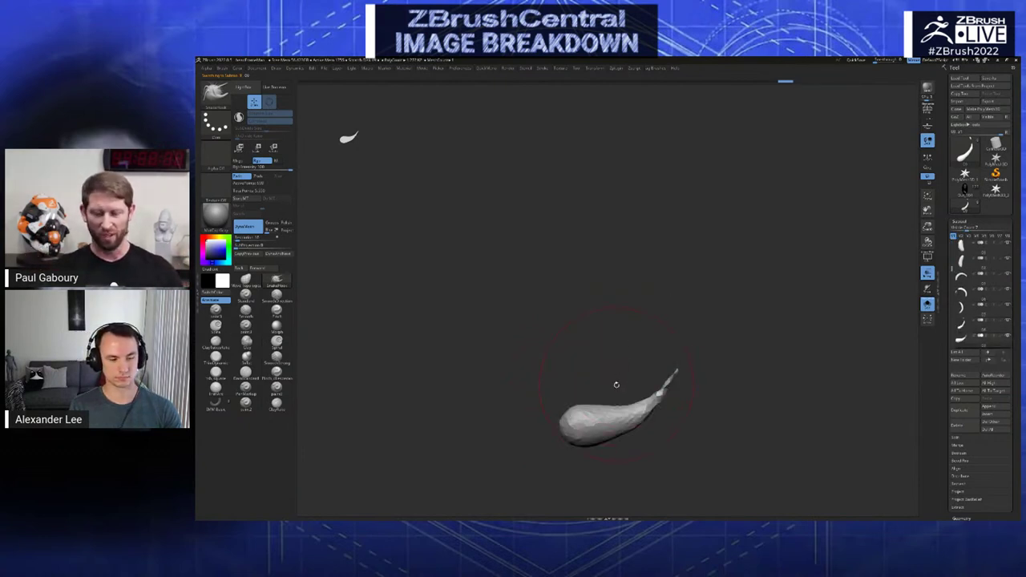
key("space")
left_click(628, 388)
key("space")
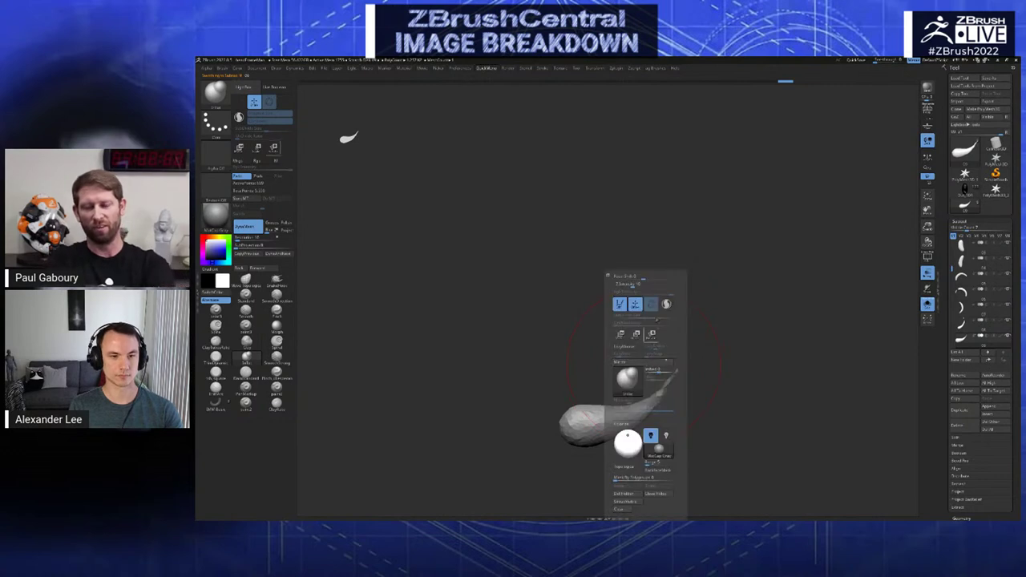
left_click(667, 303)
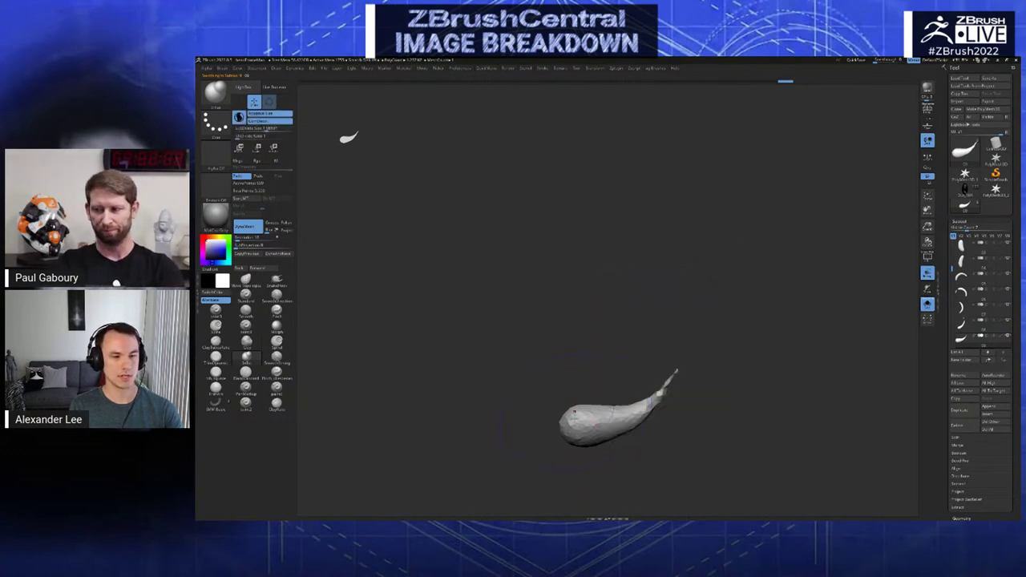
- Smooth and round the bulb of the ninth frame's teardrop
key("ctrl+shift+z")
key("ctrl+shift+z")
key("ctrl+shift+z")
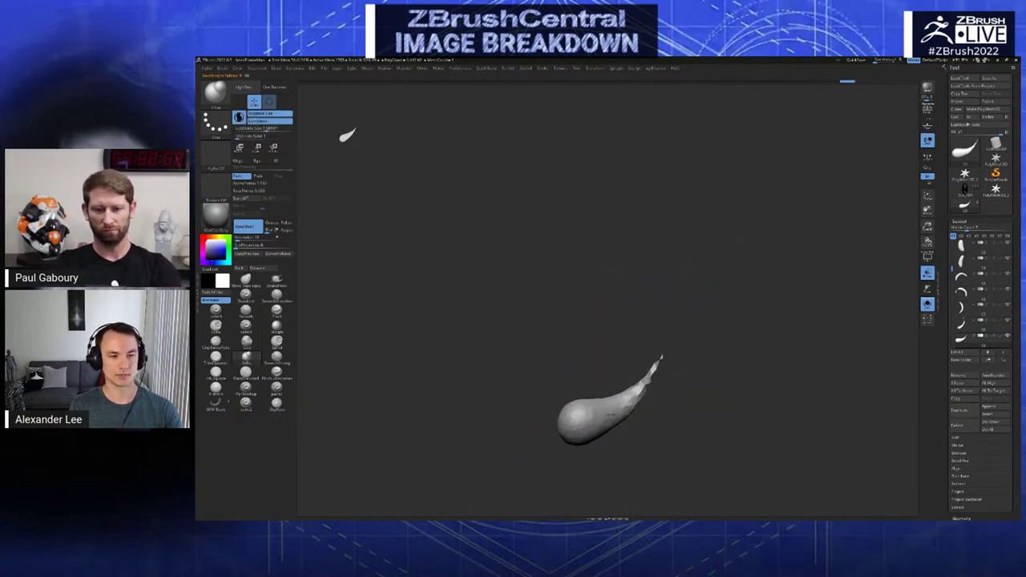
key("ctrl+shift+z")
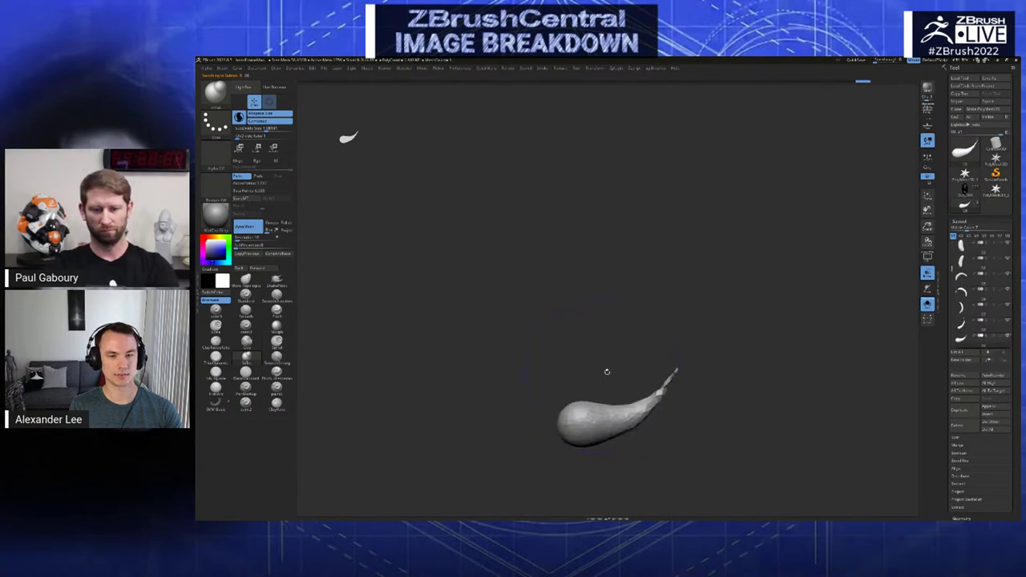
- Step back from the ninth frame to the opening frames and forward again to examine the reshaped bulb in motion
key("Up")
key("Down")
key("Up")
key("Up")
key("Up")
key("Up")
key("Up")
key("Up")
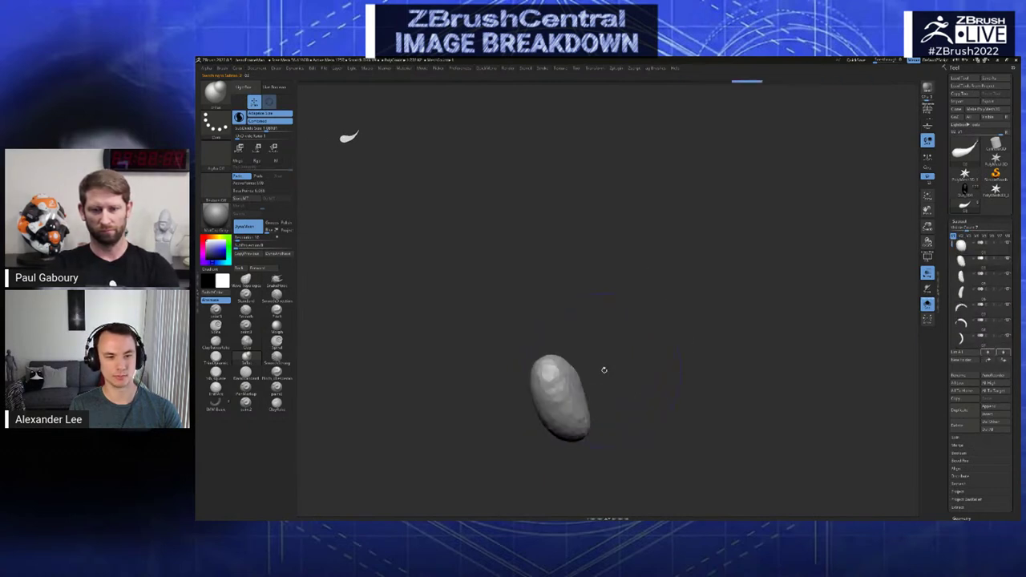
key("Down")
key("Down")
key("Down")
key("Down")
key("Down")
key("Down")
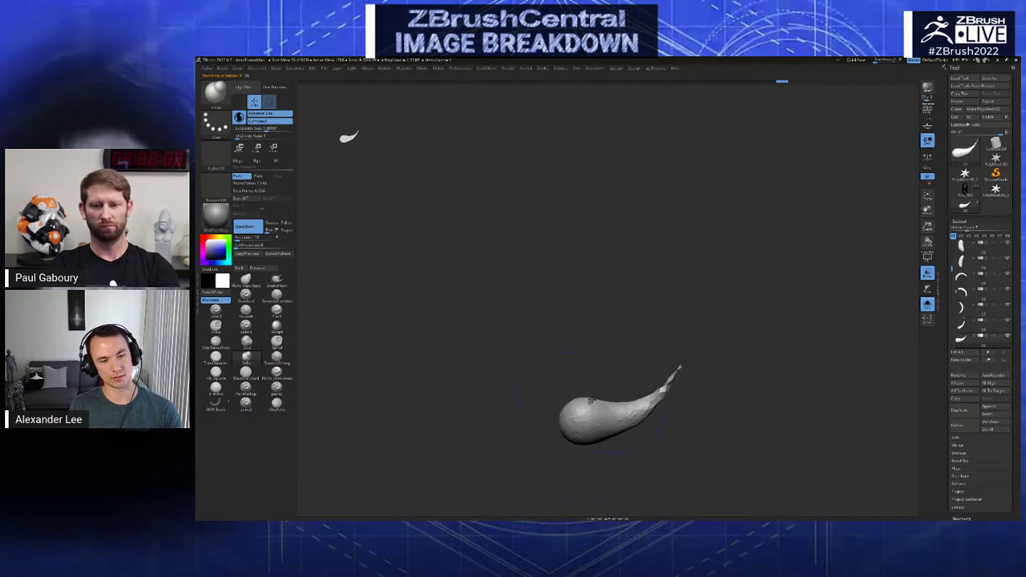
- Round out the ninth frame's bulb and shorten its thin tail, comparing the shape with the neighbouring frames
left_click_drag(602, 434, 574, 407)
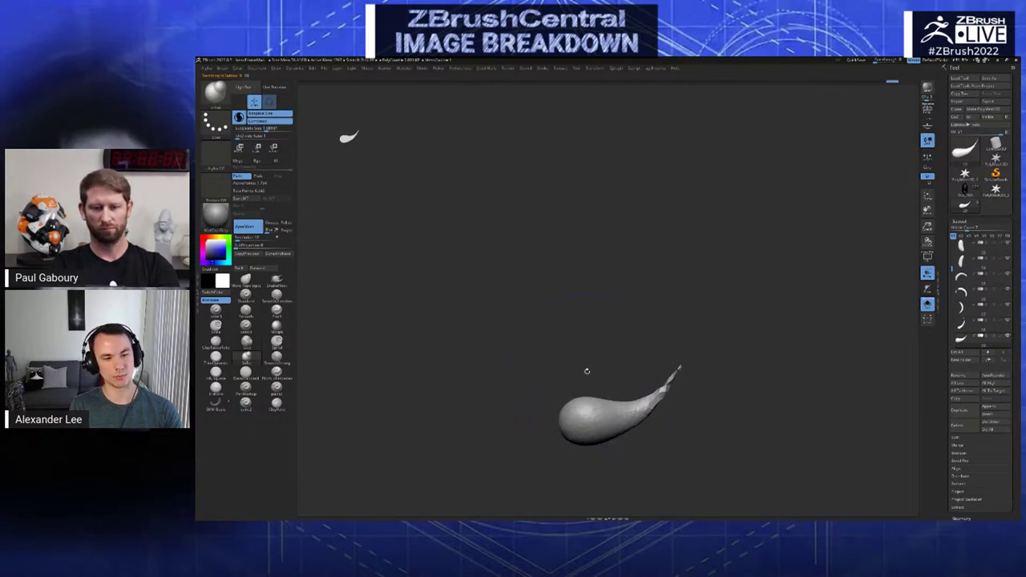
key("Down")
key("Up")
key("Up")
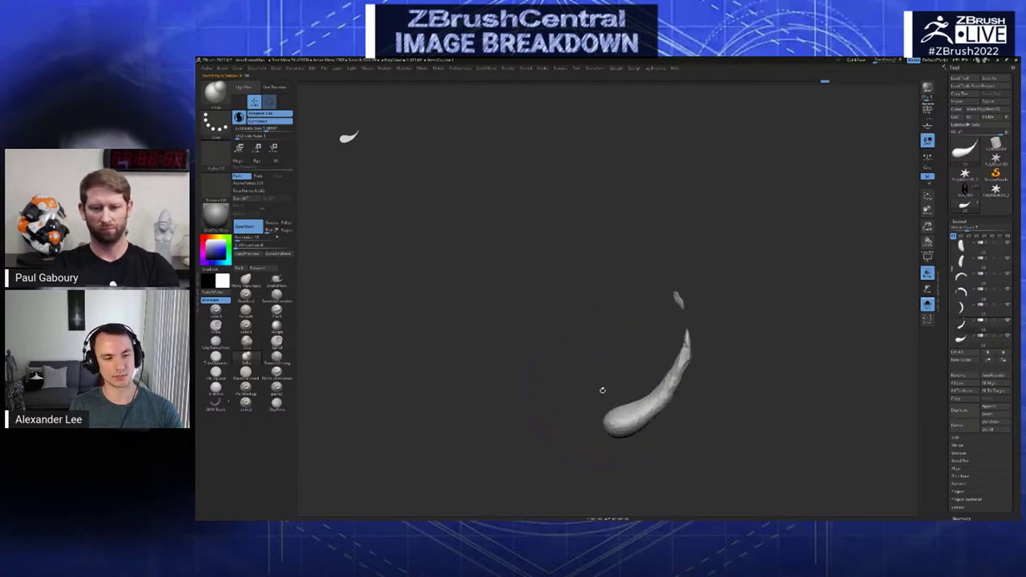
key("Down")
key("Down")
key("Up")
mouse_move(639, 399)
left_mouse_down()
mouse_move(659, 385)
mouse_move(646, 392)
mouse_move(666, 356)
mouse_move(777, 344)
mouse_move(837, 397)
mouse_move(799, 383)
mouse_move(799, 394)
mouse_move(799, 382)
mouse_move(714, 377)
mouse_move(655, 424)
mouse_move(542, 419)
left_mouse_up()
key("shift")
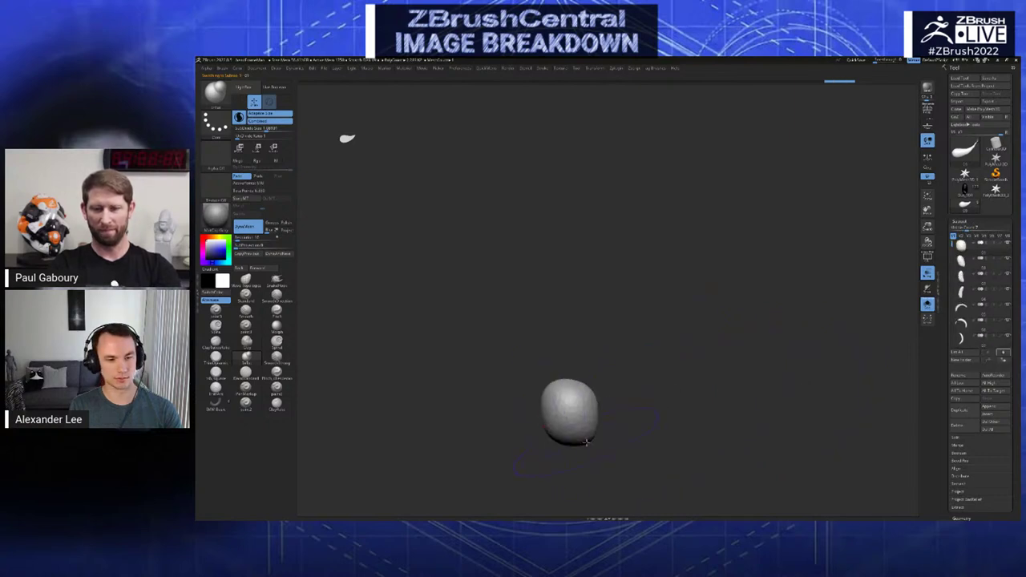
- Pick the Snake Hook brush and push up the underside of the first frame's blob to flatten it
key("b")
key("b")
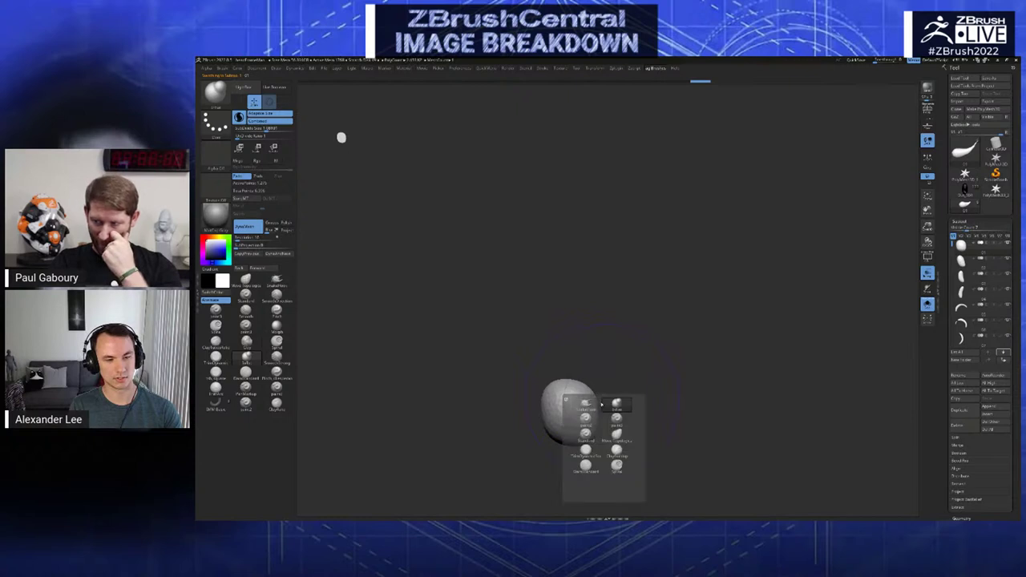
left_click(617, 404)
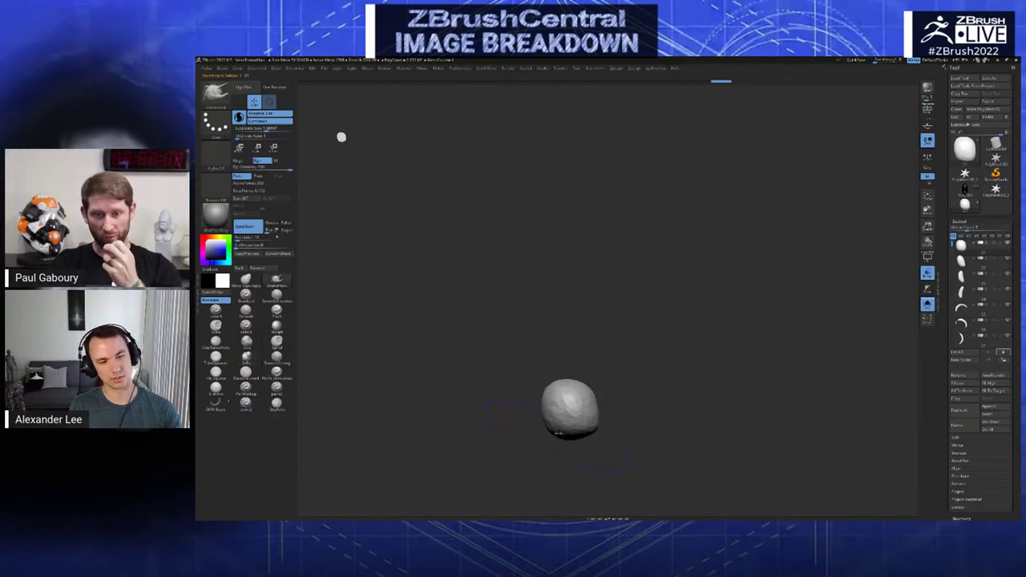
key("ctrl+shift+z")
key("ctrl+shift+z")
key("ctrl+shift+z")
key("ctrl+shift+z")
key("ctrl+shift+z")
key("ctrl+shift+z")
key("ctrl+z")
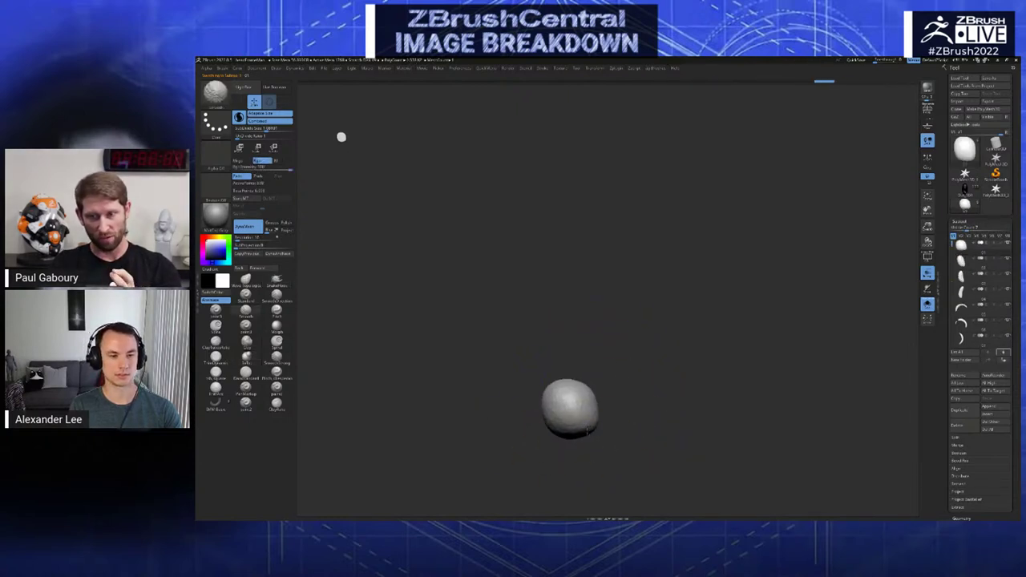
- Pull the first frame's blob slightly outward at its lower right and round off its outline
key("ctrl+shift+z")
key("ctrl+shift+z")
key("ctrl+shift+z")
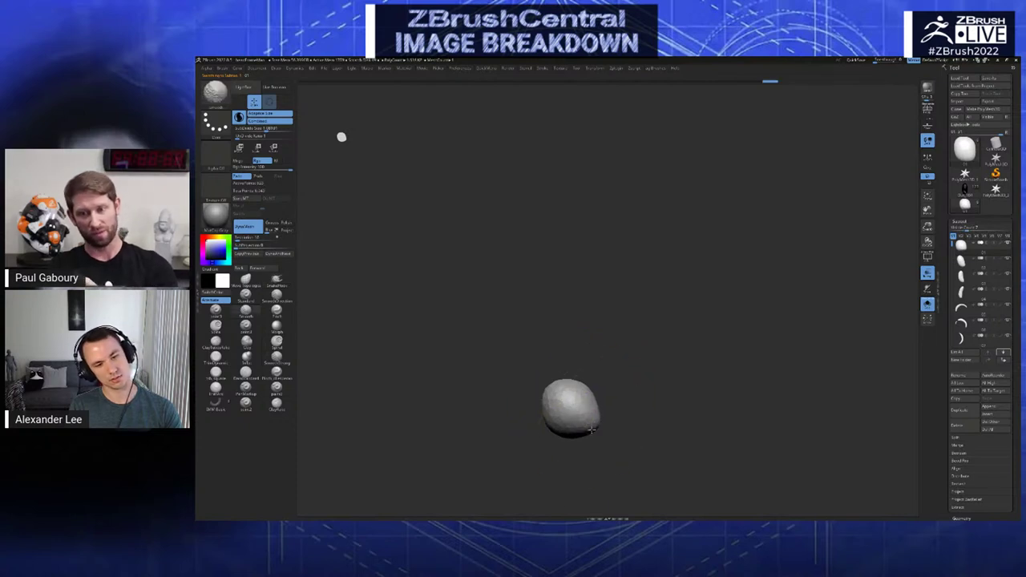
key("ctrl+shift+z")
key("ctrl+shift+z")
key("ctrl+shift+z")
key("ctrl+shift+z")
key("ctrl+shift+z")
key("ctrl+z")
key("ctrl+shift+z")
key("ctrl+z")
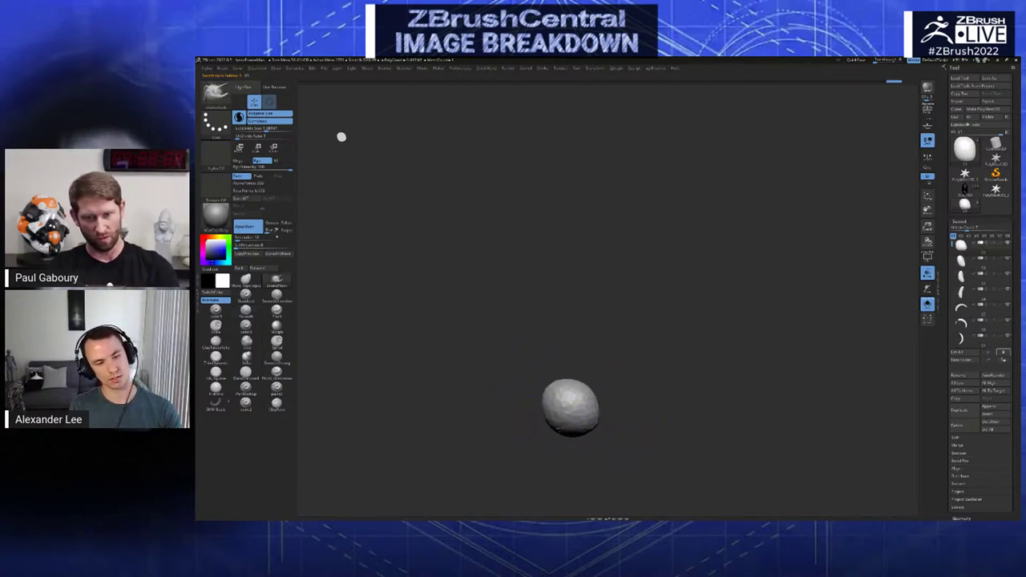
- Rework the surface of the first frame's blob with Snake Hook strokes into a rounder, coarser faceted form
left_click_drag(590, 425, 581, 398)
left_click(554, 411)
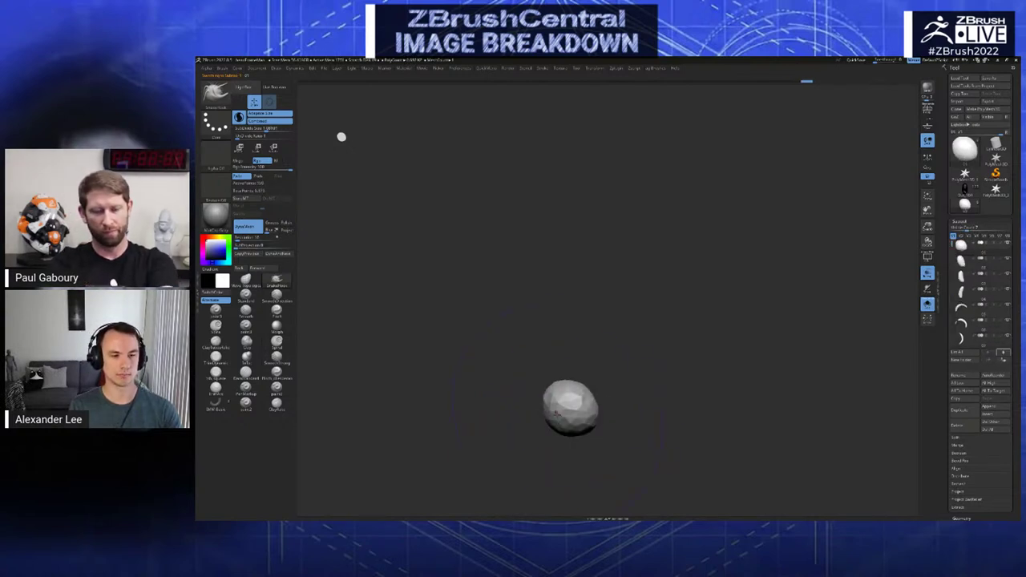
mouse_move(559, 418)
left_mouse_down()
mouse_move(613, 415)
mouse_move(597, 417)
mouse_move(565, 387)
left_mouse_up()
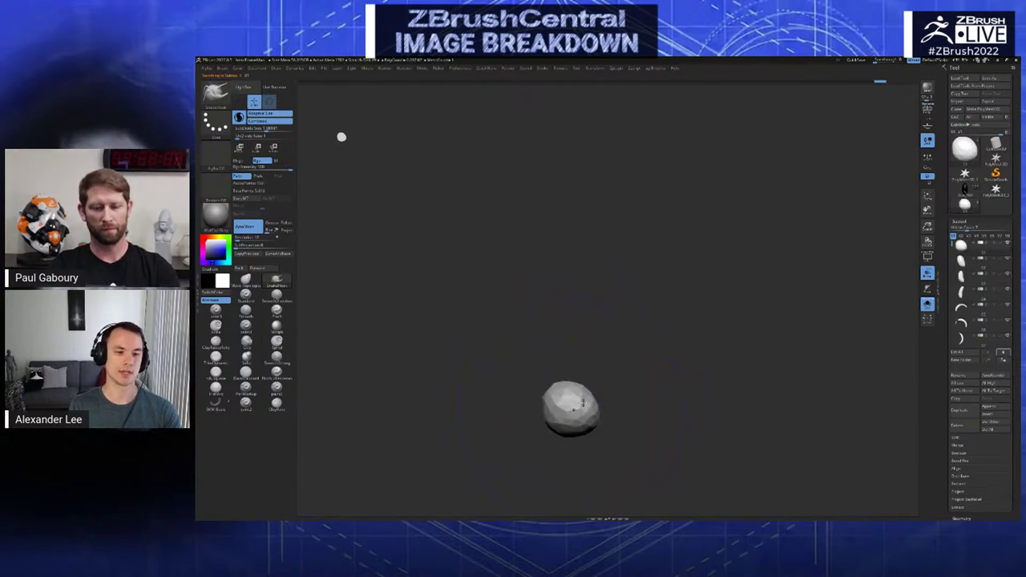
key("Down")
key("Up")
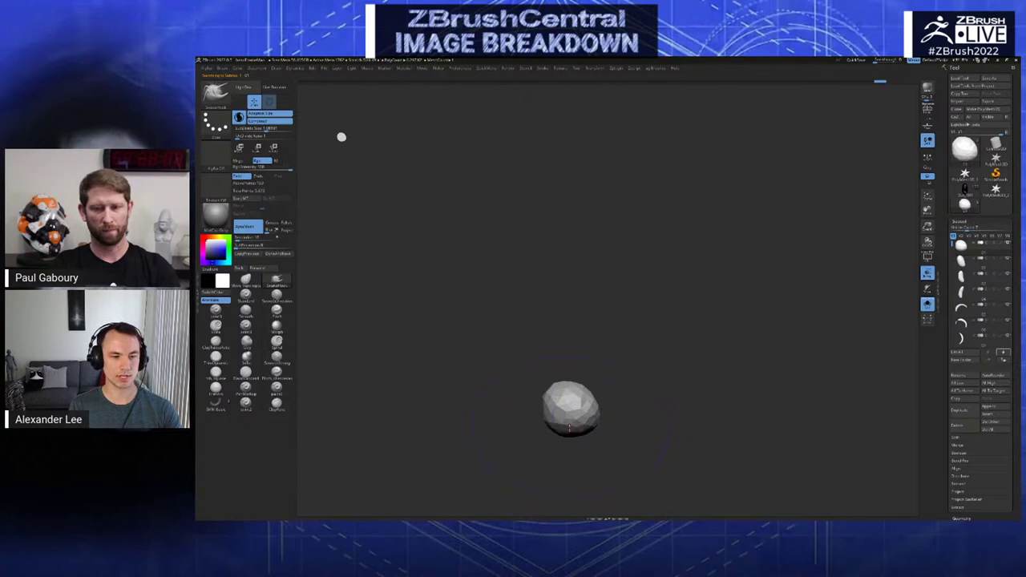
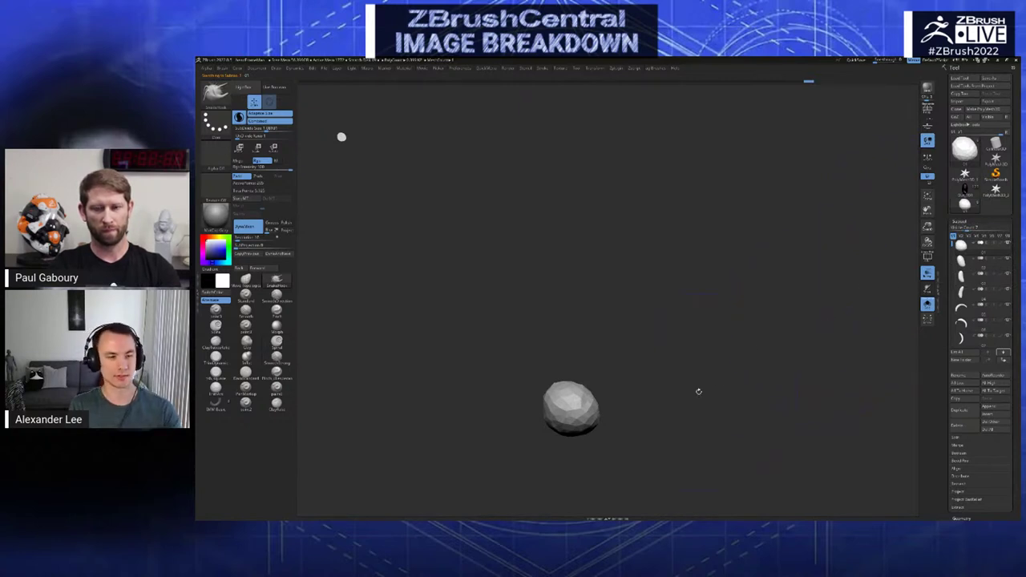
- Flip between the reshaped first frame and the ninth frame's teardrop to examine the transition
key("Up")
key("Down")
key("Up")
key("Down")
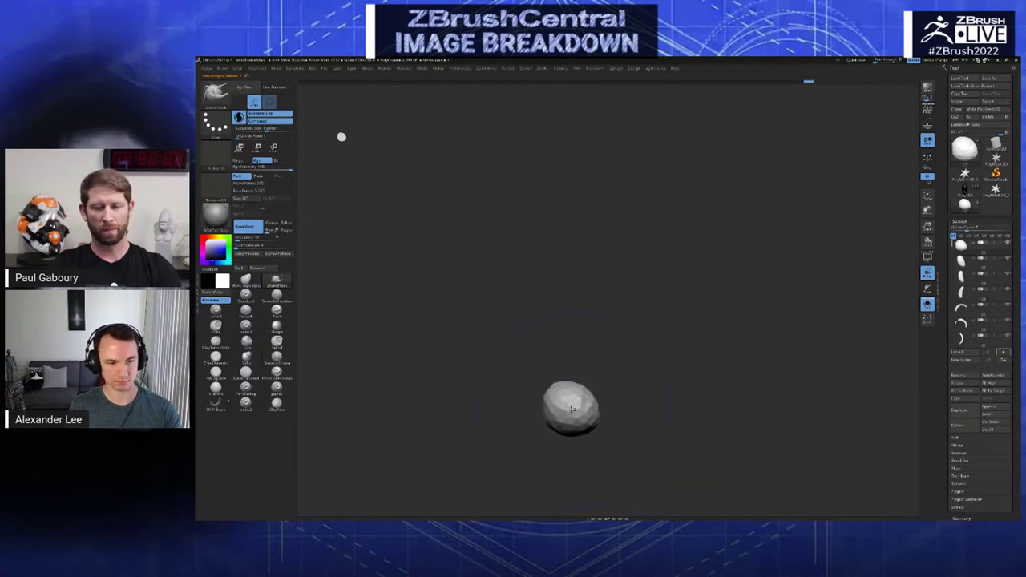
key("ctrl+shift+z")
key("ctrl+z")
key("ctrl+shift+z")
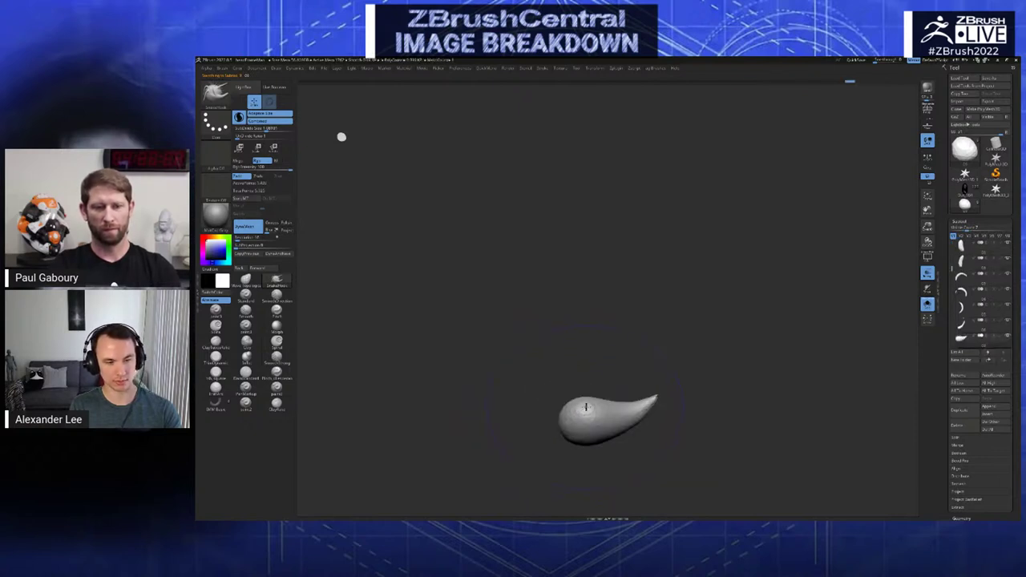
- Flip between the ninth frame's teardrop, the first frame's blob and the second frame to examine the transition
key("ctrl+z")
key("Up")
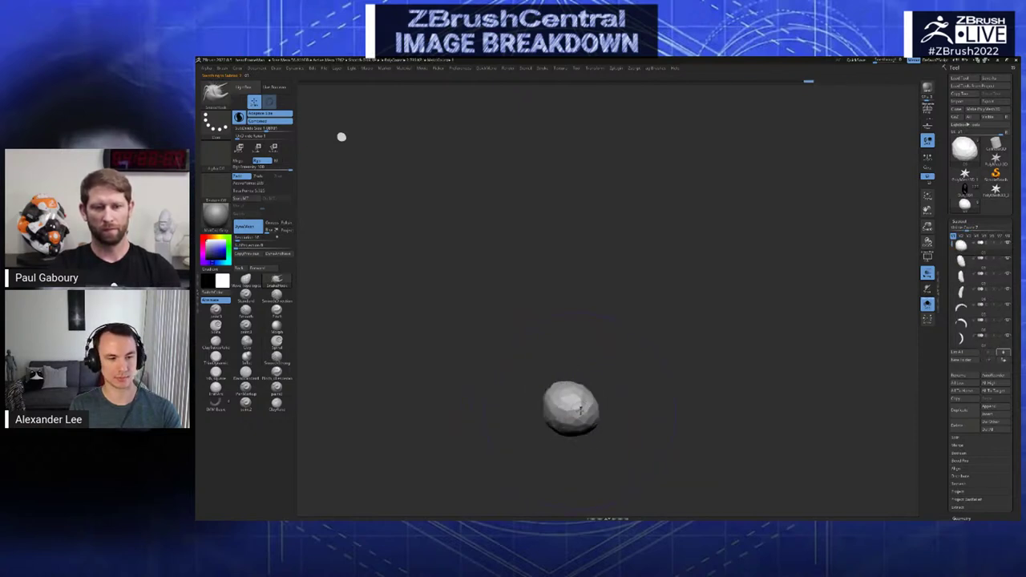
key("Down")
key("Down")
key("Down")
key("Down")
key("Down")
key("Down")
key("Down")
- Push up the lower end of the second frame's form with Snake Hook to shorten it, giving it a coarser faceted surface
key("ctrl+z")
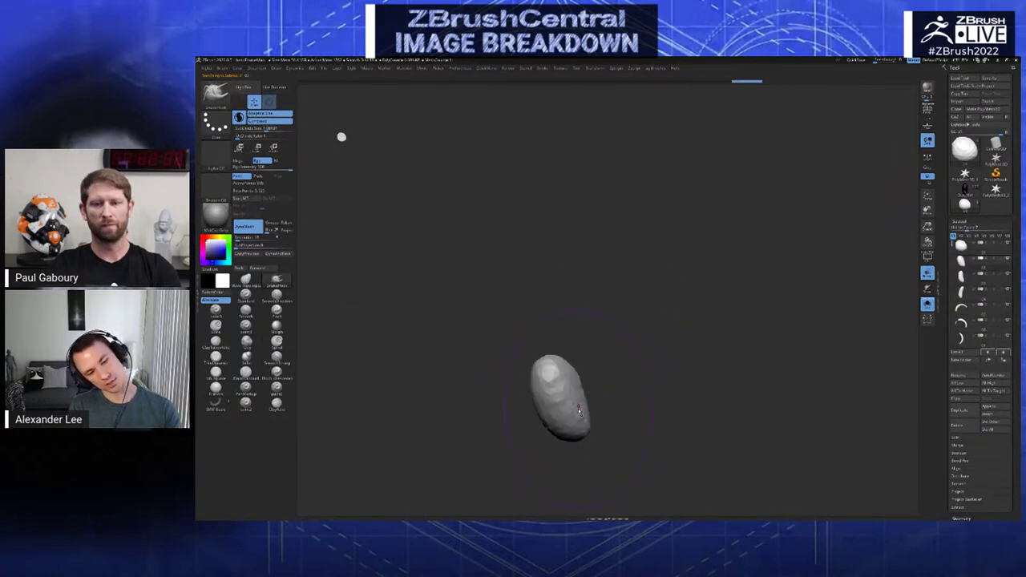
key("ctrl+shift+z")
key("ctrl+z")
key("ctrl+z")
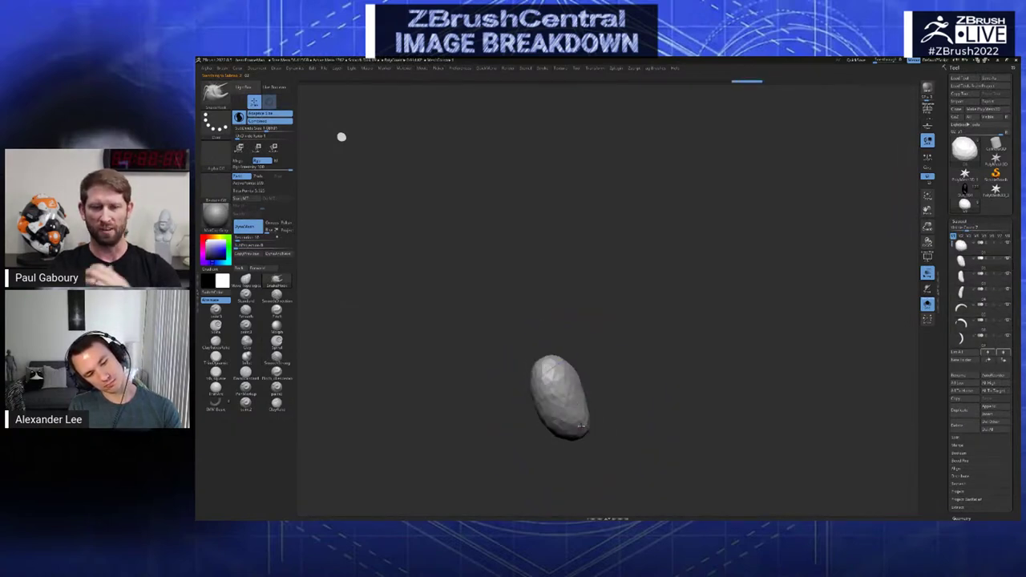
key("ctrl+shift+z")
key("ctrl+shift+z")
key("ctrl+shift+z")
key("ctrl+shift+z")
- Step through the frame sequence to examine how the reshaped second frame flows into the following curved forms
key("ctrl+z")
key("ctrl+z")
key("ctrl+z")
key("ctrl+z")
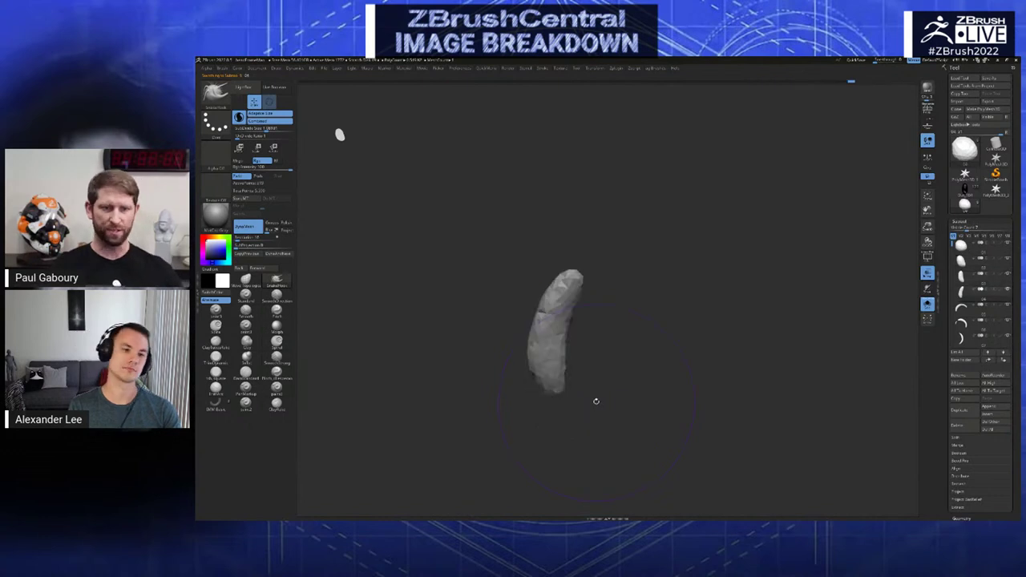
key("ctrl+shift+z")
key("ctrl+shift+z")
key("ctrl+shift+z")
key("ctrl+shift+z")
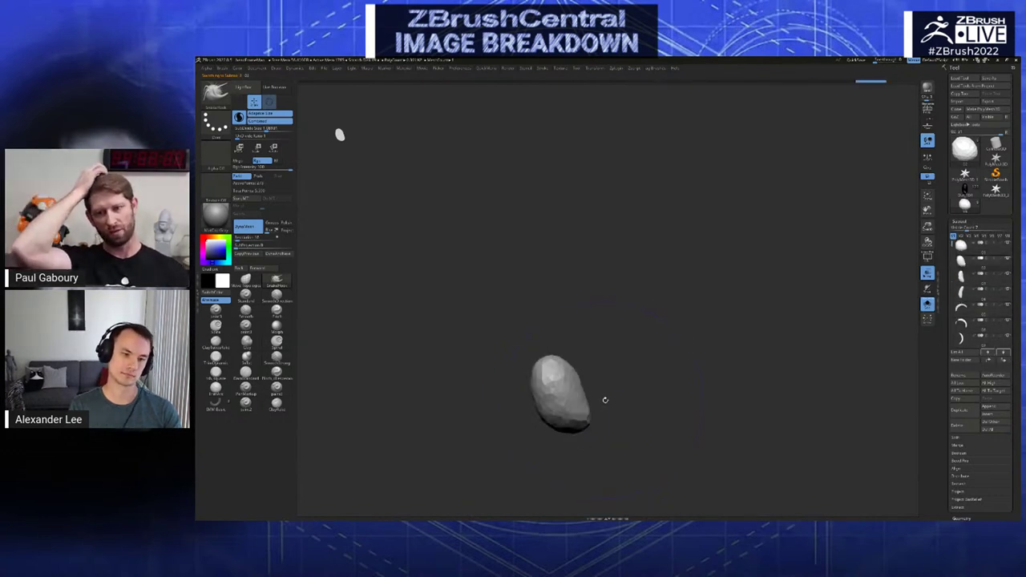
key("ctrl+z")
key("ctrl+z")
key("ctrl+z")
key("ctrl+z")
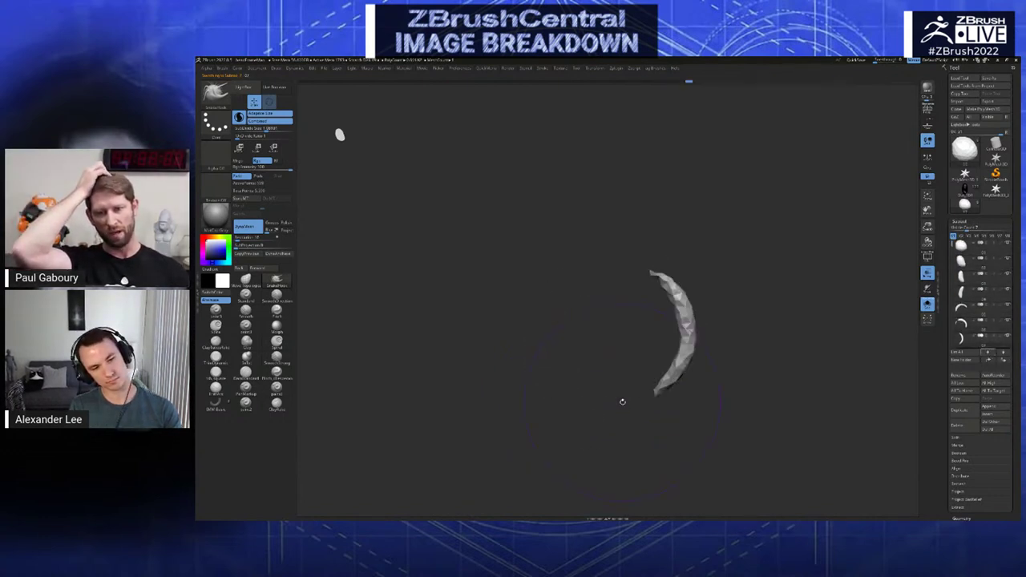
key("ctrl+z")
key("ctrl+z")
key("ctrl+z")
key("ctrl+z")
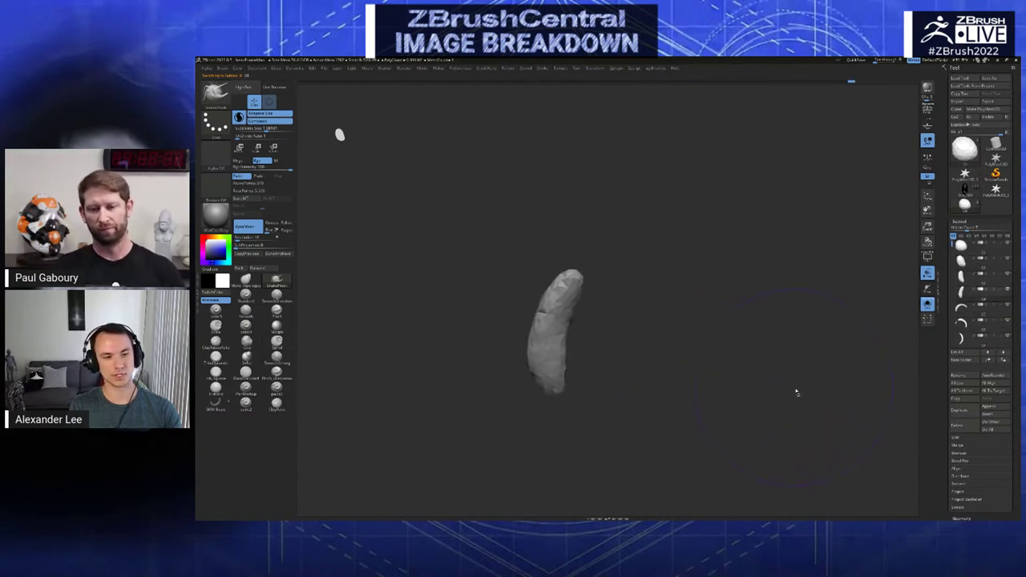
- Compare the ninth frame's teardrop with the first and second frames' blobs to judge the gap in the loop
key("Up")
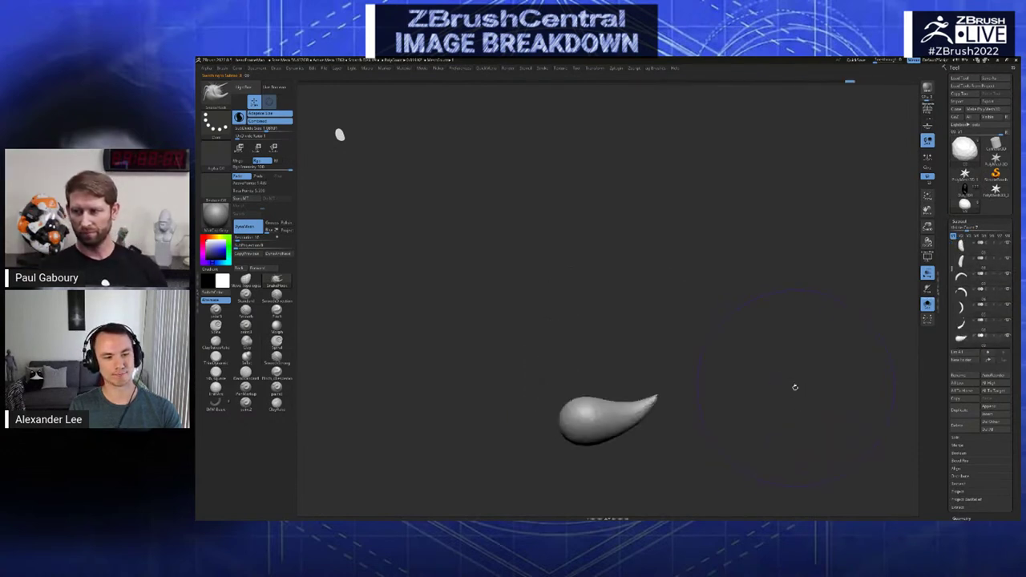
key("Down")
key("Down")
key("Up")
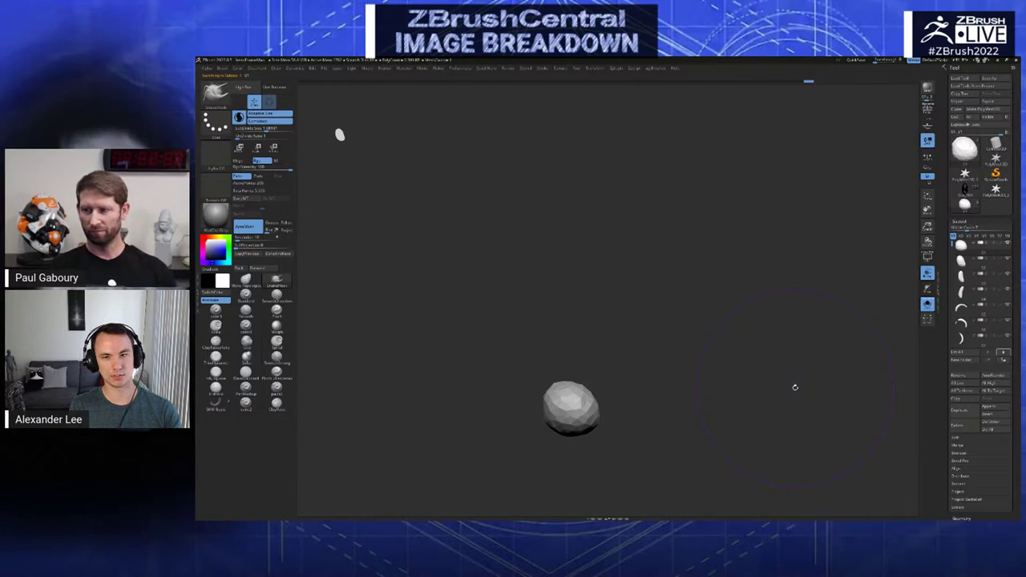
key("ctrl+shift+z")
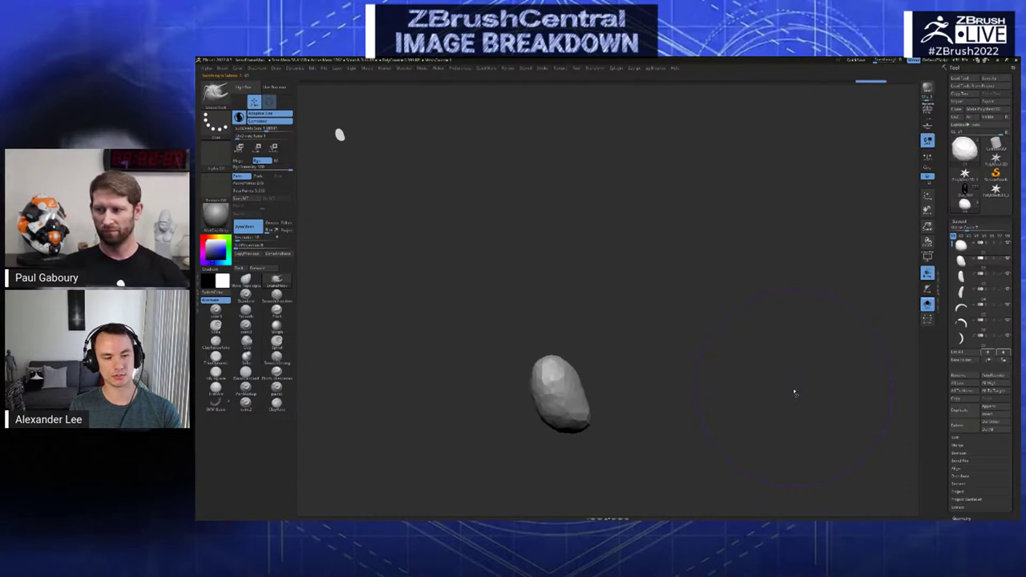
key("ctrl+z")
key("ctrl+z")
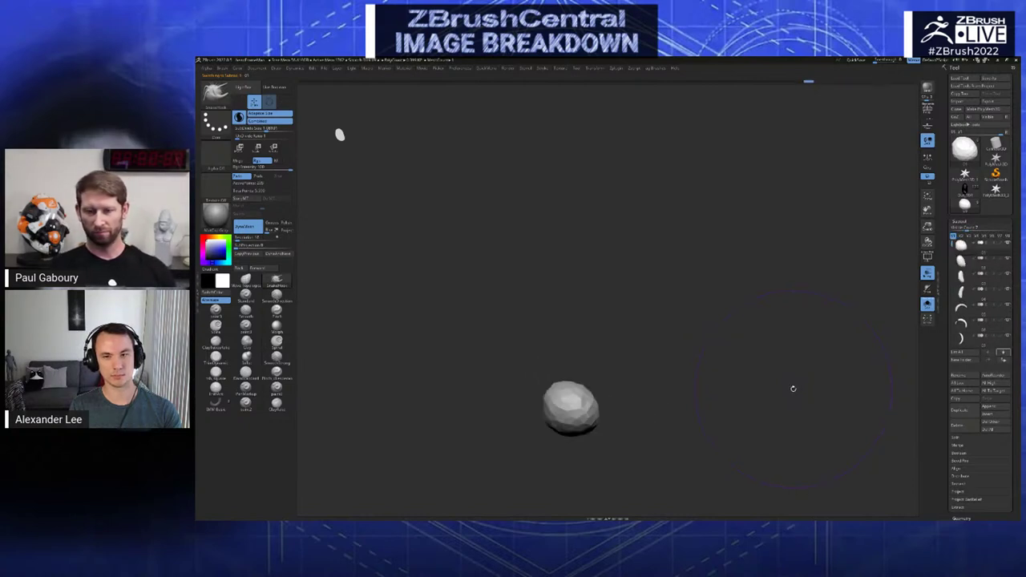
- Duplicate the first frame's blob as a new last subtool after the ninth frame and rename it 10
key("ctrl+shift+d")
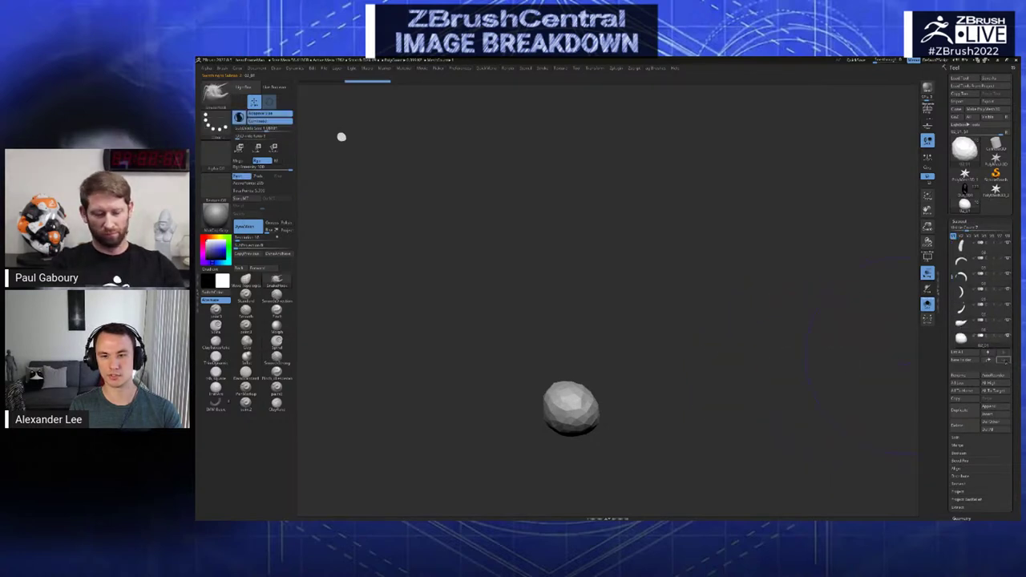
left_click(956, 376)
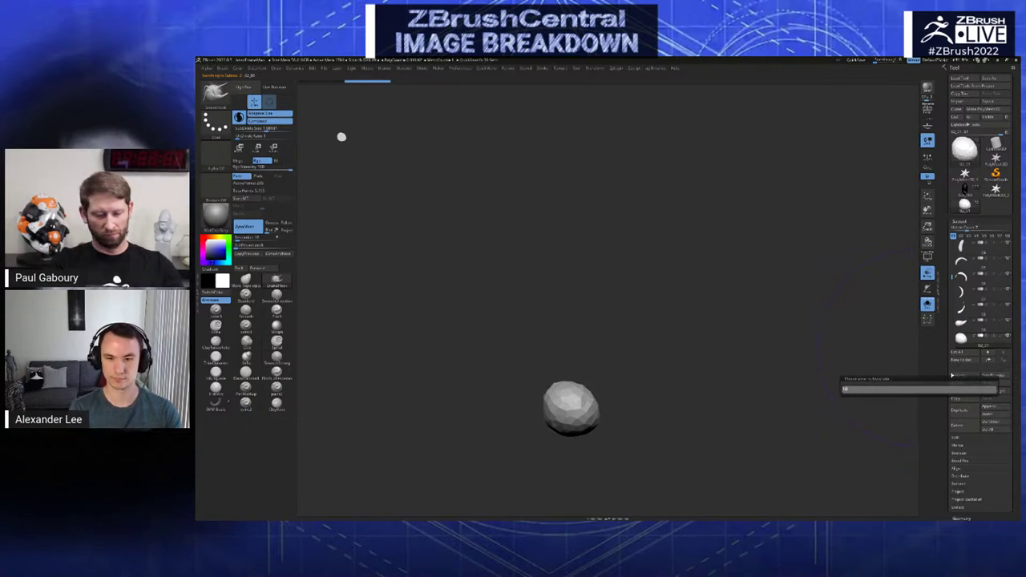
key("Return")
- Rework the tenth frame's blob with short Snake Hook strokes, nudging its outline outward and making its facets coarser
key("Up")
key("Up")
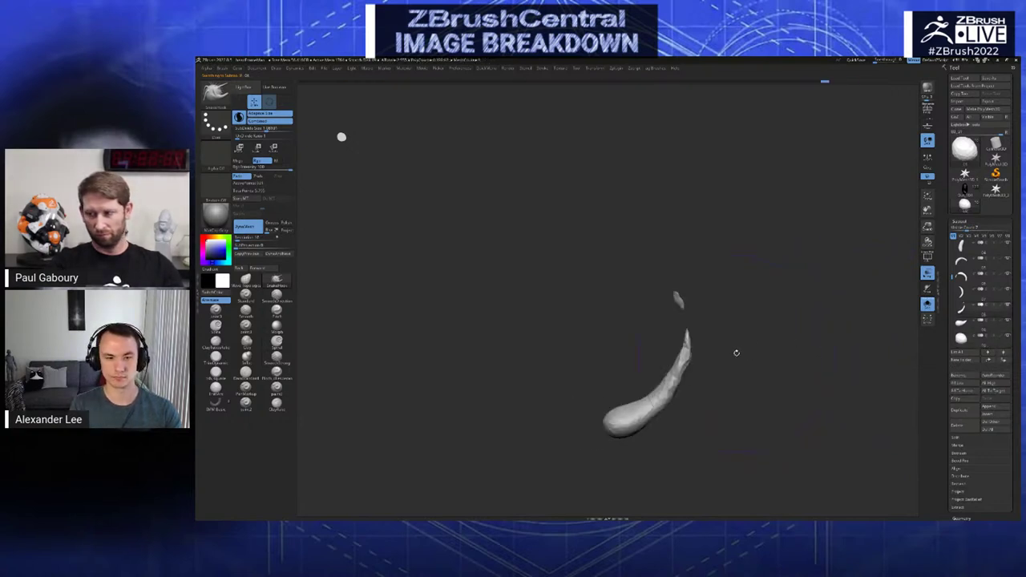
key("ctrl+z")
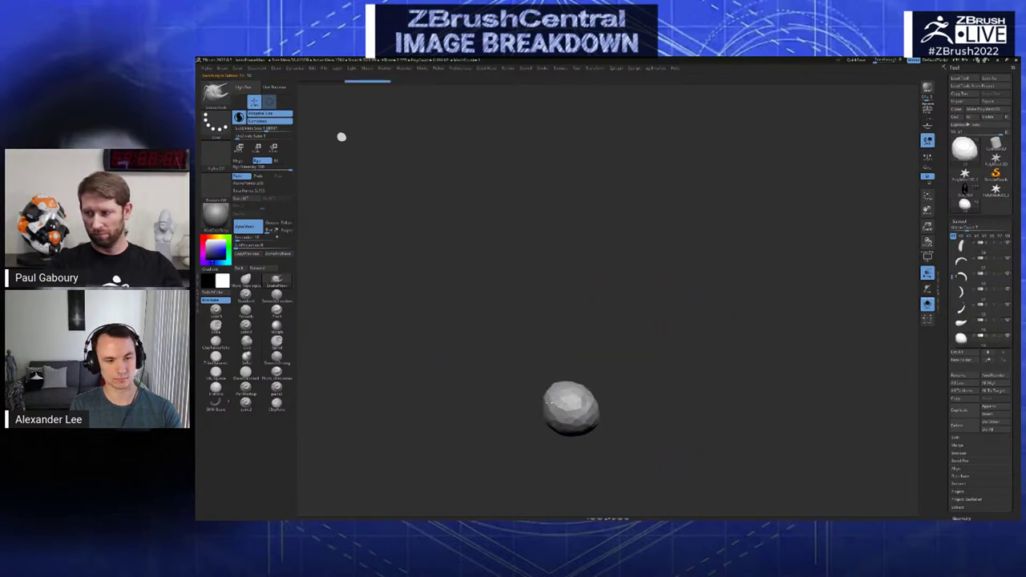
left_click(553, 404)
left_click(554, 409)
left_click(556, 416)
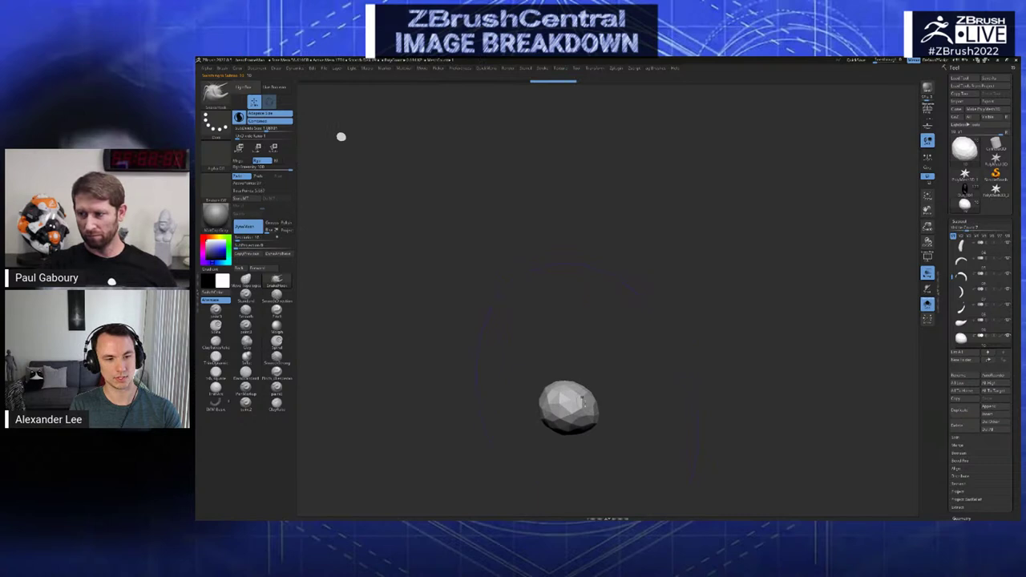
key("ctrl+shift+z")
key("ctrl+shift+z")
key("ctrl+shift+z")
key("ctrl+shift+z")
key("ctrl+shift+z")
key("ctrl+shift+z")
key("ctrl+z")
key("ctrl+z")
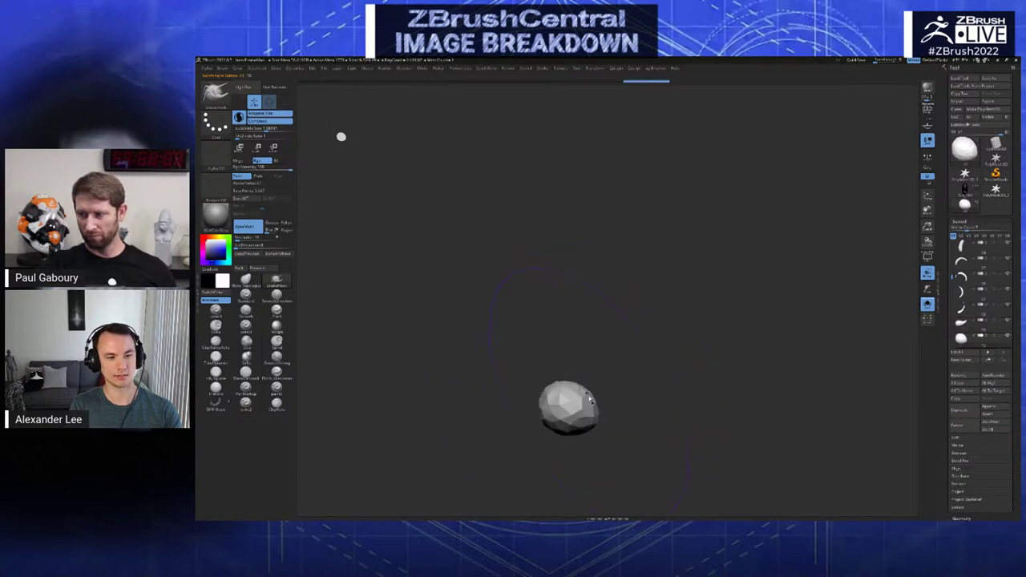
key("ctrl+z")
key("ctrl+z")
key("ctrl+z")
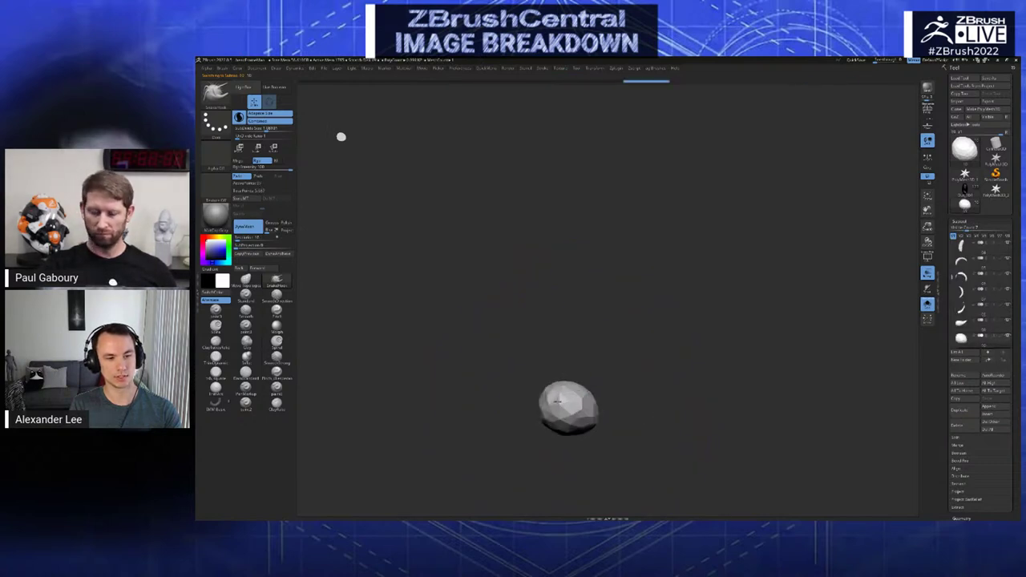
- Stretch the tenth frame's blob sideways toward the teardrop's tail and lower its top into a flatter oval
key("ctrl+z")
key("ctrl+shift+z")
key("ctrl+shift+z")
key("ctrl+shift+z")
key("ctrl+shift+z")
key("ctrl+shift+z")
key("ctrl+shift+z")
key("ctrl+z")
key("ctrl+z")
key("ctrl+z")
key("ctrl+z")
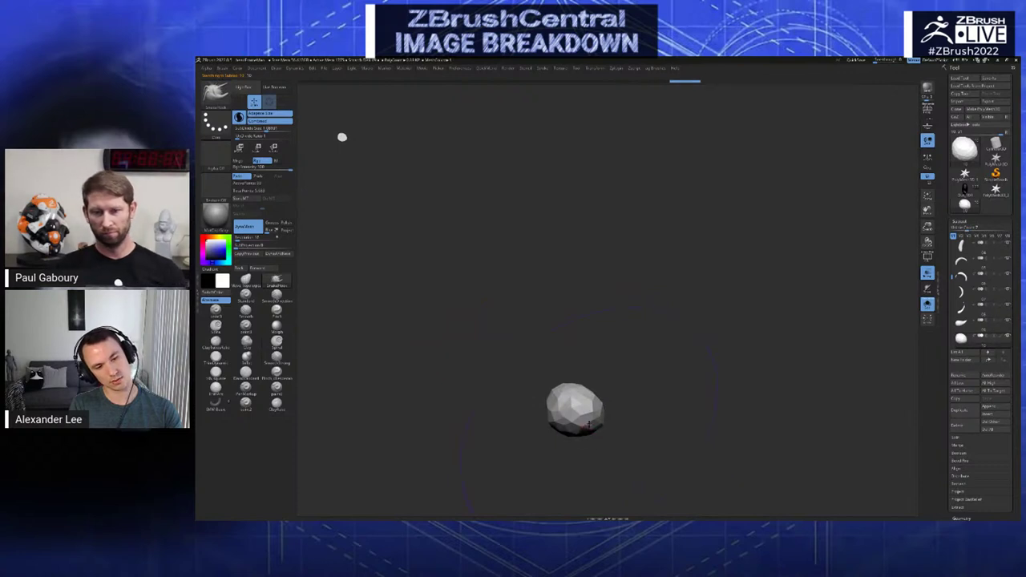
key("ctrl+shift+z")
key("ctrl+shift+z")
key("ctrl+shift+z")
key("ctrl+shift+z")
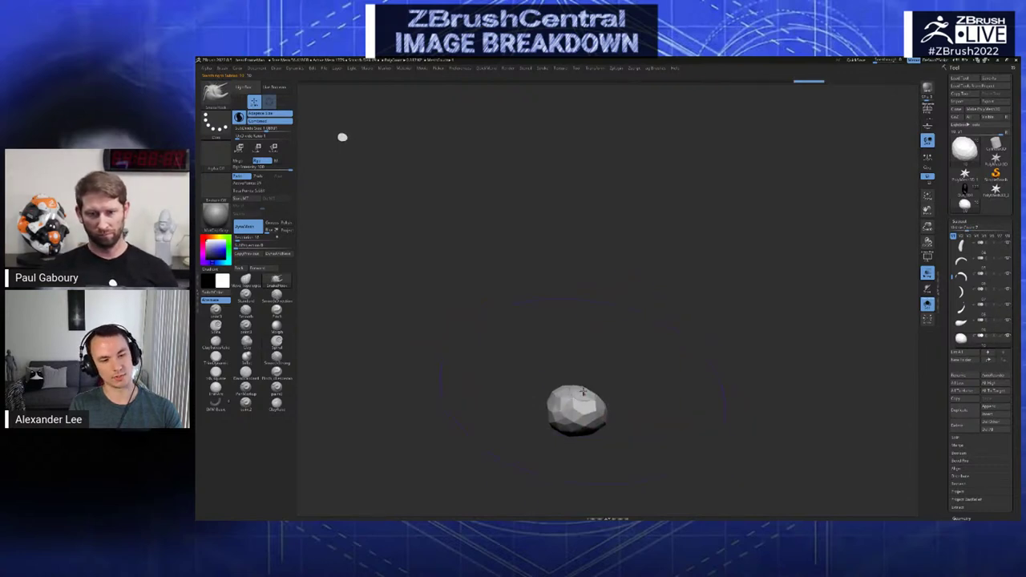
- Flip back and forth between the tenth frame and its neighbouring frames to examine the loop transition
key("Up")
key("Down")
key("Down")
key("Down")
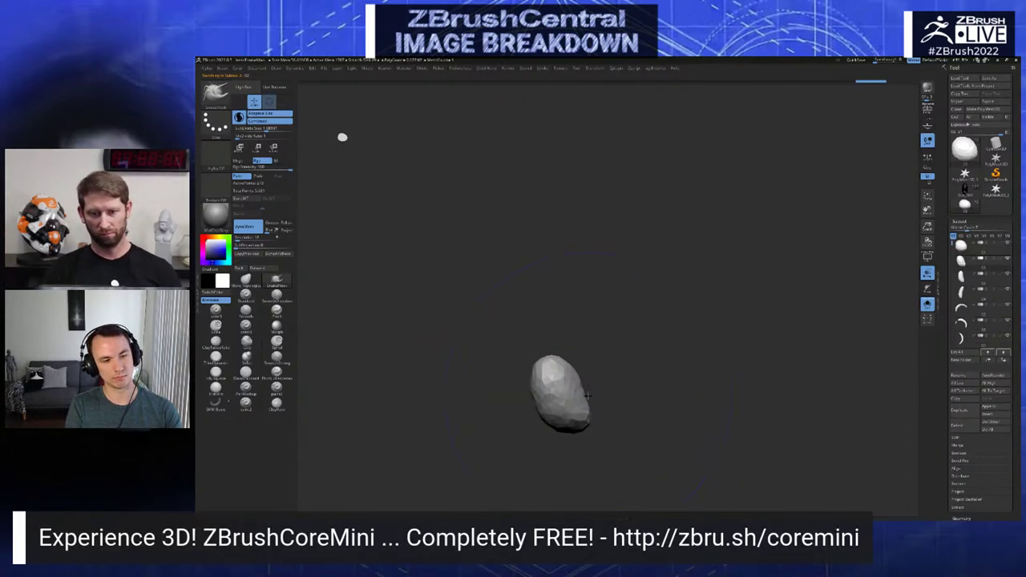
key("Up")
key("Up")
key("Up")
key("Down")
key("Down")
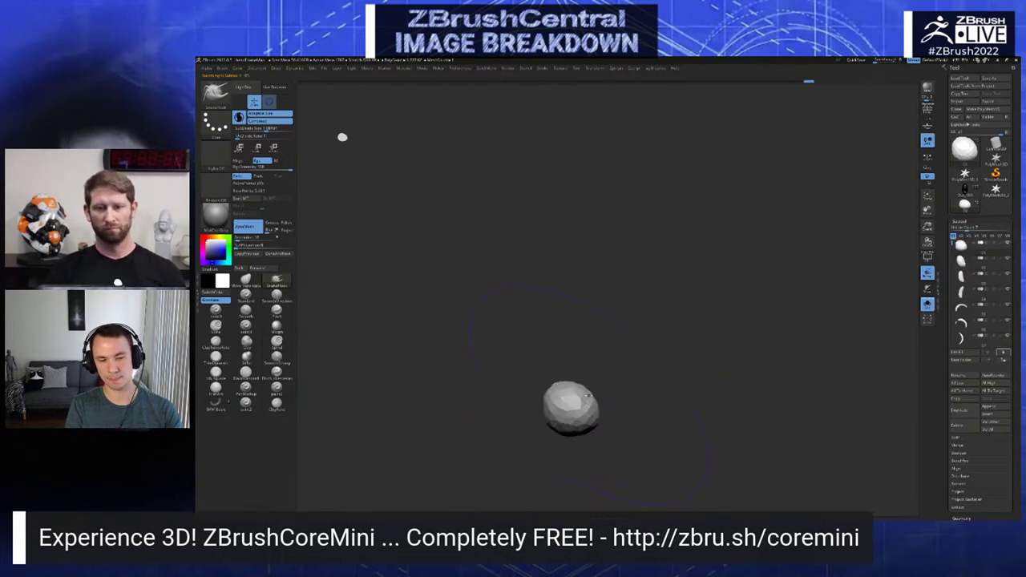
key("Up")
key("Up")
key("Down")
key("Down")
key("Down")
key("Down")
key("Up")
key("Up")
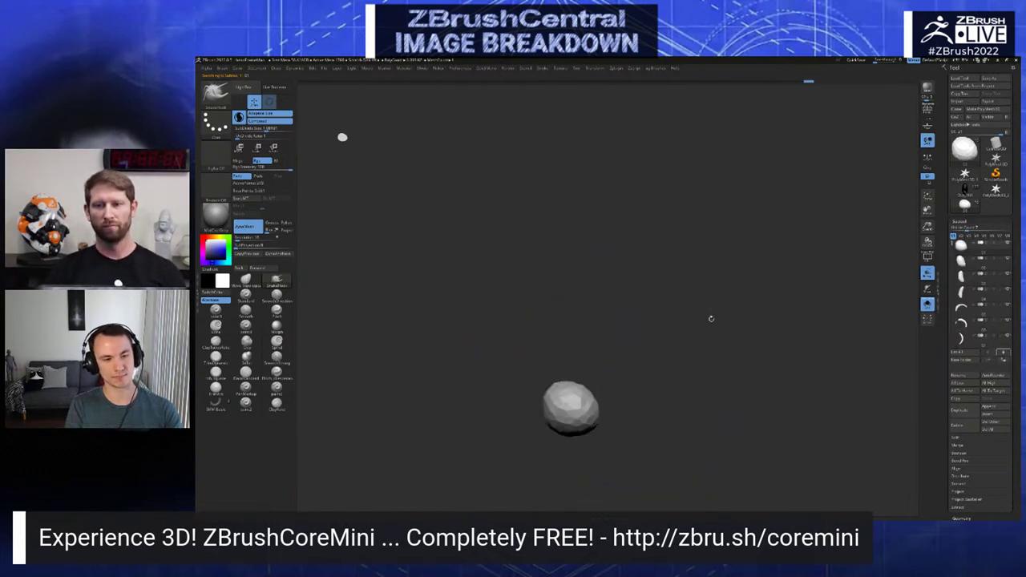
- Cycle repeatedly through all ten frames to review the looping motion
key("Up")
key("Up")
key("Down")
key("Down")
key("Down")
key("Down")
key("Down")
key("Down")
key("Down")
key("Down")
key("Down")
key("Down")
key("Down")
key("Down")
key("Down")
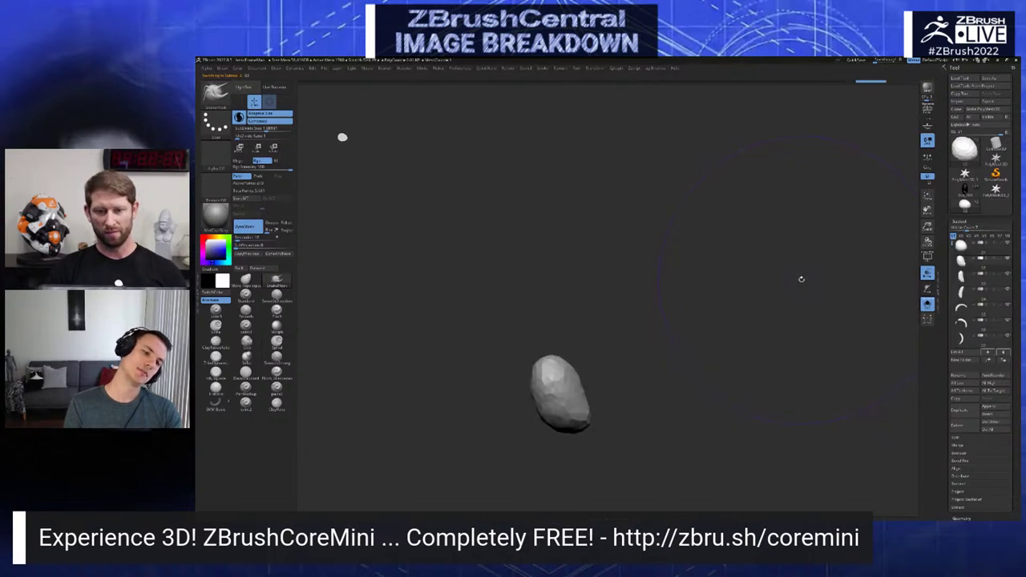
key("ctrl+z")
key("ctrl+z")
key("ctrl+z")
key("ctrl+z")
key("ctrl+z")
key("ctrl+z")
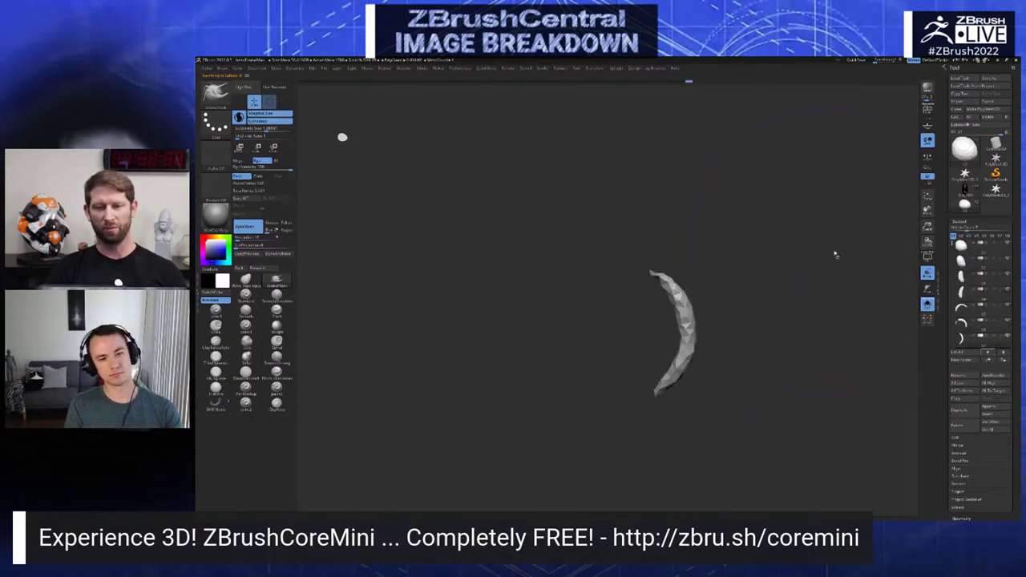
key("ctrl+shift+z")
key("ctrl+shift+z")
key("ctrl+shift+z")
key("ctrl+shift+z")
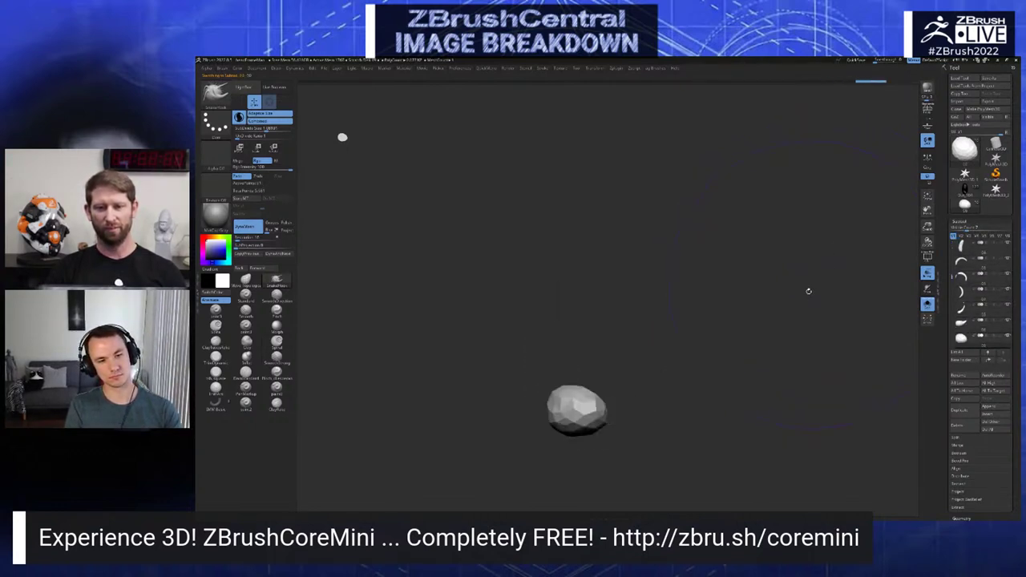
key("Down")
key("Down")
key("Down")
key("Down")
key("Down")
key("Down")
key("Down")
key("Down")
key("Down")
key("Down")
key("Down")
key("Down")
key("Down")
key("Down")
key("Down")
key("Down")
key("Down")
key("Down")
key("Down")
key("Down")
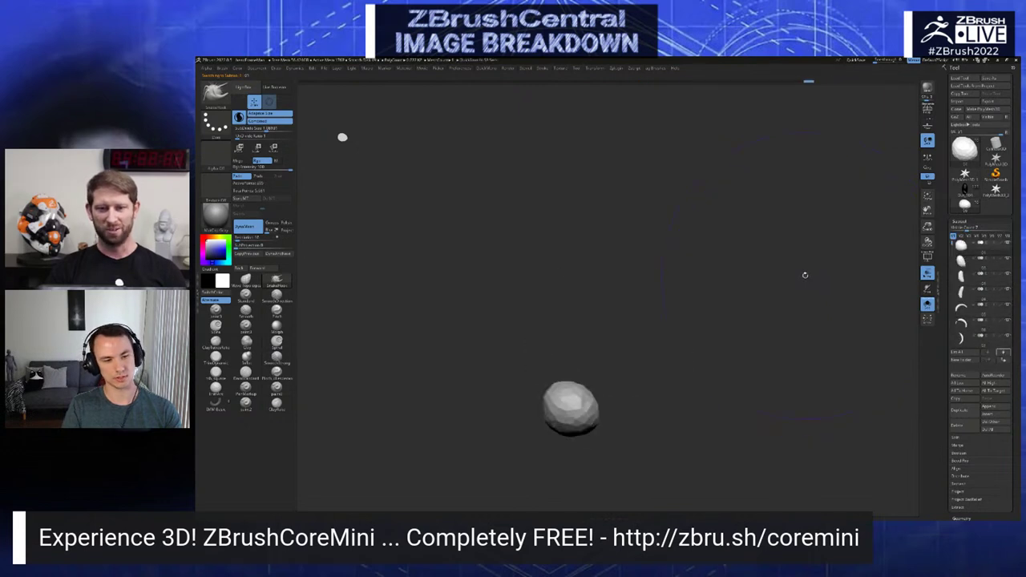
- Return to the first frame and save the project
key("ctrl+z")
key("ctrl+shift+z")
key("ctrl+s")
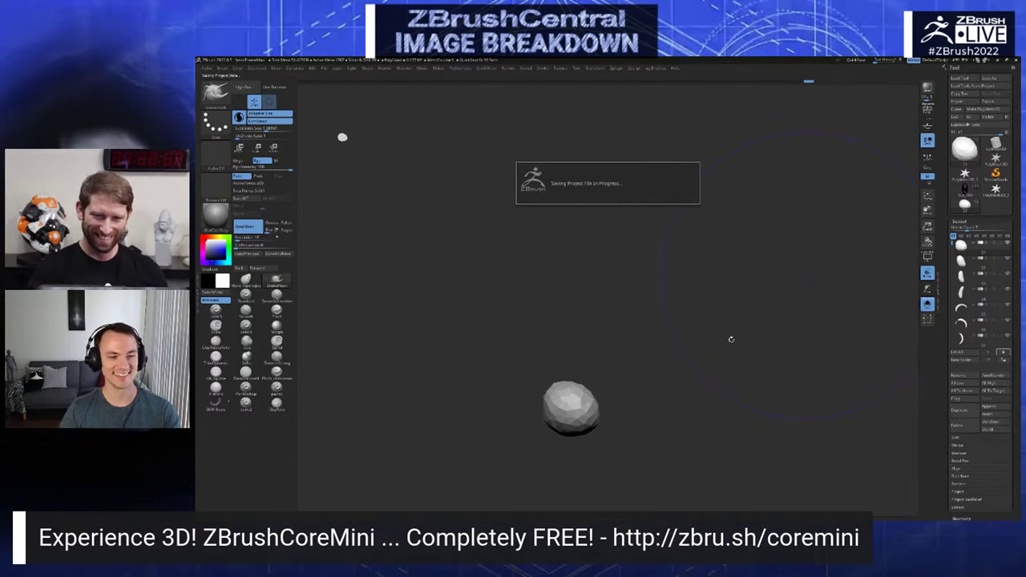
- Orbit the view slightly and cycle through the ten frames to examine the animation from the new angle
left_click_drag(682, 351, 784, 349)
key("Down")
key("Down")
key("Down")
key("Down")
key("Down")
key("Down")
key("Down")
key("Down")
key("Down")
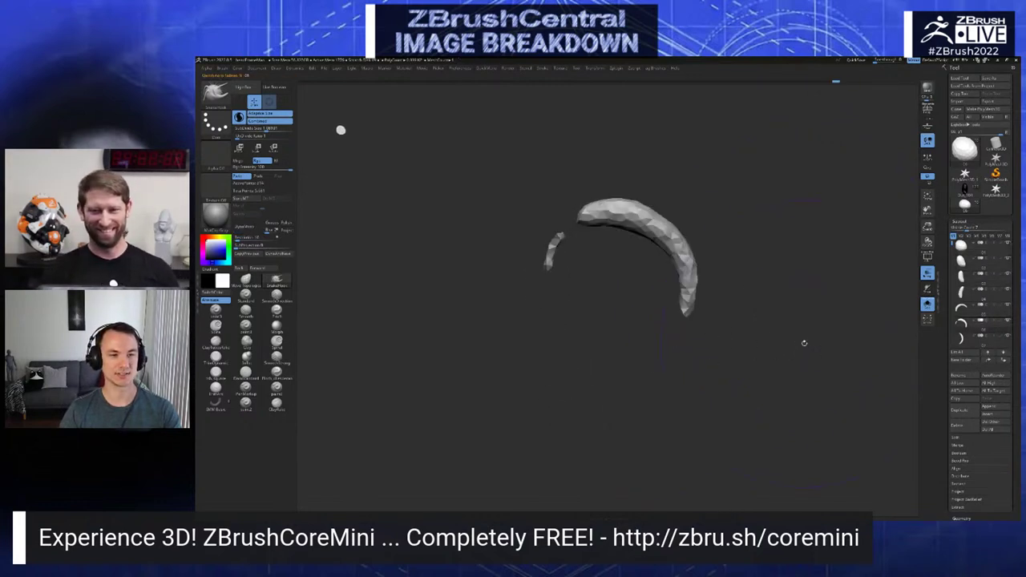
key("ctrl+z")
key("ctrl+z")
key("ctrl+z")
key("ctrl+z")
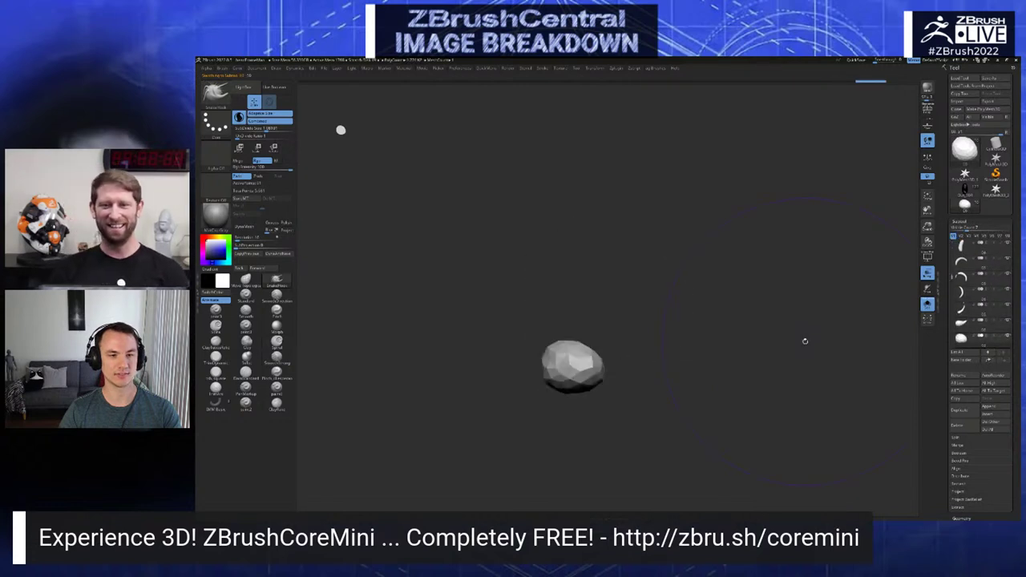
key("ctrl+shift+z")
key("ctrl+shift+z")
key("ctrl+shift+z")
key("ctrl+shift+z")
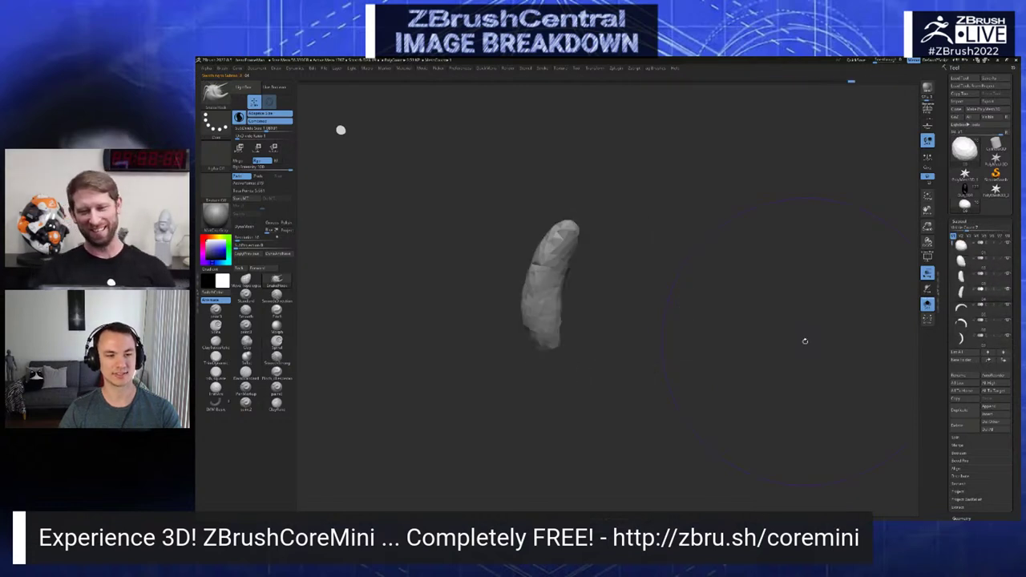
- Flip through the sculpted frames one subtool at a time to review the looping motion again
key("ctrl+z")
key("ctrl+z")
key("ctrl+z")
key("ctrl+z")
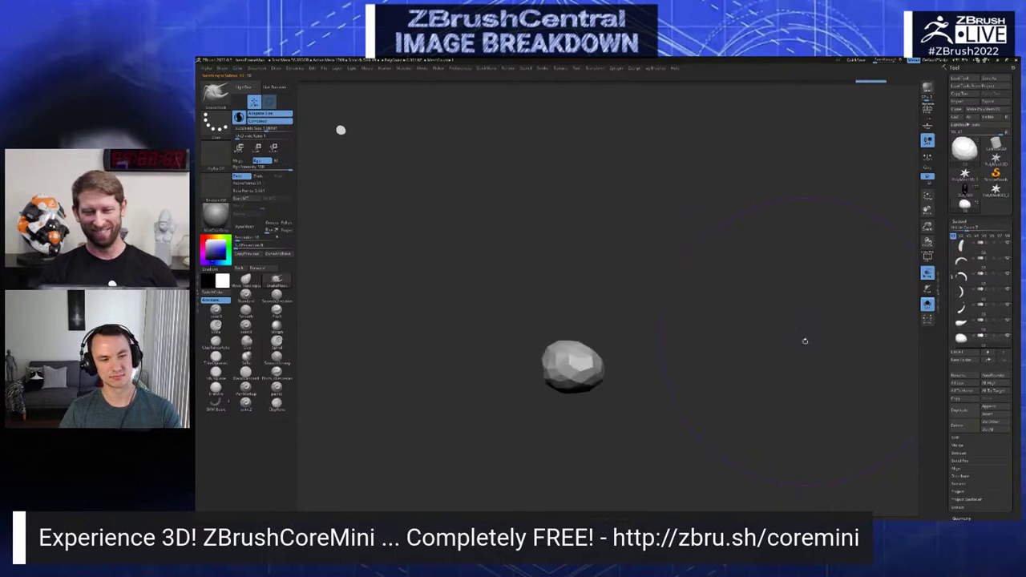
key("ctrl+z")
key("ctrl+z")
key("ctrl+z")
key("ctrl+z")
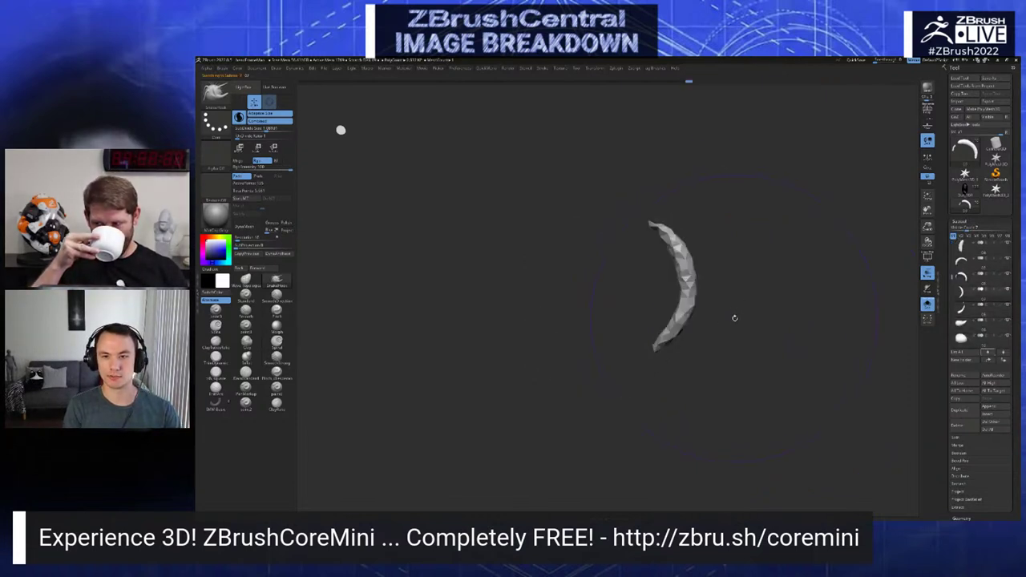
- Step back through the subtools to the first frame, 01, and save the project
key("Up")
key("Up")
key("Up")
key("Up")
key("Up")
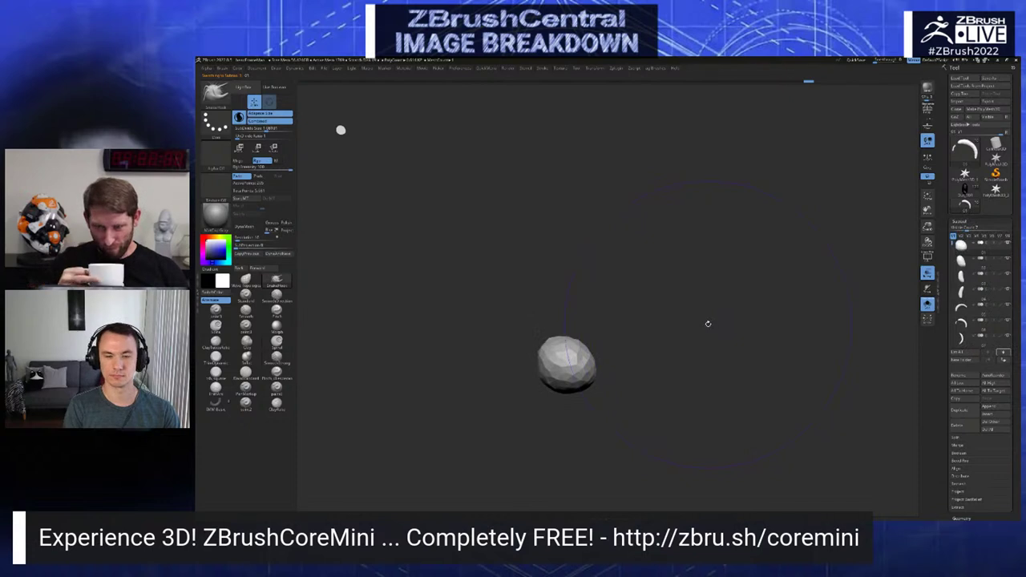
key("ctrl+s")
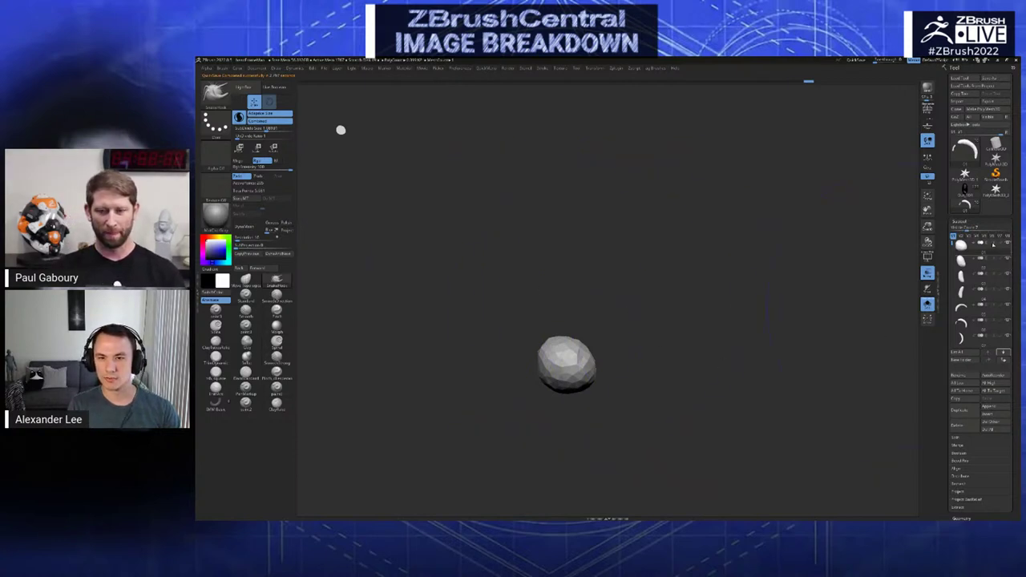
- Turn on polypaint display for all frame subtools at once, starting from the first frame
mouse_move(994, 244)
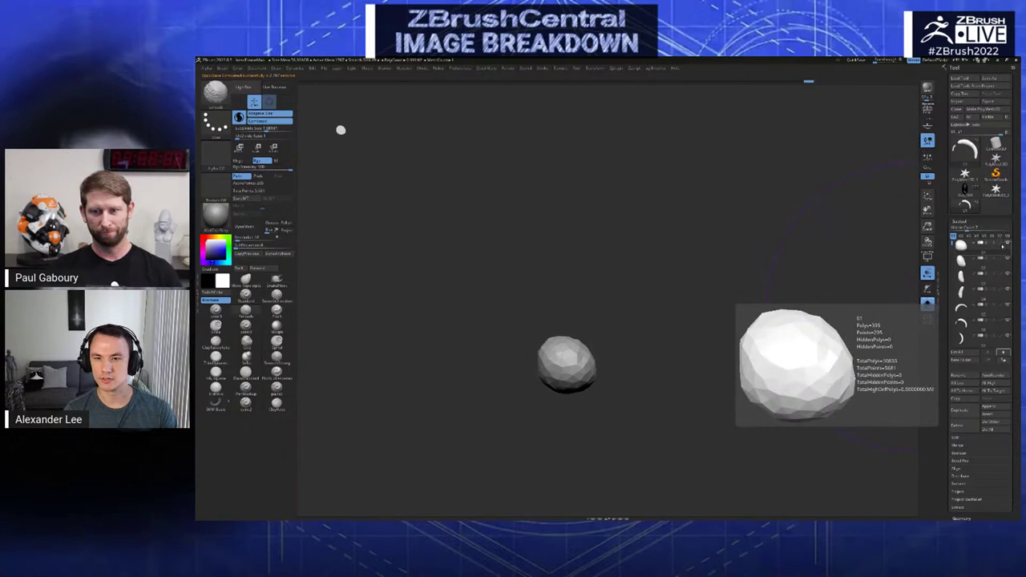
left_click(1001, 245, "shift")
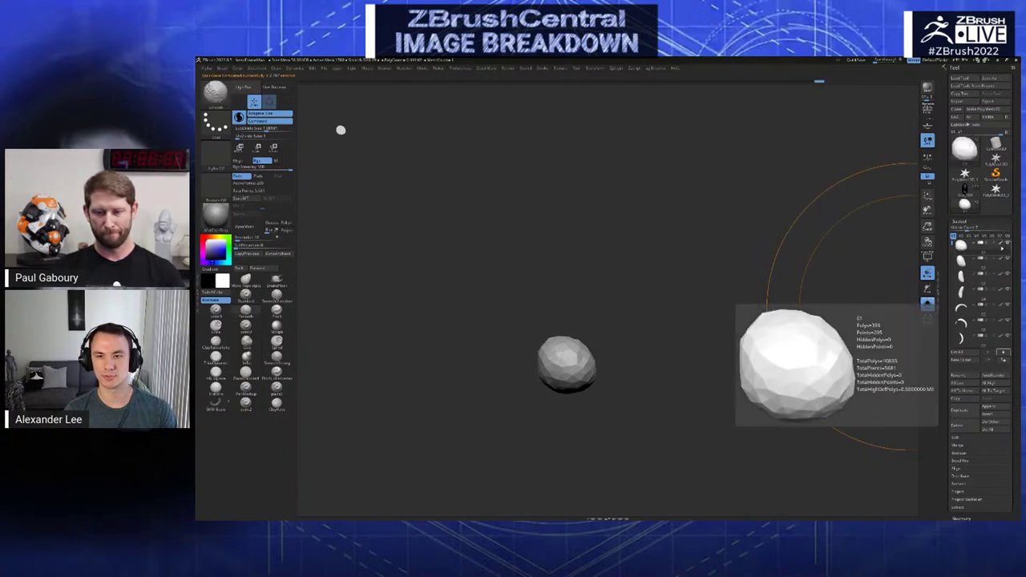
mouse_move(1001, 331)
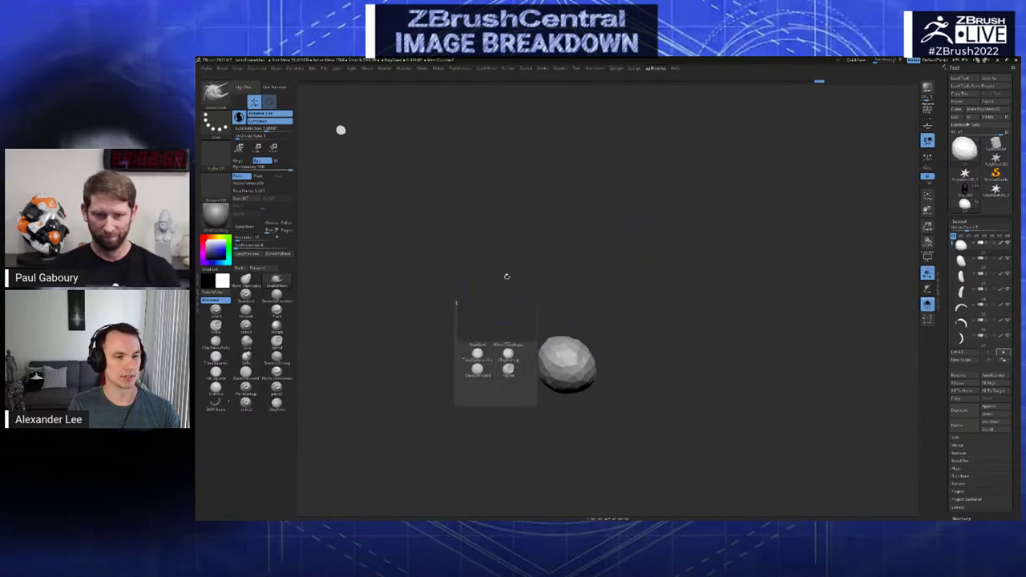
key("space")
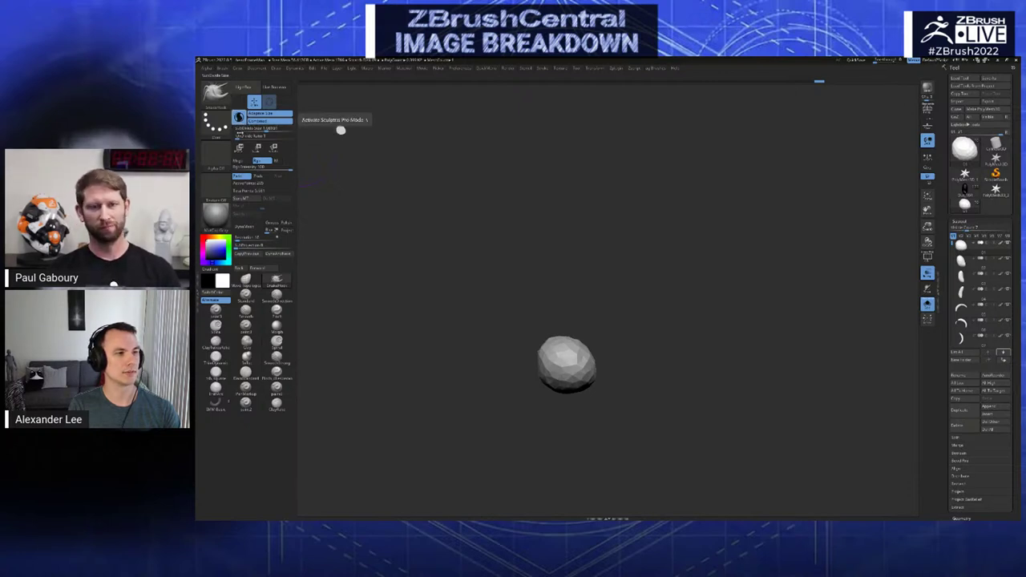
- Select the custom paint brush, choose blue as the colour, test a stroke on the faceted ball and undo it
key("1")
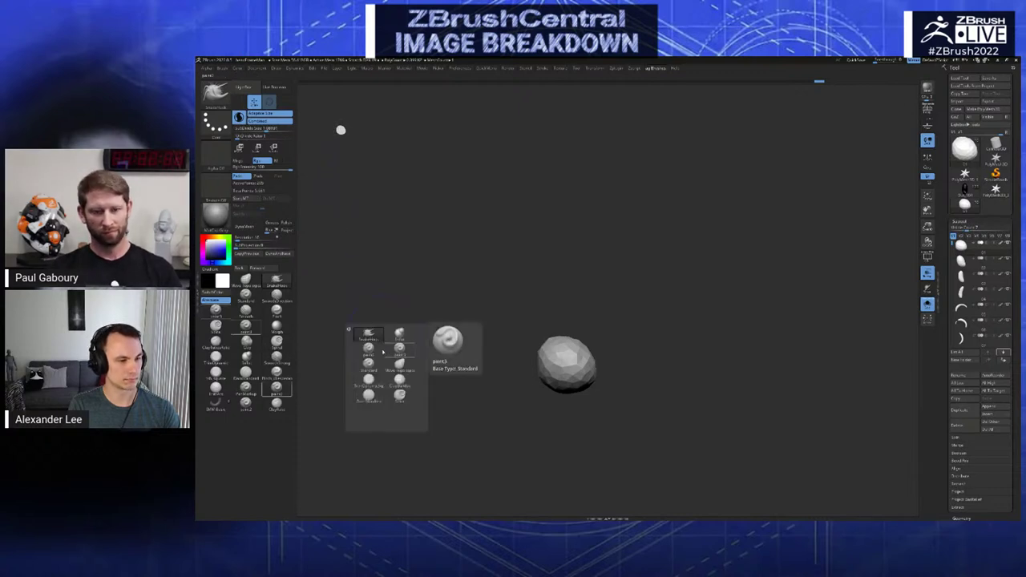
left_click(398, 350)
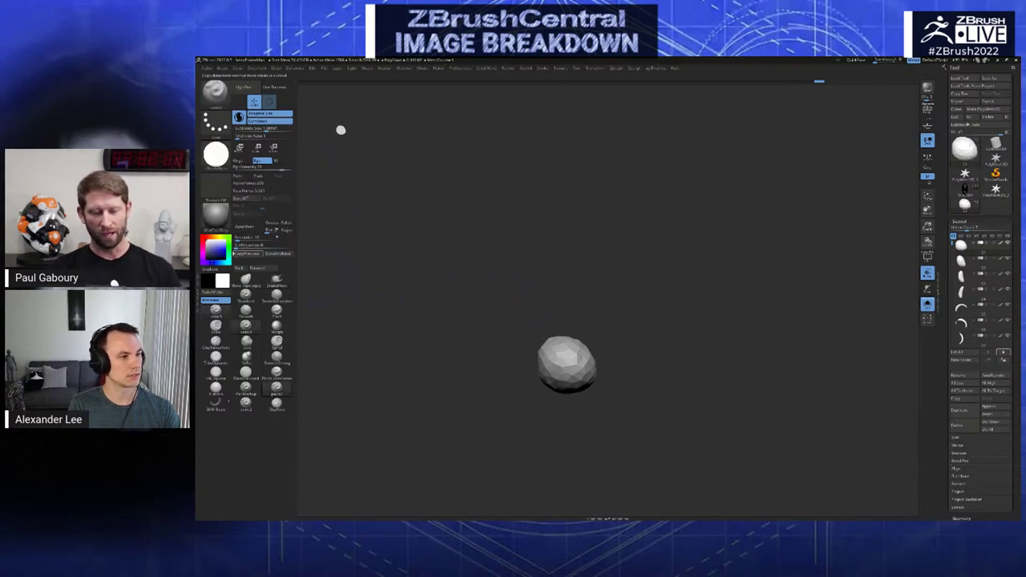
left_click_drag(220, 247, 219, 246)
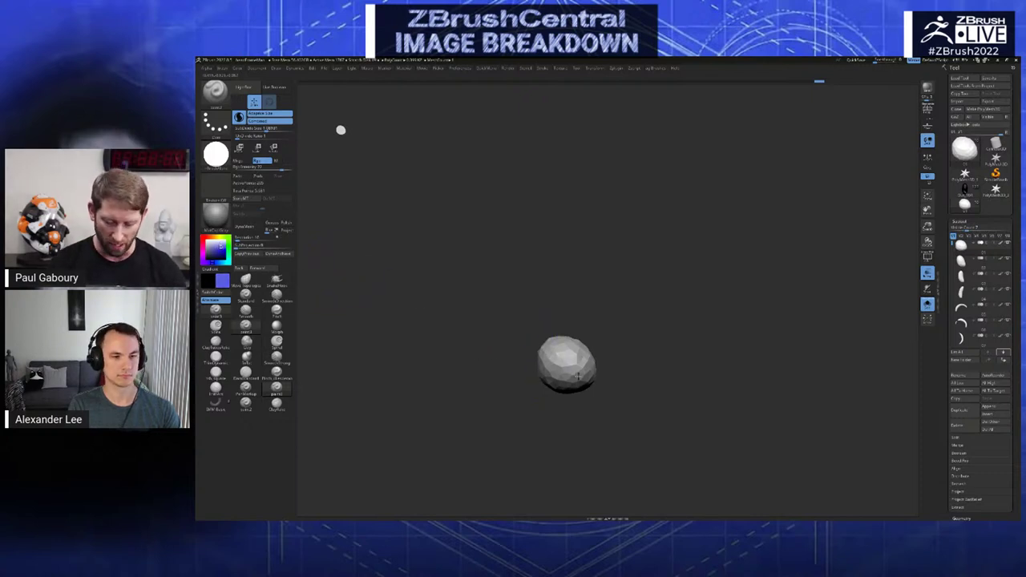
mouse_move(550, 356)
left_mouse_down()
mouse_move(566, 369)
mouse_move(582, 352)
mouse_move(591, 369)
left_mouse_up()
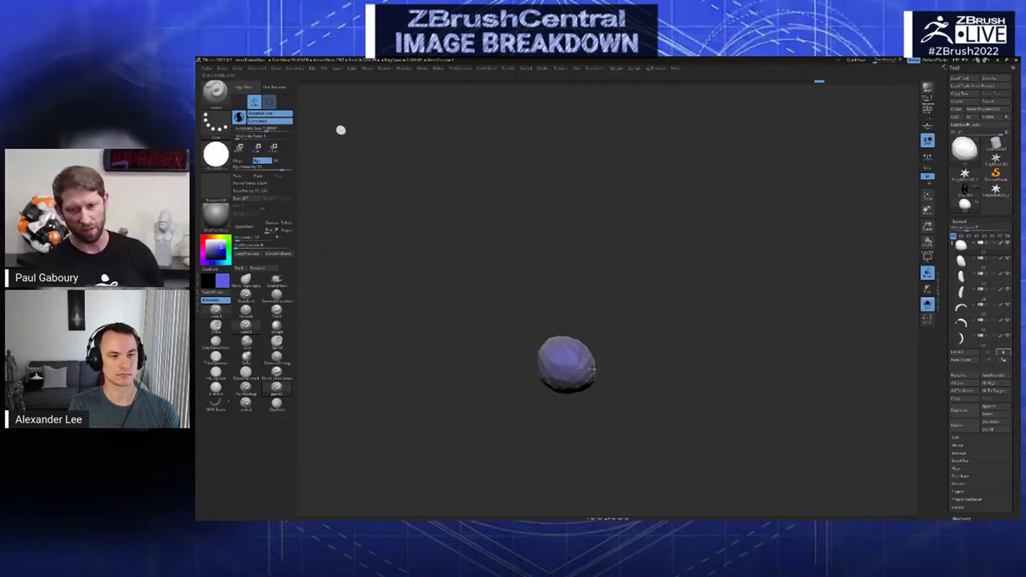
key("ctrl+z")
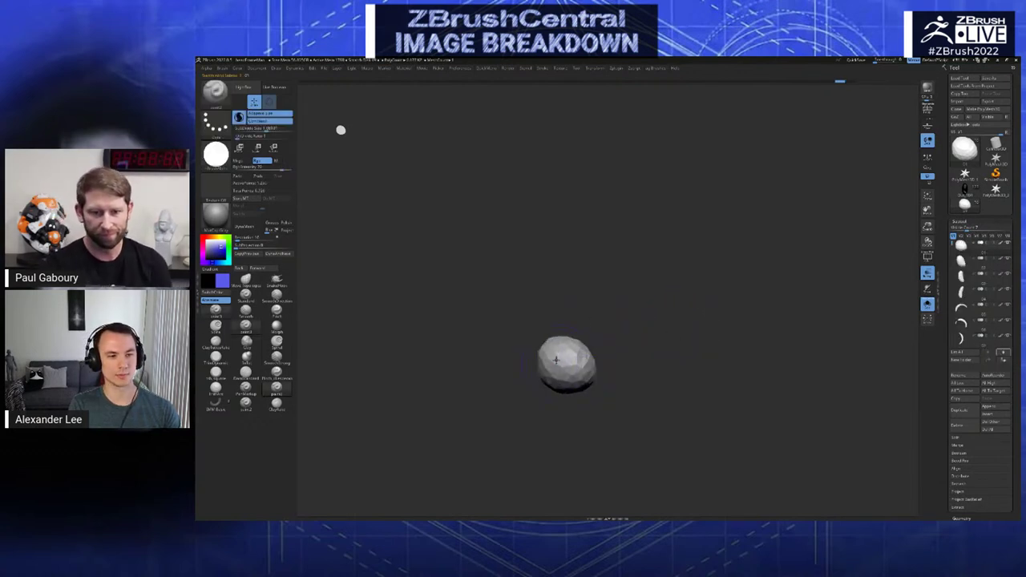
- Paint the faceted ball and the next rounded subtool blue, smoothing the surface of both
mouse_move(556, 360)
left_mouse_down()
mouse_move(571, 370)
mouse_move(583, 354)
mouse_move(566, 338)
left_mouse_up()
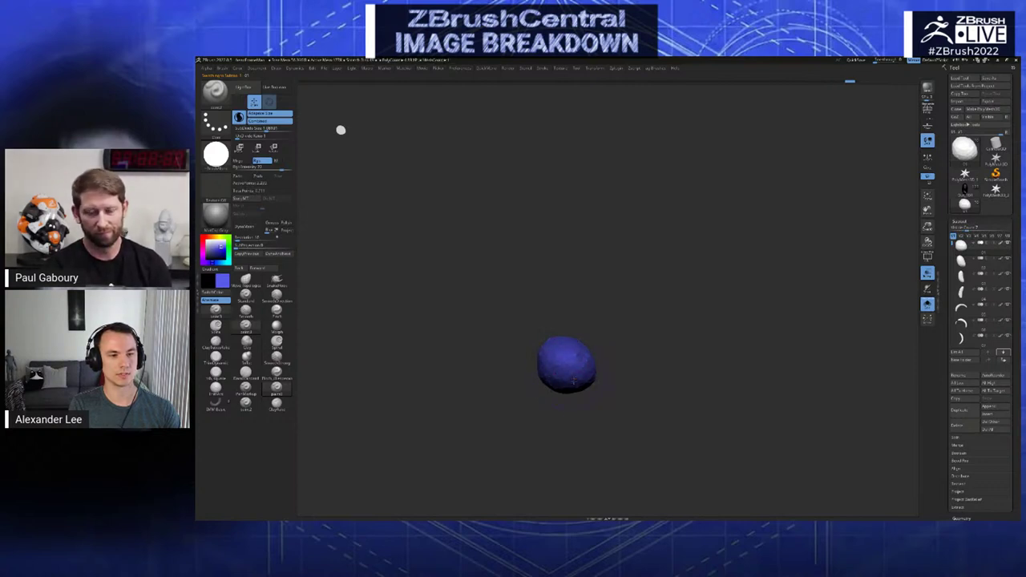
left_click_drag(573, 381, 552, 379, "shift")
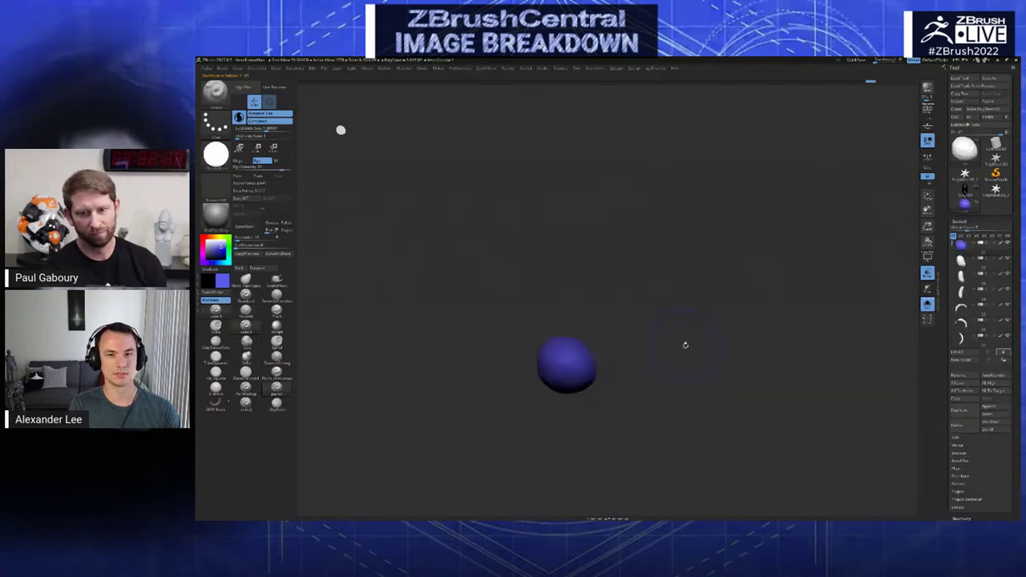
key("Down")
mouse_move(541, 338)
left_mouse_down()
mouse_move(543, 307)
mouse_move(532, 336)
left_mouse_up()
left_click_drag(575, 376, 547, 331, "shift")
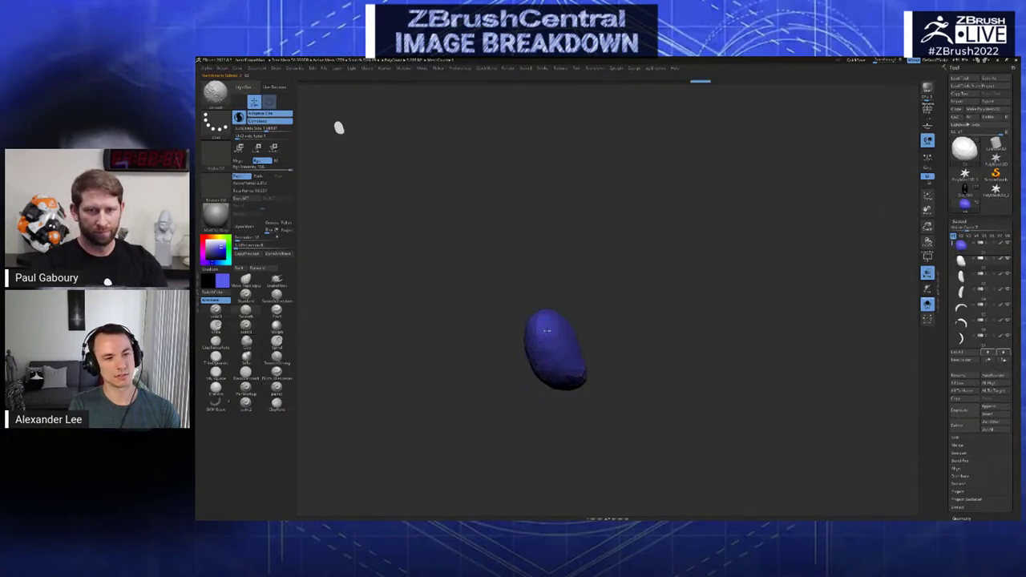
left_click_drag(577, 390, 581, 363, "shift")
key("Up")
key("Down")
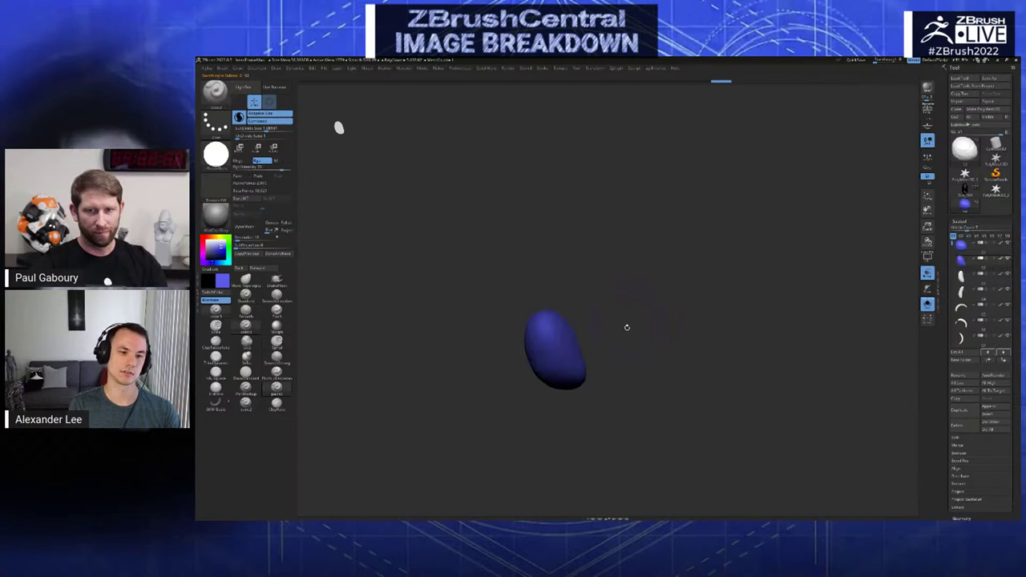
- Paint the third, bean-shaped subtool fully blue and smooth its surface
key("Up")
key("ctrl+z")
key("ctrl+shift+z")
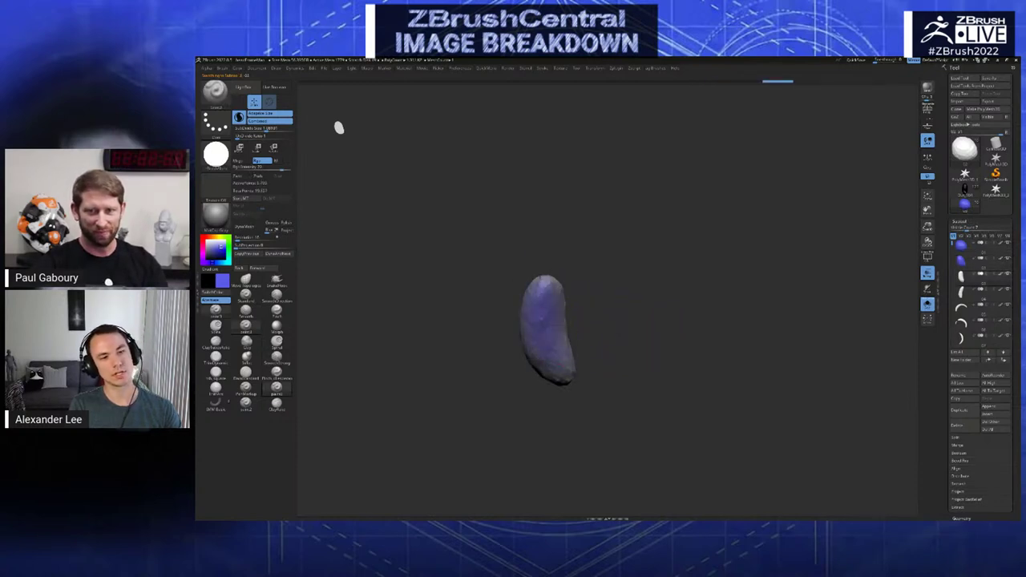
key("ctrl+shift+z")
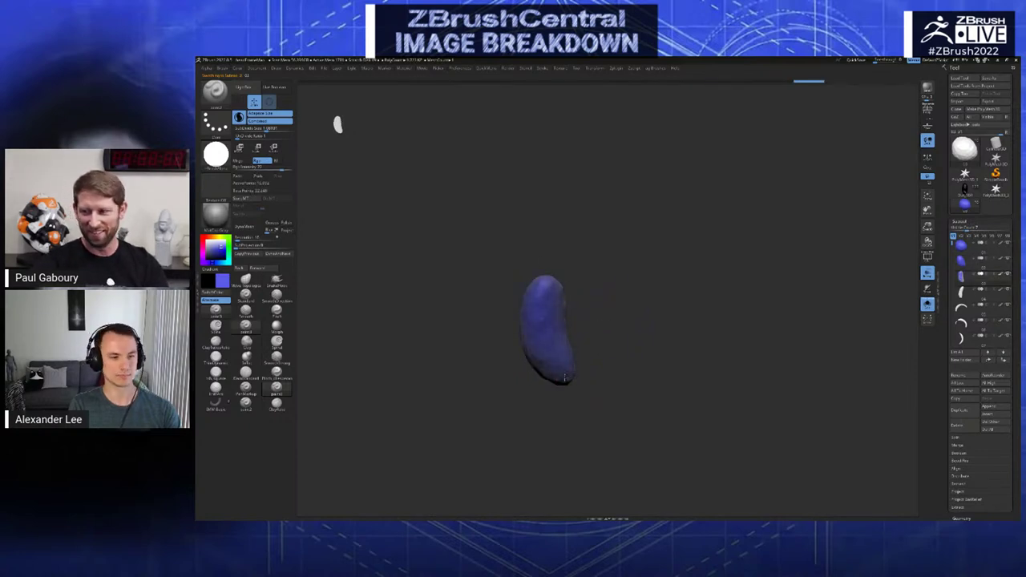
key("ctrl+shift+z")
key("ctrl+shift+z")
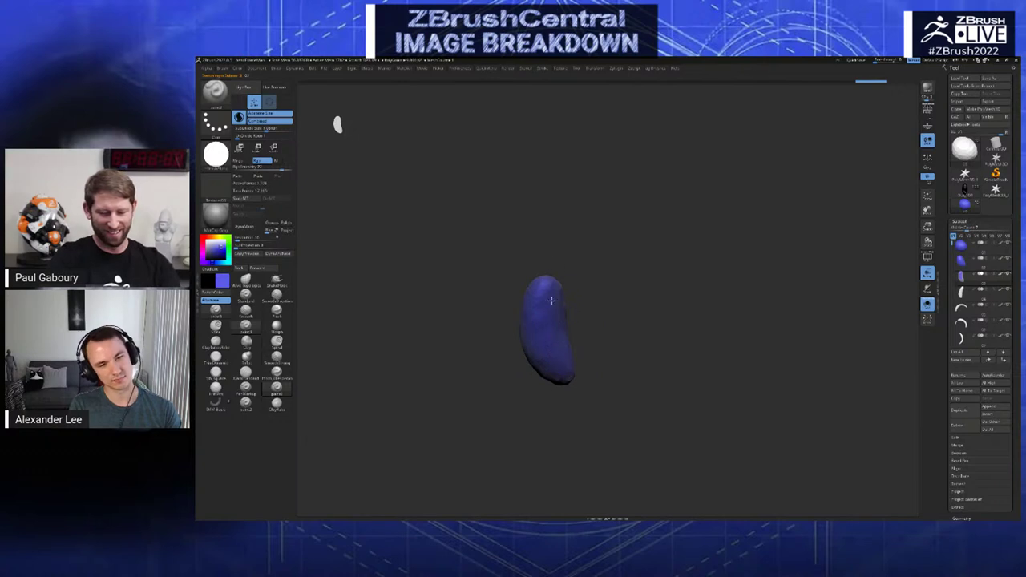
key("ctrl+z")
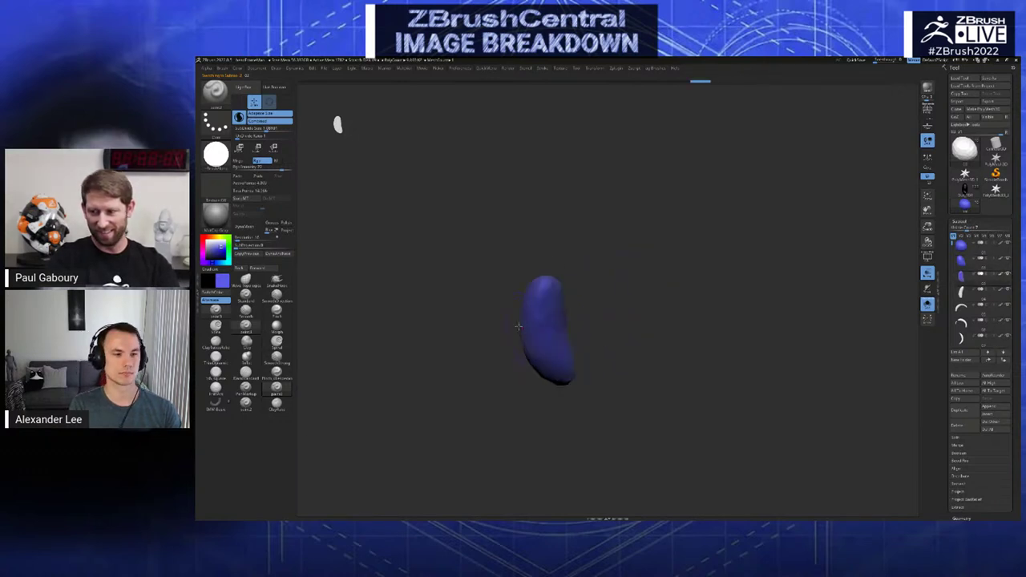
key("ctrl+shift+z")
key("ctrl+shift+z")
key("ctrl+shift+z")
key("ctrl+shift+z")
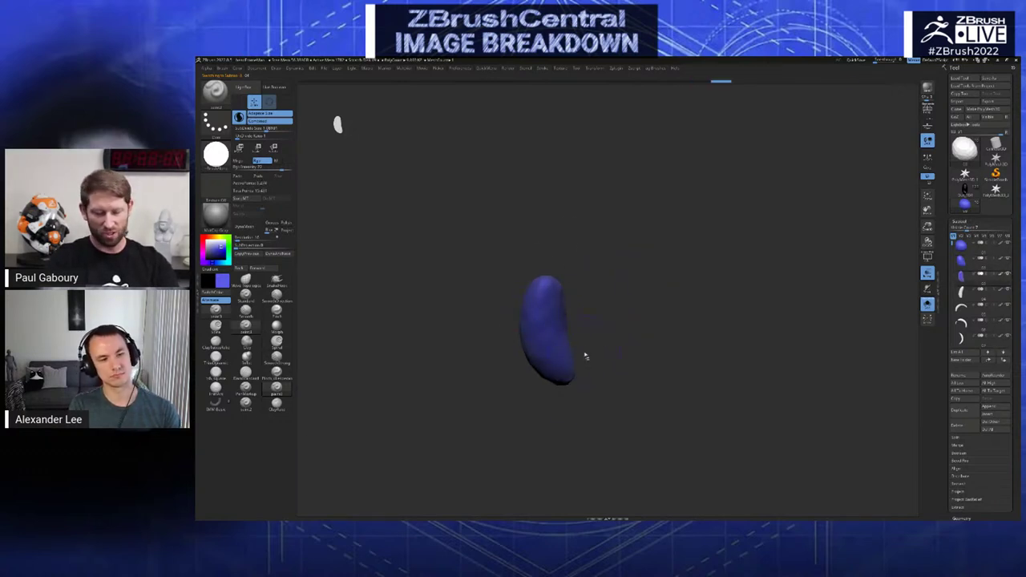
- Paint the fourth subtool, the longer curved shape, blue along its length
key("ctrl+shift+z")
key("ctrl+shift+z")
key("ctrl+shift+z")
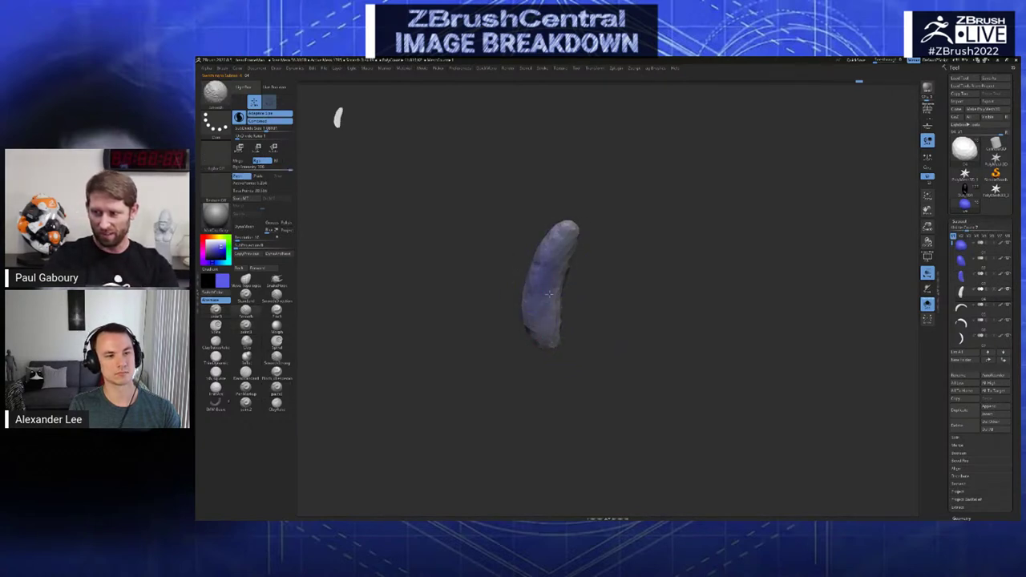
key("ctrl+shift+z")
key("ctrl+shift+z")
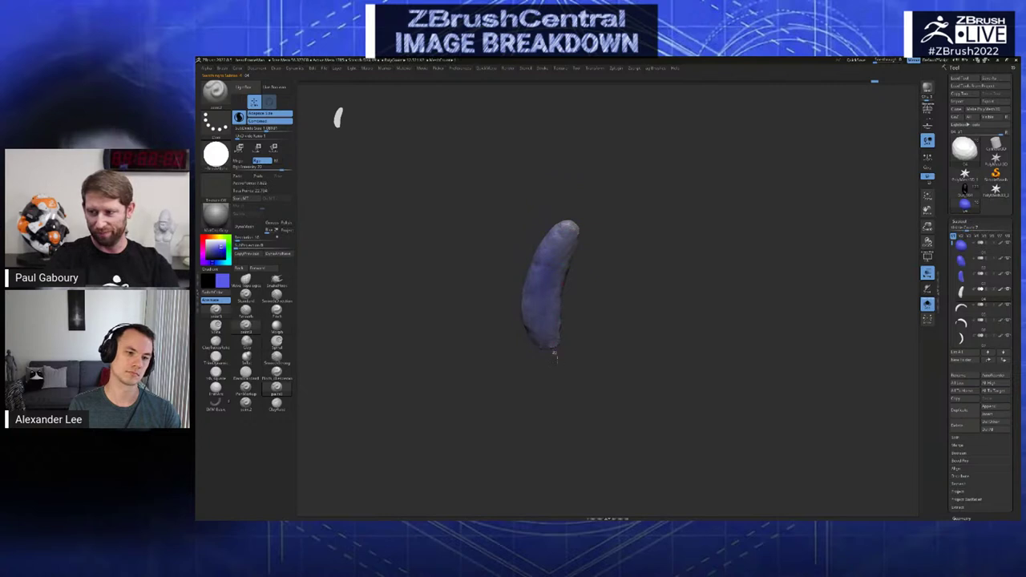
- Step through the neighbouring subtools to compare the painted shapes in sequence
key("Up")
key("Up")
key("Up")
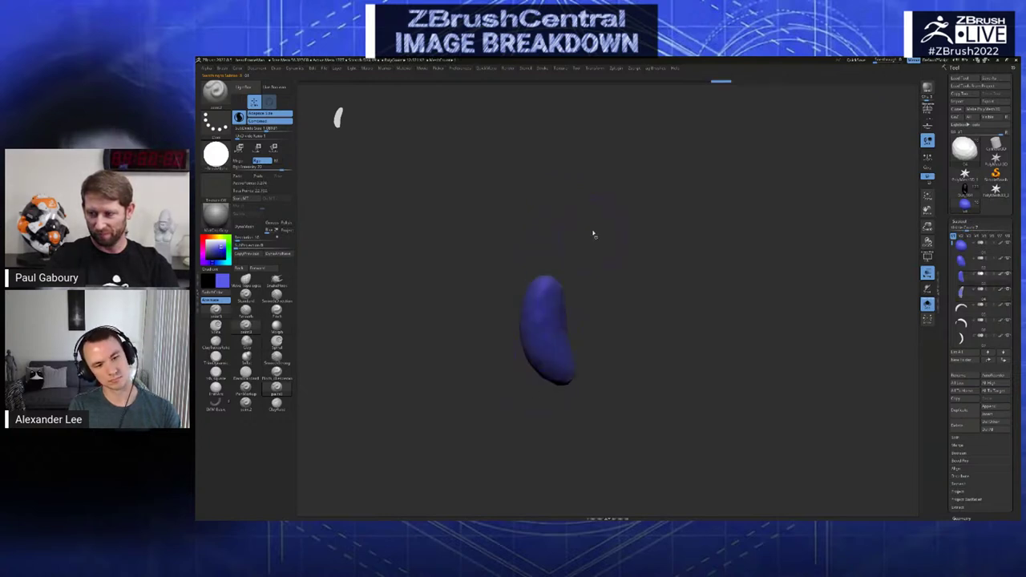
key("Down")
key("Down")
key("Down")
key("Up")
key("Up")
key("ctrl+z")
key("ctrl+z")
key("ctrl+z")
key("ctrl+z")
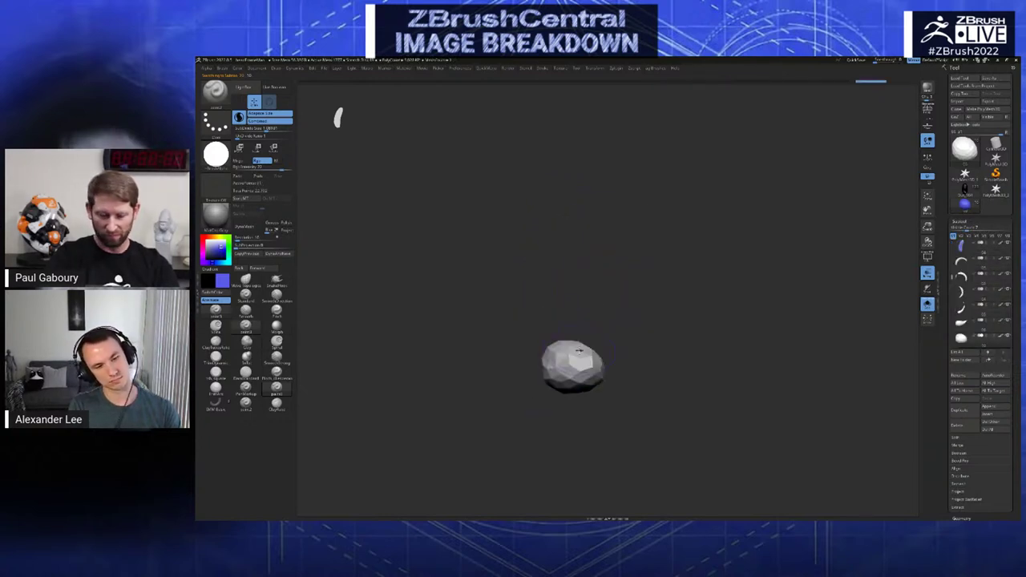
- Paint the unpainted faceted ball at the end of the subtool sequence blue and smooth it
key("ctrl+shift+z")
key("ctrl+shift+z")
key("ctrl+shift+z")
key("ctrl+shift+z")
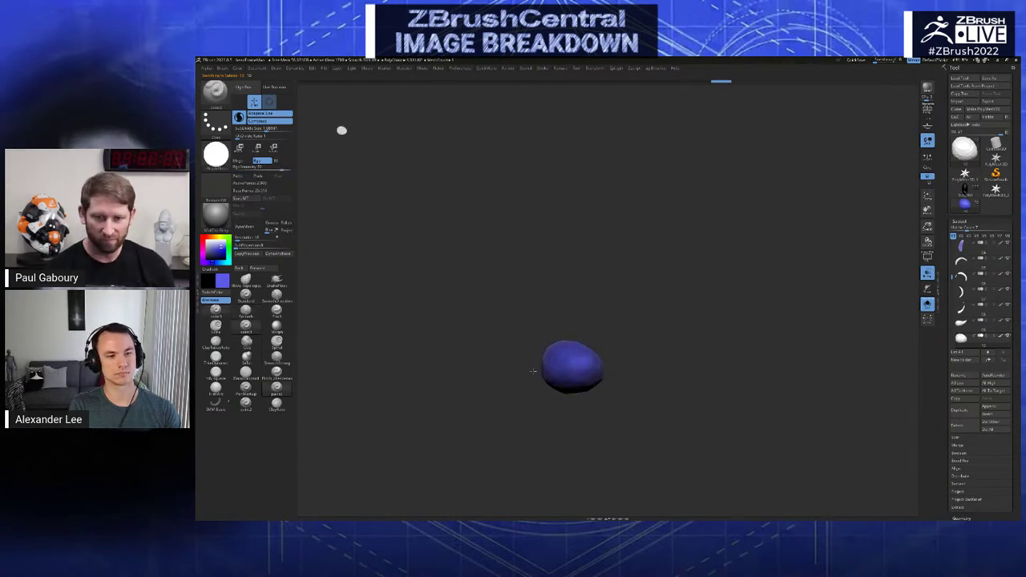
- Step back through the blue bean-shaped and ball-shaped subtools to check their form and colour
key("ctrl+shift+z")
key("ctrl+shift+z")
key("ctrl+shift+z")
key("ctrl+shift+z")
key("ctrl+shift+z")
key("ctrl+shift+z")
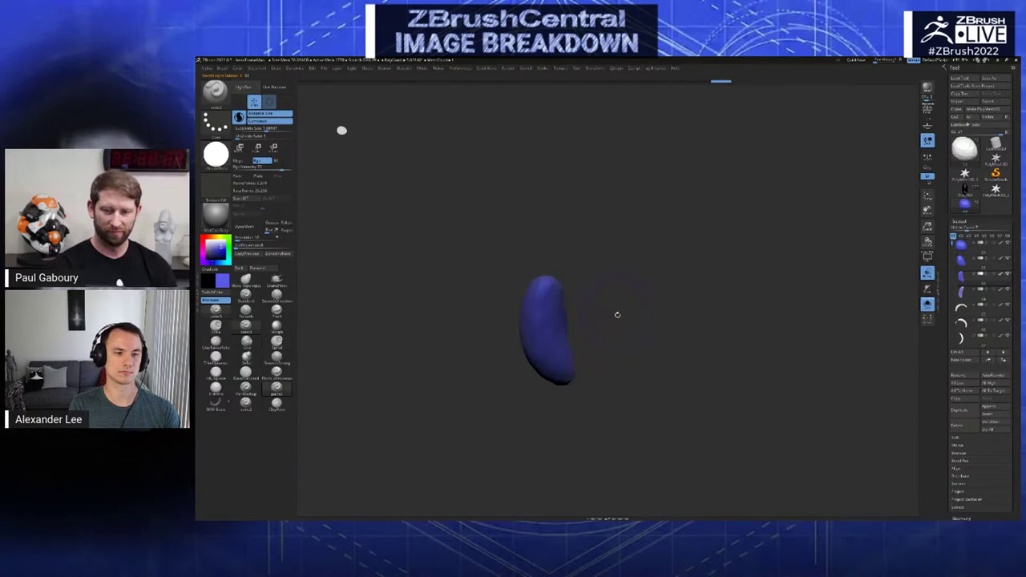
key("ctrl+shift+z")
key("ctrl+shift+z")
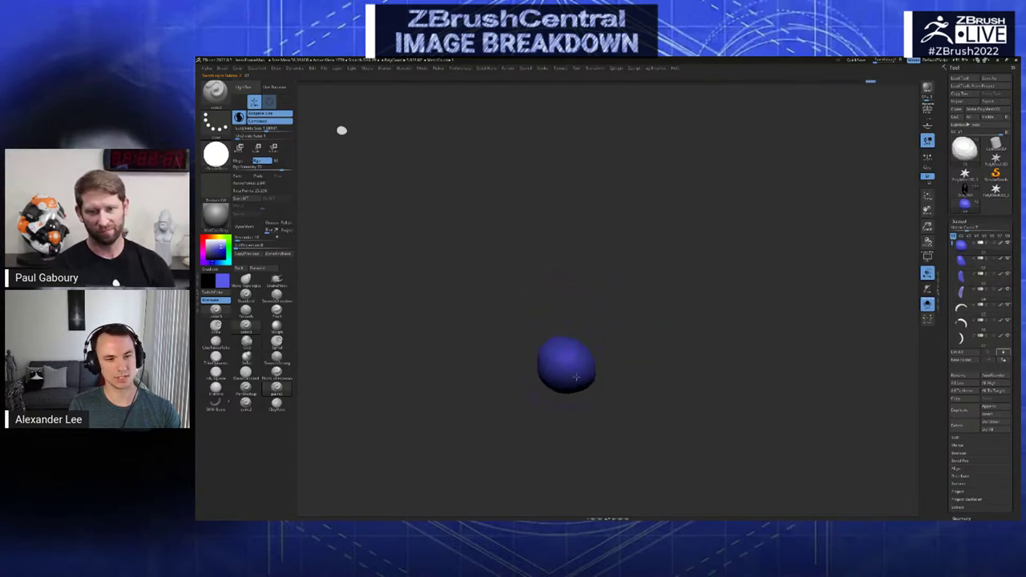
key("ctrl+shift+z")
key("ctrl+shift+z")
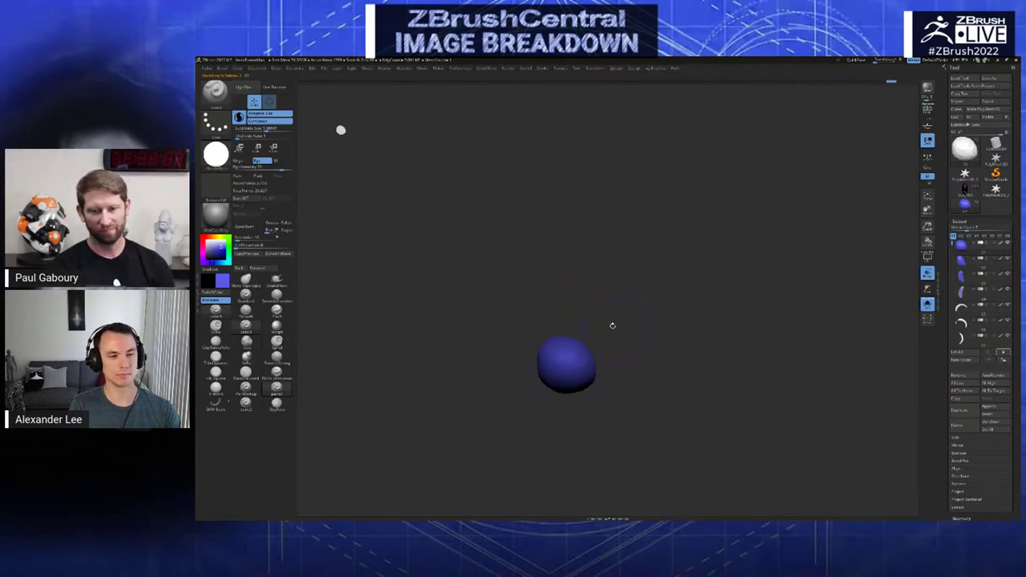
- Compare the fourth, curved blue subtool with the unpainted arched subtool that follows it
key("Down")
key("Down")
key("Down")
key("Down")
key("Up")
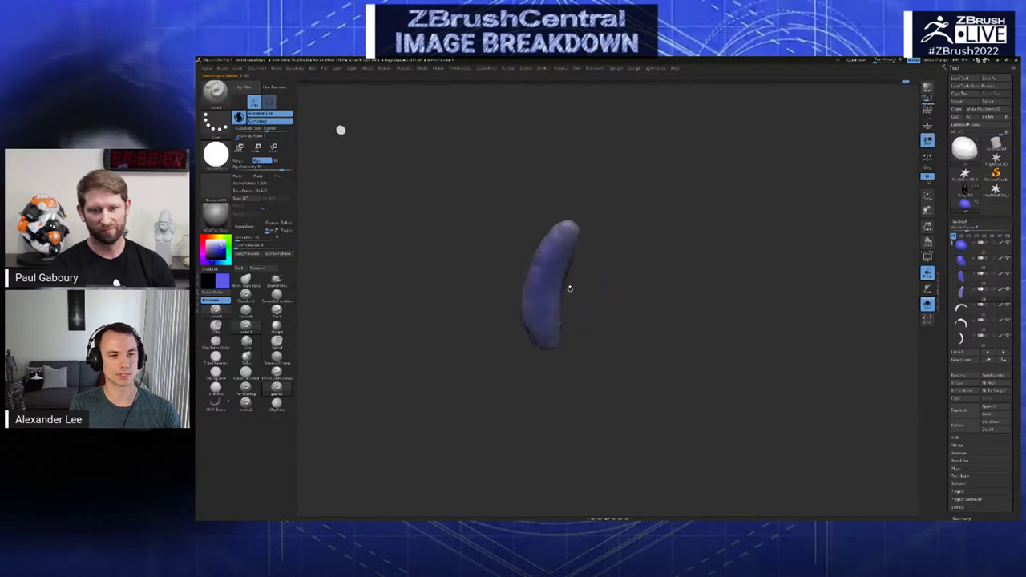
key("ctrl+z")
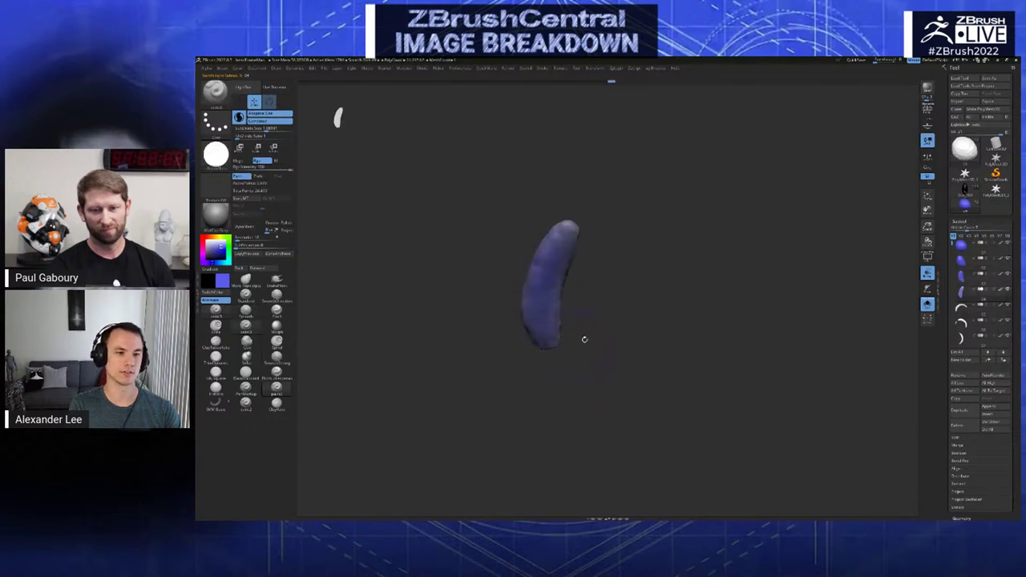
key("Down")
key("Up")
key("ctrl+shift+z")
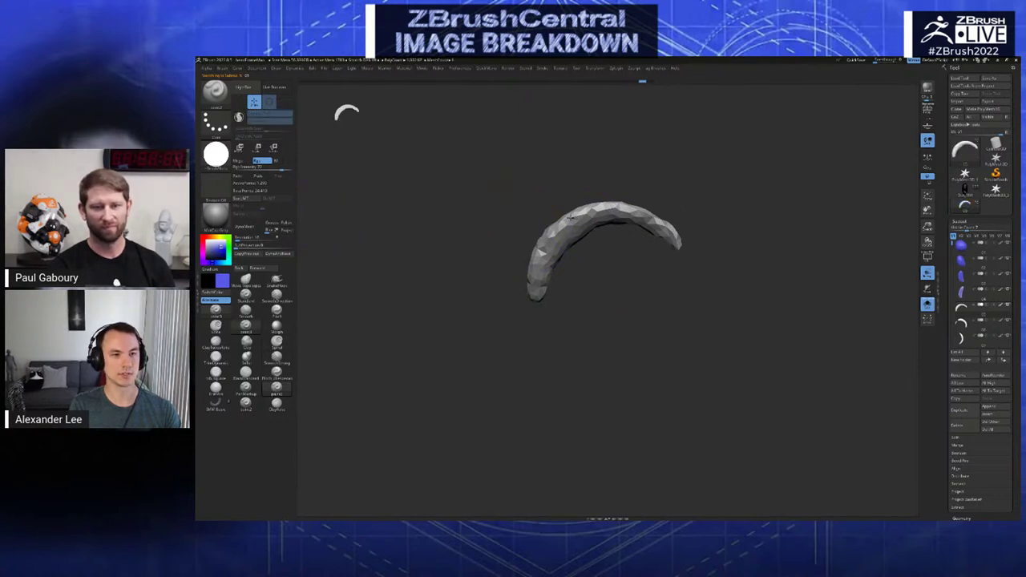
key("ctrl+z")
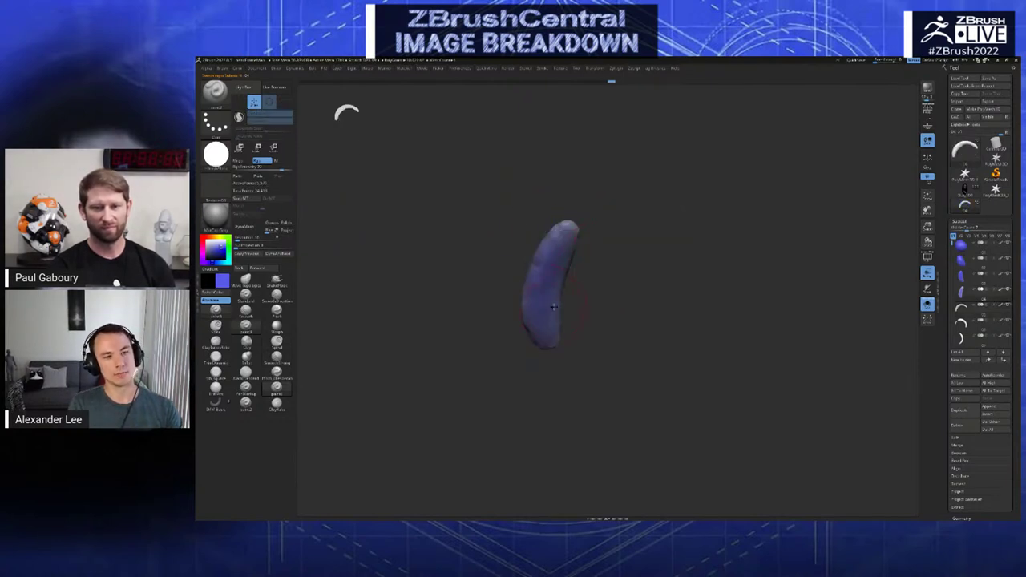
- Paint a light blue tint over the lower, thicker end of the faceted arched subtool
key("Down")
key("Down")
key("Down")
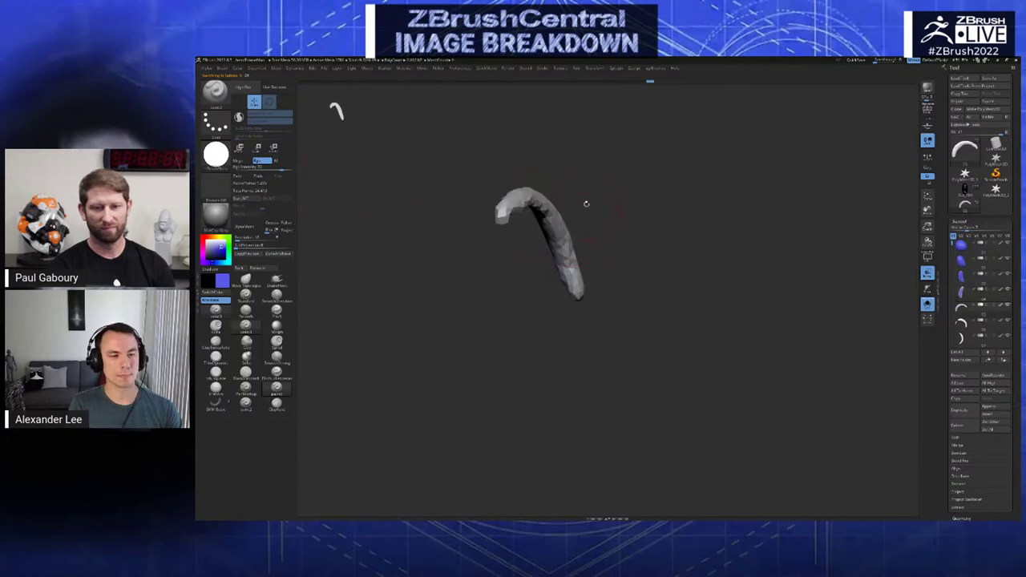
key("Up")
key("Up")
left_click_drag(585, 278, 612, 268)
key("Up")
key("Up")
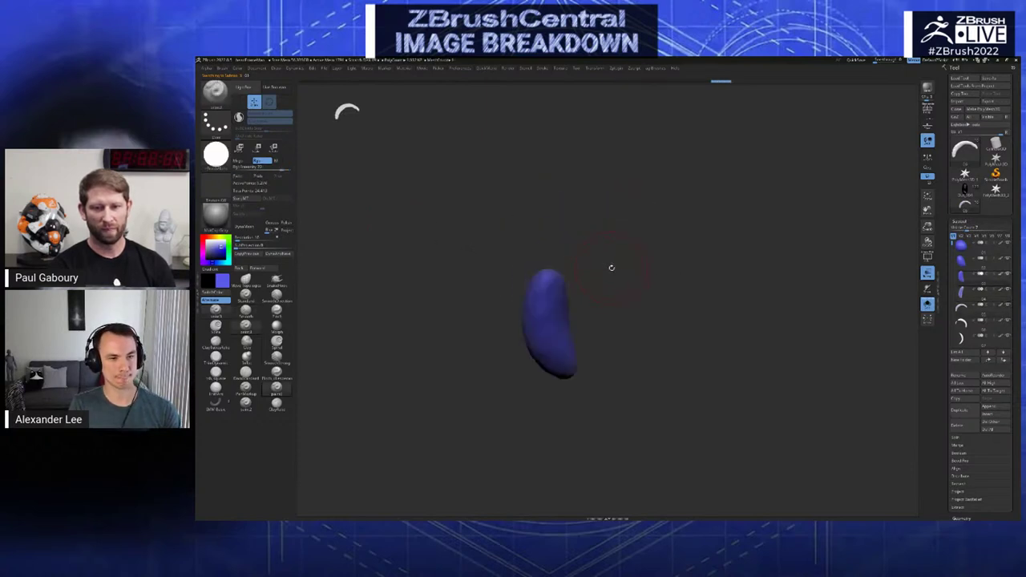
key("Down")
key("Down")
mouse_move(672, 223)
left_mouse_down()
mouse_move(624, 209)
mouse_move(561, 224)
mouse_move(546, 264)
left_mouse_up()
key("ctrl+z")
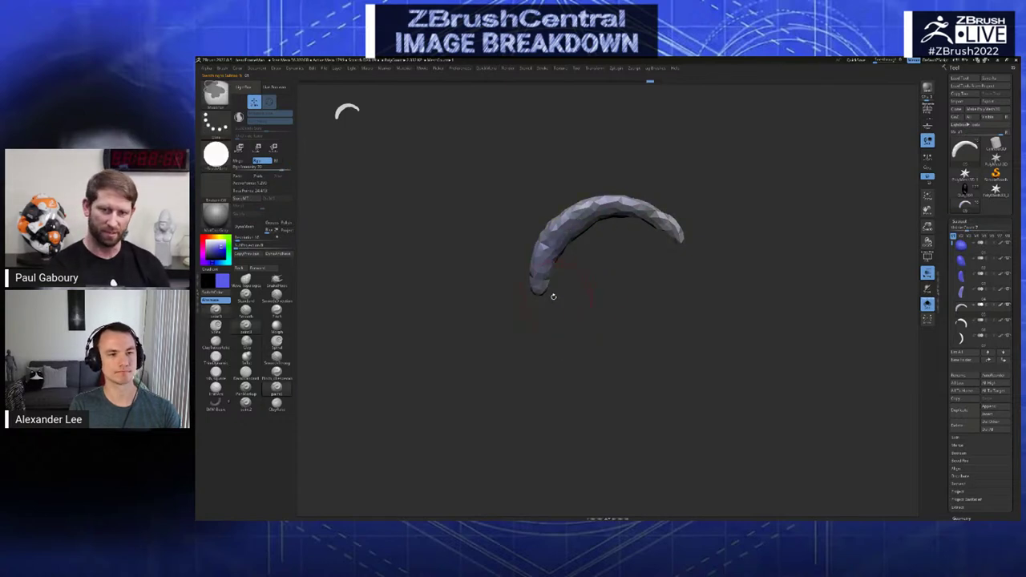
- Paint the small fragment detached from the arch on the following subtool light blue
key("Down")
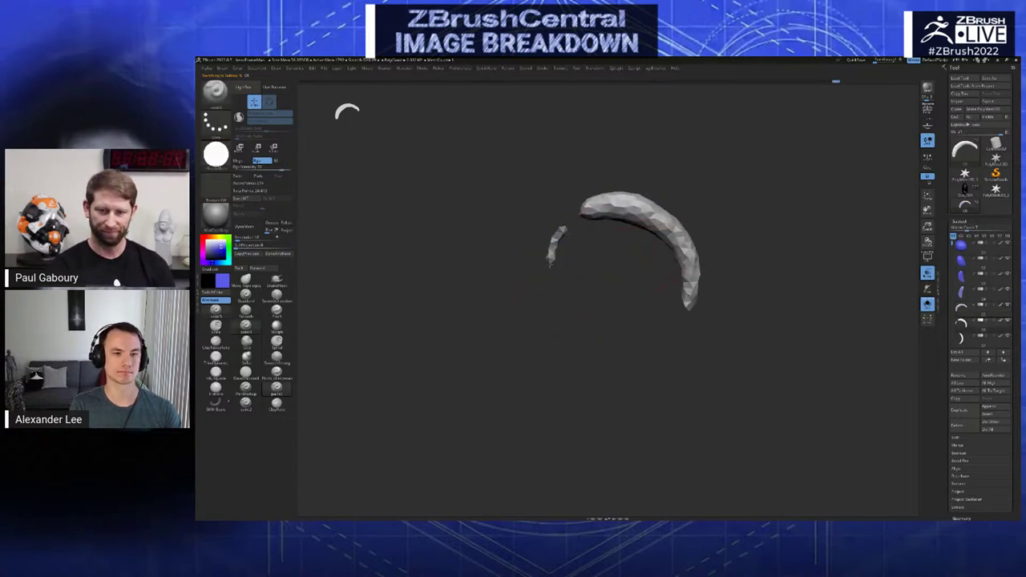
key("ctrl+shift+z")
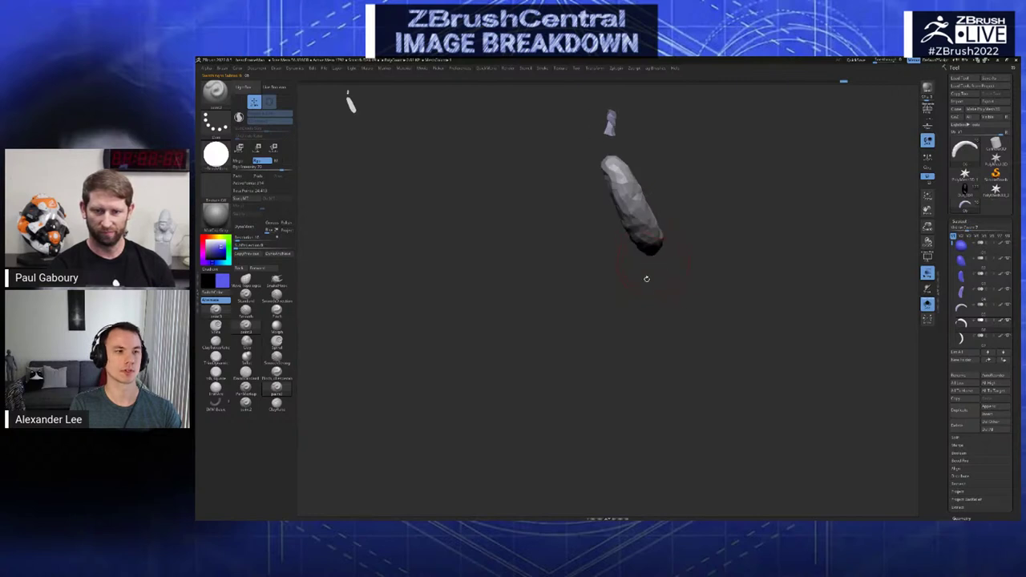
- Orbit and step through the subtools to examine the paint coverage on their front and back sides
key("ctrl+z")
key("ctrl+z")
key("ctrl+z")
key("ctrl+z")
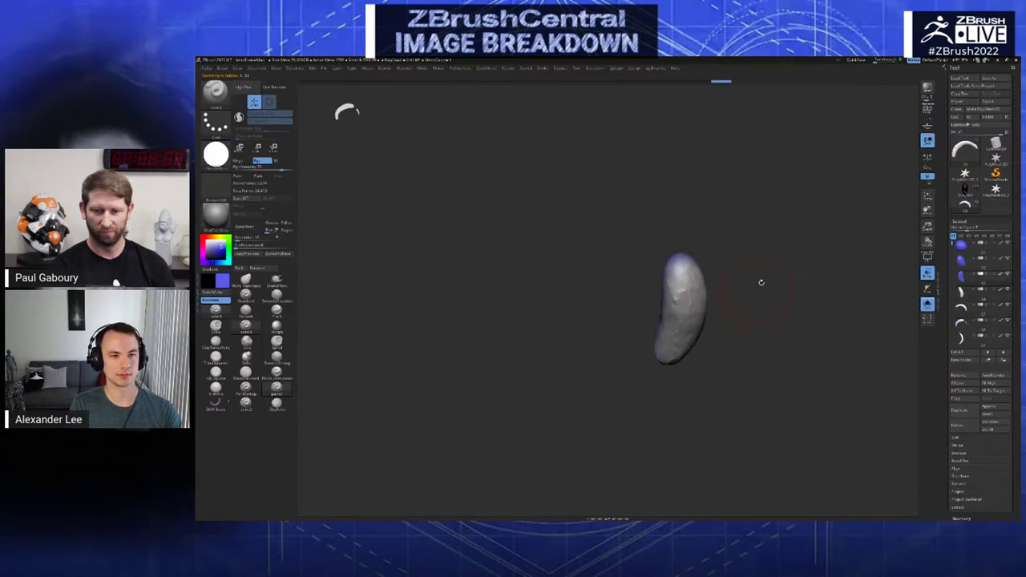
left_click_drag(761, 283, 682, 336)
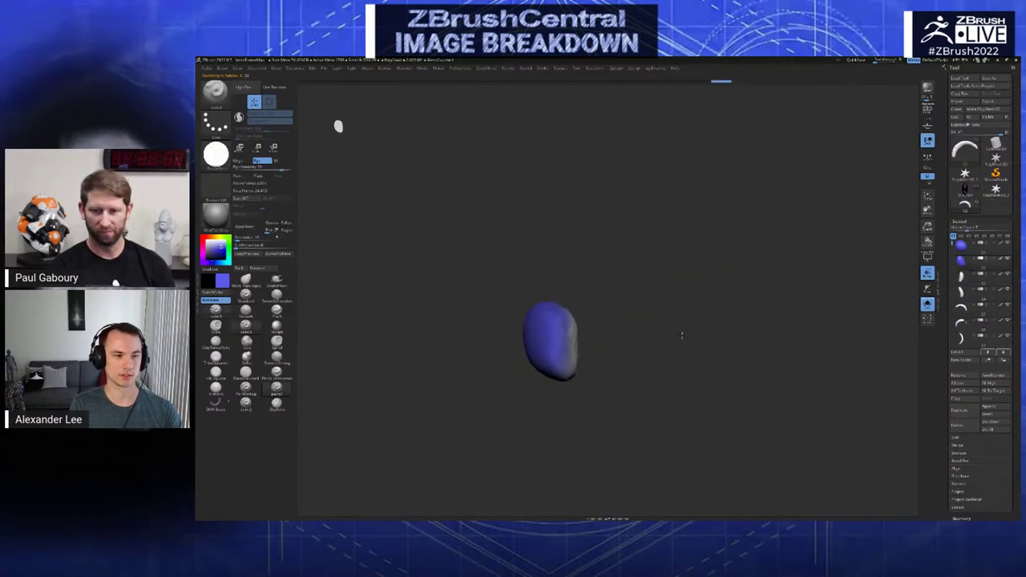
key("ctrl+z")
key("ctrl+z")
key("ctrl+z")
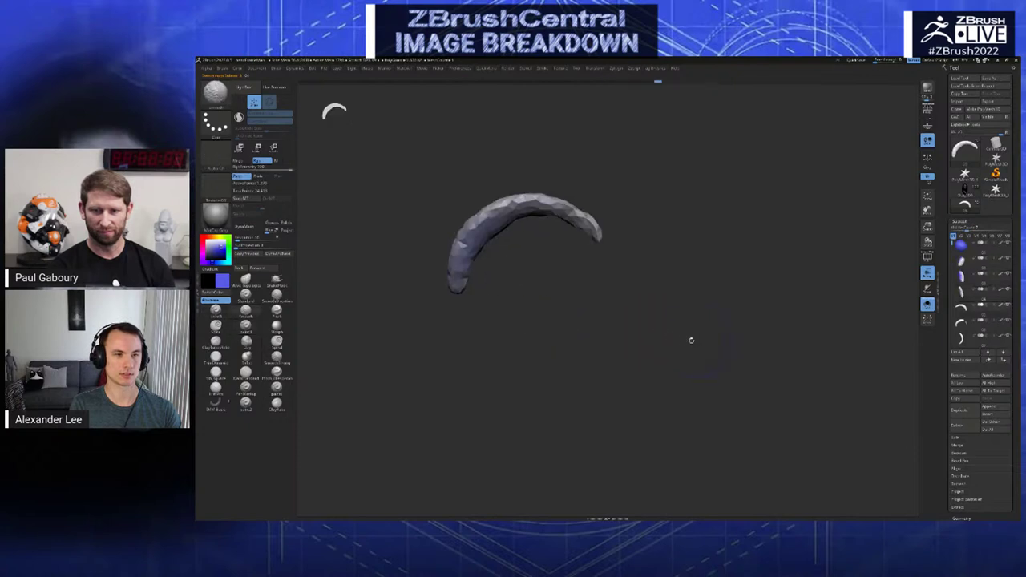
key("ctrl+shift+z")
key("ctrl+shift+z")
key("ctrl+shift+z")
key("ctrl+shift+z")
key("ctrl+shift+z")
key("ctrl+shift+z")
key("ctrl+shift+z")
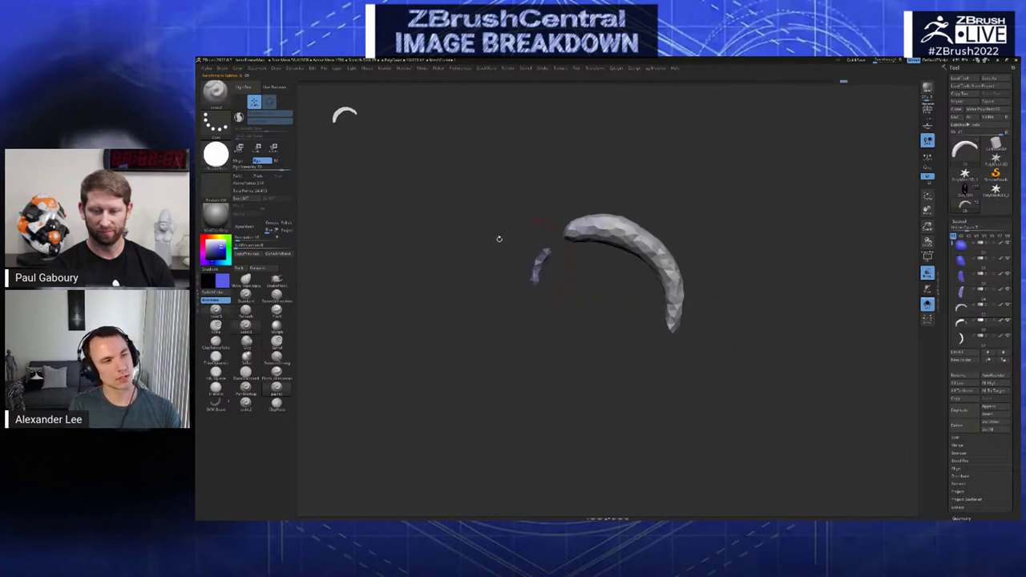
- Return to the tinted one-piece arched subtool and look over the draw and perspective settings
key("ctrl+z")
key("ctrl+z")
key("ctrl+z")
key("ctrl+z")
key("ctrl+z")
key("ctrl+z")
key("ctrl+z")
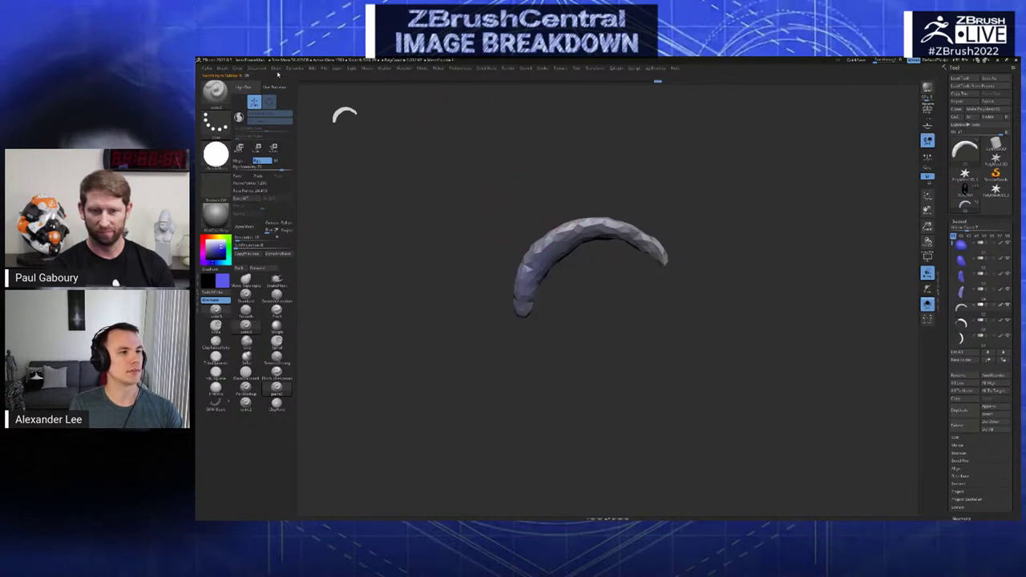
left_click(277, 69)
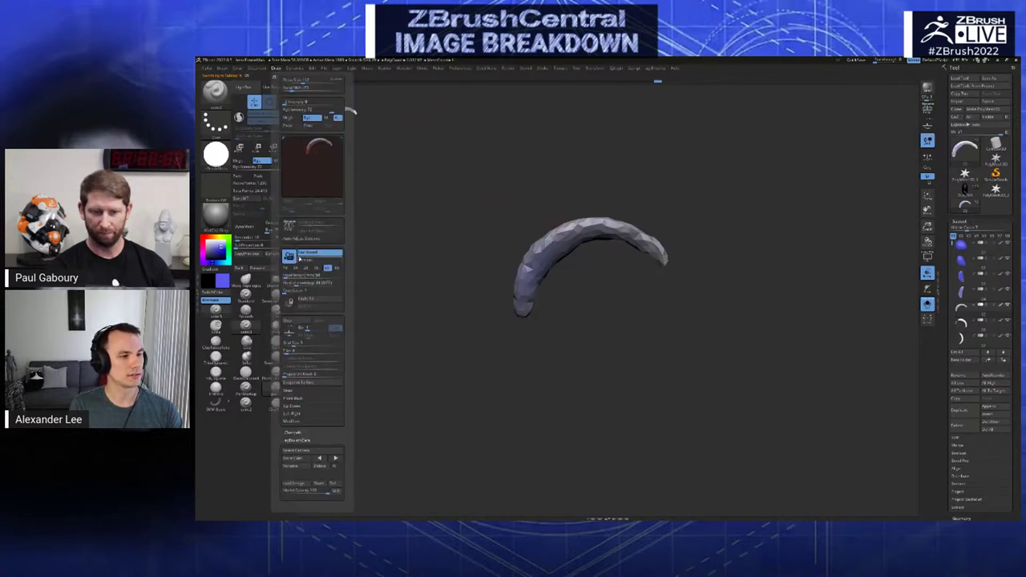
- Tint the upper end of the broken arch and the upper half of the crescent subtool light blue
left_click_drag(426, 296, 558, 324)
mouse_move(517, 385)
left_mouse_down()
mouse_move(586, 351)
mouse_move(627, 300)
mouse_move(595, 280)
mouse_move(598, 248)
mouse_move(644, 295)
mouse_move(663, 263)
mouse_move(673, 289)
left_mouse_up()
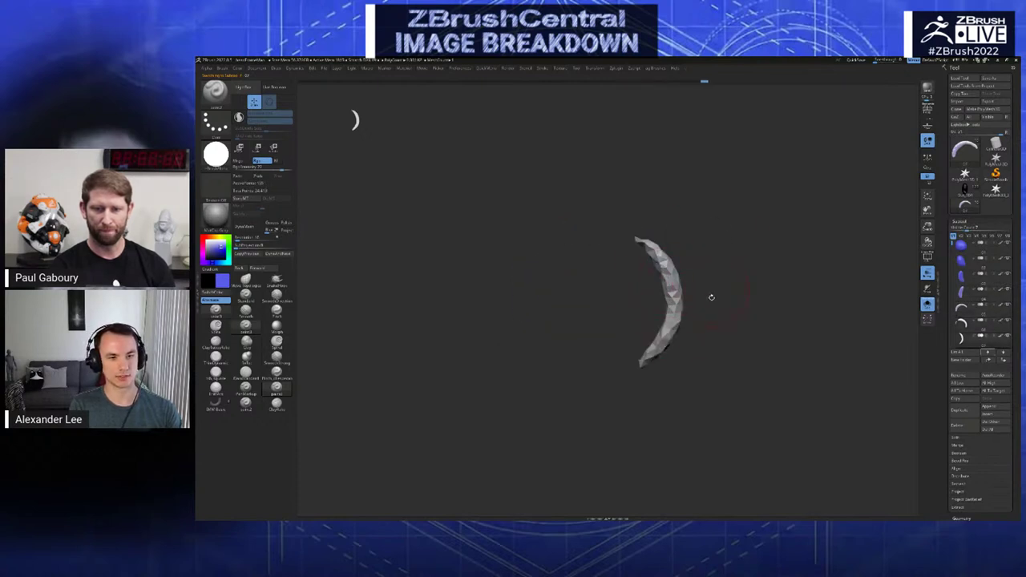
left_click_drag(637, 410, 639, 276)
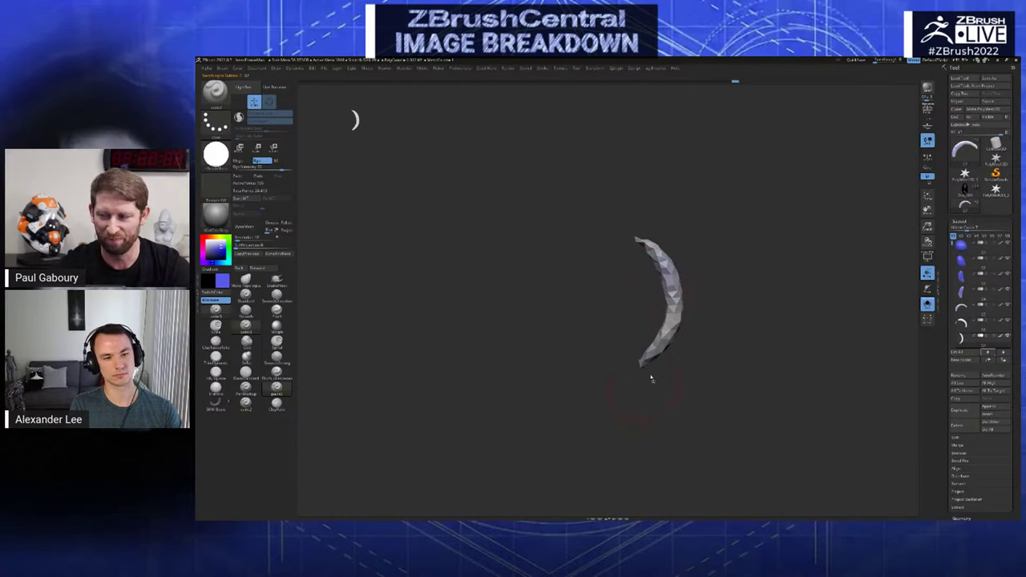
- Paint the thicker lower end of the tail-shaped subtool after the crescent light blue, leaving its thin tip gray
key("Down")
left_click_drag(607, 391, 663, 353)
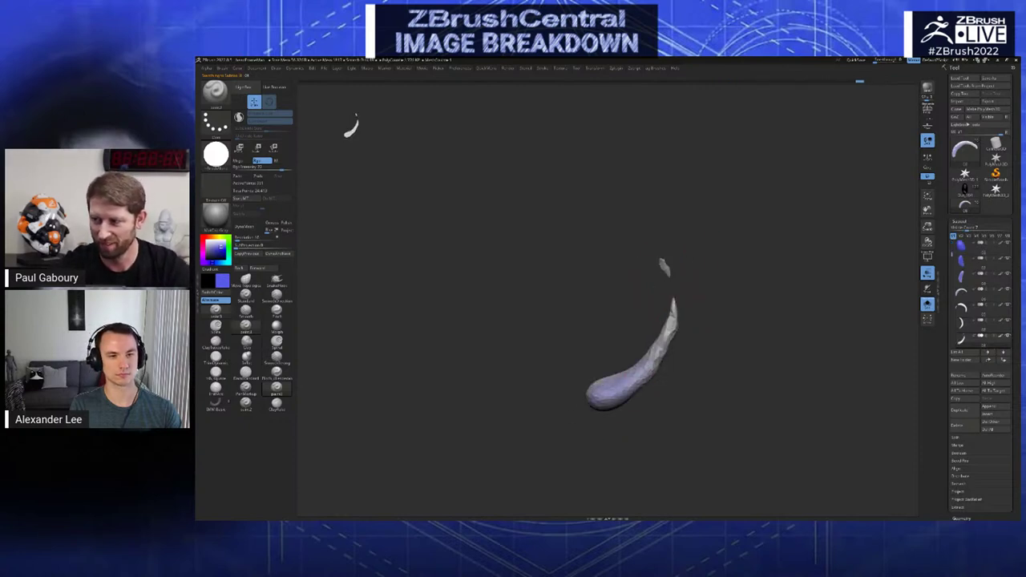
left_click_drag(618, 406, 651, 365)
- Paint the teardrop subtool blue with a fade toward its pointed tip, and the rounded subtool after it solid blue
key("Down")
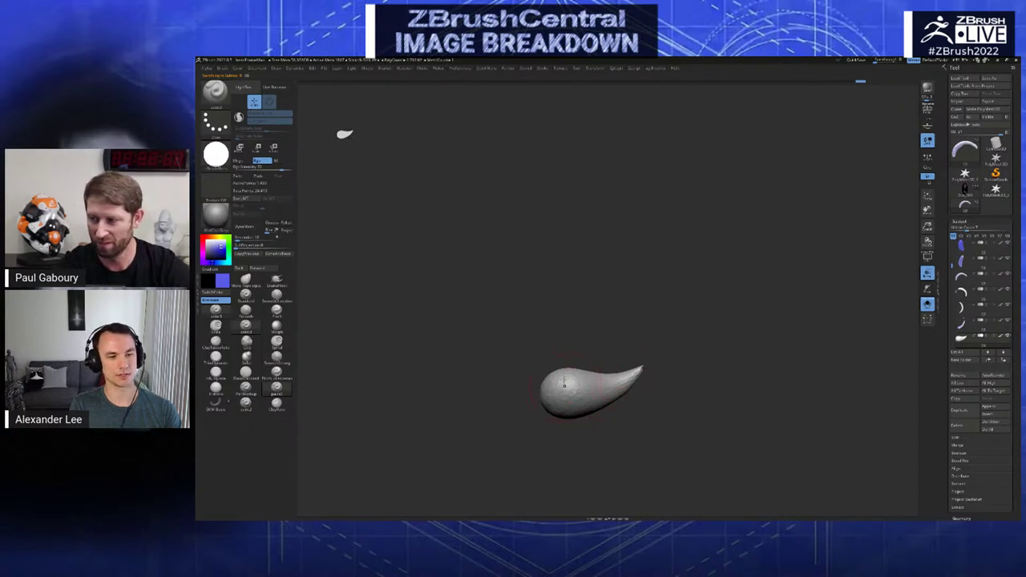
mouse_move(564, 385)
left_mouse_down()
mouse_move(571, 396)
mouse_move(603, 391)
mouse_move(552, 458)
left_mouse_up()
key("Up")
key("Down")
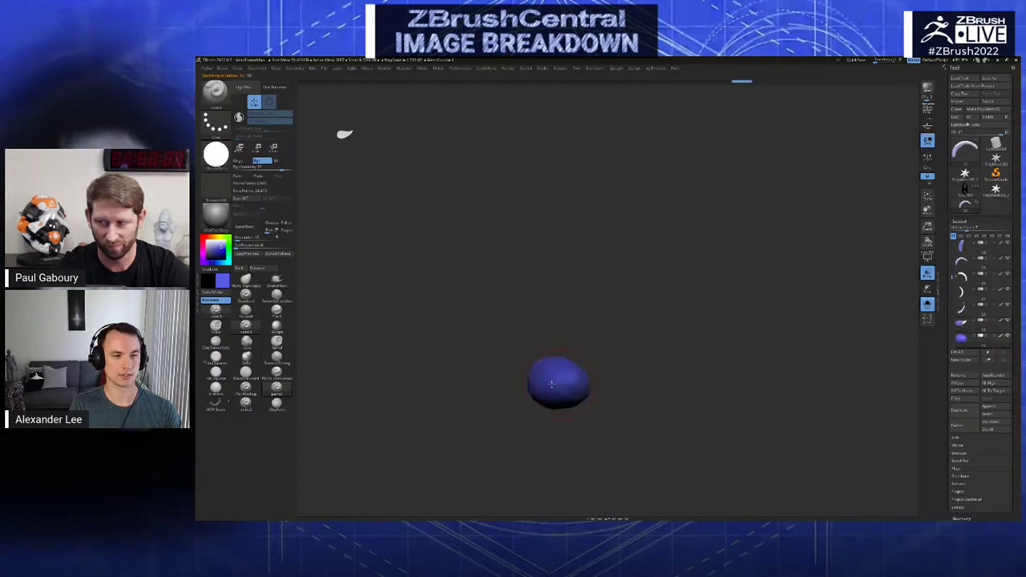
- Cycle repeatedly through the whole subtool sequence to check how the blue color carries from shape to shape
key("Down")
key("Down")
key("Down")
key("Down")
key("Down")
key("Down")
key("Down")
key("Down")
key("Down")
key("Down")
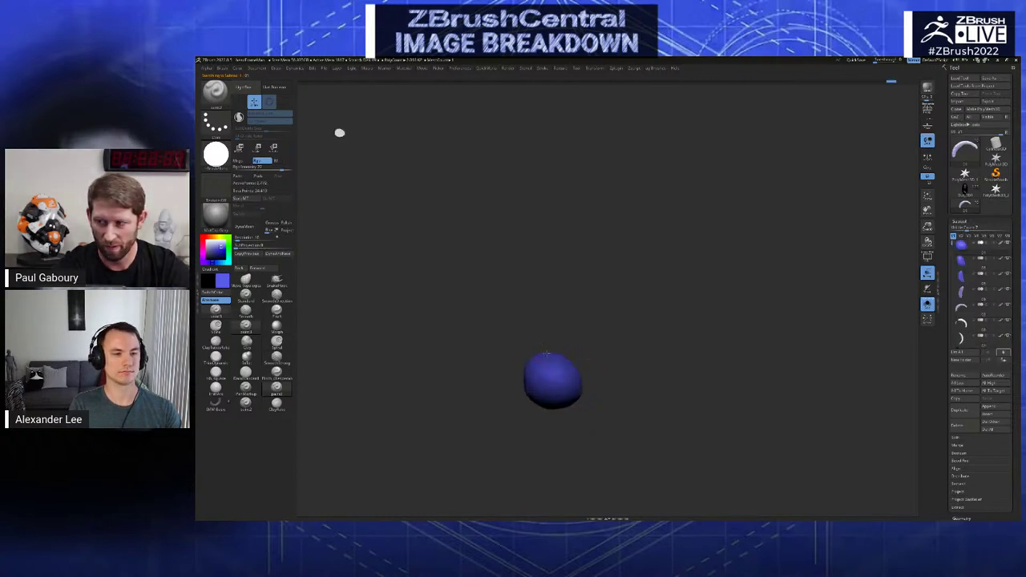
key("Down")
key("Down")
key("Down")
key("Down")
key("Down")
key("Down")
key("Down")
key("Down")
key("Down")
key("Down")
key("Down")
key("Down")
key("Down")
key("Down")
key("Down")
key("Down")
key("Down")
key("Down")
key("Down")
key("Down")
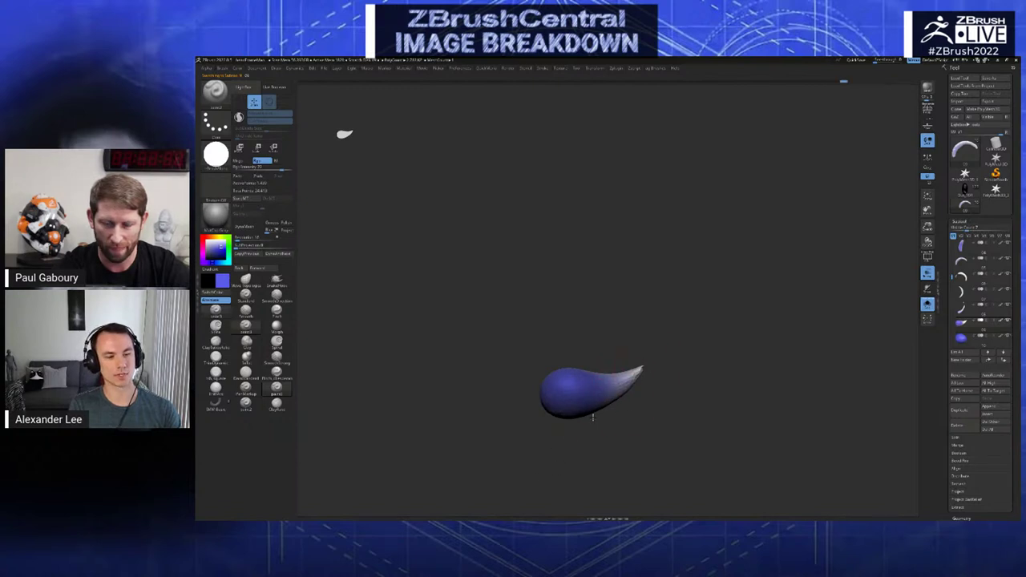
- Compare the blue coverage of the fourth, curved subtool with the arched subtools that follow it
mouse_move(681, 328)
left_mouse_down()
mouse_move(754, 321)
mouse_move(589, 287)
mouse_move(553, 293)
mouse_move(581, 241)
left_mouse_up()
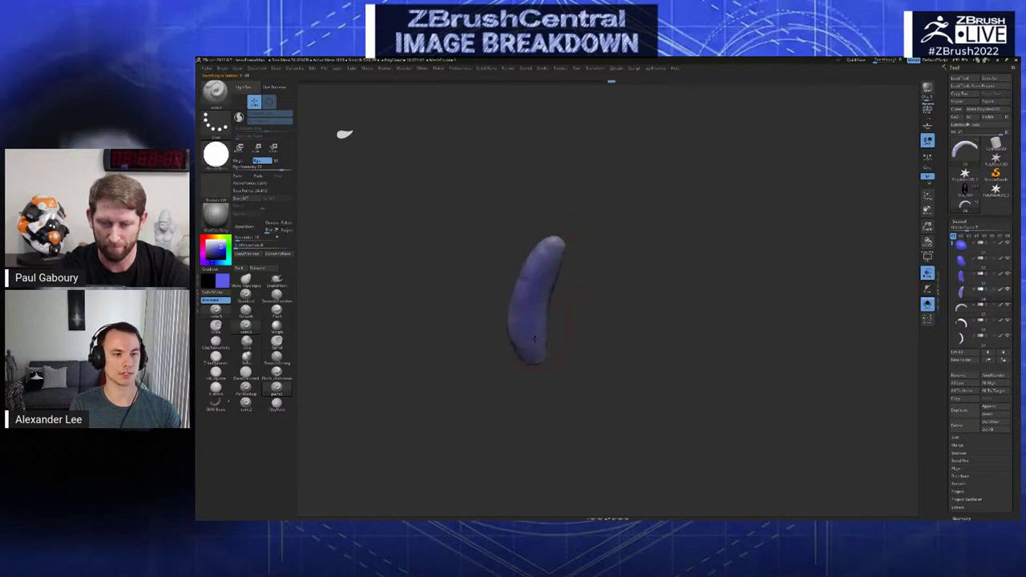
key("Down")
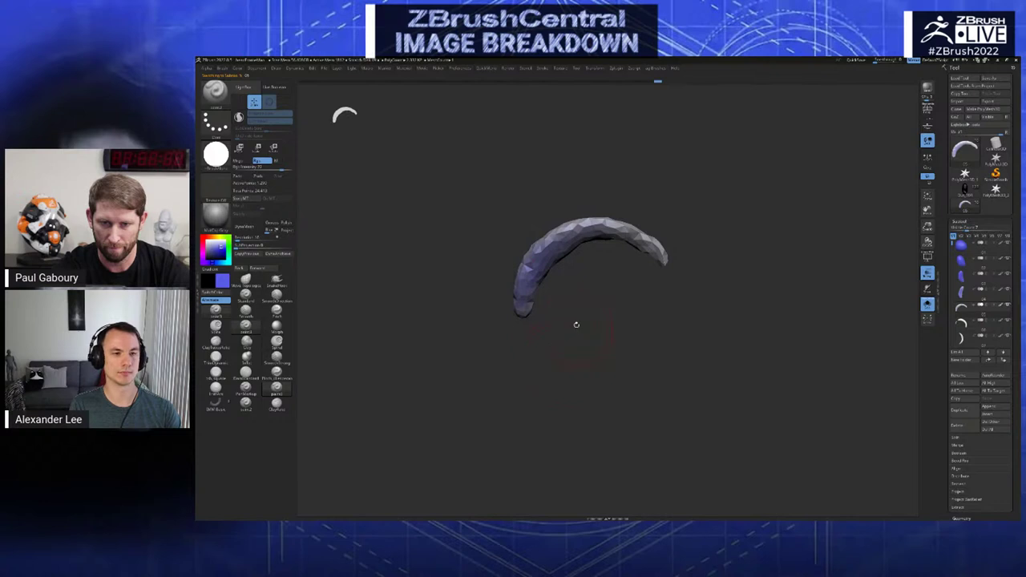
key("Up")
key("Down")
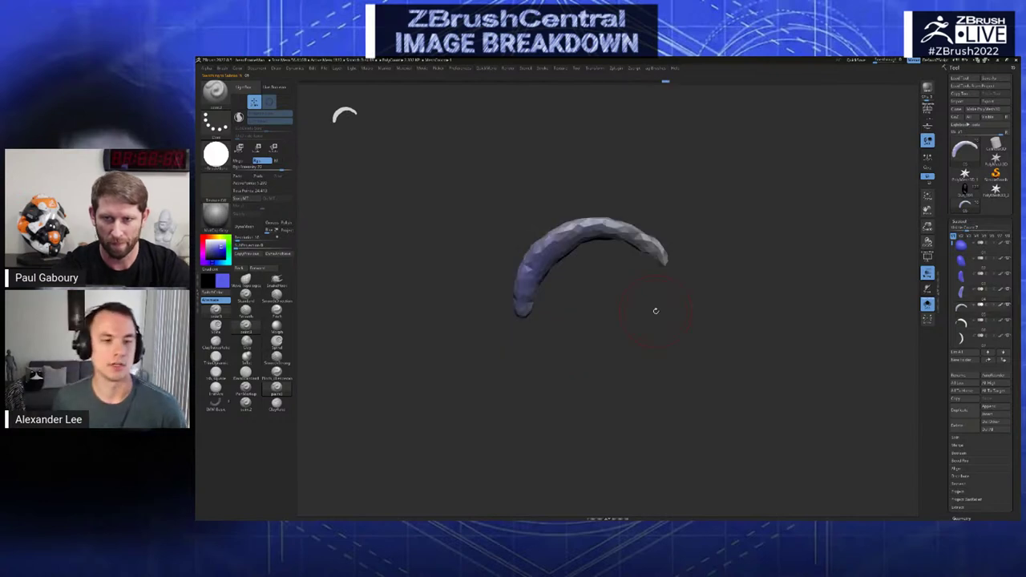
mouse_move(593, 296)
left_mouse_down()
mouse_move(623, 360)
mouse_move(595, 339)
mouse_move(620, 330)
mouse_move(570, 330)
mouse_move(559, 305)
left_mouse_up()
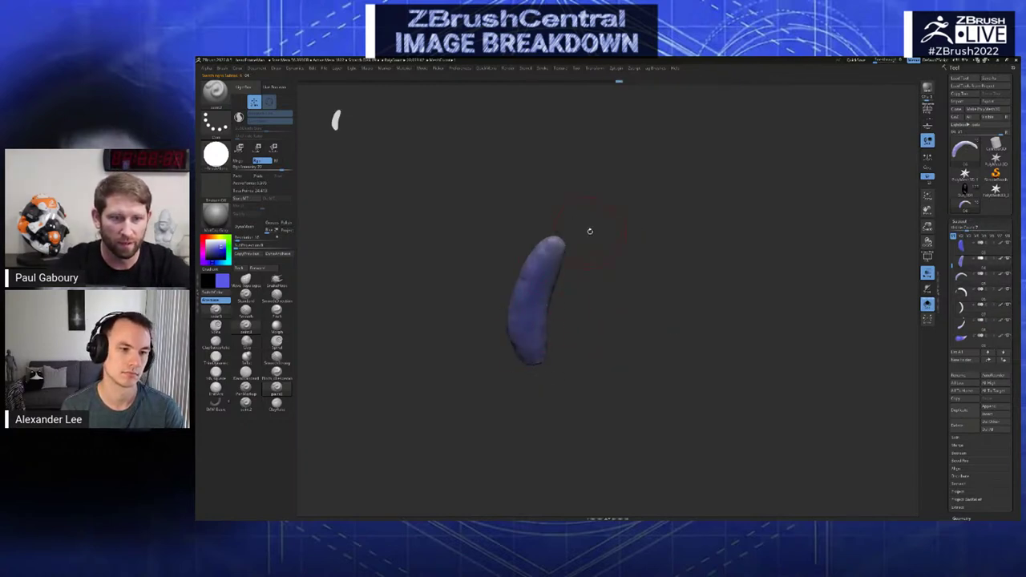
left_click_drag(588, 229, 569, 232)
mouse_move(525, 271)
left_mouse_down()
mouse_move(575, 302)
mouse_move(614, 282)
left_mouse_up()
mouse_move(614, 237)
left_mouse_down()
mouse_move(589, 228)
mouse_move(629, 234)
mouse_move(669, 266)
left_mouse_up()
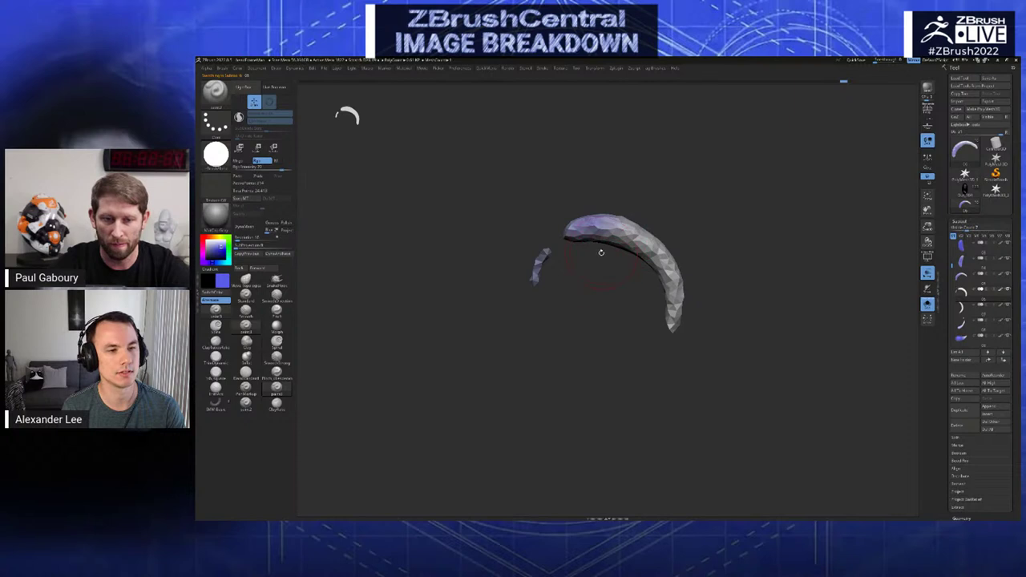
- Step back and forth between the arches, the crescent and the tail-shaped subtool to compare their blue tints
key("Up")
key("Down")
key("Down")
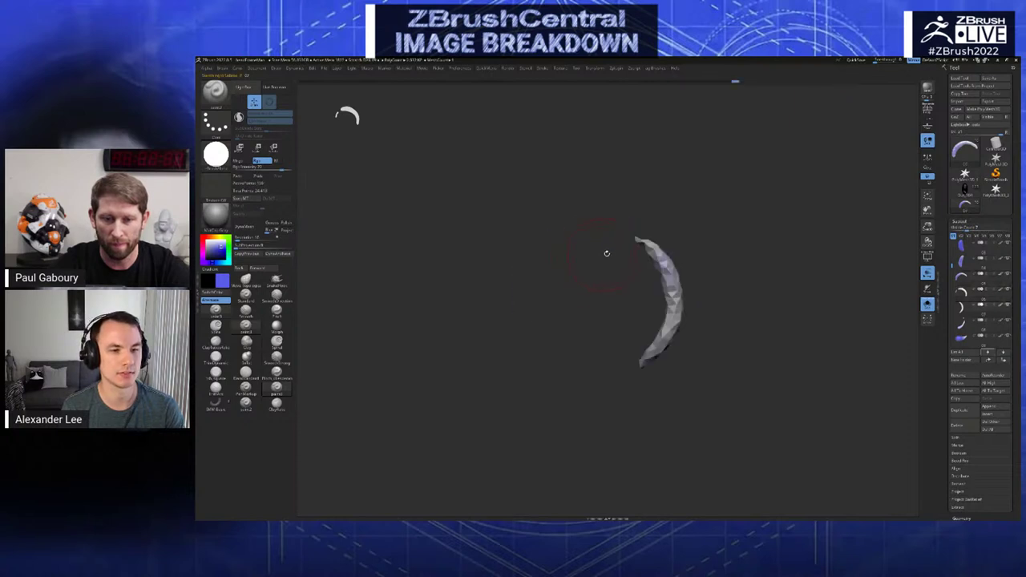
key("Up")
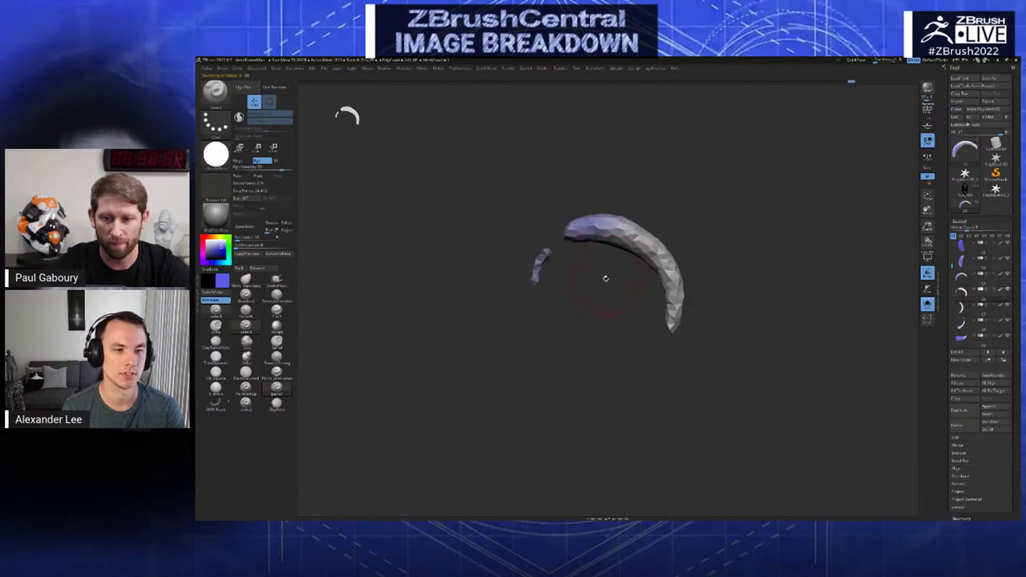
key("Up")
key("Down")
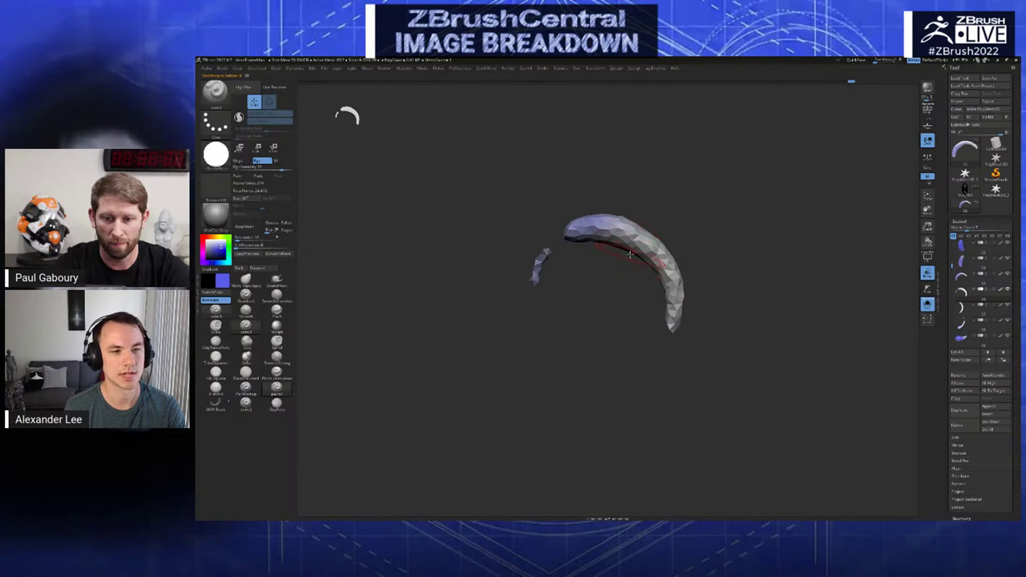
key("Down")
key("Down")
key("Up")
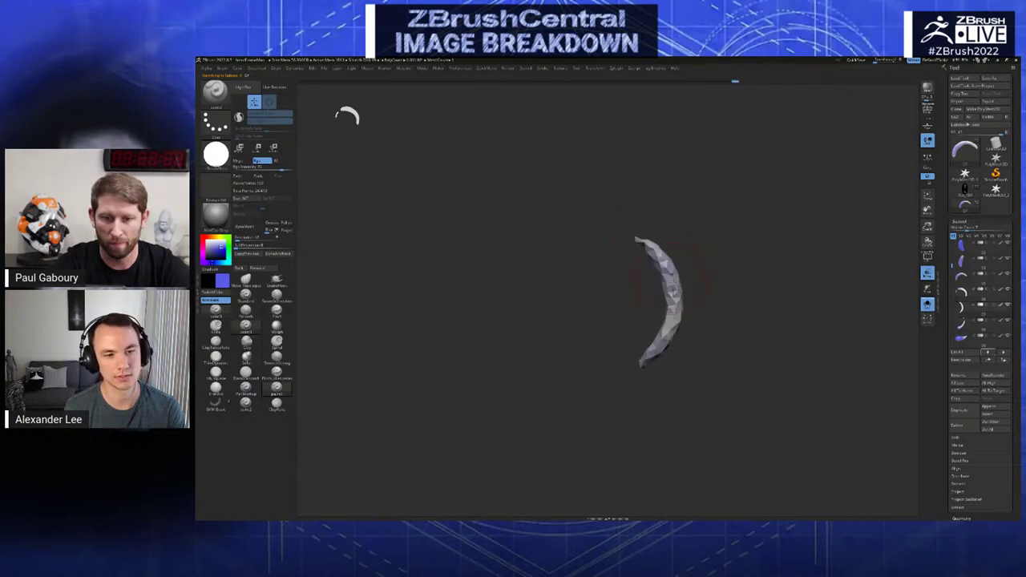
key("Down")
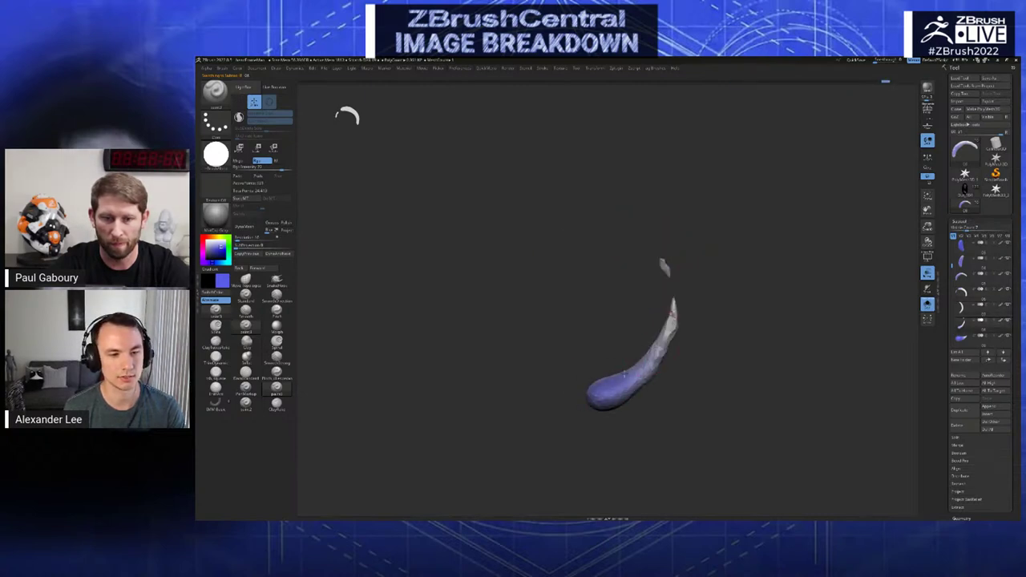
- Compare the teardrop subtool's blue fade with the shapes directly before and after it
left_click_drag(651, 365, 648, 348)
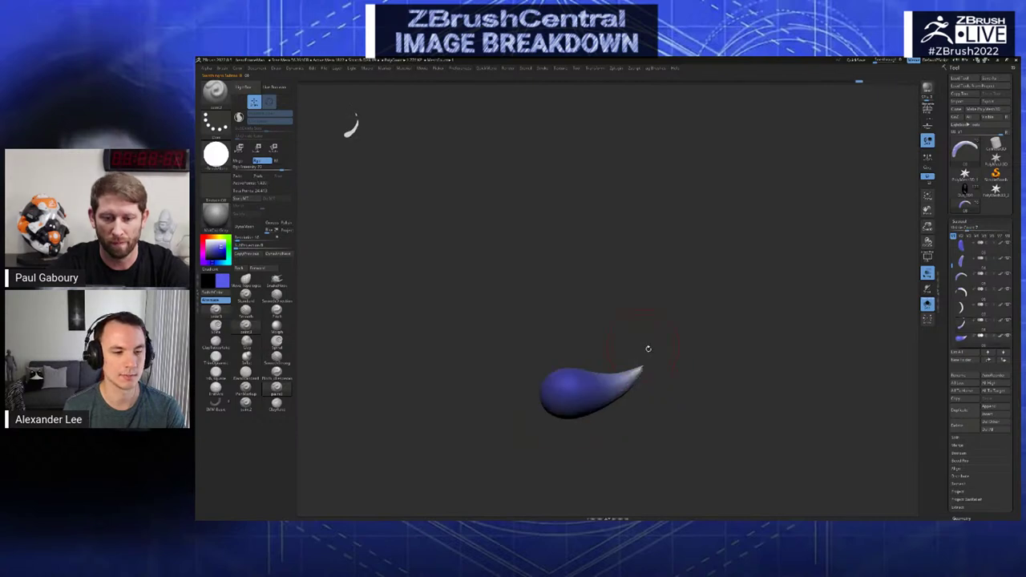
left_click_drag(574, 412, 637, 389)
key("Down")
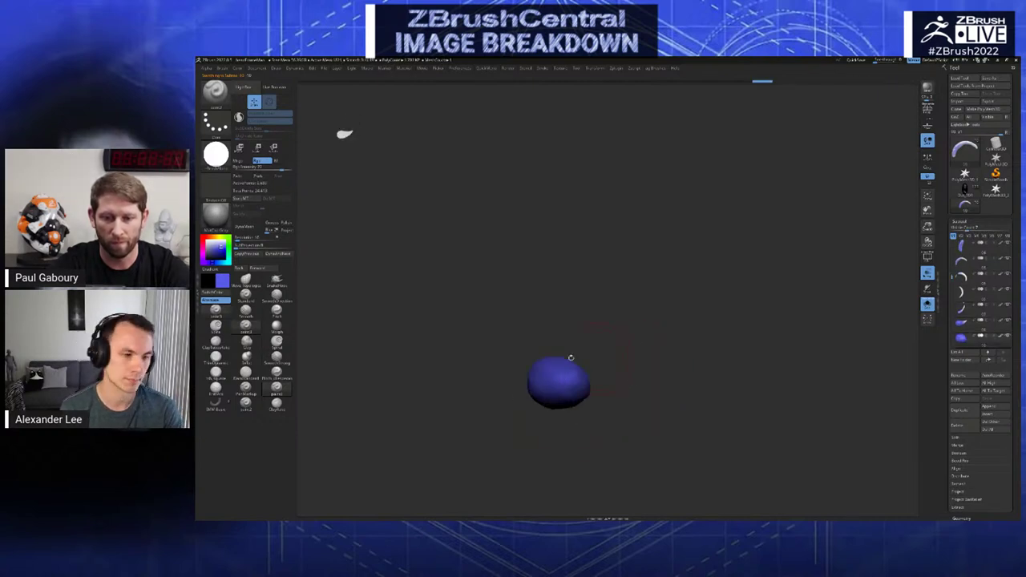
key("Up")
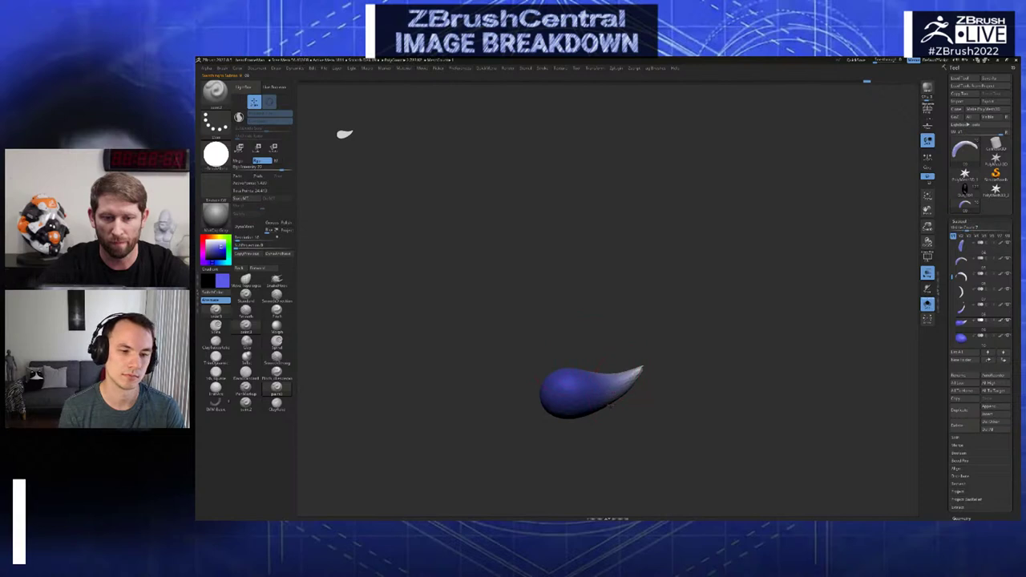
key("Down")
left_click_drag(551, 370, 651, 271)
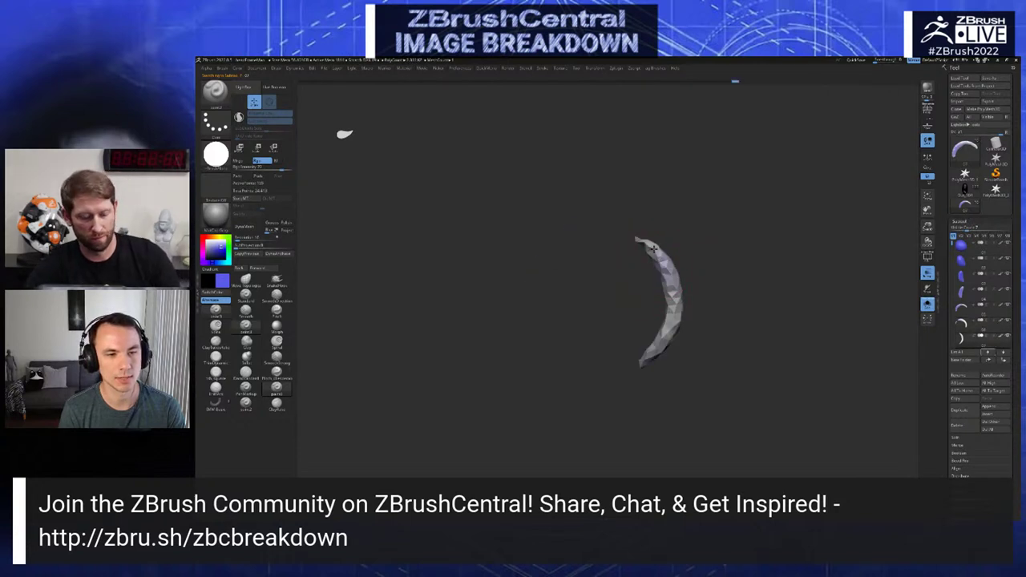
- Run through the sequence from the crescent past the teardrop to the early bean-shaped subtools to review the color flow
left_click_drag(630, 407, 681, 252)
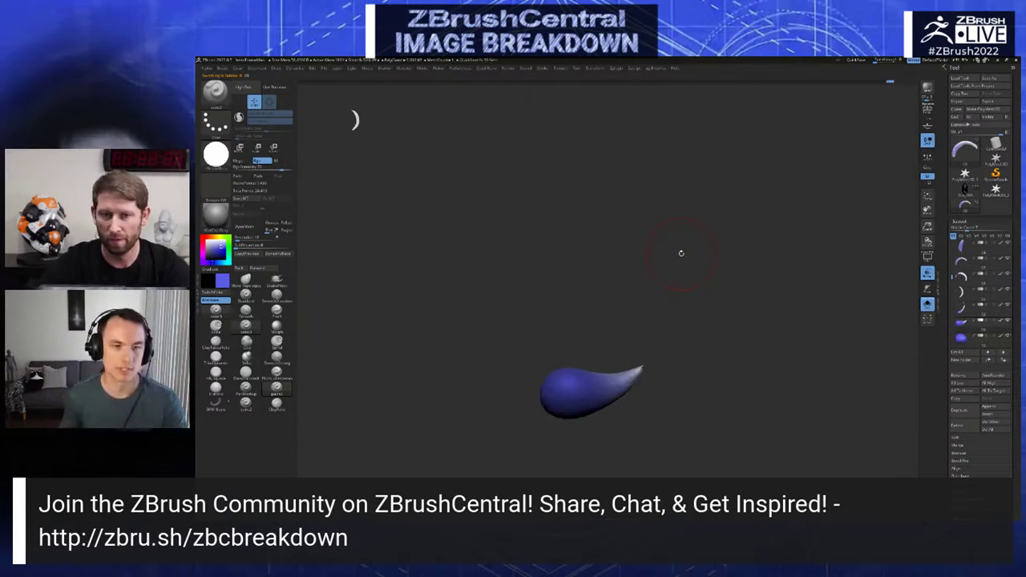
left_click_drag(681, 254, 583, 320)
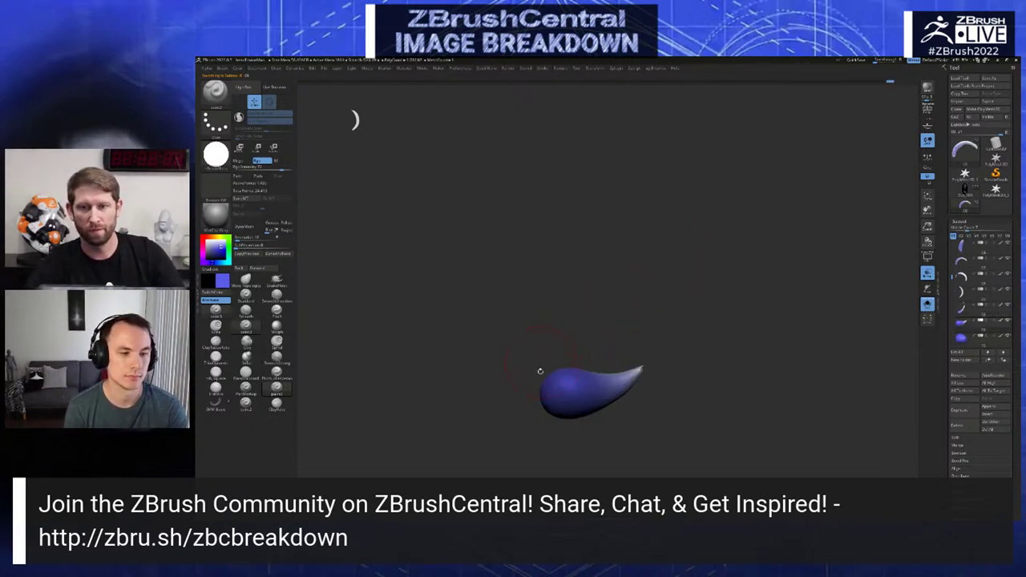
key("Down")
key("Down")
key("Down")
key("Down")
key("Down")
key("Down")
key("Down")
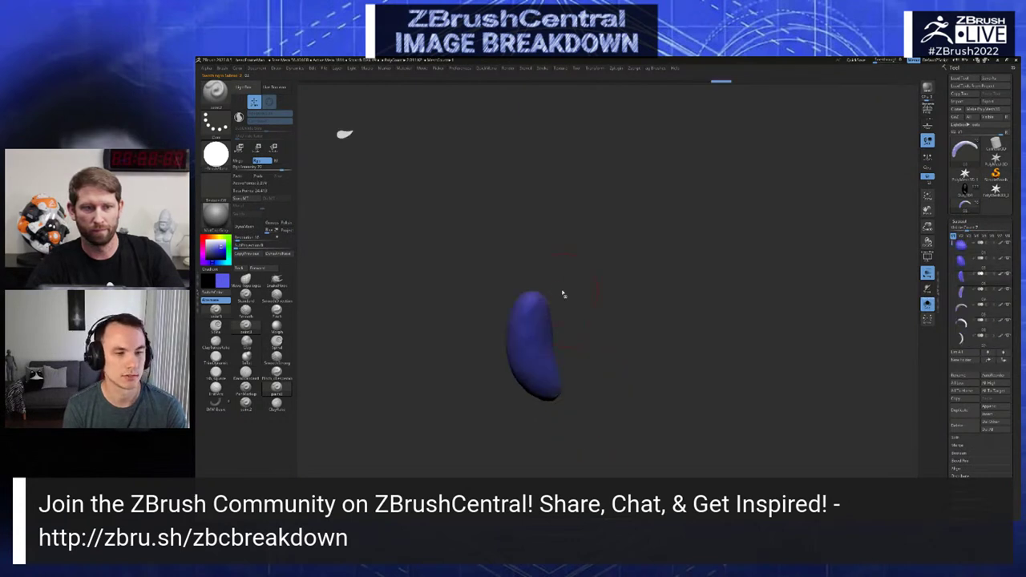
- Paint the lower end of the broken arch subtool deep blue
key("Up")
key("Up")
left_click_drag(590, 284, 728, 284)
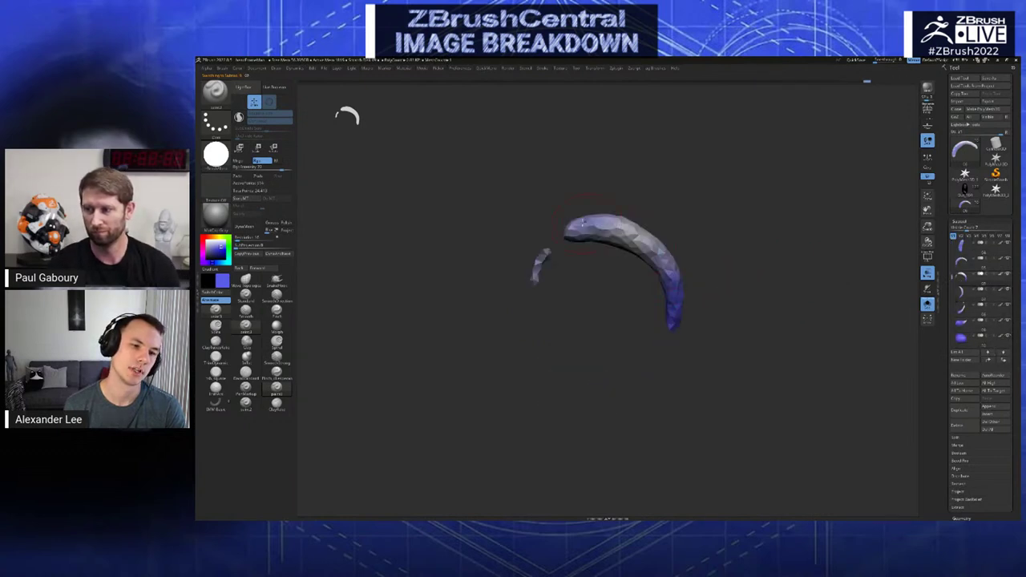
- Pick a near-white color and paint over the blue on the broken arch's upper end and the one-piece arch's lower end
key("c")
left_click_drag(588, 228, 621, 215)
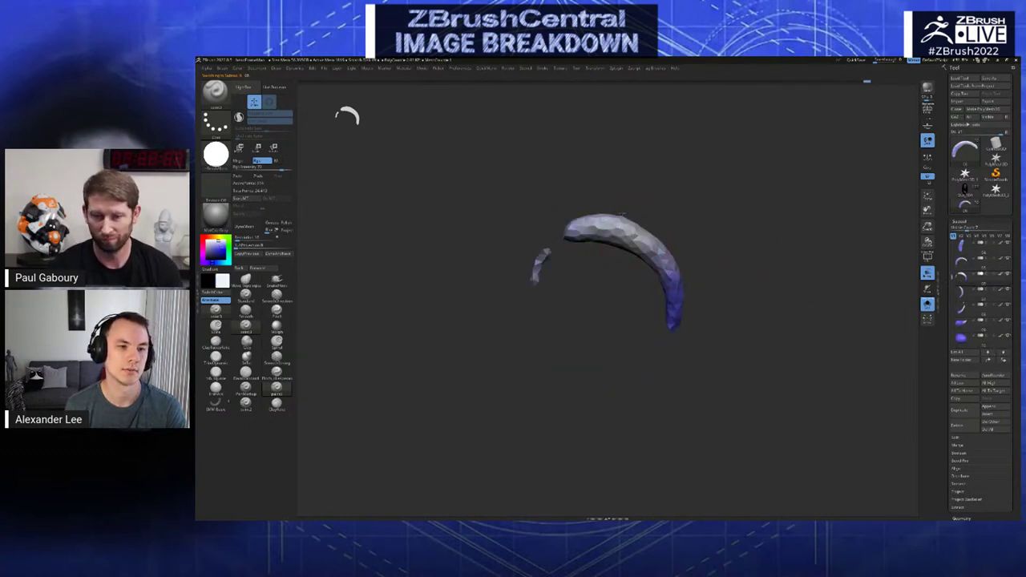
key("Up")
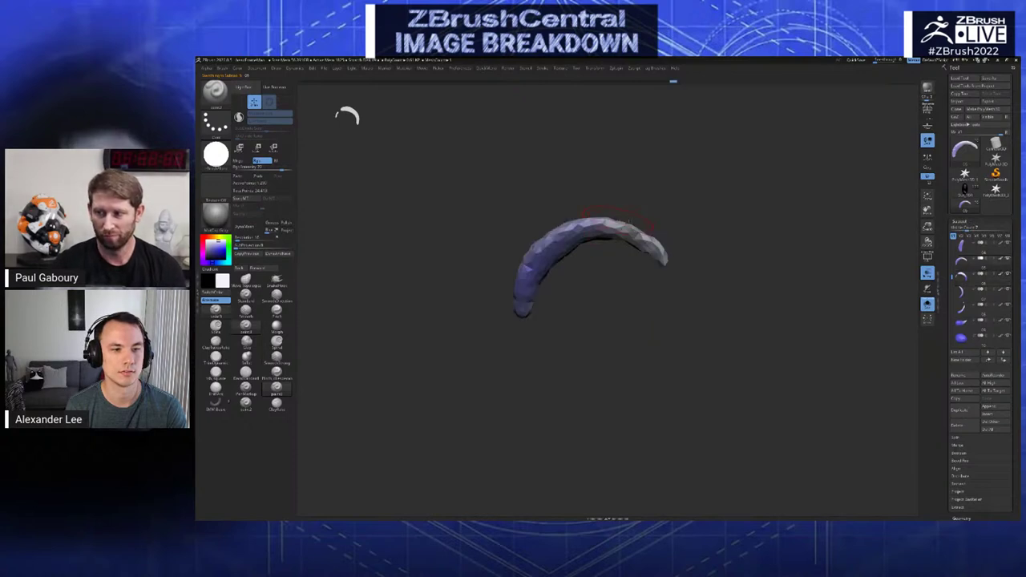
mouse_move(524, 305)
left_mouse_down()
mouse_move(535, 261)
mouse_move(572, 225)
left_mouse_up()
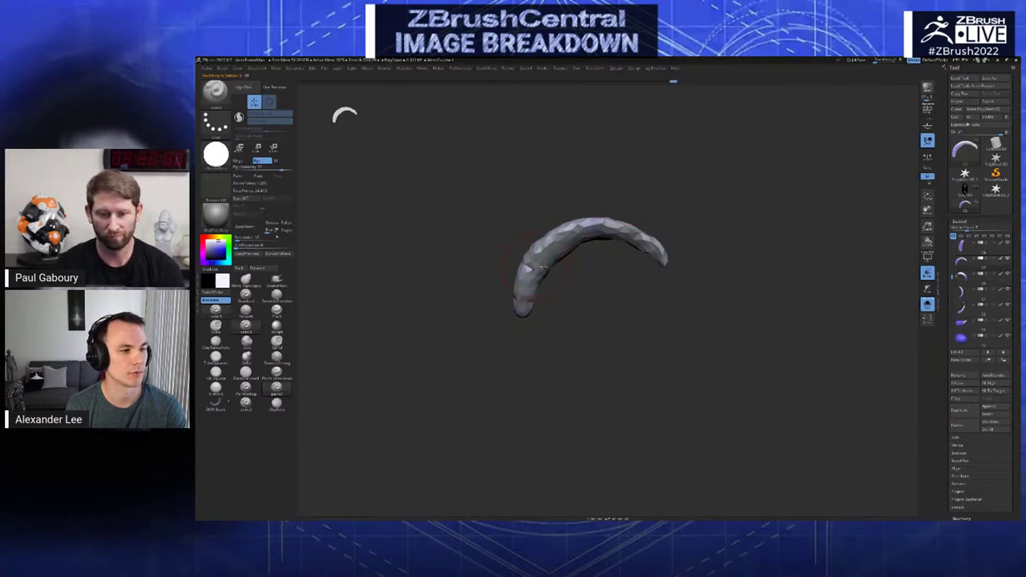
- Sample the blue from the teardrop subtool and paint it onto the thin end of the one-piece arch
key("Down")
key("Down")
key("Down")
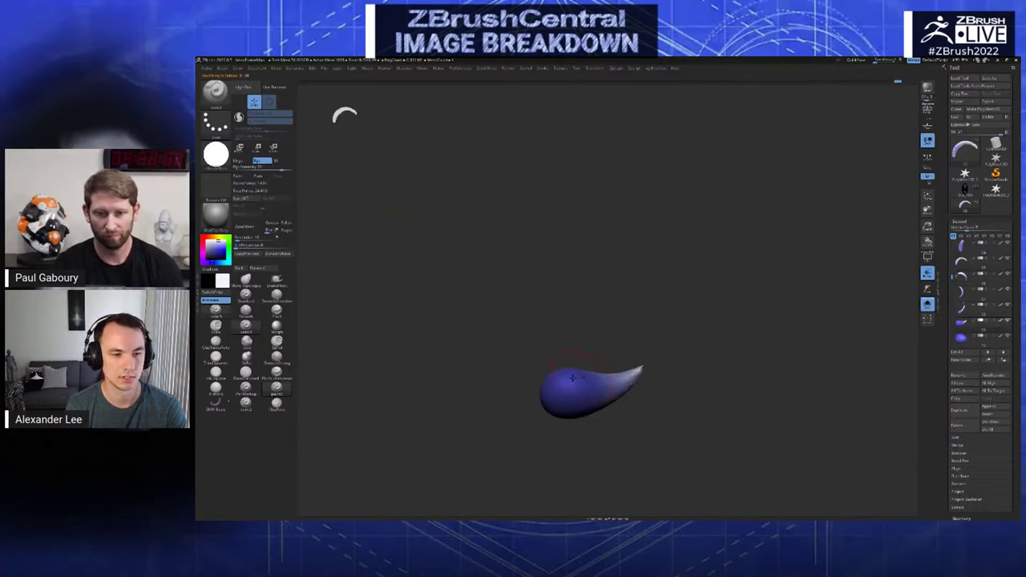
key("c")
key("Up")
key("Up")
key("Up")
mouse_move(664, 257)
left_mouse_down()
mouse_move(640, 235)
mouse_move(592, 224)
mouse_move(603, 224)
left_mouse_up()
left_click_drag(681, 294, 642, 252)
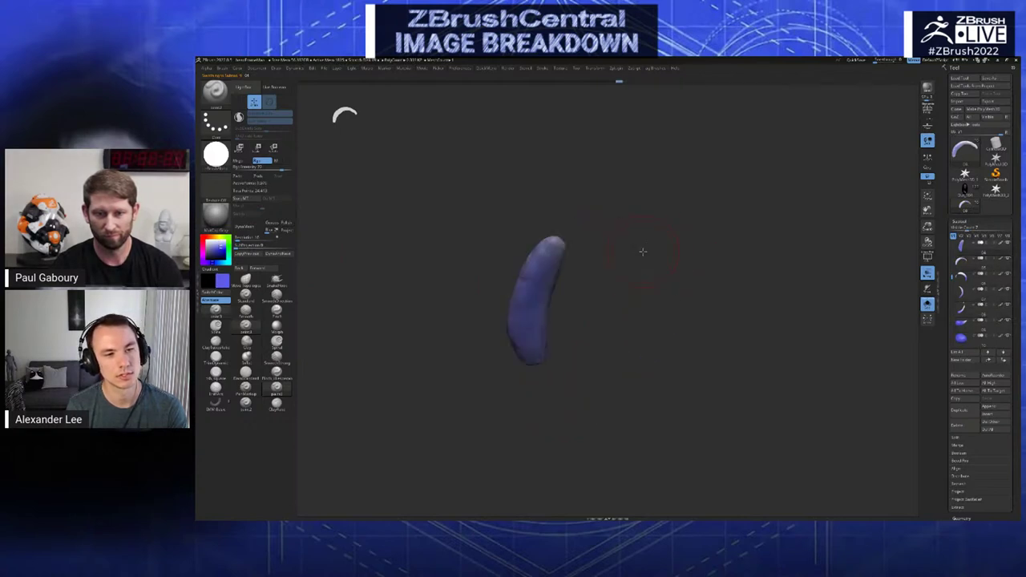
- Paint the upper end of the fourth, curved subtool deep blue and fade its lower part to white
left_click_drag(546, 234, 562, 280)
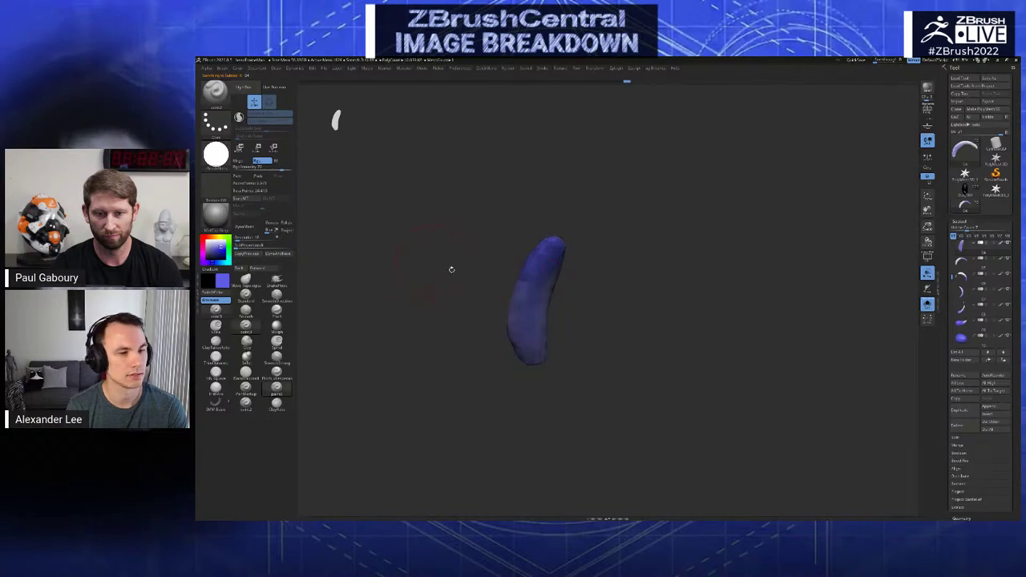
left_click_drag(452, 268, 594, 241)
key("Up")
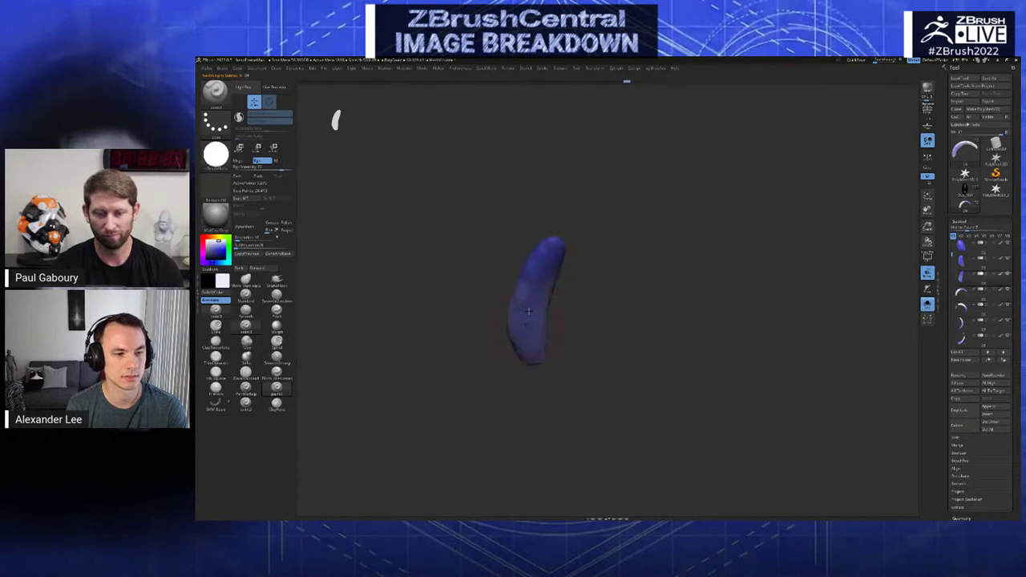
mouse_move(529, 311)
left_mouse_down()
mouse_move(514, 343)
mouse_move(539, 366)
mouse_move(515, 337)
left_mouse_up()
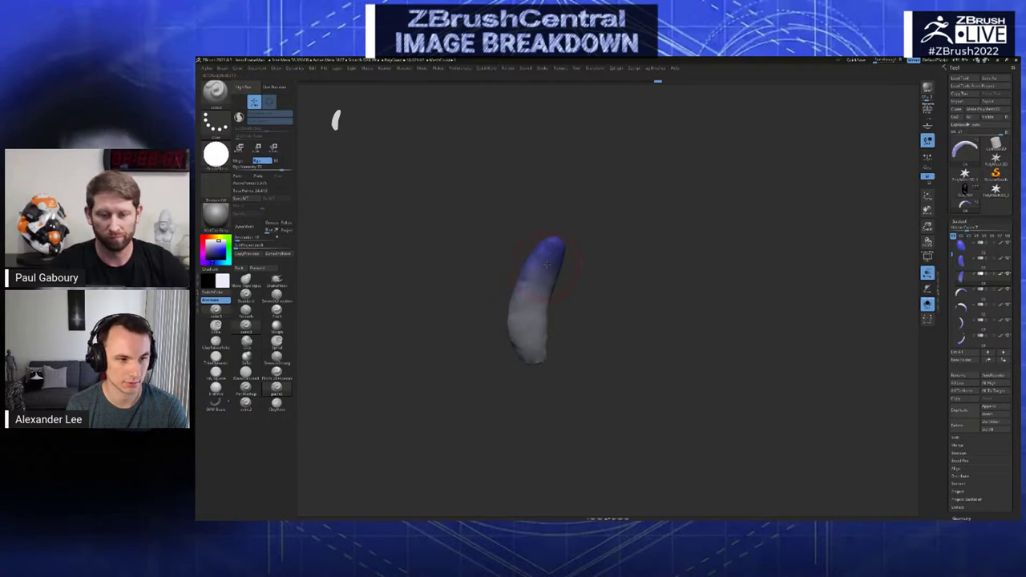
- Sample a lighter blue from the fourth, curved subtool and paint it over its middle to soften the fade
key("c")
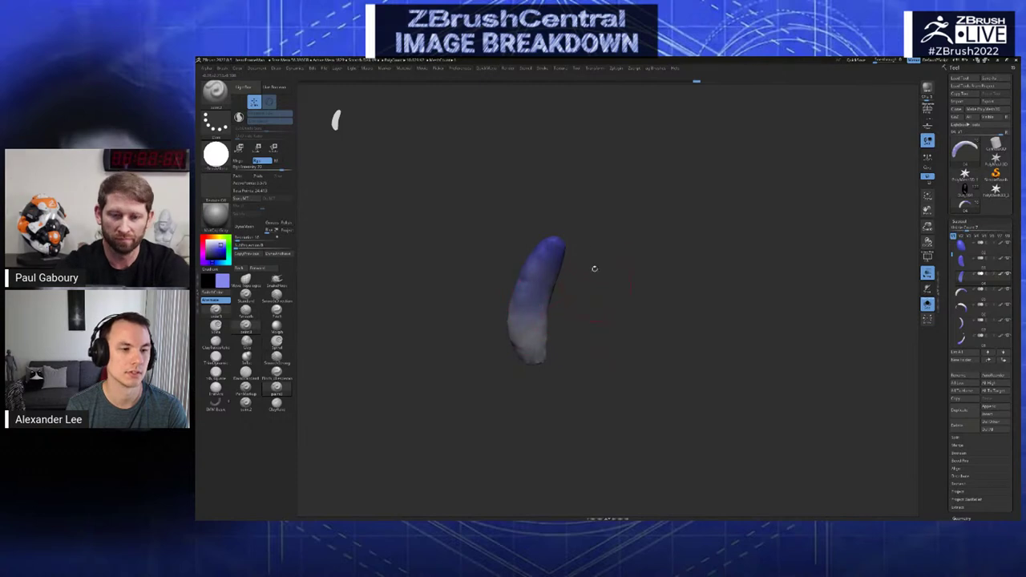
mouse_move(594, 268)
left_mouse_down()
mouse_move(576, 322)
mouse_move(591, 339)
mouse_move(585, 306)
mouse_move(708, 291)
mouse_move(781, 318)
mouse_move(791, 307)
mouse_move(666, 265)
mouse_move(677, 264)
left_mouse_up()
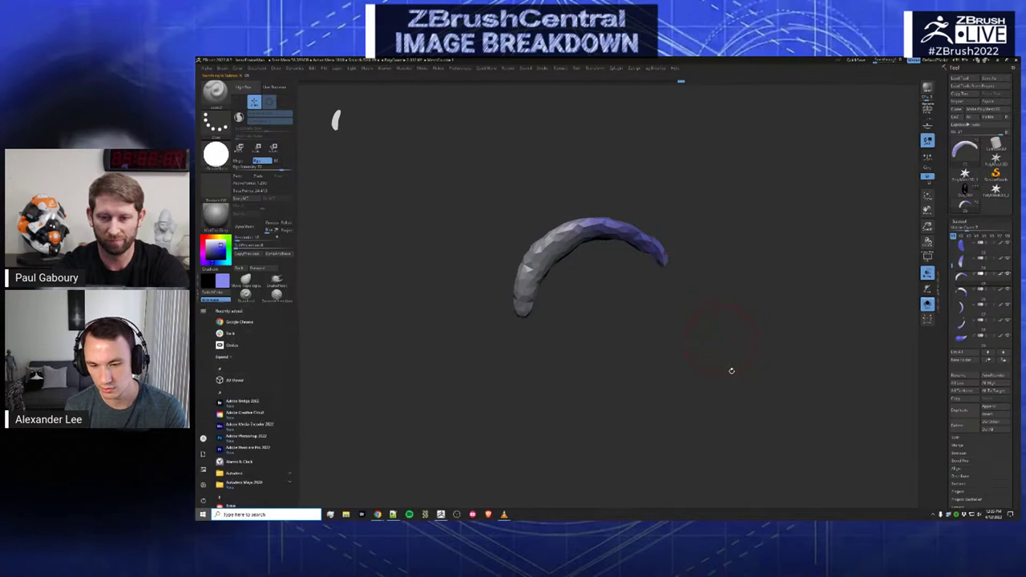
mouse_move(736, 371)
left_mouse_down()
mouse_move(740, 360)
mouse_move(738, 368)
left_mouse_up()
- Cycle through the painted subtools to check how their color fades follow one another
key("Down")
key("Down")
key("Down")
key("Down")
key("Down")
key("Down")
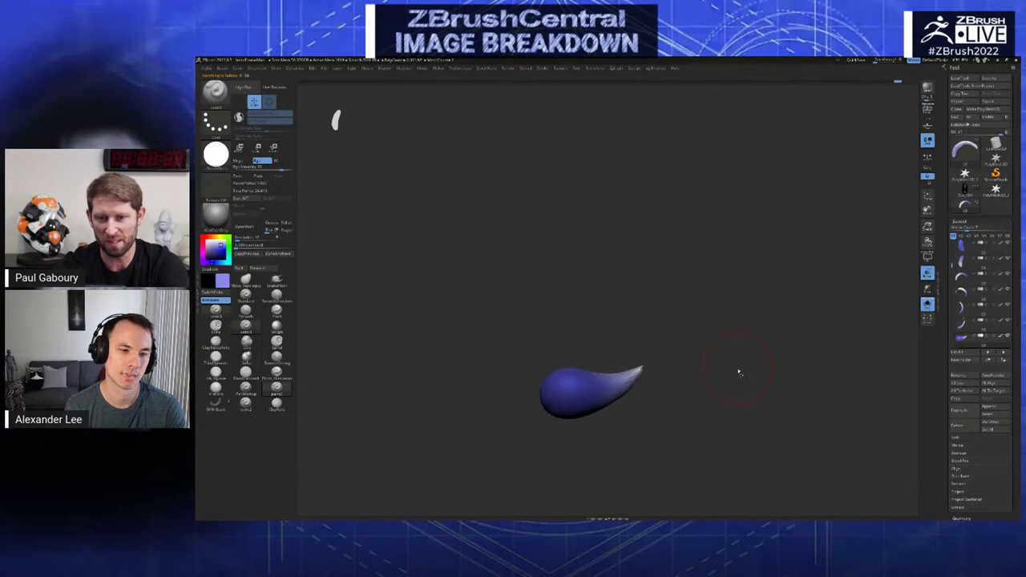
key("Up")
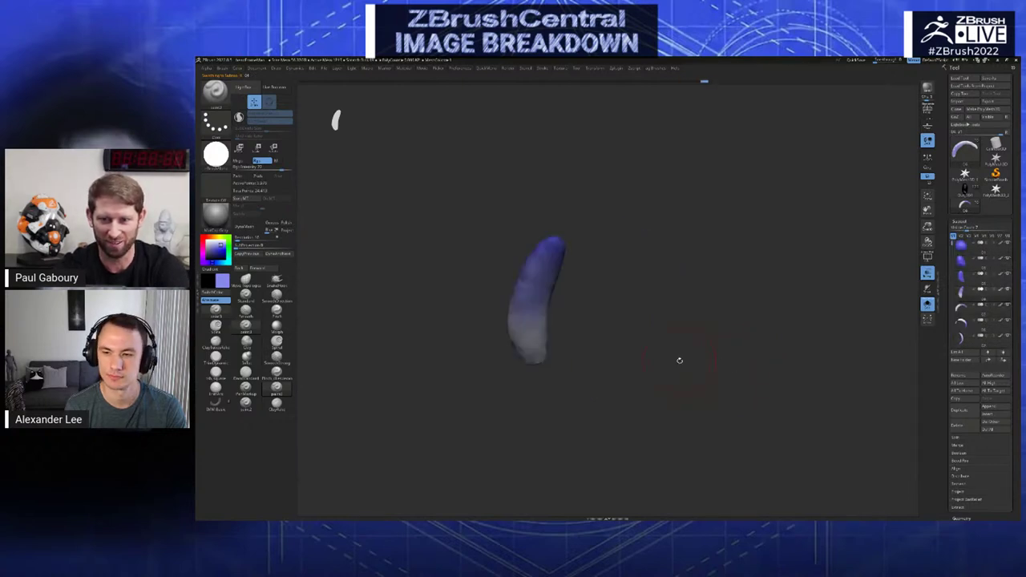
- Switch to the SnakeHook brush on the one-piece arch subtool
left_click_drag(679, 361, 656, 331)
key("space")
left_click(576, 275)
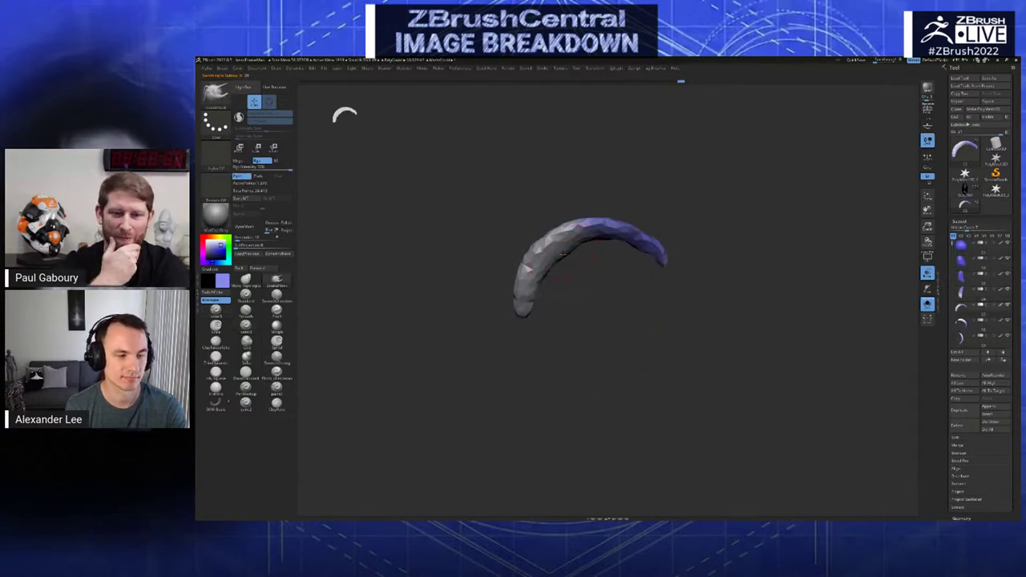
key("space")
left_click(491, 256)
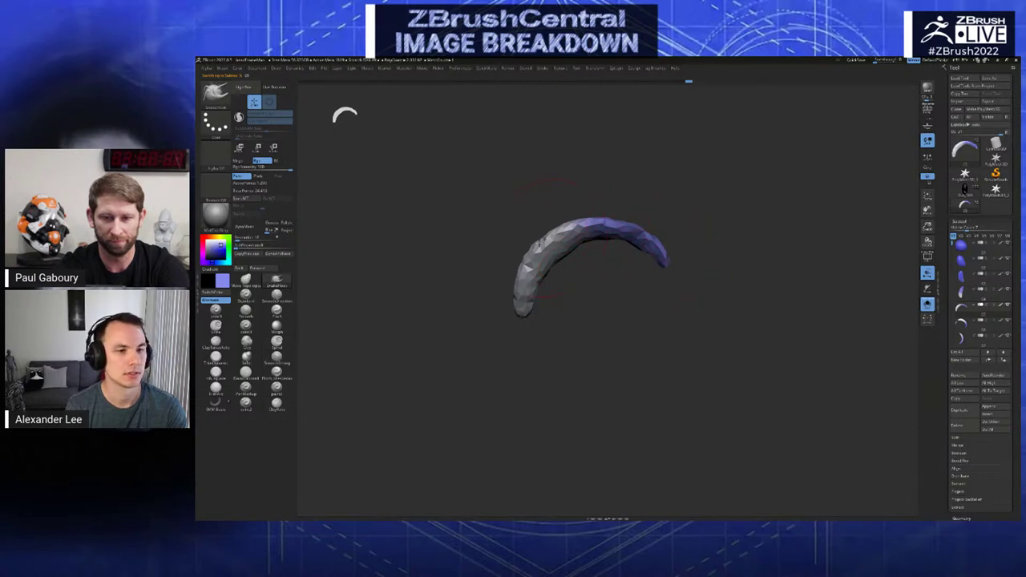
- Sample the deep blue from the rounded subtool and paint it over the thin end of the one-piece arch
key("Up")
key("Up")
key("c")
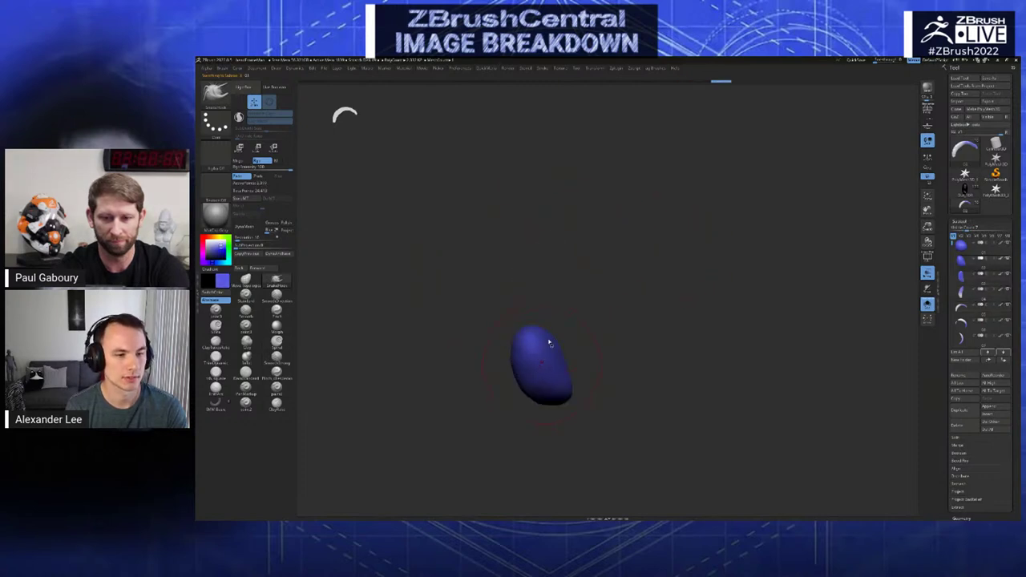
key("ctrl+z")
key("ctrl+z")
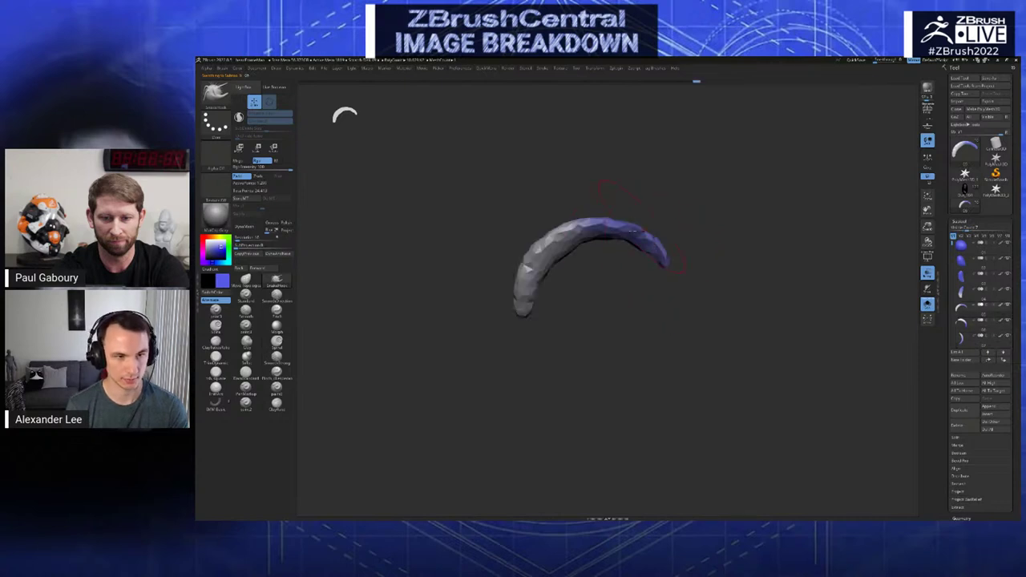
left_click_drag(617, 225, 652, 241)
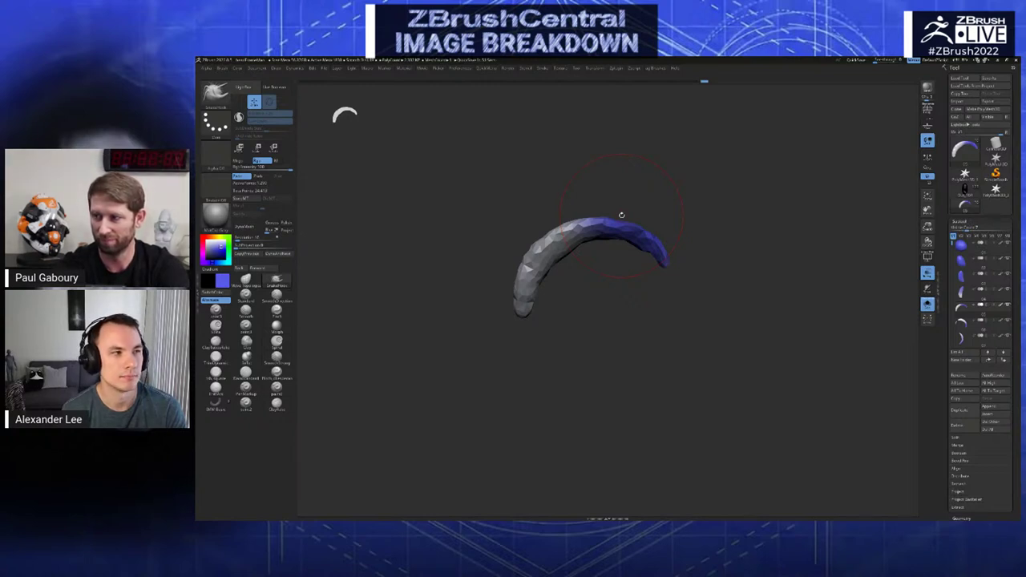
- Cycle back and forth through the subtools to examine the blue fades as an animated sequence
key("Up")
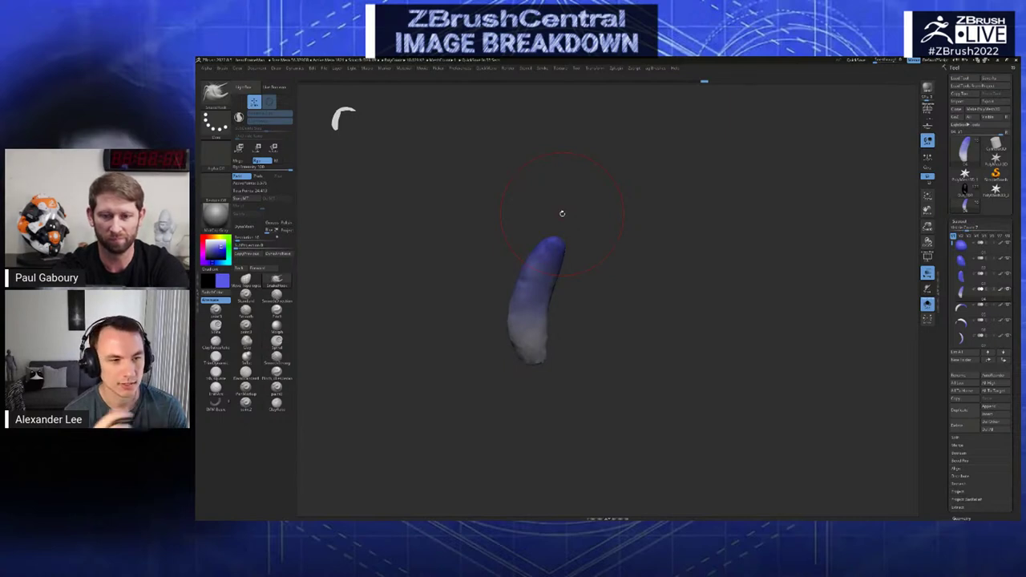
key("Up")
key("Up")
key("Up")
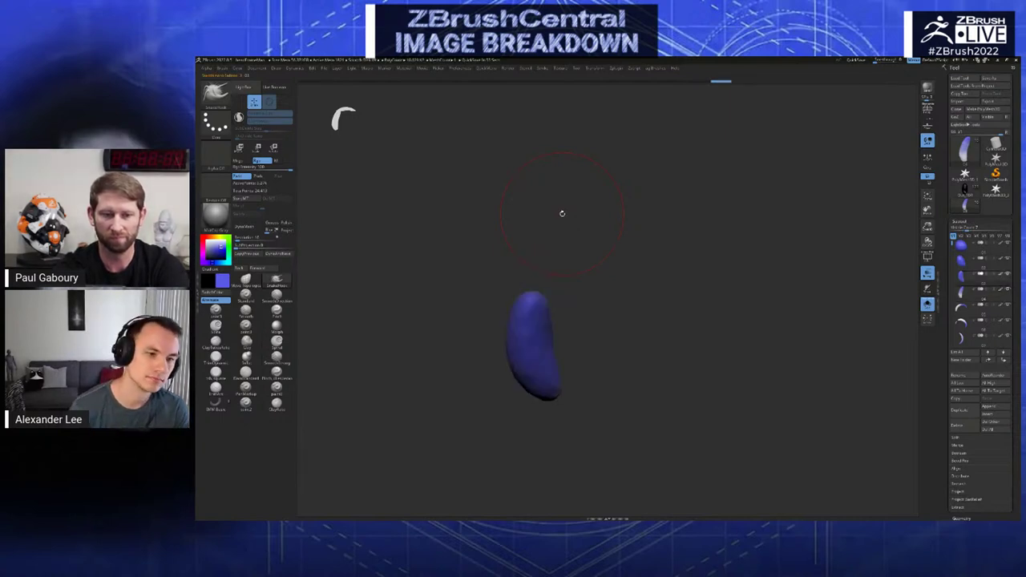
key("Down")
key("Down")
key("Down")
key("Down")
key("Down")
key("Down")
key("Down")
key("Down")
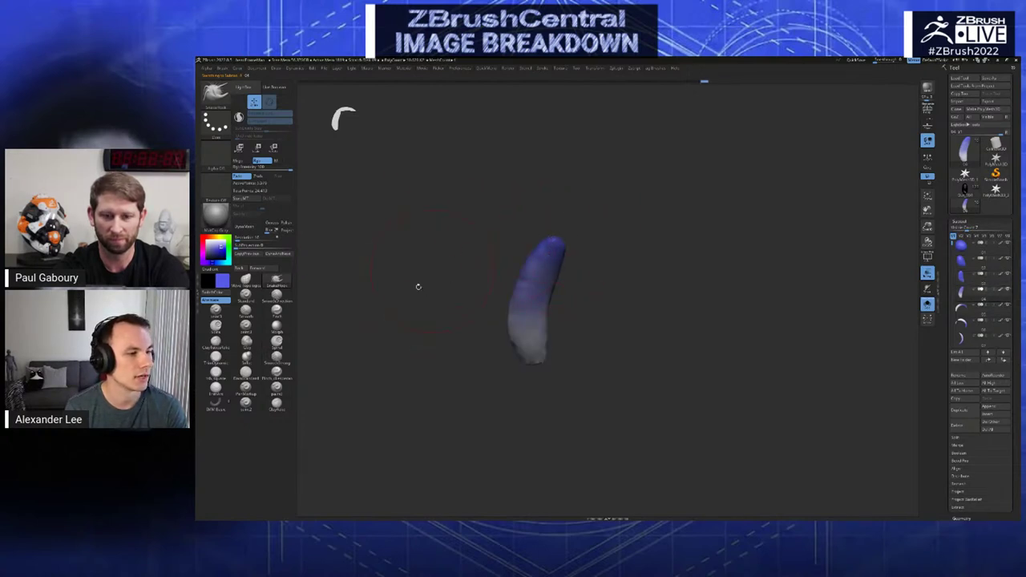
- Switch to the ClayBuildup brush with Rgb painting and compare the curved subtool with its neighbors
key("space")
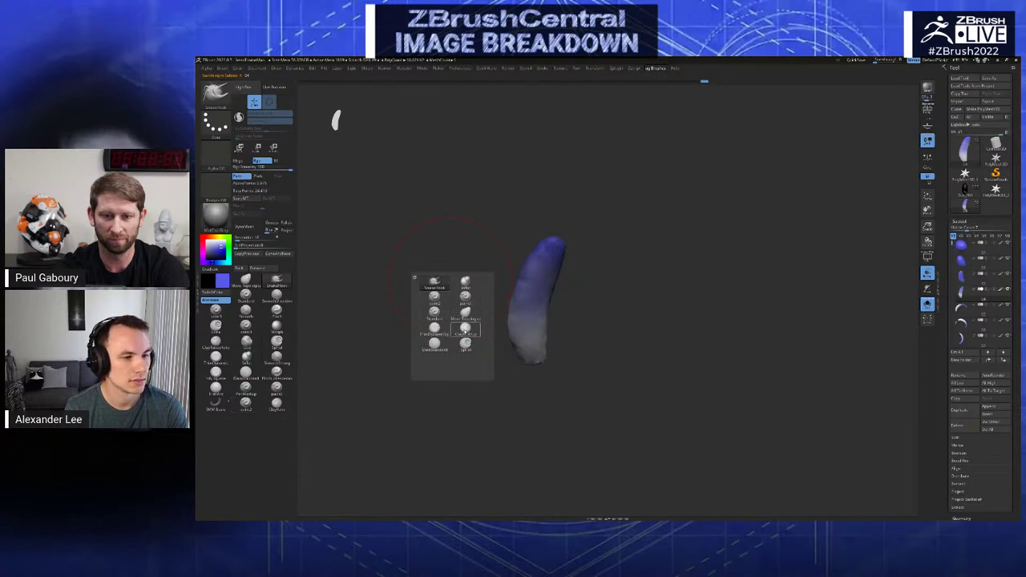
left_click(465, 329)
left_click(258, 161)
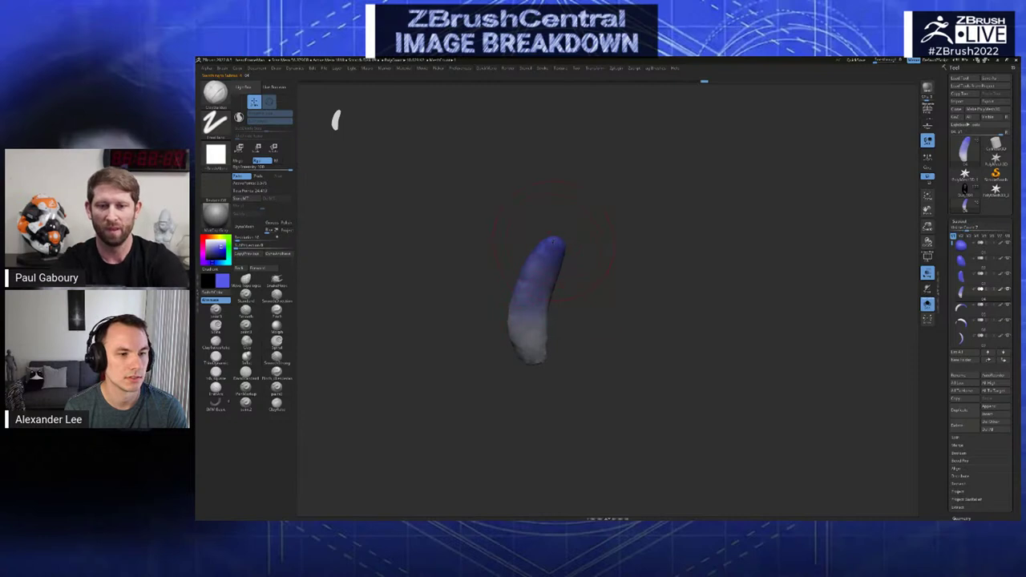
key("Up")
key("Up")
key("Up")
key("Down")
key("Down")
key("Down")
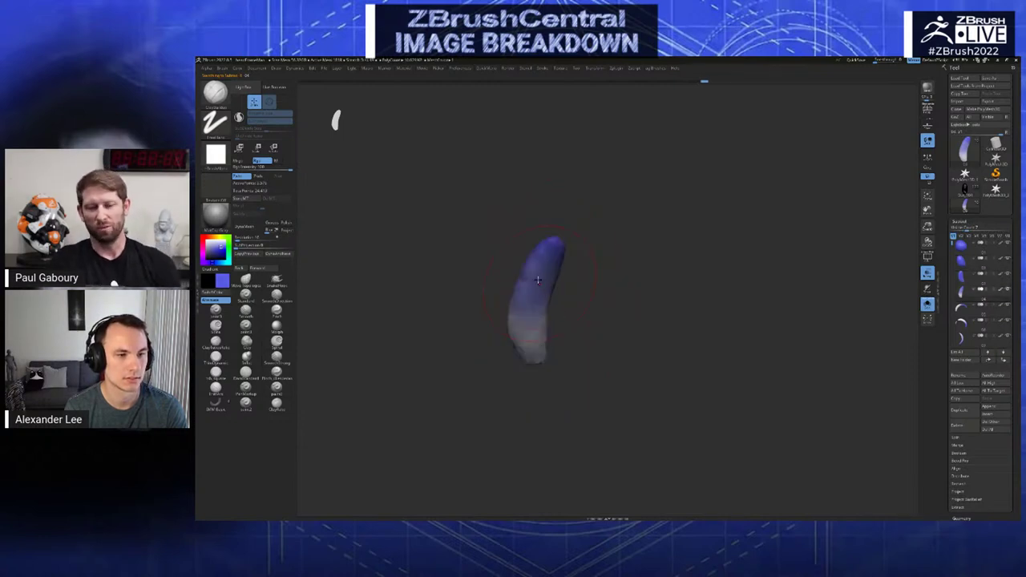
- Paint deep blue strokes with a smaller brush over the upper half of the curved subtool
left_click_drag(538, 280, 550, 256)
key("s")
key("ctrl+z")
key("s")
left_click_drag(543, 267, 555, 240)
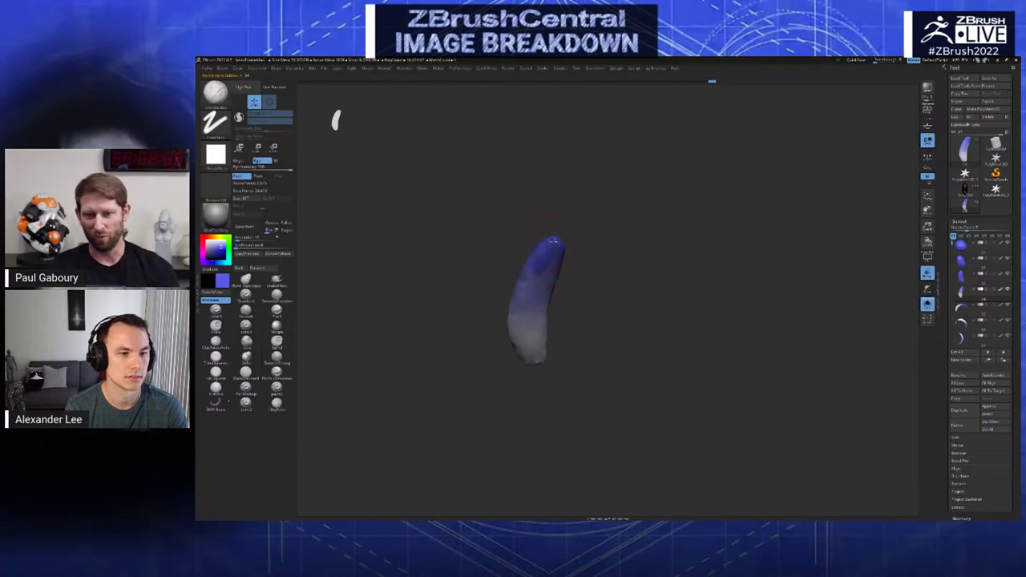
key("ctrl+shift+z")
key("ctrl+shift+z")
key("ctrl+shift+z")
key("ctrl+shift+z")
key("ctrl+shift+z")
key("ctrl+shift+z")
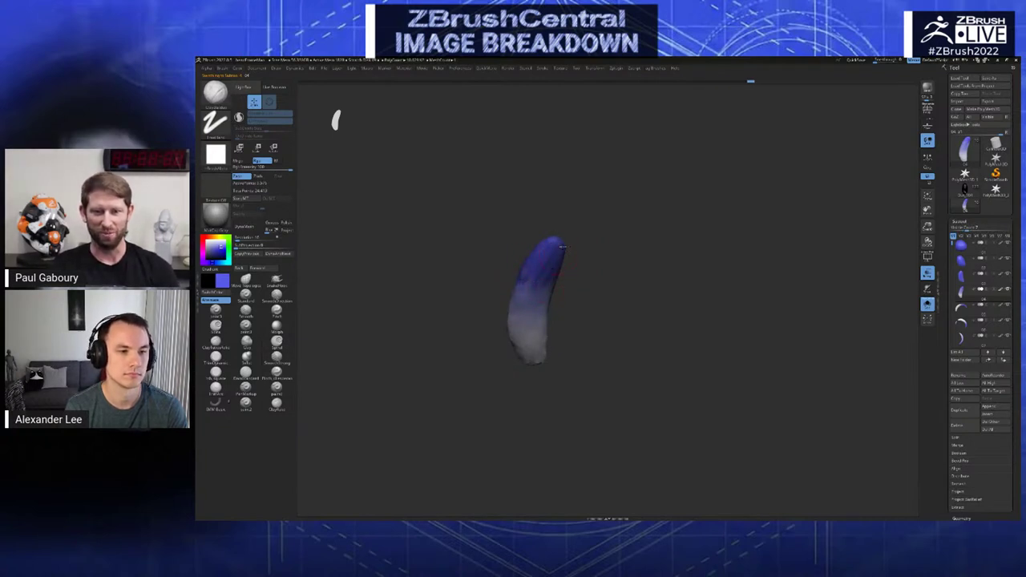
left_click_drag(539, 271, 519, 313)
- Flip between the curved subtool and its neighboring subtools to compare how far the blue reaches
key("Up")
key("Up")
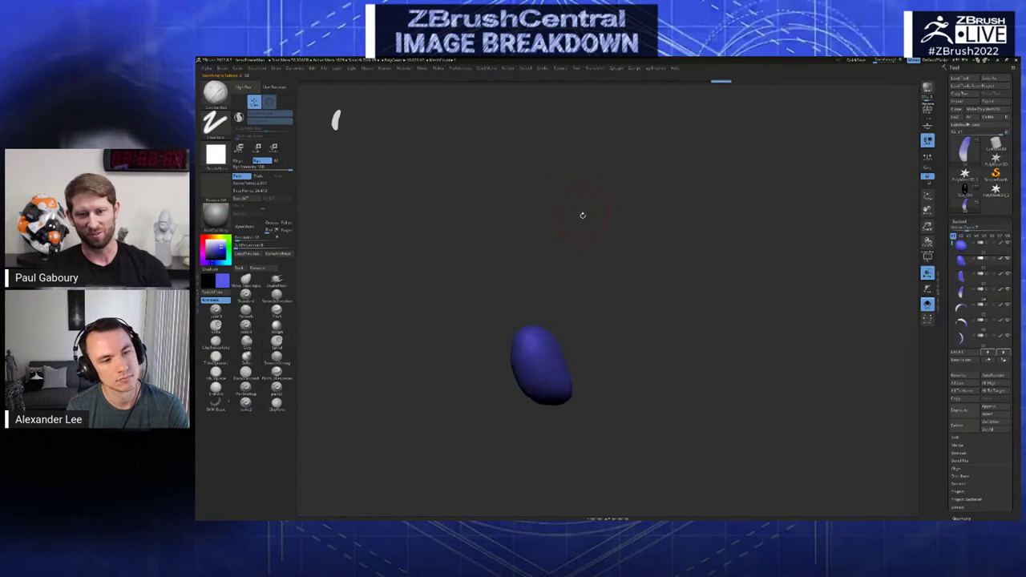
key("Down")
key("Down")
key("Down")
key("Up")
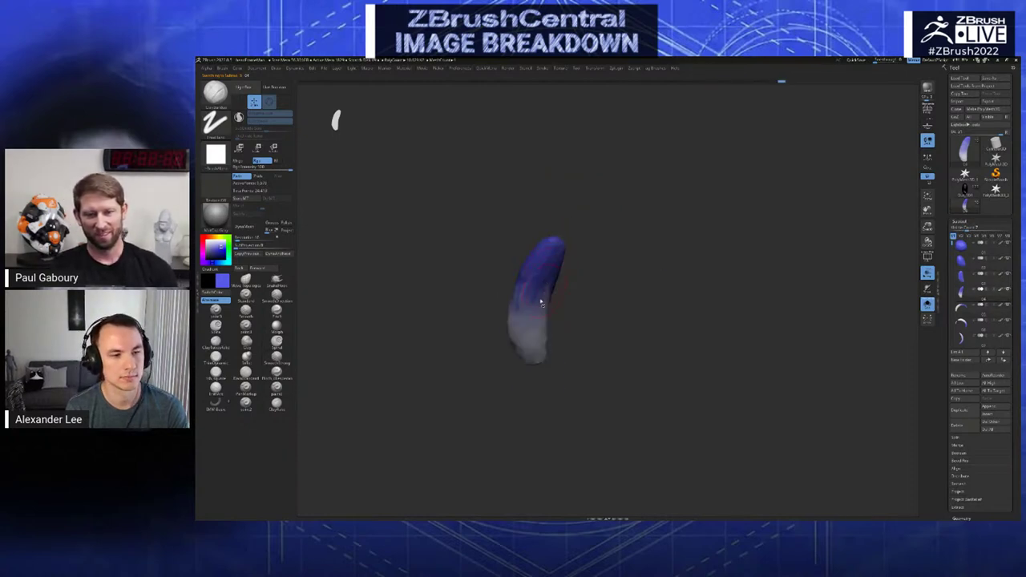
key("Up")
key("Down")
key("Down")
key("ctrl+shift+z")
key("ctrl+shift+z")
key("ctrl+shift+z")
key("ctrl+shift+z")
key("ctrl+shift+z")
key("ctrl+shift+z")
key("ctrl+shift+z")
key("ctrl+shift+z")
key("ctrl+shift+z")
key("ctrl+shift+z")
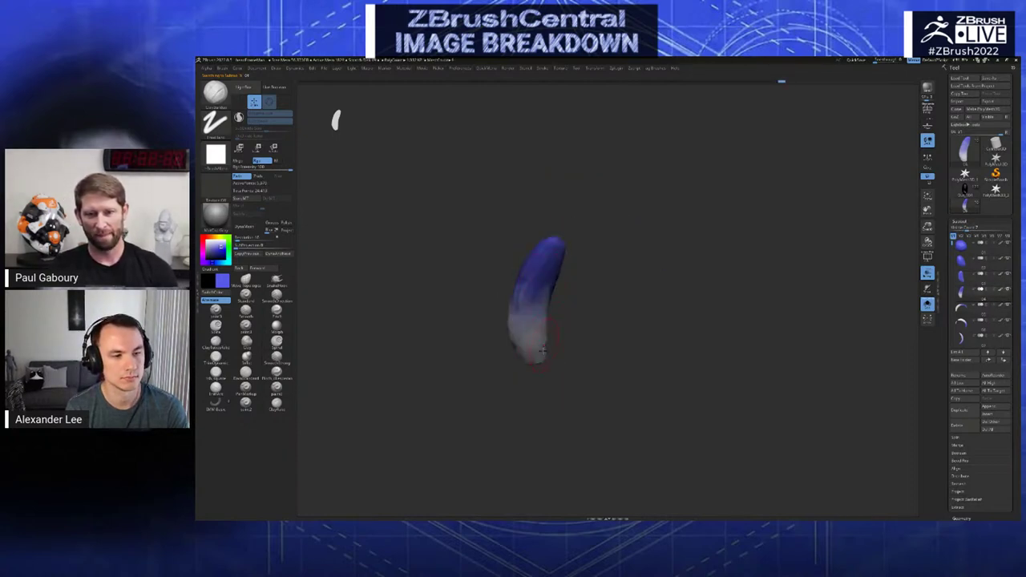
key("Up")
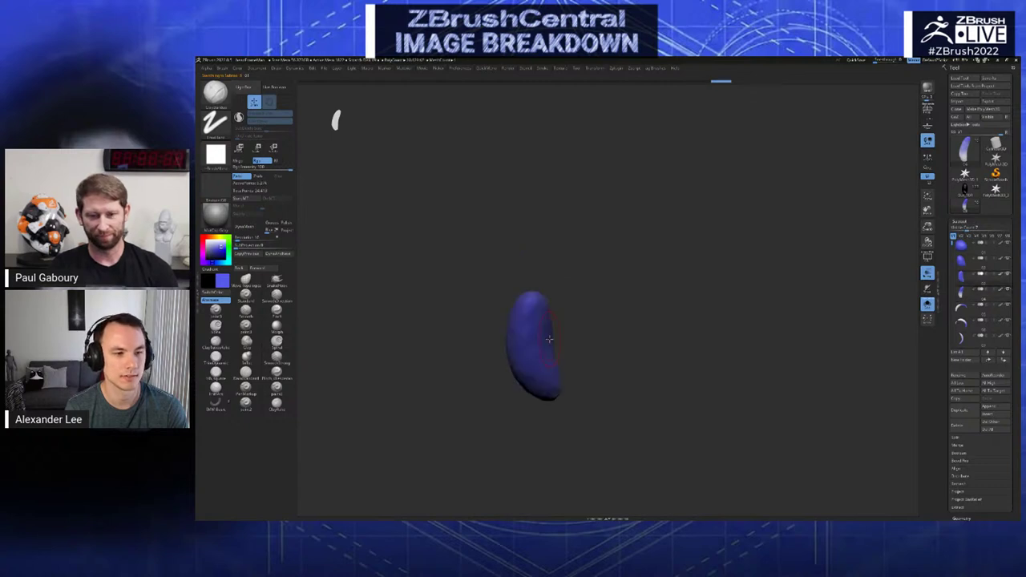
key("Down")
key("Down")
key("Up")
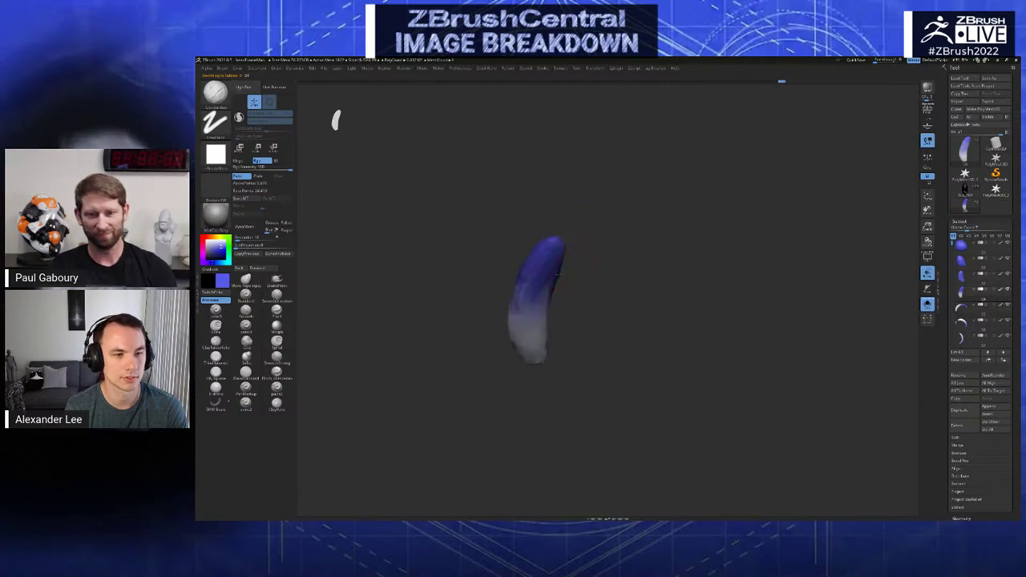
- Undo and redo the recent strokes on the curved subtool to compare the paint before and after
key("ctrl+z")
key("ctrl+z")
key("ctrl+z")
key("ctrl+z")
key("ctrl+z")
key("ctrl+shift+z")
key("ctrl+shift+z")
key("ctrl+shift+z")
key("ctrl+shift+z")
key("ctrl+shift+z")
key("ctrl+z")
key("ctrl+z")
key("ctrl+z")
key("ctrl+z")
key("ctrl+z")
key("ctrl+shift+z")
key("ctrl+shift+z")
key("ctrl+shift+z")
key("ctrl+shift+z")
key("ctrl+shift+z")
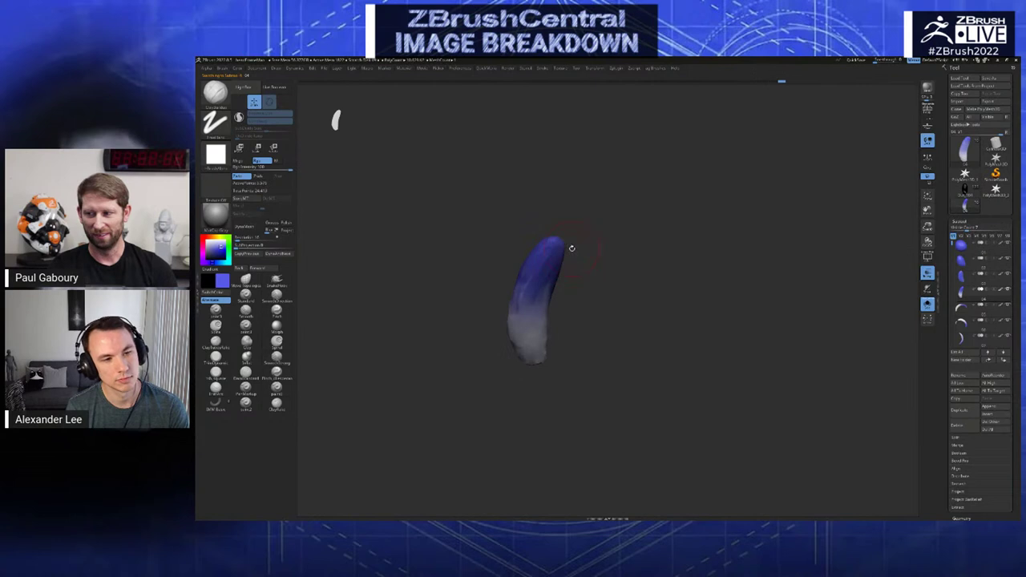
- Extend the blue streaks down the curved subtool and paint blue further along the one-piece arch
left_click_drag(528, 287, 534, 340)
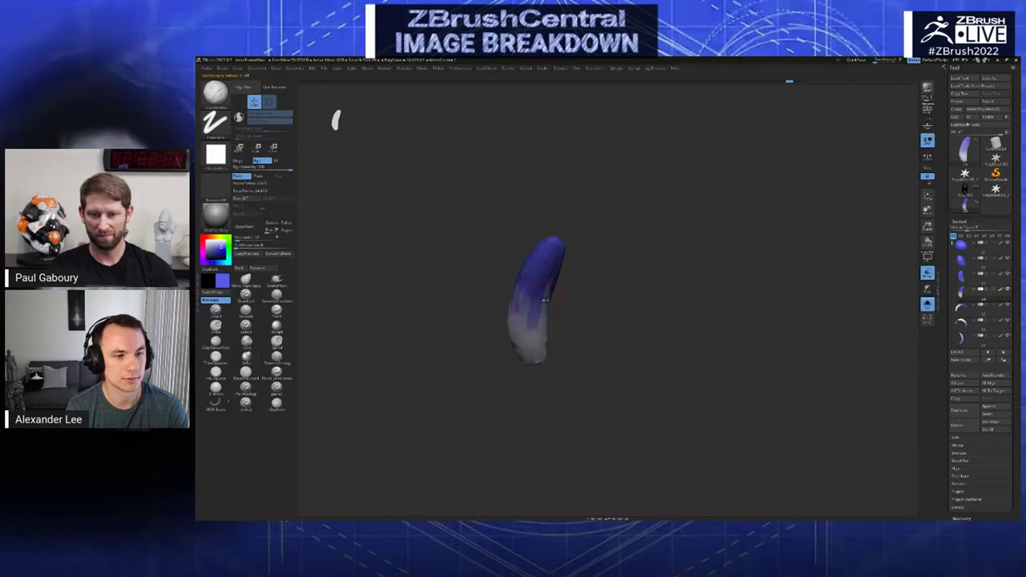
right_click_drag(546, 301, 566, 261)
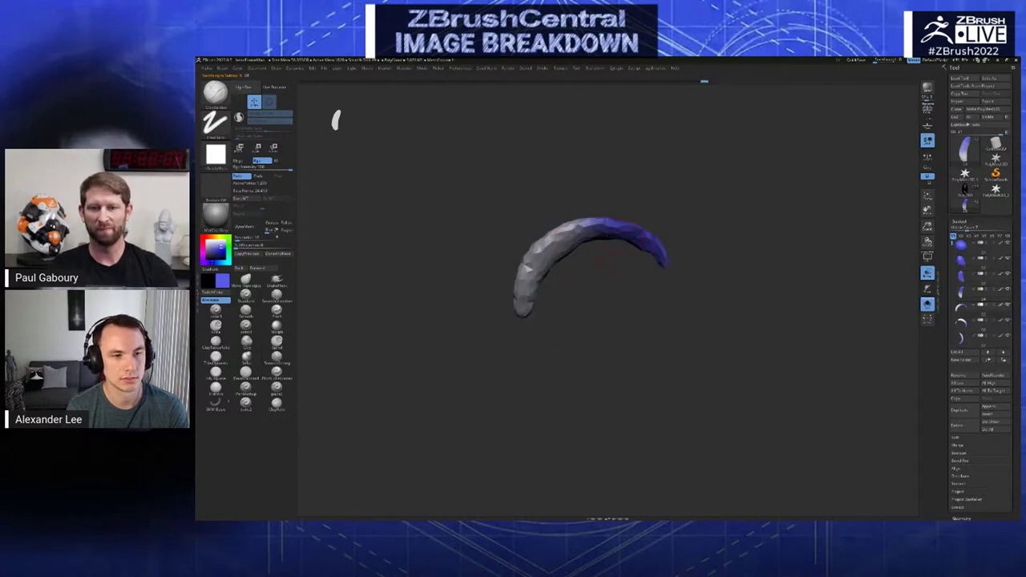
mouse_move(622, 235)
left_mouse_down()
mouse_move(568, 233)
mouse_move(569, 246)
mouse_move(546, 250)
left_mouse_up()
- Cycle through the subtools to compare the extended blue areas on the arch and the curved shape
key("Up")
key("Up")
key("Up")
key("Up")
key("Down")
key("Down")
key("Down")
key("Down")
key("Down")
key("Down")
key("Down")
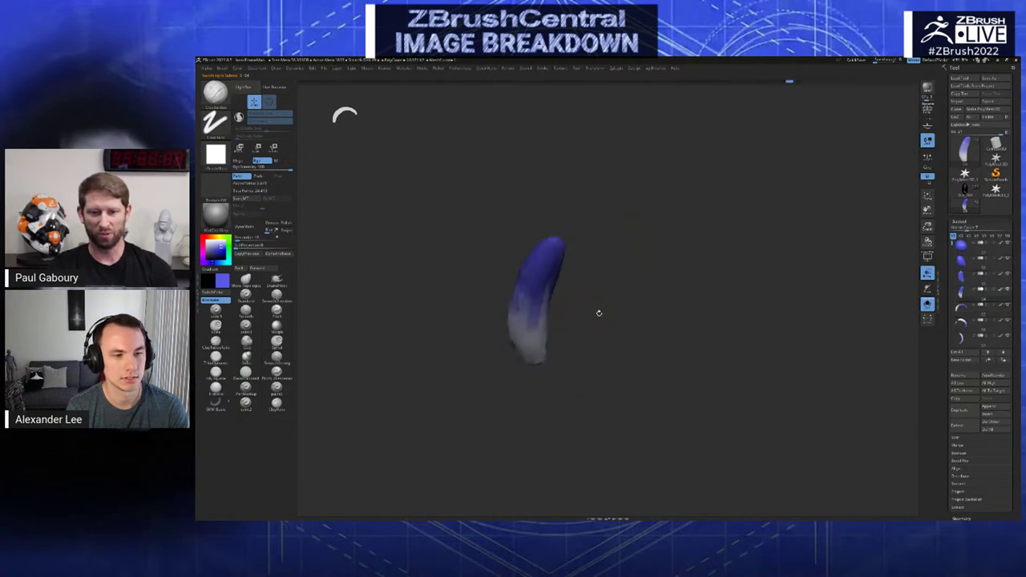
key("Up")
key("Up")
key("Up")
- Resample the deep blue and cover the one-piece arch with it, leaving only its lower end light
right_click_drag(644, 275, 541, 277)
right_click_drag(541, 321, 571, 249)
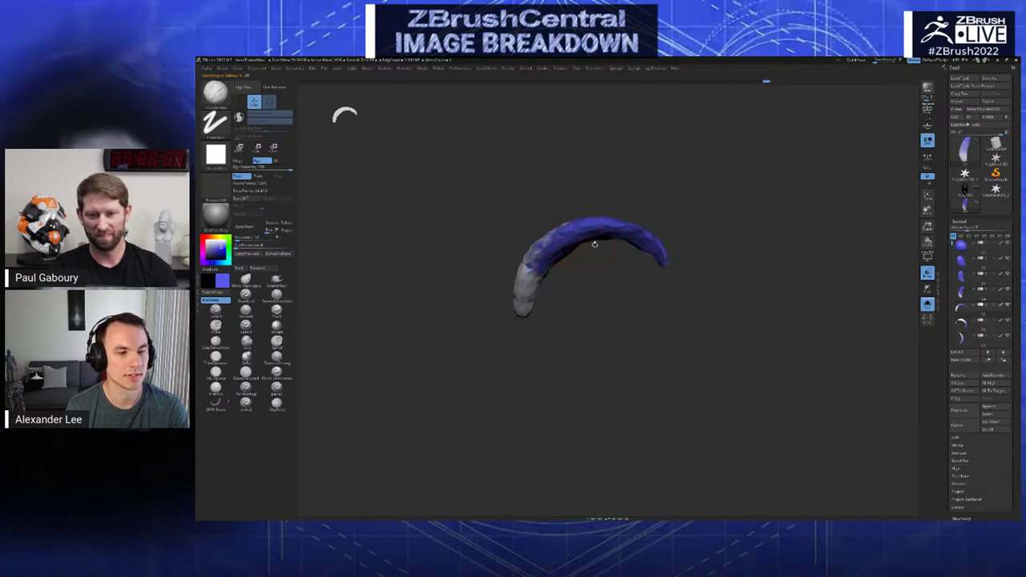
key("c")
mouse_move(535, 271)
left_mouse_down()
mouse_move(579, 235)
mouse_move(527, 273)
left_mouse_up()
key("Up")
key("Down")
key("Up")
key("c")
key("Down")
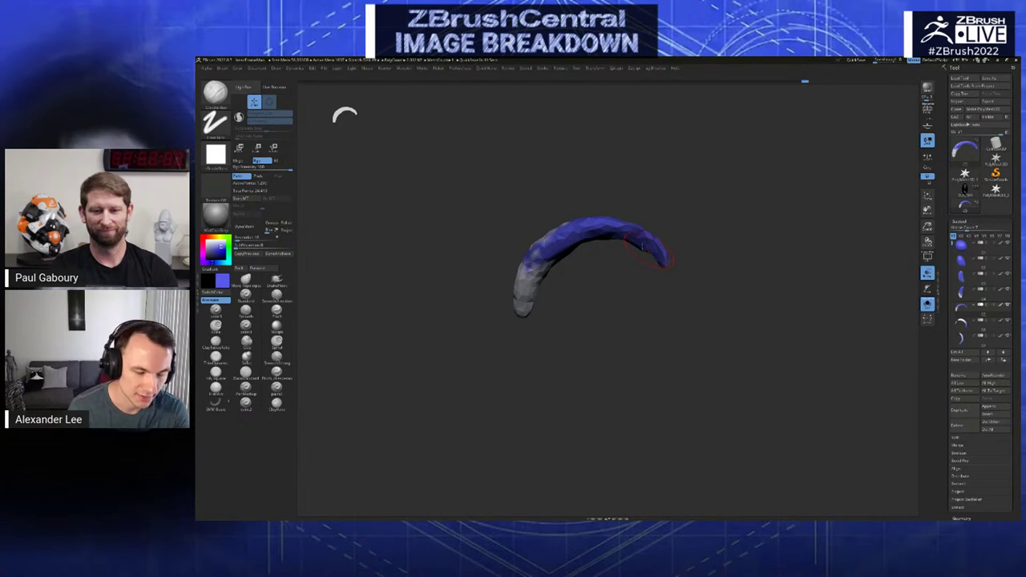
mouse_move(559, 199)
left_mouse_down()
mouse_move(540, 235)
mouse_move(551, 263)
mouse_move(543, 274)
left_mouse_up()
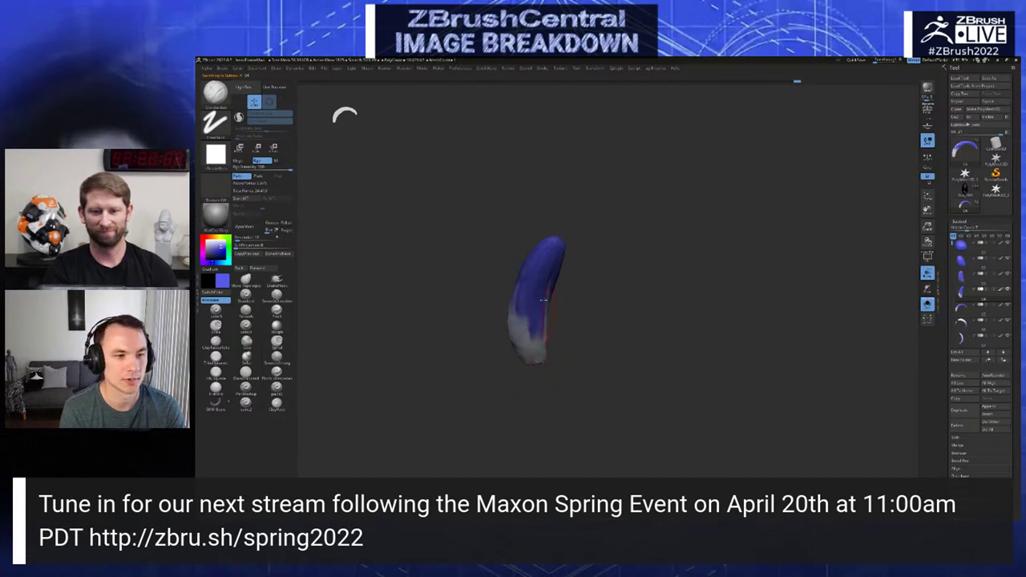
- Extend the solid blue down the curved subtool and over the lower half of the broken arch's larger piece
key("Up")
left_click_drag(532, 285, 541, 283)
key("Up")
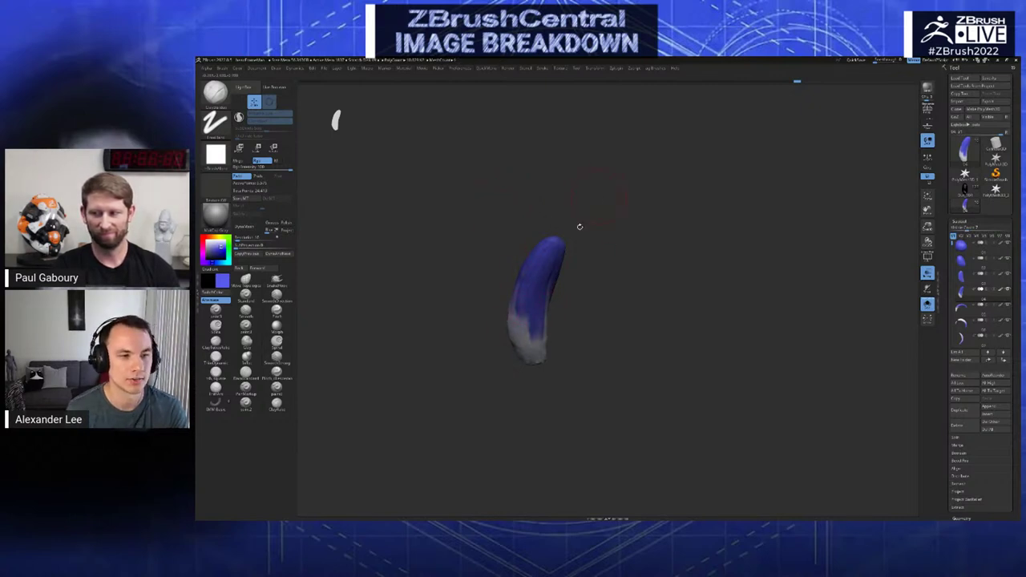
mouse_move(574, 265)
left_mouse_down()
mouse_move(551, 282)
mouse_move(570, 265)
left_mouse_up()
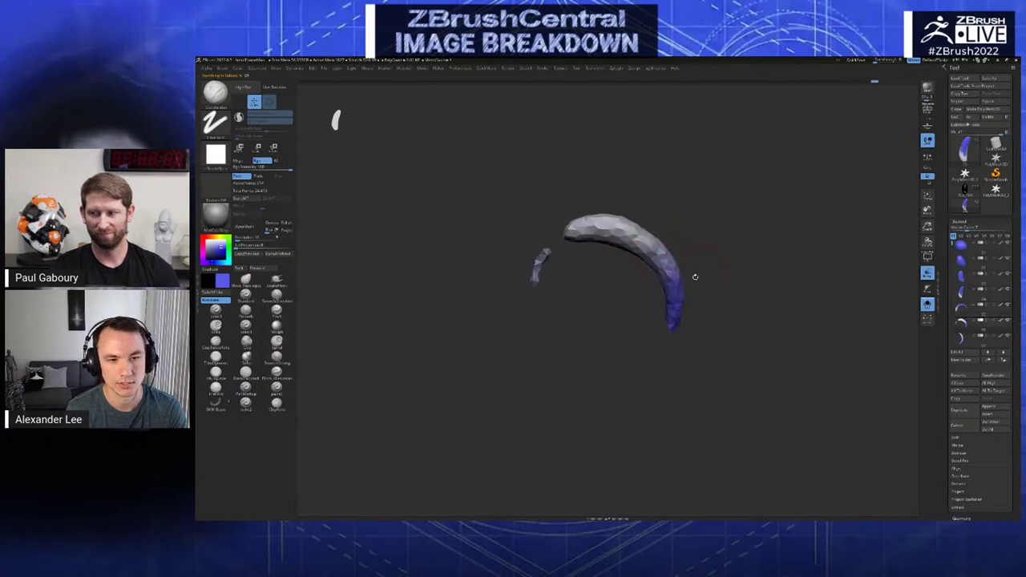
mouse_move(695, 277)
left_mouse_down()
mouse_move(662, 255)
mouse_move(677, 282)
left_mouse_up()
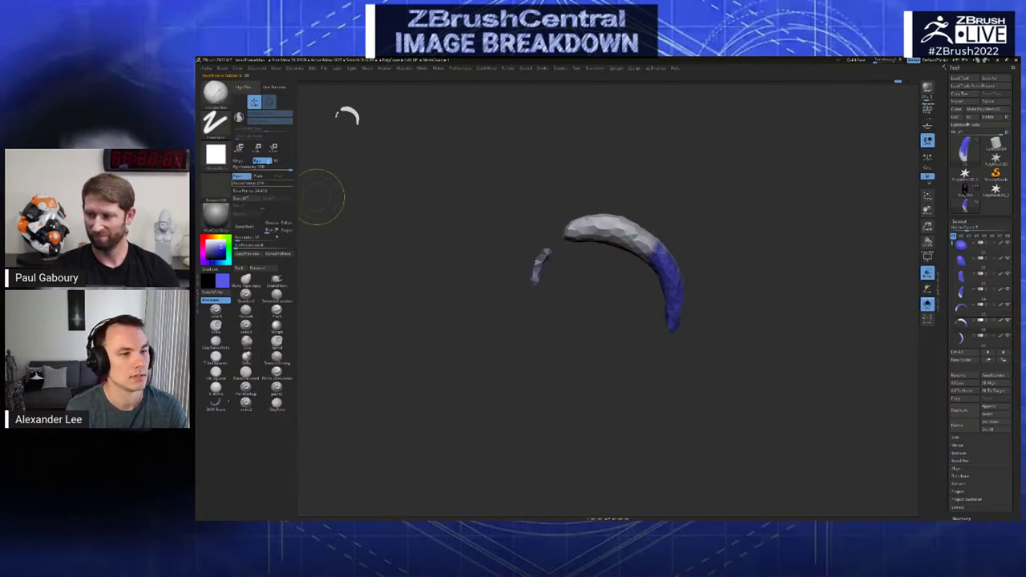
- Switch to a different sculpting brush for the broken arch and give it the solid square alpha
key("b")
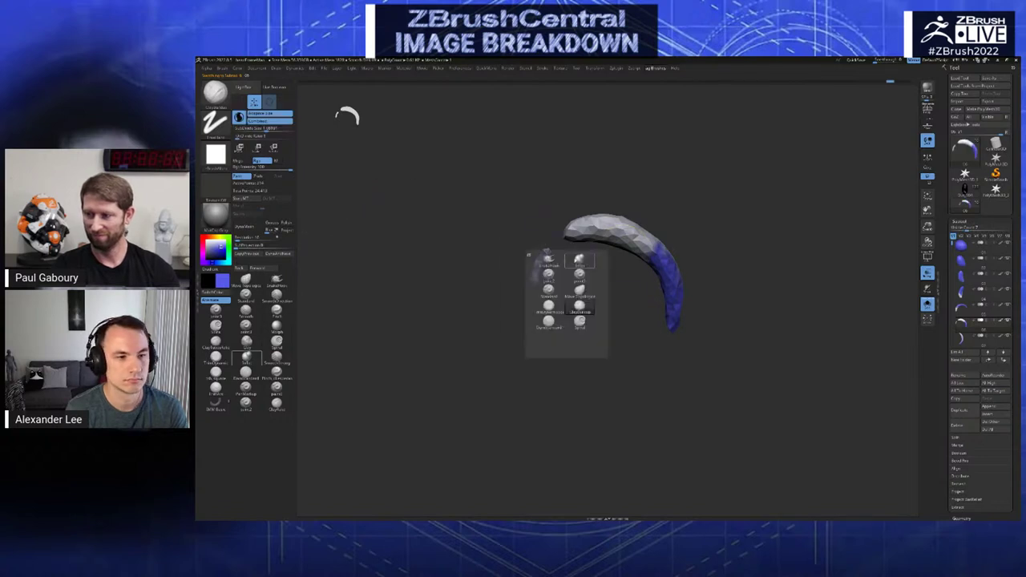
left_click(579, 261)
left_click(217, 155)
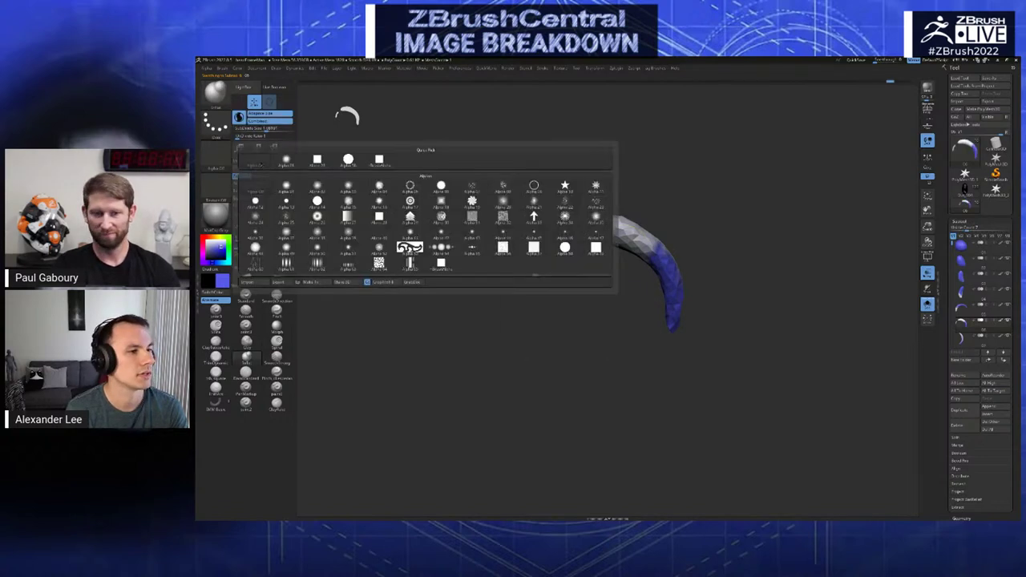
left_click(316, 159)
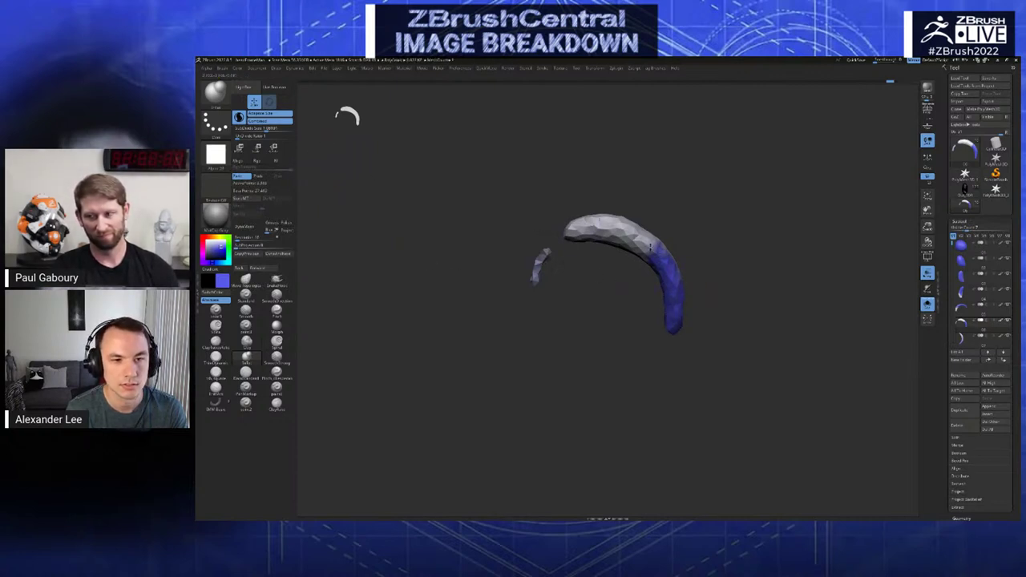
- Sculpt and smooth the blue lower half of the broken arch's larger piece to refine its surface
key("space")
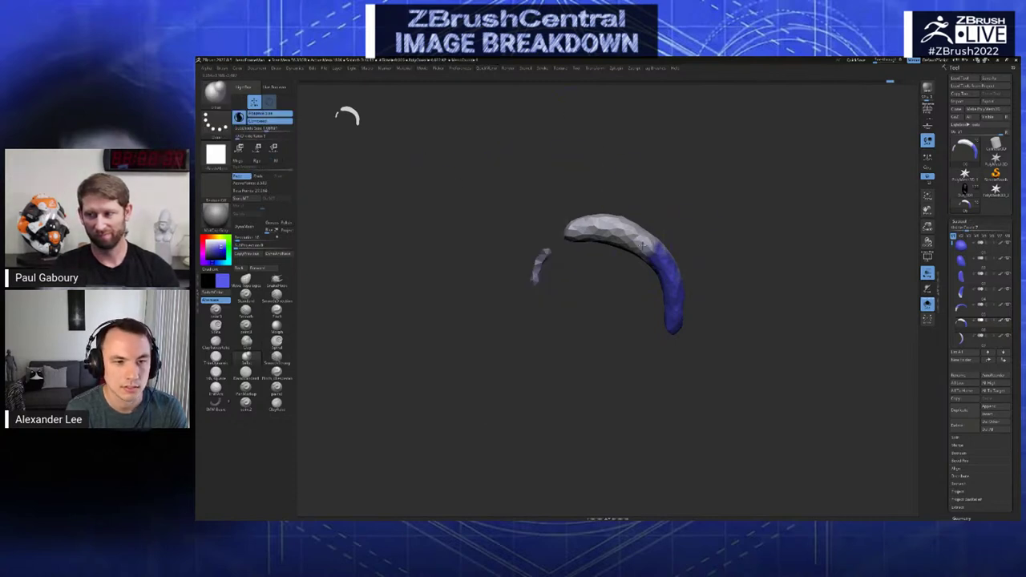
left_click_drag(644, 246, 653, 239)
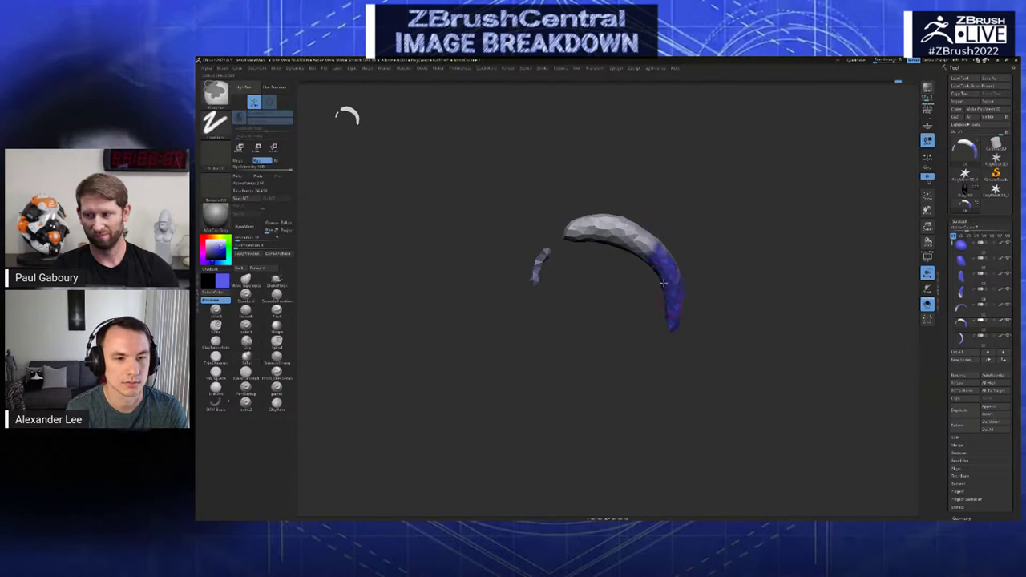
left_click_drag(675, 321, 675, 331)
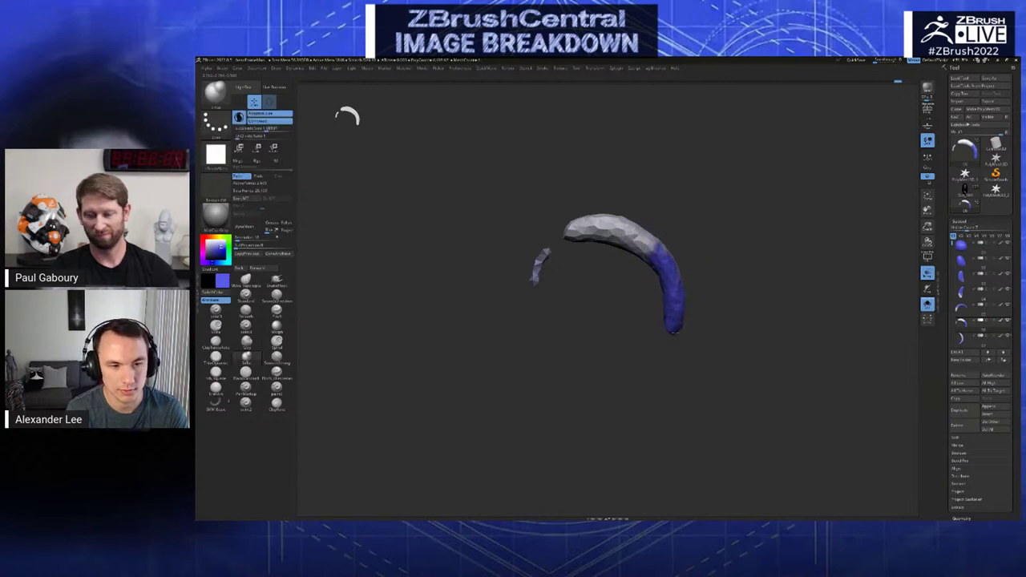
left_click_drag(676, 286, 669, 267)
- Switch to a freehand clay brush and build up, with smoothing, the blue lower end of the broken arch
key("space")
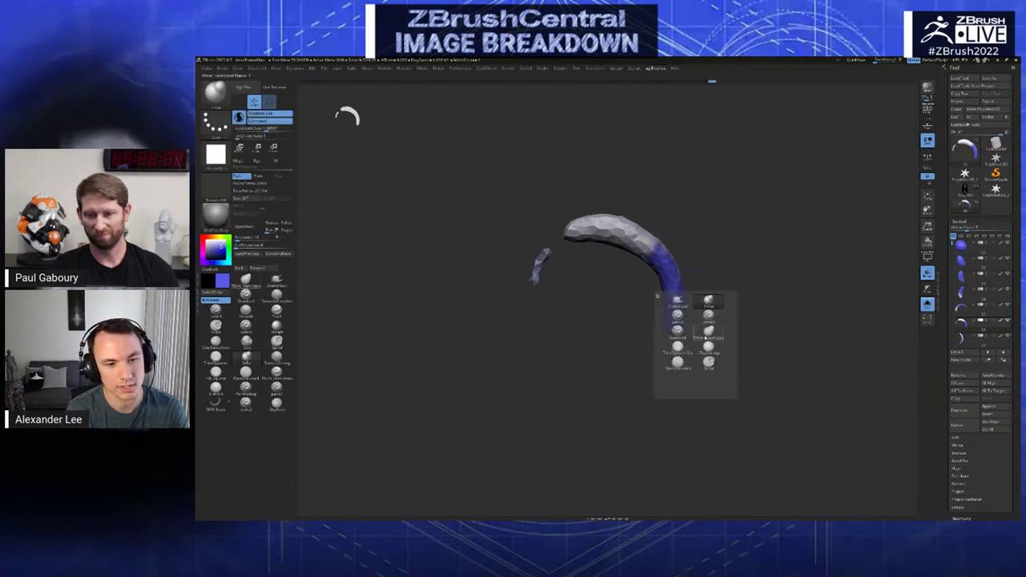
left_click(697, 351)
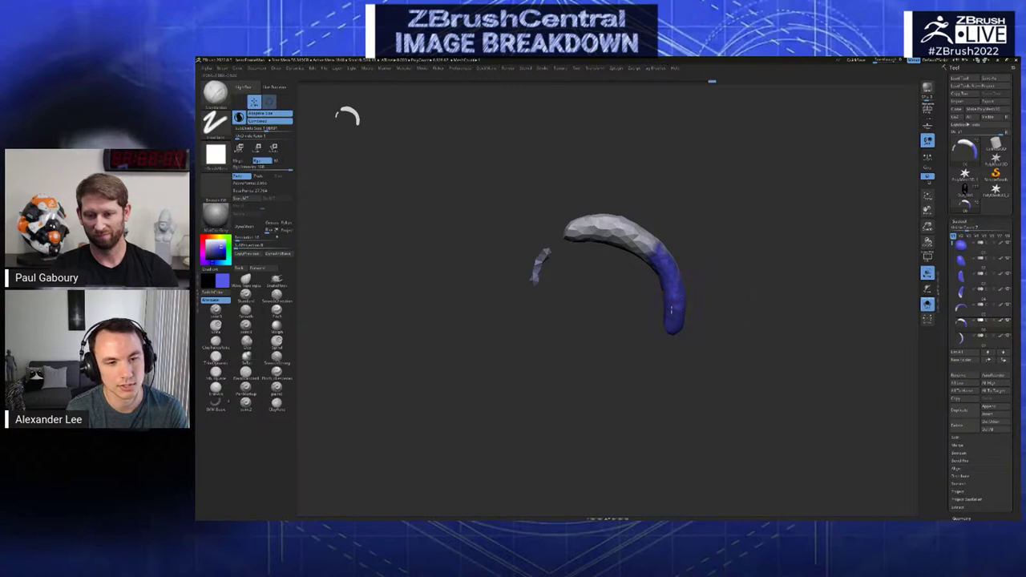
mouse_move(678, 308)
left_mouse_down()
mouse_move(675, 315)
mouse_move(673, 284)
left_mouse_up()
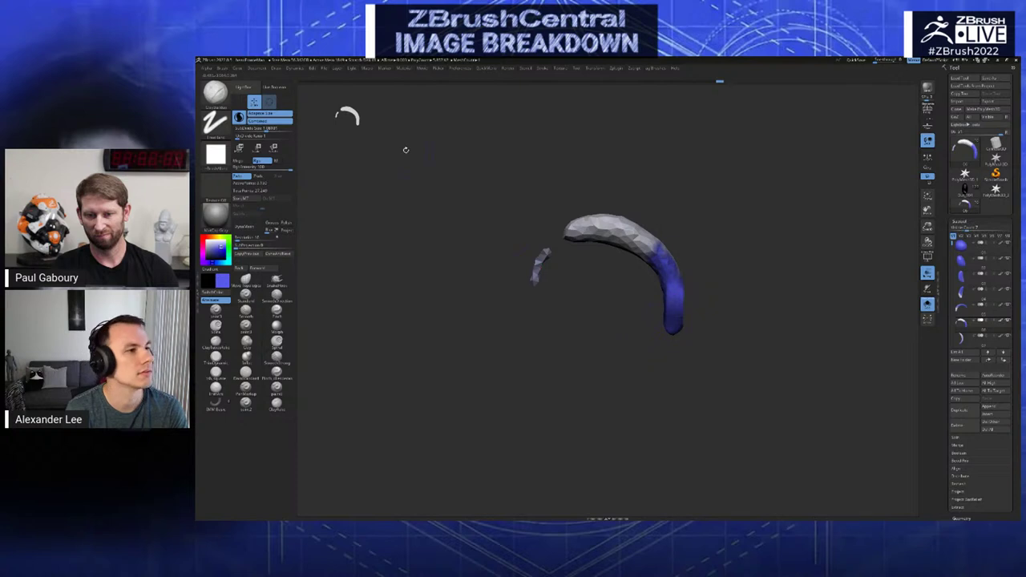
left_click(276, 69)
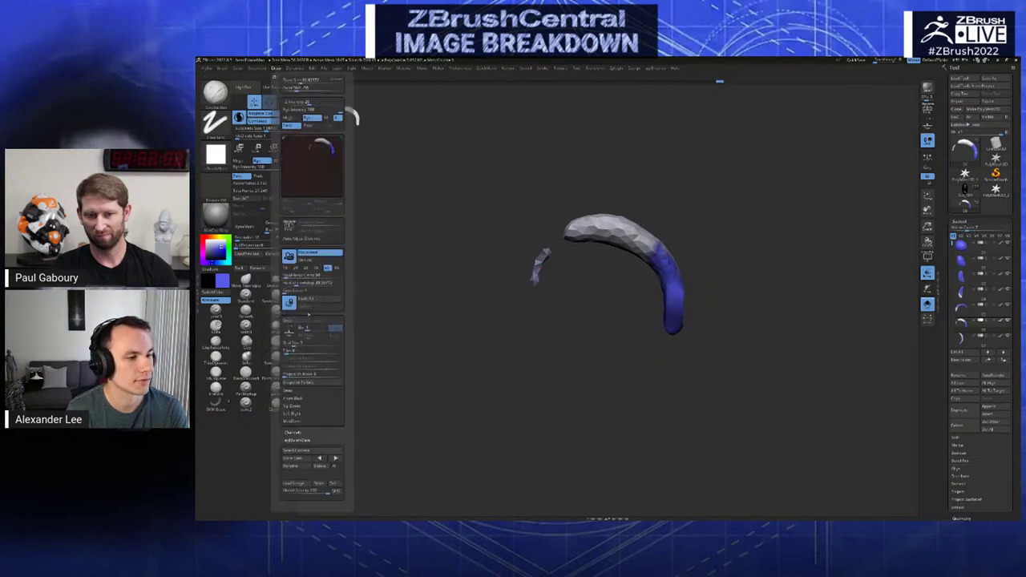
mouse_move(625, 307)
left_mouse_down()
mouse_move(648, 296)
mouse_move(669, 315)
mouse_move(691, 309)
left_mouse_up()
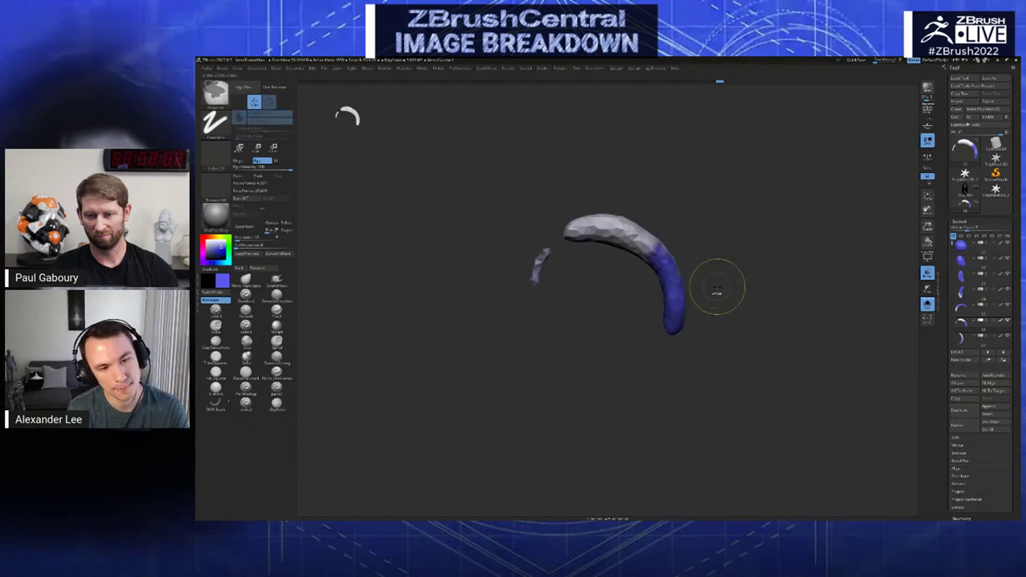
- Try painting a blue band over the light upper part of the broken arch's larger piece
key("1")
key("space")
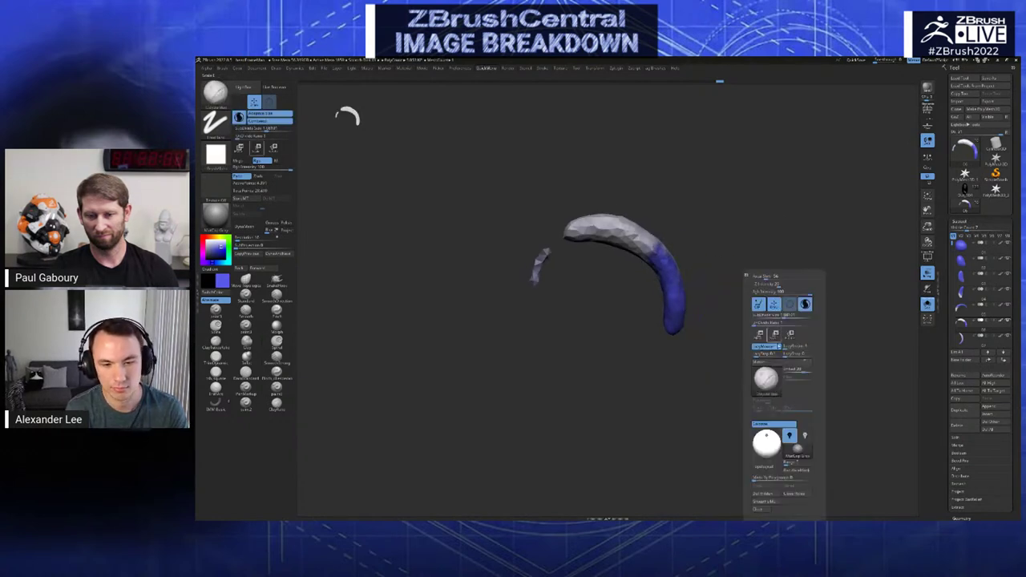
left_click(797, 471)
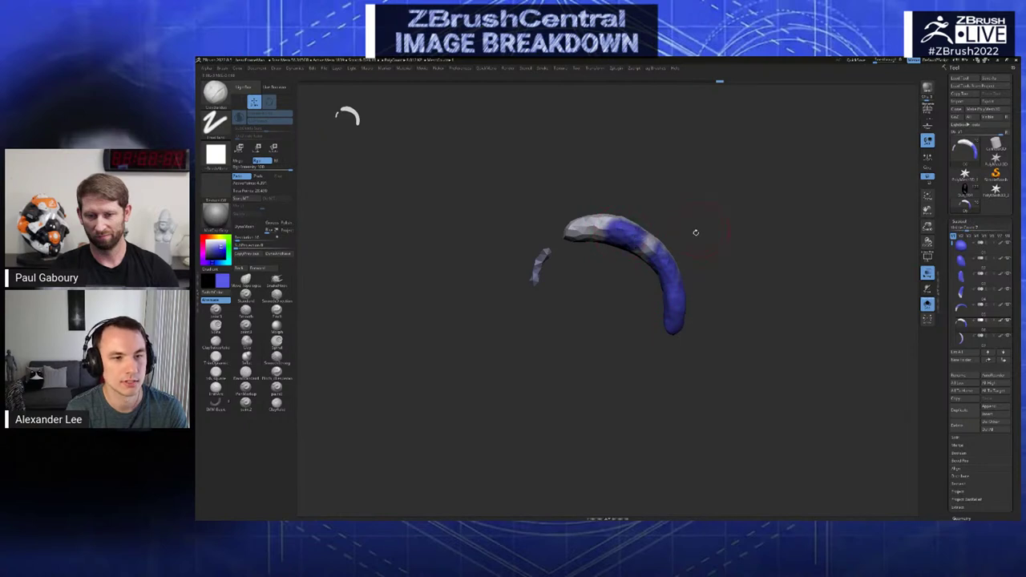
mouse_move(706, 236)
left_mouse_down()
mouse_move(655, 244)
mouse_move(703, 235)
left_mouse_up()
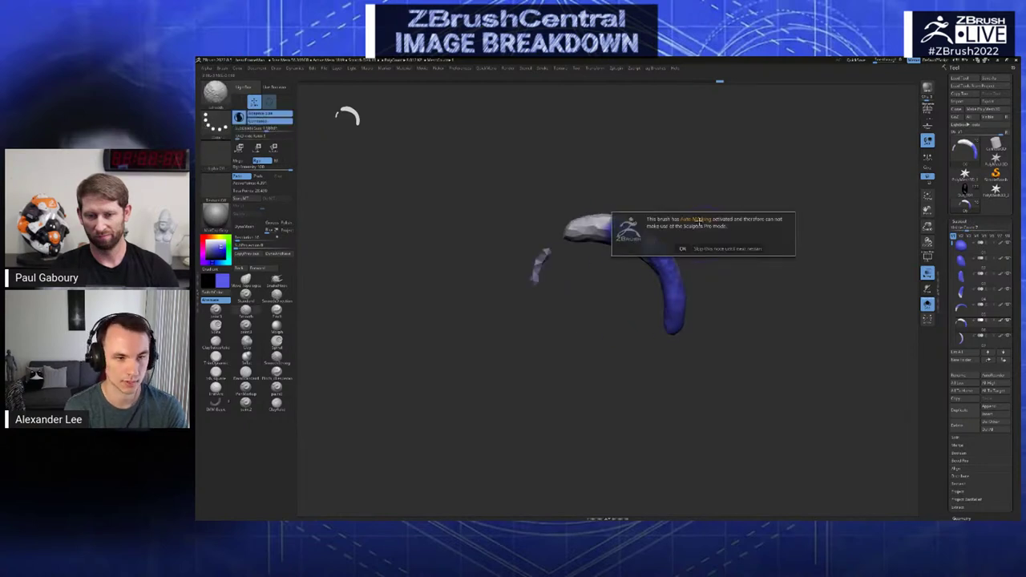
left_click(704, 249)
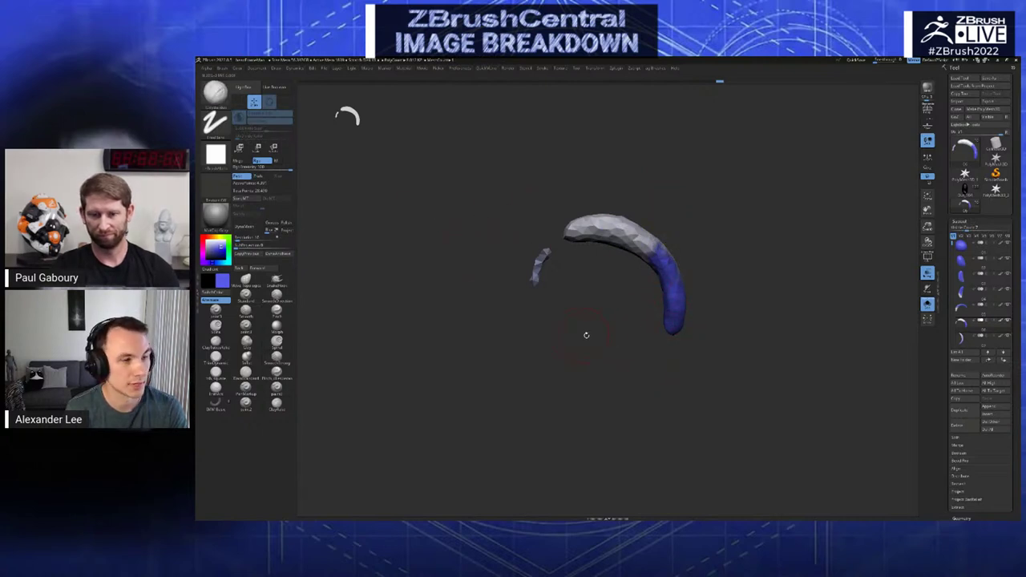
- Return to the dotted-stroke sculpting brush and rework the blue lower end of the broken arch's larger piece
key("space")
key("2")
left_click(686, 259)
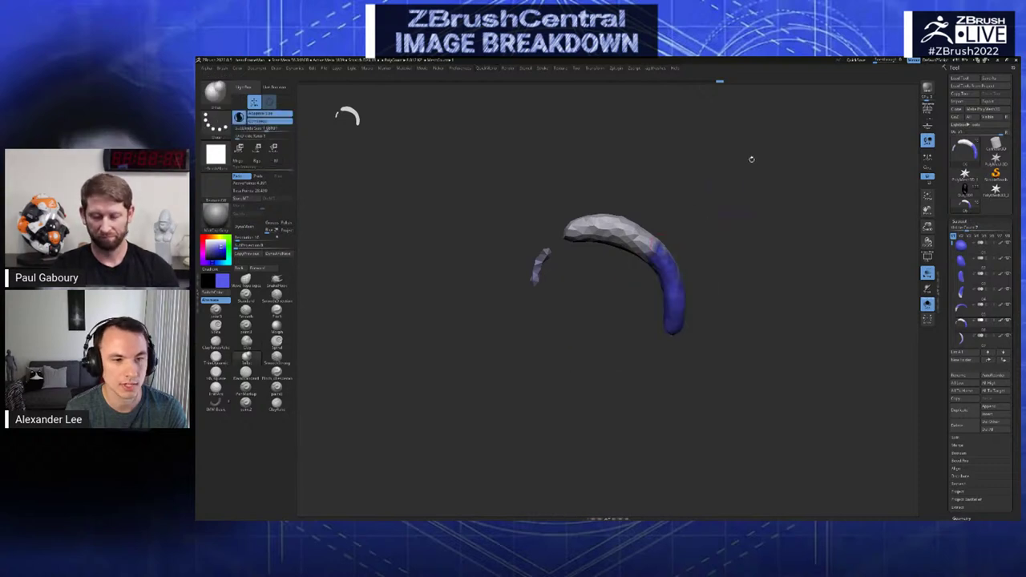
key("2")
key("space")
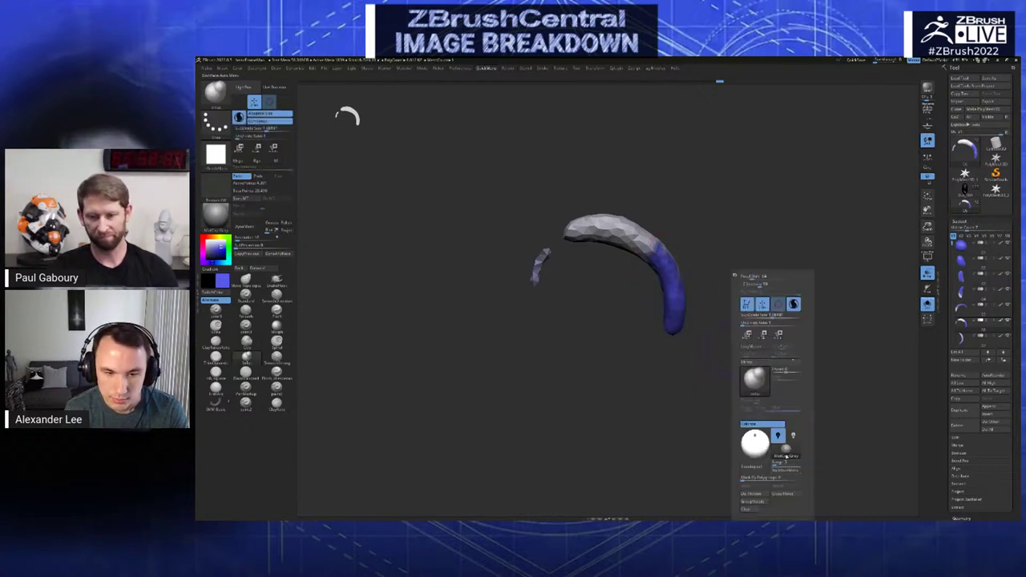
key("Return")
mouse_move(674, 290)
left_mouse_down()
mouse_move(670, 338)
mouse_move(772, 236)
mouse_move(729, 312)
mouse_move(677, 314)
left_mouse_up()
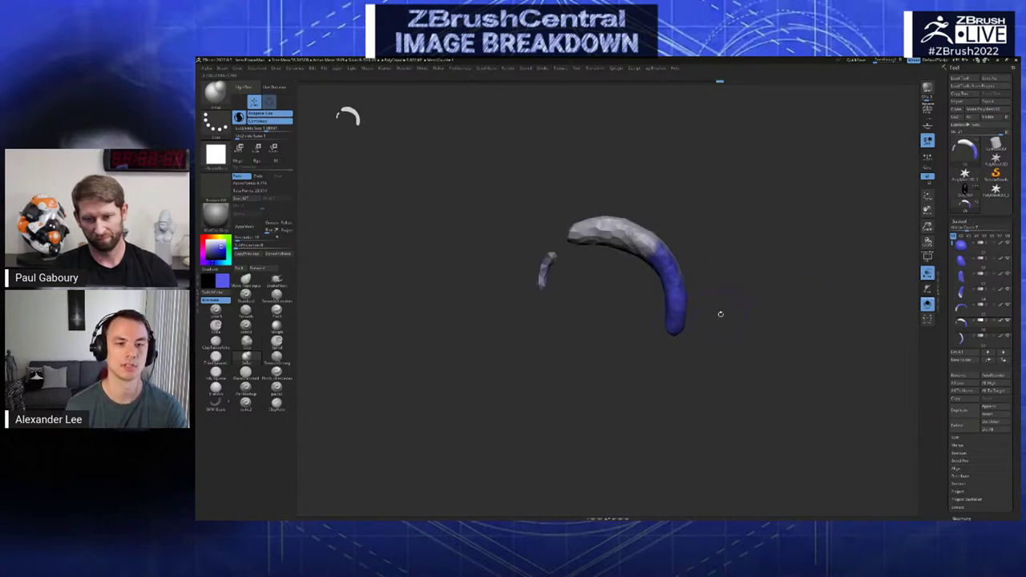
- Step through the painted subtools in order to review how the blue effect plays as animation frames
key("Down")
key("Down")
key("Down")
key("Down")
key("Down")
key("Down")
key("Down")
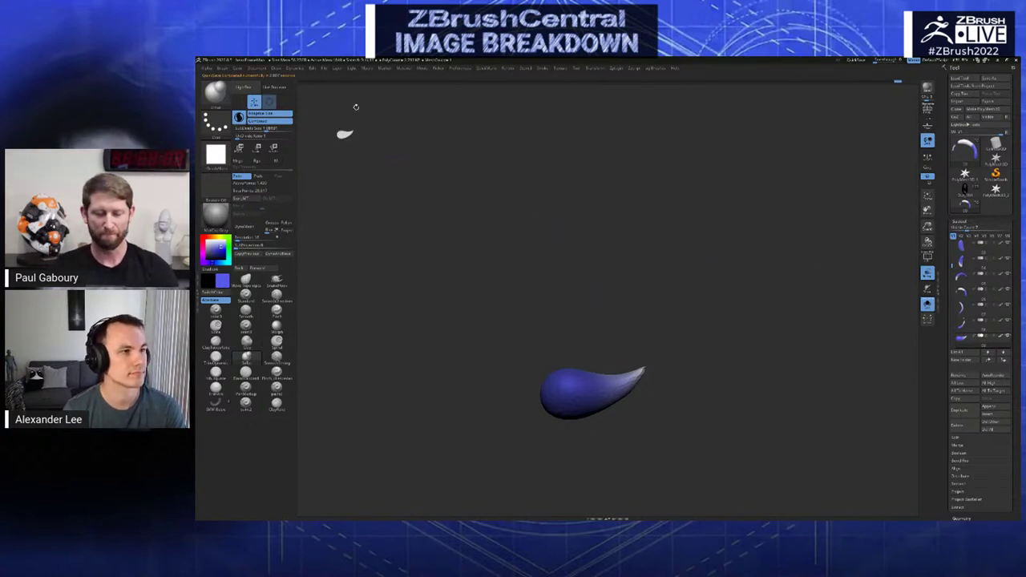
- Open the hand animation project file stored directly on the Desktop
left_click(327, 69)
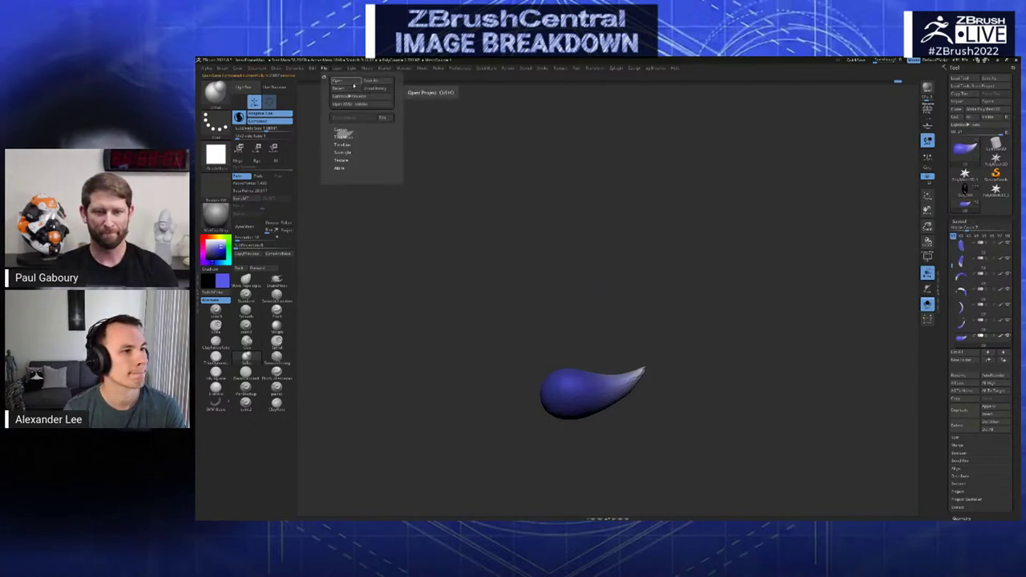
left_click(337, 81)
left_click(603, 308)
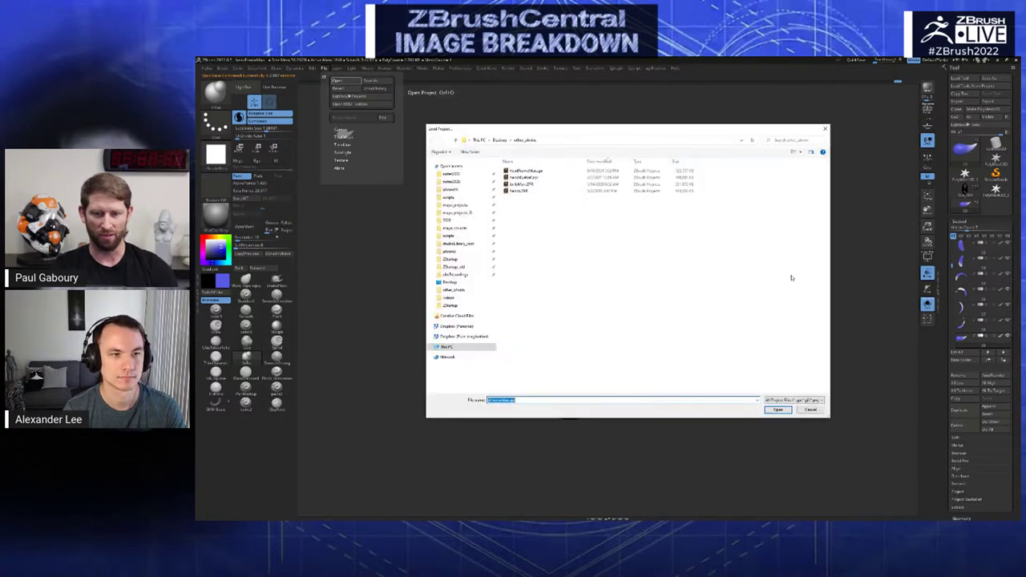
left_click(501, 140)
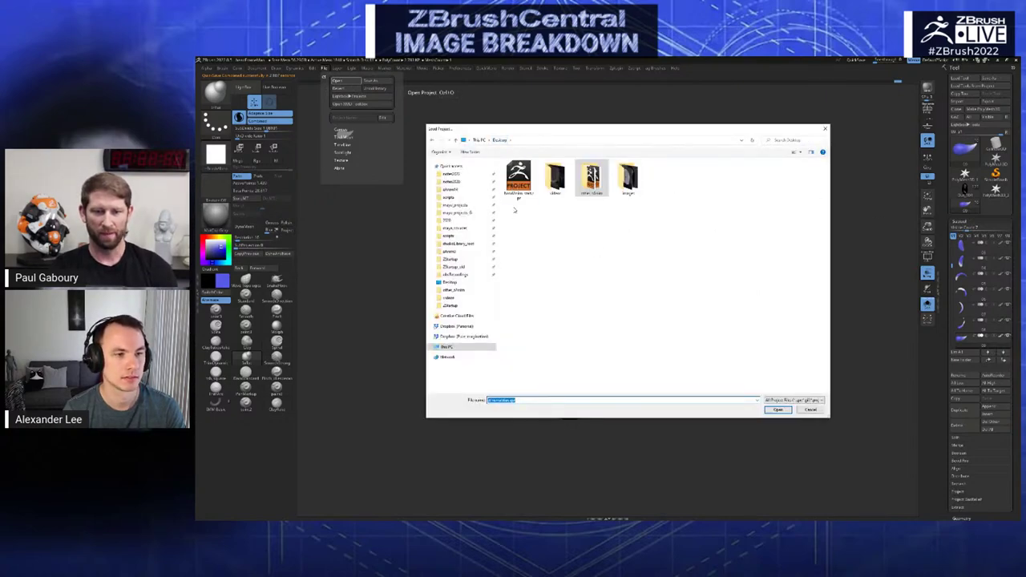
left_click(518, 191)
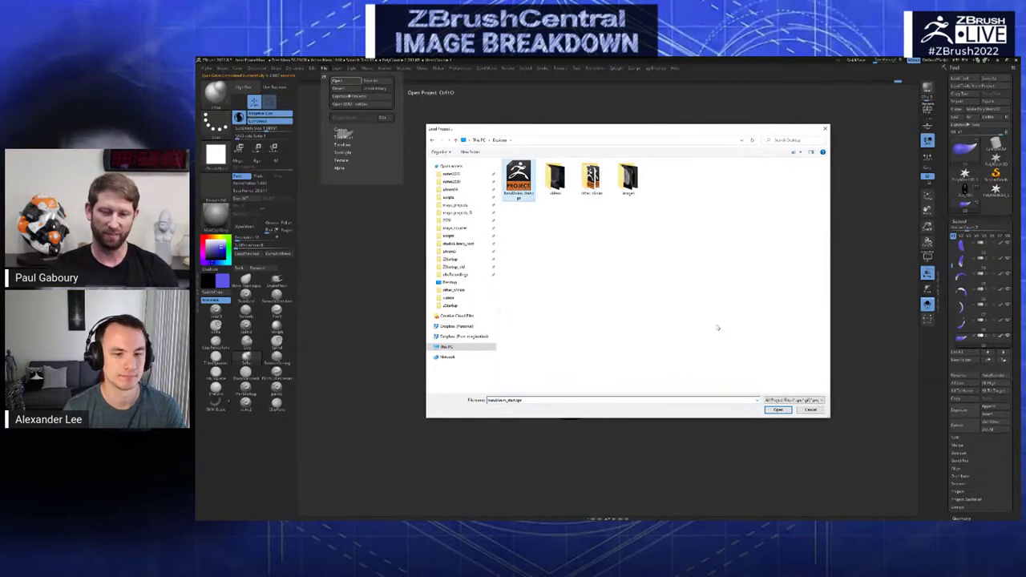
left_click(779, 410)
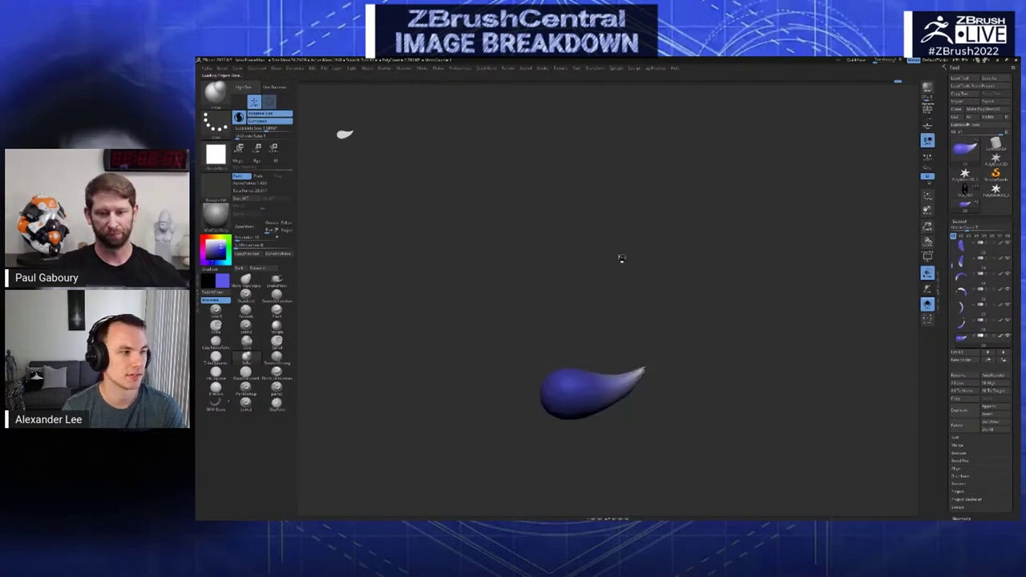
- Slightly adjust the light intensity for the hand model in front of the black slab
left_click_drag(886, 356, 813, 329, "alt")
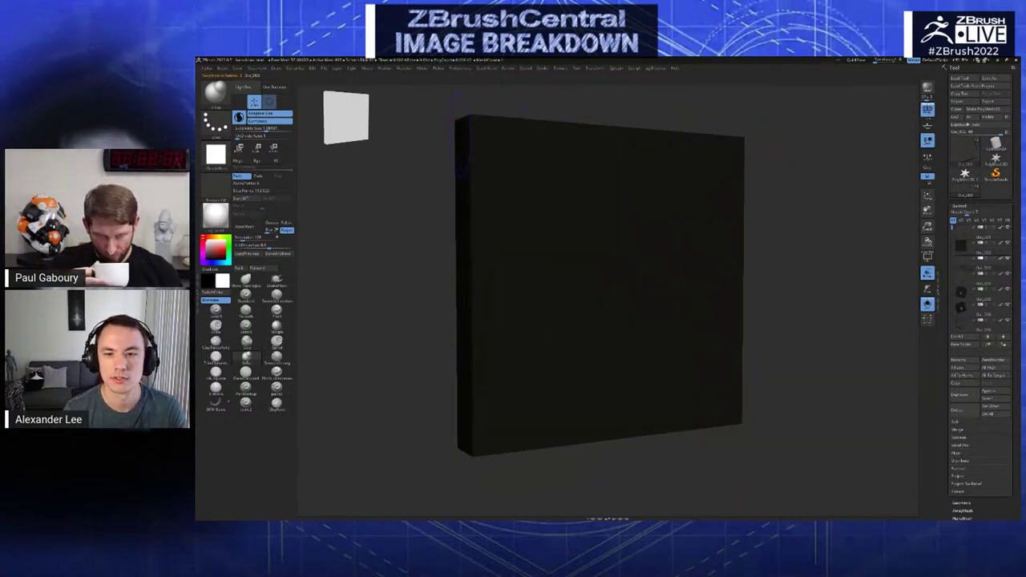
left_click(353, 68)
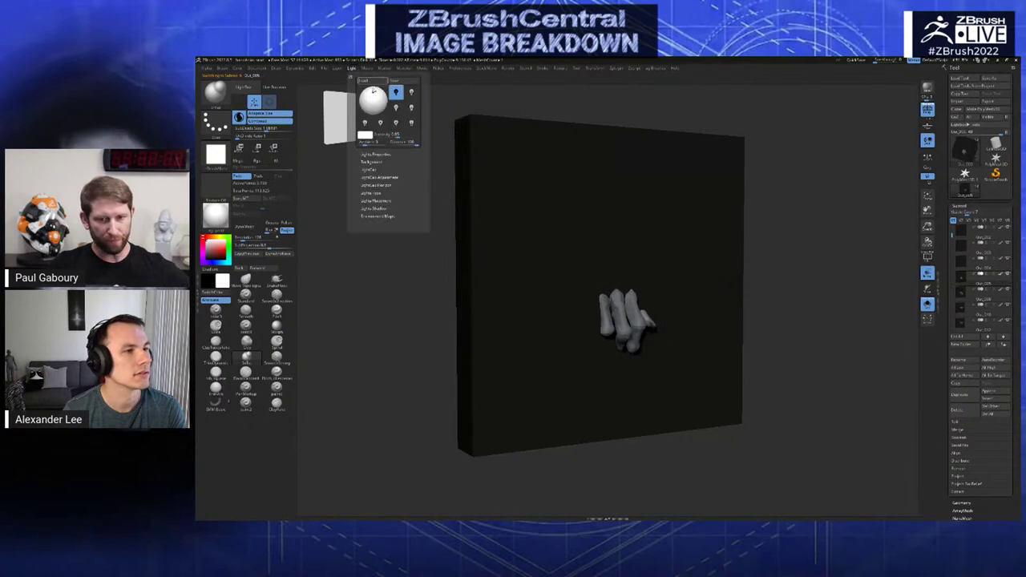
left_click_drag(399, 136, 400, 136)
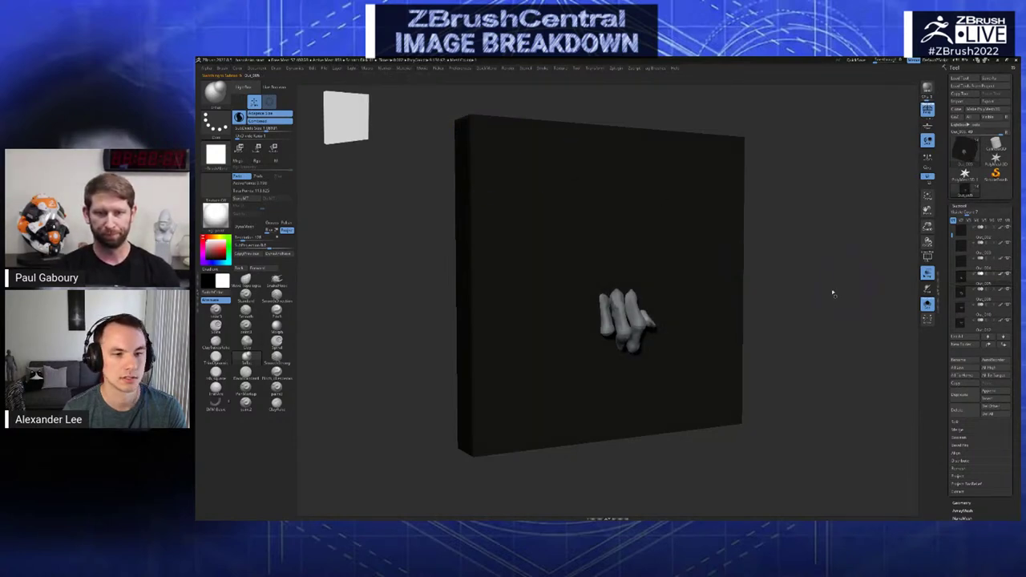
- Examine the black slab from a wider angle and look through the project's list of subtools
key("Up")
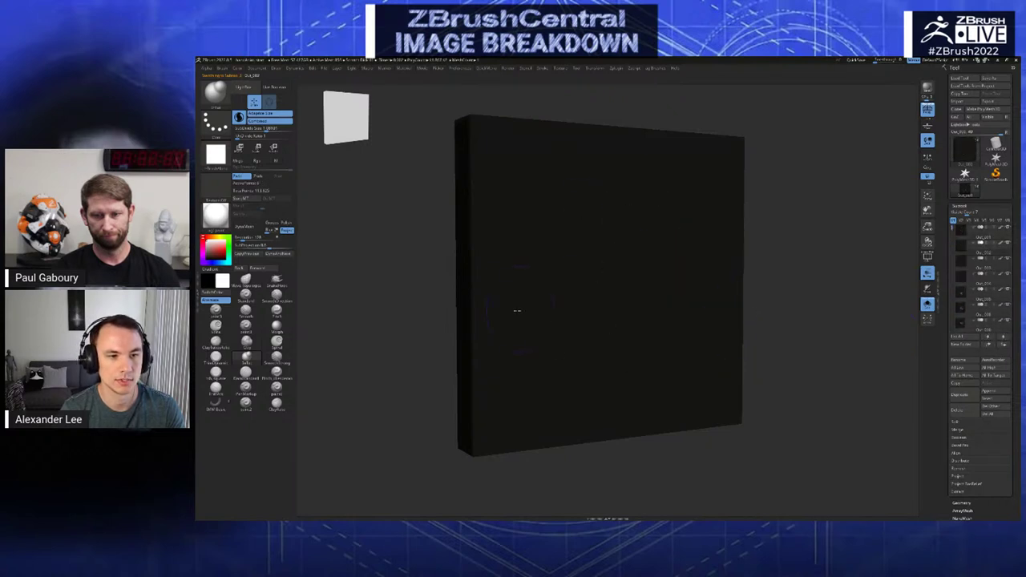
left_click_drag(610, 308, 893, 305)
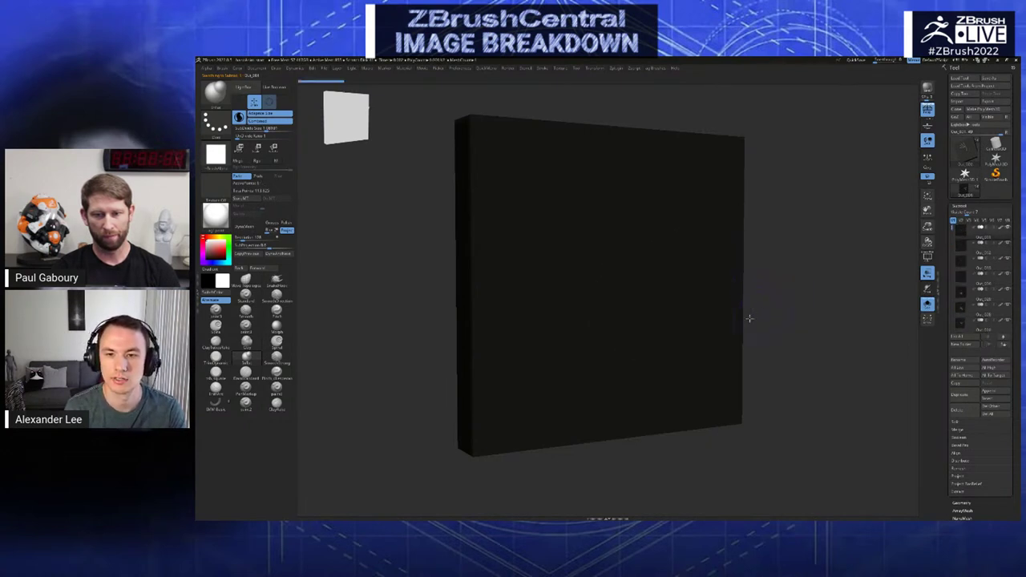
left_click_drag(766, 332, 720, 328)
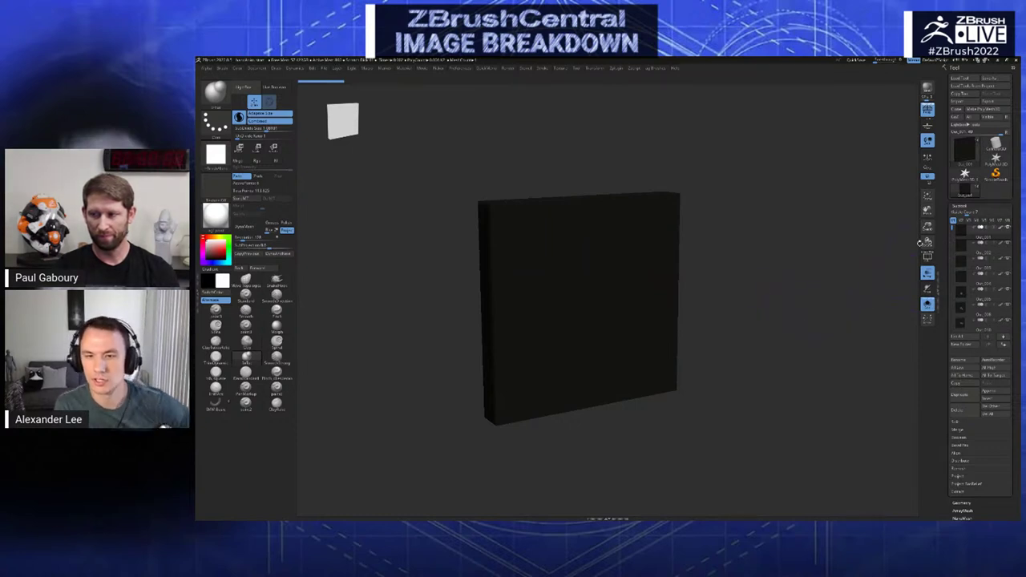
left_click_drag(951, 238, 946, 302)
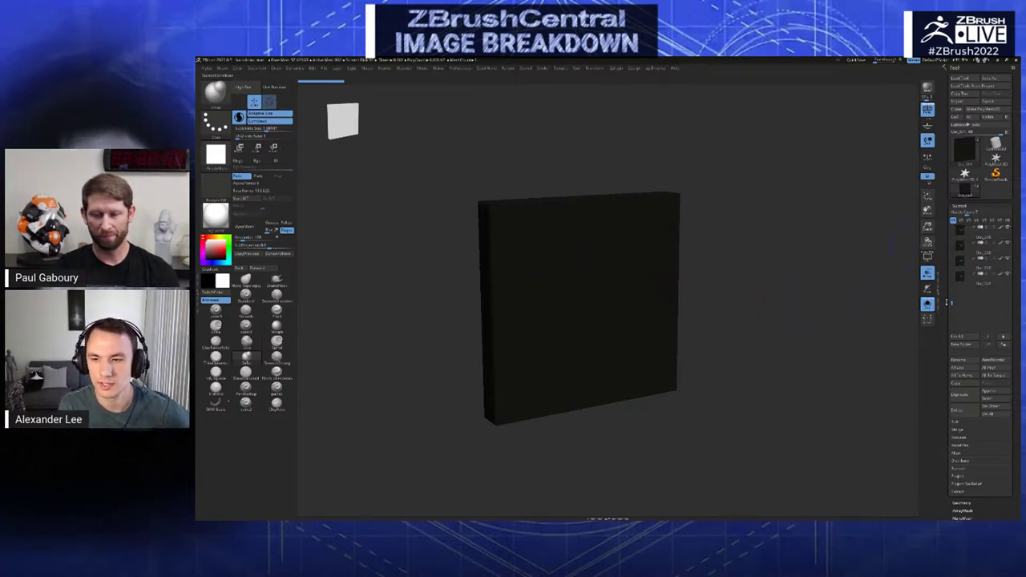
mouse_move(959, 287)
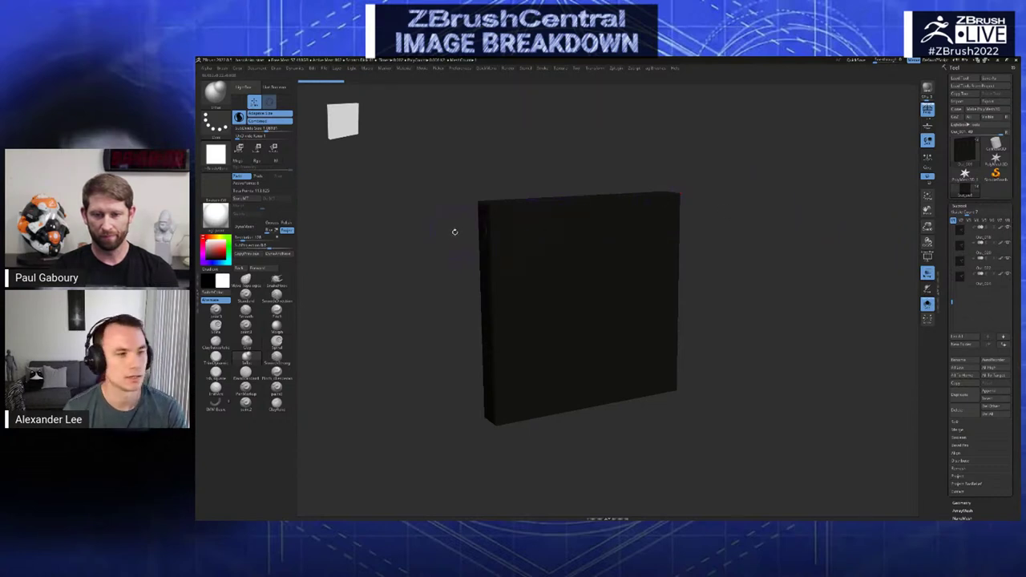
mouse_move(952, 304)
left_mouse_down()
mouse_move(950, 272)
mouse_move(946, 294)
left_mouse_up()
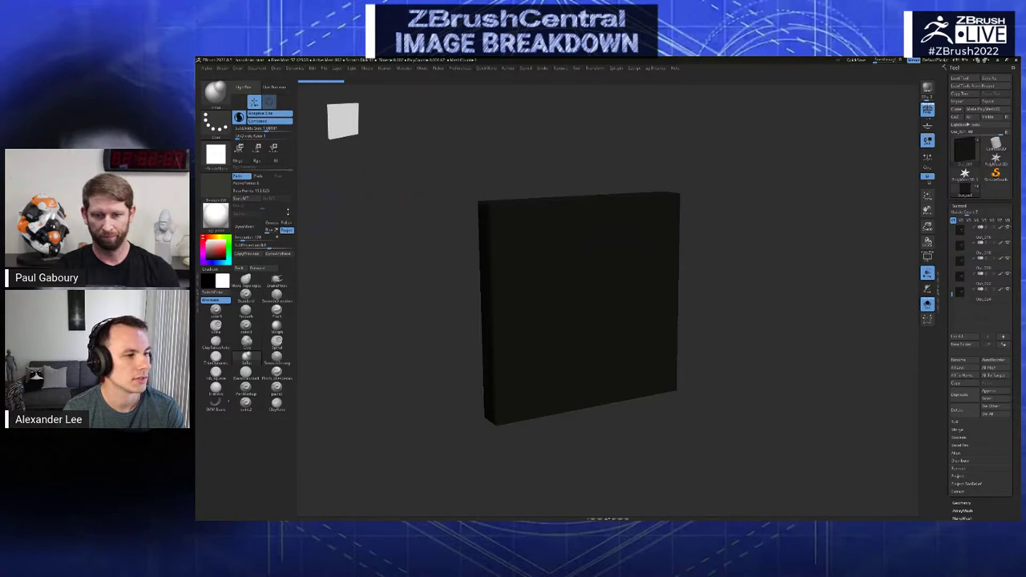
- Step back through the subtools to preview the successive hand poses against the black slab
key("Up")
key("Up")
key("Up")
key("Up")
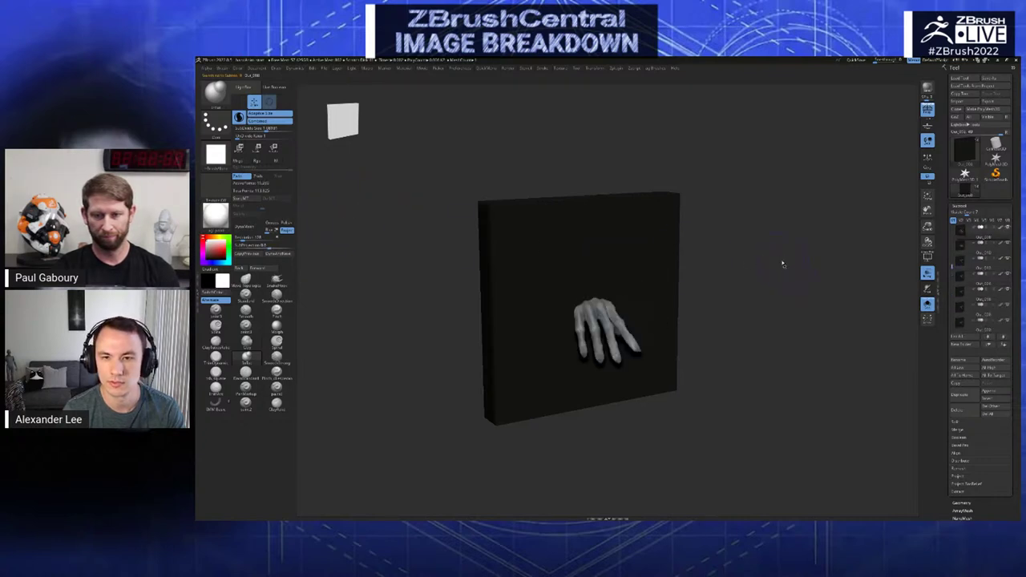
key("Up")
key("Up")
key("Up")
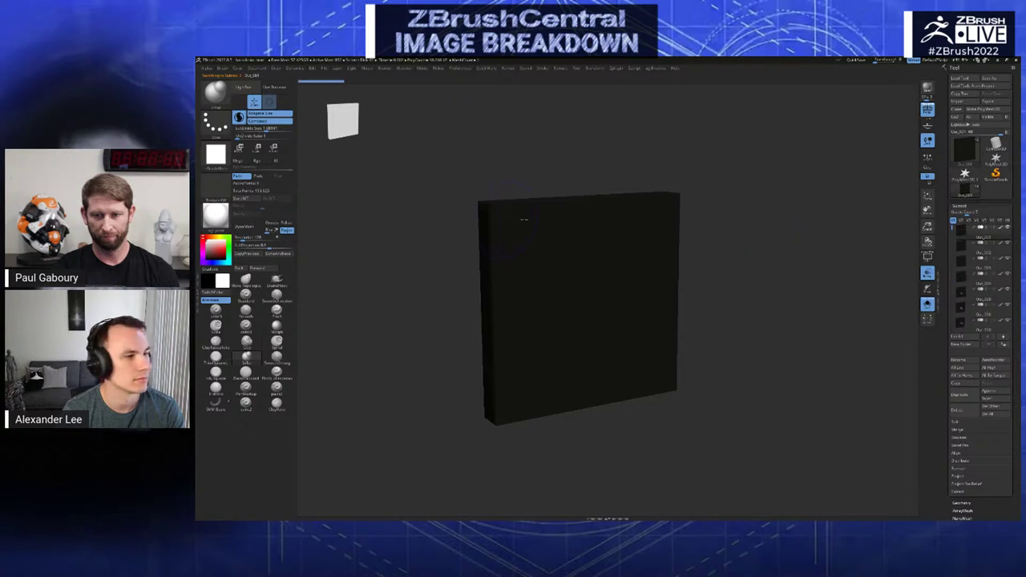
- Lower the DynaMesh sub-projection setting to its minimum
left_click_drag(260, 246, 228, 246)
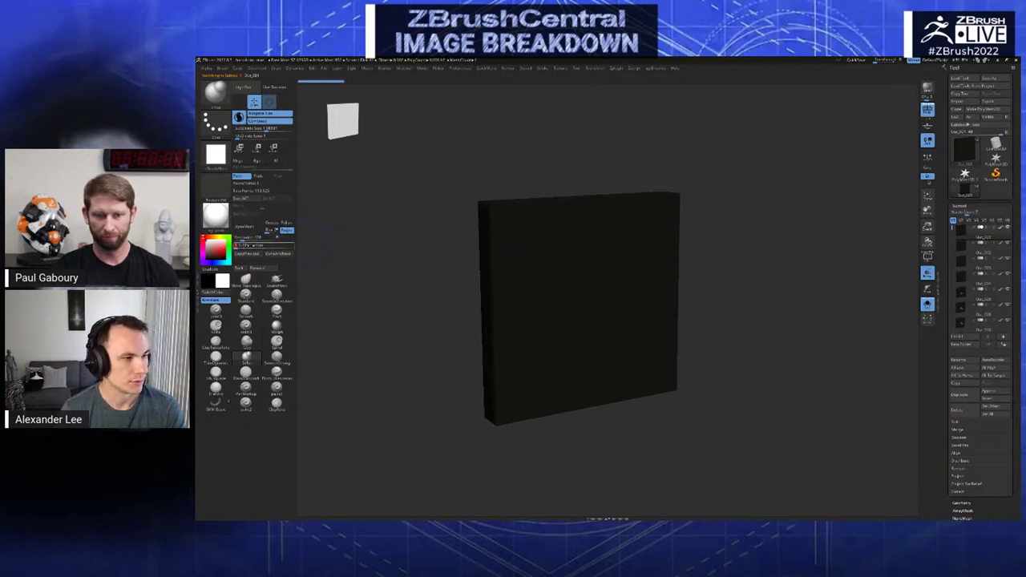
left_click(308, 248)
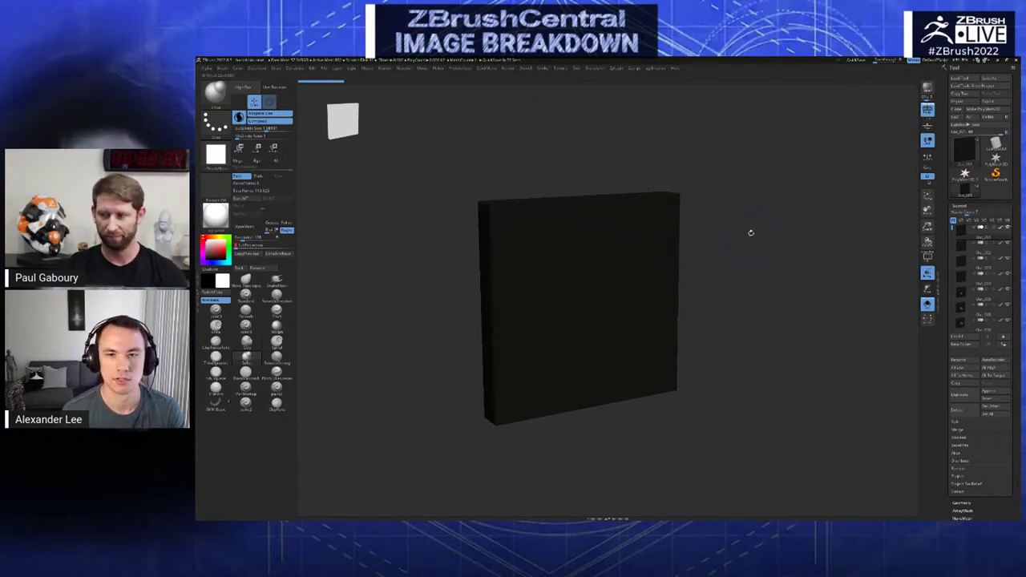
left_click_drag(511, 153, 514, 153)
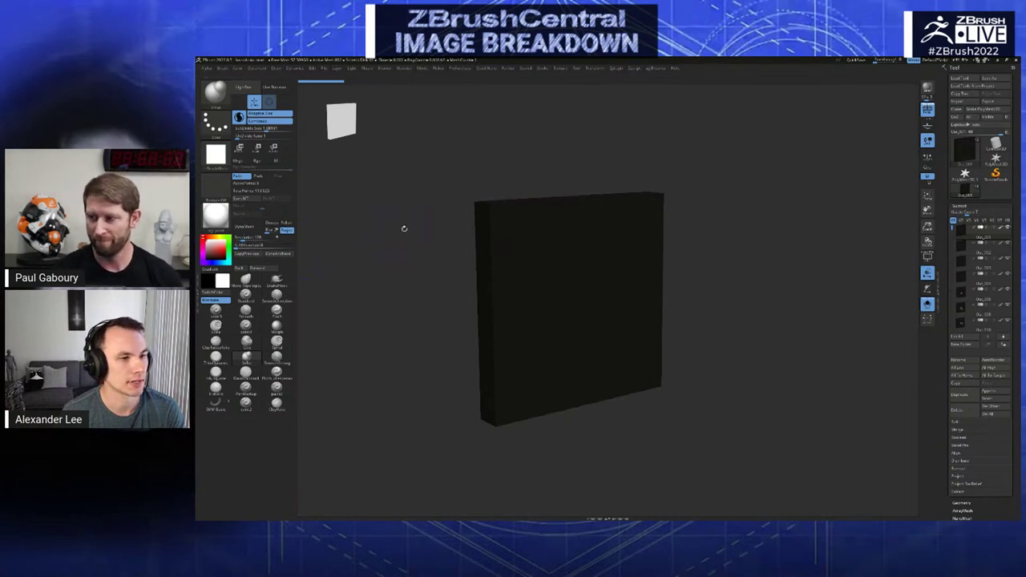
- Remesh the first slab with DynaMesh, then give the next slab subtool the previous subtool's DynaMesh settings and remesh it
left_click_drag(837, 245, 814, 254)
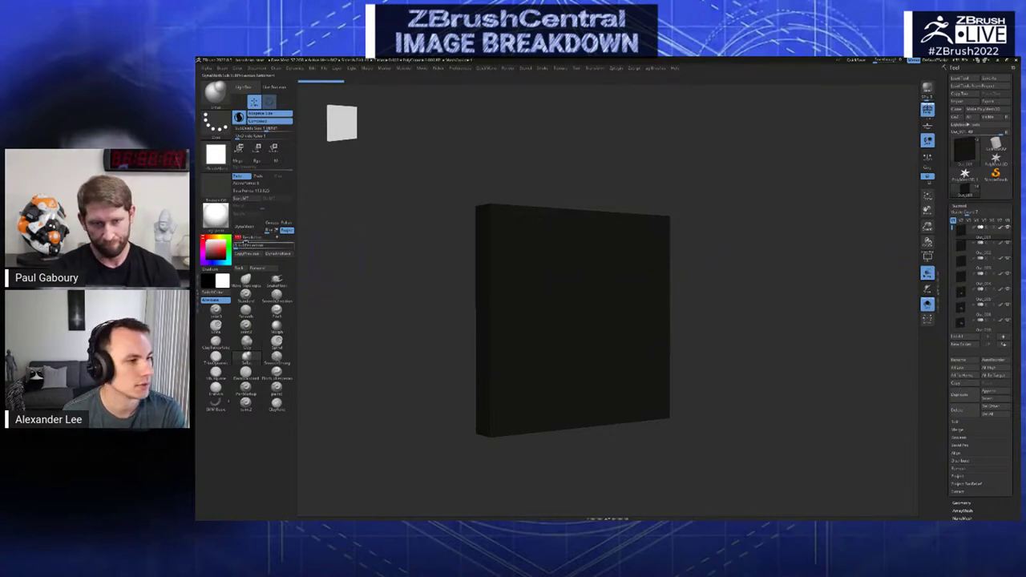
left_click_drag(736, 204, 736, 210, "ctrl")
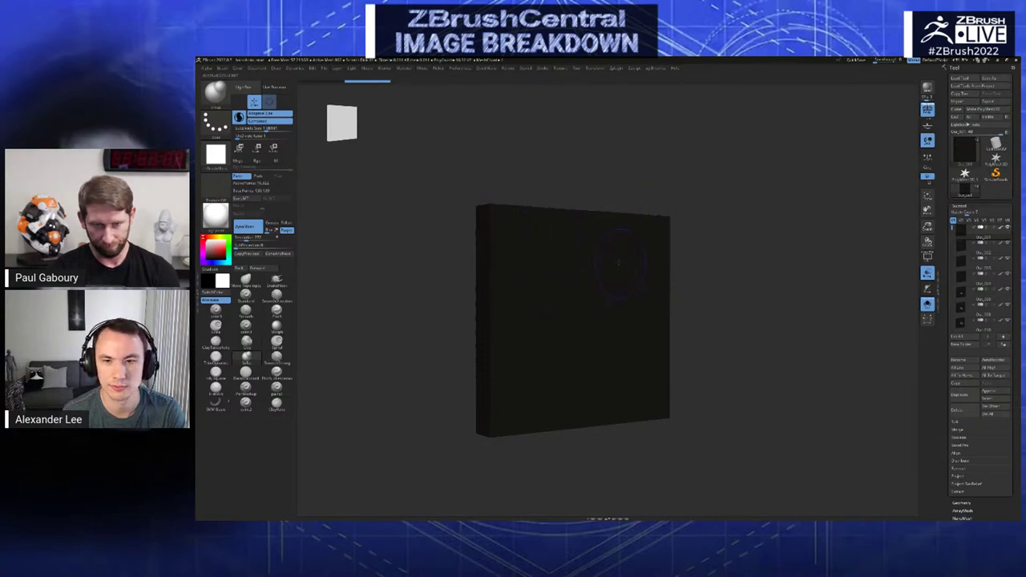
left_click(614, 270, "alt")
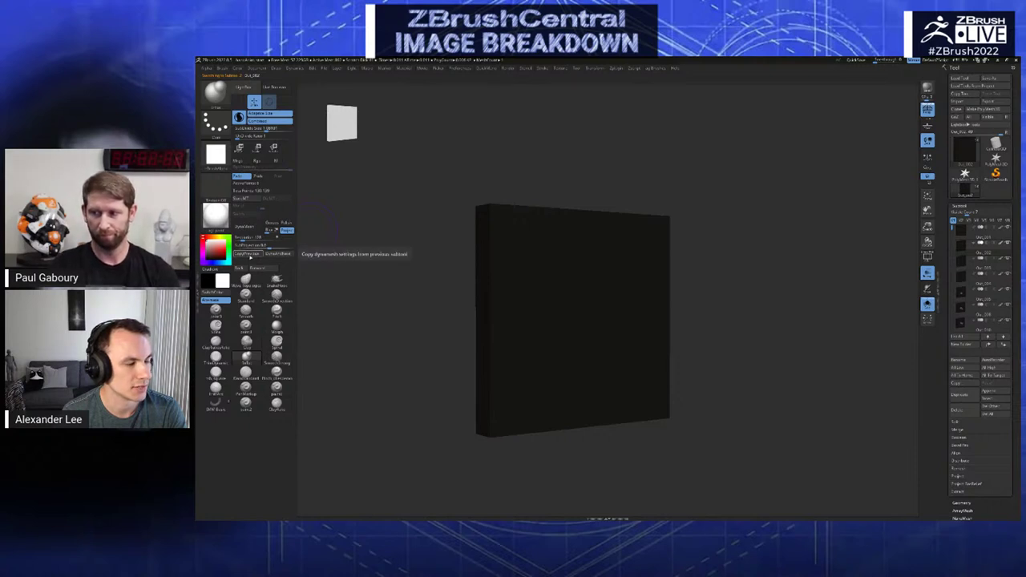
left_click(250, 256)
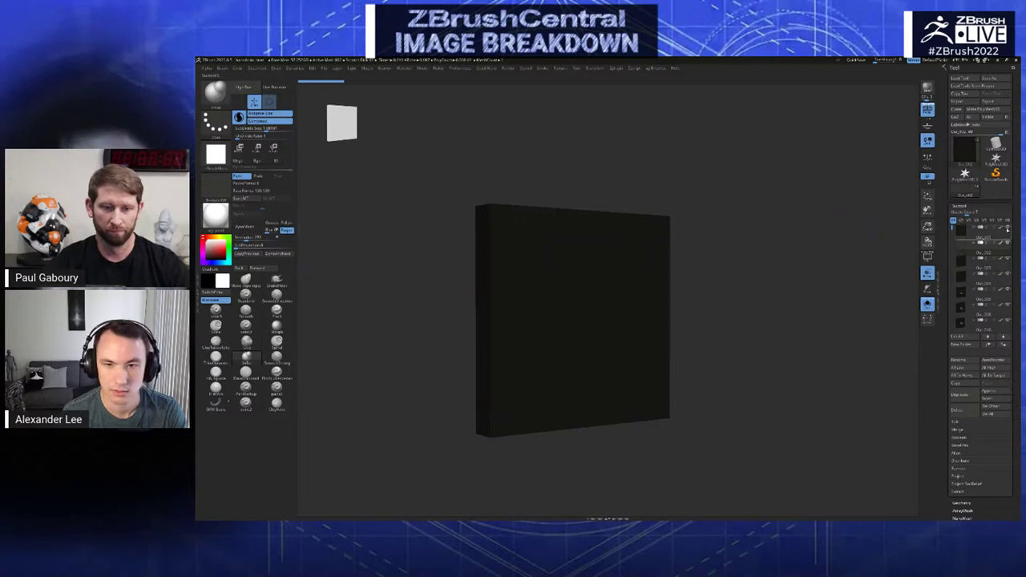
mouse_move(988, 247)
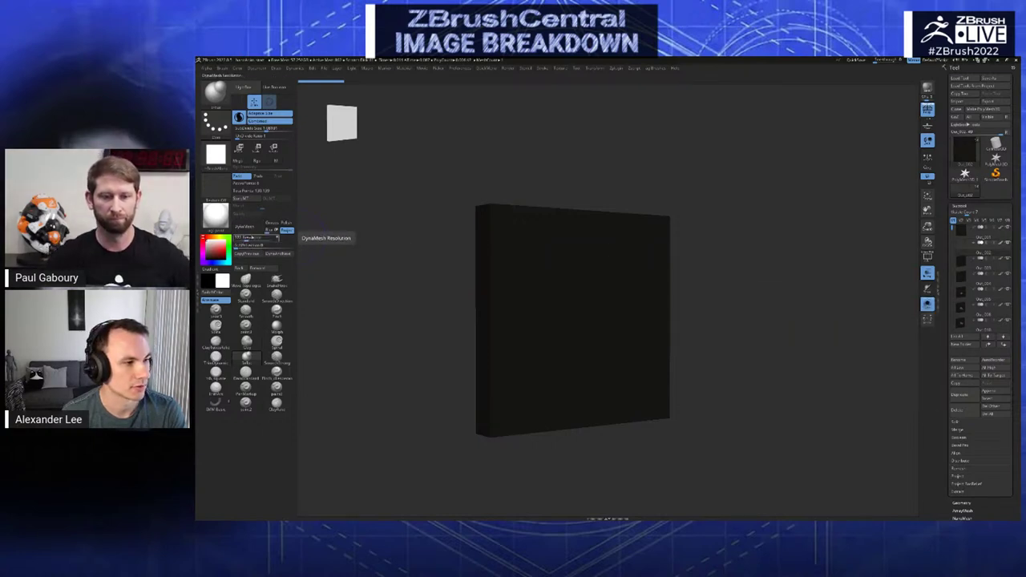
left_click(246, 226)
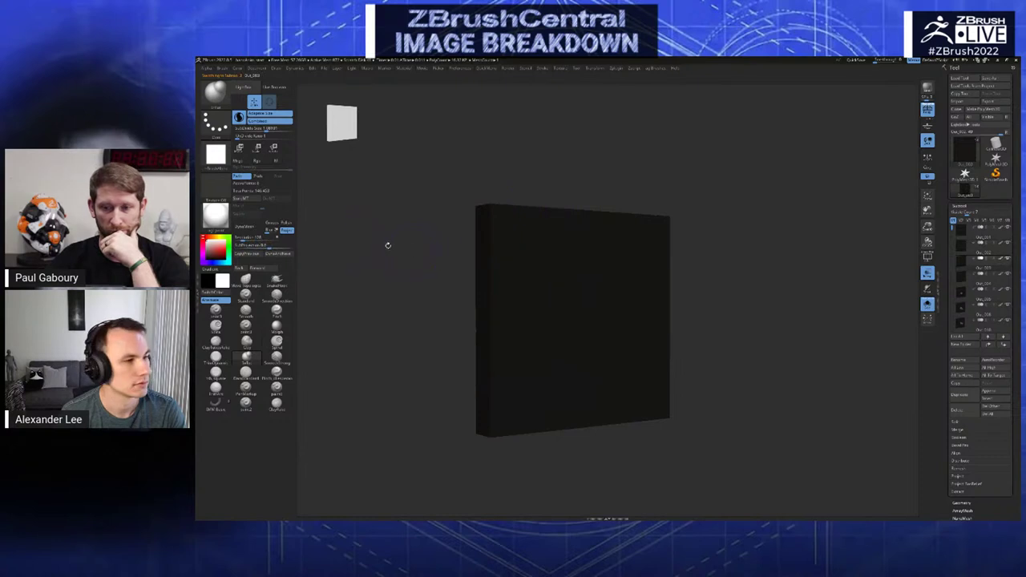
- Lower sub-projection to 0 on the third slab subtool and remesh it with DynaMesh at an adjusted resolution
left_click_drag(270, 246, 235, 246)
left_click(245, 227)
key("ctrl+z")
left_click(255, 238)
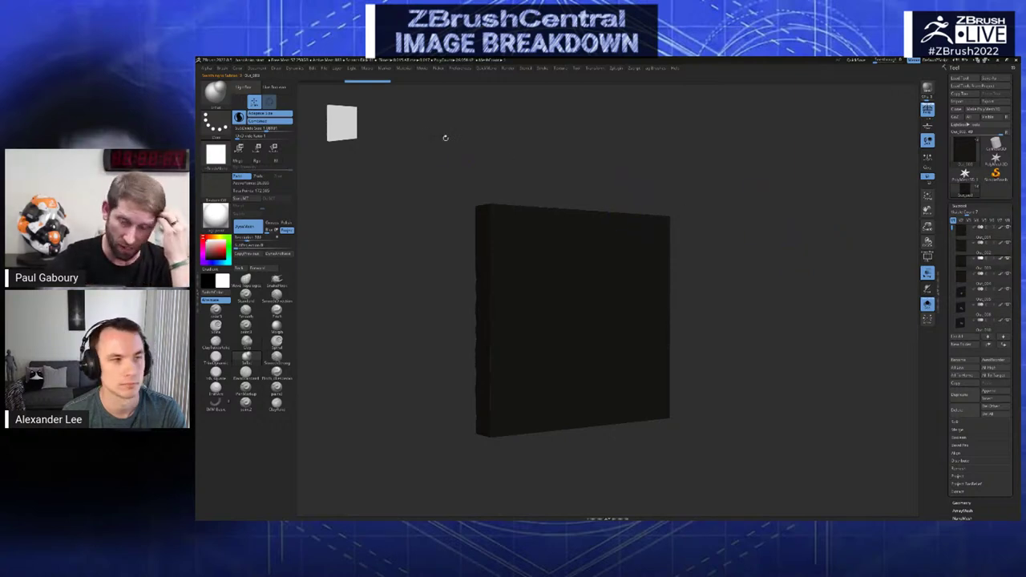
left_click_drag(374, 139, 449, 206)
left_click_drag(505, 230, 372, 143)
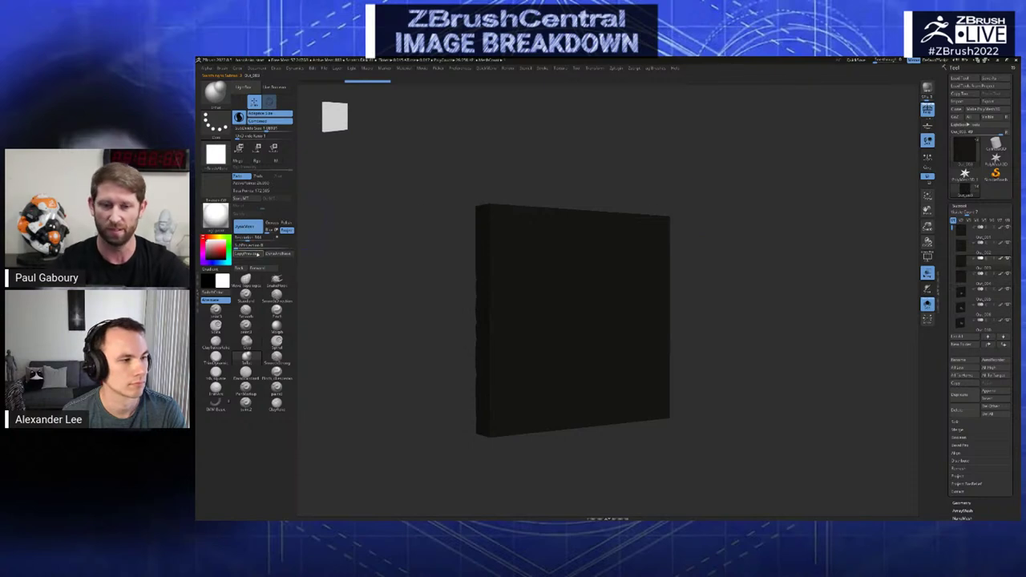
- Apply DynaMesh to the next slab subtool and to the first frame showing the fingers emerging from the slab
key("Down")
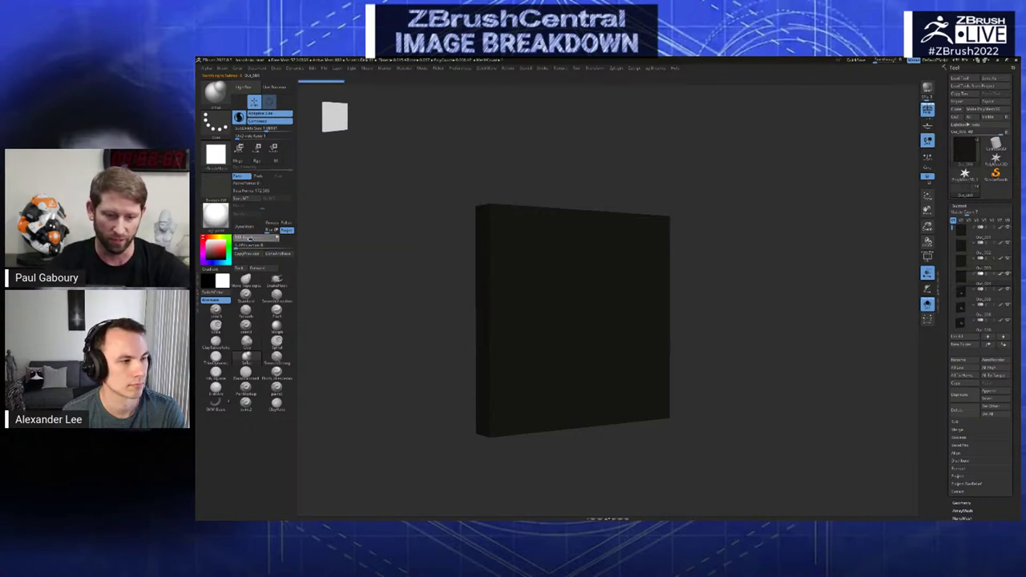
left_click(247, 227)
key("Down")
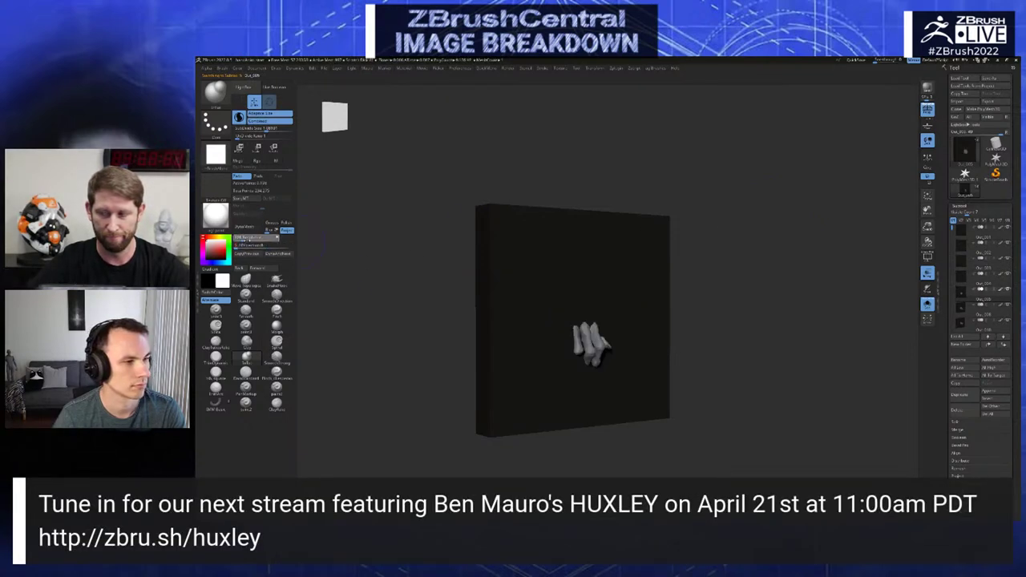
left_click(245, 226)
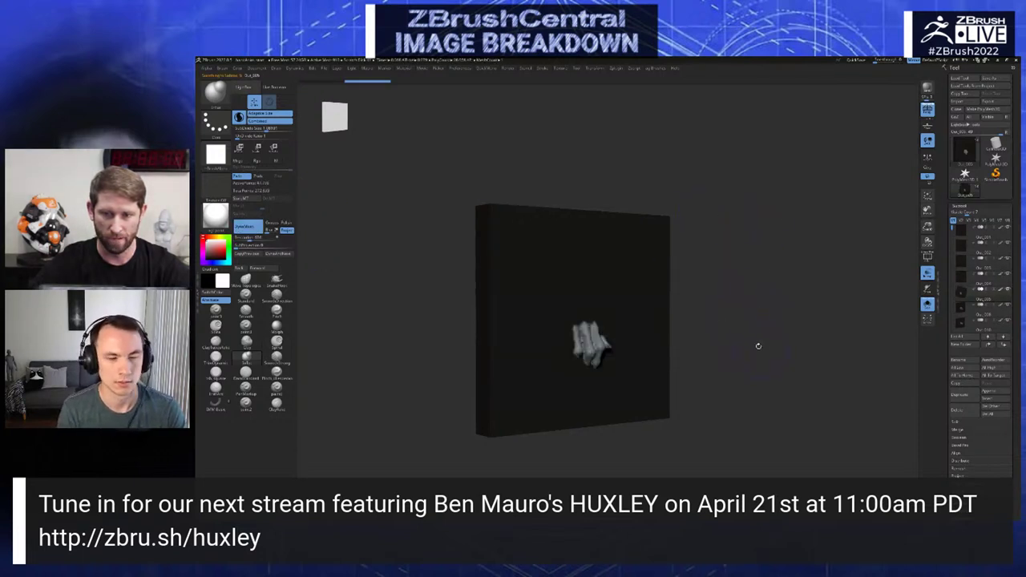
left_click_drag(758, 345, 720, 343)
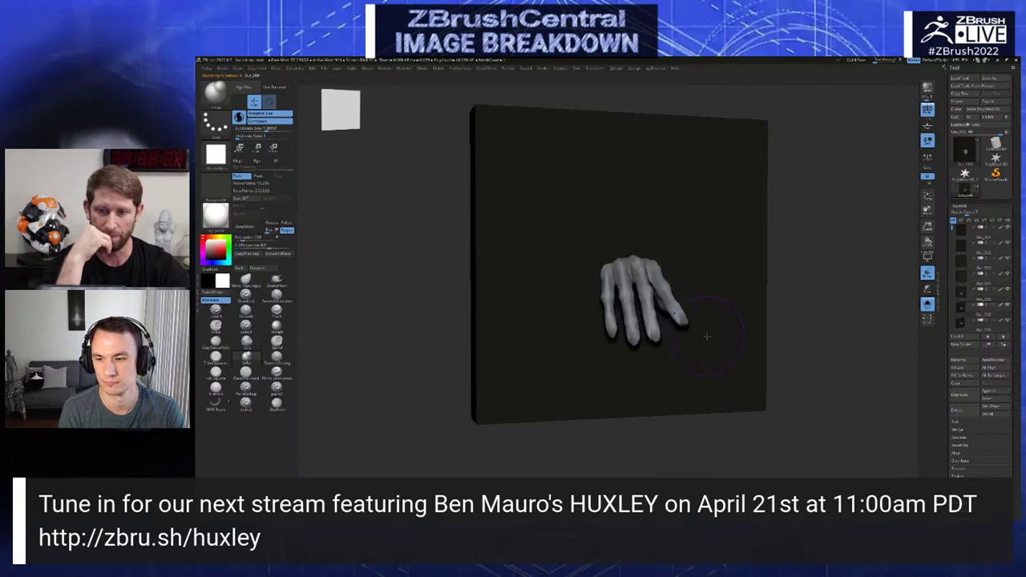
- Compare the curled-finger frame before and after DynaMesh by toggling its undo history
key("Down")
key("ctrl+shift+z")
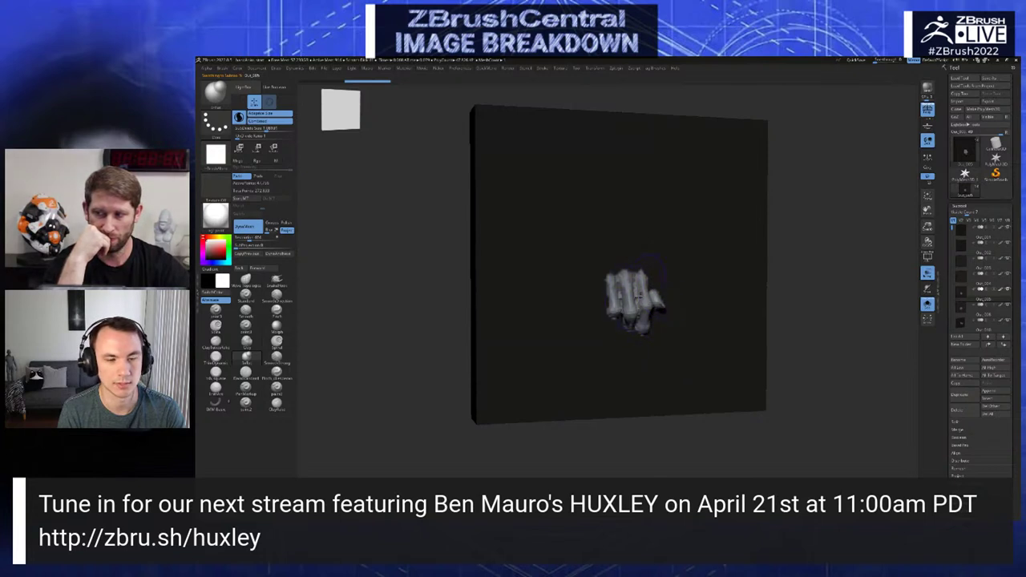
key("ctrl+z")
key("ctrl+shift+z")
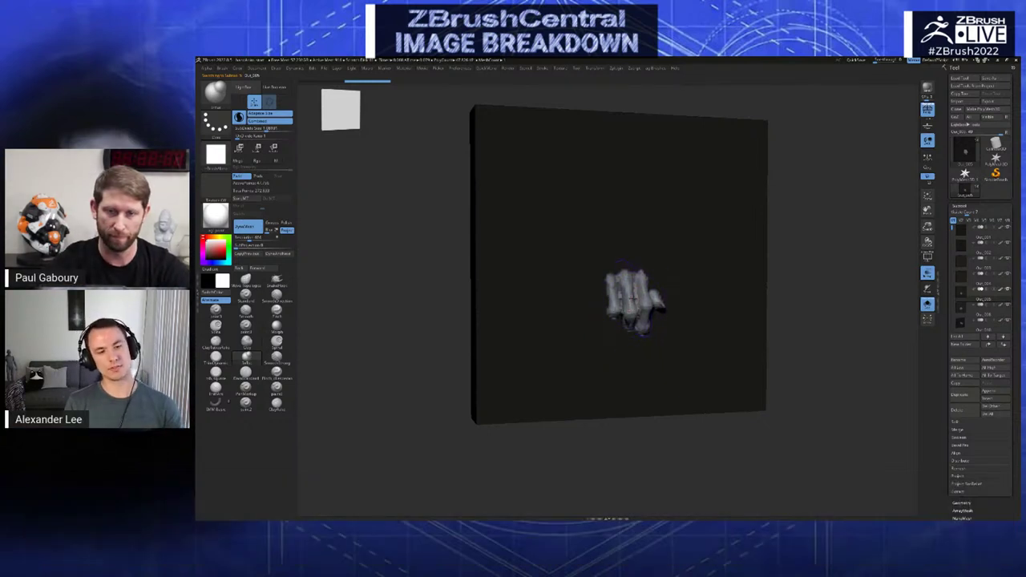
mouse_move(634, 307)
right_mouse_down()
mouse_move(648, 302)
mouse_move(636, 293)
right_mouse_up()
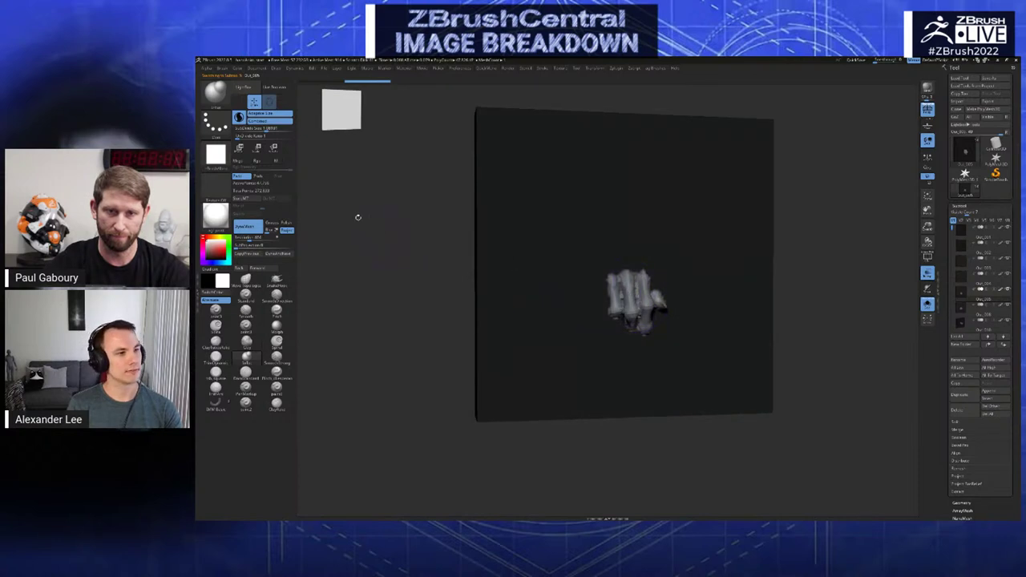
- Select the frame with the outstretched fingers and remesh its hand and slab with DynaMesh
left_click(683, 300, "alt")
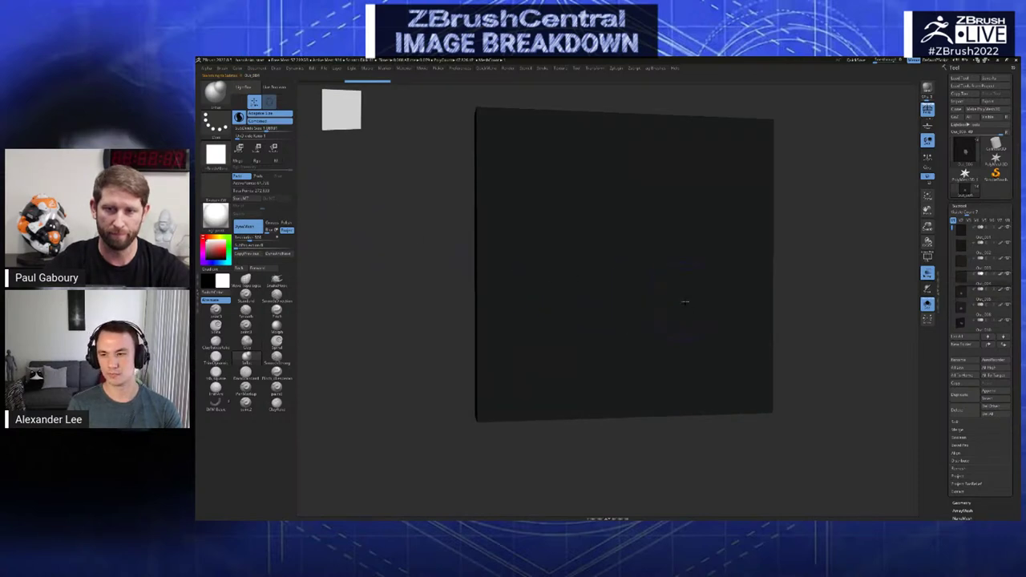
left_click(661, 303, "alt")
right_click_drag(691, 306, 677, 341)
right_click_drag(636, 300, 611, 287)
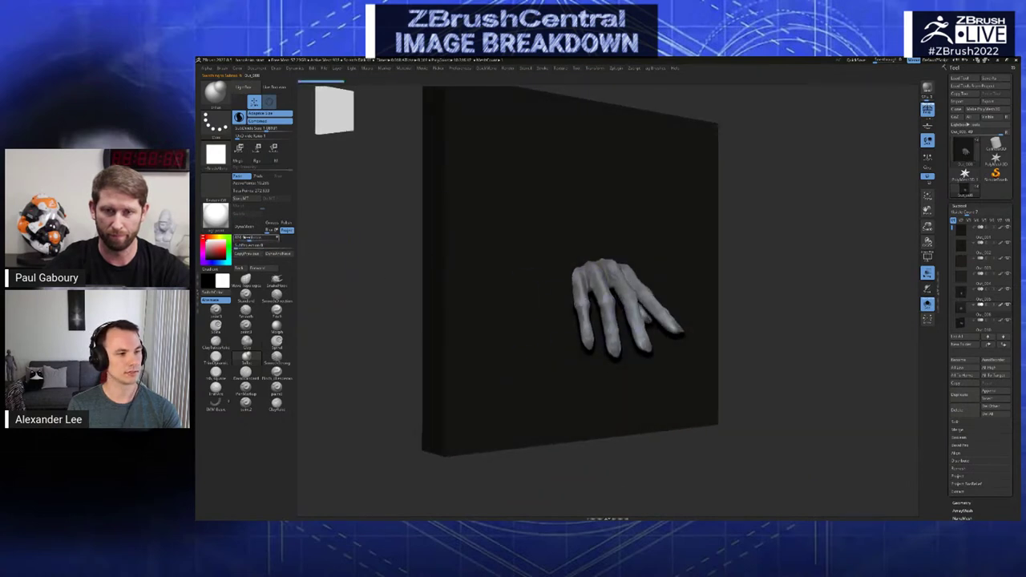
left_click(247, 228)
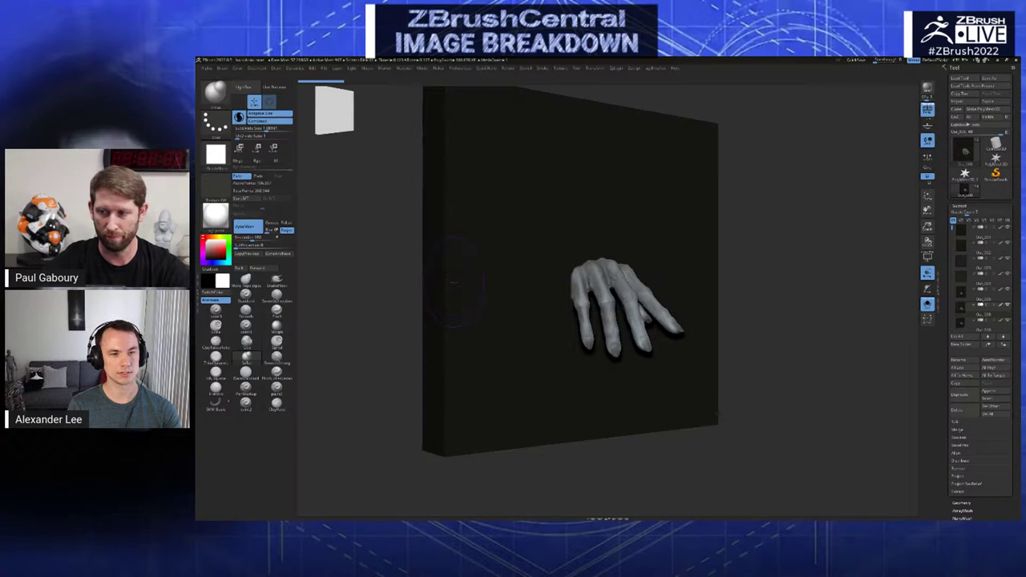
right_click_drag(469, 281, 532, 302)
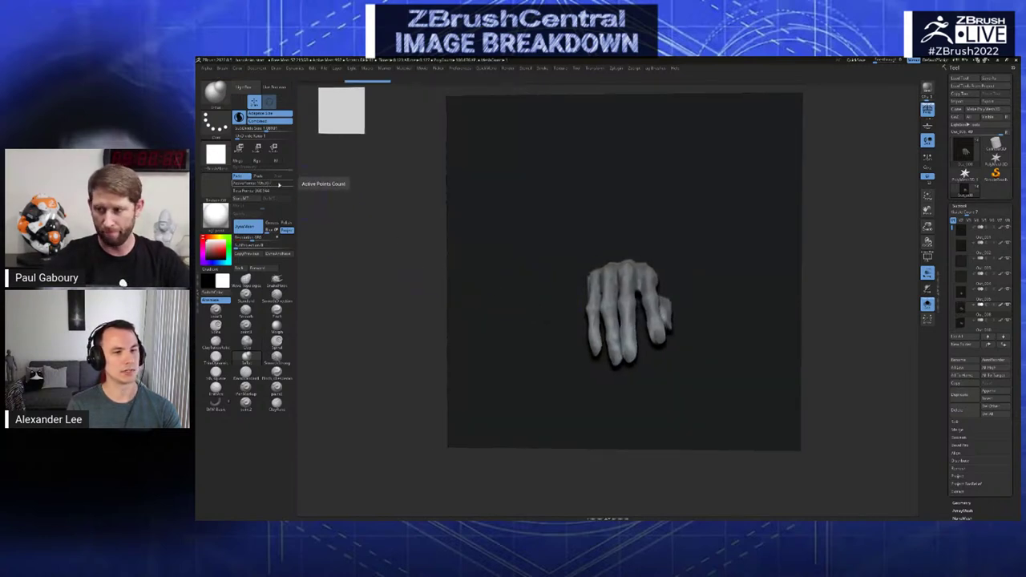
right_click_drag(512, 280, 533, 294)
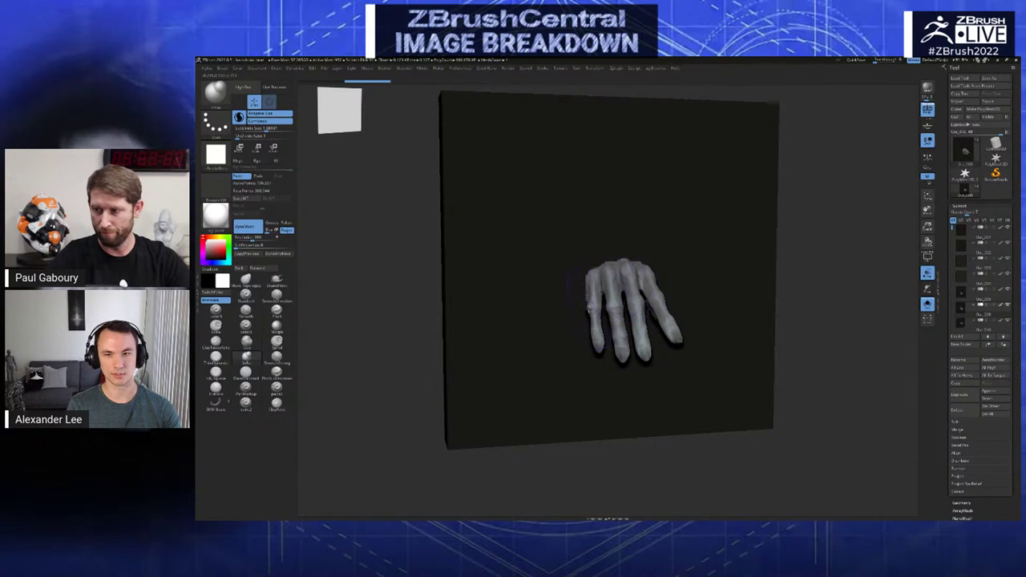
- Return to the curled-finger frame and choose another brush from the quick brush selection
key("Up")
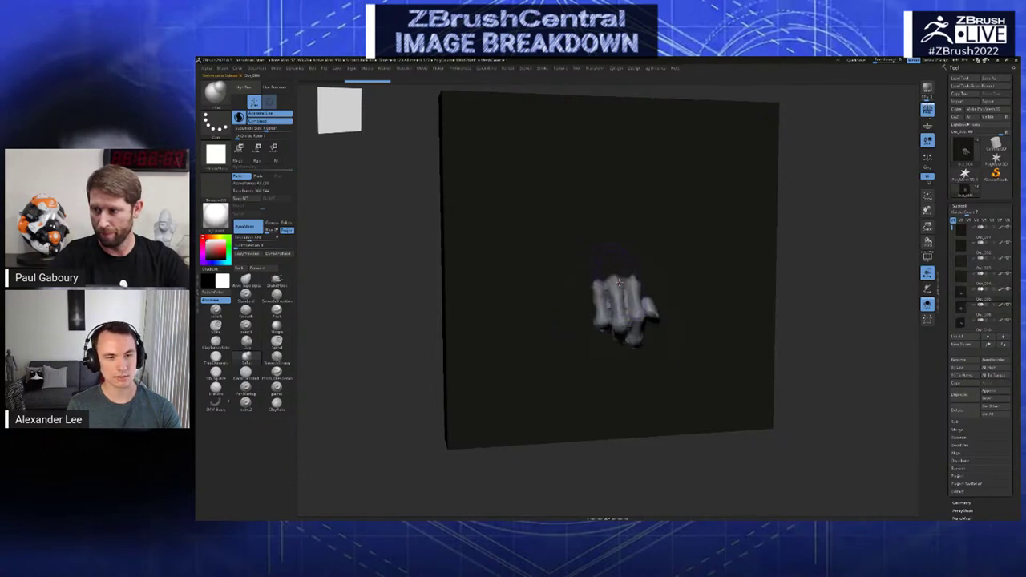
mouse_move(618, 287)
right_mouse_down("alt")
mouse_move(619, 312)
mouse_move(621, 287)
right_mouse_up("alt")
key("b")
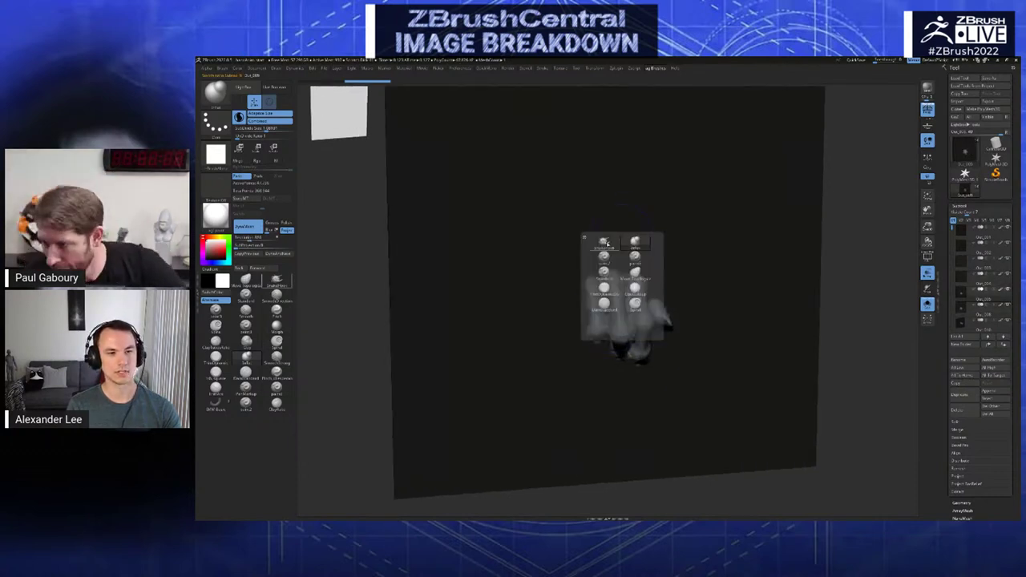
left_click(634, 293)
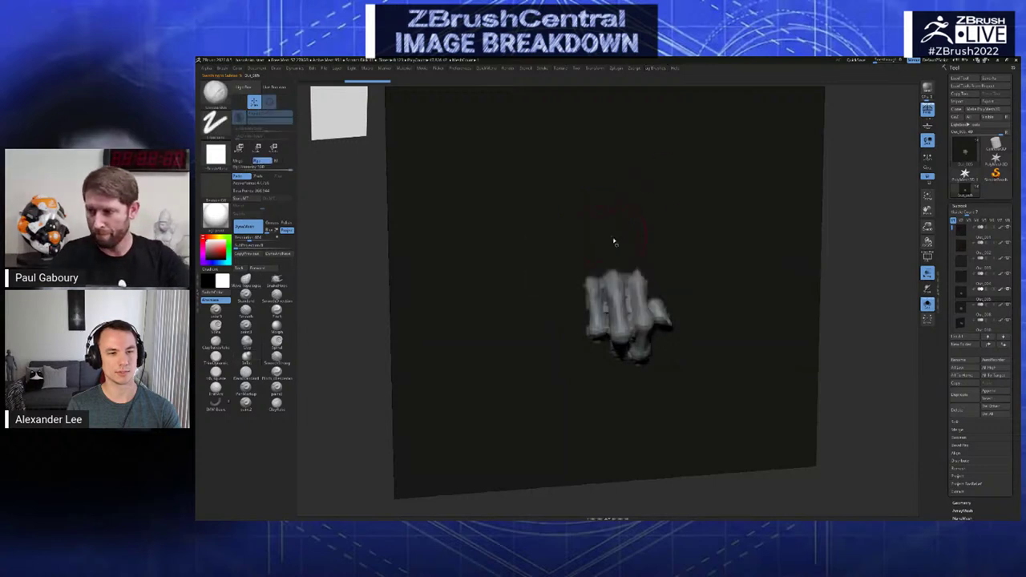
- Step through the neighbouring hand frames and their undo history to examine the poses against the slab
key("Down")
key("Down")
key("ctrl+z")
key("ctrl+z")
key("ctrl+z")
key("ctrl+z")
key("ctrl+z")
key("ctrl+z")
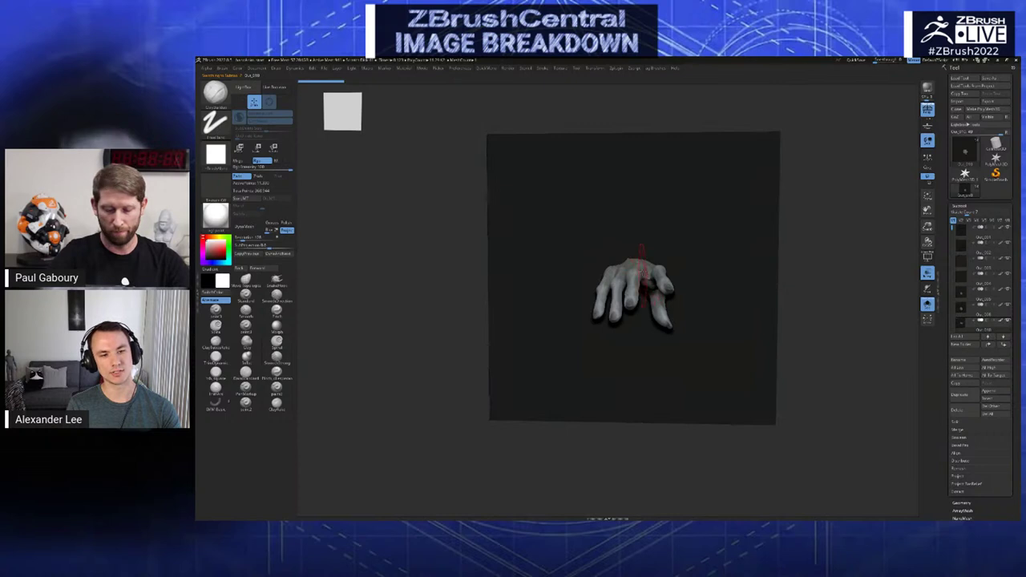
key("Up")
key("Up")
key("Up")
key("Up")
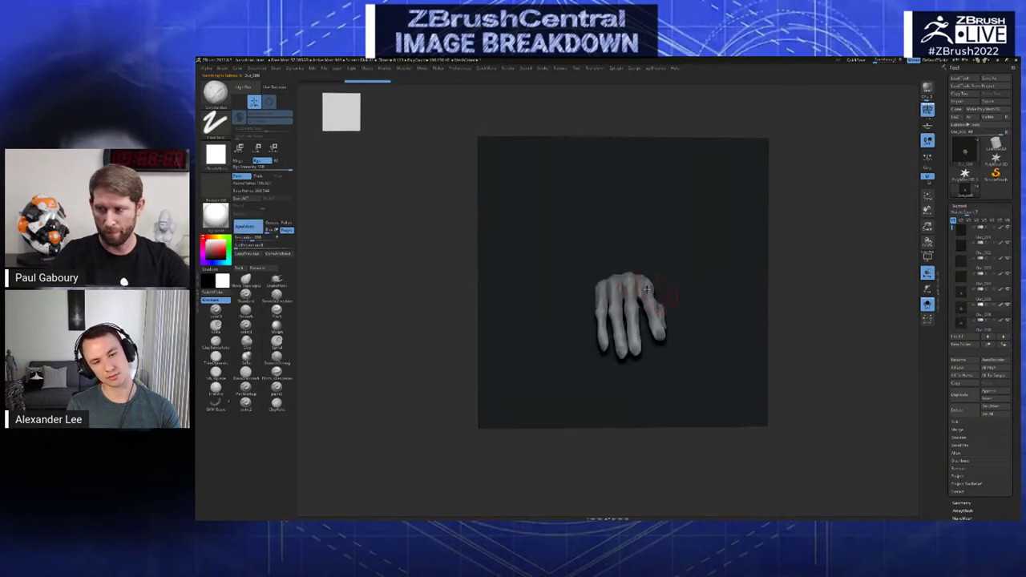
right_click_drag(647, 289, 651, 279)
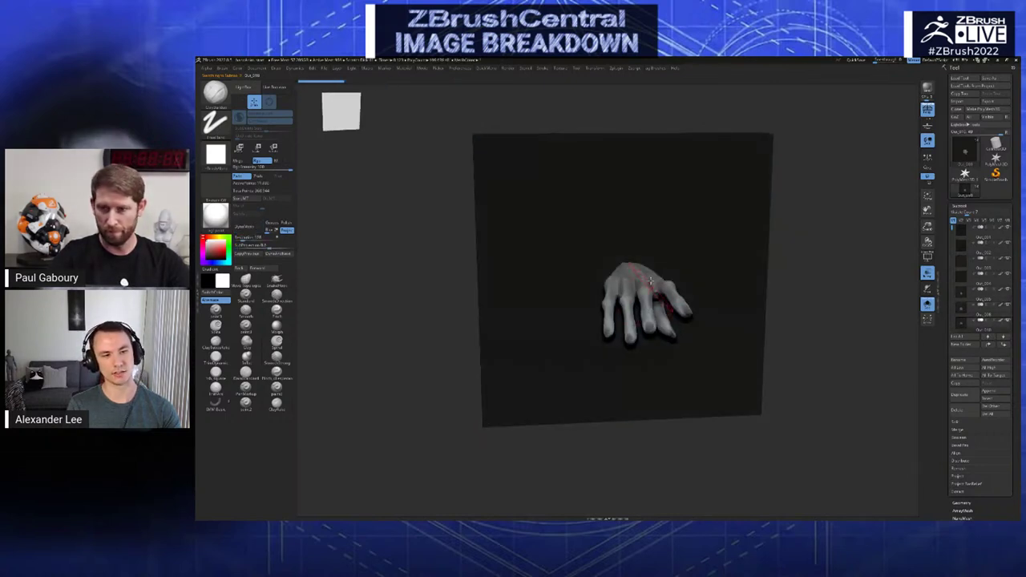
- Auto-group the open-hand frame so hand and slab get separate polygroups, and show the polyframe colours
left_click(967, 206)
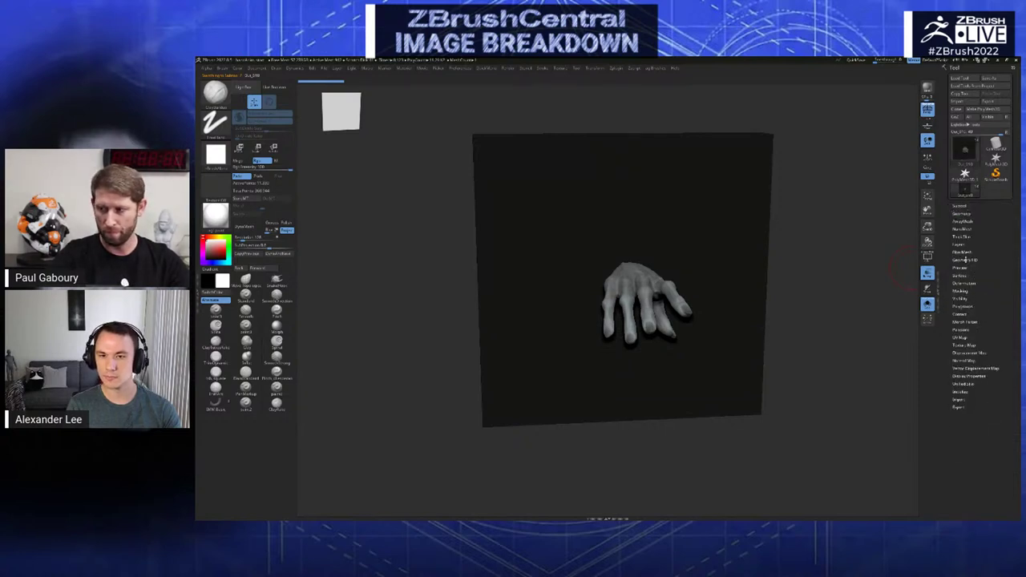
left_click(967, 307)
left_click(963, 314)
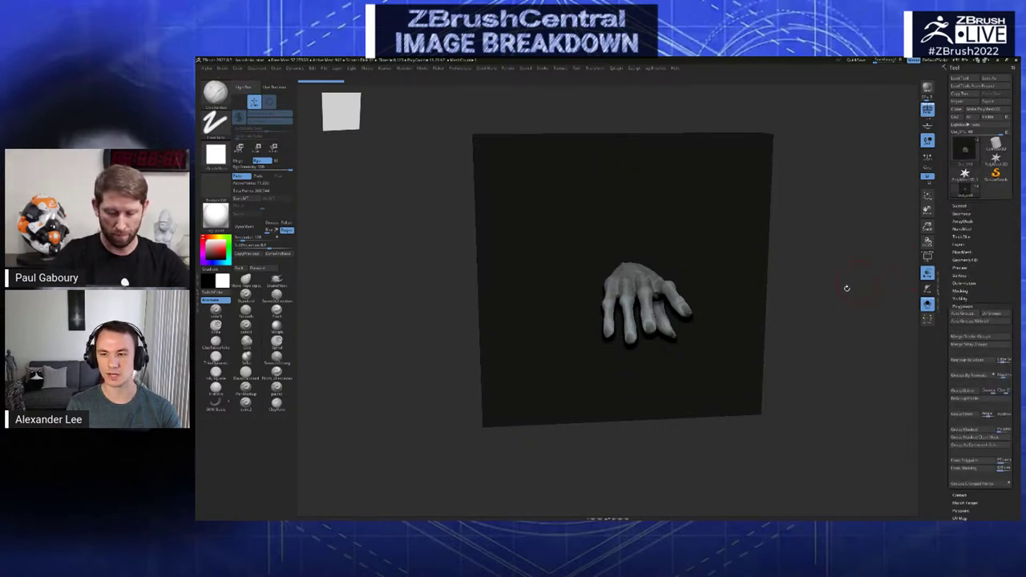
right_click_drag(741, 302, 769, 290, "ctrl")
left_click(928, 257)
right_click_drag(799, 322, 794, 311, "ctrl")
right_click_drag(850, 245, 689, 285)
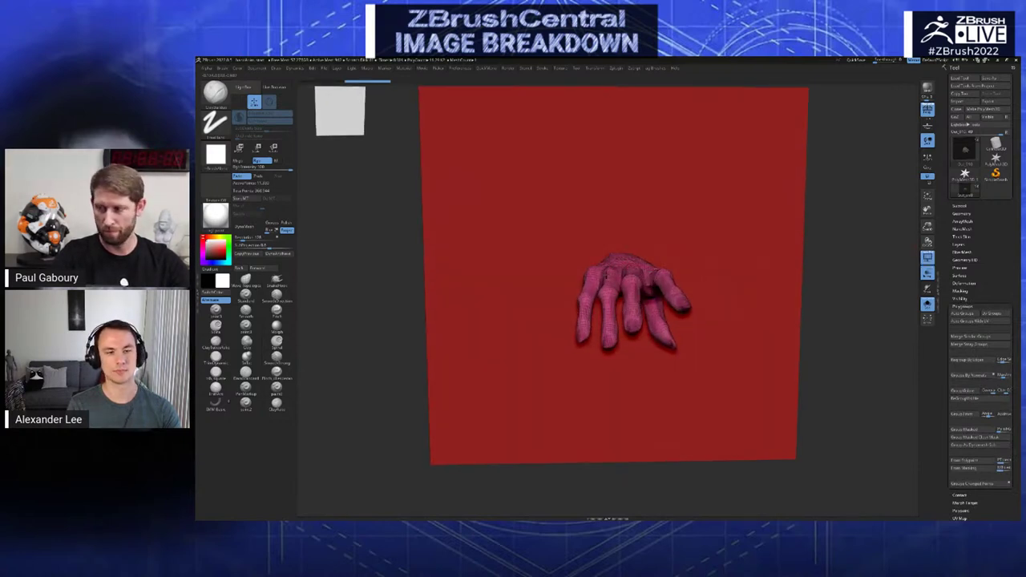
mouse_move(615, 281)
right_mouse_down()
mouse_move(641, 277)
mouse_move(607, 295)
right_mouse_up()
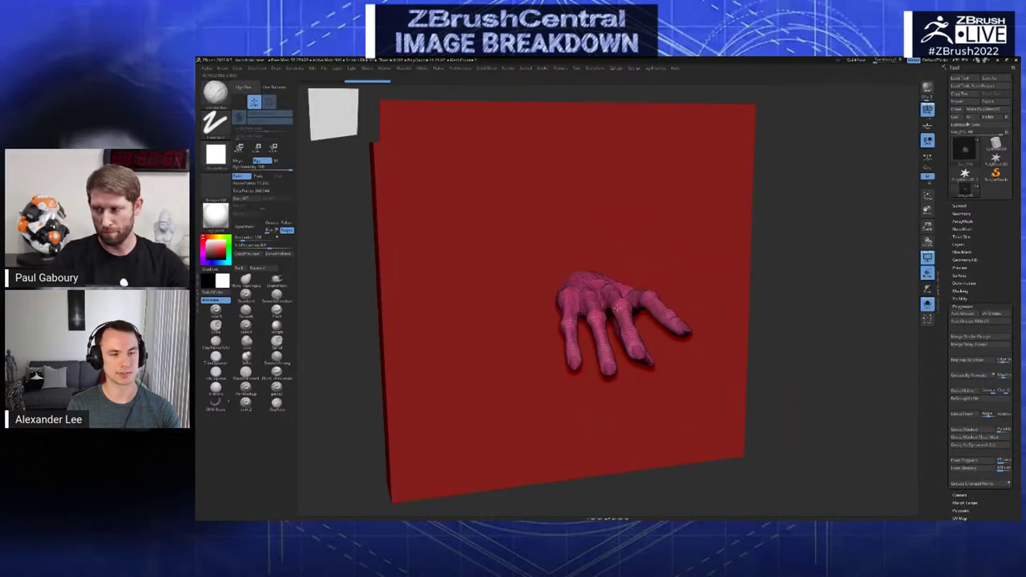
- Mask the slab polygroup of the open-hand frame so only the hand stays free for the transpose line
key("w")
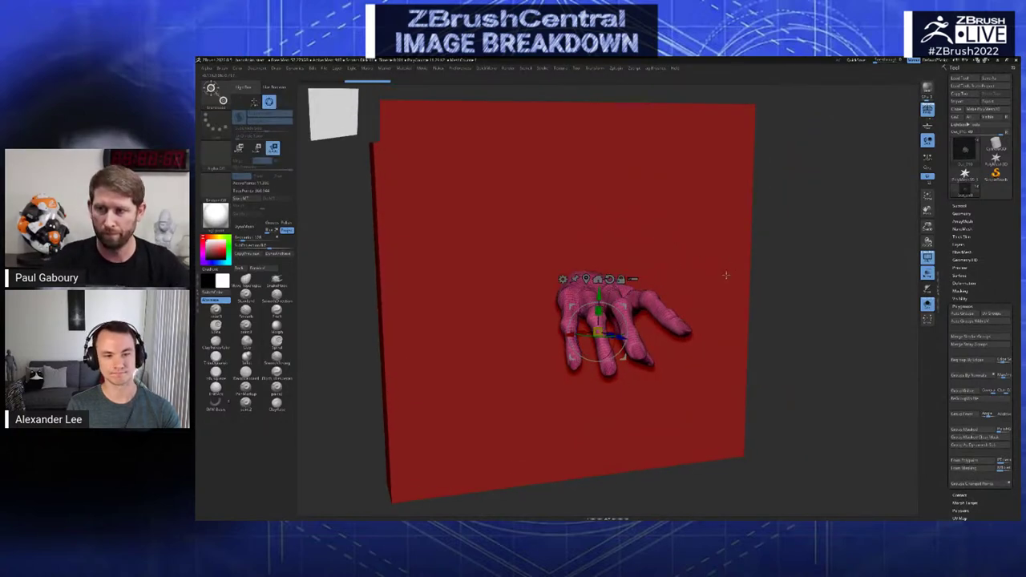
key("space")
left_click(747, 300)
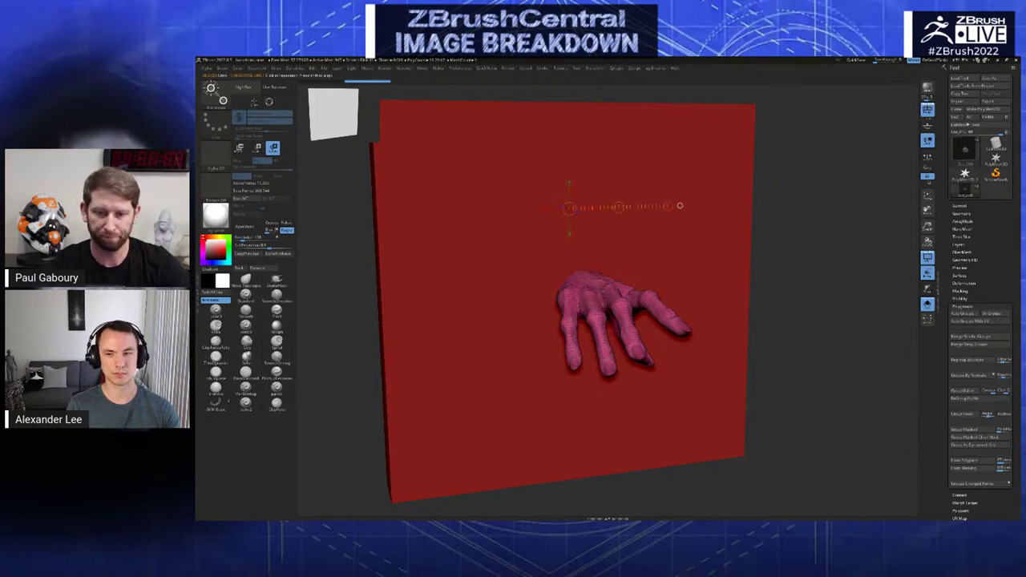
left_click(582, 300, "ctrl")
right_click_drag(582, 300, 607, 287, "alt")
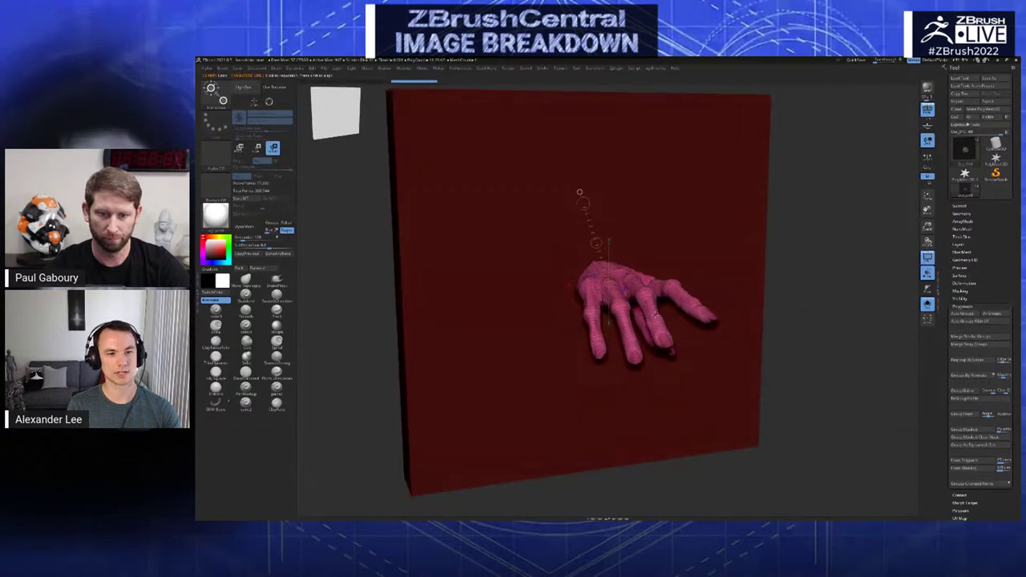
key("ctrl+h")
- Reposition the unmasked hand relative to the slab with the transpose line
right_click_drag(582, 192, 578, 201)
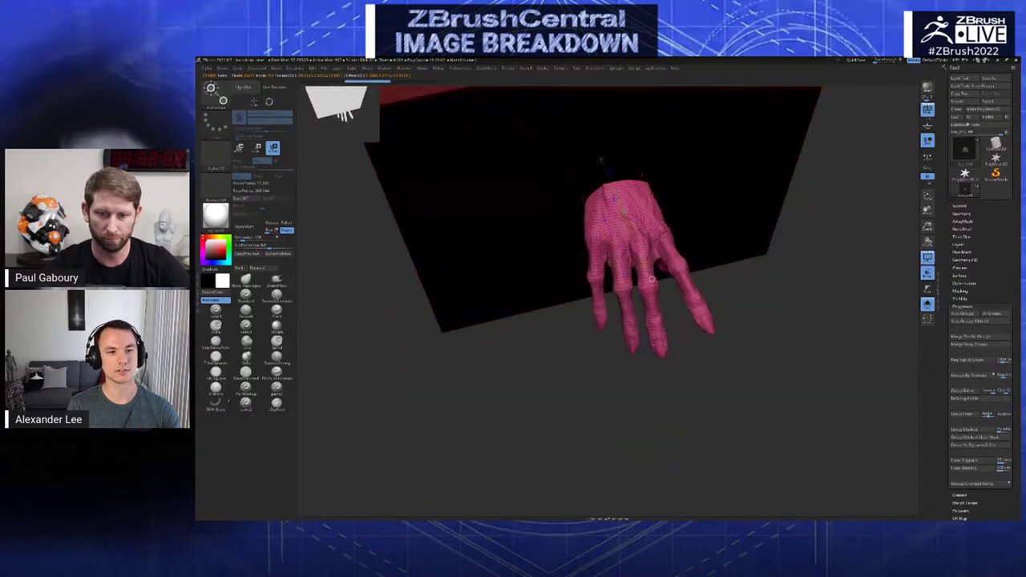
right_click_drag(653, 292, 706, 200)
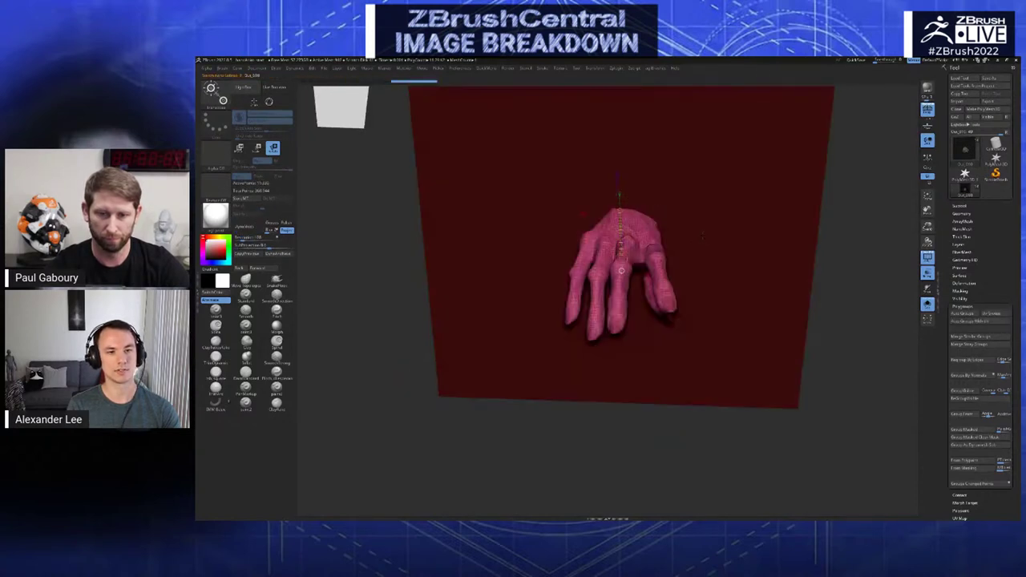
mouse_move(633, 252)
left_mouse_down()
mouse_move(656, 245)
mouse_move(637, 247)
left_mouse_up()
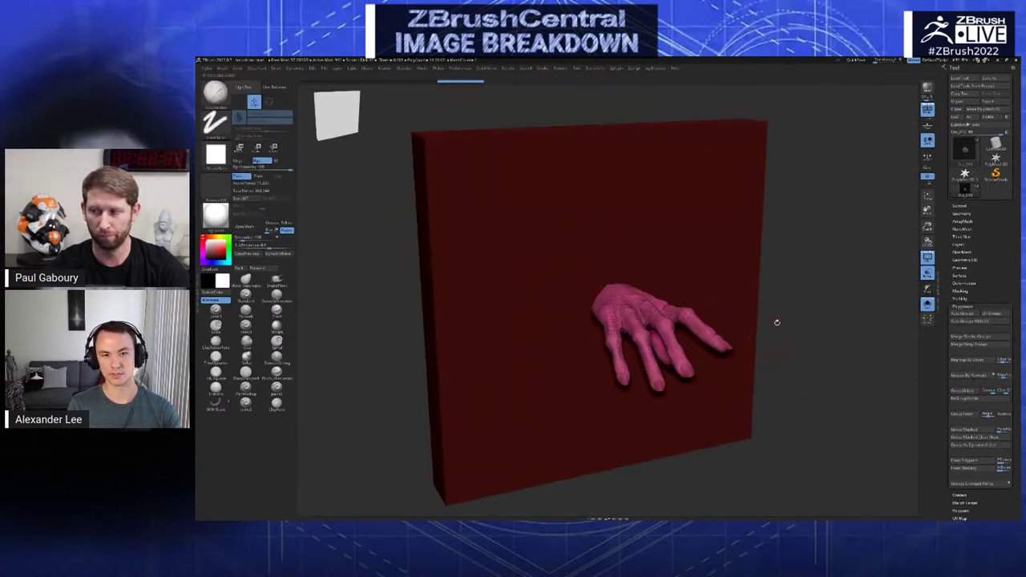
- Hide the polyframe colours and sample the grey surface colour from the curled-finger frame
left_click(927, 257)
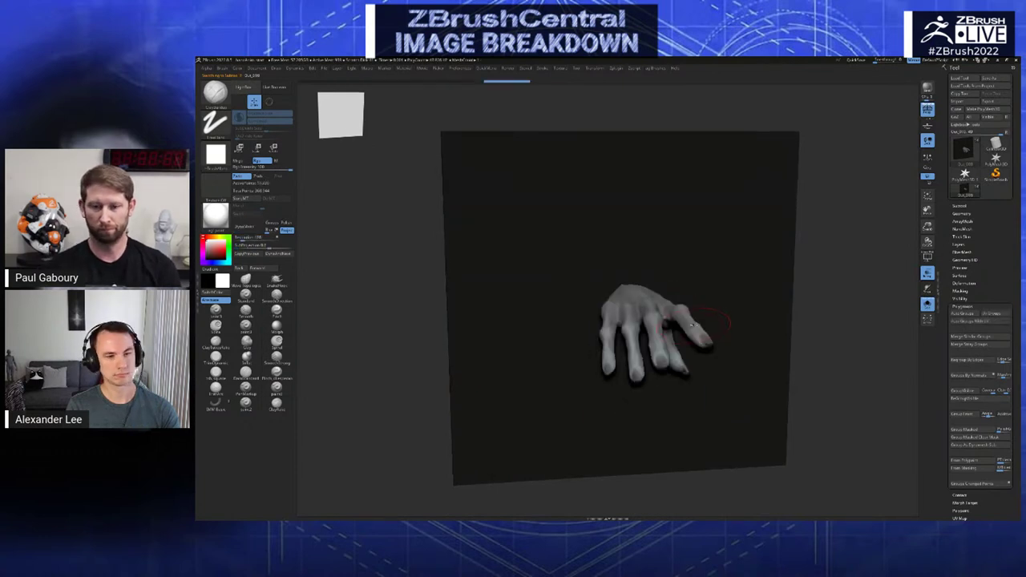
key("space")
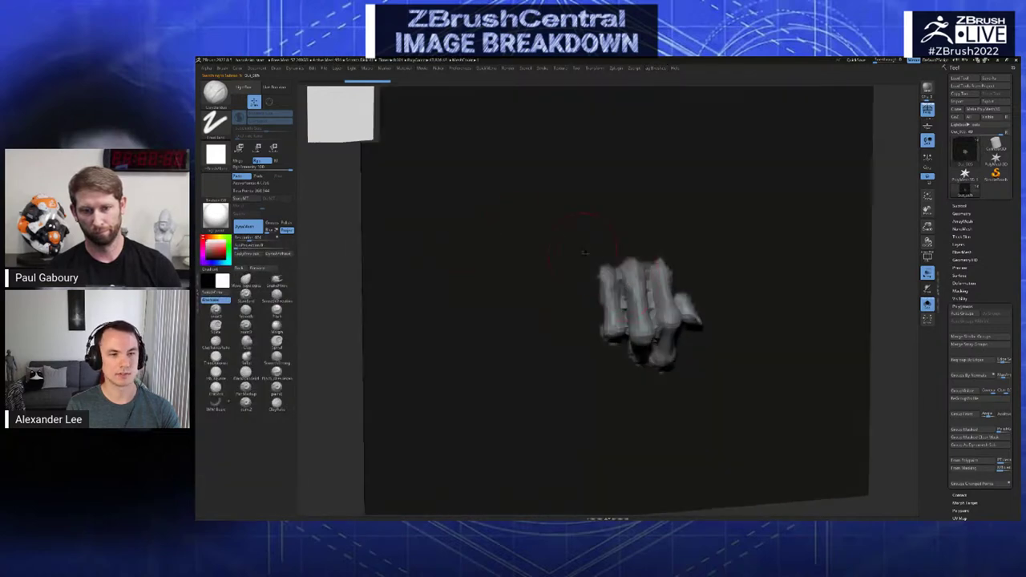
key("c")
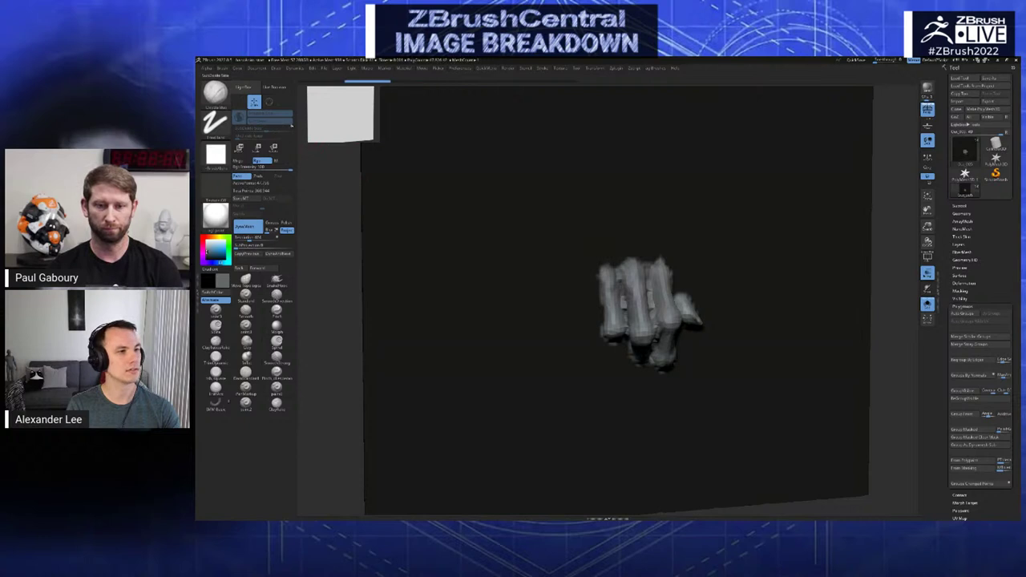
- Turn on Sculptris Pro with backface masking off, and build up and smooth clay around the outermost knuckle
key("space")
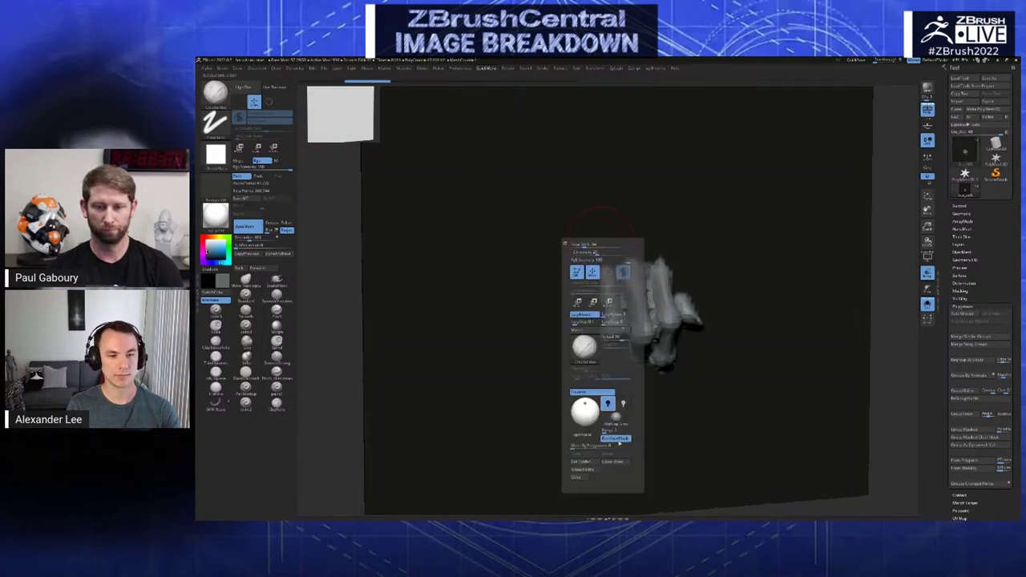
left_click(617, 440)
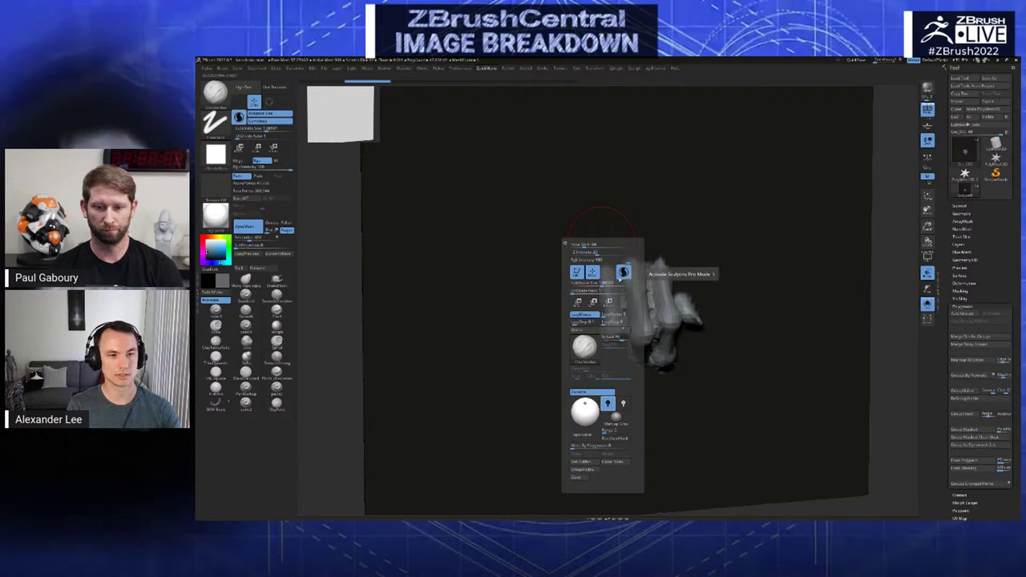
mouse_move(610, 281)
left_mouse_down()
mouse_move(603, 274)
mouse_move(599, 285)
left_mouse_up()
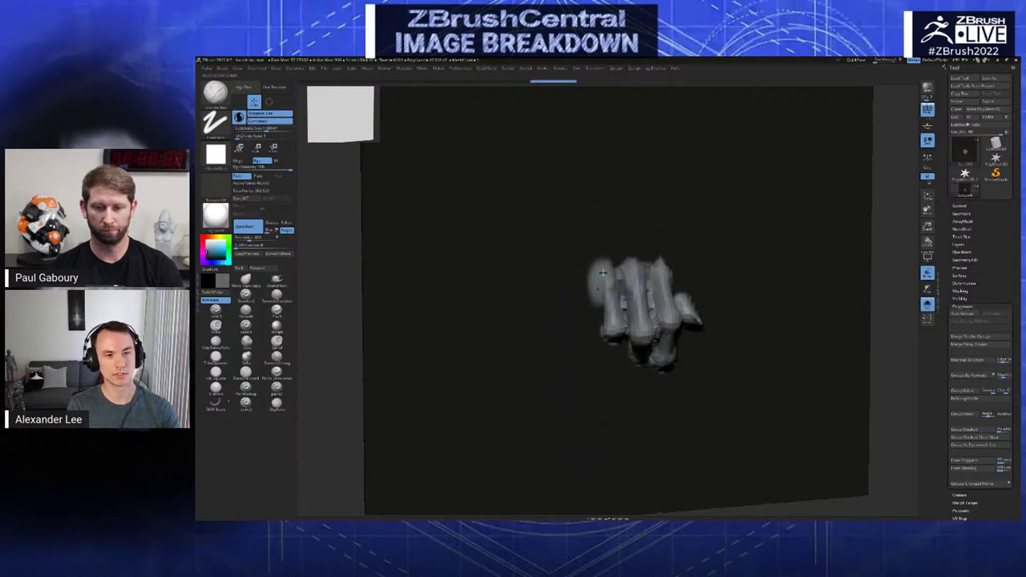
left_click_drag(646, 258, 635, 277, "shift")
- Adjust the brush intensity and increase the Sculptris Pro subdivide size
key("space")
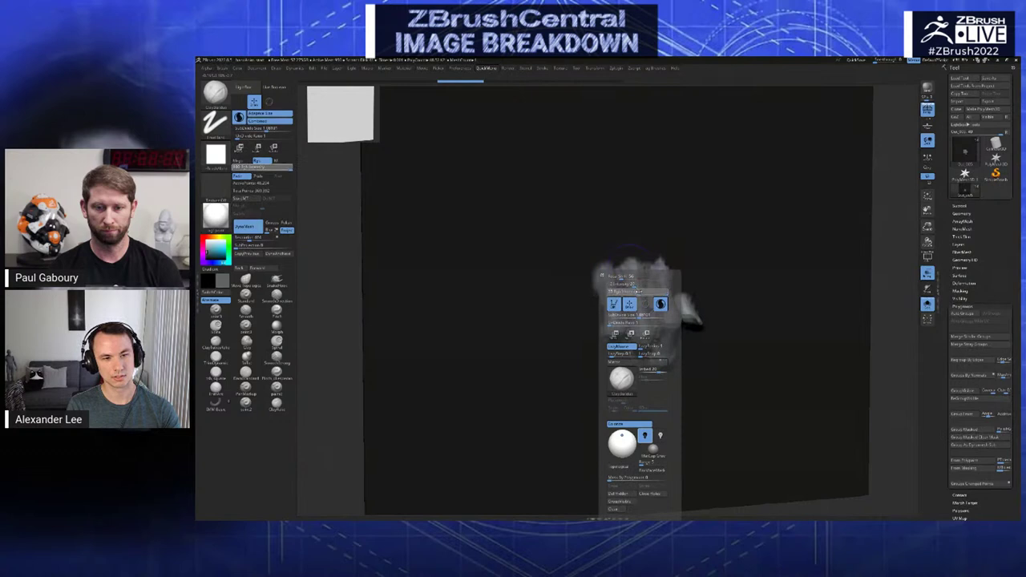
left_click(635, 285)
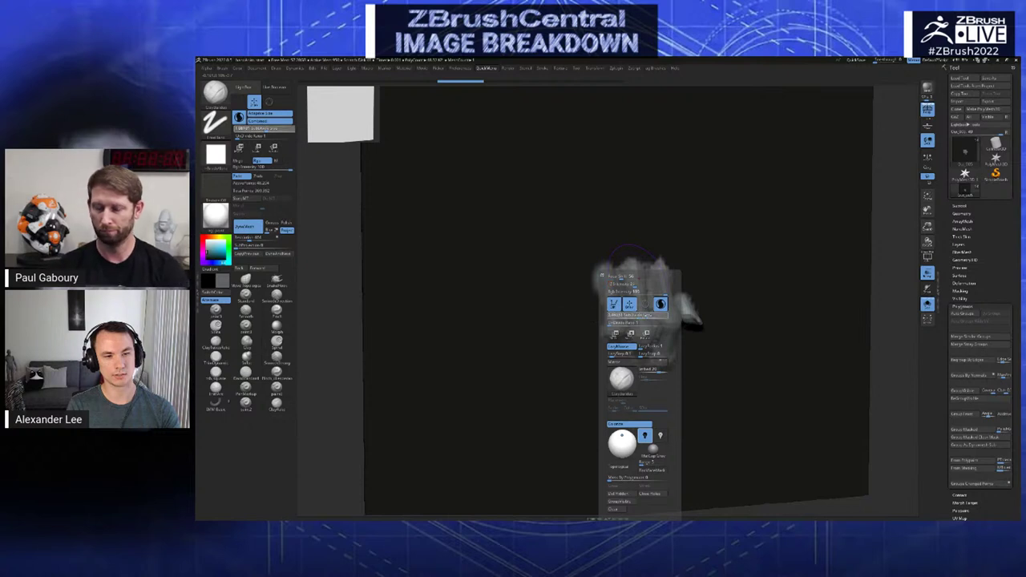
left_click(646, 315)
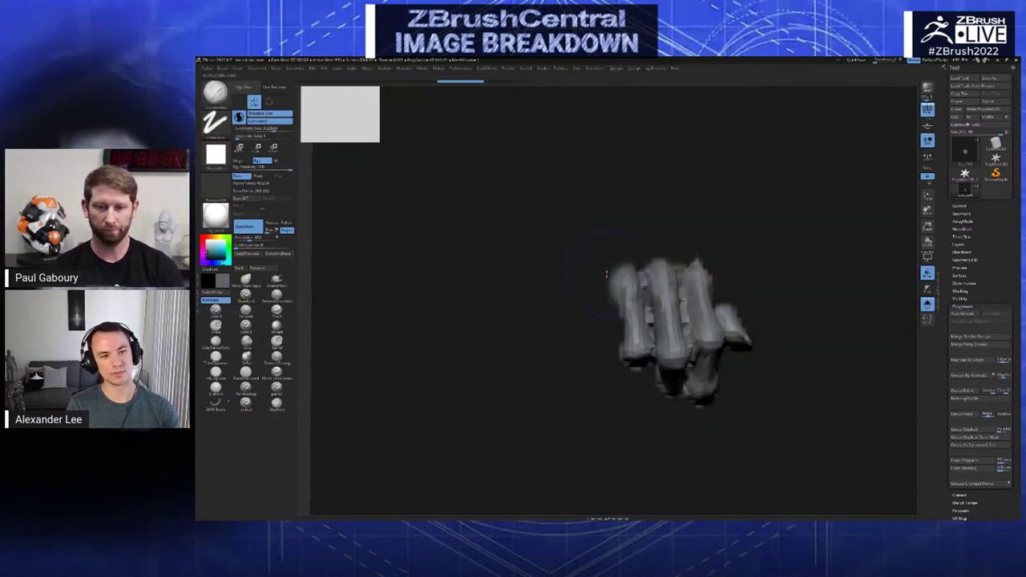
- Sculpt and smooth the outer edges of the curled fingers and thumb into the slab
key("ctrl+shift")
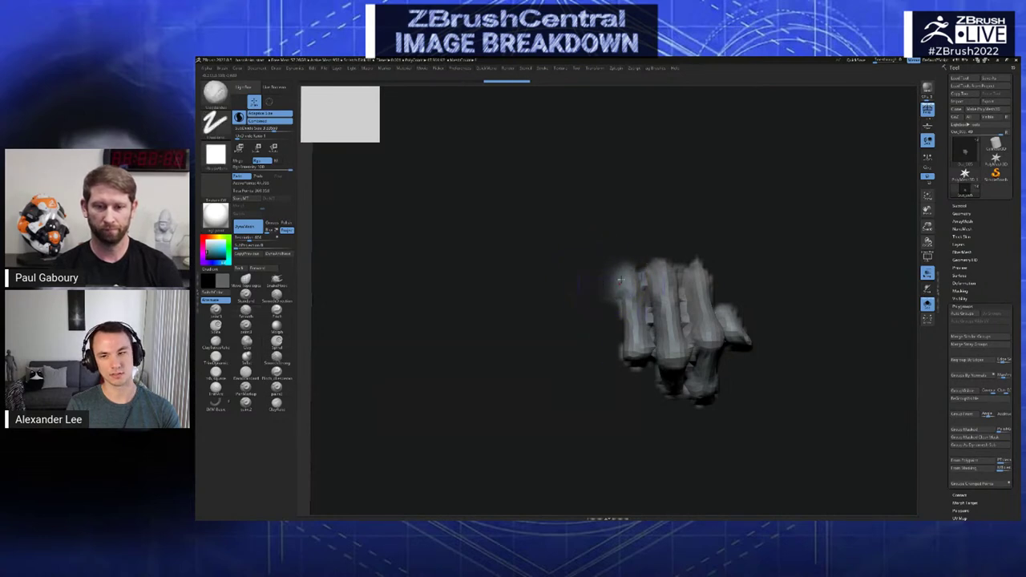
mouse_move(604, 324)
left_mouse_down("ctrl")
mouse_move(610, 381)
mouse_move(632, 371)
left_mouse_up("ctrl")
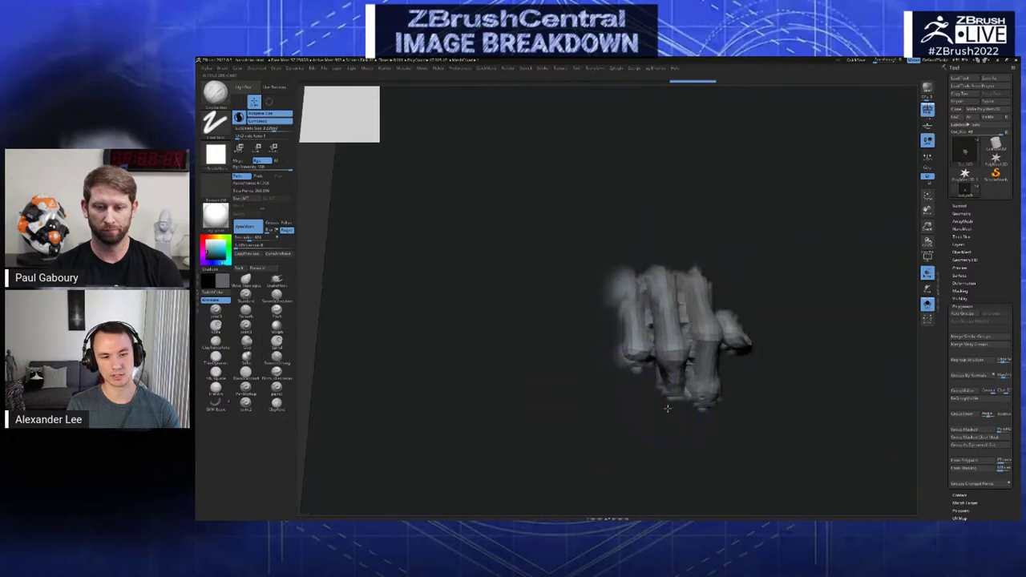
mouse_move(667, 408)
left_mouse_down("shift")
mouse_move(672, 394)
mouse_move(709, 410)
mouse_move(758, 403)
mouse_move(736, 393)
left_mouse_up("shift")
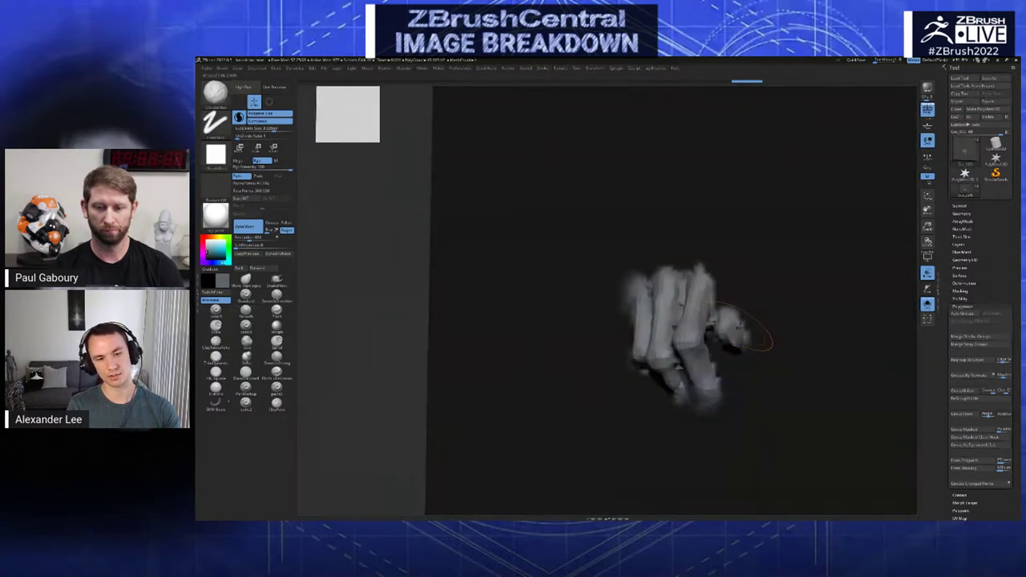
mouse_move(741, 308)
left_mouse_down("shift")
mouse_move(753, 316)
mouse_move(688, 318)
left_mouse_up("shift")
left_click_drag(682, 355, 679, 341, "shift")
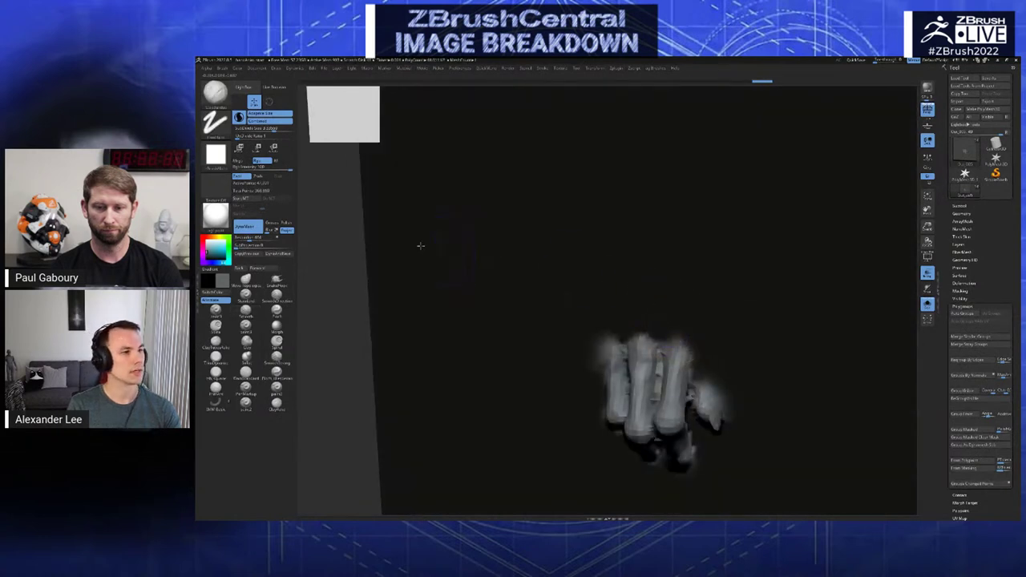
- Blend the tops of the curled fingers into the slab and smooth the gaps between them
mouse_move(597, 247)
left_mouse_down()
mouse_move(637, 257)
mouse_move(665, 303)
left_mouse_up()
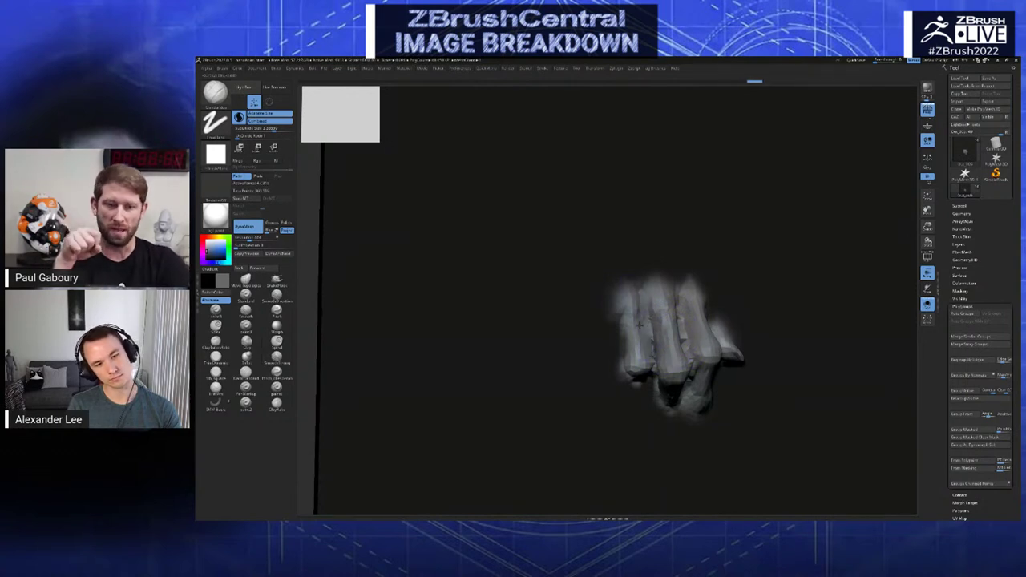
mouse_move(692, 304)
right_mouse_down()
mouse_move(696, 335)
mouse_move(678, 327)
right_mouse_up()
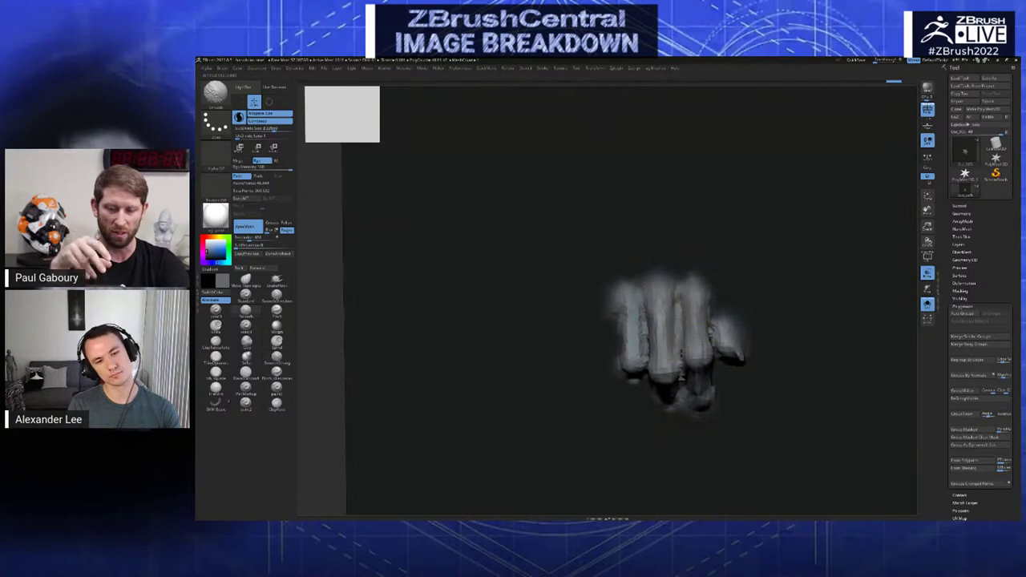
left_click_drag(679, 310, 677, 295, "shift")
left_click_drag(634, 378, 646, 365, "shift")
right_click_drag(651, 365, 698, 346)
mouse_move(713, 325)
left_mouse_down("shift")
mouse_move(712, 343)
mouse_move(711, 322)
left_mouse_up("shift")
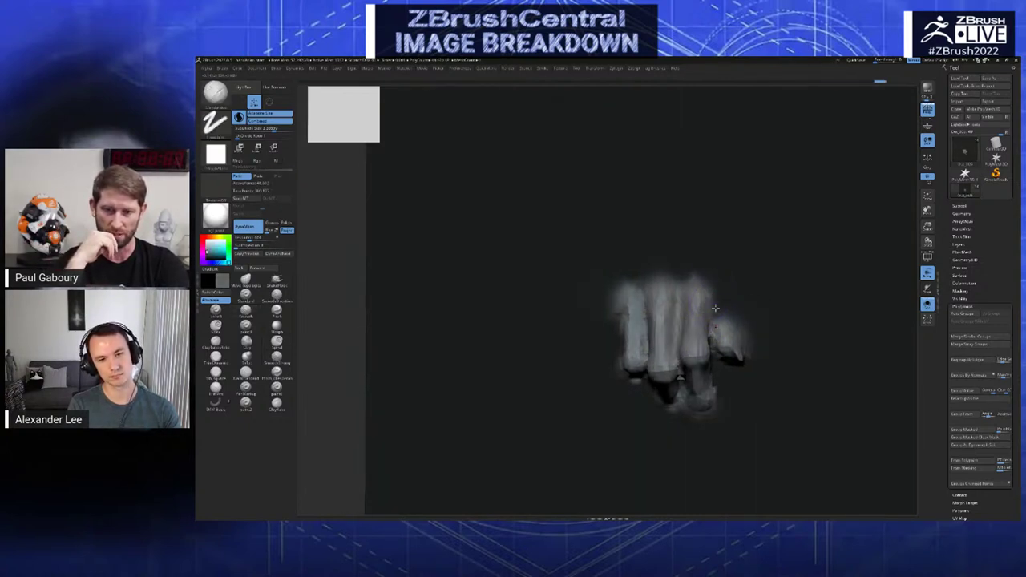
- Resize the brush and blend the thumb and lower finger edges into the slab with soft grey strokes
right_click_drag(715, 308, 721, 316)
mouse_move(721, 347)
left_mouse_down()
mouse_move(709, 375)
mouse_move(622, 375)
left_mouse_up()
right_click_drag(623, 375, 640, 374)
key("s")
left_click_drag(639, 375, 665, 375)
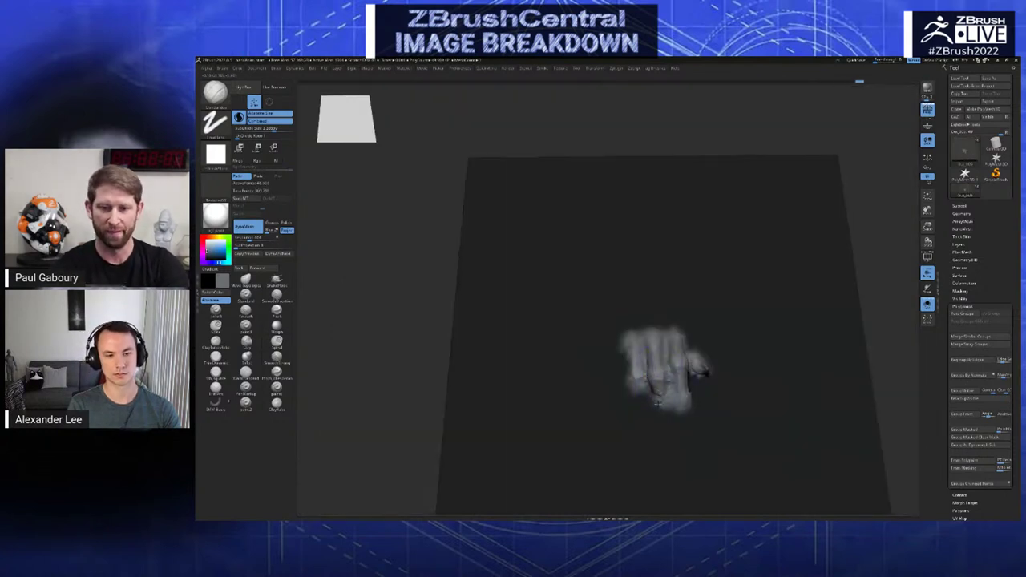
right_click_drag(667, 405, 665, 417)
- Compare the curled-finger frame with its neighbour and refine the blending along the knuckles
left_click(687, 364, "alt")
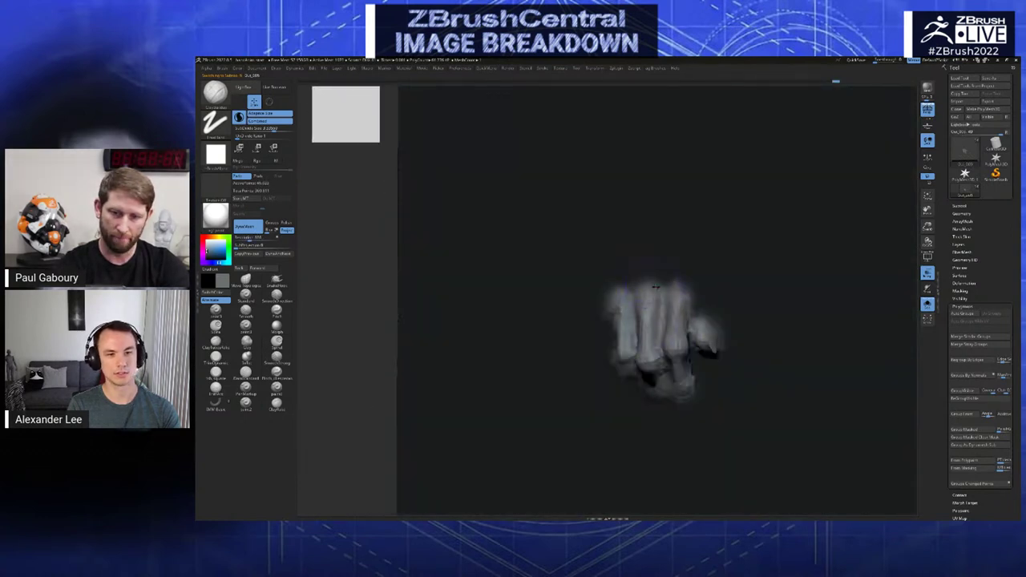
right_click_drag(656, 287, 625, 289)
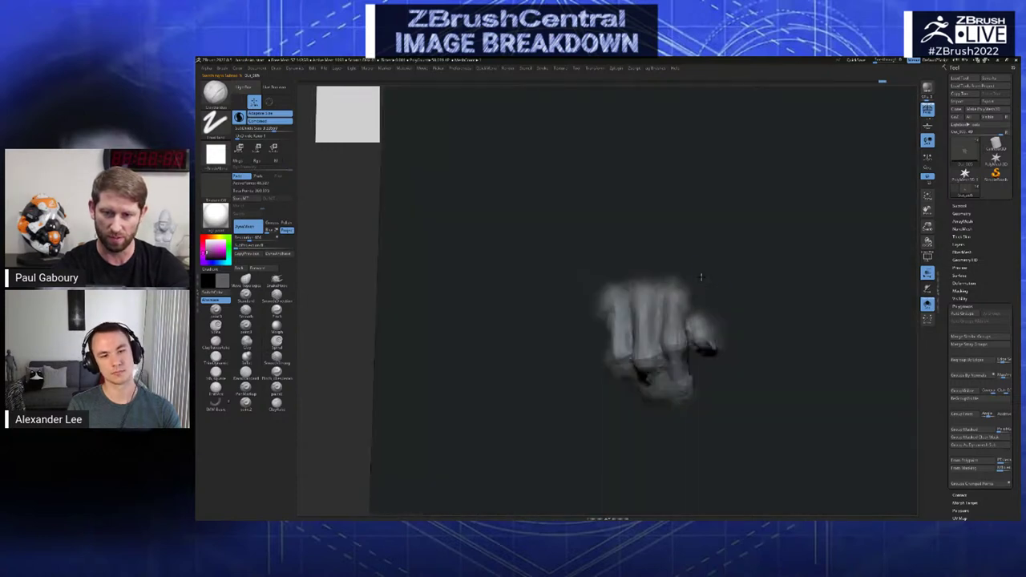
left_click_drag(701, 280, 698, 313, "ctrl")
right_click_drag(698, 313, 625, 298)
left_click(629, 317, "alt")
left_click_drag(625, 281, 633, 302, "ctrl")
left_click(649, 316, "alt")
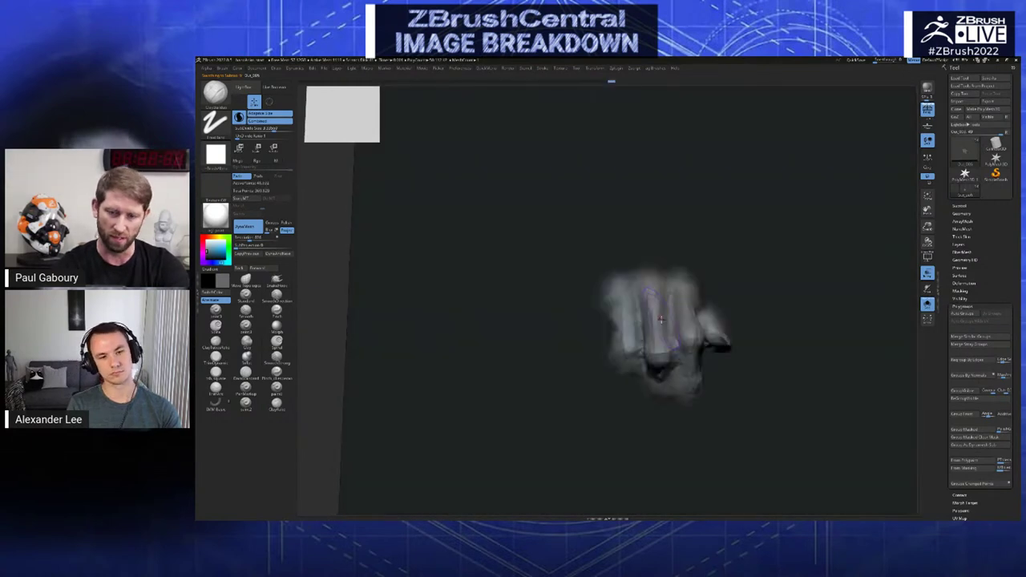
- Step through the neighbouring hand frames to compare how the fingers emerge from the slab
left_click(665, 318, "alt")
left_click(665, 319, "alt")
left_click(659, 322, "alt")
left_click(657, 323, "alt")
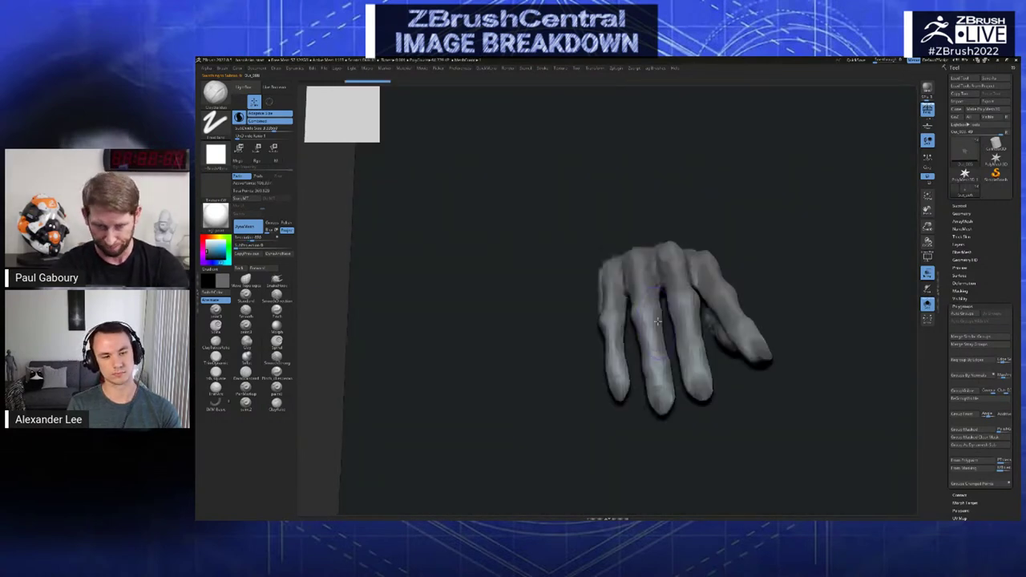
- Select the early frame with the faint slab bump, enable Rgb, and sculpt a light grey fingertip over the bump
left_click(658, 320, "alt")
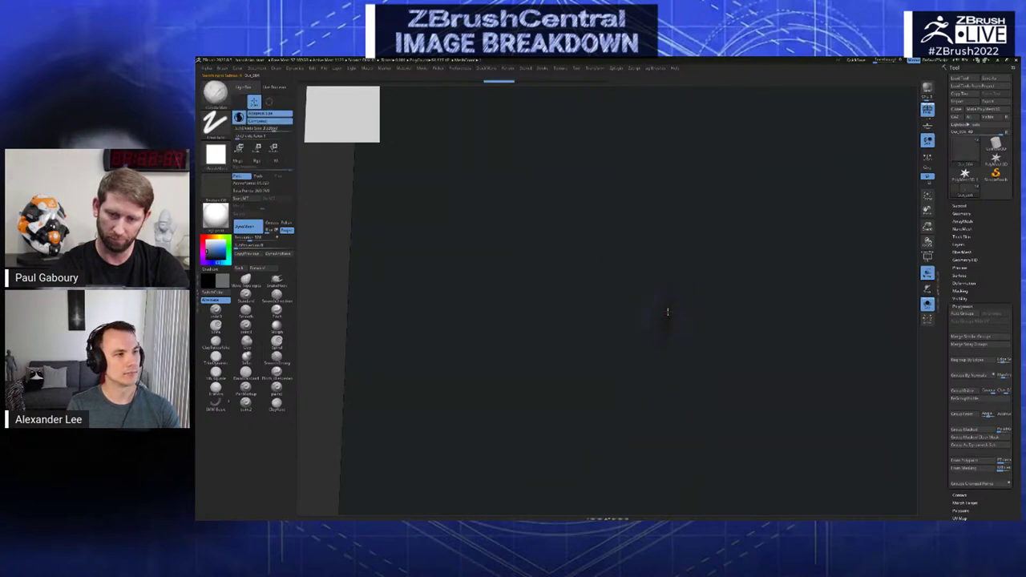
left_click(261, 161)
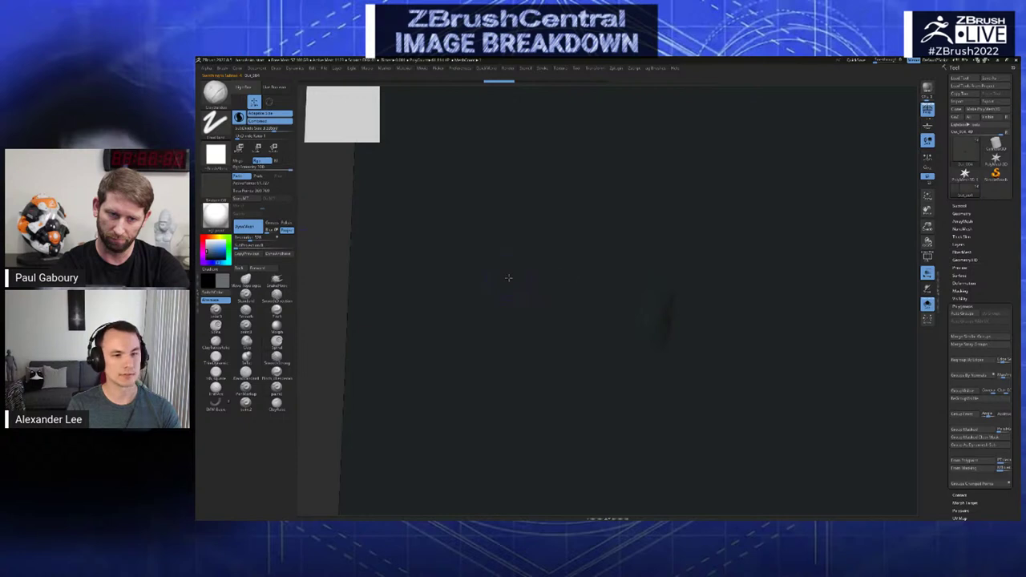
key("ctrl+z")
key("ctrl+shift+z")
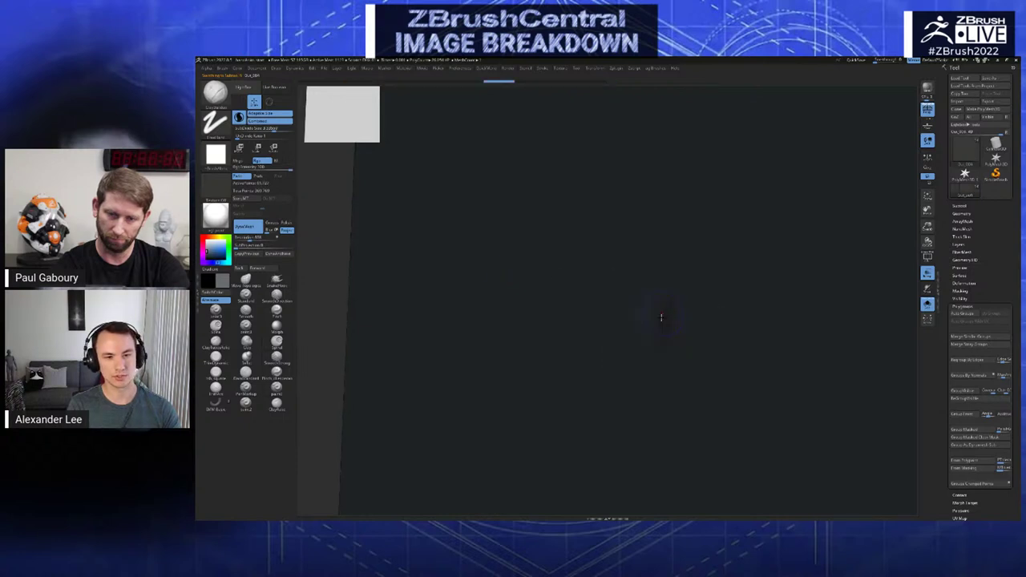
key("Down")
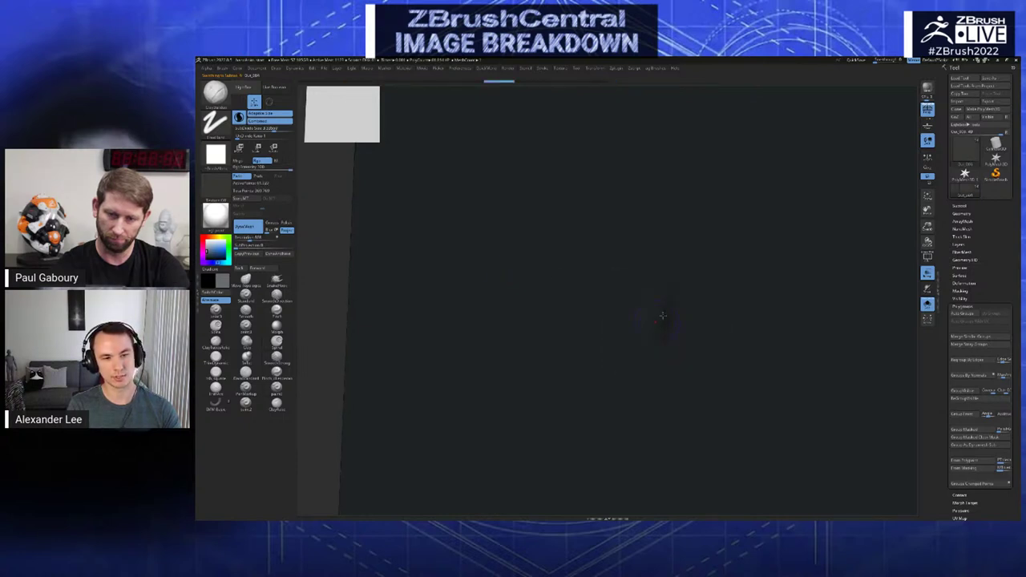
left_click_drag(657, 344, 657, 297)
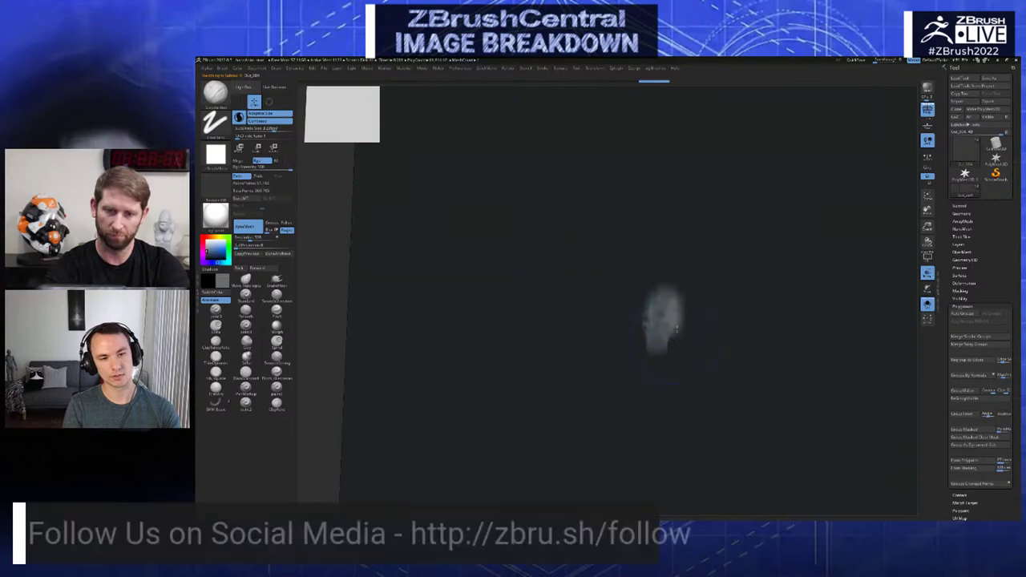
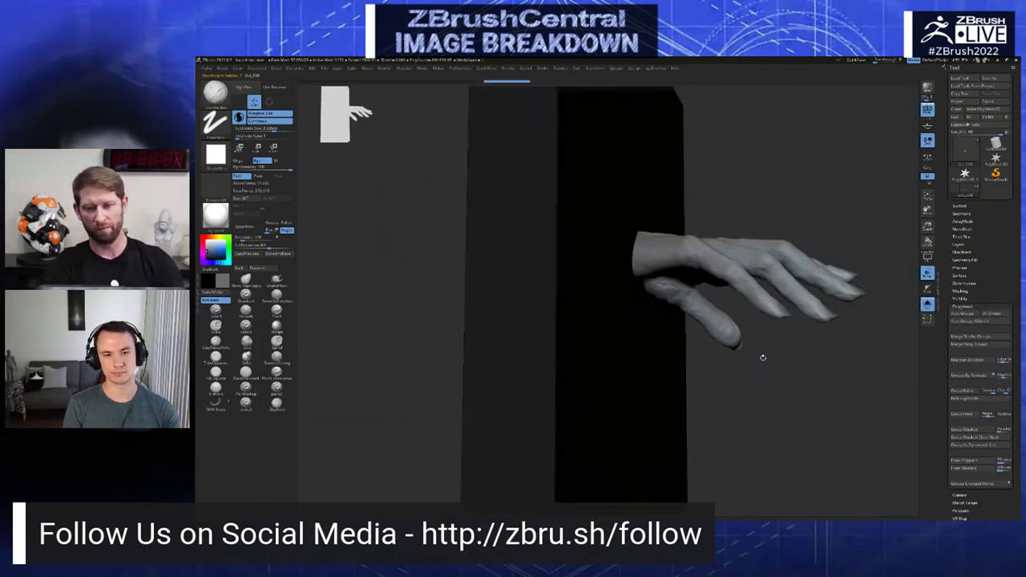
- Examine the open-hand frame from the side, checking the wrist and fingers against the slab
mouse_move(758, 360)
left_mouse_down()
mouse_move(747, 346)
mouse_move(742, 383)
mouse_move(751, 382)
mouse_move(733, 390)
mouse_move(762, 394)
mouse_move(744, 384)
mouse_move(759, 384)
mouse_move(749, 416)
mouse_move(722, 401)
left_mouse_up()
left_click_drag(659, 344, 746, 340)
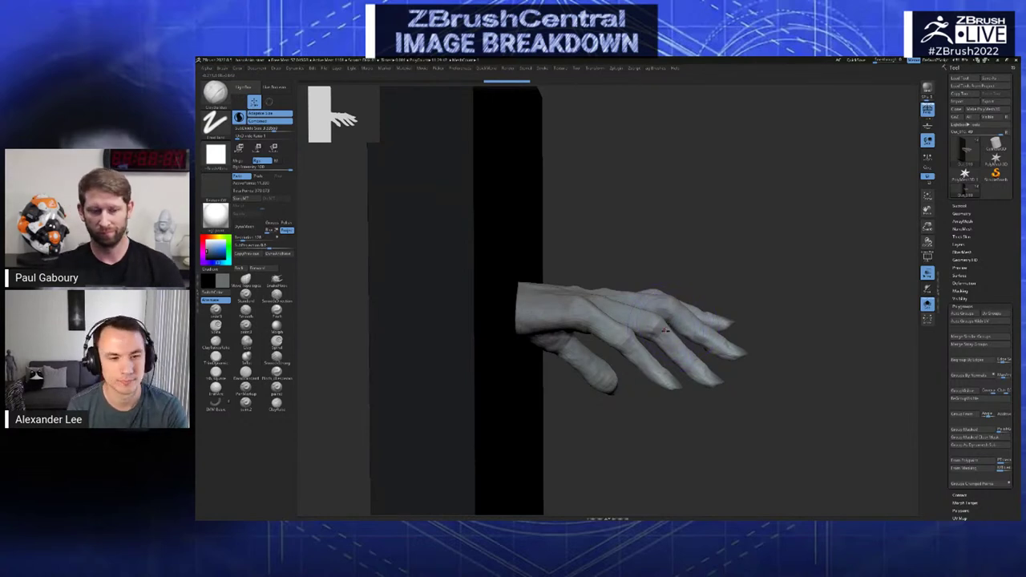
mouse_move(680, 320)
left_mouse_down()
mouse_move(662, 342)
mouse_move(697, 329)
left_mouse_up()
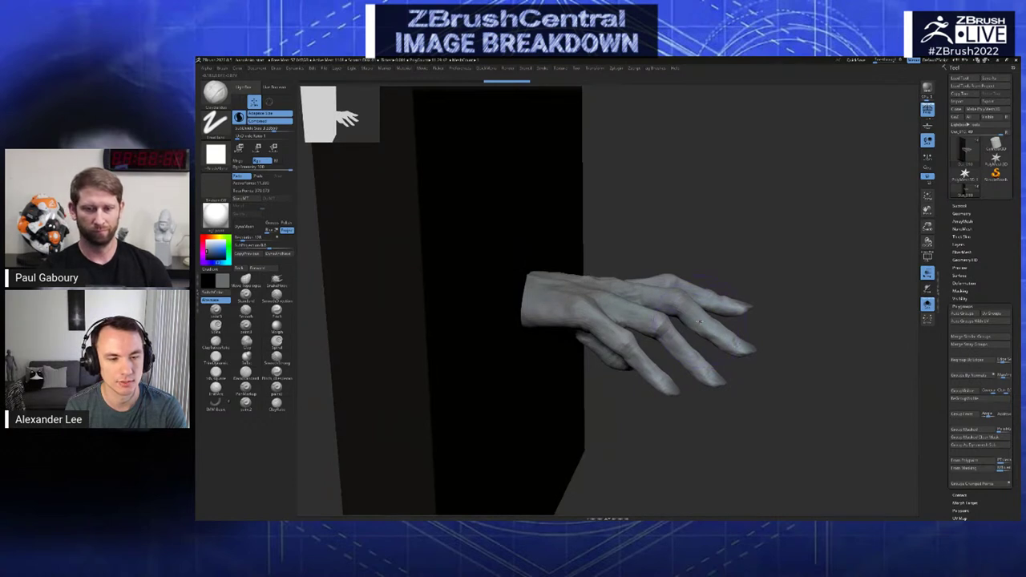
- Blend the knuckles of the straight-fingered hand frame into the slab with light grey sculpting along their upper edge
left_click_drag(700, 321, 642, 361)
key("ctrl+z")
key("ctrl+shift+z")
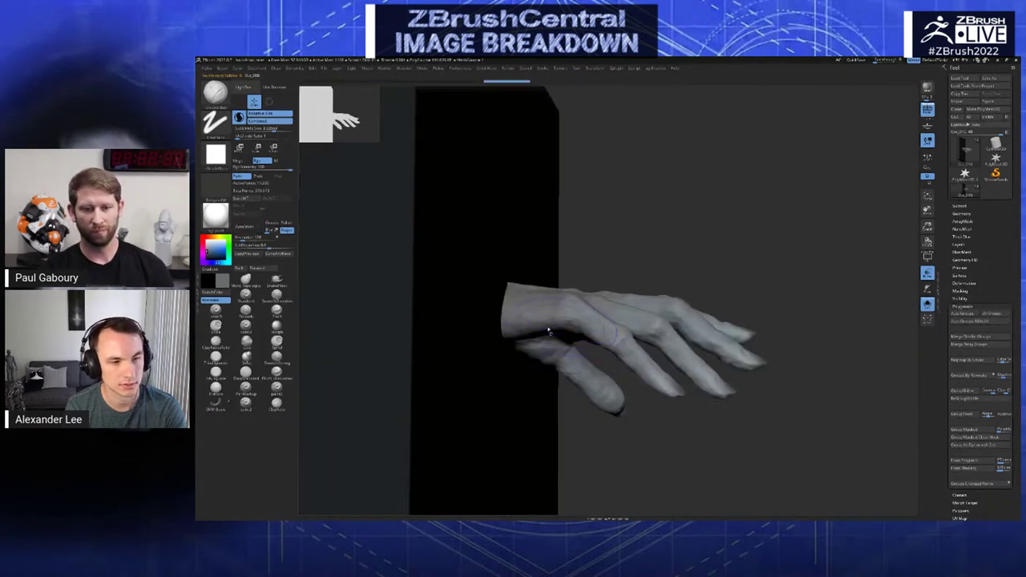
mouse_move(548, 332)
left_mouse_down()
mouse_move(508, 338)
mouse_move(527, 359)
mouse_move(533, 342)
left_mouse_up()
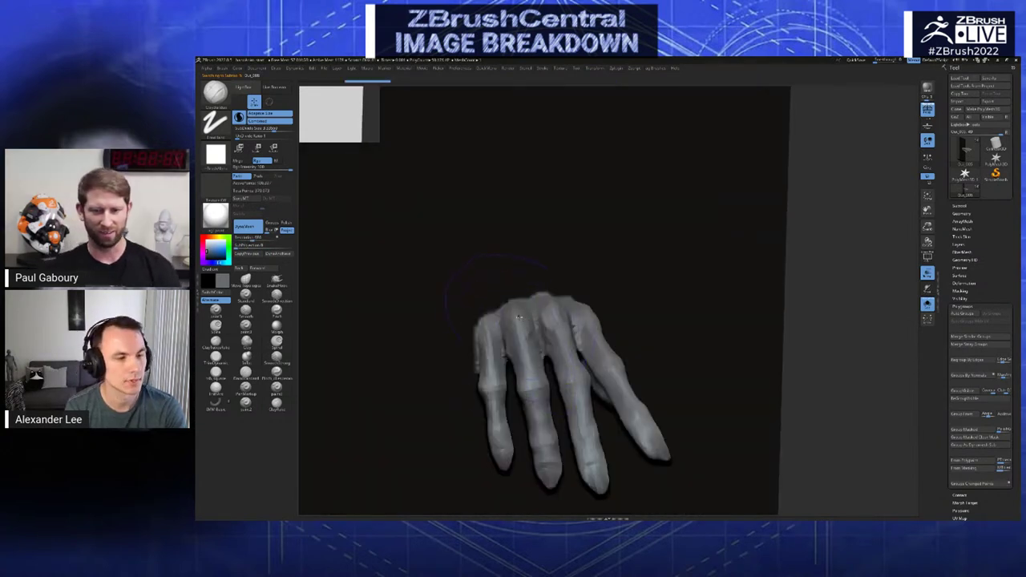
mouse_move(516, 300)
left_mouse_down()
mouse_move(497, 308)
mouse_move(516, 303)
left_mouse_up()
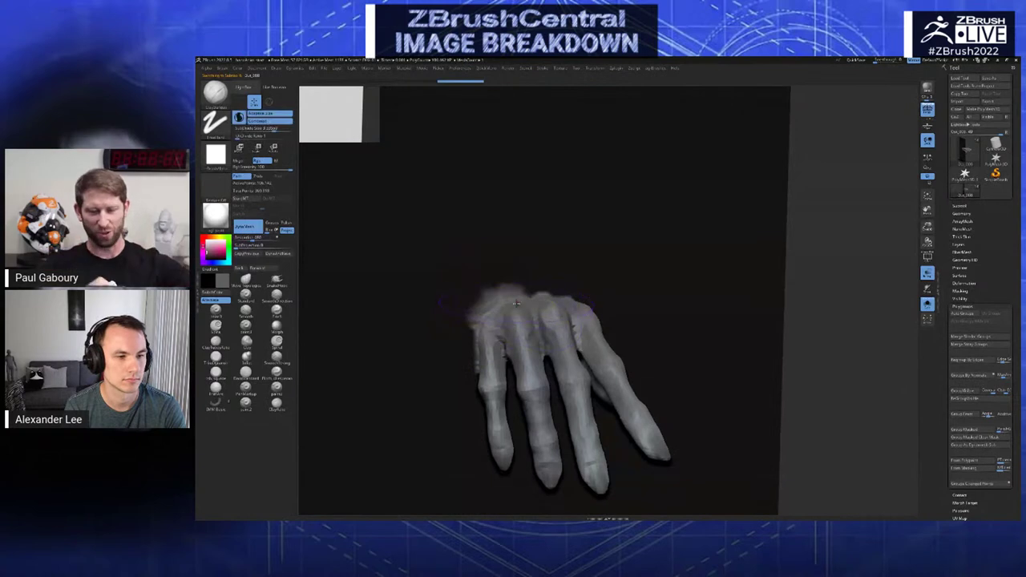
- Check the blended knuckles against the neighbouring frame and choose the SnakeHook brush
mouse_move(529, 291)
right_mouse_down()
mouse_move(639, 326)
mouse_move(639, 337)
right_mouse_up()
key("ctrl+z")
key("ctrl+shift+z")
key("space")
left_click(634, 346)
key("space")
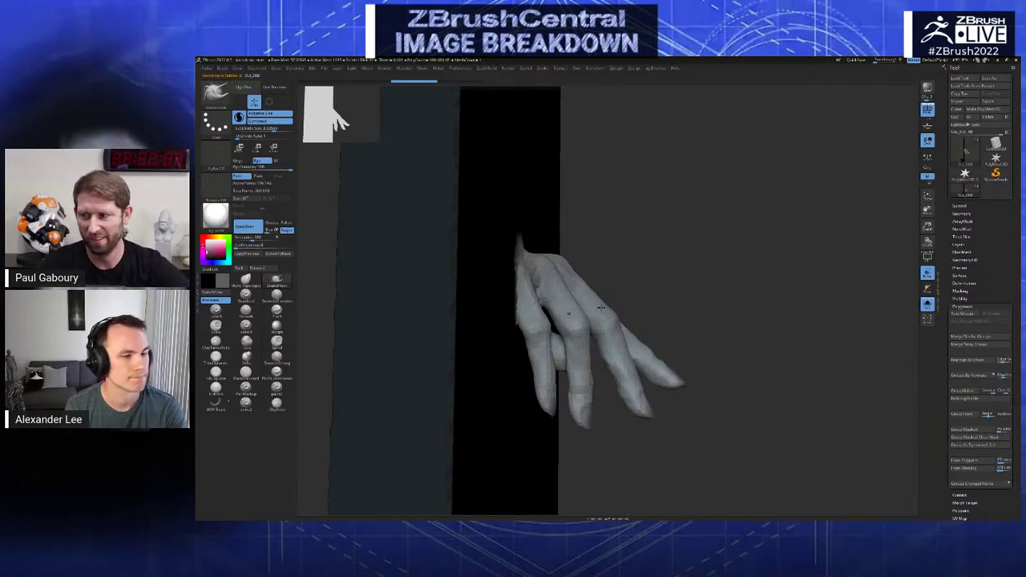
- Compare the straight-fingered frame with the earlier frame where only the knuckles emerge from the slab
right_click_drag(650, 387, 657, 324)
key("ctrl+z")
key("ctrl+shift+z")
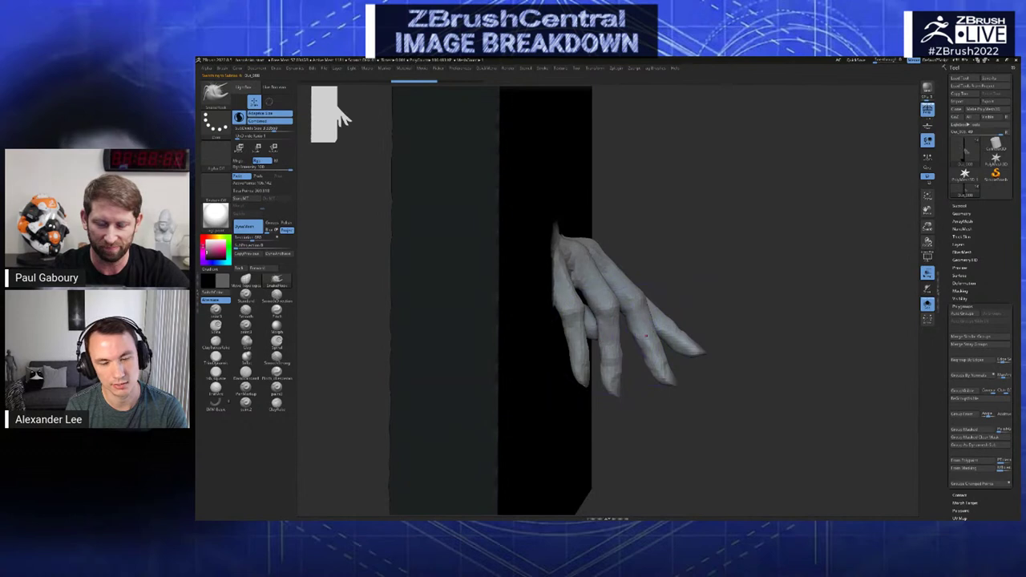
key("ctrl+z")
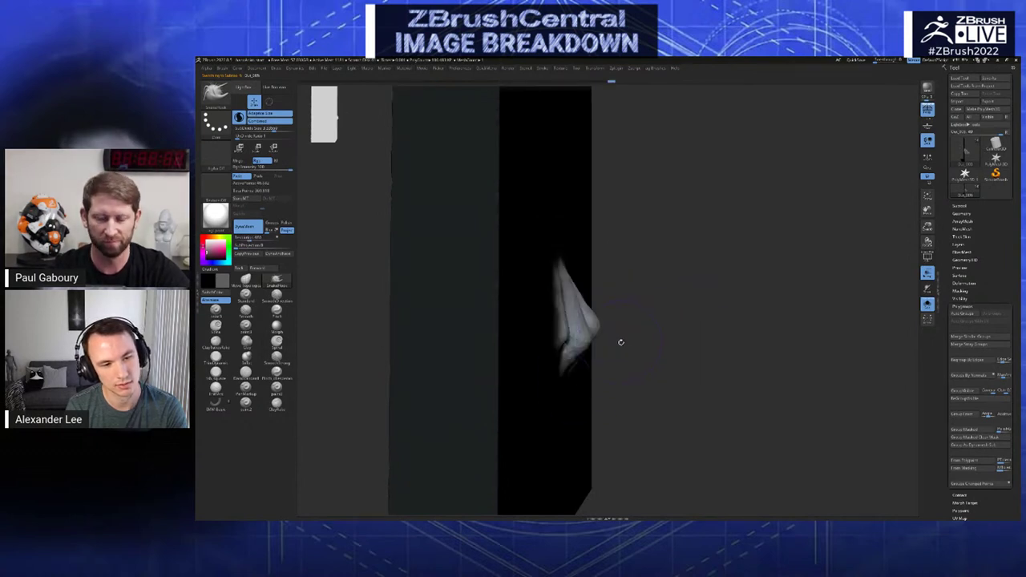
key("ctrl+shift+z")
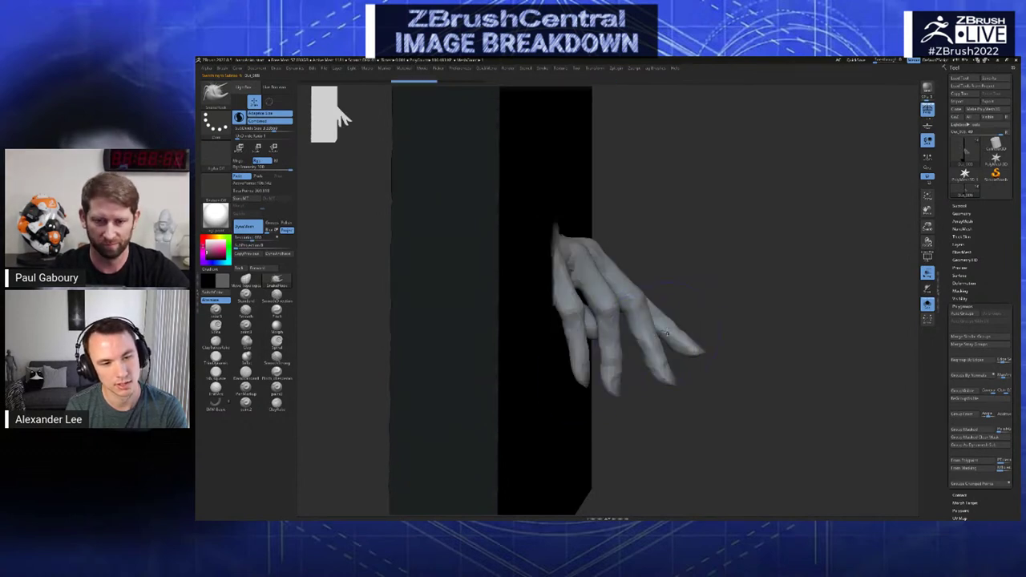
- Turn off Sculptris Pro and set Rgb Intensity to 0 for the SnakeHook brush
right_click(711, 329)
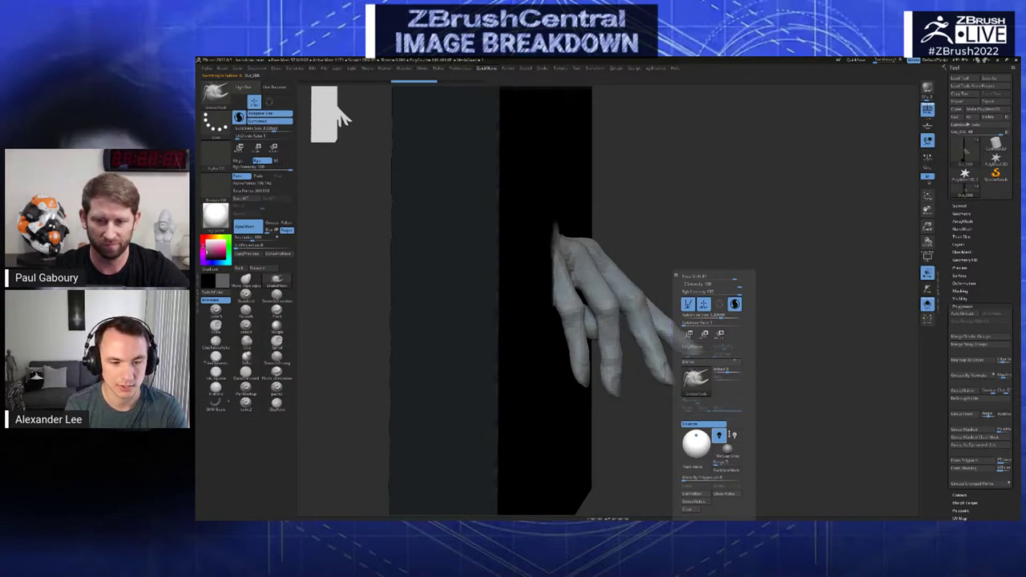
left_click_drag(723, 477, 756, 473)
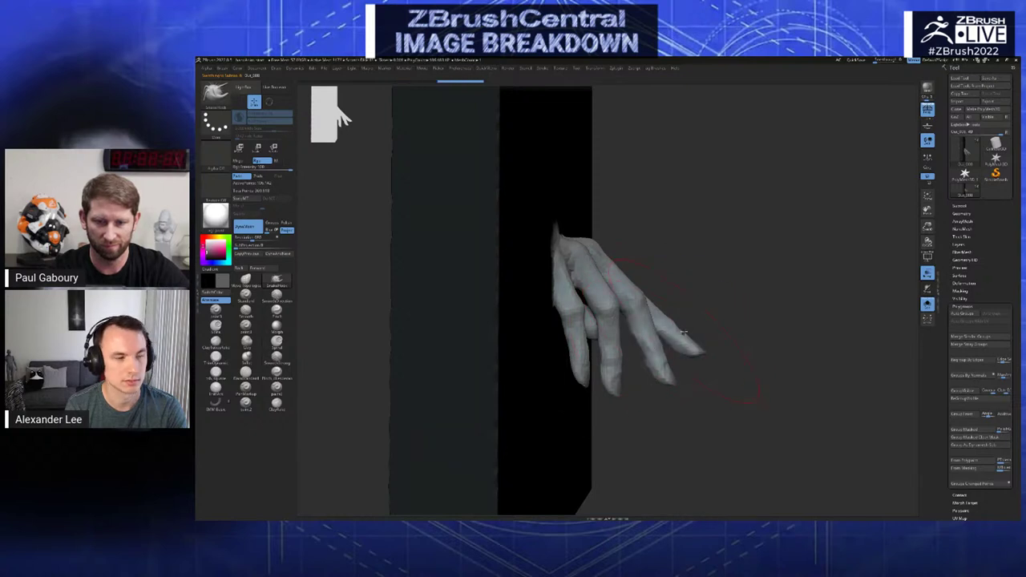
right_click(681, 333)
left_click_drag(678, 294, 644, 293)
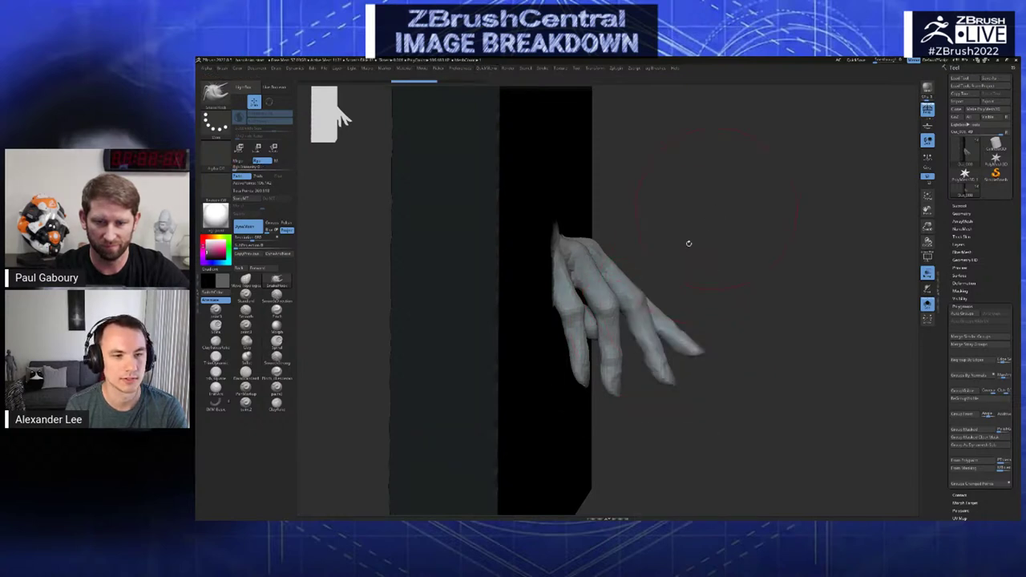
- Pull the straight fingers with SnakeHook into a stretched, web-like shape hanging beside the slab
right_click_drag(639, 336, 664, 339)
left_click_drag(663, 346, 616, 345)
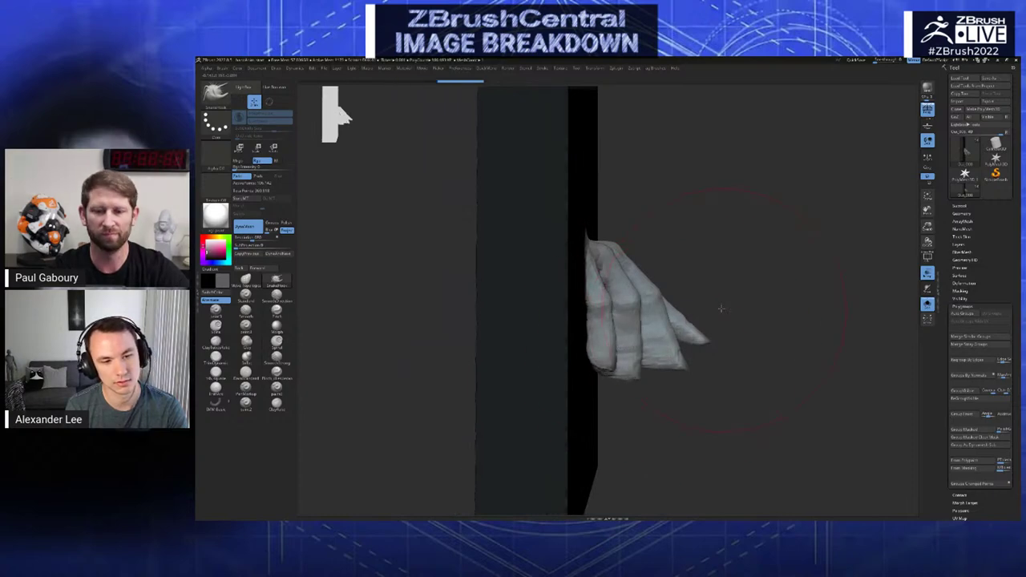
right_click_drag(723, 309, 693, 305)
left_click_drag(692, 305, 733, 281)
- Stretch the open-hand frame's fingers and thumb into a similar web-like shape, checking it against the previous frame
key("ctrl+z")
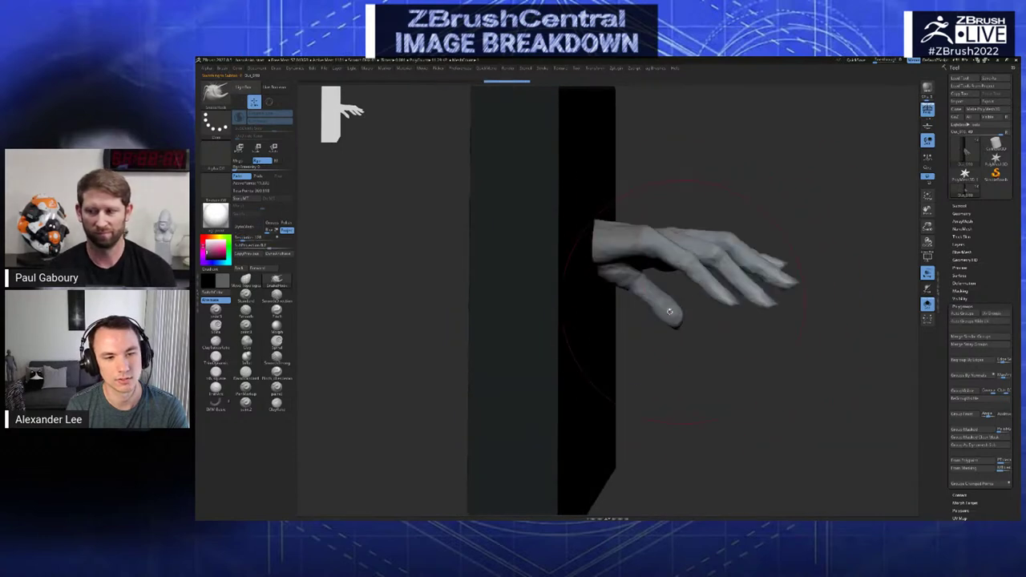
mouse_move(670, 312)
left_mouse_down()
mouse_move(721, 282)
mouse_move(731, 314)
mouse_move(688, 324)
left_mouse_up()
key("ctrl+z")
key("ctrl+z")
key("ctrl+shift+z")
key("ctrl+shift+z")
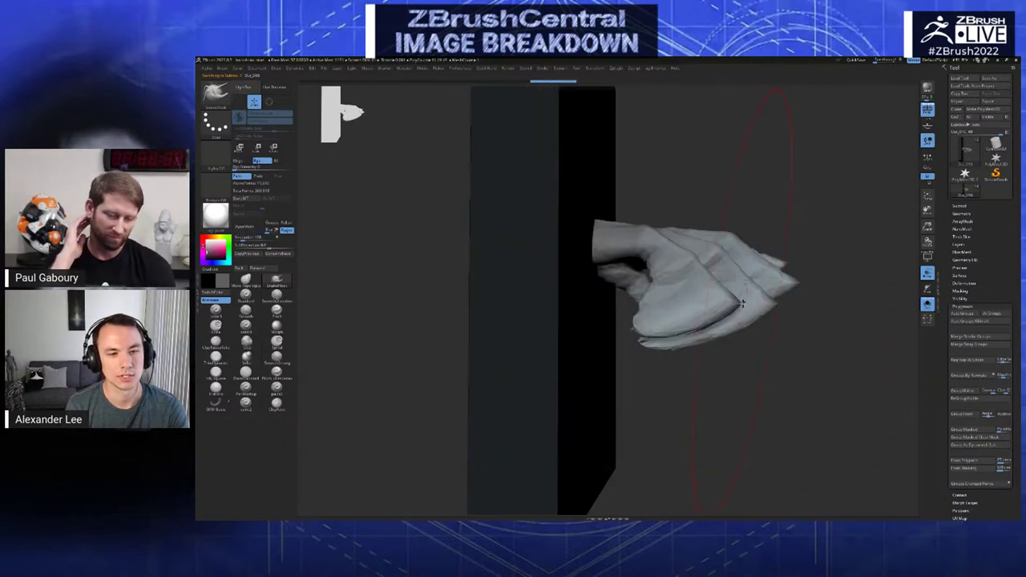
key("ctrl+z")
key("ctrl+shift+z")
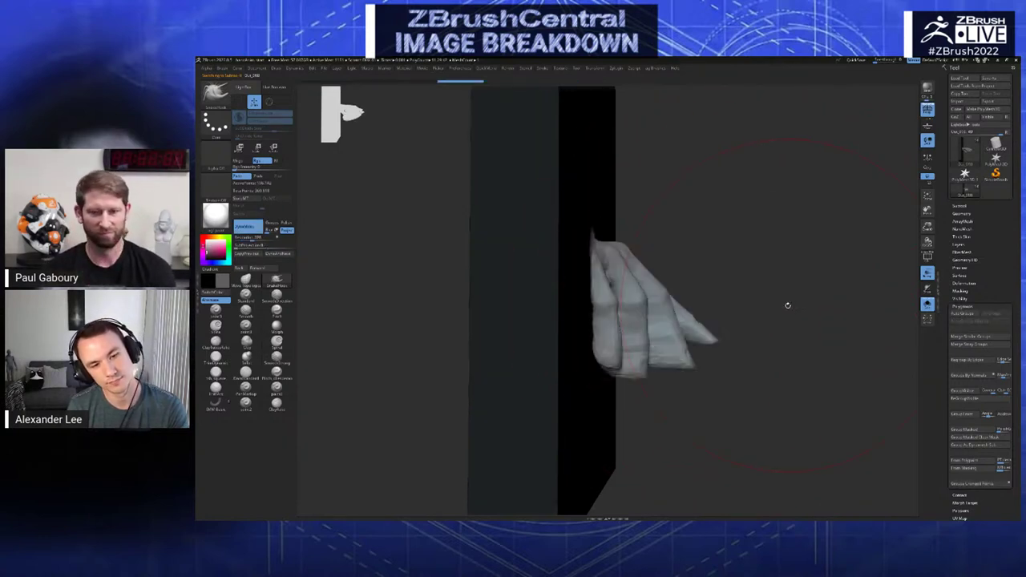
key("ctrl+z")
key("ctrl+shift+z")
- Step back and forth through the whole frame sequence to review the hand's emergence and stretched-finger motion
key("Down")
key("Down")
key("Down")
key("Down")
key("Down")
key("Down")
key("Down")
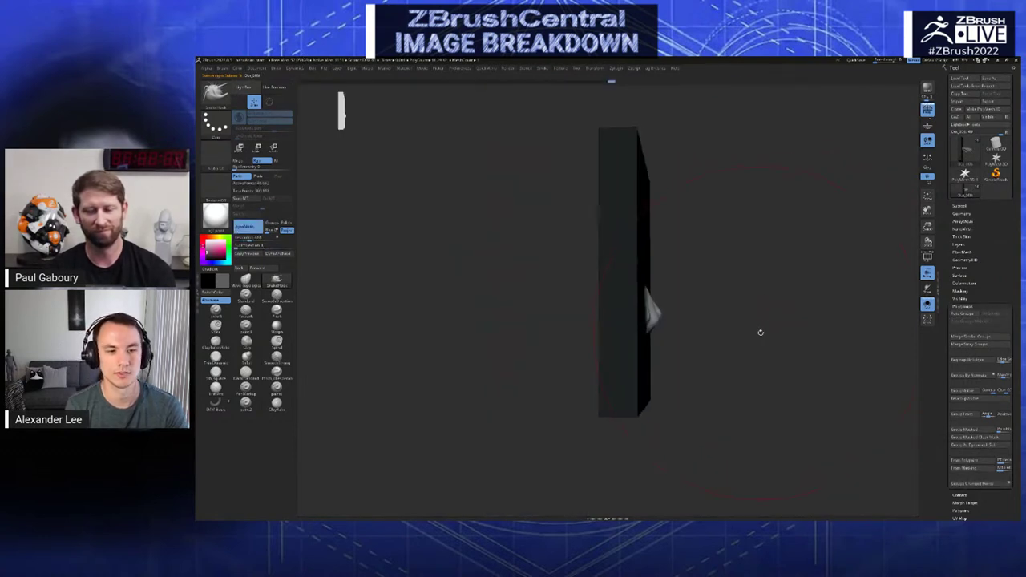
key("Down")
key("Down")
key("Down")
key("Down")
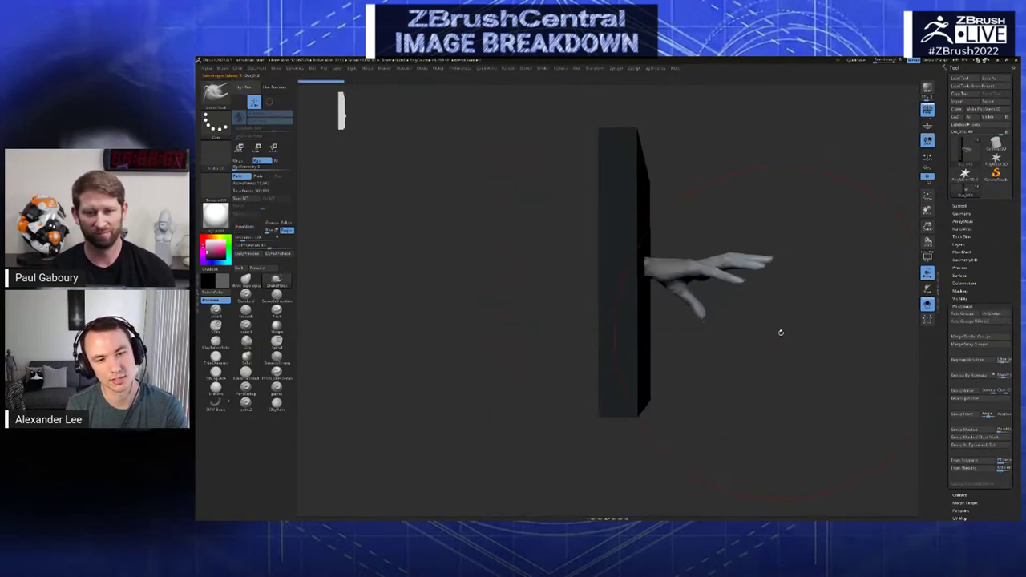
key("Up")
key("Up")
key("Up")
key("Up")
key("Down")
key("Down")
key("Down")
key("Down")
key("Down")
key("Down")
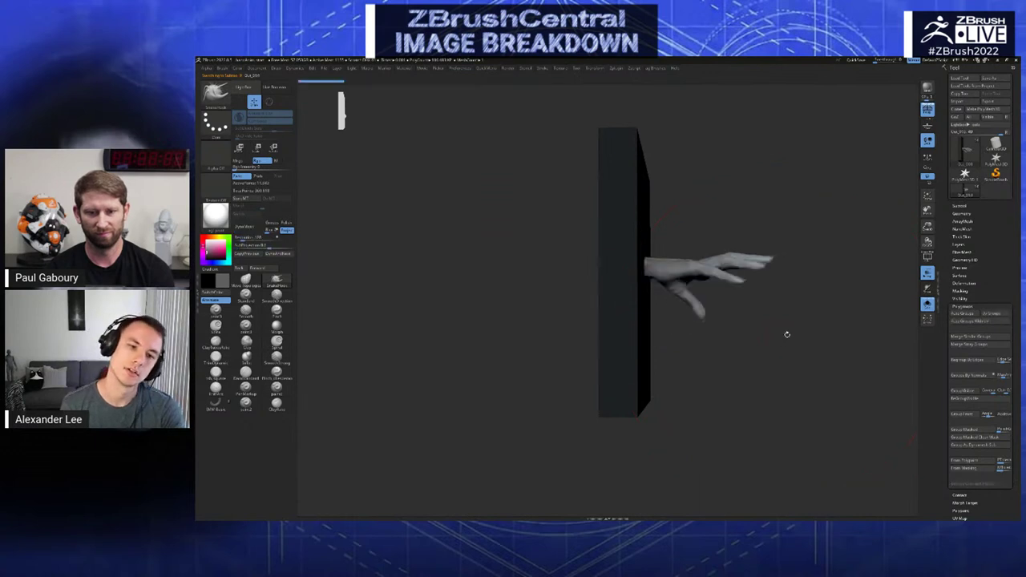
- Review the stretched-hand frames from behind the slab and from its opposite side
key("ctrl+shift+z")
key("ctrl+shift+z")
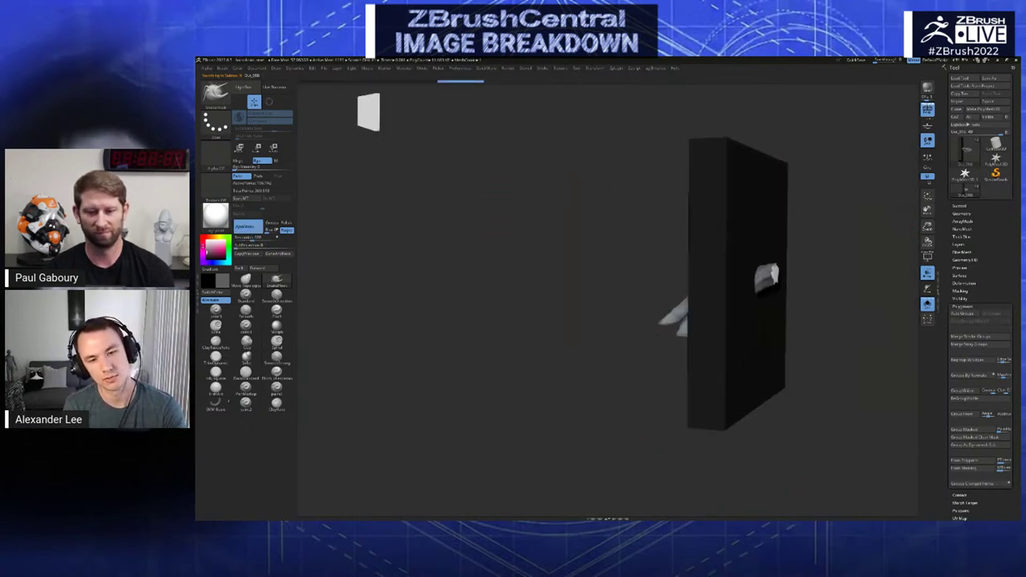
key("ctrl+shift+z")
key("ctrl+shift+z")
key("Down")
key("Down")
key("Down")
key("Down")
key("Down")
key("Down")
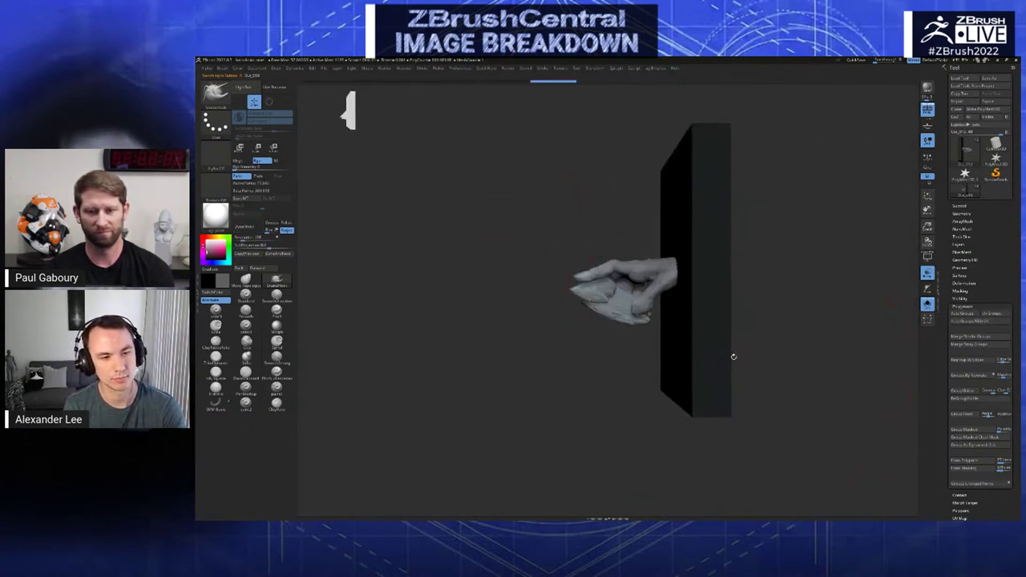
key("ctrl+z")
key("ctrl+z")
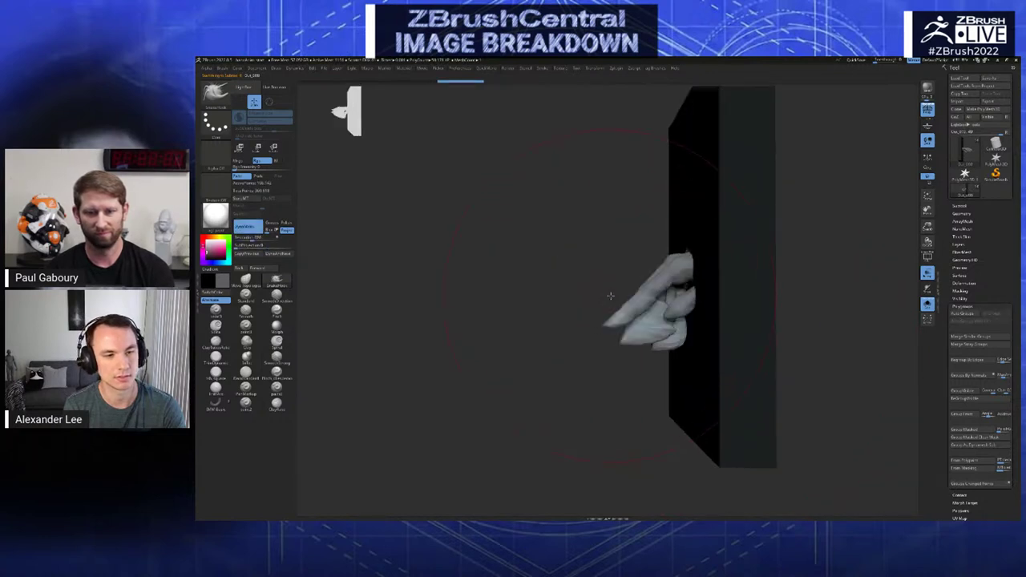
- Stretch the fingers on the thumb side of both web-like hand frames with SnakeHook so the shapes match
right_click_drag(630, 301, 618, 311)
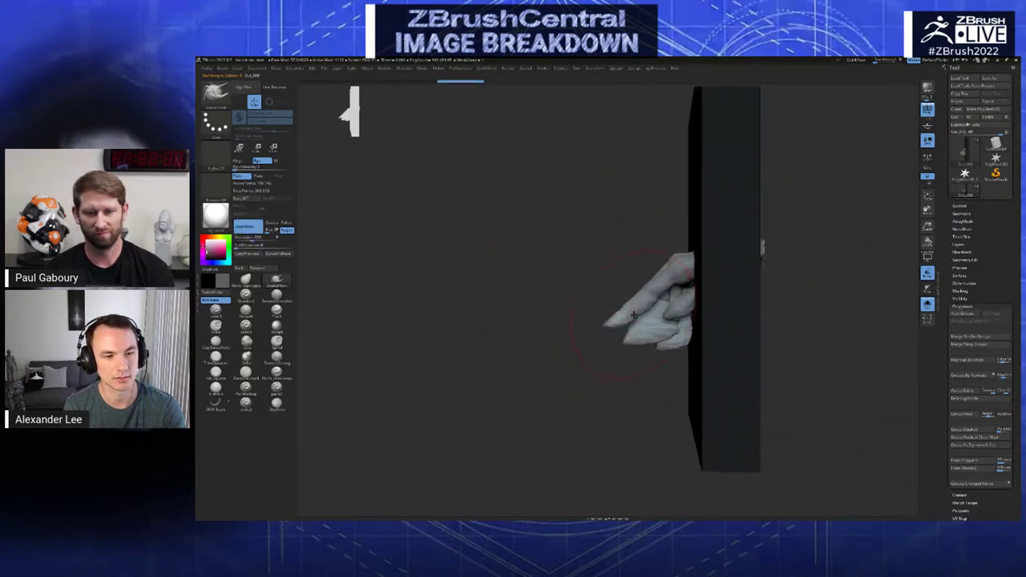
key("ctrl+shift+z")
key("ctrl+shift+z")
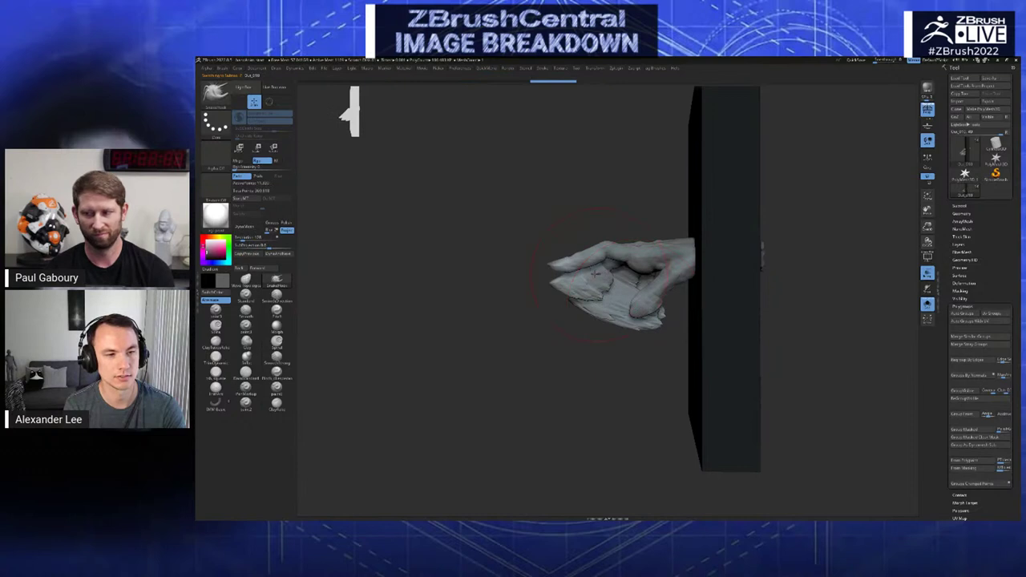
key("ctrl+shift+z")
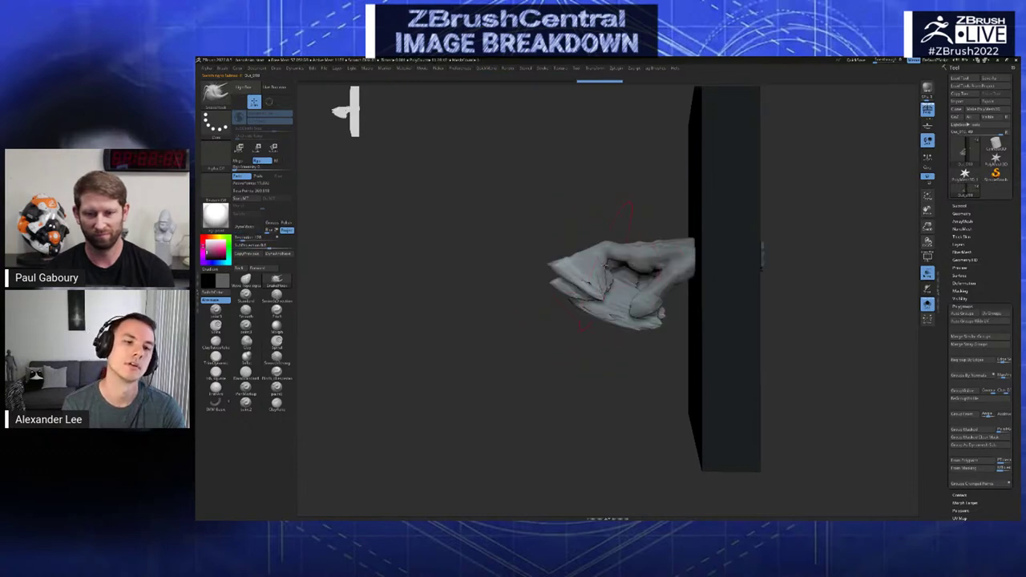
key("ctrl+z")
key("ctrl+z")
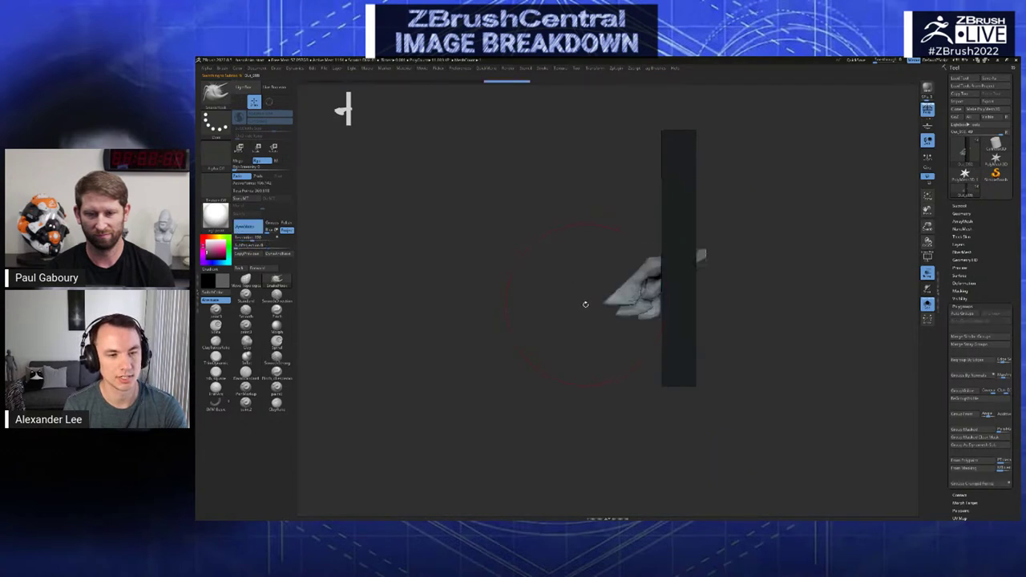
- Play through the frames again and examine how the stretched fingers read in sequence from both sides
key("ctrl+shift+z")
key("ctrl+shift+z")
key("ctrl+shift+z")
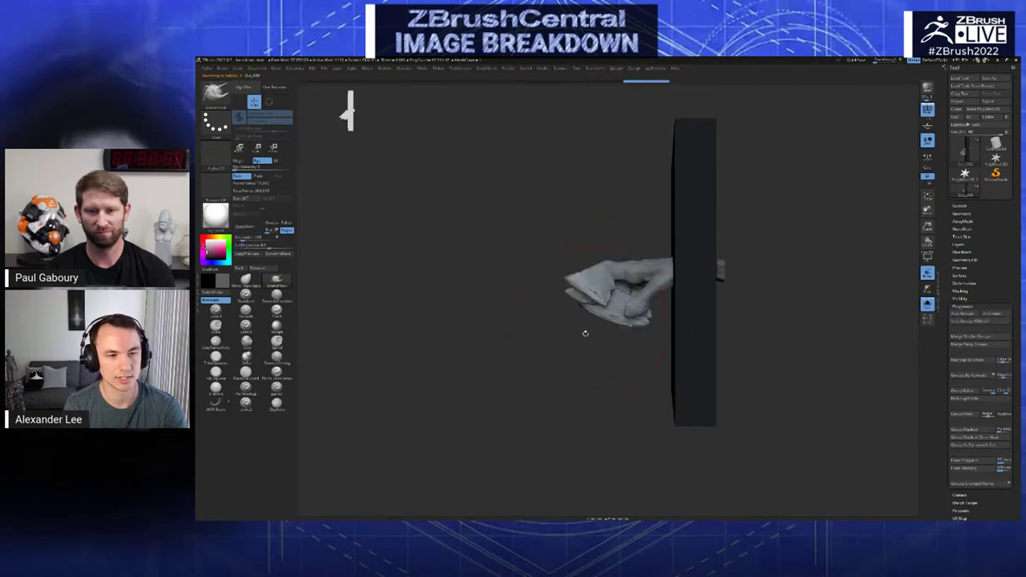
mouse_move(585, 333)
left_mouse_down()
mouse_move(637, 304)
mouse_move(598, 300)
mouse_move(597, 309)
mouse_move(678, 337)
mouse_move(656, 349)
left_mouse_up()
key("ctrl+z")
key("ctrl+z")
key("ctrl+z")
key("ctrl+z")
key("ctrl+z")
key("ctrl+z")
key("ctrl+z")
key("Up")
key("Up")
key("Down")
key("Up")
key("Down")
mouse_move(656, 349)
right_mouse_down()
mouse_move(622, 343)
mouse_move(641, 351)
right_mouse_up()
left_click_drag(643, 349, 708, 380)
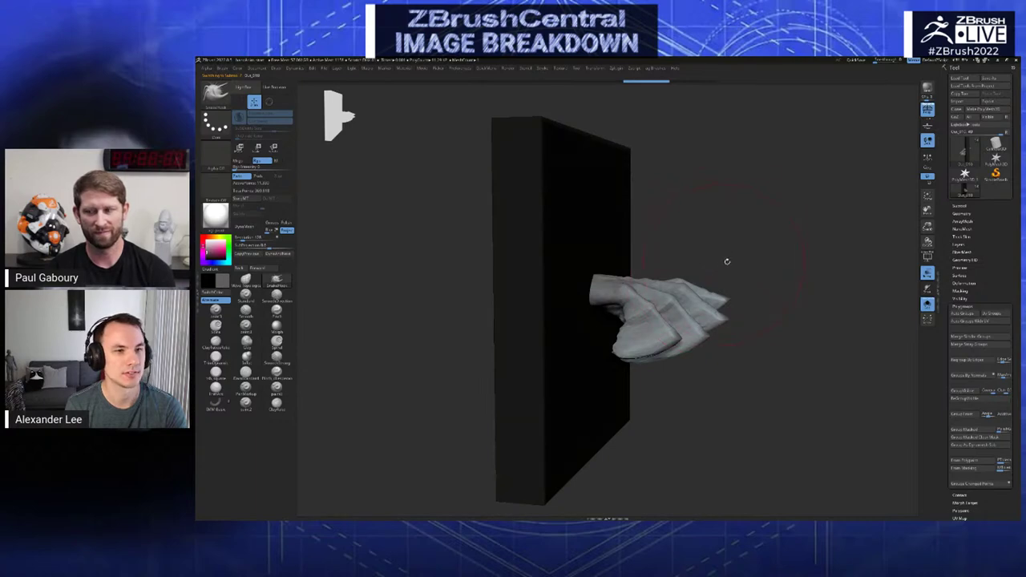
- Save the project to the Desktop under the proposed file name
key("ctrl+s")
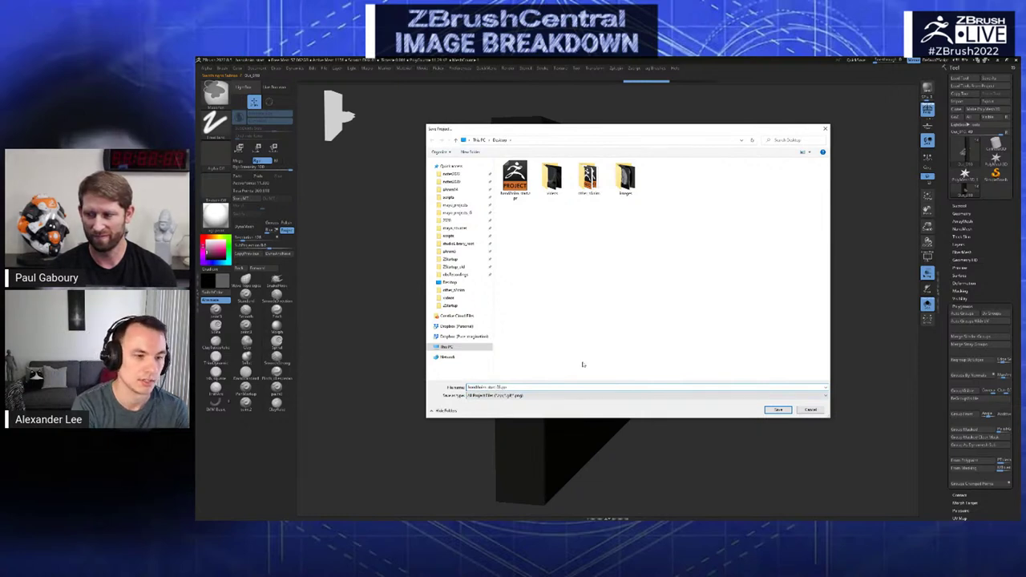
key("Return")
- Examine the stretched hand frame from several angles, look over the subtool list, and face the slab's front
left_click_drag(741, 245, 683, 285)
left_click_drag(626, 353, 651, 315)
right_click_drag(644, 335, 636, 313)
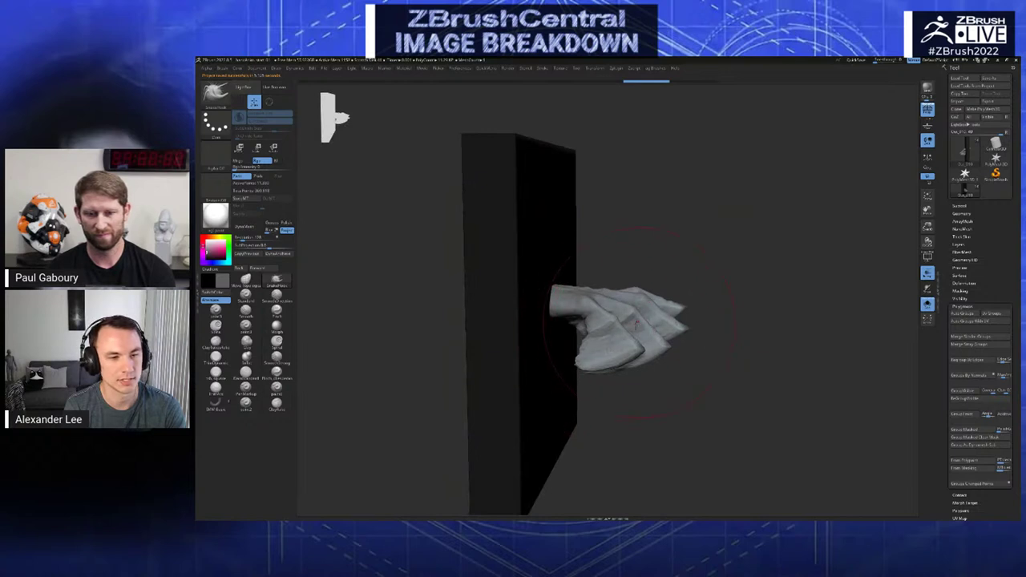
left_click_drag(656, 333, 666, 335)
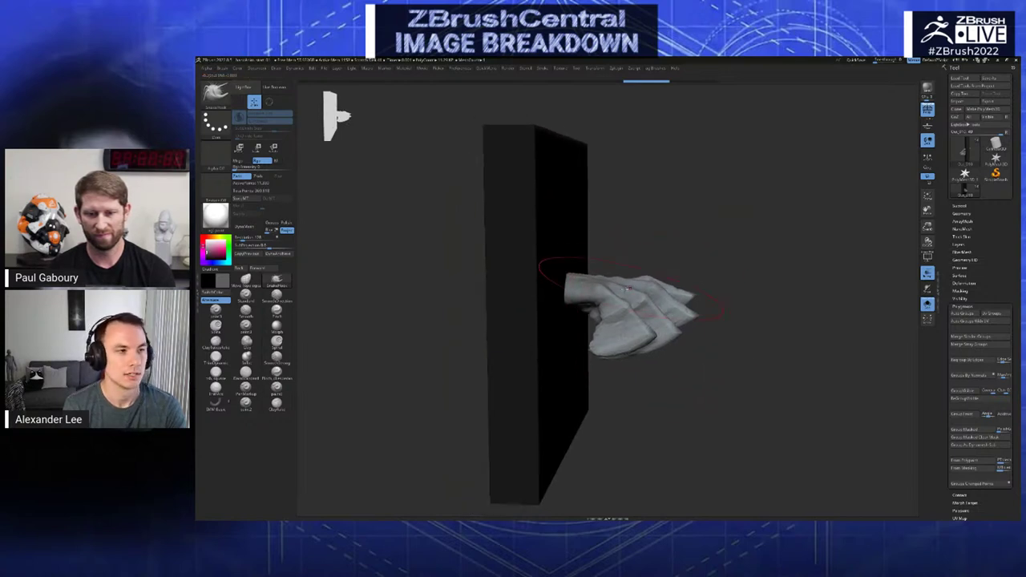
left_click_drag(665, 300, 650, 324)
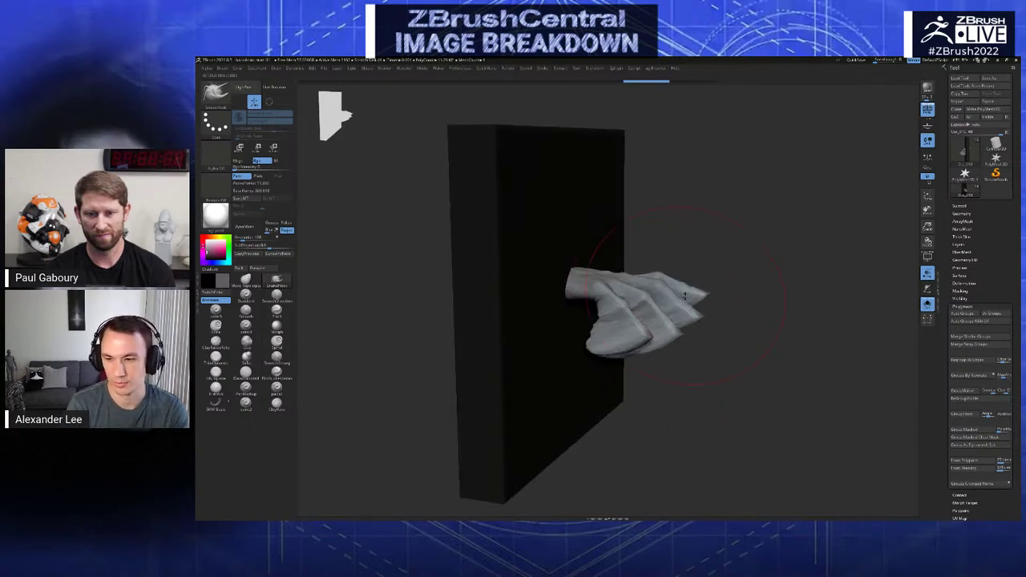
left_click_drag(684, 296, 839, 235)
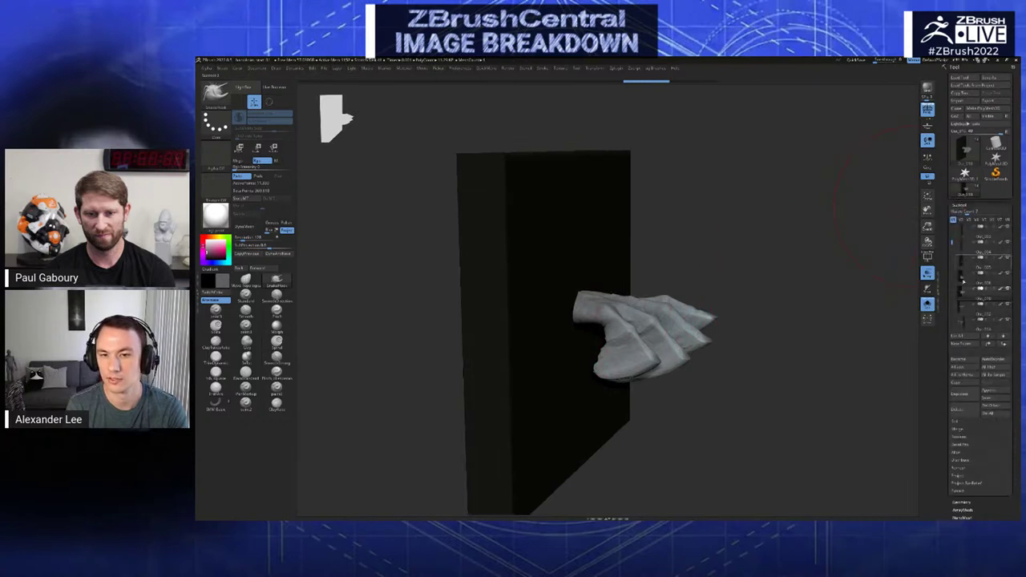
left_click(959, 205)
left_click_drag(783, 254, 646, 347)
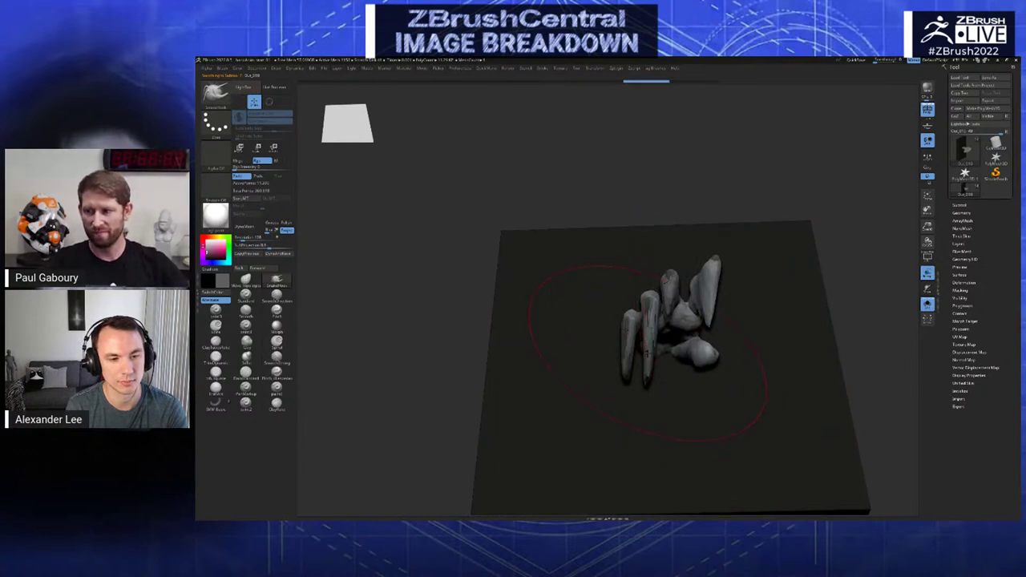
- Toggle backface auto masking and the Sculptris Pro setting for the SnakeHook brush
key("space")
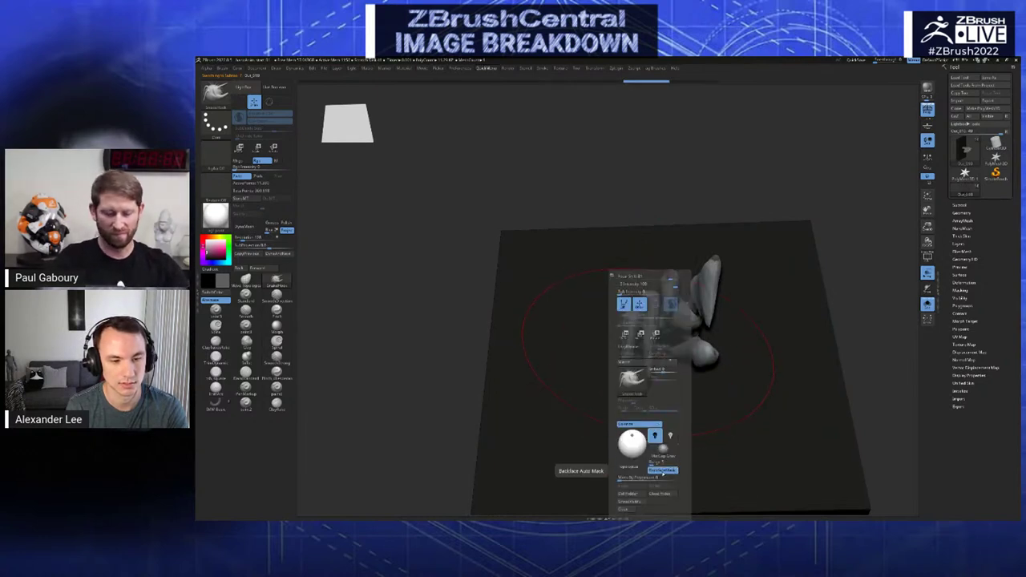
left_click(664, 471)
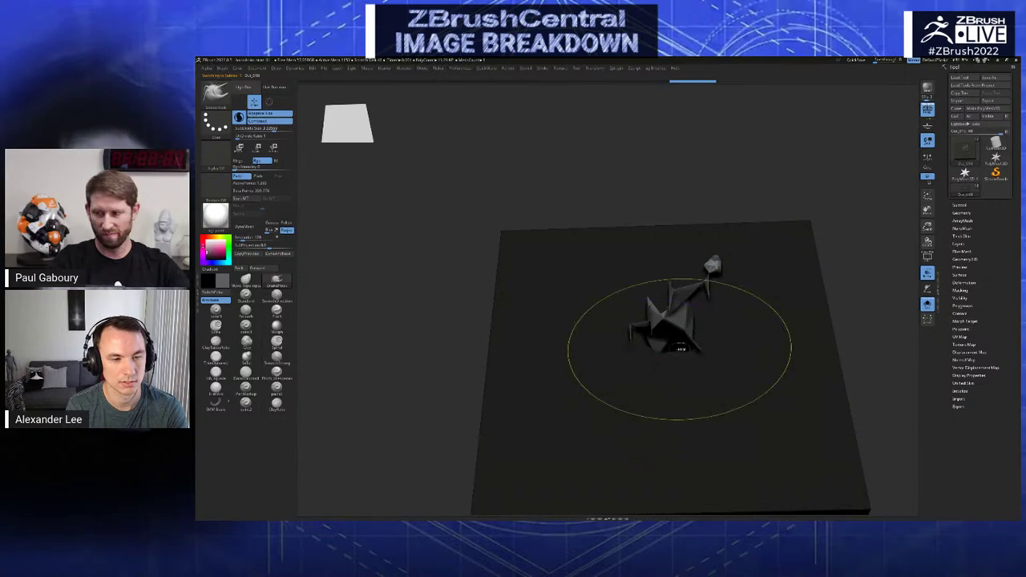
key("space")
left_click(663, 304)
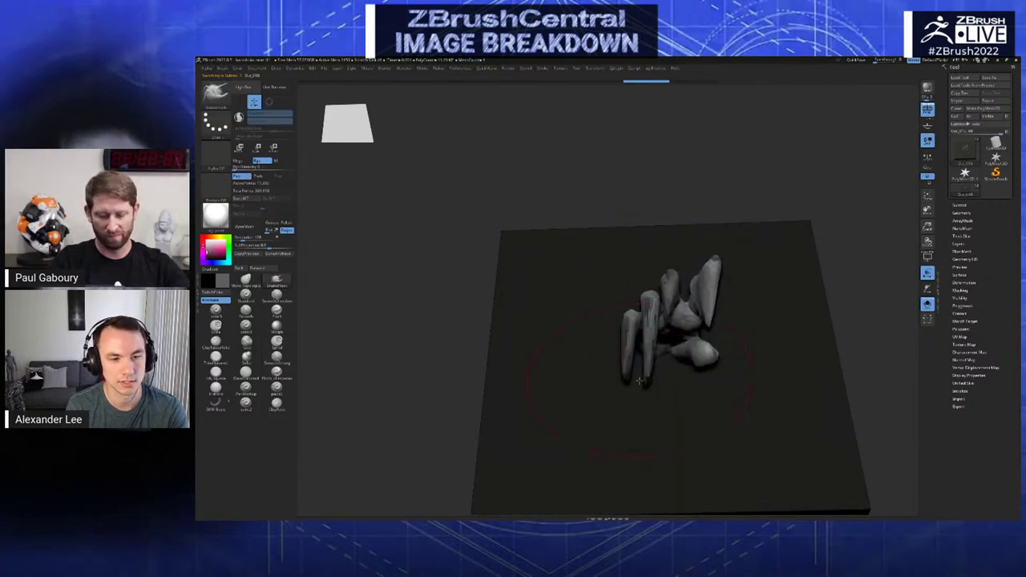
- Pull the tips of the two outer fingers with short SnakeHook strokes, adjusting the brush size between them
left_click_drag(652, 376, 657, 377)
key("s")
left_click(629, 373)
key("s")
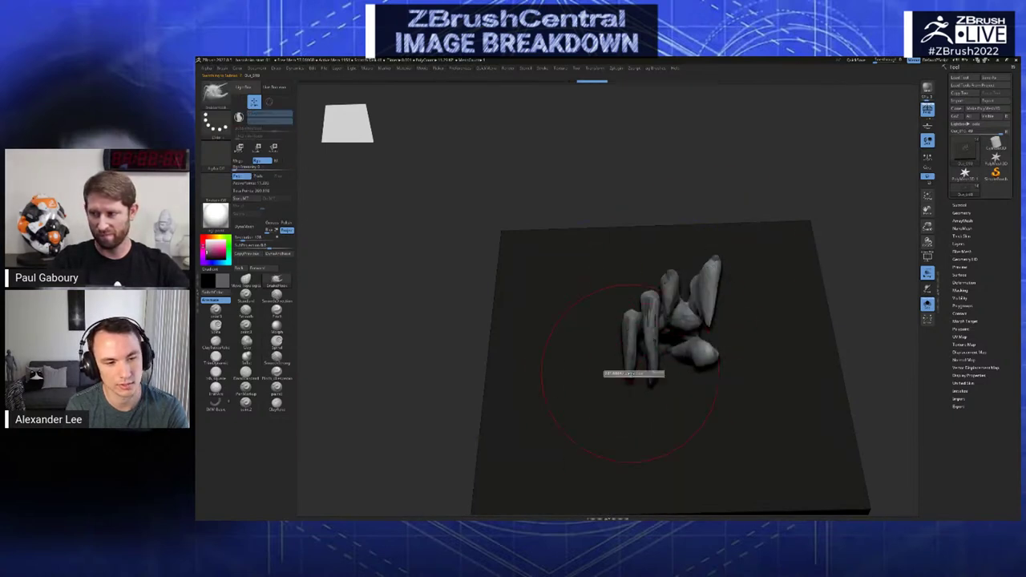
left_click(627, 374)
key("ctrl+z")
key("s")
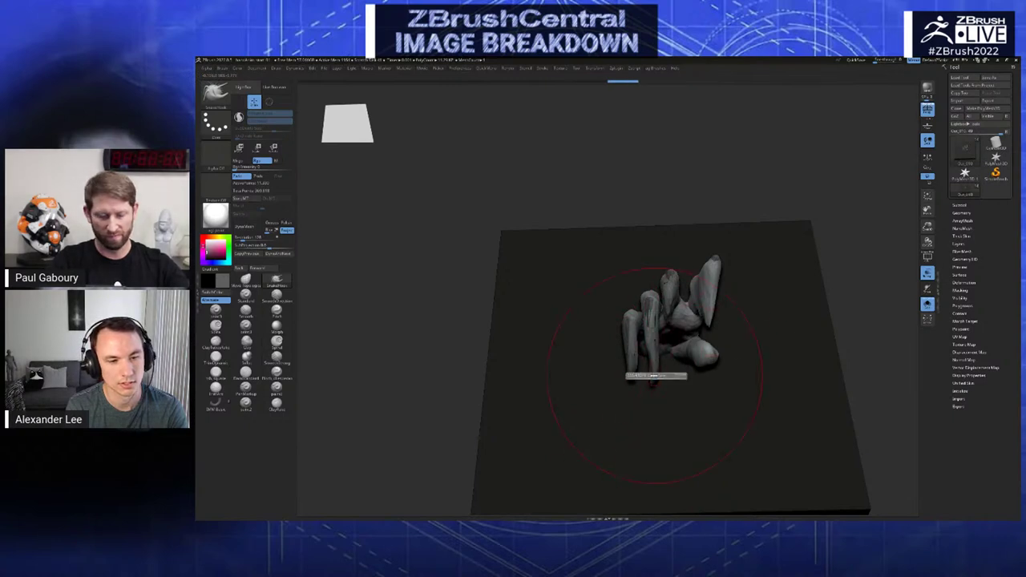
left_click(636, 374)
- Play through the frames and examine the emerging hand from the slab's side, stopping on the extended hand frame
mouse_move(638, 370)
right_mouse_down()
mouse_move(704, 366)
mouse_move(673, 318)
mouse_move(691, 305)
right_mouse_up()
key("Down")
key("Down")
key("Down")
key("Down")
key("Down")
key("Down")
key("Down")
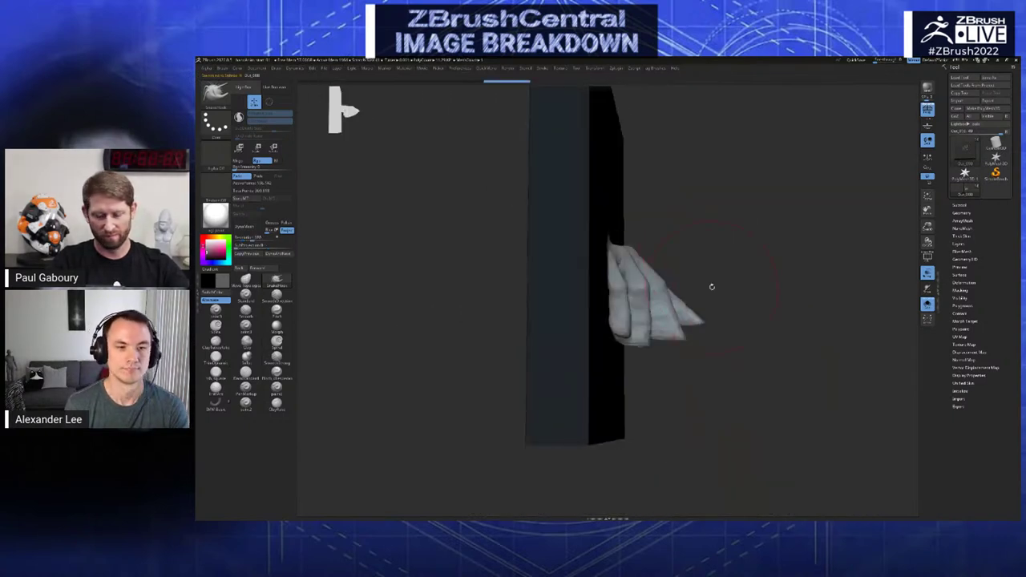
mouse_move(748, 291)
left_mouse_down()
mouse_move(740, 351)
mouse_move(753, 382)
mouse_move(761, 360)
mouse_move(752, 367)
mouse_move(720, 303)
mouse_move(724, 327)
mouse_move(662, 276)
mouse_move(458, 246)
left_mouse_up()
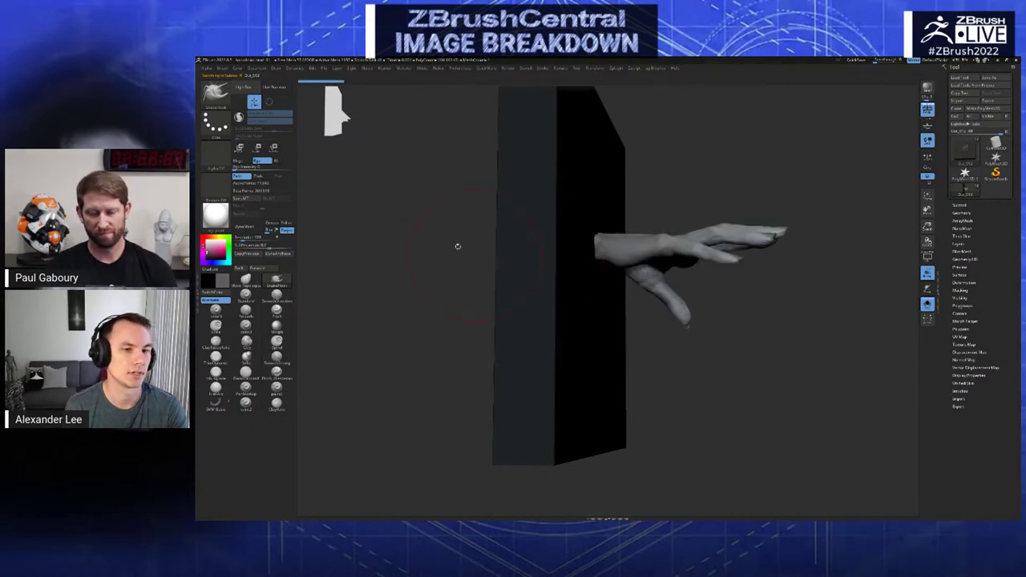
- Load a speckled alpha into SnakeHook and smear the extended hand's fingers down and back toward the slab
key("1")
key("space")
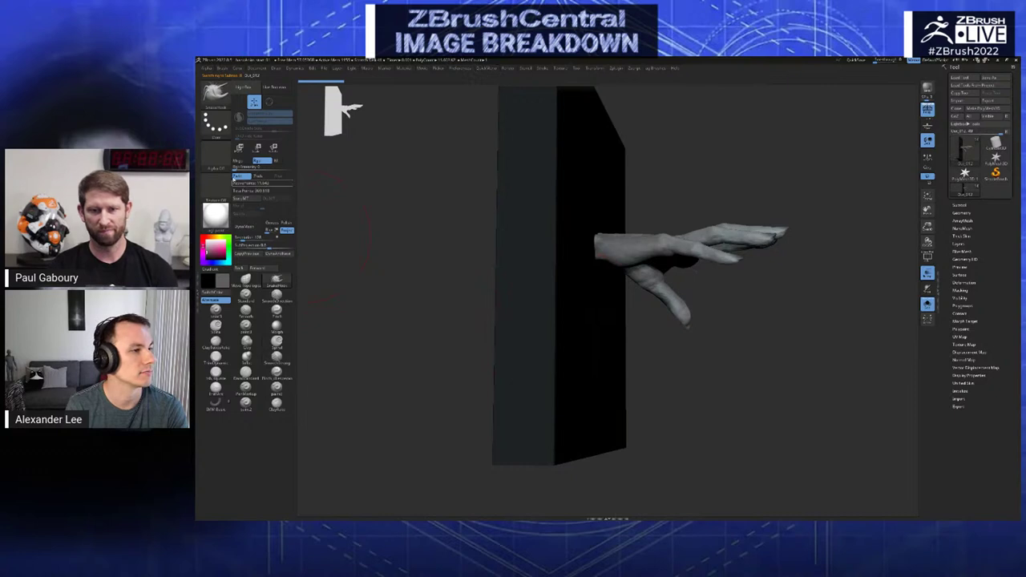
left_click(218, 166)
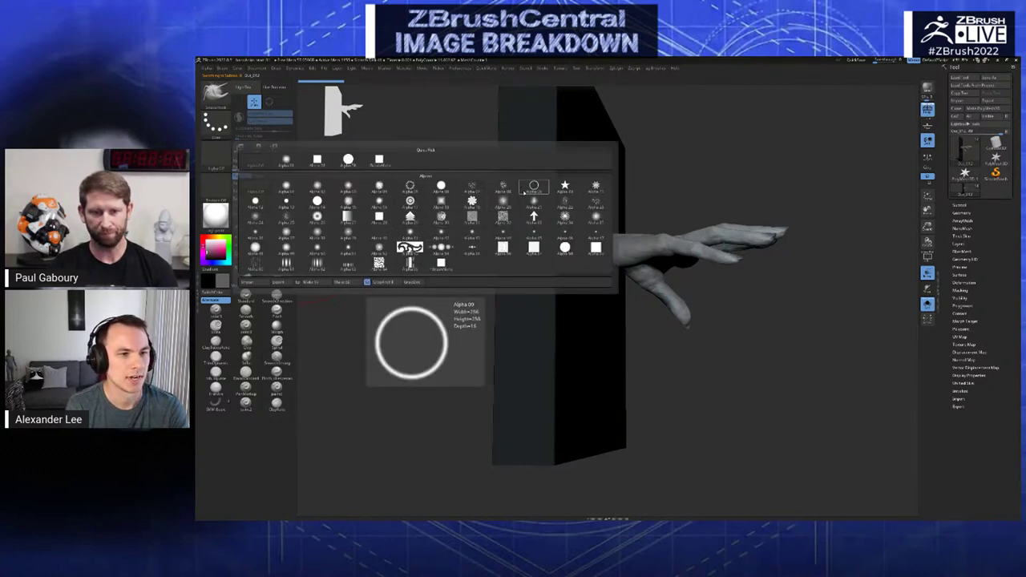
left_click(597, 206)
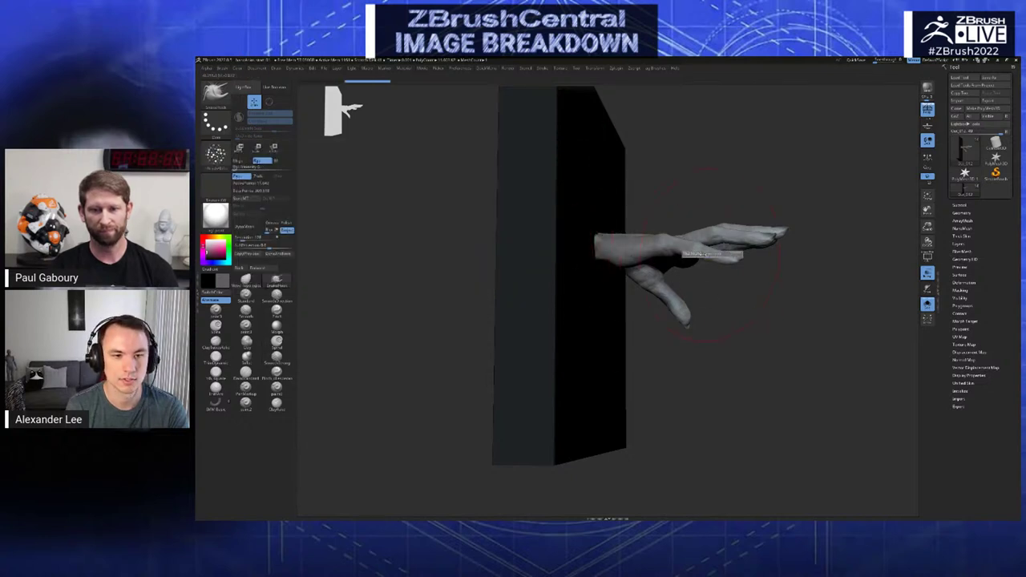
key("space")
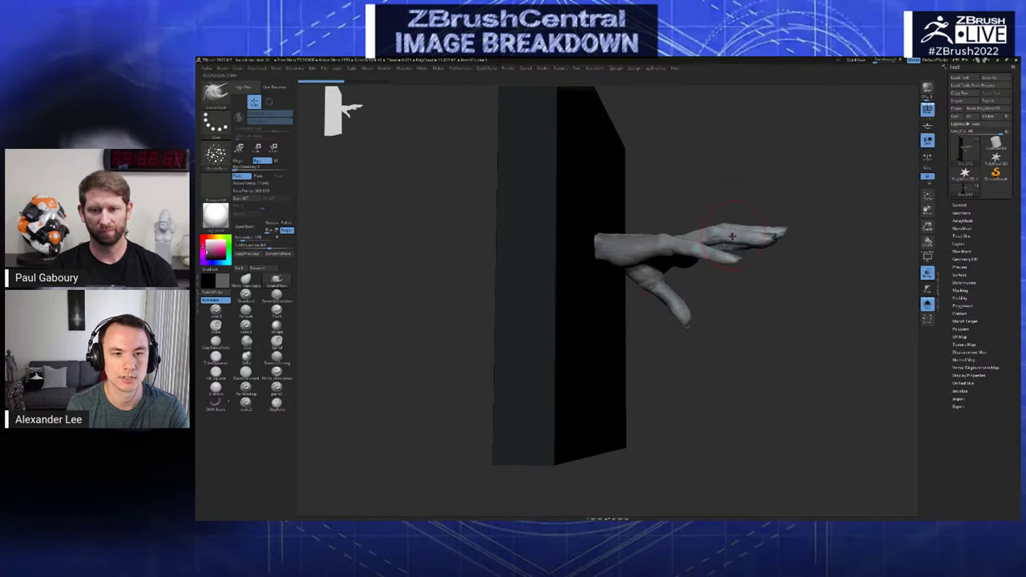
key("space")
key("space")
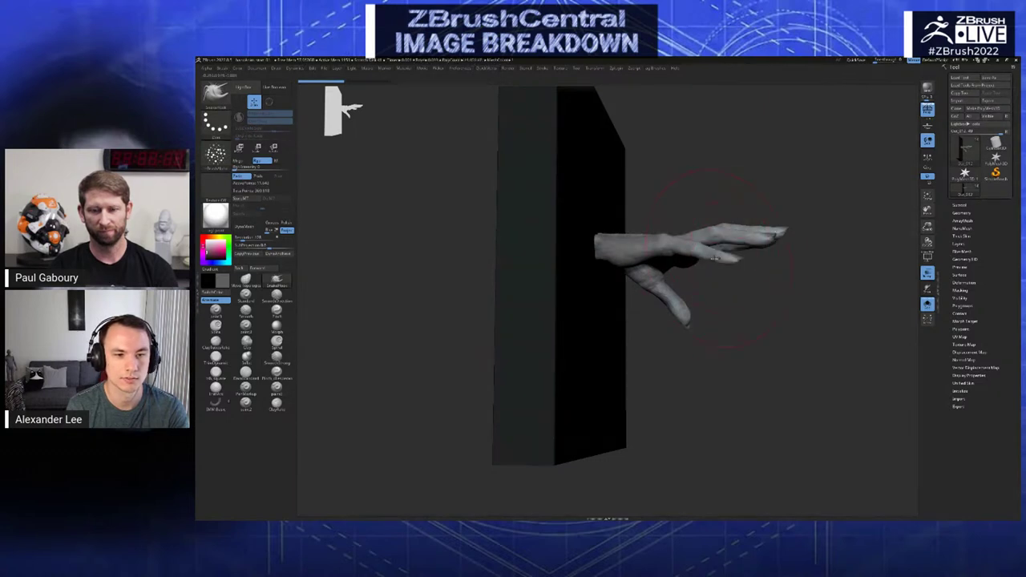
mouse_move(705, 277)
right_mouse_down("shift")
mouse_move(696, 281)
mouse_move(716, 259)
mouse_move(738, 281)
right_mouse_up("shift")
left_click(703, 280, "alt")
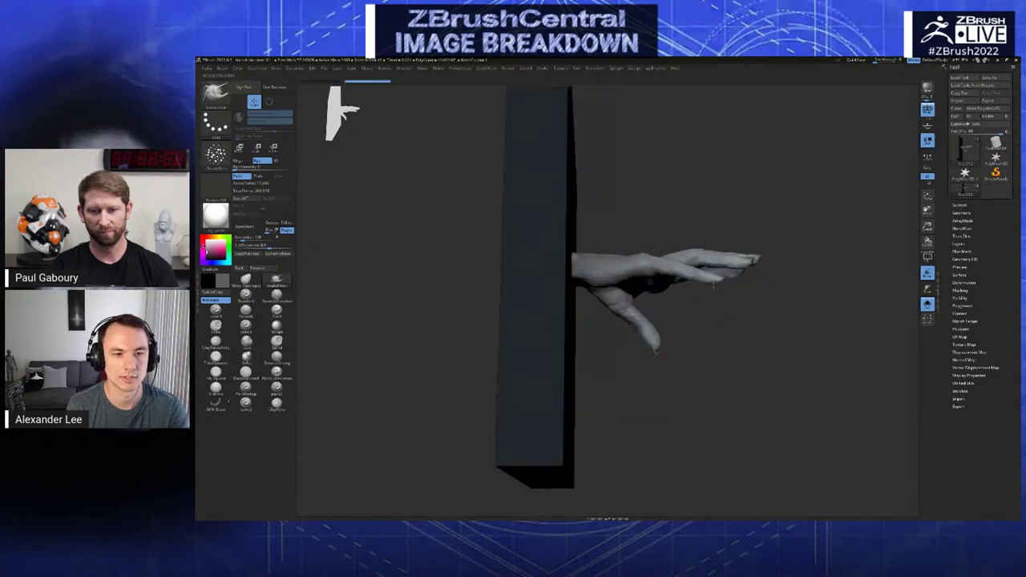
mouse_move(742, 268)
left_mouse_down()
mouse_move(622, 341)
mouse_move(589, 336)
left_mouse_up()
- Flip between the smeared frame and the web-like hand frames to examine the transition in side view
key("ctrl+shift+z")
key("ctrl+z")
key("ctrl+z")
key("ctrl+z")
key("ctrl+z")
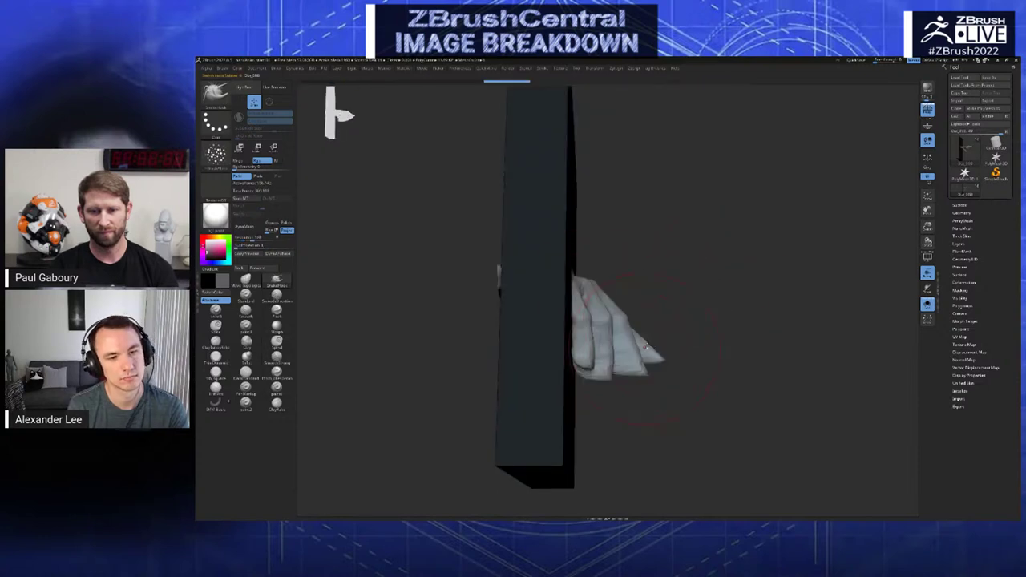
key("ctrl+shift+z")
key("ctrl+shift+z")
key("ctrl+shift+z")
key("ctrl+shift+z")
key("ctrl+z")
- Compare the extended hand frame with its neighbours from an angle that shows the slab's front face
right_click_drag(721, 349, 703, 385)
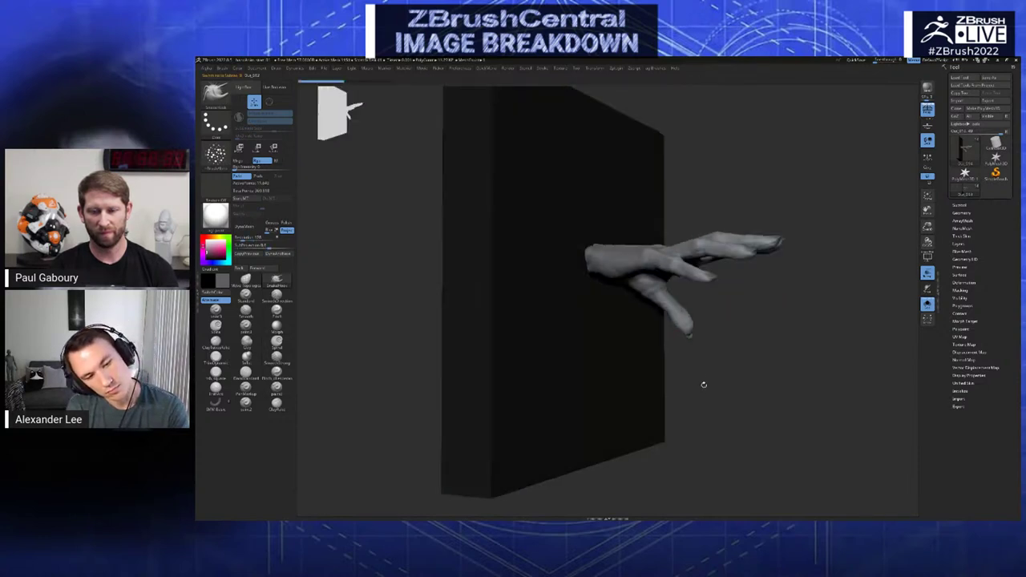
key("ctrl+shift+z")
key("ctrl+z")
key("ctrl+shift+z")
key("ctrl+z")
key("ctrl+shift+z")
key("Down")
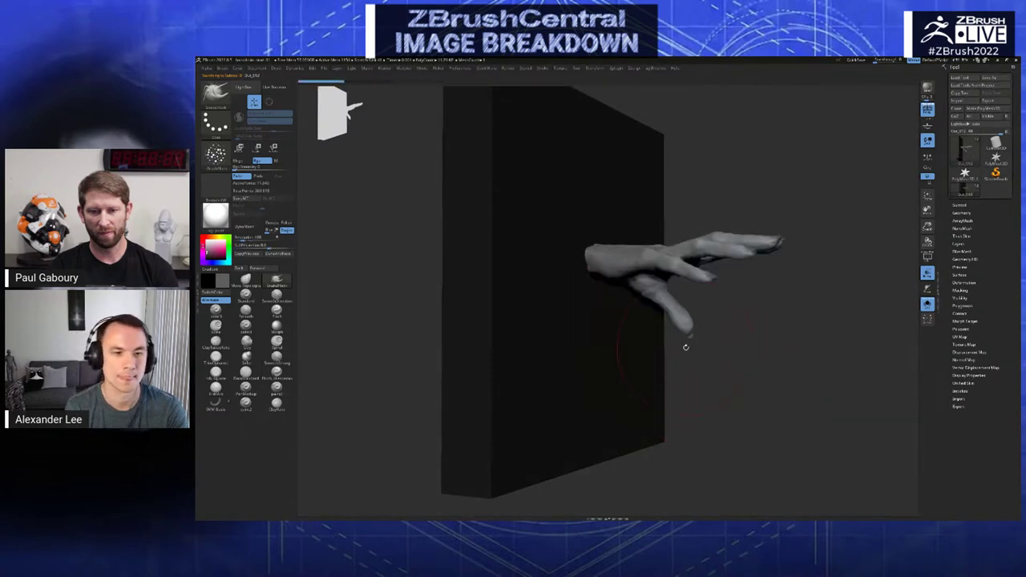
key("Down")
- Play the frames back and forth in profile to examine how the ragged finger smear reads in motion
right_click_drag(685, 345, 724, 325)
key("Up")
key("Up")
key("Down")
key("Up")
key("Up")
key("Up")
key("Up")
key("Up")
key("Up")
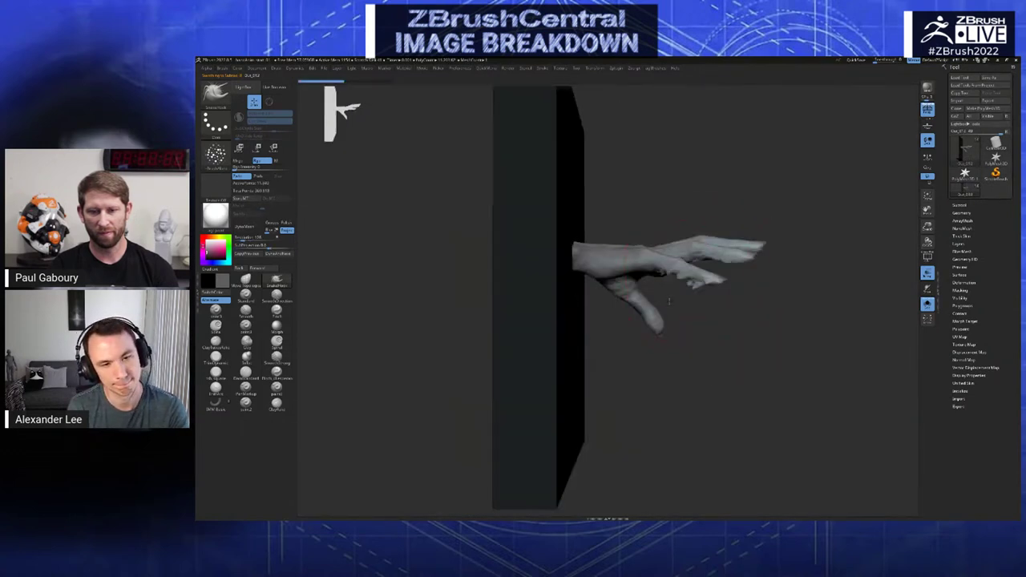
key("Down")
key("Down")
key("Down")
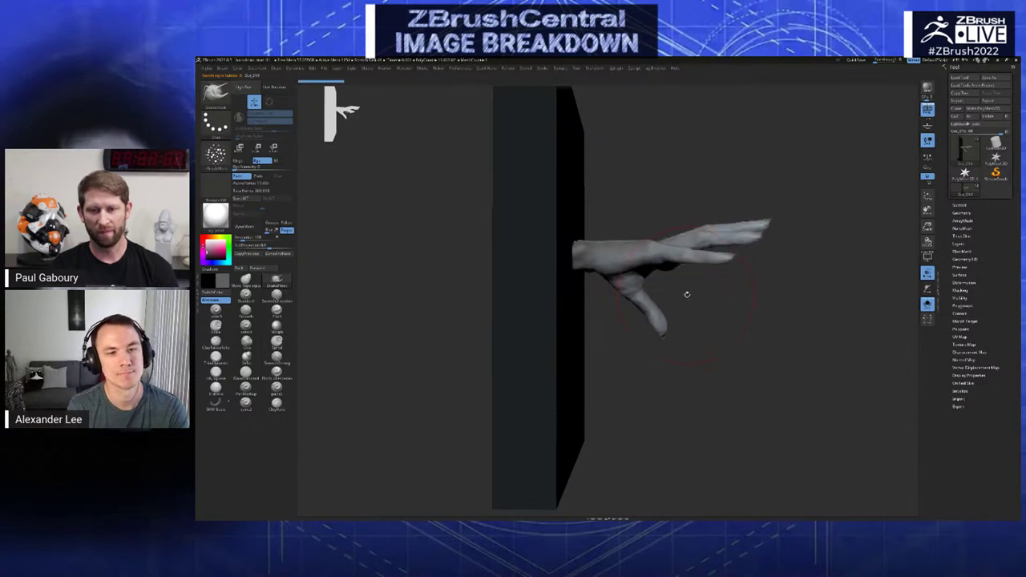
key("Up")
key("Up")
key("Up")
key("Down")
key("Down")
key("Down")
key("ctrl+shift+z")
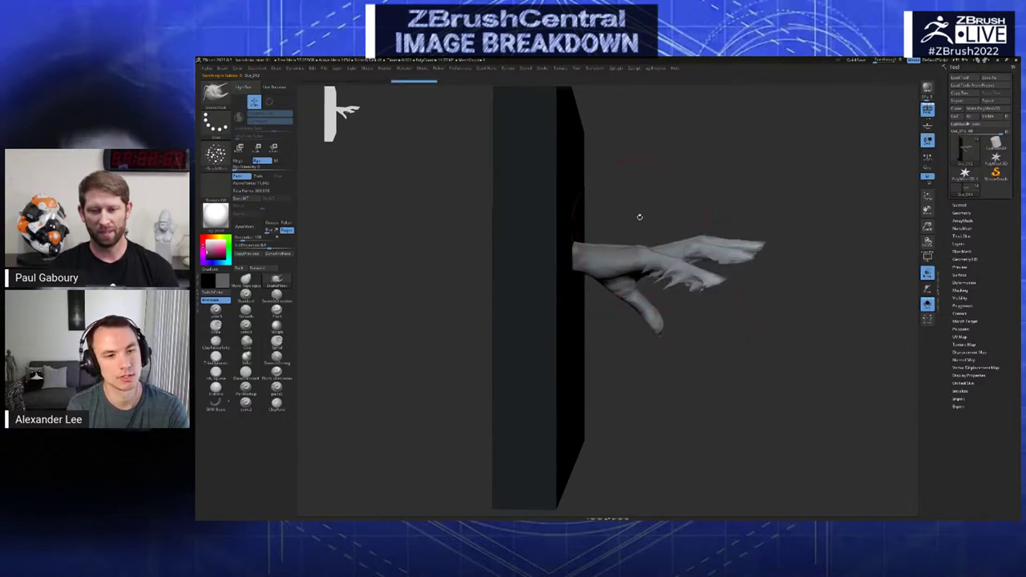
key("ctrl+z")
key("ctrl+shift+z")
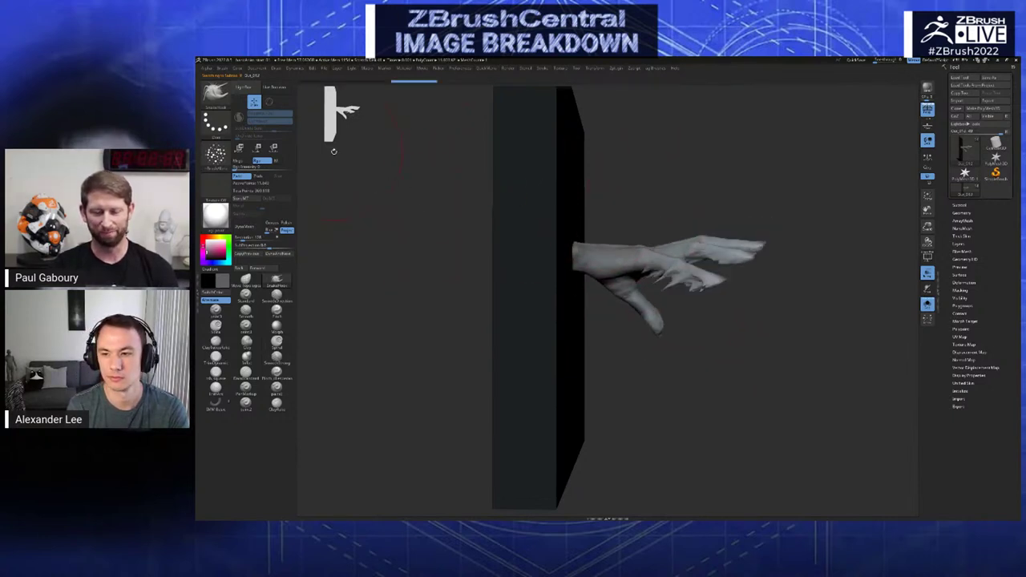
- Load the alpha with a hexagonal cell pattern into SnakeHook and smear the lower fingers toward the thumb
left_click(218, 152)
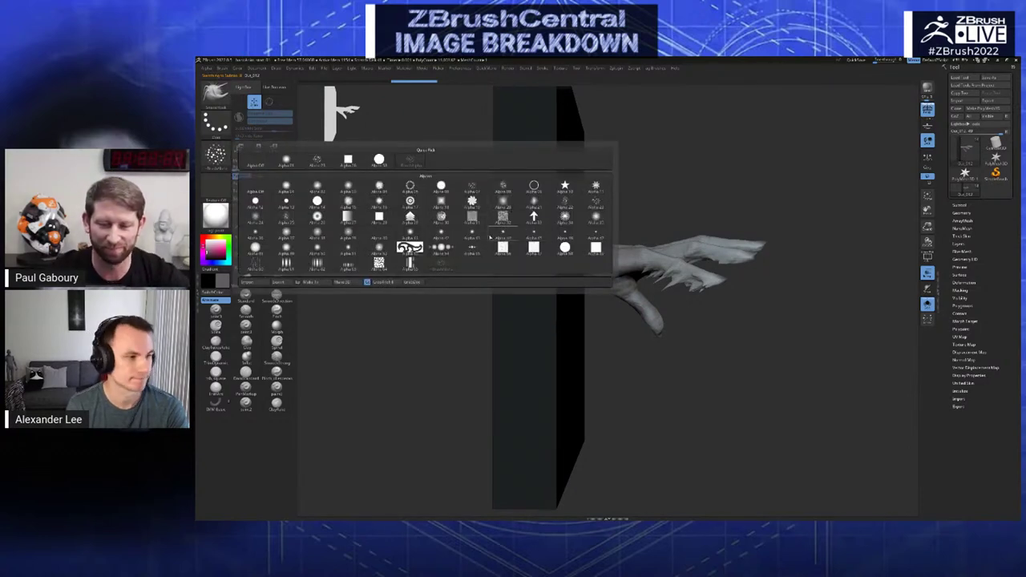
left_click(442, 216)
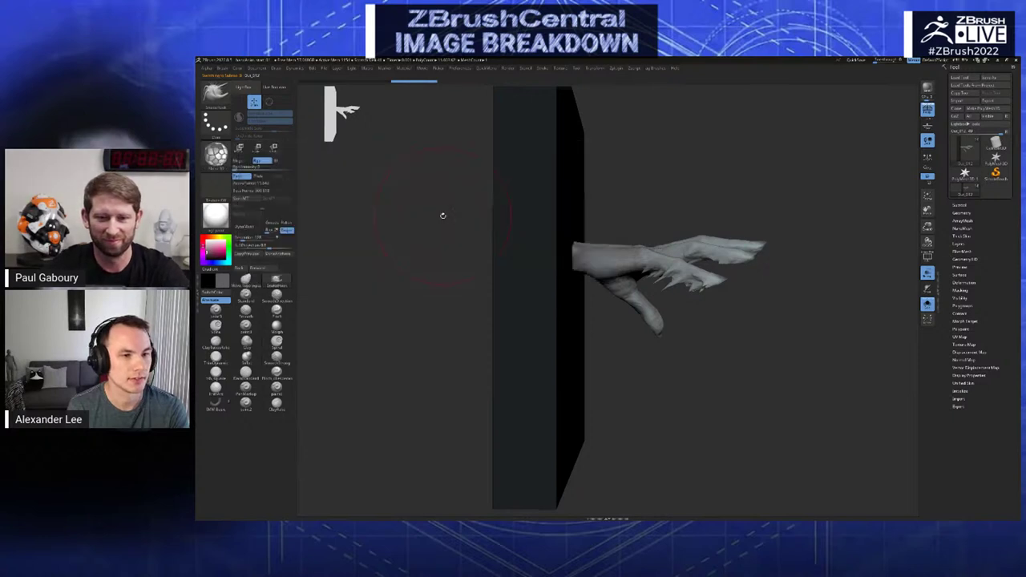
left_click_drag(681, 276, 622, 310)
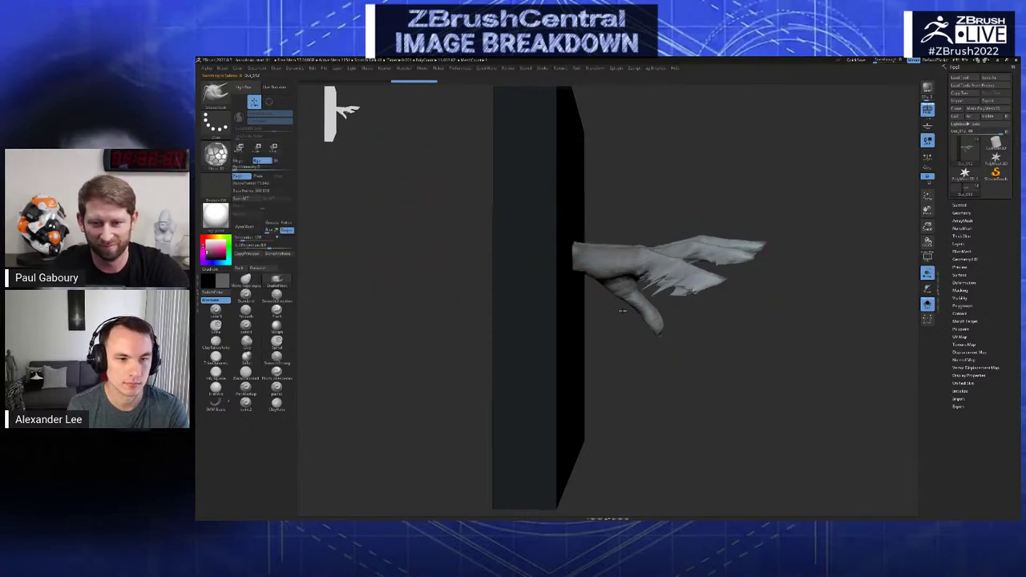
key("ctrl+z")
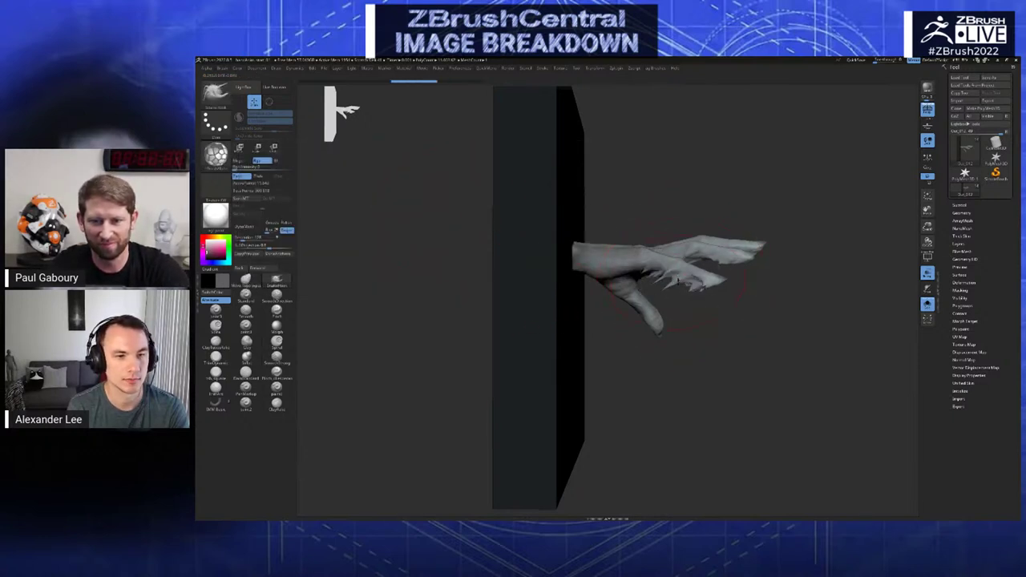
left_click_drag(702, 265, 629, 305)
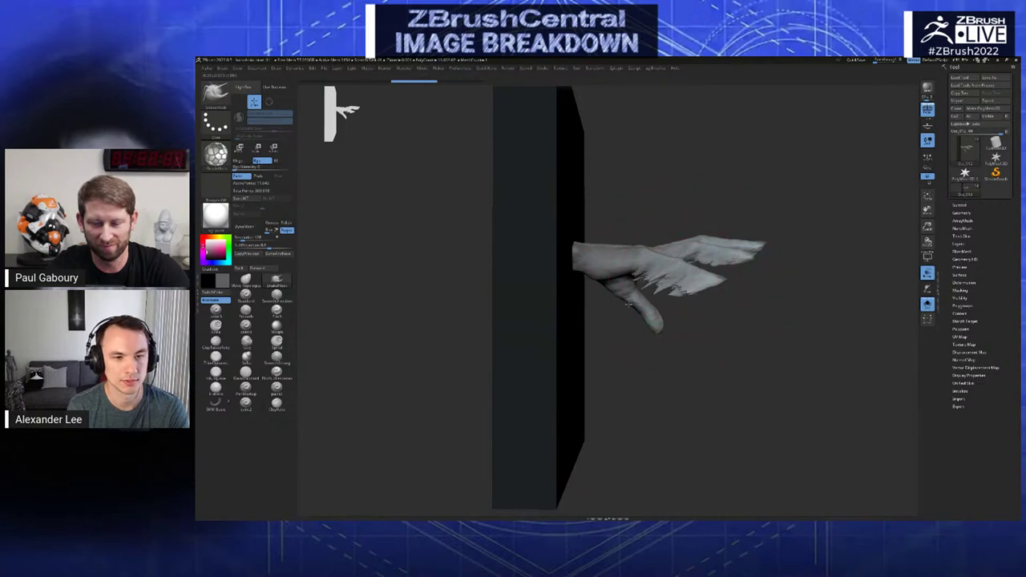
- Compare the hand with the cell-patterned smear against the clean extended hand
key("ctrl+z")
key("ctrl+shift+z")
key("ctrl+z")
key("ctrl+shift+z")
key("ctrl+z")
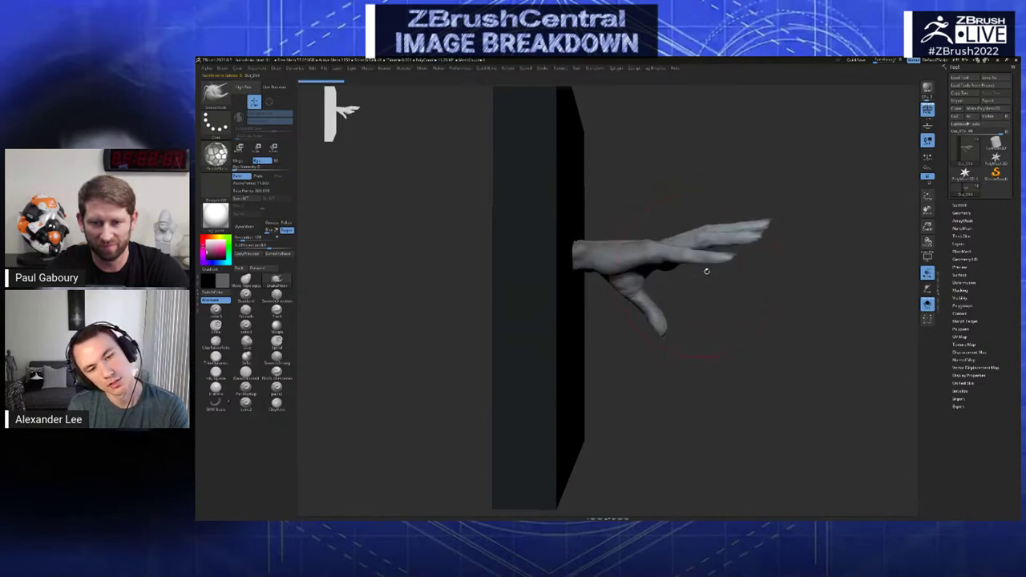
- Play through the frames and examine the smear sequence while turning toward the slab's front
left_click_drag(764, 289, 757, 279)
key("Down")
key("Up")
key("Up")
key("Down")
key("Down")
key("Down")
key("Down")
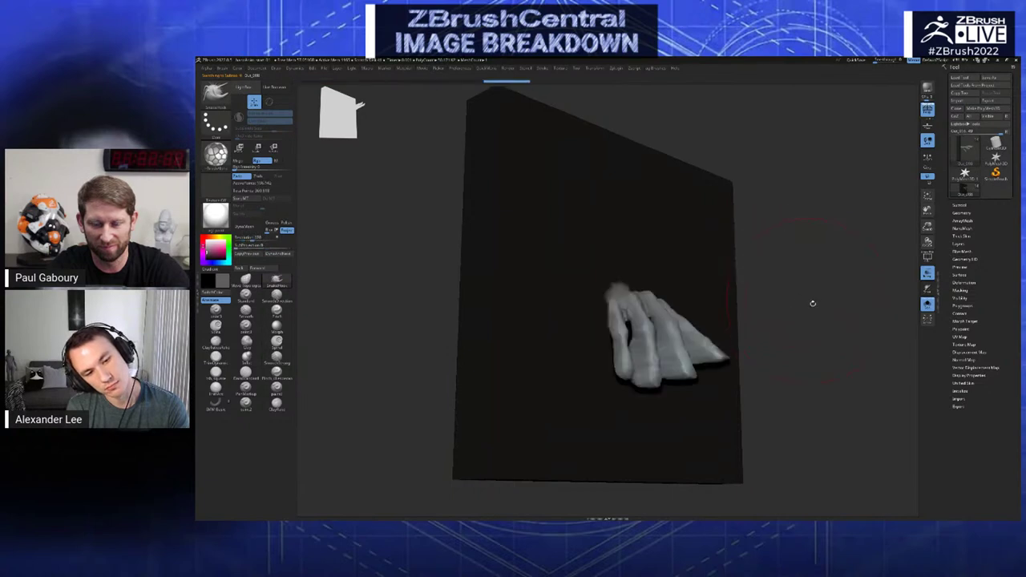
key("Up")
- Step between the web-like hand frames and examine their stretched fingers in a close profile view
mouse_move(817, 362)
left_mouse_down()
mouse_move(819, 346)
mouse_move(799, 357)
mouse_move(790, 320)
mouse_move(799, 318)
mouse_move(790, 296)
mouse_move(799, 269)
mouse_move(787, 286)
mouse_move(819, 335)
left_mouse_up()
key("Up")
key("Down")
key("Down")
key("Up")
key("Up")
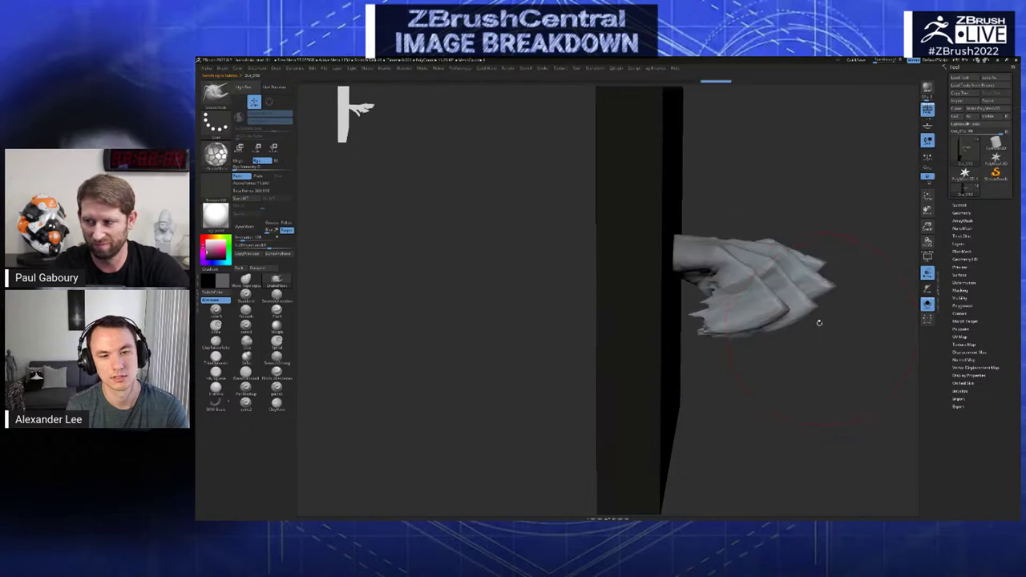
key("Down")
key("Down")
left_click_drag(812, 257, 815, 250)
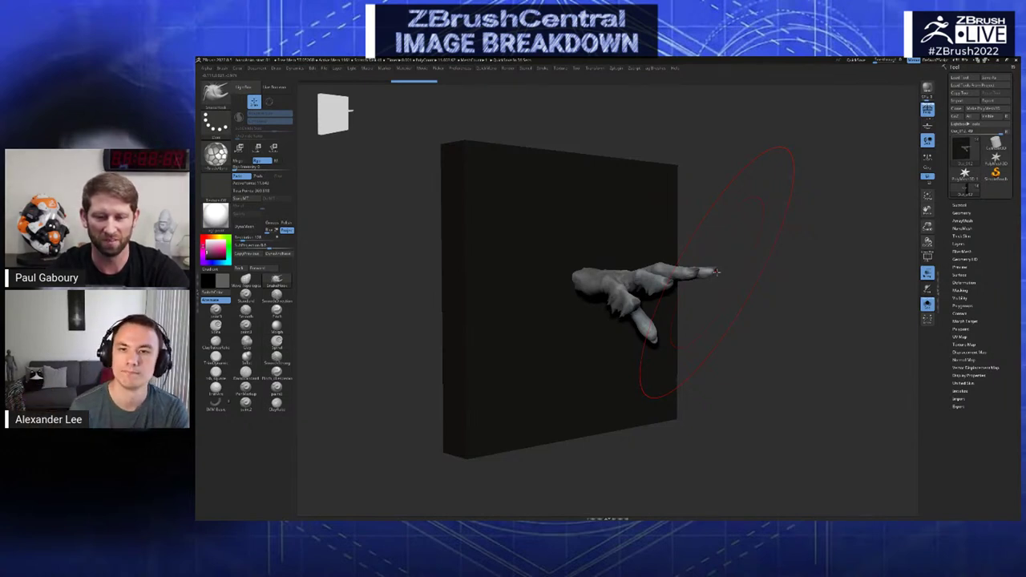
- Play the whole hand sequence forward and backward with the complete slab in view to examine the motion
left_click_drag(730, 266, 737, 280, "alt")
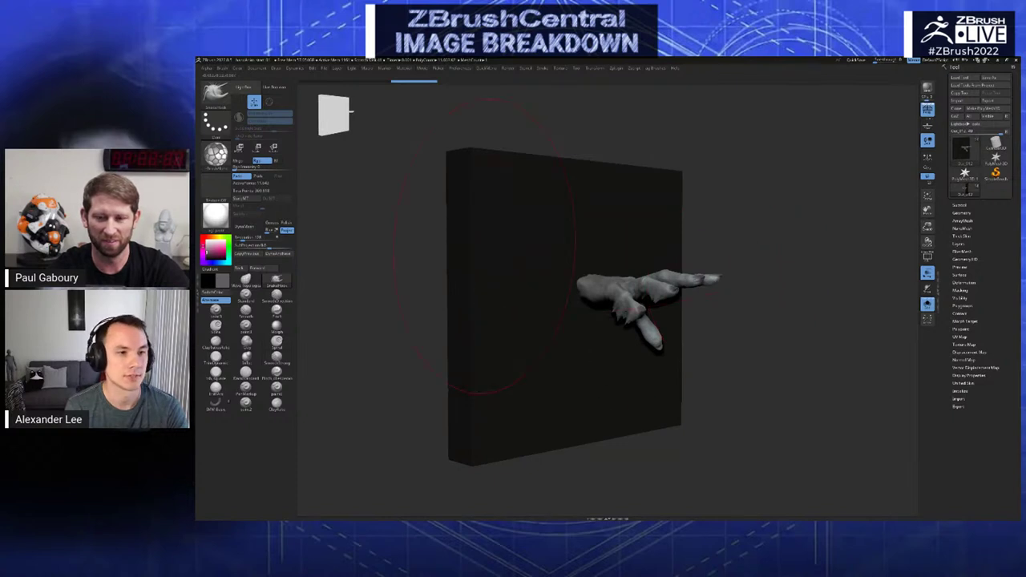
left_click_drag(741, 228, 718, 263)
key("Down")
key("Up")
key("Up")
key("Up")
key("Up")
key("Up")
key("Down")
key("Down")
key("Down")
key("Down")
key("Down")
key("Up")
key("Up")
key("Up")
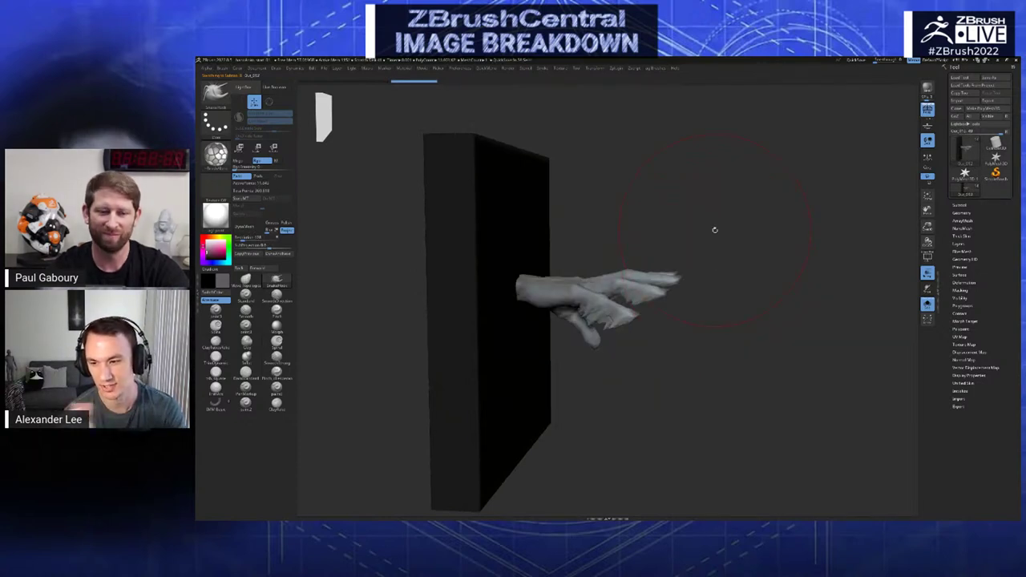
- Step from the smeared hand through the web-like frames and examine how their silhouettes follow each other
key("Down")
key("Down")
key("Up")
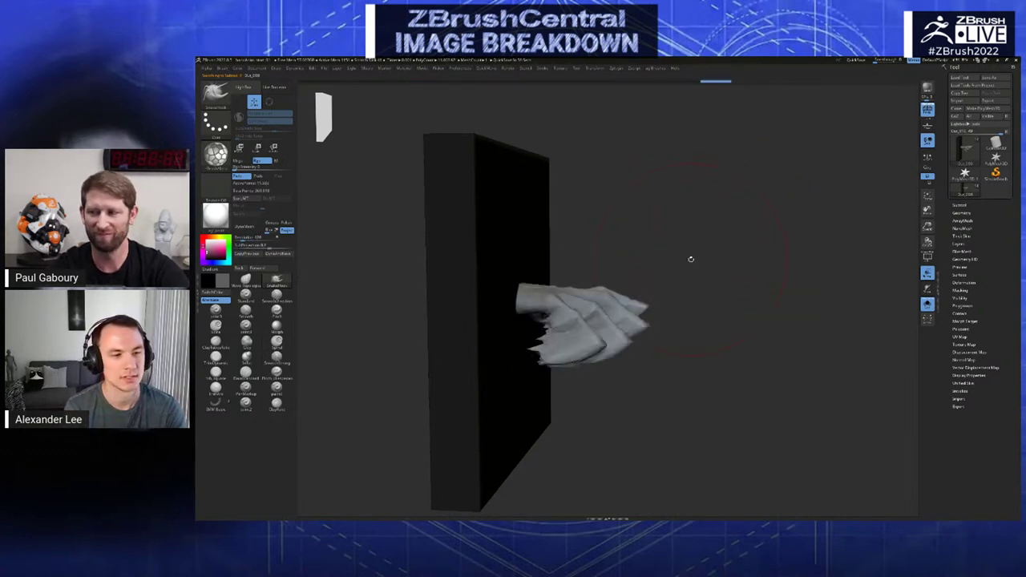
key("Up")
key("Down")
key("Up")
key("Up")
key("Down")
key("Down")
right_click_drag(630, 294, 645, 308)
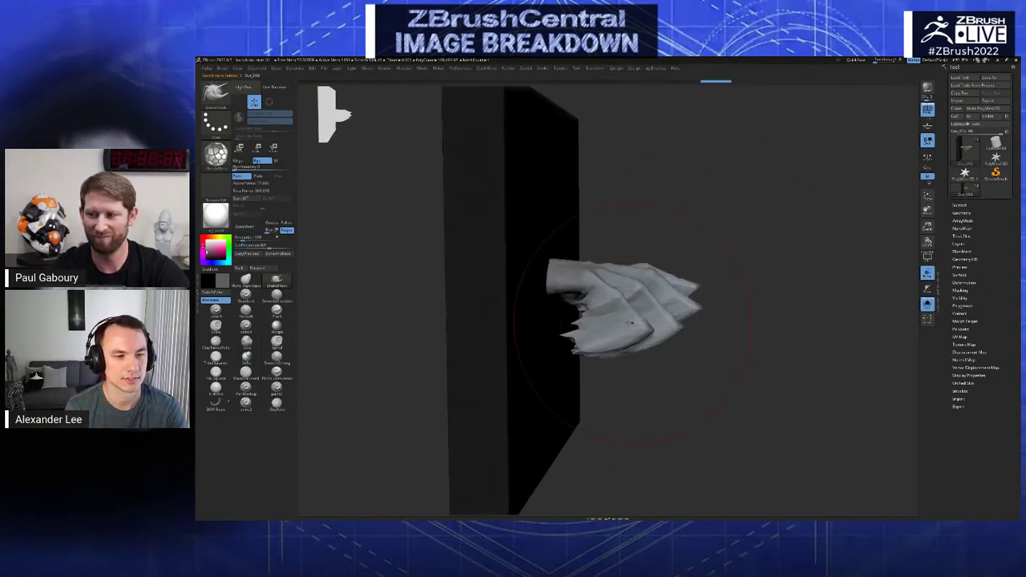
key("Down")
key("Down")
key("Down")
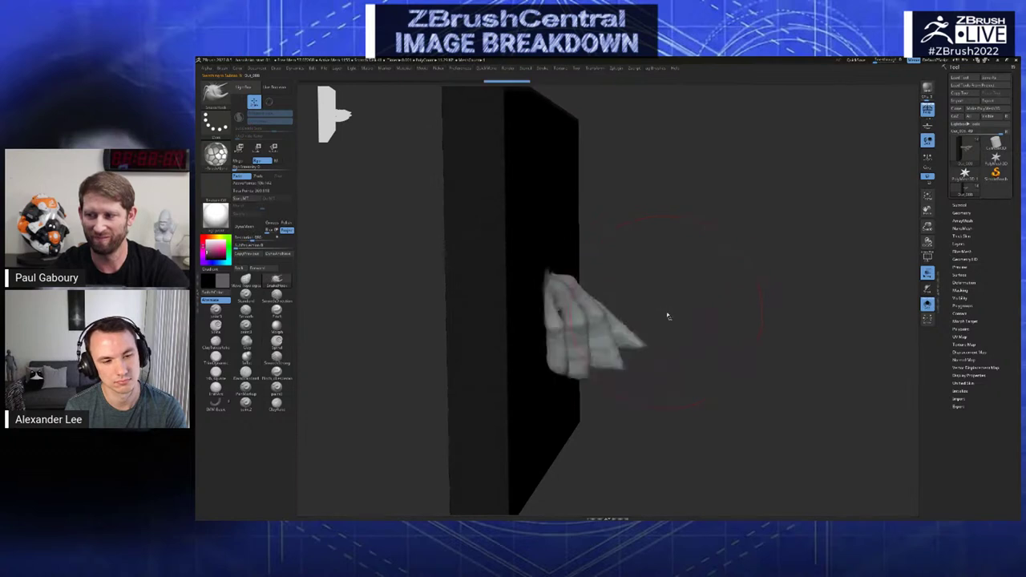
- Step back to the frames where the fist starts to emerge from the slab and switch to a paint brush
key("Up")
key("Up")
mouse_move(704, 348)
right_mouse_down()
mouse_move(646, 323)
mouse_move(632, 336)
right_mouse_up()
key("Up")
key("Up")
key("space")
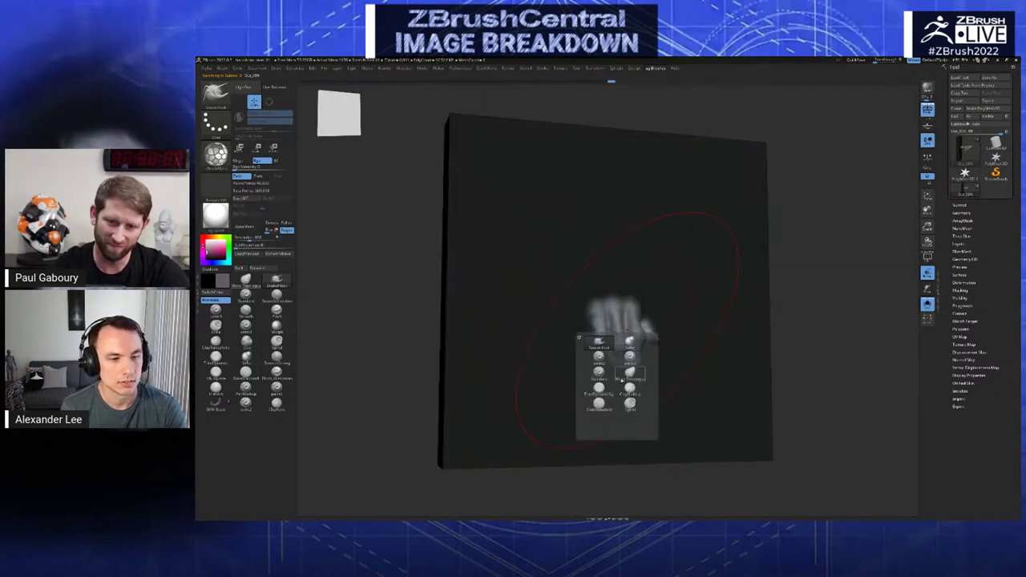
left_click(630, 389)
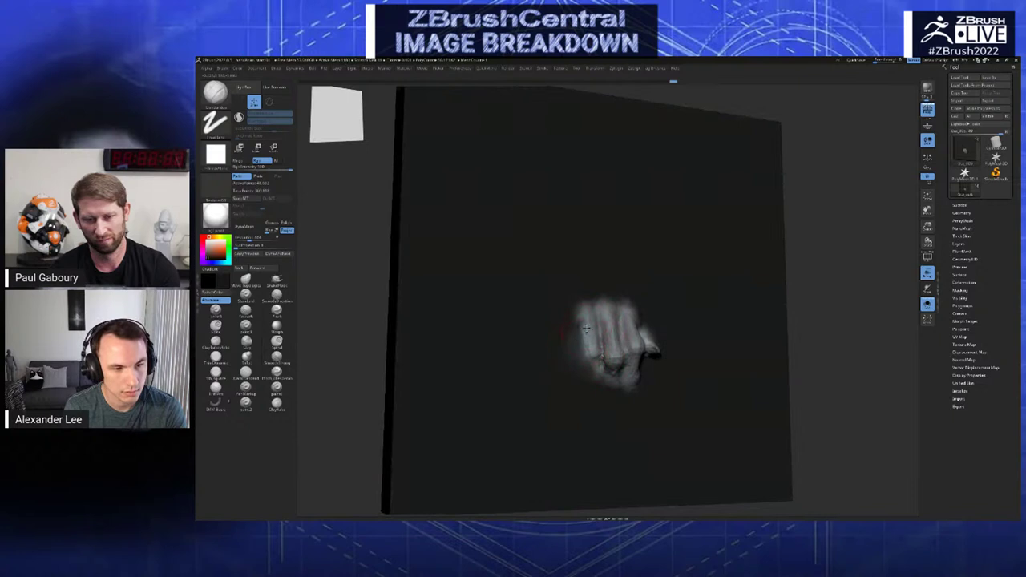
key("space")
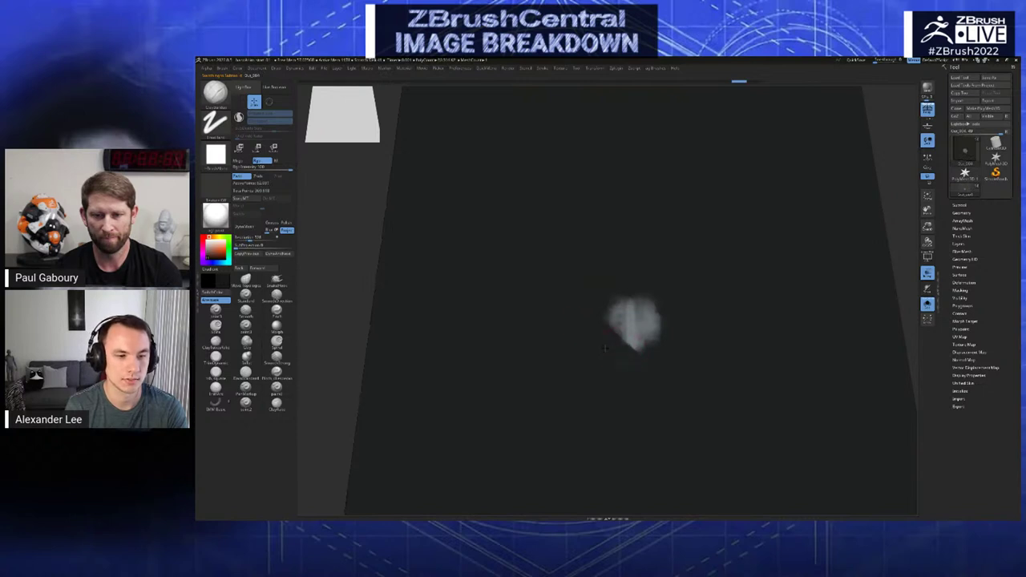
- Paint the first dark strokes on the slab directly beneath the emerging fist
mouse_move(639, 347)
right_mouse_down()
mouse_move(634, 355)
mouse_move(660, 346)
mouse_move(634, 352)
right_mouse_up()
left_click(652, 330, "alt")
left_click(649, 329, "alt")
left_click(648, 329, "alt")
left_click(634, 353, "alt")
left_click(634, 353, "alt")
left_click_drag(634, 353, 672, 343)
mouse_move(611, 354)
left_mouse_down()
mouse_move(671, 367)
mouse_move(688, 348)
mouse_move(654, 358)
mouse_move(668, 351)
mouse_move(686, 389)
mouse_move(668, 368)
mouse_move(690, 369)
mouse_move(651, 397)
left_mouse_up()
- Sample tones from the surface and build up the dark smear below the fist with overlapping diagonal strokes
key("c")
key("c")
left_click_drag(660, 353, 600, 393)
left_click_drag(628, 388, 654, 396)
right_click_drag(655, 385, 642, 382)
mouse_move(651, 354)
left_mouse_down()
mouse_move(603, 396)
mouse_move(633, 370)
left_mouse_up()
key("c")
left_click_drag(662, 365, 624, 404)
left_click_drag(670, 389, 631, 412)
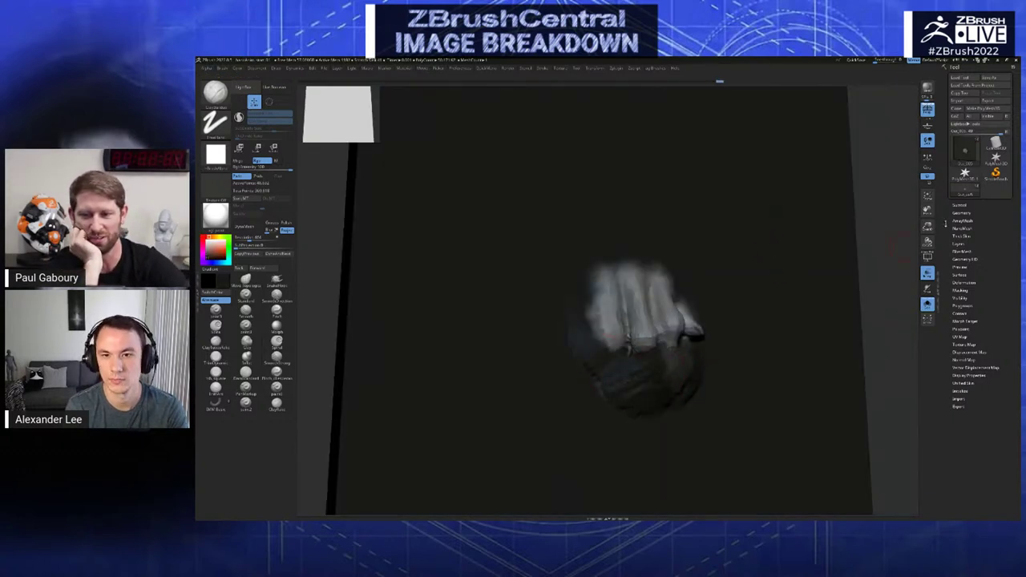
- Open the Subtool list and step between the fist and extended-finger frames to compare where the smear belongs
left_click(960, 205)
key("Up")
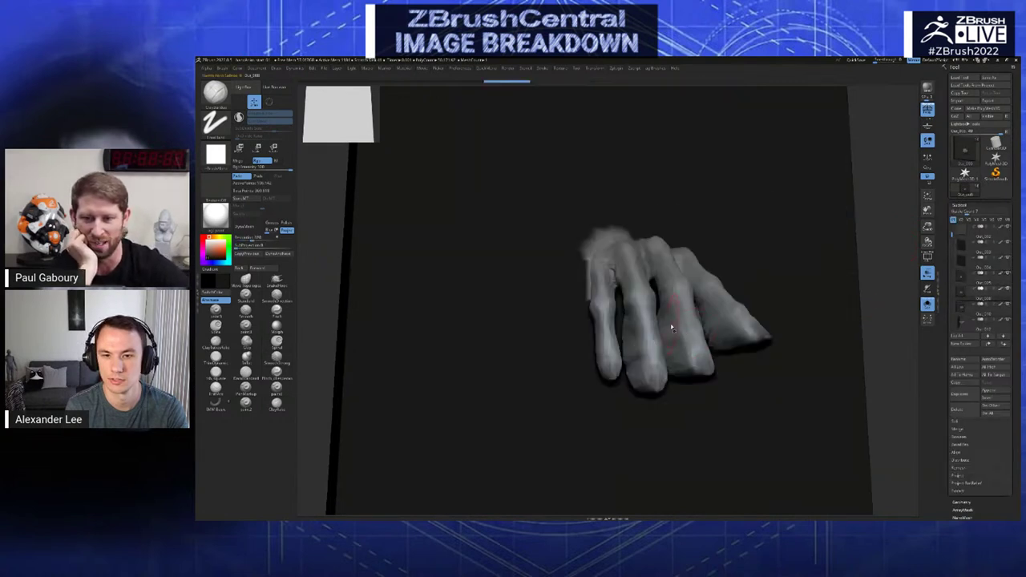
key("Down")
key("Up")
key("Up")
key("Up")
- Sample tones from the surface and paint faint dark curved strokes on the slab below the extended fingers
mouse_move(667, 372)
right_mouse_down()
mouse_move(676, 343)
mouse_move(680, 363)
mouse_move(688, 359)
right_mouse_up()
left_click_drag(684, 303, 659, 340)
key("c")
key("c")
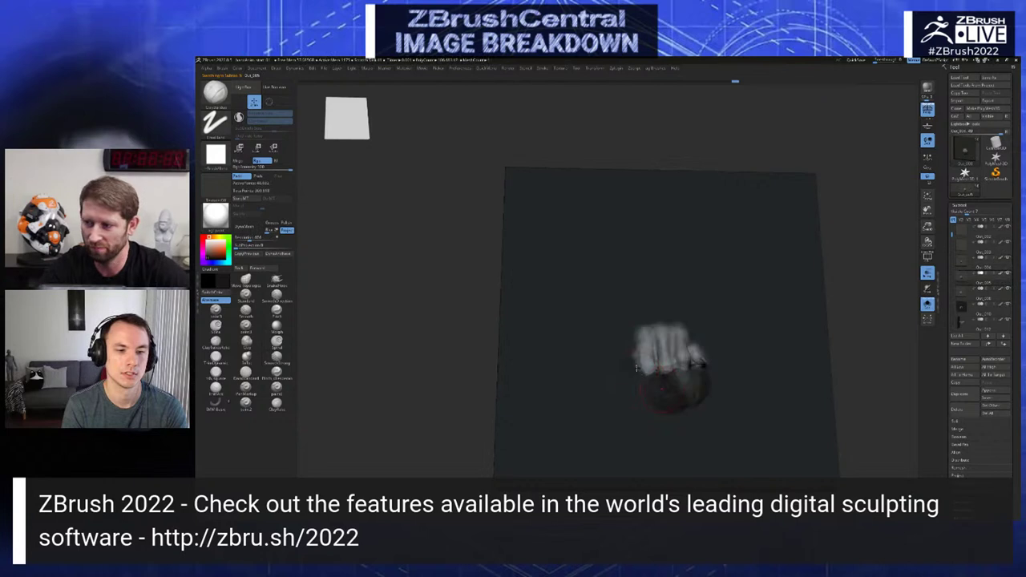
right_click_drag(629, 399, 691, 374)
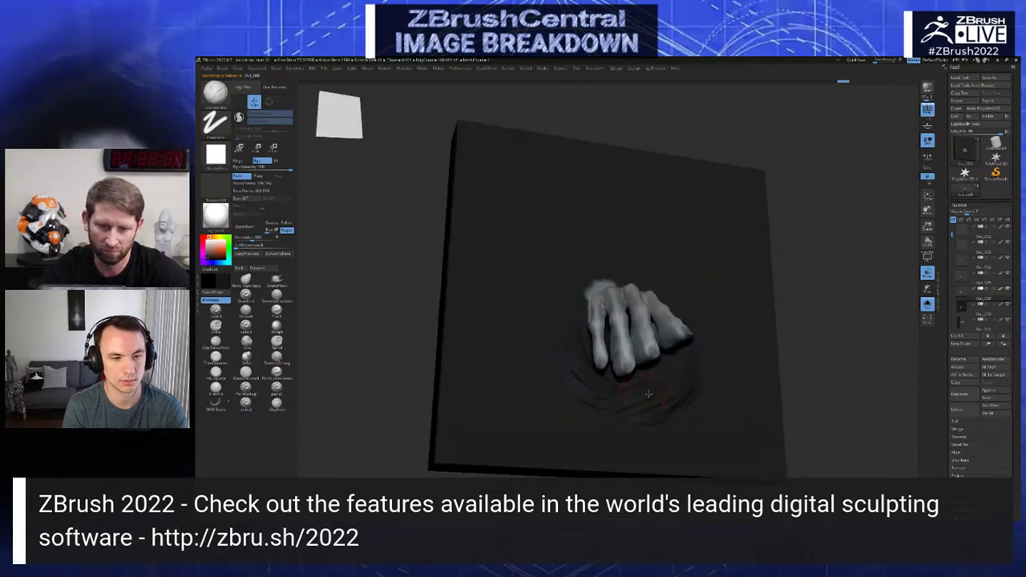
- Try a light grey curved stroke on the slab beside the outer finger of the extended hand
key("c")
key("c")
right_click_drag(597, 289, 572, 308)
left_click_drag(575, 316, 596, 395)
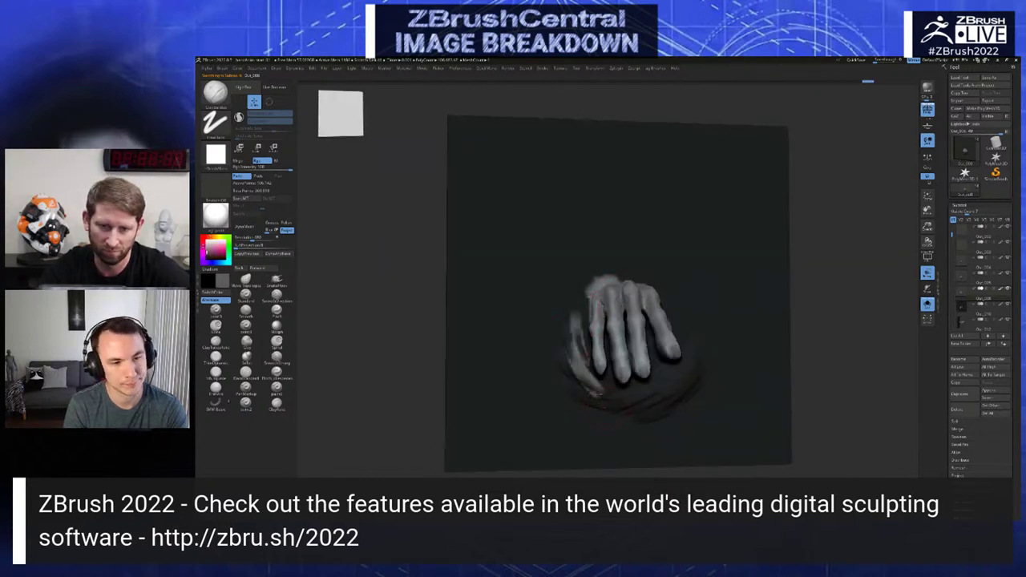
key("ctrl+z")
- Paint and soften a curved grey smear beside the outer finger, and extend it beneath the fingertips
key("c")
mouse_move(573, 317)
left_mouse_down()
mouse_move(577, 356)
mouse_move(601, 388)
left_mouse_up()
right_click_drag(613, 365, 611, 314)
left_click(587, 348, "alt")
left_click(585, 349, "alt")
left_click_drag(583, 341, 592, 377, "shift")
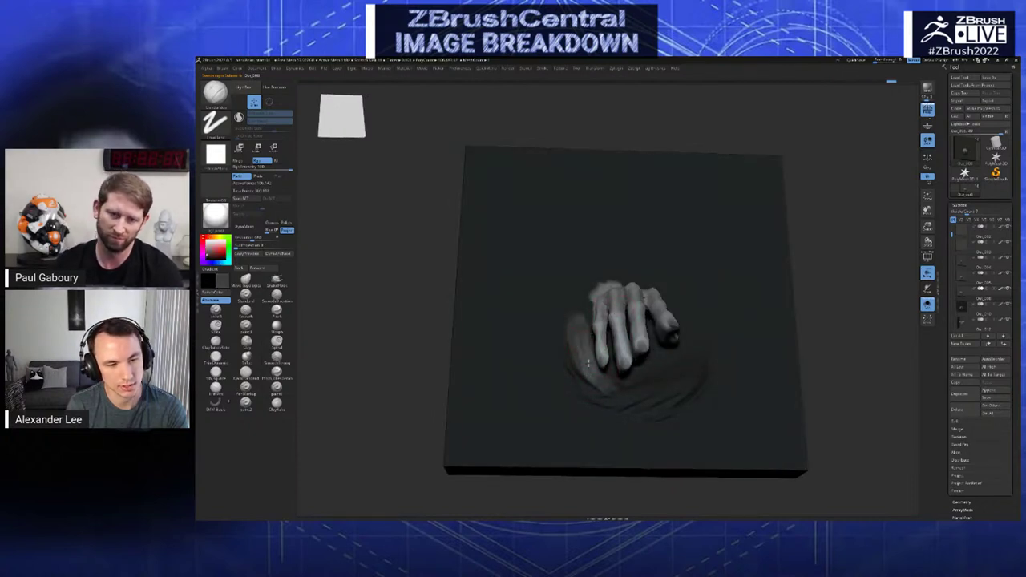
mouse_move(612, 392)
left_mouse_down()
mouse_move(568, 353)
mouse_move(619, 413)
mouse_move(638, 415)
left_mouse_up()
key("c")
mouse_move(565, 364)
left_mouse_down()
mouse_move(615, 419)
mouse_move(656, 367)
mouse_move(680, 366)
mouse_move(650, 391)
left_mouse_up()
- Check the neighbouring frames, sample a tone from the surface, and carry the smear around to the opposite side of the fingers
key("Up")
key("Down")
key("Down")
key("c")
key("c")
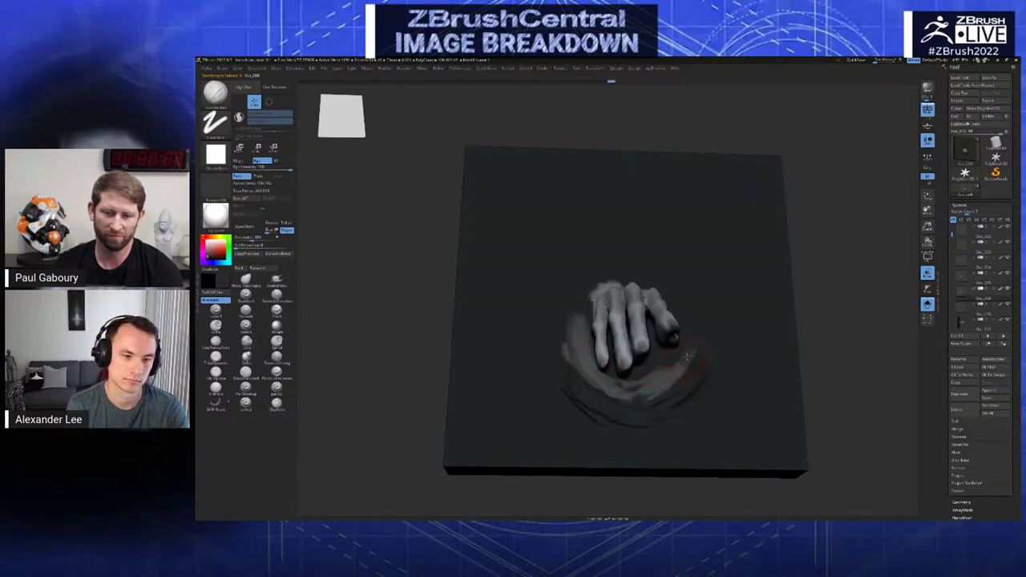
left_click_drag(688, 353, 674, 373)
mouse_move(627, 397)
left_mouse_down()
mouse_move(565, 343)
mouse_move(595, 375)
left_mouse_up()
- Step back and forth between the fist and extended-finger frames to examine how the painted smears follow each other
key("Down")
key("Up")
key("Up")
key("Up")
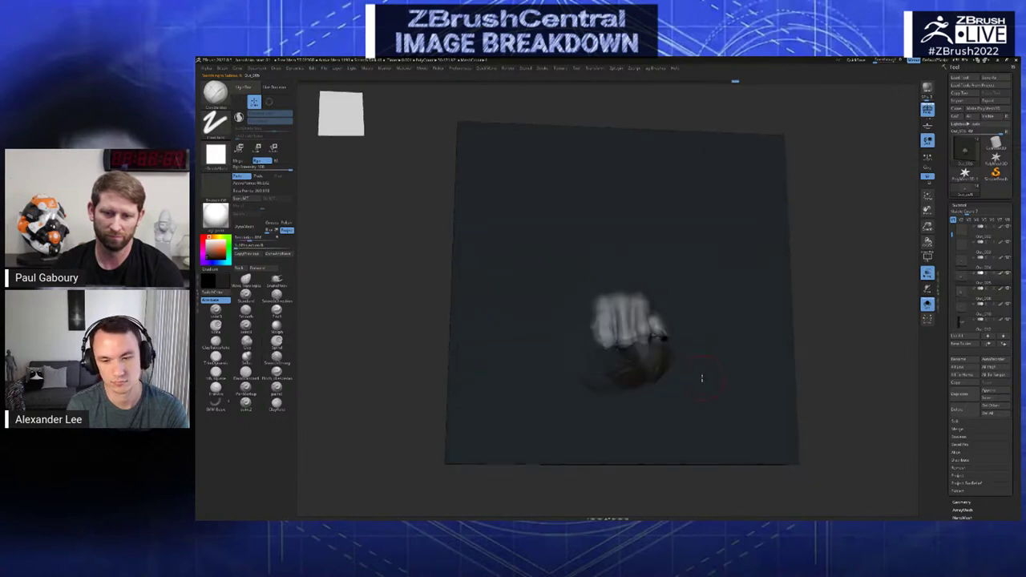
key("super")
key("super")
key("Up")
key("Up")
key("Down")
key("Down")
key("Down")
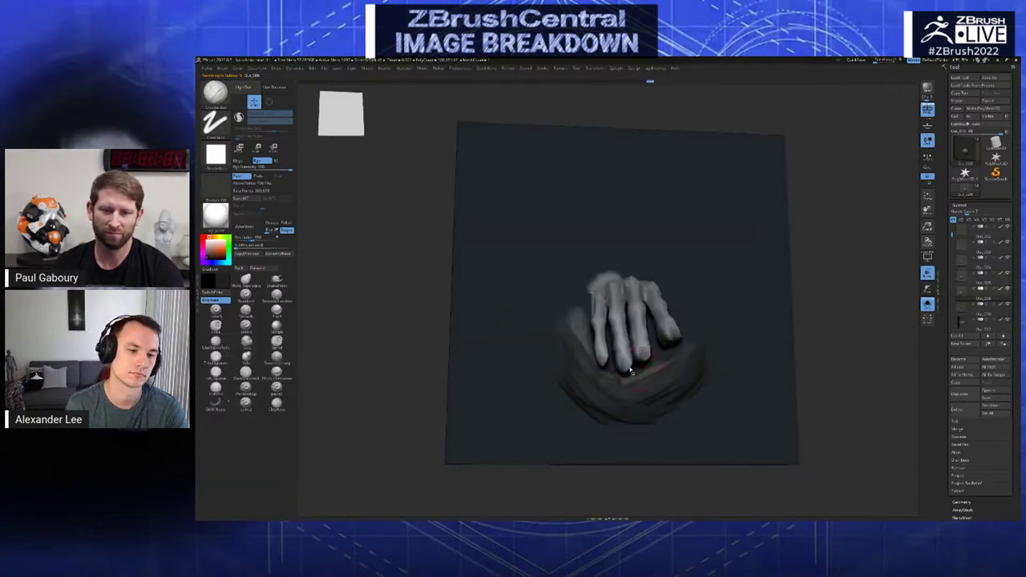
key("Up")
key("Up")
key("Down")
- Undo and redo the latest paint strokes beneath the extended fingers to compare the smear's versions
key("ctrl+shift+z")
key("ctrl+z")
key("ctrl+shift+z")
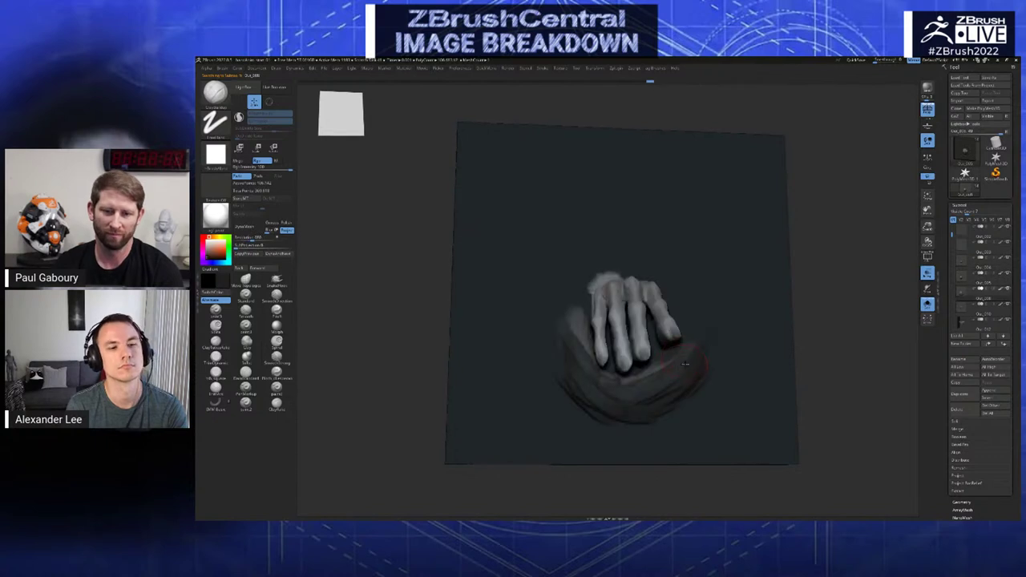
key("ctrl+z")
key("ctrl+z")
key("ctrl+z")
key("ctrl+z")
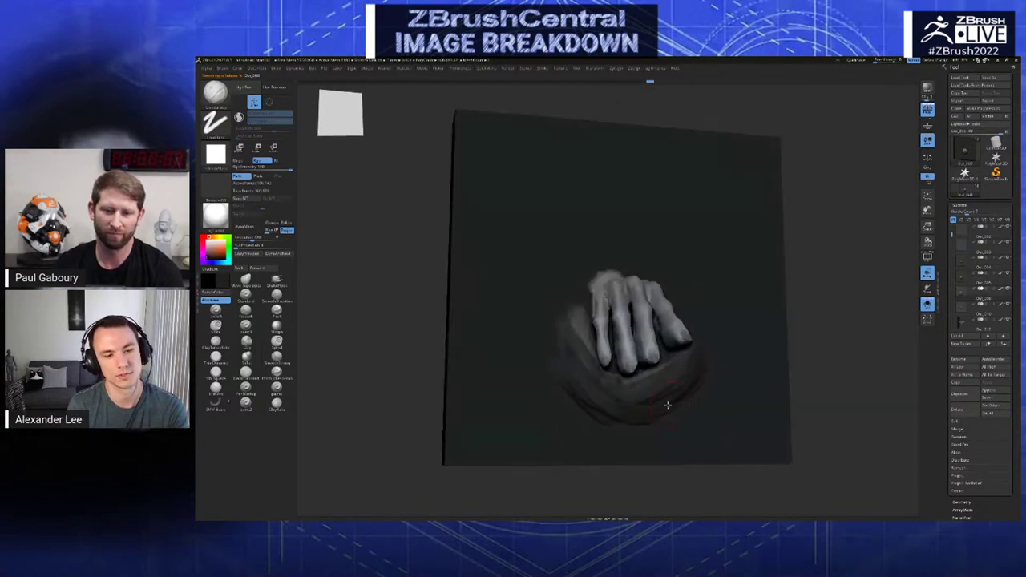
- Flip through the early frames from changing front angles and examine the painted smear's motion against the hand
right_click_drag(674, 374, 681, 391)
key("Up")
key("Down")
key("Down")
key("Up")
key("Up")
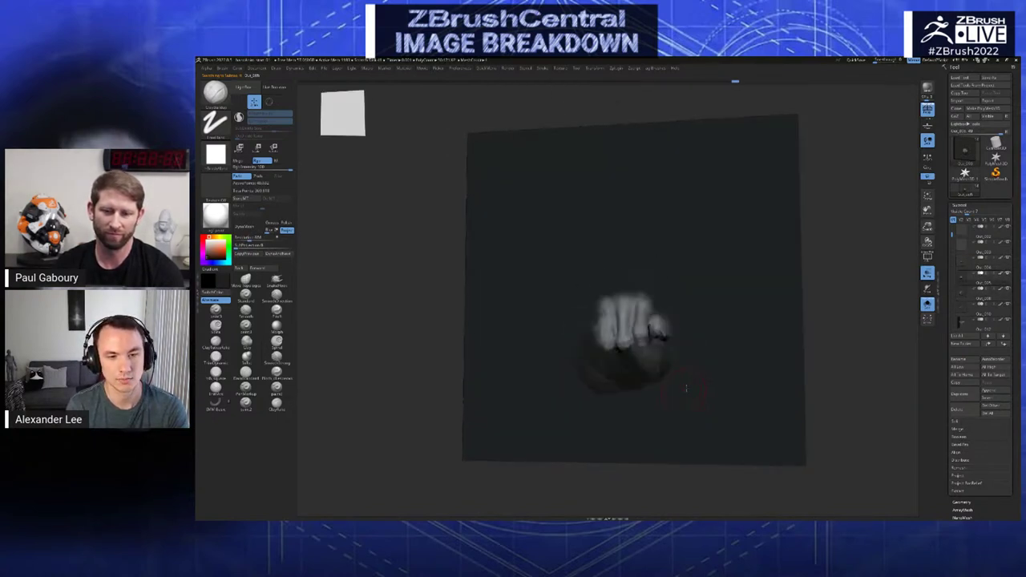
key("Down")
right_click_drag(679, 390, 682, 370)
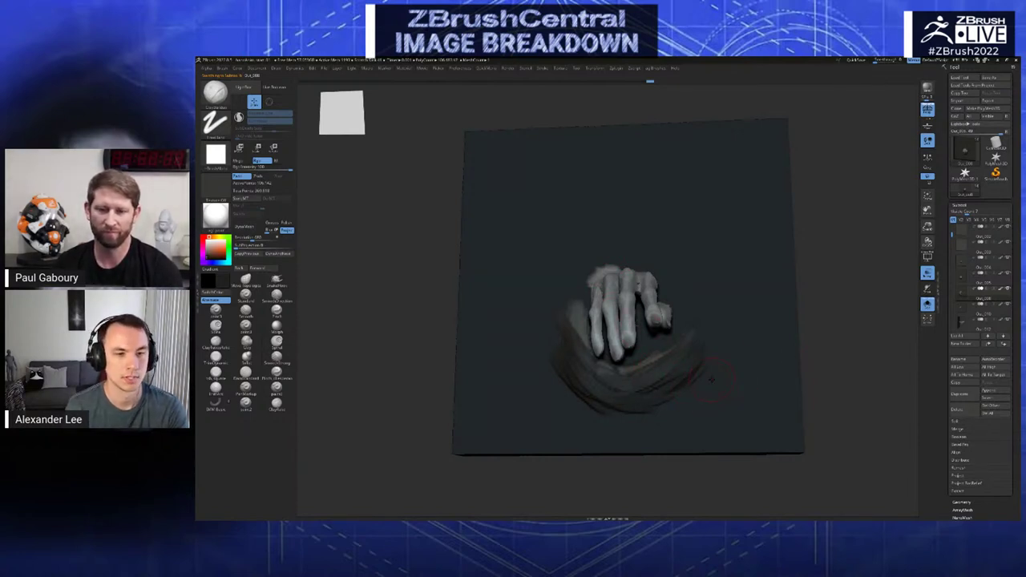
right_click_drag(647, 338, 654, 402)
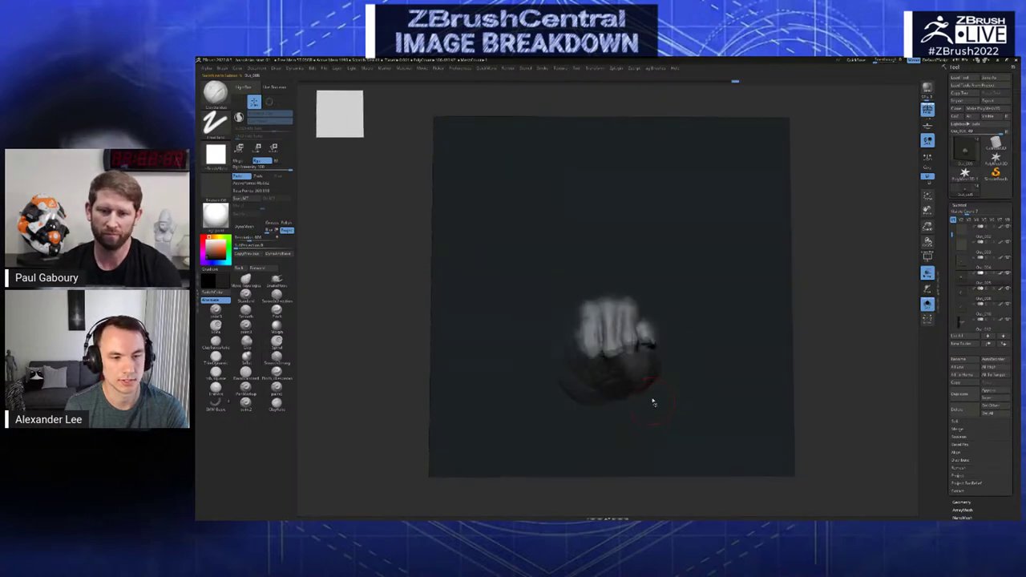
key("Down")
key("Down")
key("Up")
key("Up")
key("Down")
- Examine the open and web-like hand frames in profile, and return to the extended-finger frame in front view
mouse_move(662, 366)
right_mouse_down()
mouse_move(694, 352)
mouse_move(703, 279)
right_mouse_up()
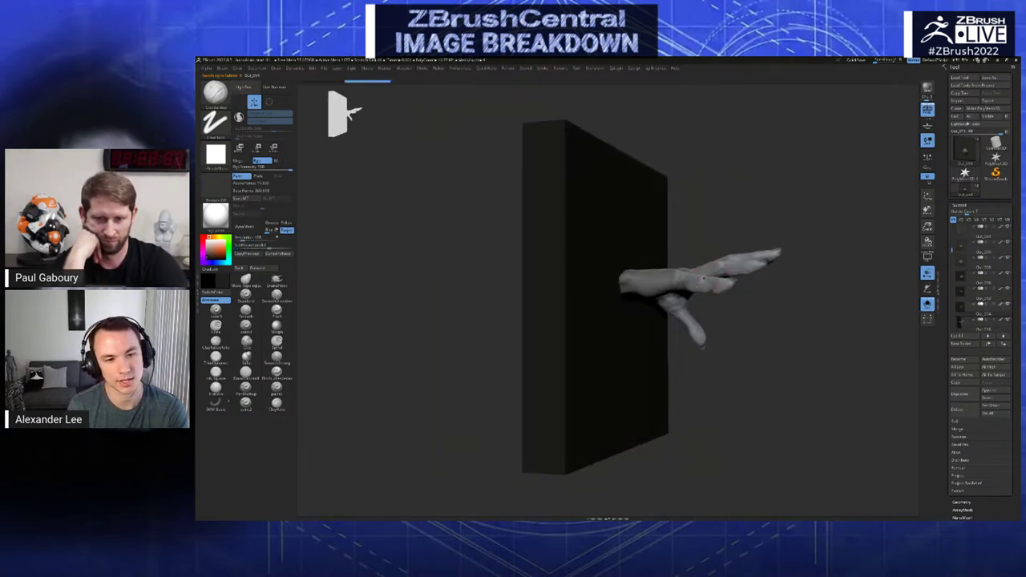
key("Up")
key("Up")
key("Down")
mouse_move(692, 300)
left_mouse_down()
mouse_move(706, 304)
mouse_move(700, 312)
left_mouse_up()
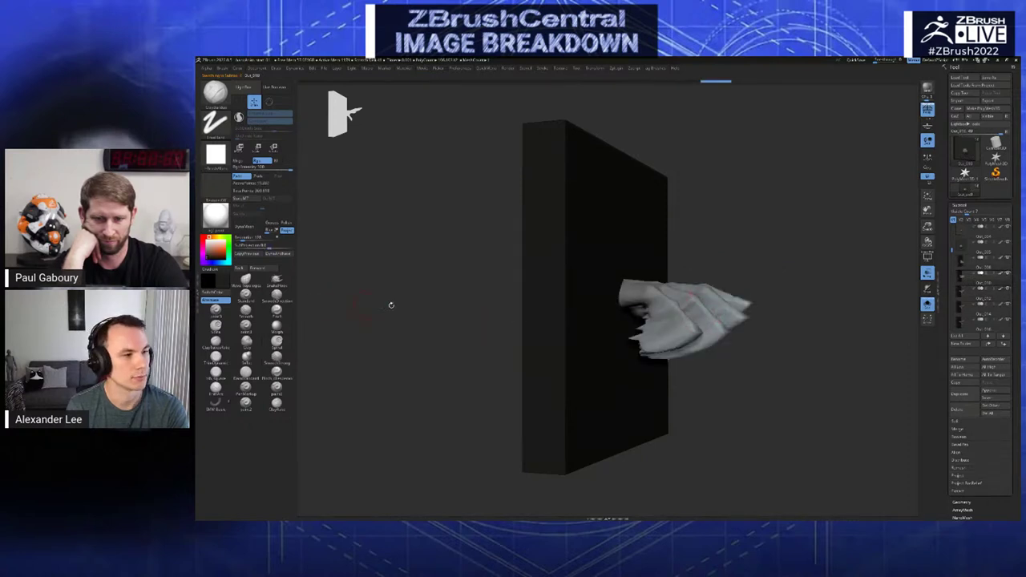
key("Up")
right_click_drag(648, 350, 629, 369)
key("Up")
key("Up")
left_click_drag(633, 371, 638, 372)
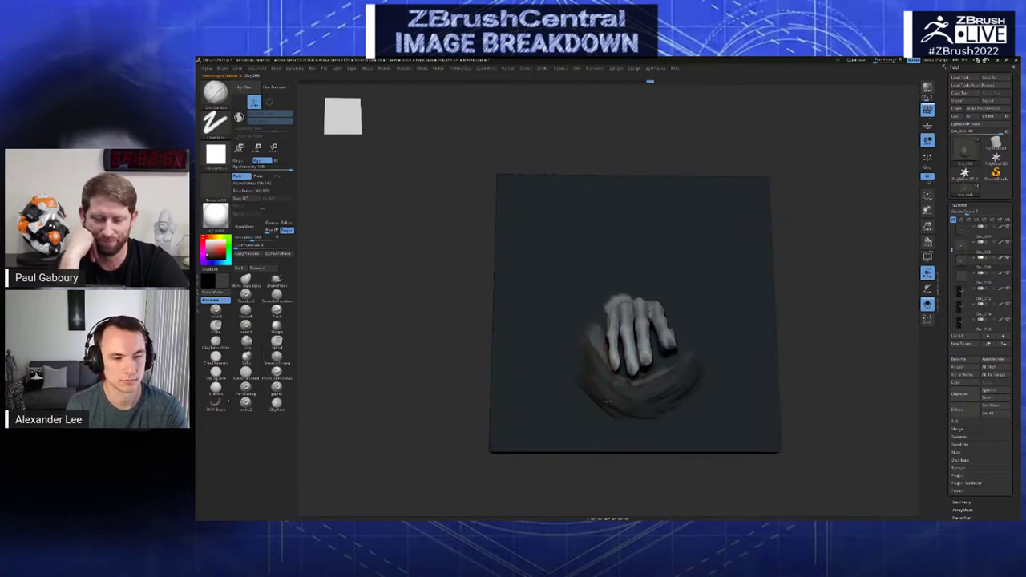
key("Up")
key("Down")
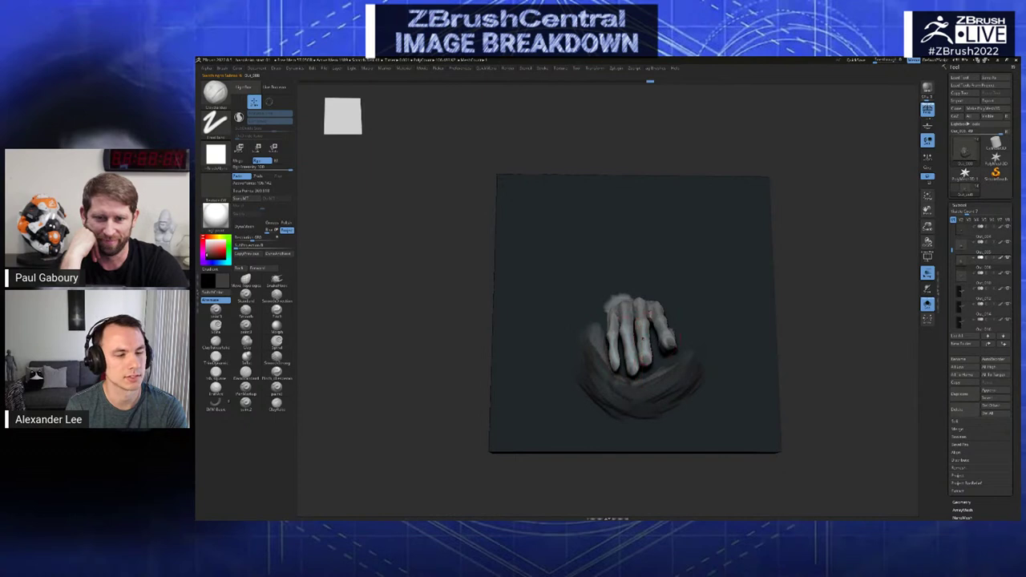
- Mark an early undo-history state of the extended-finger frame as the recall source and return to the fully painted state
right_click_drag(642, 339, 666, 369, "ctrl")
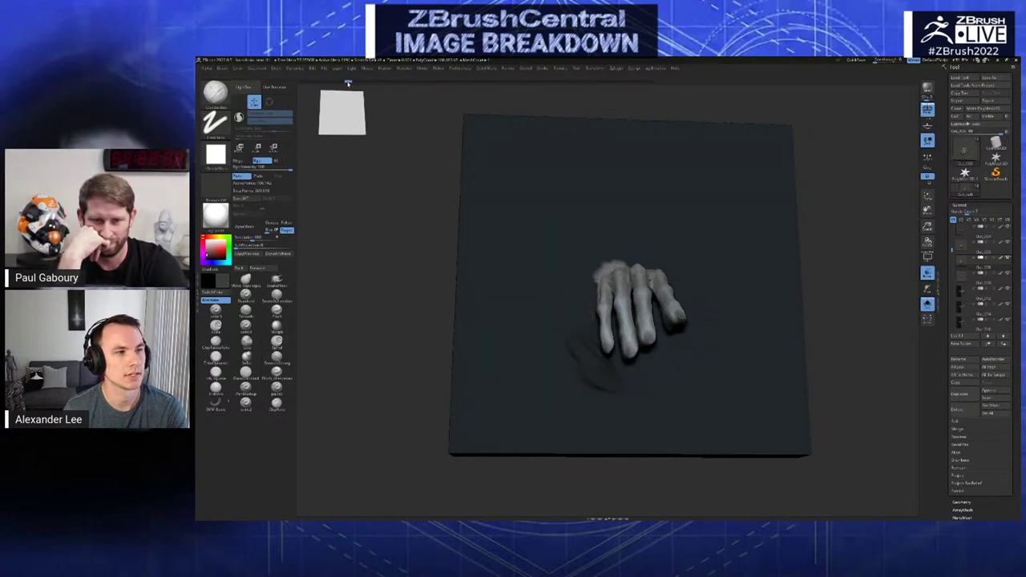
left_click(347, 84)
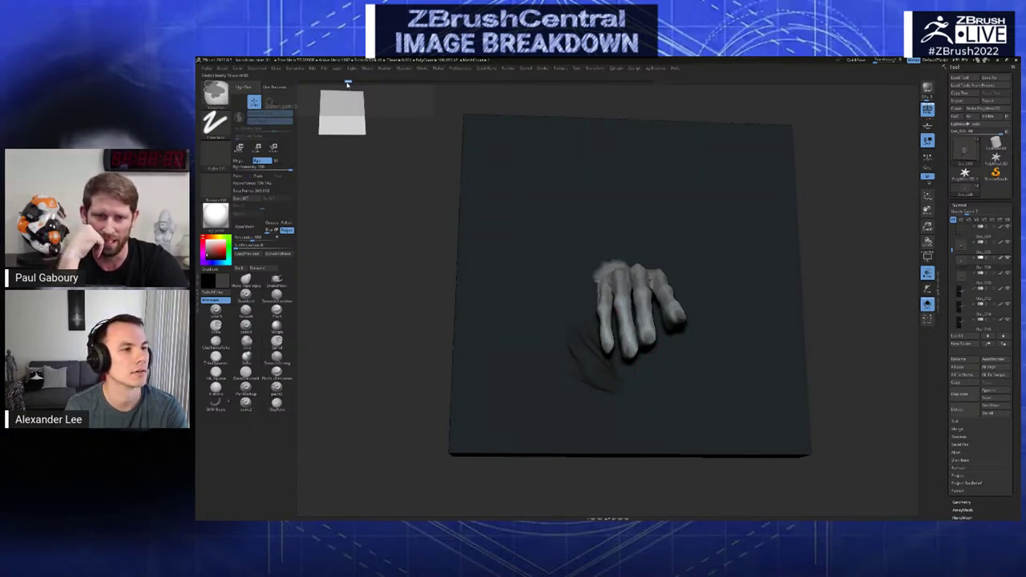
left_click(652, 82)
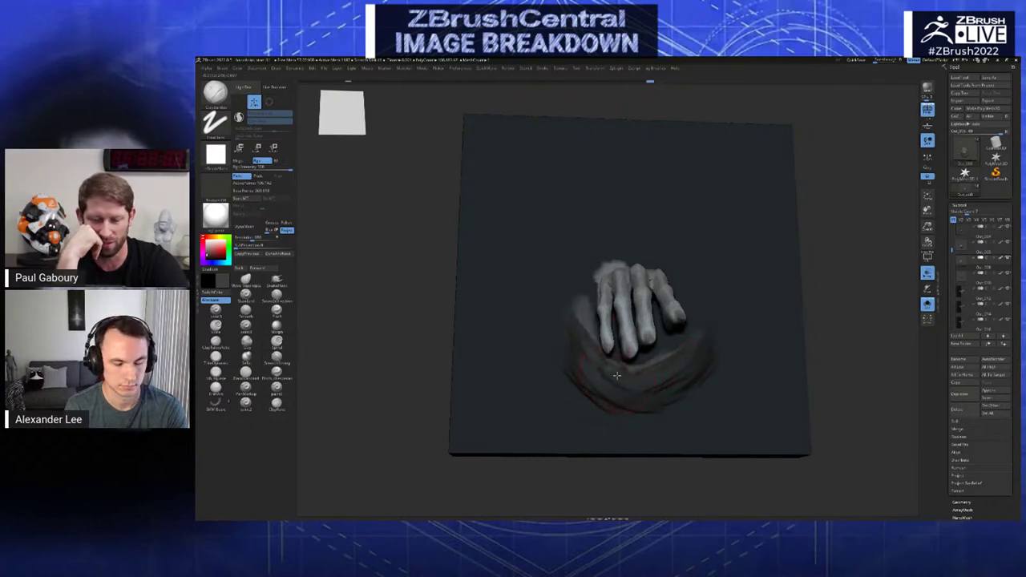
- Select the HistoryRecall brush for restoring parts of the marked earlier state
key("space")
key("b")
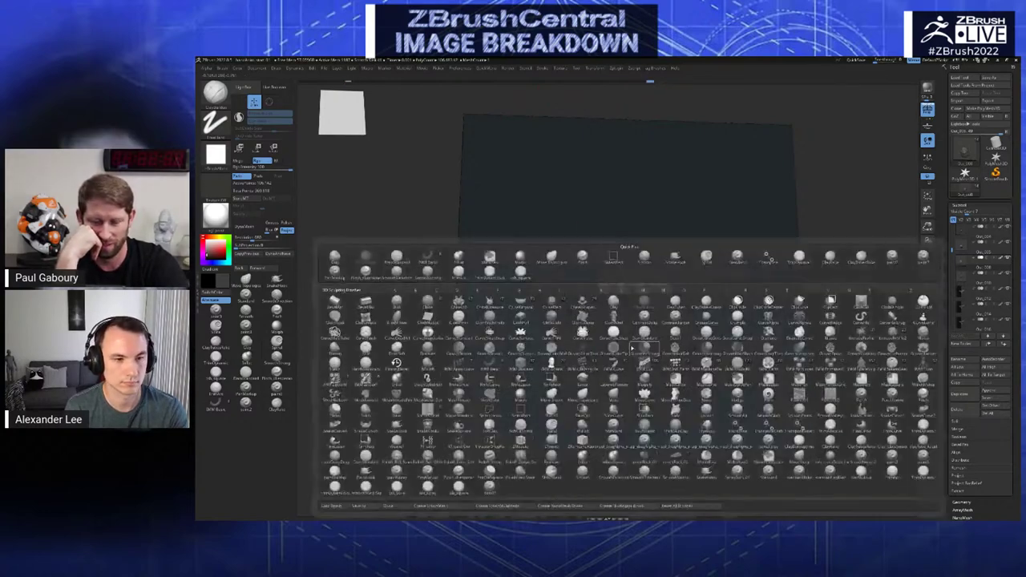
key("h")
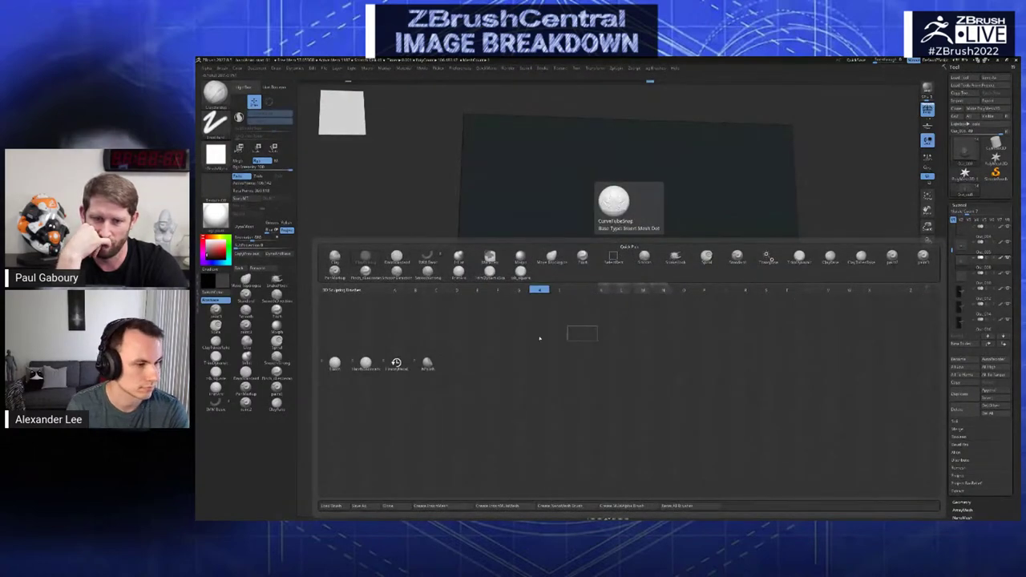
left_click(396, 363)
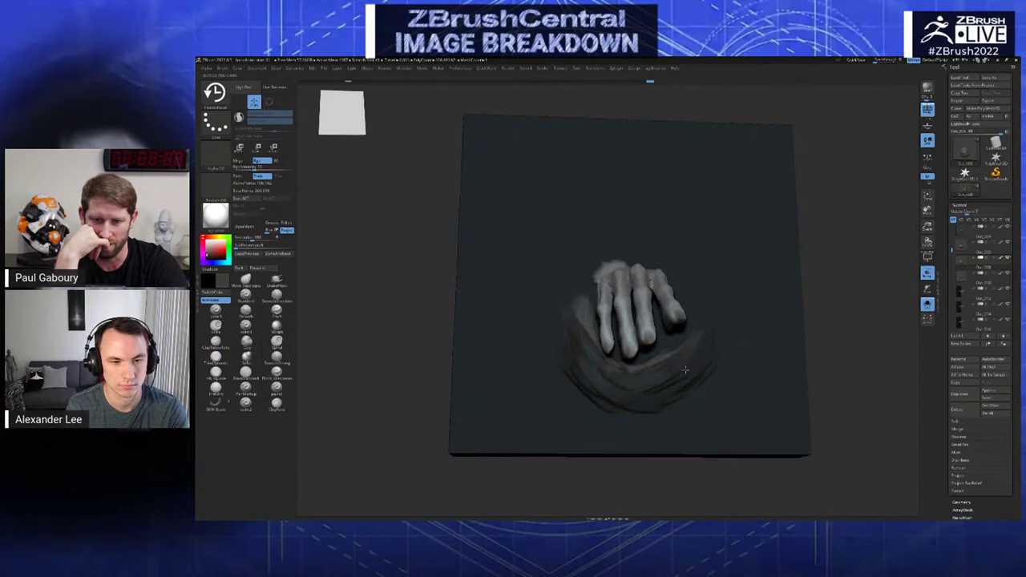
- Undo the first recall strokes and fade the lower edge of the painted smear with the HistoryRecall brush
mouse_move(714, 346)
right_mouse_down()
mouse_move(680, 375)
mouse_move(604, 383)
mouse_move(622, 395)
mouse_move(603, 386)
right_mouse_up()
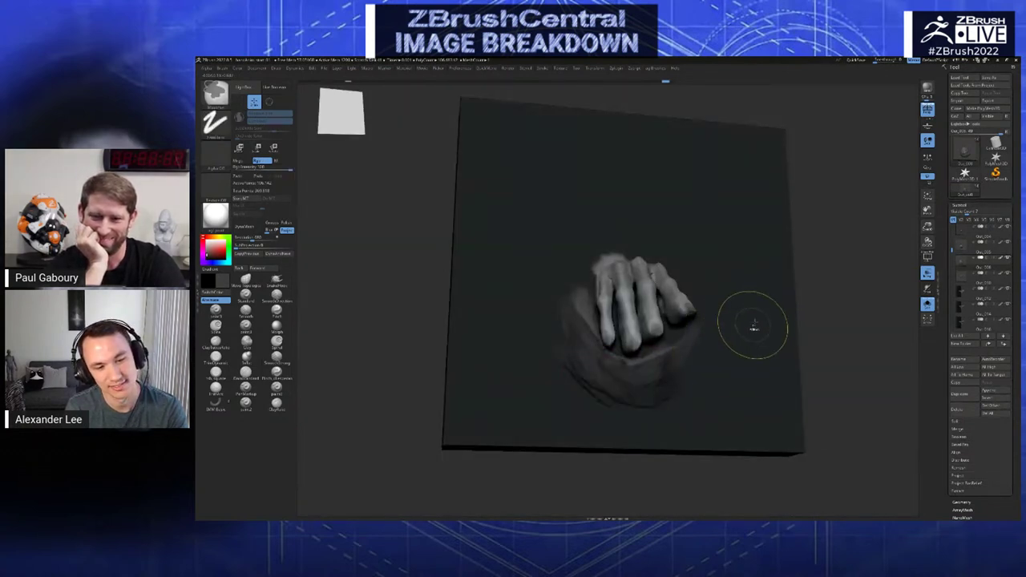
key("ctrl+z")
key("ctrl+z")
right_click_drag(742, 353, 692, 375)
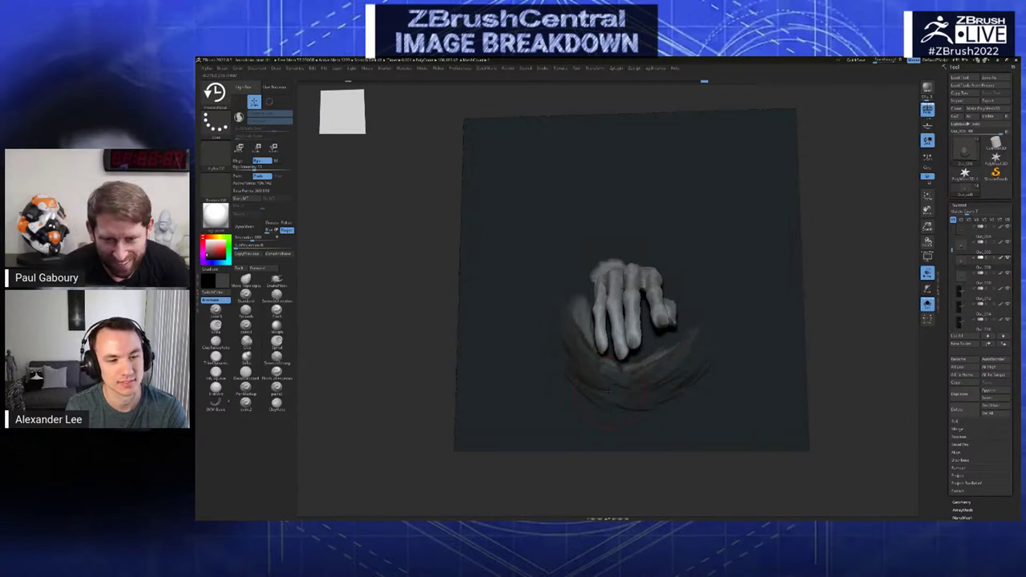
right_click_drag(609, 391, 573, 315)
right_click_drag(603, 391, 578, 375)
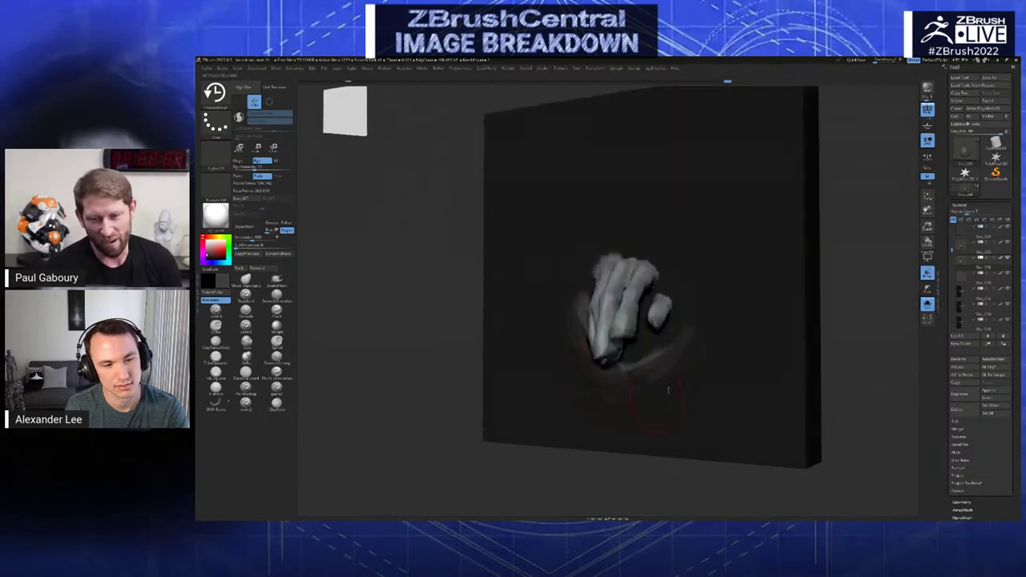
right_click_drag(668, 390, 673, 393)
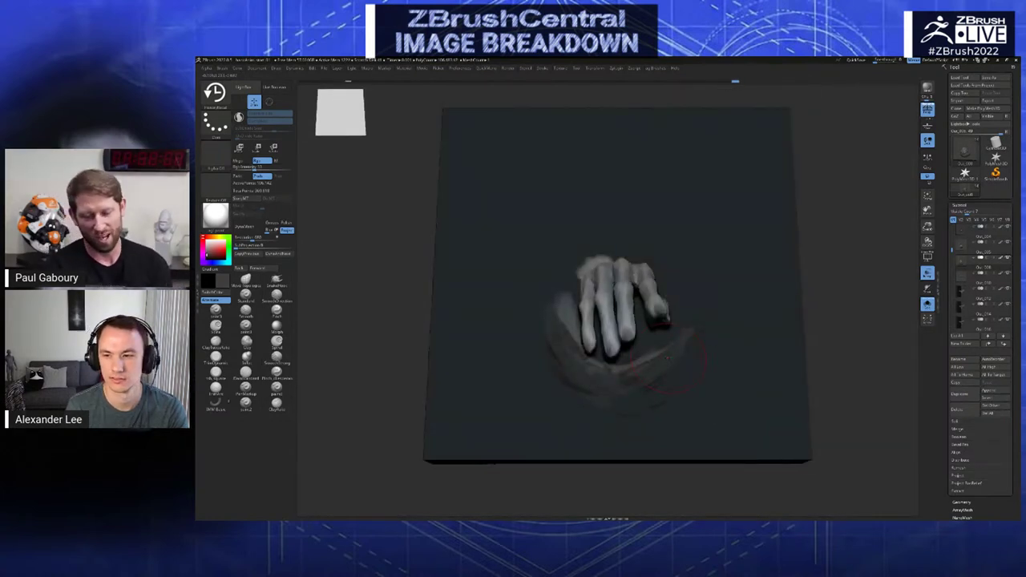
right_click_drag(667, 268, 666, 254, "alt")
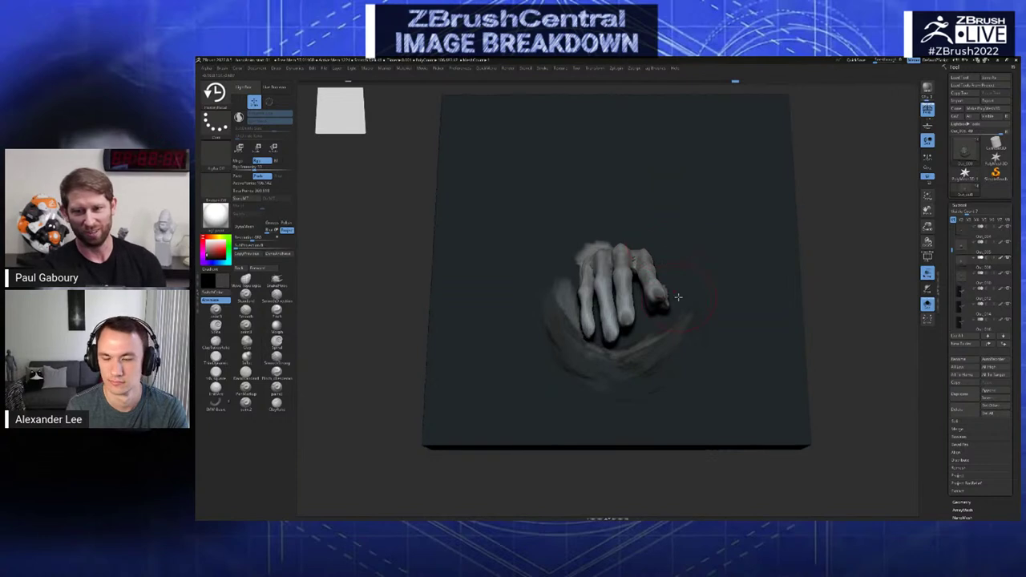
- Return to the paint brush, sample surface tones, and repaint the smear as a wider dark curve beneath the fingers
key("1")
left_click(694, 347)
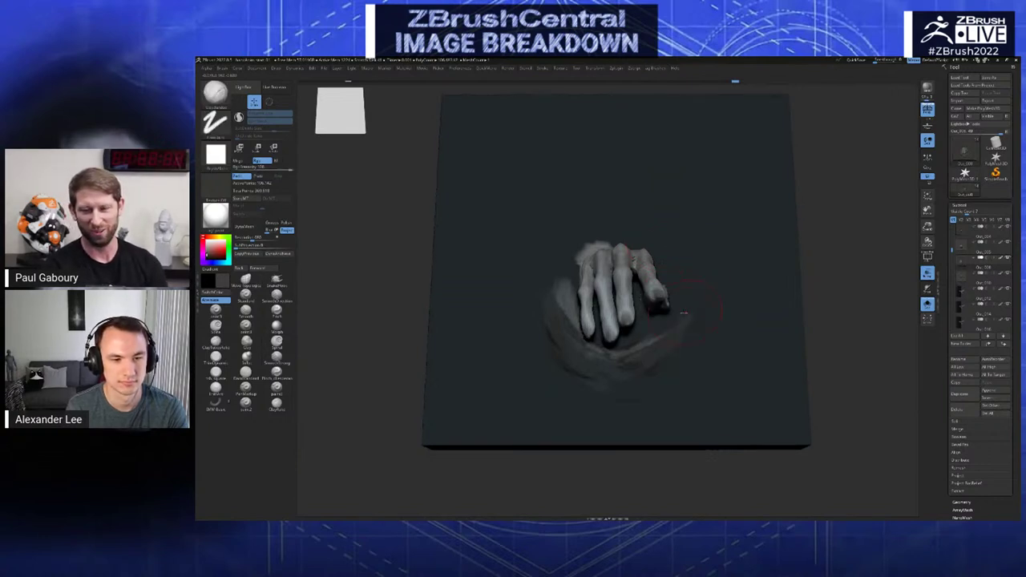
key("c")
mouse_move(694, 302)
left_mouse_down()
mouse_move(657, 351)
mouse_move(659, 368)
mouse_move(621, 370)
mouse_move(616, 389)
left_mouse_up()
right_click_drag(554, 320, 566, 301)
key("c")
mouse_move(564, 304)
left_mouse_down()
mouse_move(586, 355)
mouse_move(598, 365)
mouse_move(566, 316)
mouse_move(630, 372)
left_mouse_up()
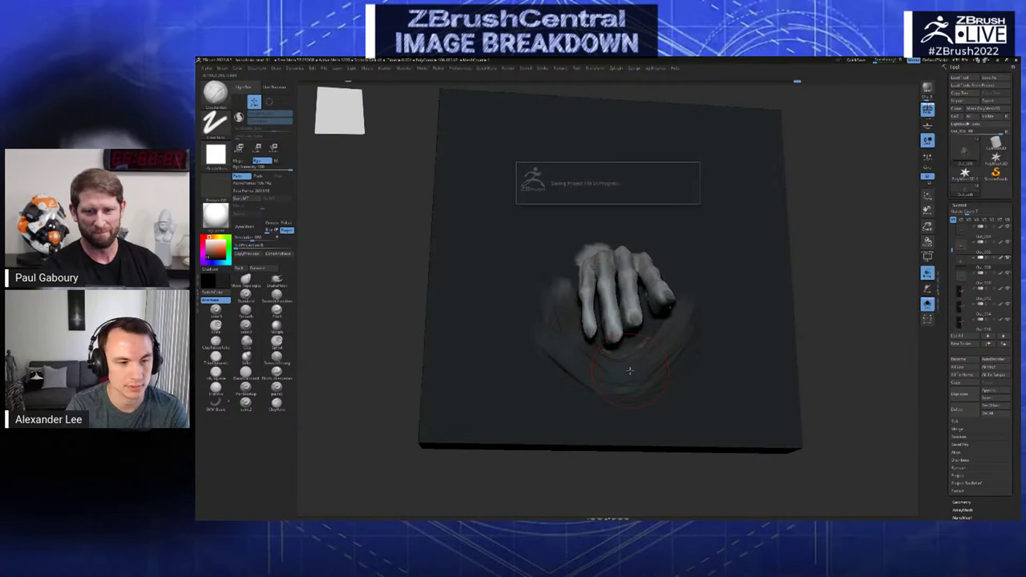
mouse_move(630, 371)
right_mouse_down()
mouse_move(667, 372)
mouse_move(592, 385)
mouse_move(620, 398)
mouse_move(655, 362)
right_mouse_up()
left_click(658, 397, "alt")
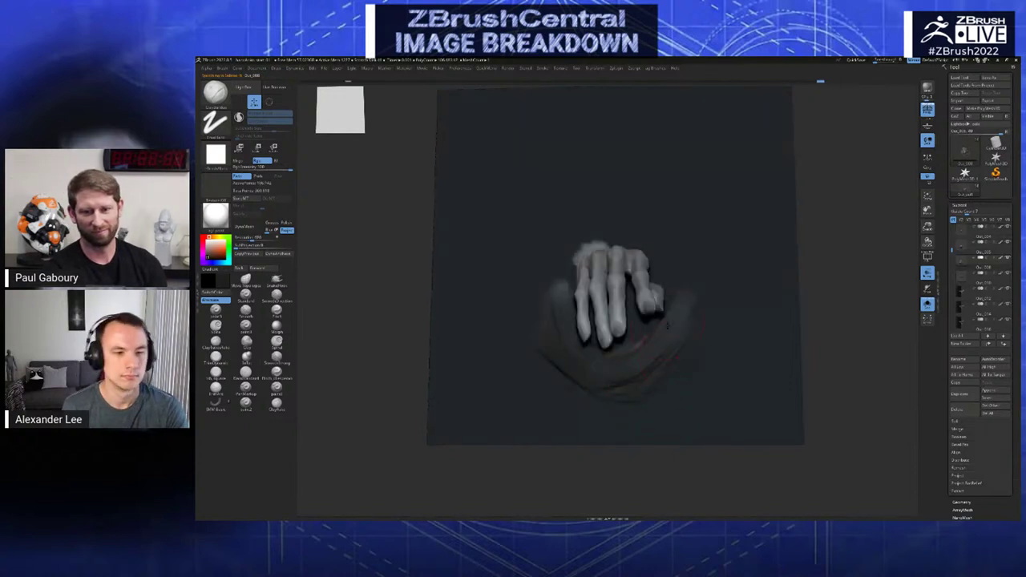
- Try dark paint strokes on the smear below the thumb and fingertips, and undo them
left_click_drag(599, 343, 653, 366)
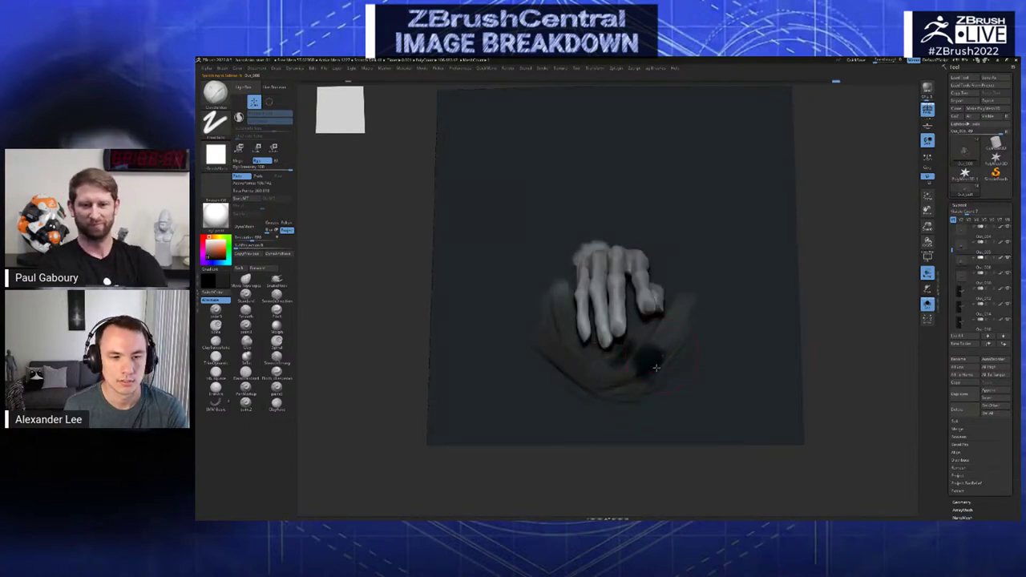
key("ctrl+z")
key("shift")
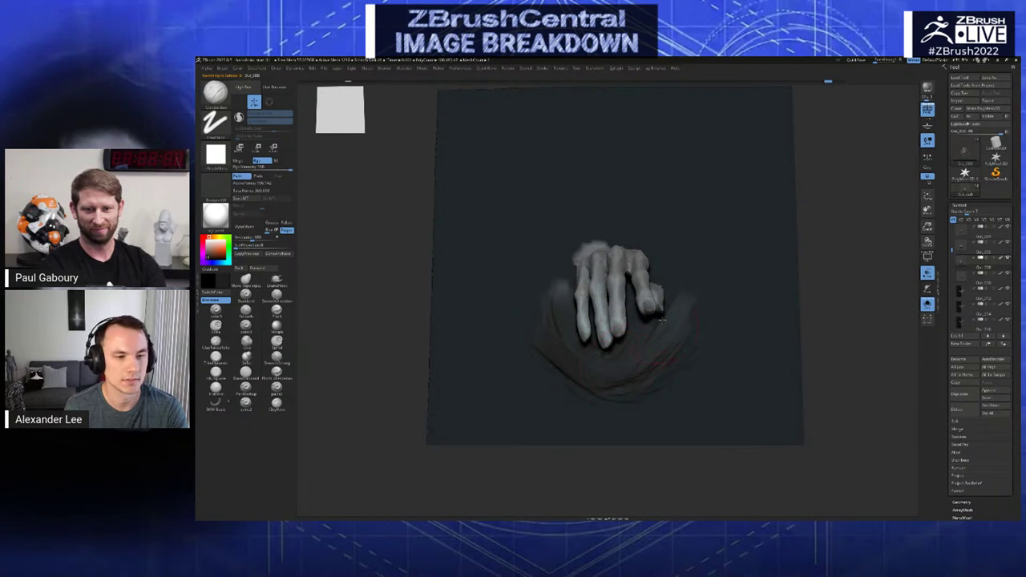
right_click_drag(645, 344, 644, 330)
mouse_move(644, 351)
left_mouse_down()
mouse_move(659, 333)
mouse_move(655, 345)
left_mouse_up()
key("ctrl+z")
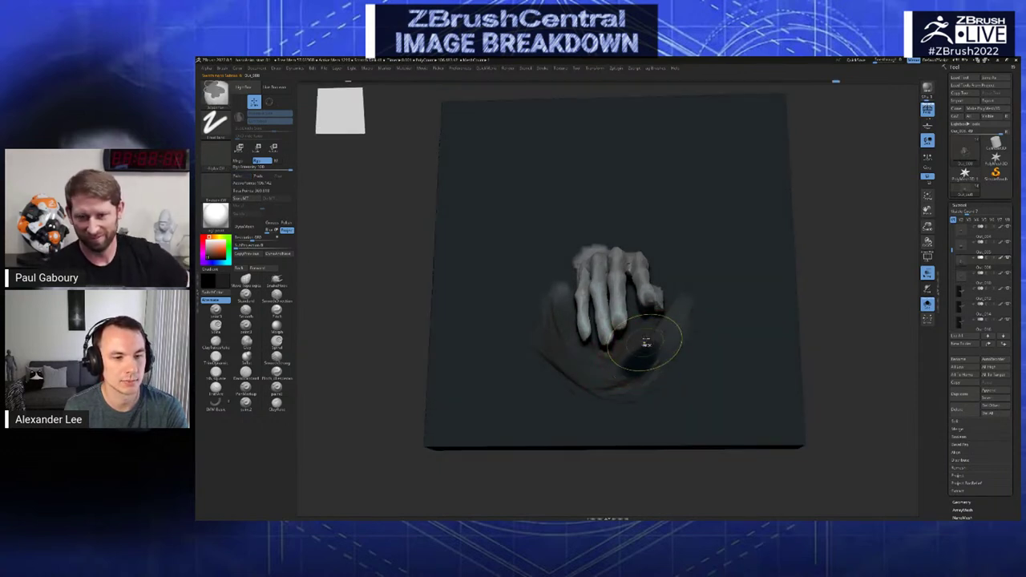
key("ctrl+z")
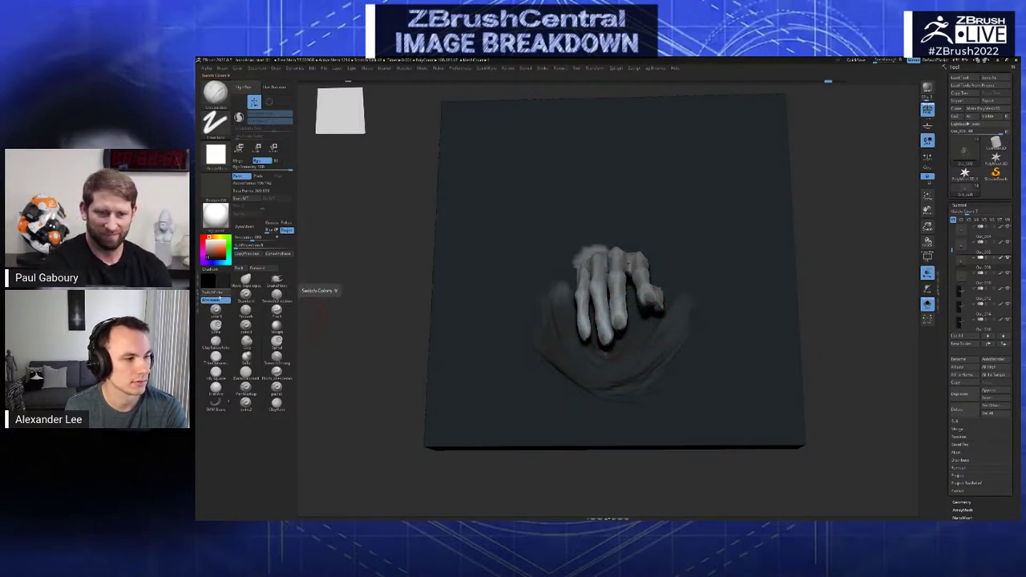
- Turn off the alternate color option, sample surface tones, and blend the painted smear beneath the fingers into a softer grey
left_click(215, 300)
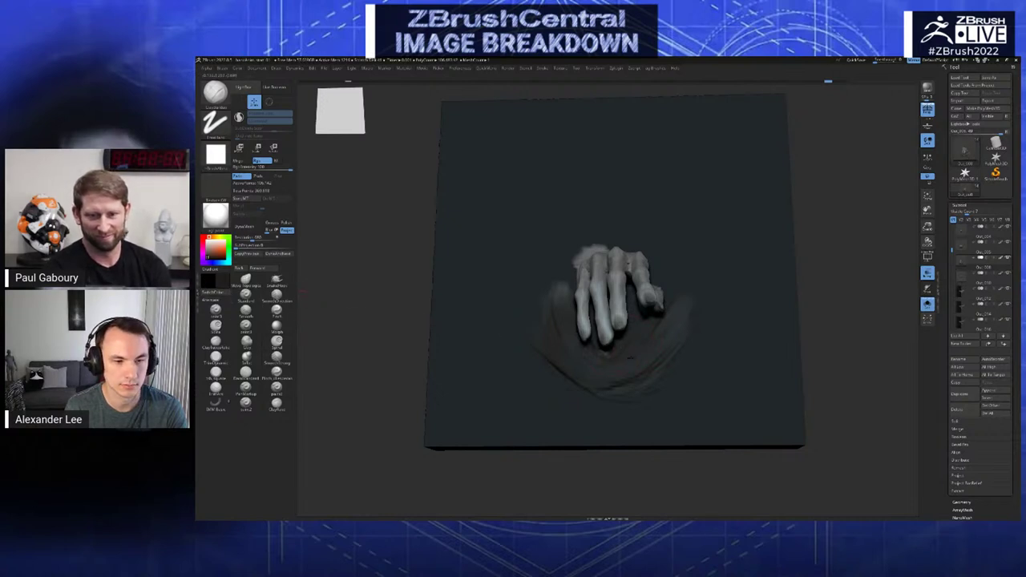
key("c")
mouse_move(662, 327)
left_mouse_down()
mouse_move(639, 358)
mouse_move(658, 343)
mouse_move(673, 351)
left_mouse_up()
key("ctrl+z")
key("ctrl+z")
key("c")
right_click_drag(672, 352, 694, 363)
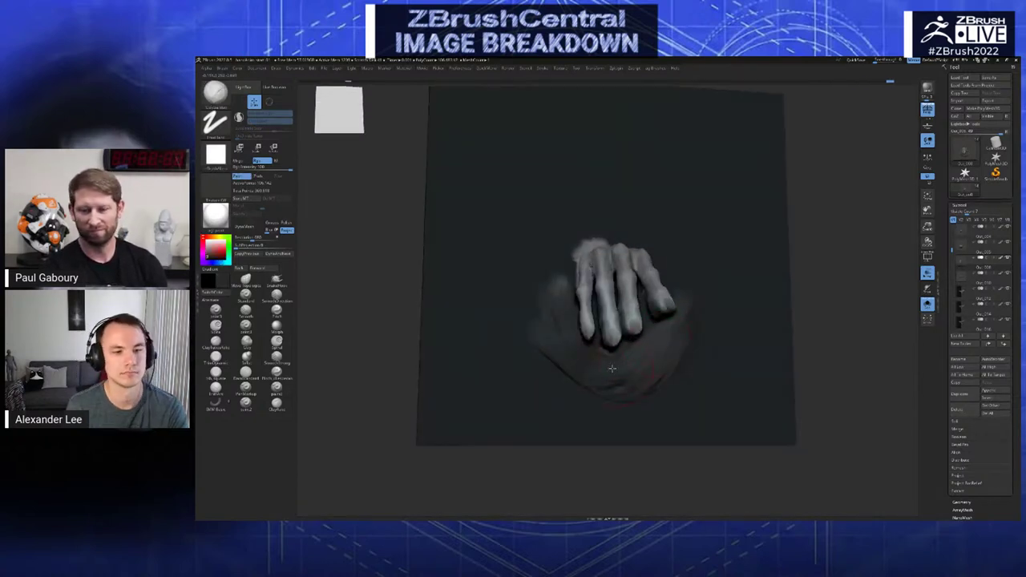
right_click_drag(627, 349, 660, 351)
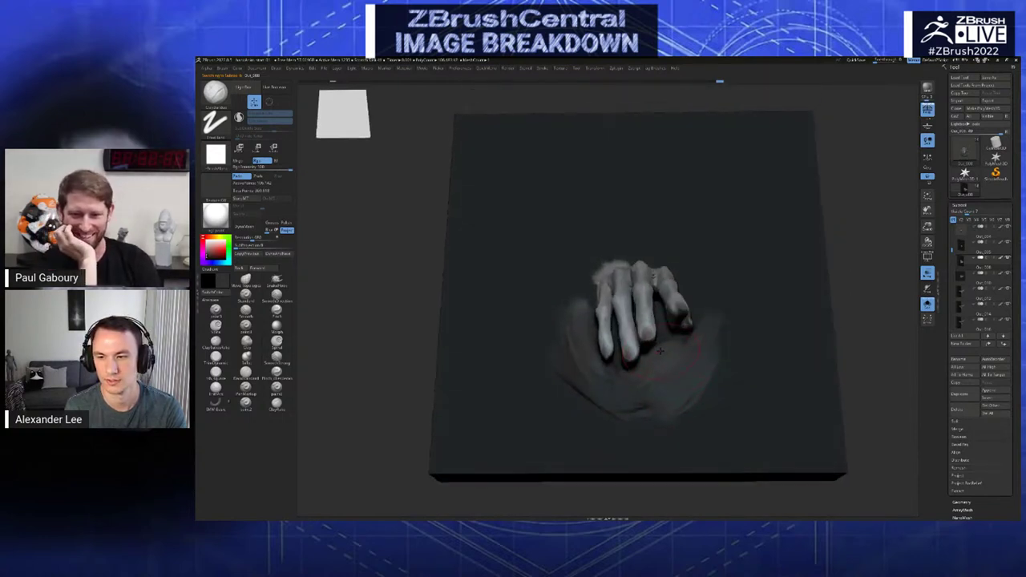
- Compare the smear frame with the adjacent hand frame and enable Sculptris Pro for the paint brush
key("Down")
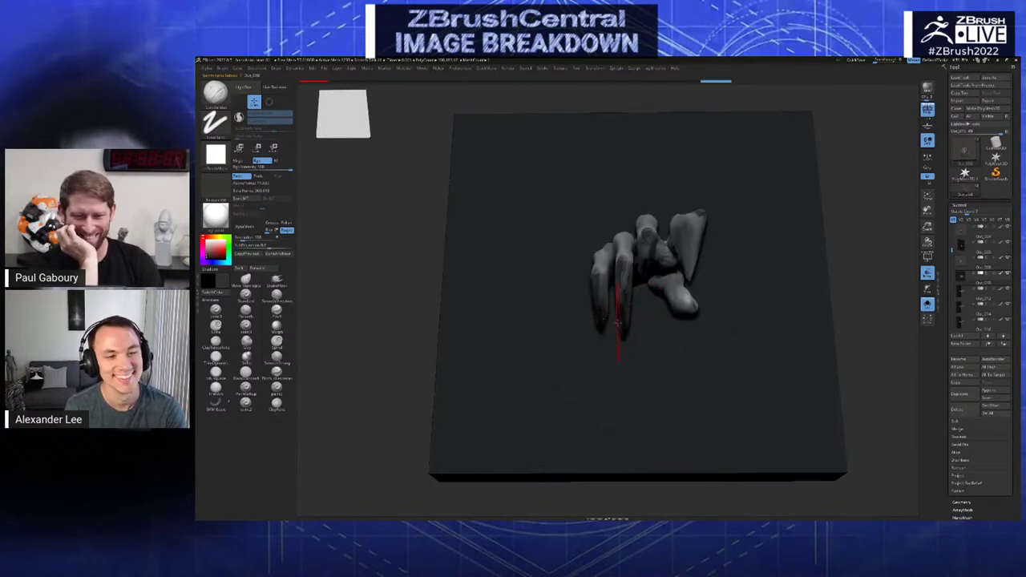
key("Down")
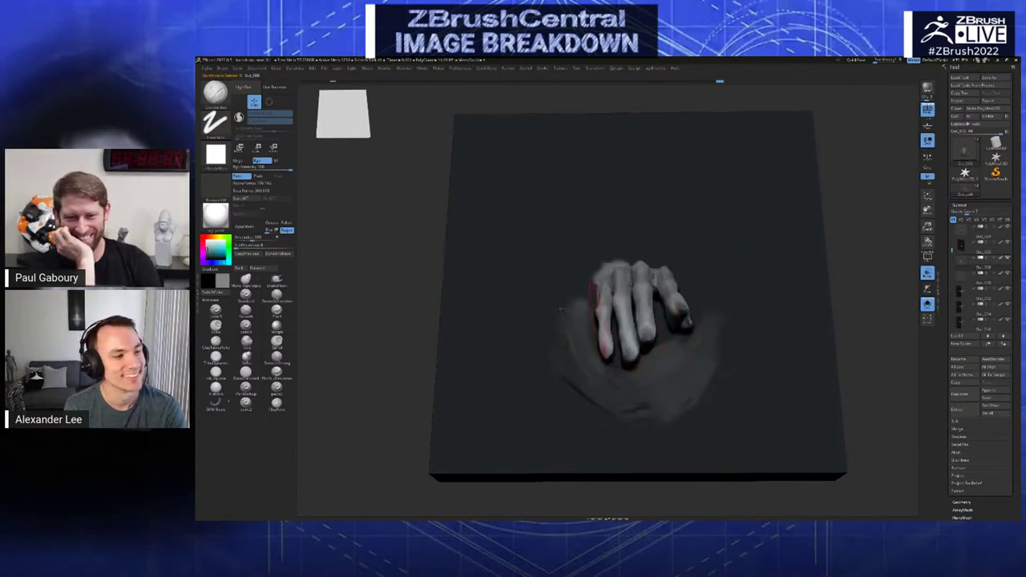
left_click(238, 117)
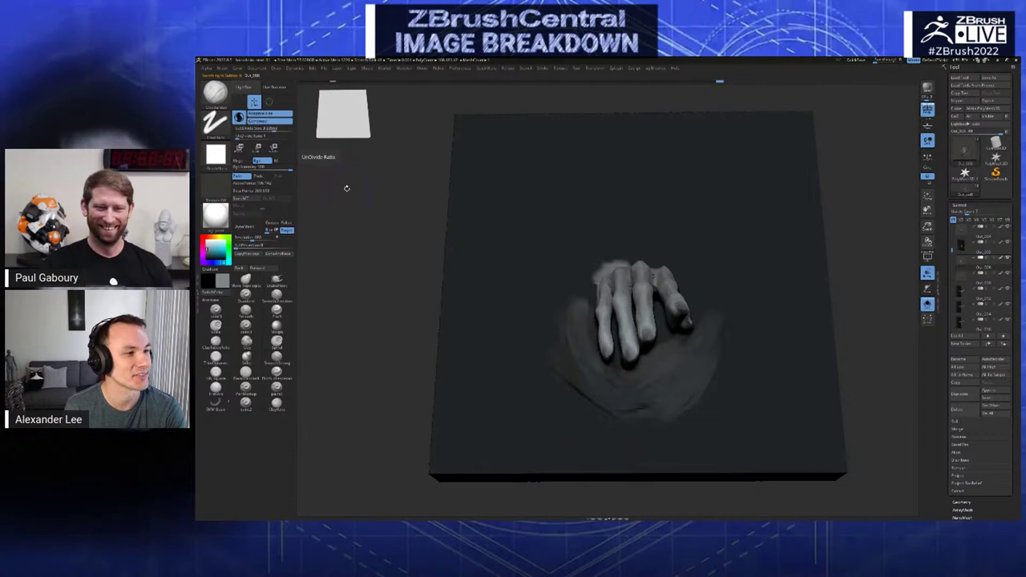
key("space")
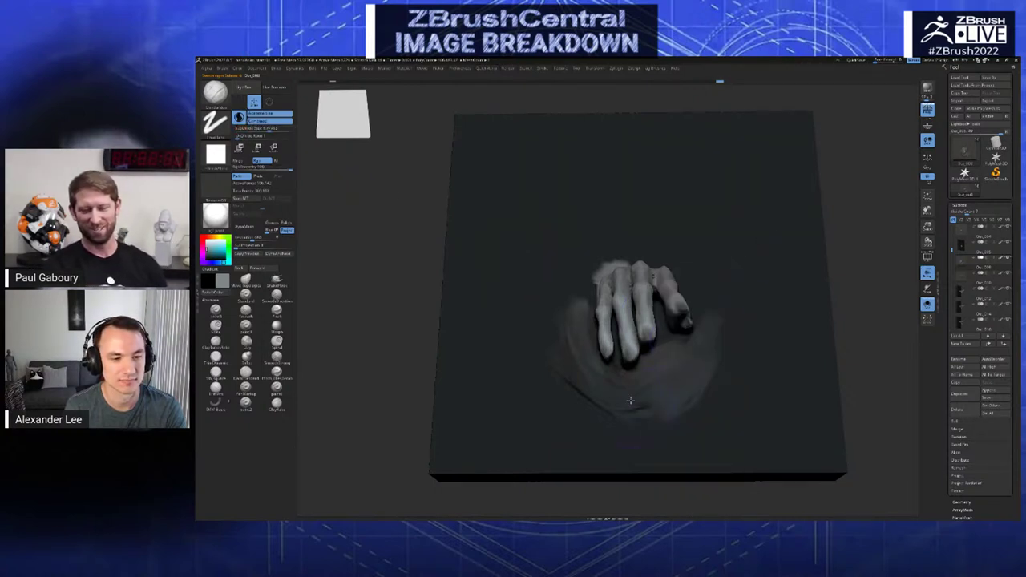
- Undo the test stroke, sample nearby smear tones, and repaint the smear's edge alongside the outermost finger
left_click_drag(590, 360, 608, 386)
key("ctrl+z")
key("c")
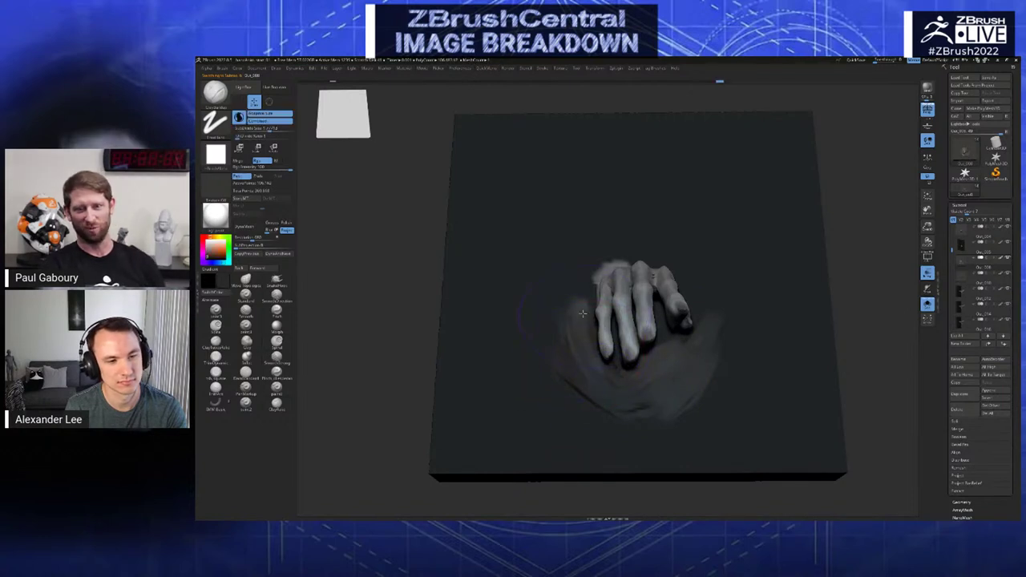
left_click_drag(591, 304, 586, 365)
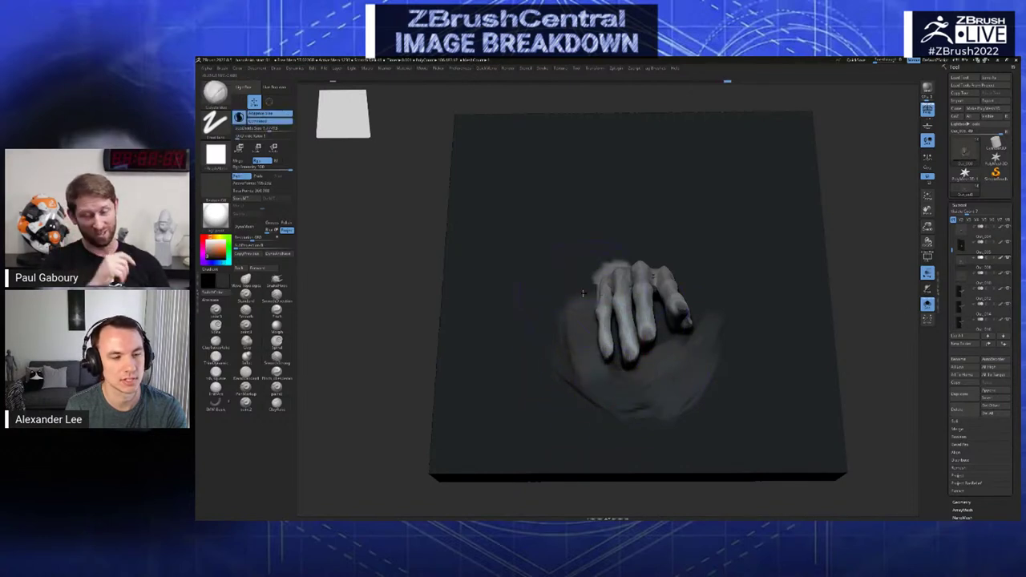
right_click_drag(593, 287, 585, 306)
key("c")
left_click_drag(585, 303, 598, 365)
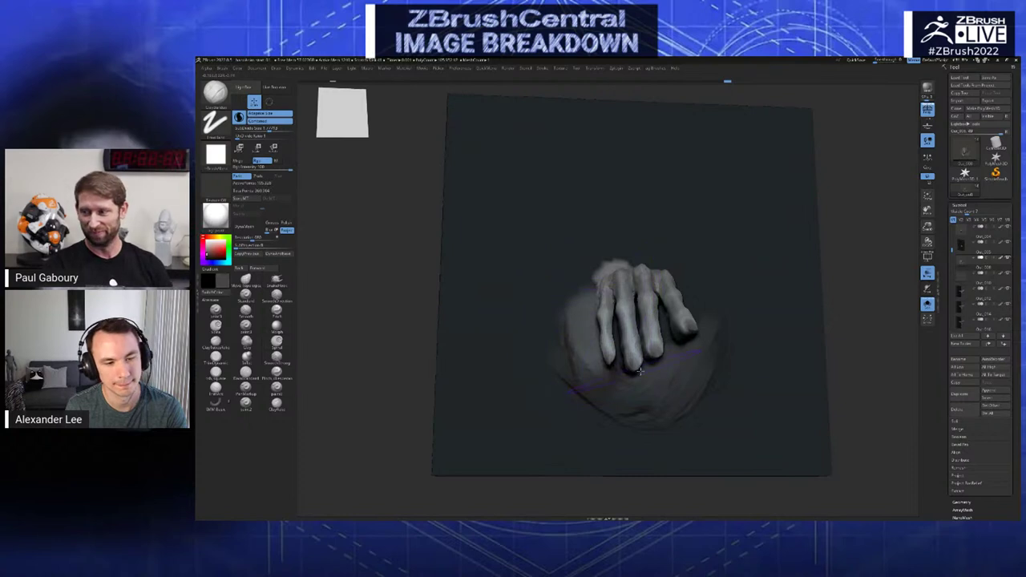
- Paint soft shading strokes onto the panel below and beside the fingertips of the draped hand
mouse_move(642, 402)
left_mouse_down()
mouse_move(656, 380)
mouse_move(613, 399)
mouse_move(624, 376)
left_mouse_up()
mouse_move(711, 321)
left_mouse_down()
mouse_move(683, 372)
mouse_move(700, 375)
mouse_move(651, 394)
left_mouse_up()
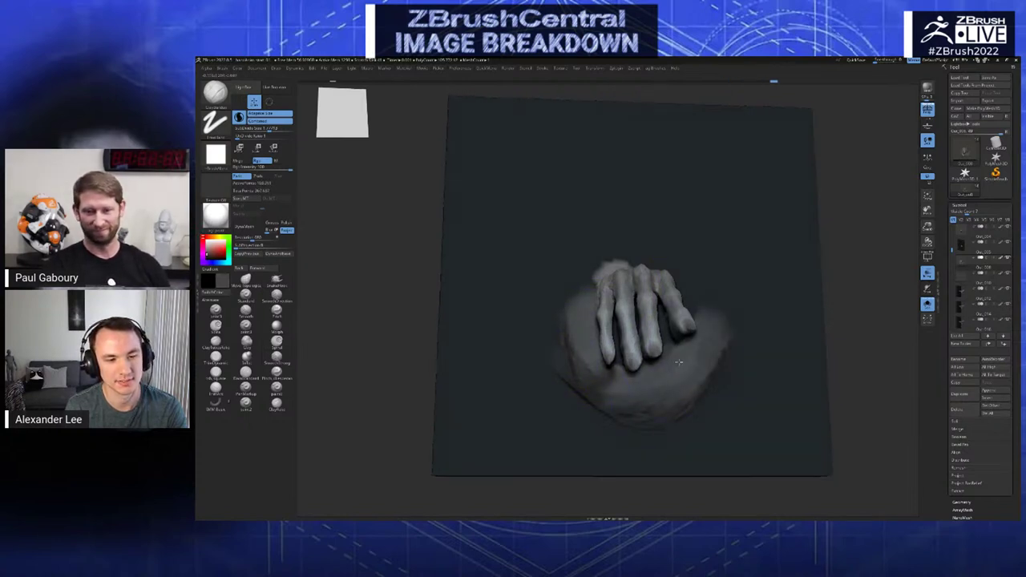
right_click_drag(696, 373, 672, 372)
left_click(672, 370, "alt")
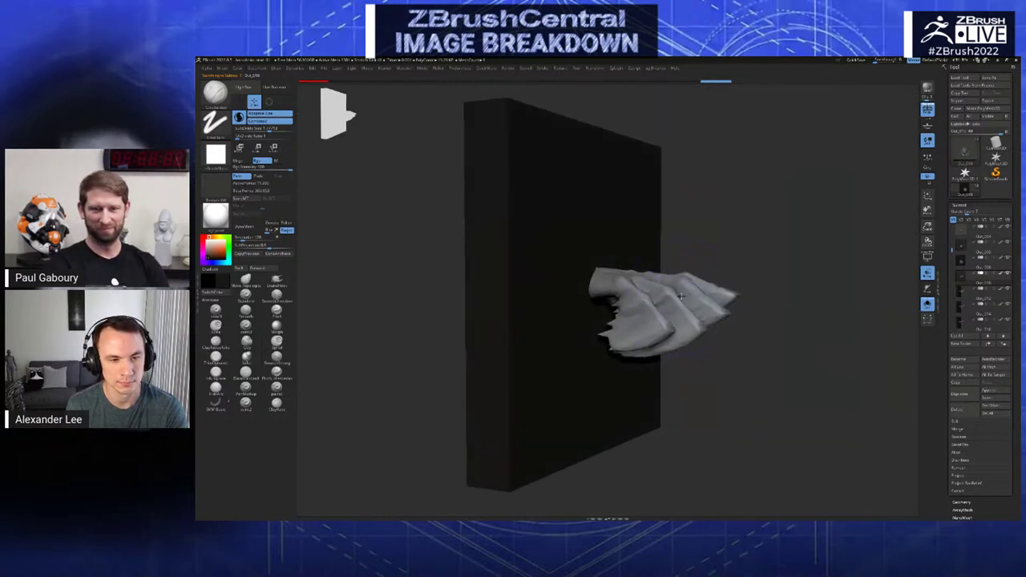
- Reshape the pointed hand mesh with the Move Topological and SnakeHook brushes, pulling its ragged lower edge towards the panel
key("space")
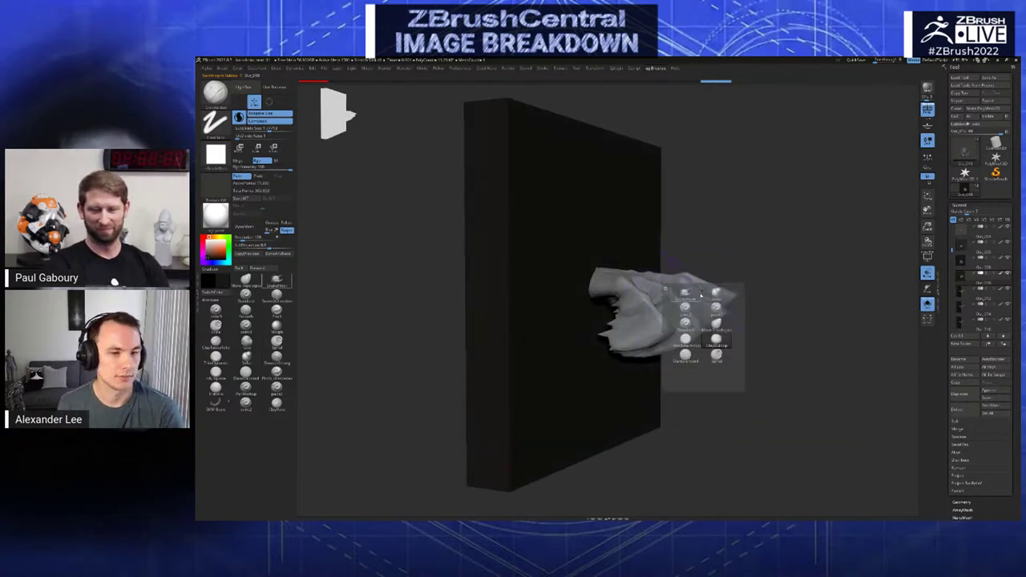
left_click(688, 295)
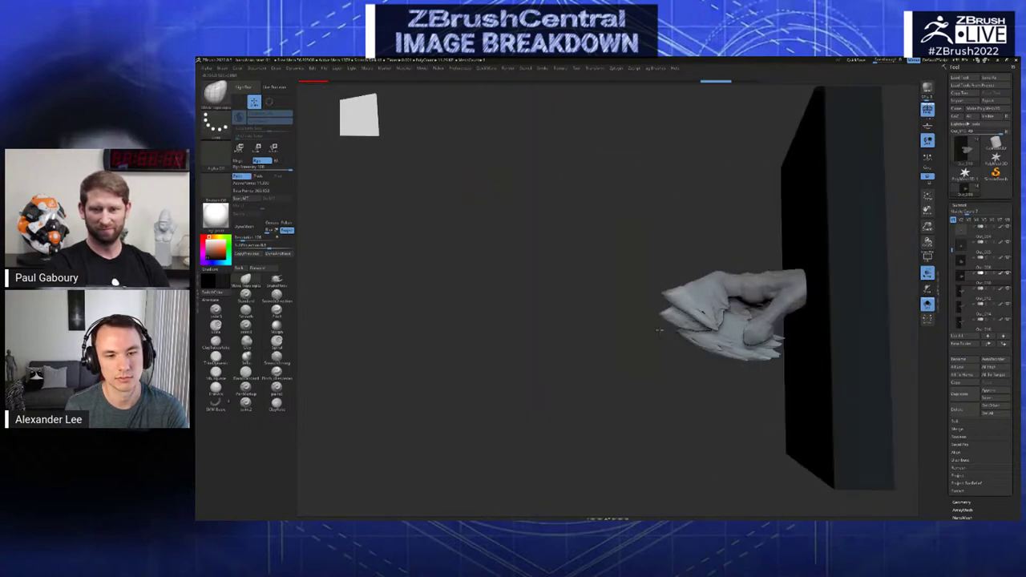
left_click_drag(720, 329, 653, 337)
key("space")
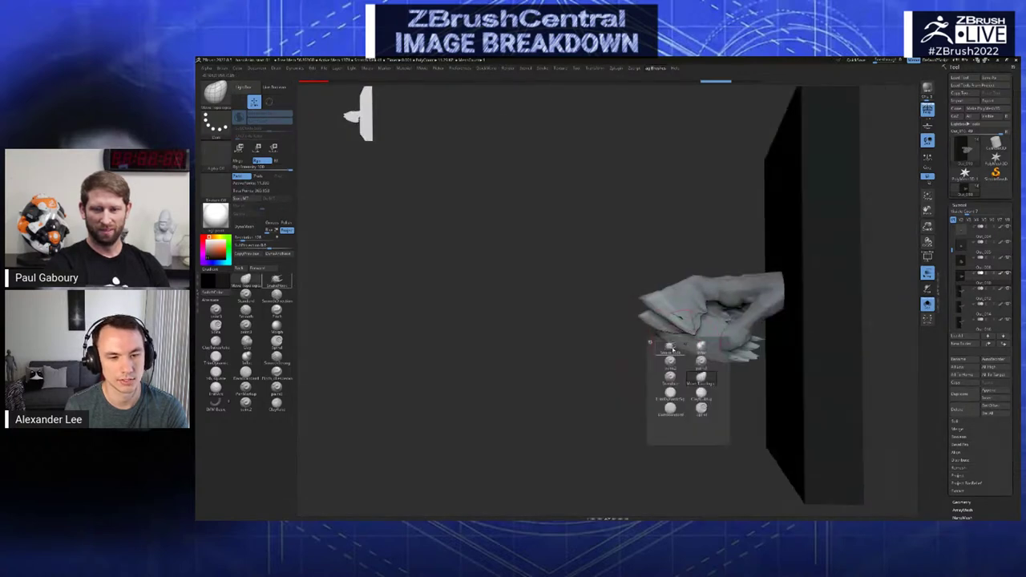
left_click(703, 350)
left_click_drag(744, 336, 773, 355)
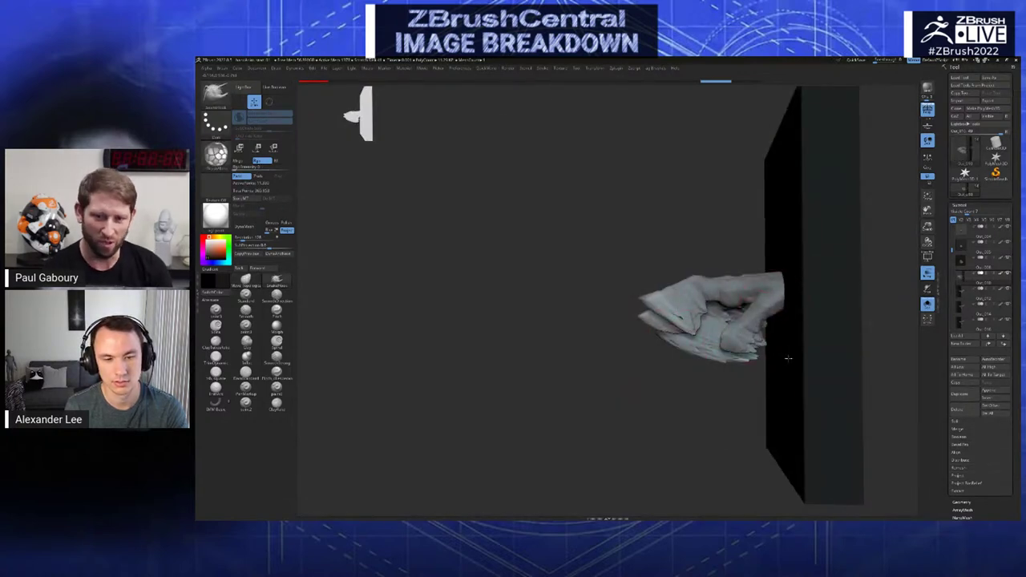
- Flip between the neighbouring hand subtools in side view to compare how their silhouettes progress out of the panel
left_click_drag(706, 383, 695, 403)
key("Up")
key("Down")
key("Up")
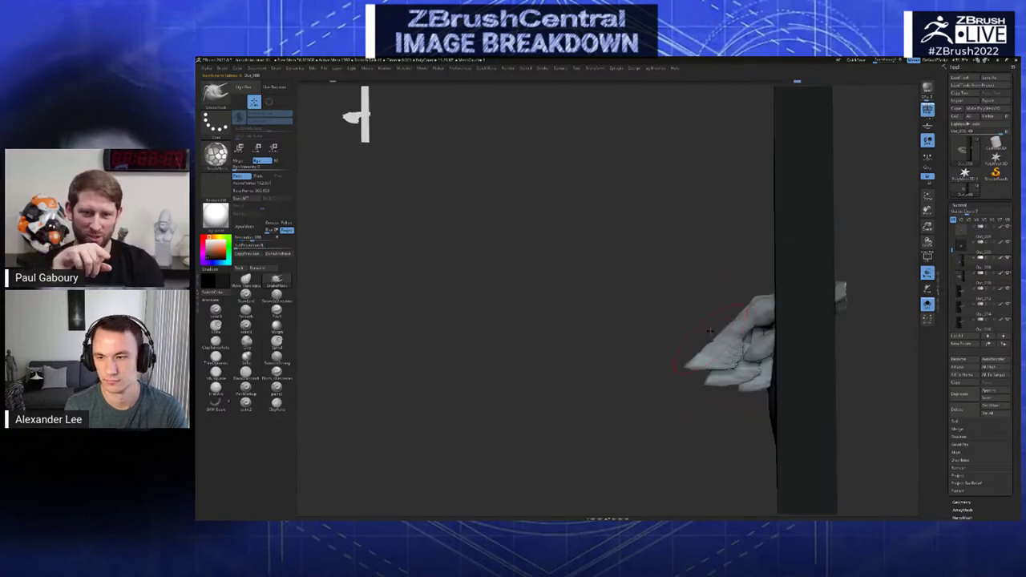
key("ctrl+z")
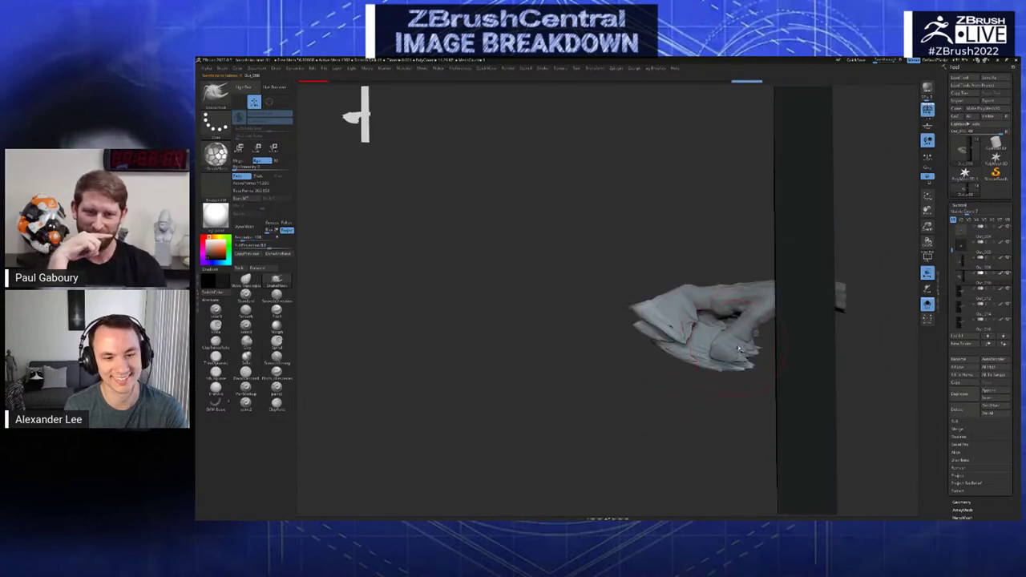
key("ctrl+shift+z")
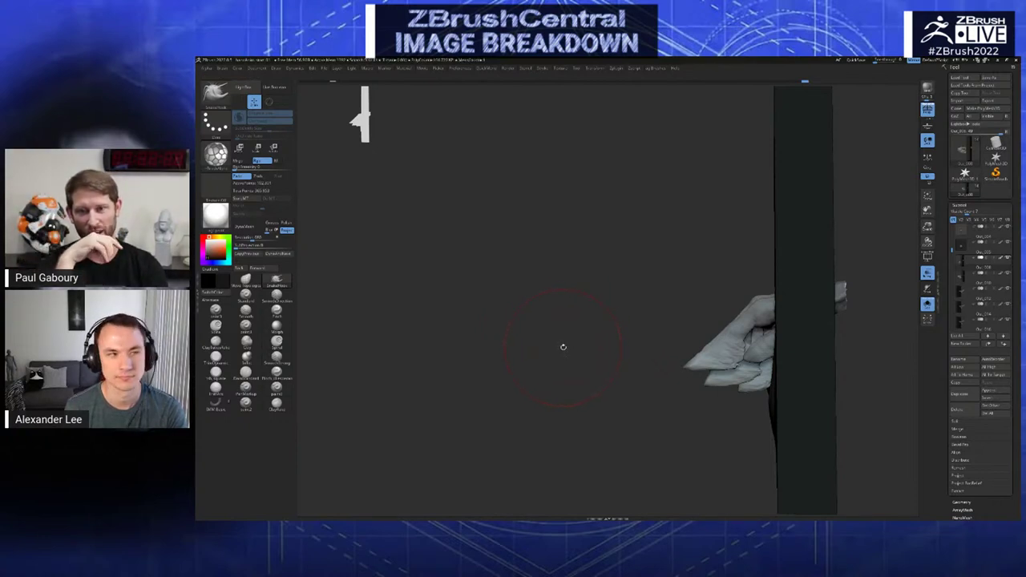
key("Up")
key("Down")
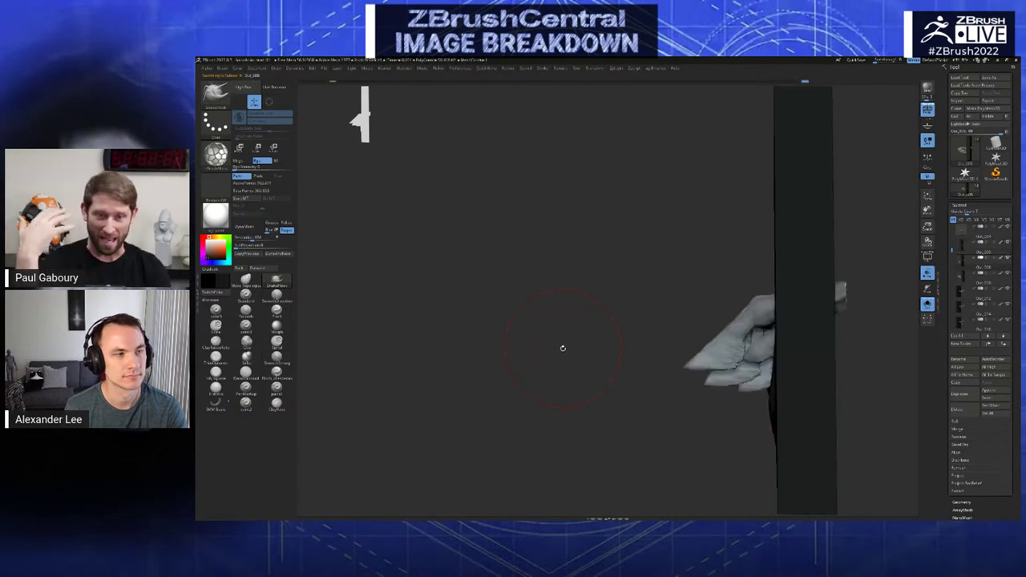
key("Up")
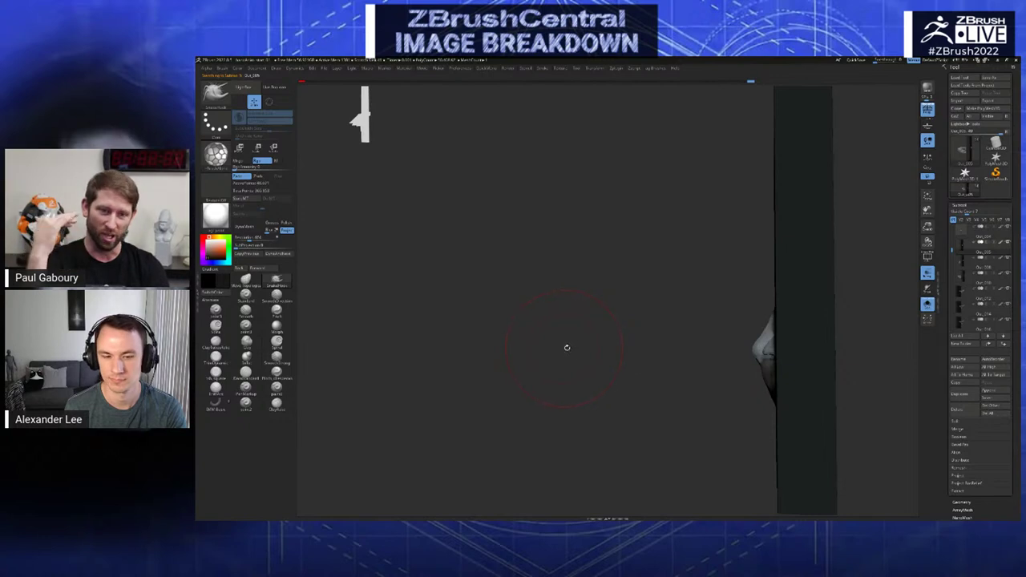
key("Down")
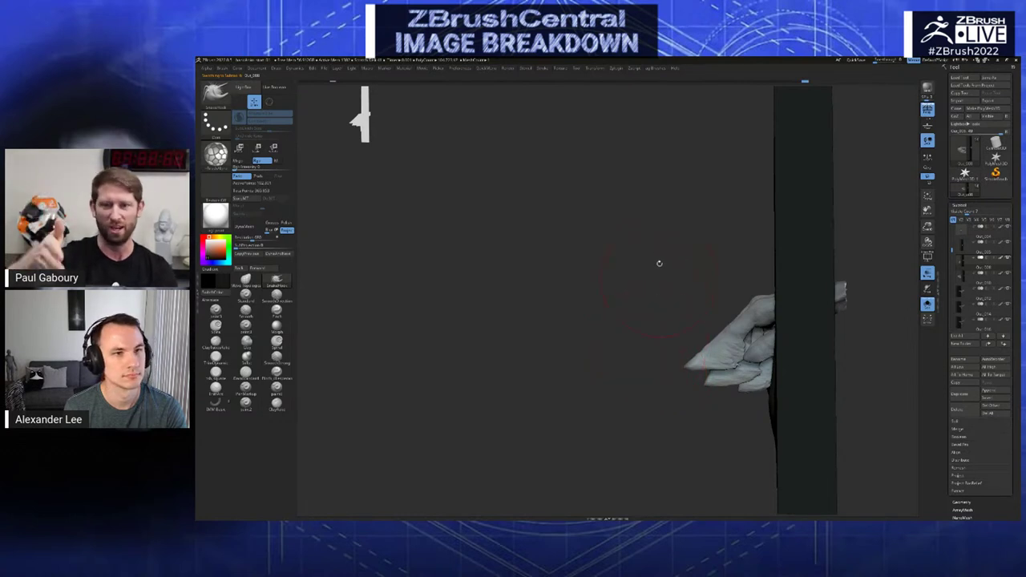
key("Down")
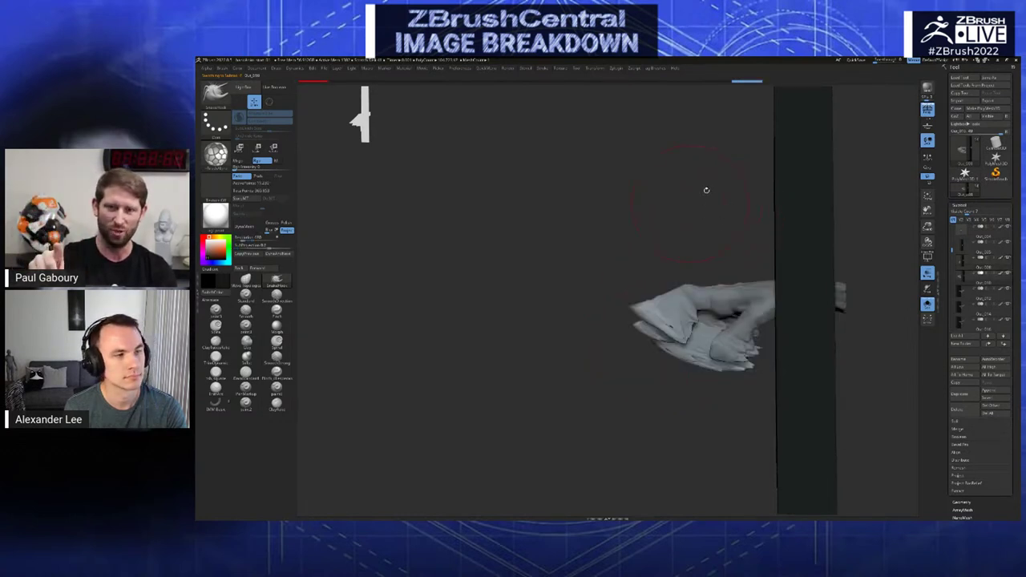
- Mark the current state in the undo history of the outstretched pointed hand mesh
mouse_move(752, 86)
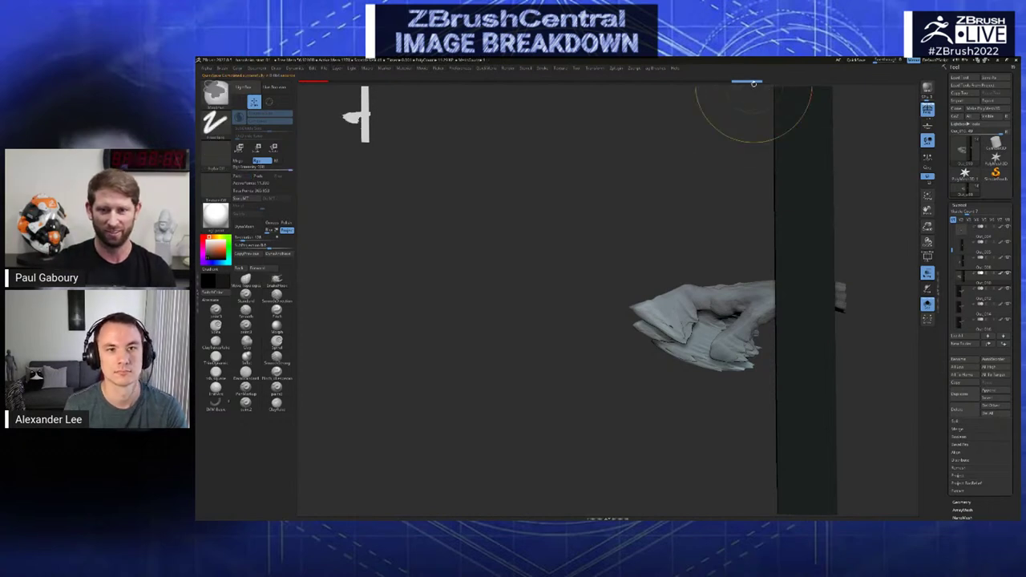
left_click(751, 81, "ctrl")
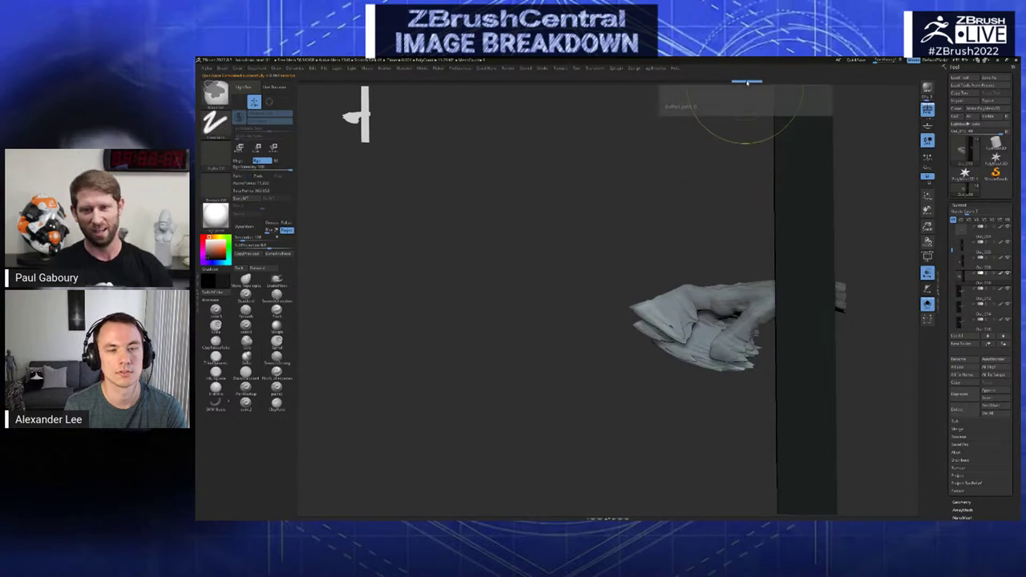
left_click_drag(732, 134, 712, 176)
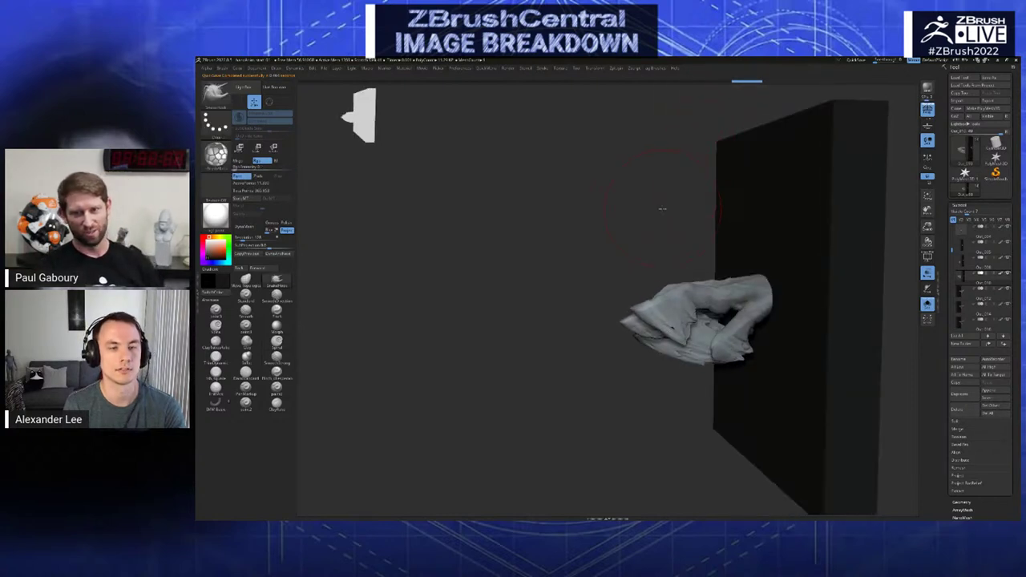
left_click_drag(662, 208, 618, 261)
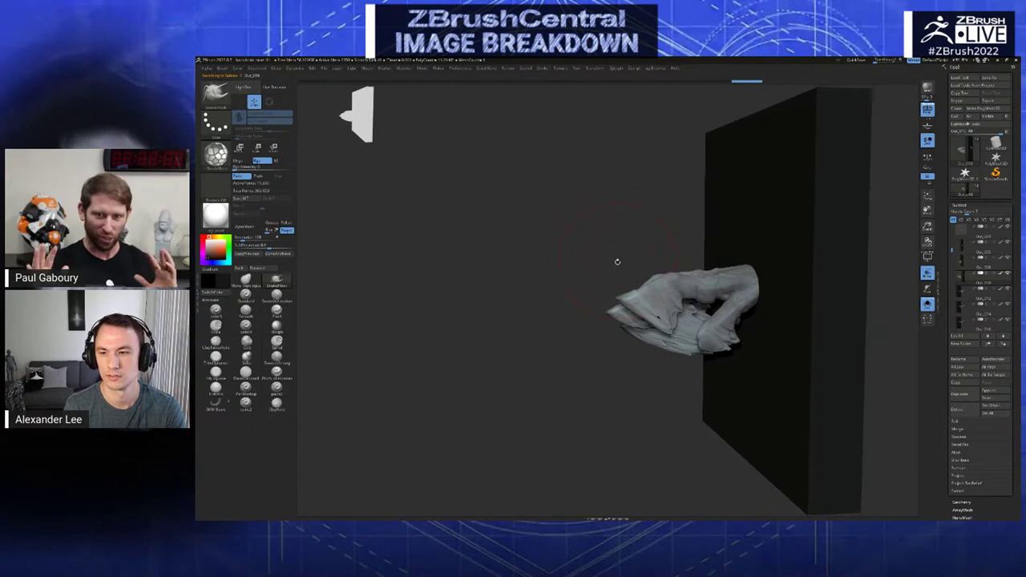
- Compare the outstretched hand with its adjacent subtools from several angles, checking the transition between the poses
key("ctrl+shift+z")
key("ctrl+z")
key("ctrl+shift+z")
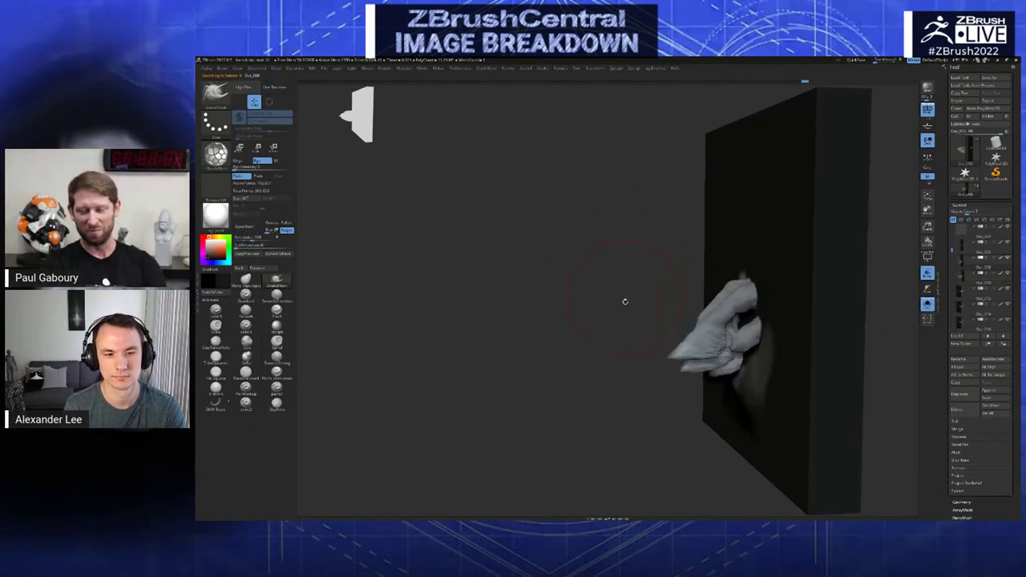
key("ctrl+z")
mouse_move(681, 312)
right_mouse_down()
mouse_move(638, 314)
mouse_move(671, 292)
right_mouse_up()
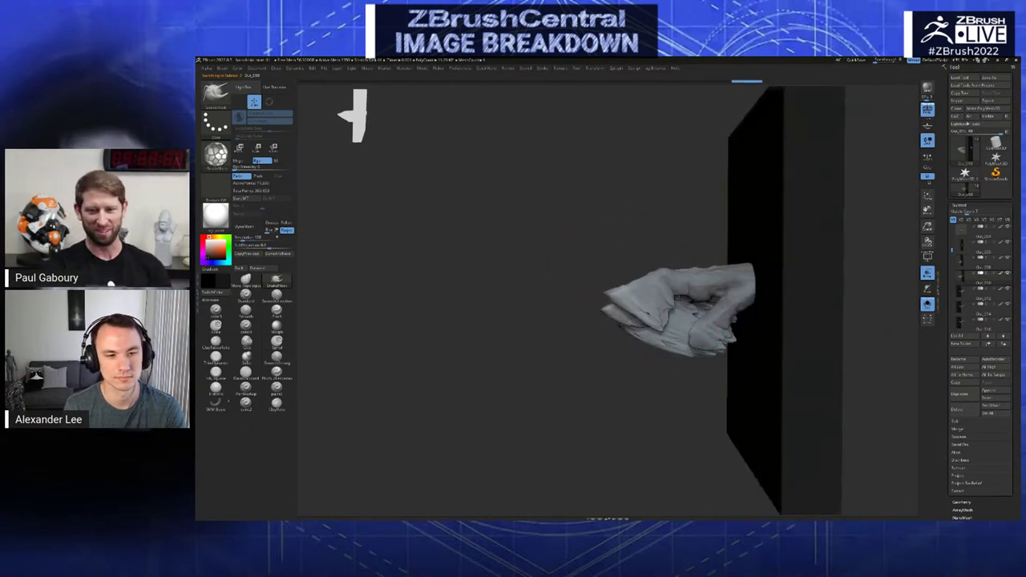
key("ctrl+shift+z")
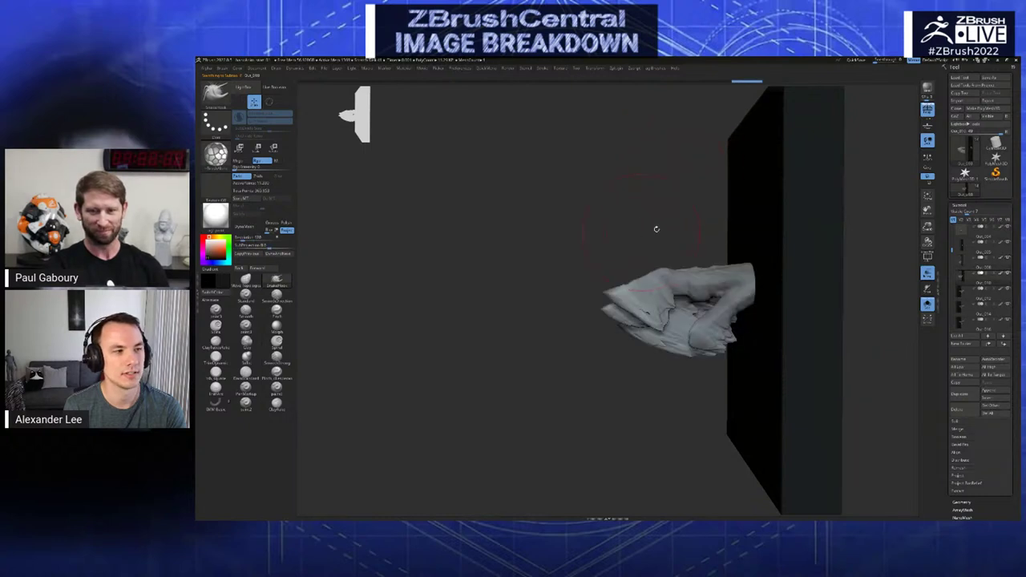
left_click_drag(656, 229, 688, 354)
key("Up")
key("Down")
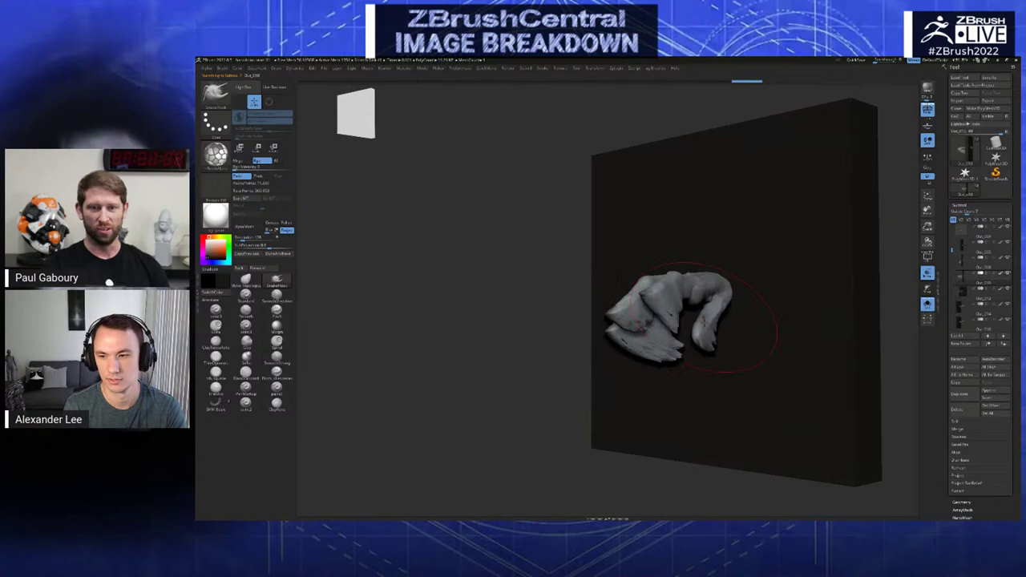
right_click_drag(736, 339, 703, 347, "alt")
key("Up")
key("Down")
right_click_drag(631, 347, 608, 345)
key("Up")
key("Down")
mouse_move(641, 329)
right_mouse_down("ctrl")
mouse_move(651, 304)
mouse_move(647, 316)
right_mouse_up("ctrl")
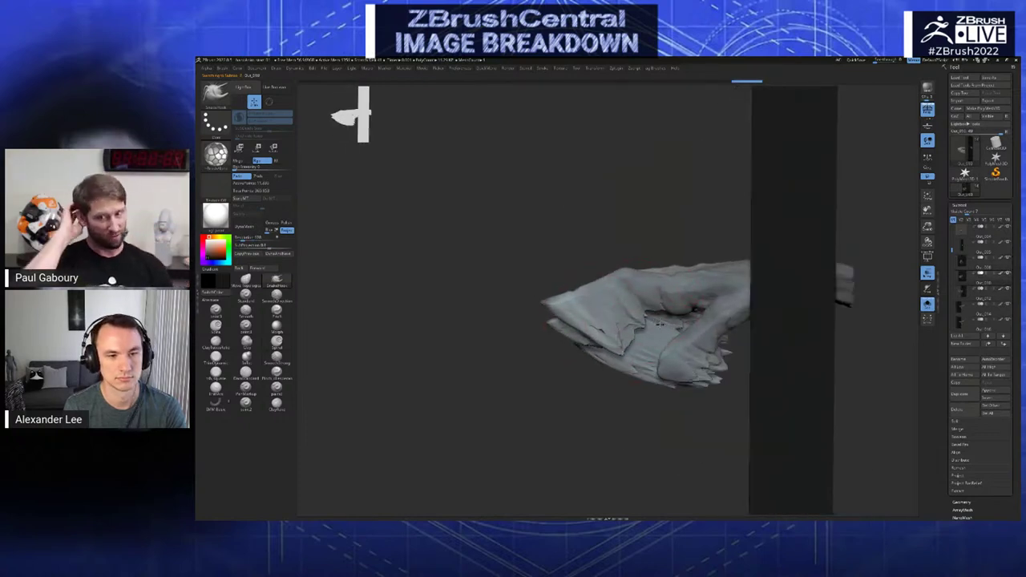
key("Up")
key("Down")
key("Down")
- Adjust the pointed fingertips and the lower edge of the downward-reaching hand with the SnakeHook brush
mouse_move(613, 322)
left_mouse_down()
mouse_move(568, 294)
mouse_move(618, 310)
left_mouse_up()
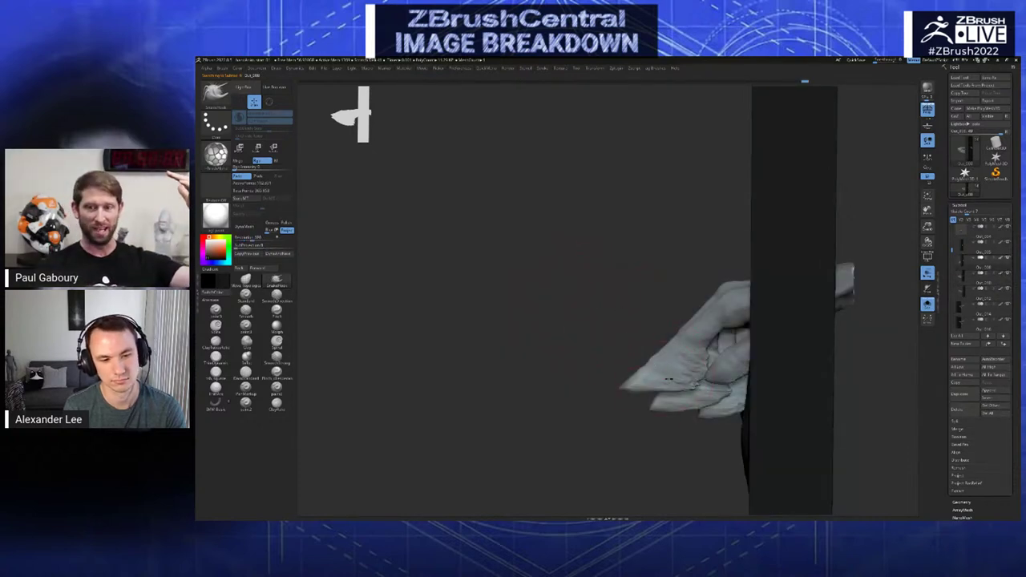
left_click_drag(659, 378, 664, 398)
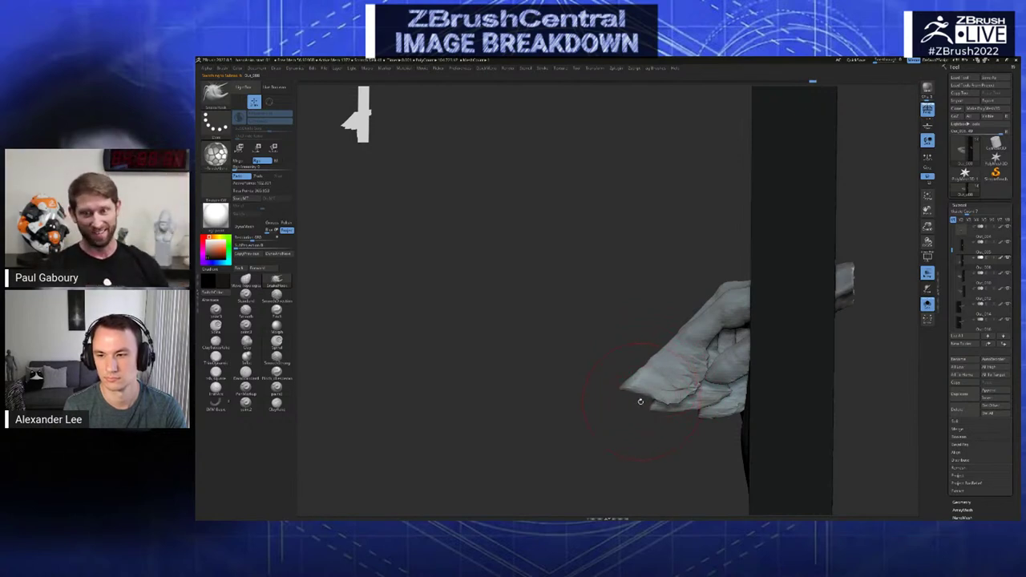
mouse_move(621, 384)
left_mouse_down("alt")
mouse_move(596, 363)
mouse_move(619, 347)
mouse_move(626, 357)
mouse_move(595, 337)
mouse_move(664, 373)
mouse_move(701, 365)
left_mouse_up("alt")
key("ctrl+z")
key("ctrl+shift+z")
- Sample colours from the blurred fist emerging from the panel and paint blending strokes across its knuckles and the area below
key("c")
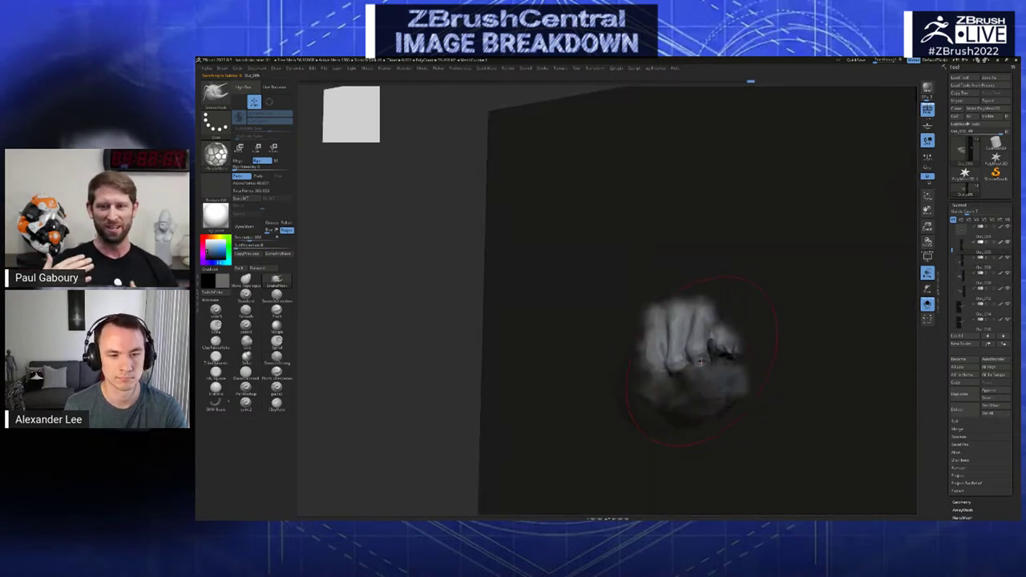
key("space")
left_click(714, 390)
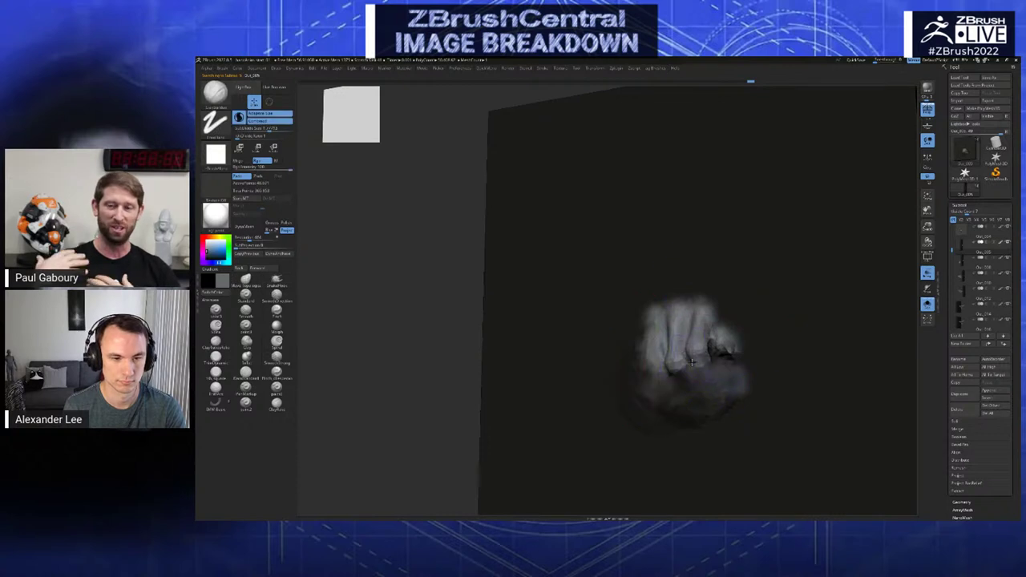
mouse_move(706, 376)
right_mouse_down()
mouse_move(699, 383)
mouse_move(717, 380)
right_mouse_up()
key("c")
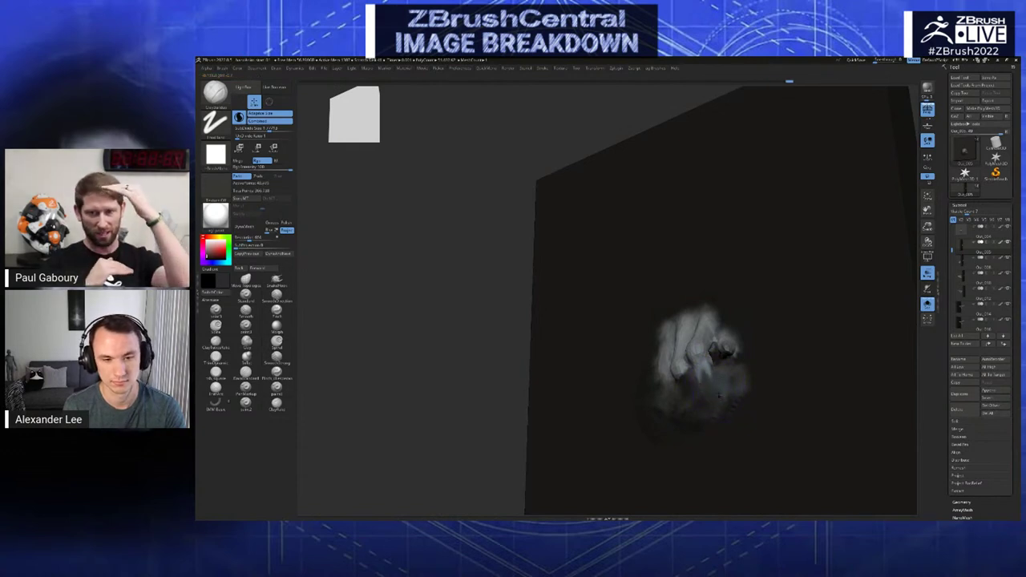
key("c")
left_click_drag(706, 358, 707, 395)
right_click_drag(706, 382, 681, 348)
mouse_move(678, 348)
right_mouse_down("ctrl")
mouse_move(670, 379)
mouse_move(651, 382)
mouse_move(641, 347)
right_mouse_up("ctrl")
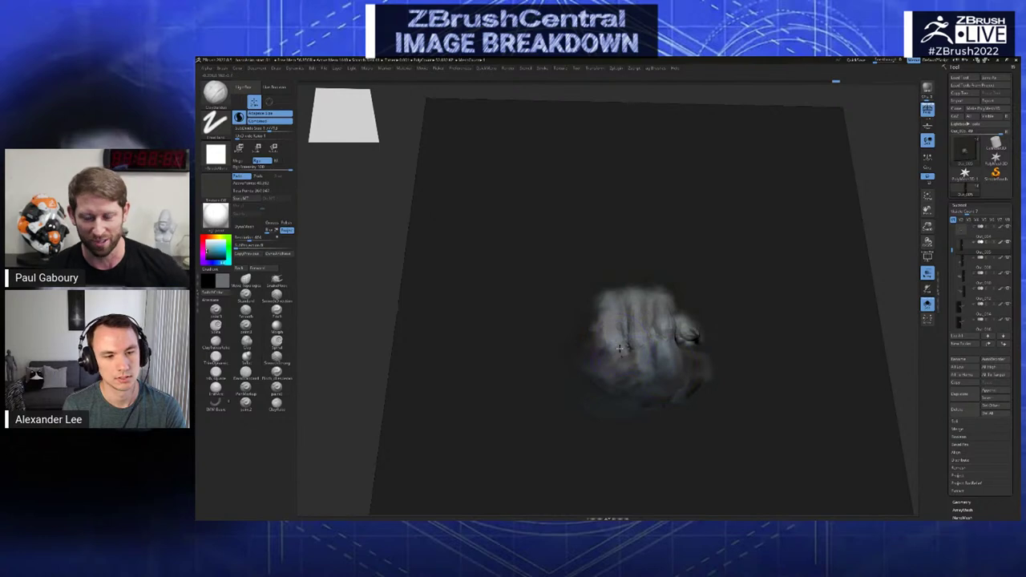
- Step through the sequence of hand subtools from the front and the side, examining shape and shading from fist to open hand
right_click_drag(637, 375, 624, 331)
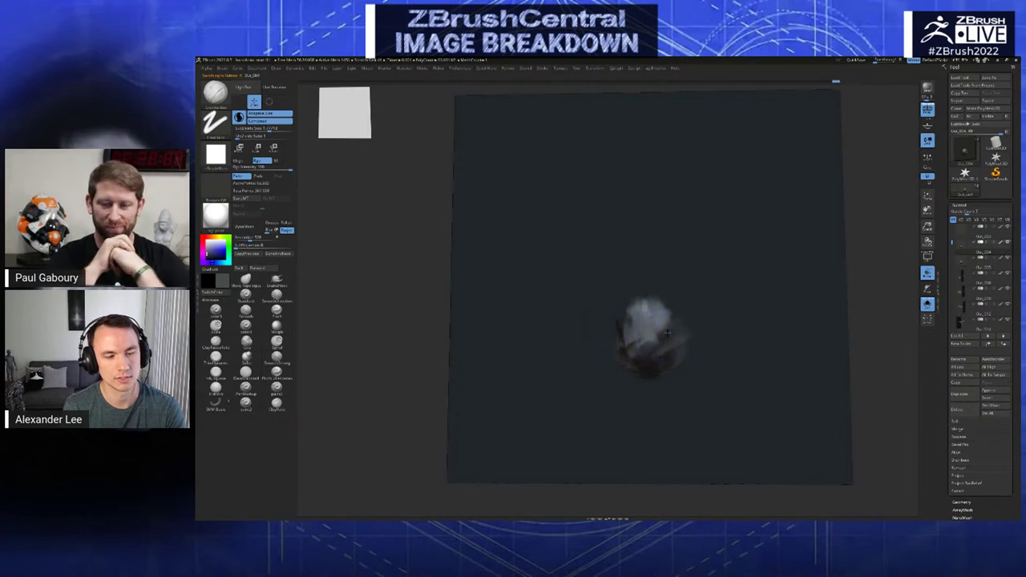
key("Up")
right_click_drag(668, 333, 711, 303)
key("Down")
key("Down")
key("Down")
key("Down")
key("Up")
key("Down")
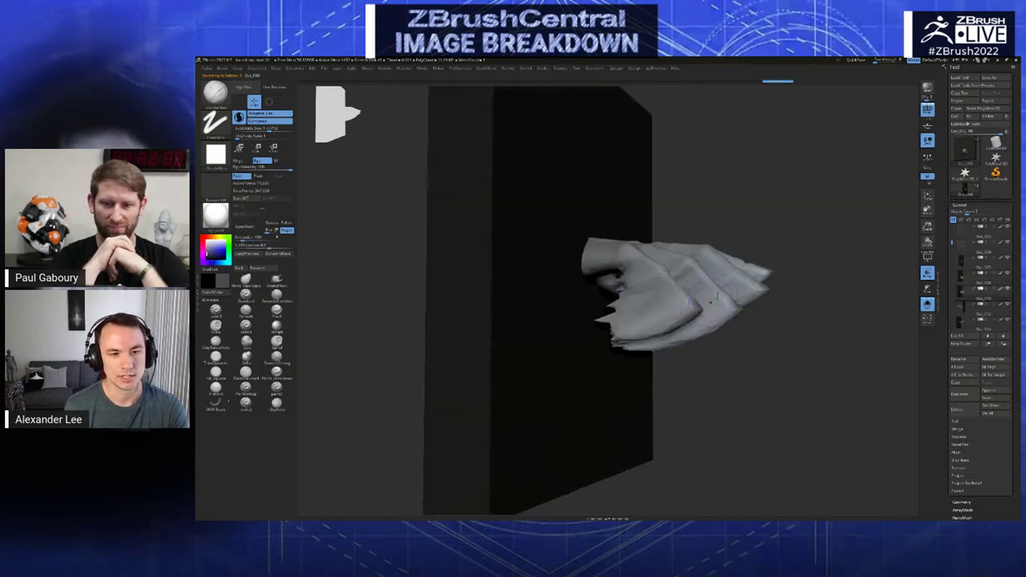
right_click_drag(649, 323, 675, 312)
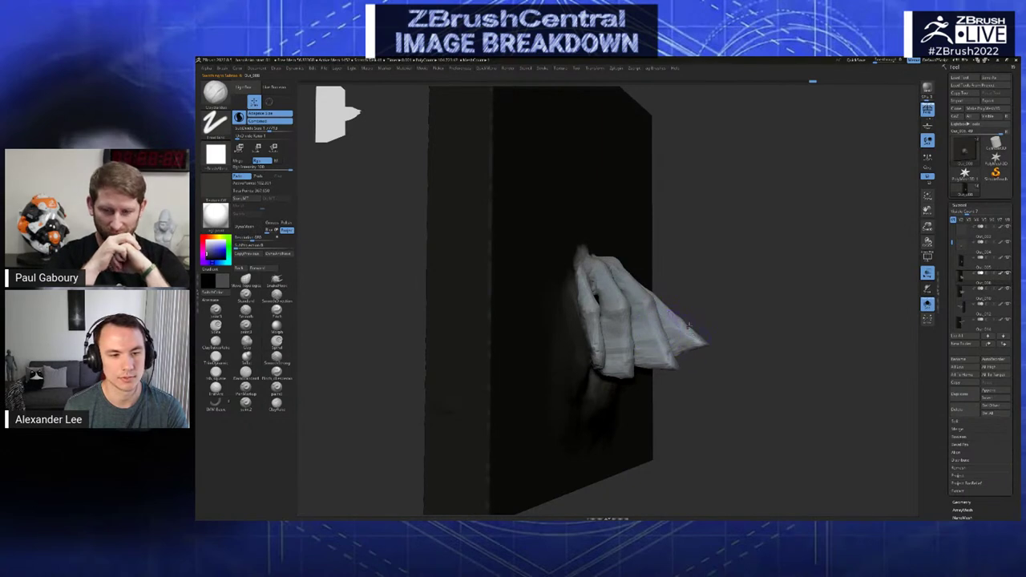
right_click_drag(690, 328, 641, 311)
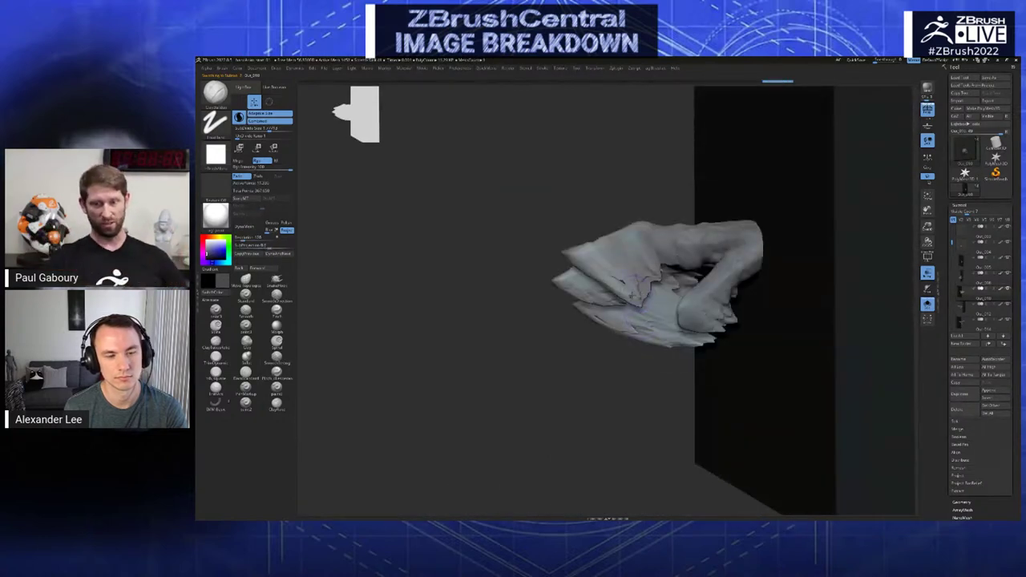
- Pull the torn inner edge of the outstretched hand mesh upward with the SnakeHook brush and check it against the following subtool
key("b")
left_click(620, 295)
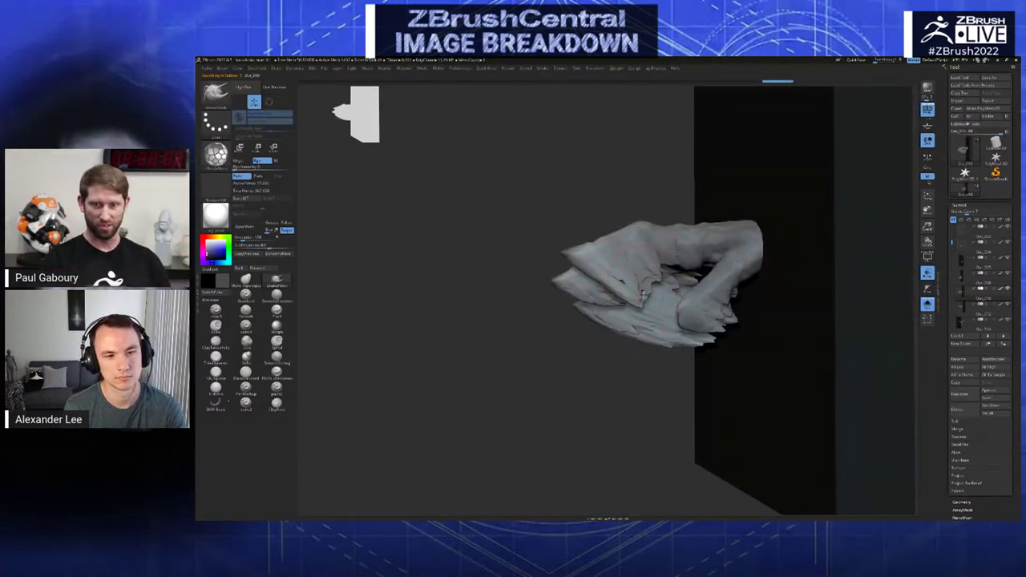
left_click_drag(644, 296, 653, 266)
key("Down")
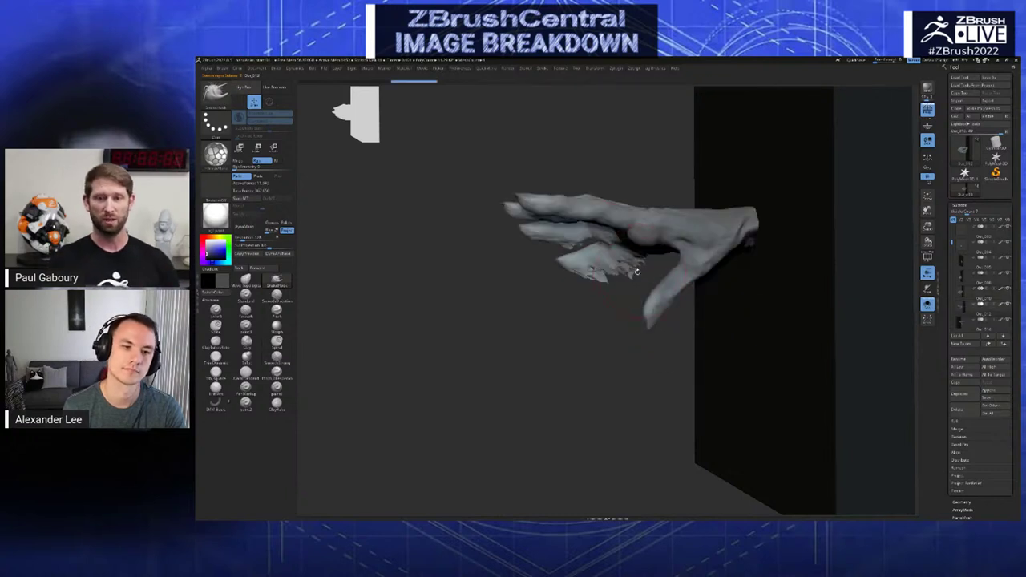
right_click_drag(599, 234, 562, 229)
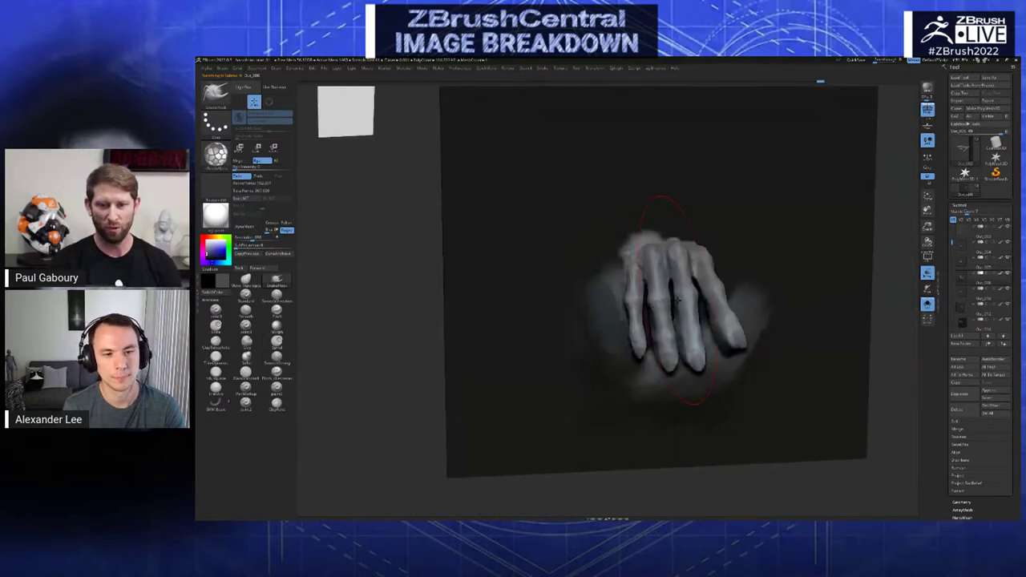
- Switch to the fist subtool, choose a different brush and refine the surface around its fingers
key("Up")
key("b")
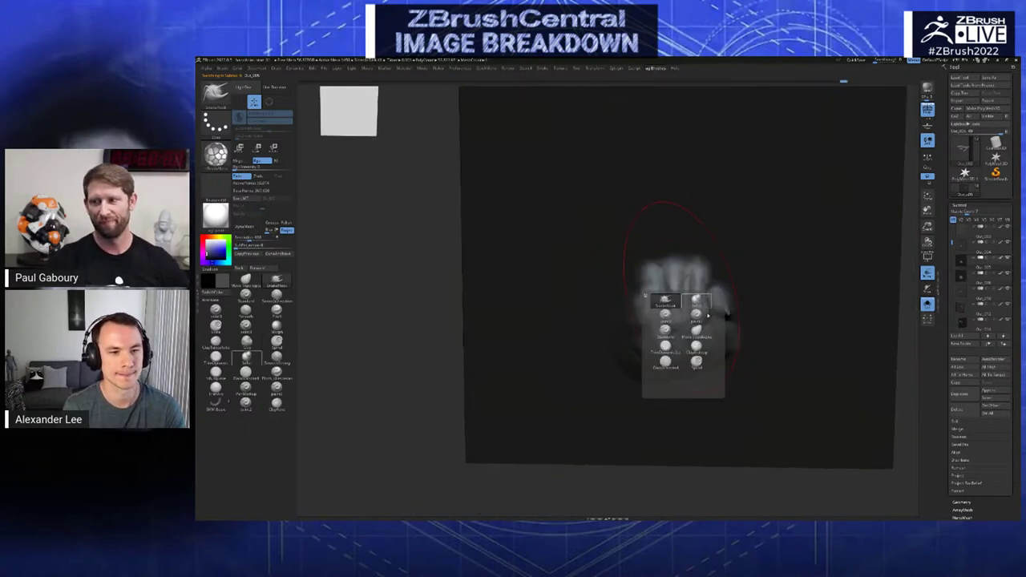
left_click(696, 361)
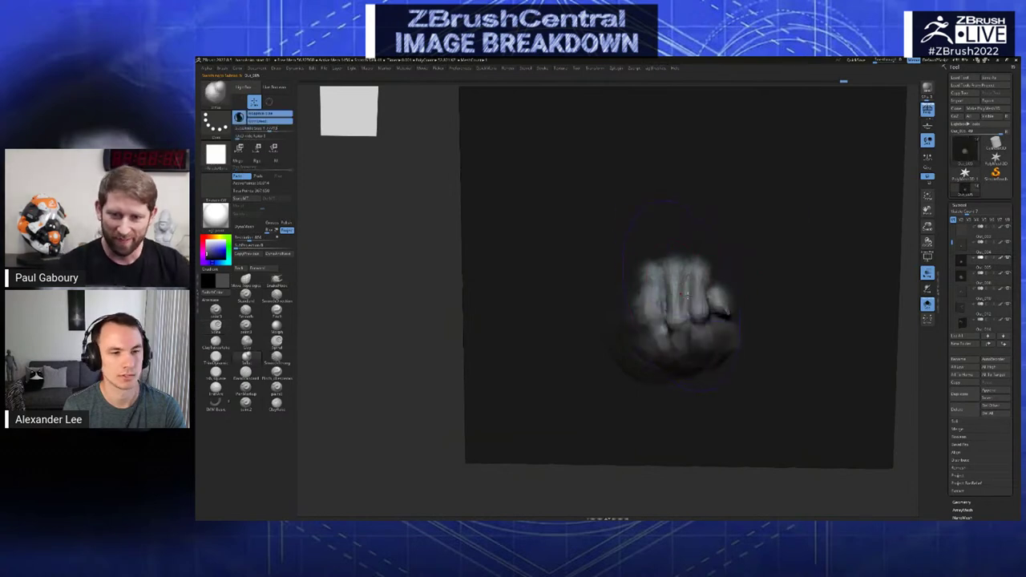
right_click_drag(676, 293, 683, 290)
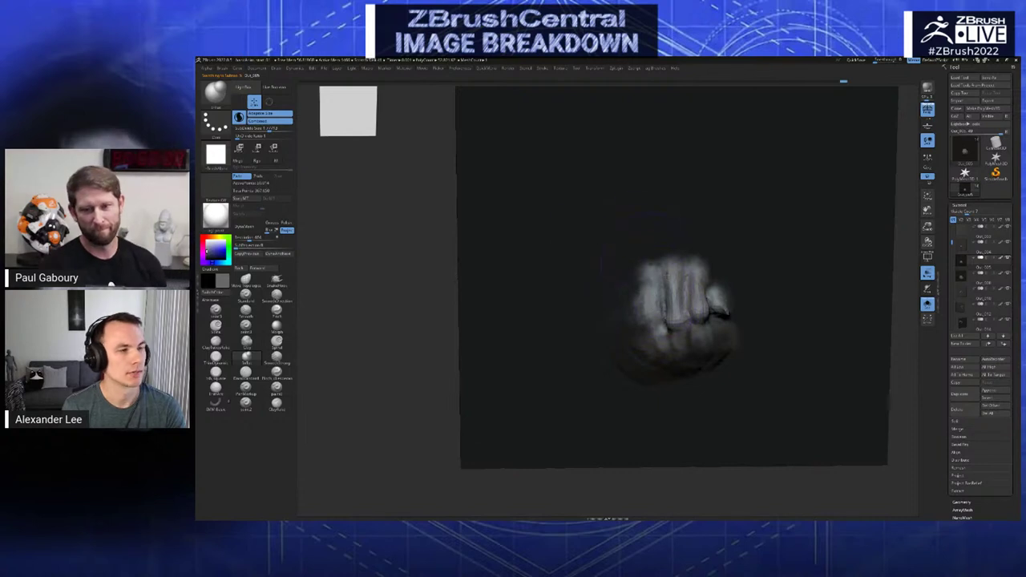
key("space")
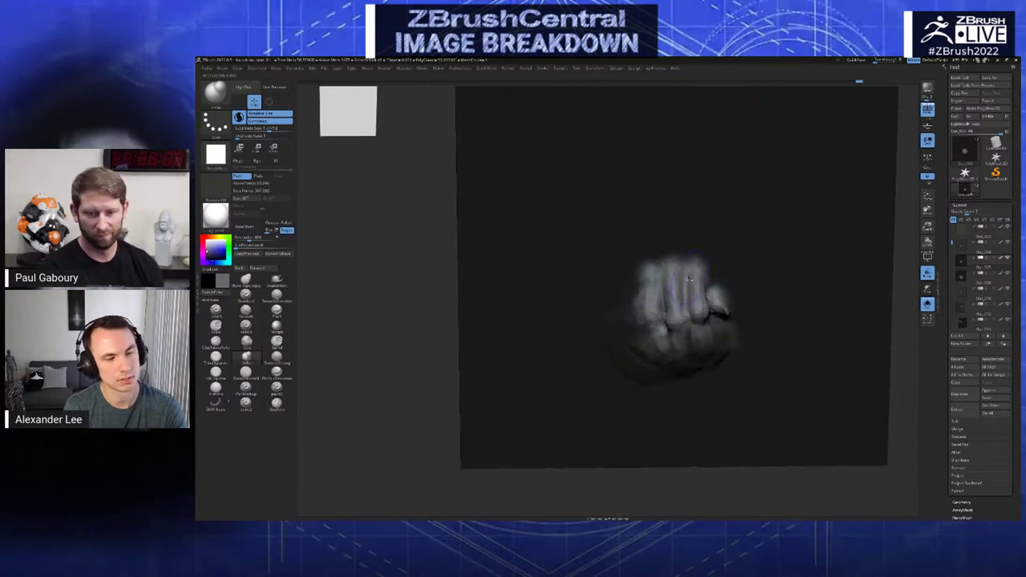
right_click_drag(692, 348, 709, 243)
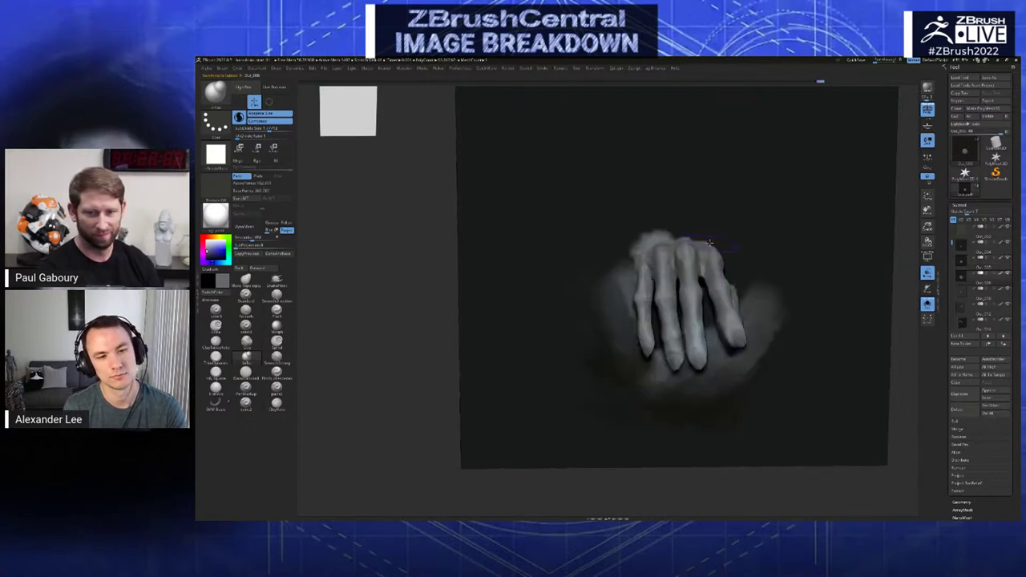
- Compare the downward-reaching hand with its neighbouring subtools, examining the fingers and knuckles from several angles
right_click_drag(675, 274, 675, 253)
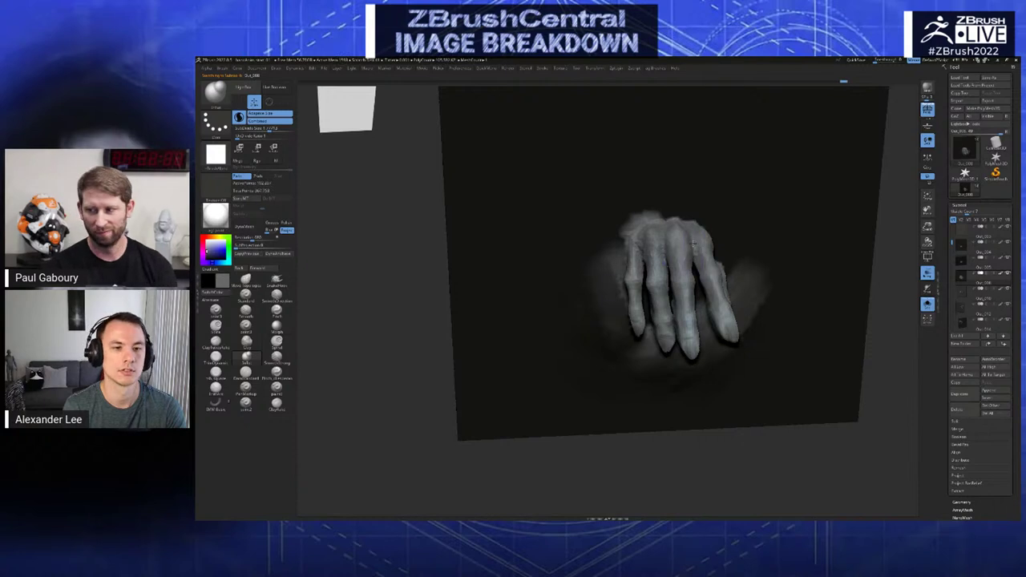
right_click_drag(643, 257, 647, 279)
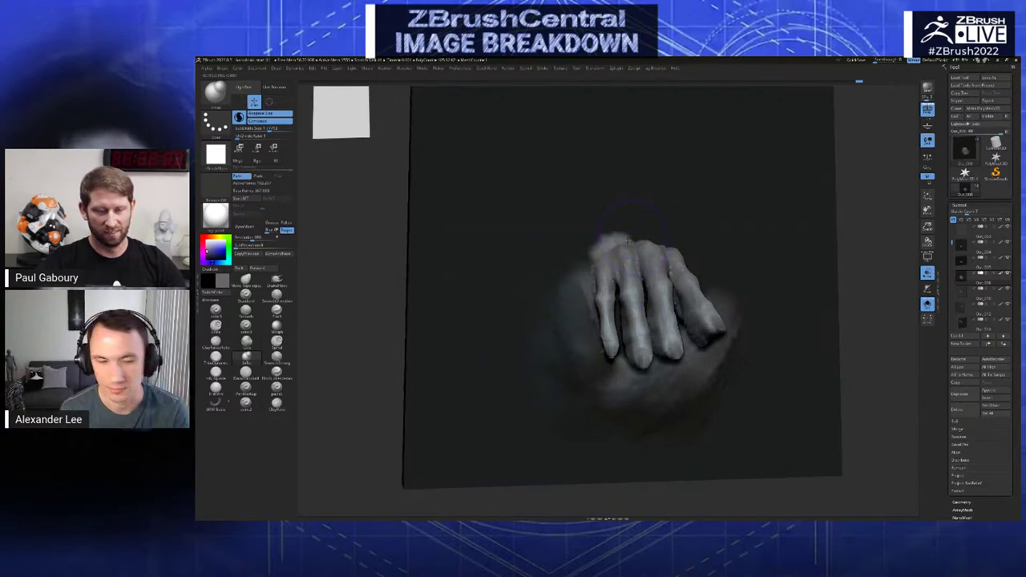
right_click_drag(640, 287, 661, 258)
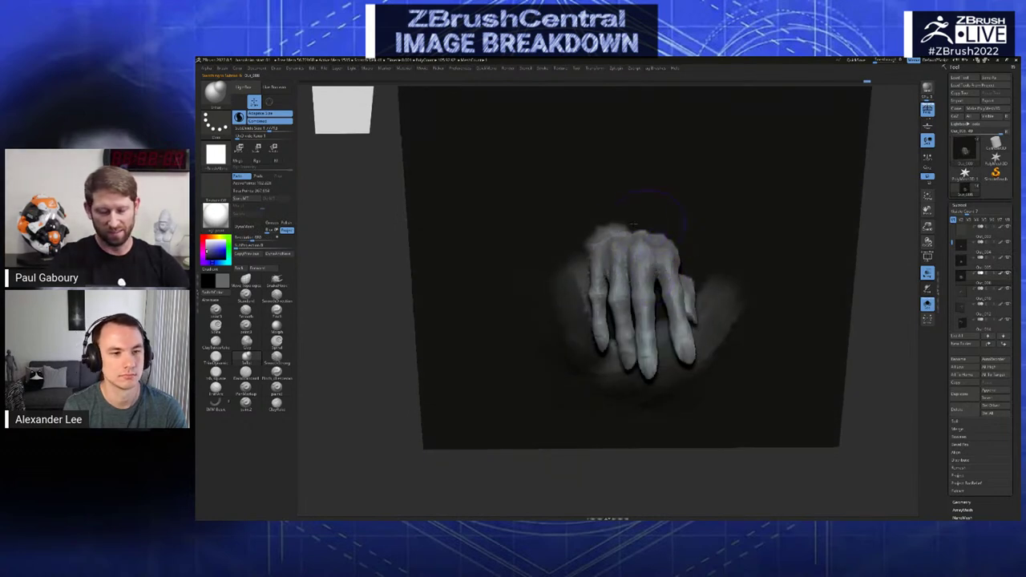
key("Down")
key("Down")
key("Up")
key("Up")
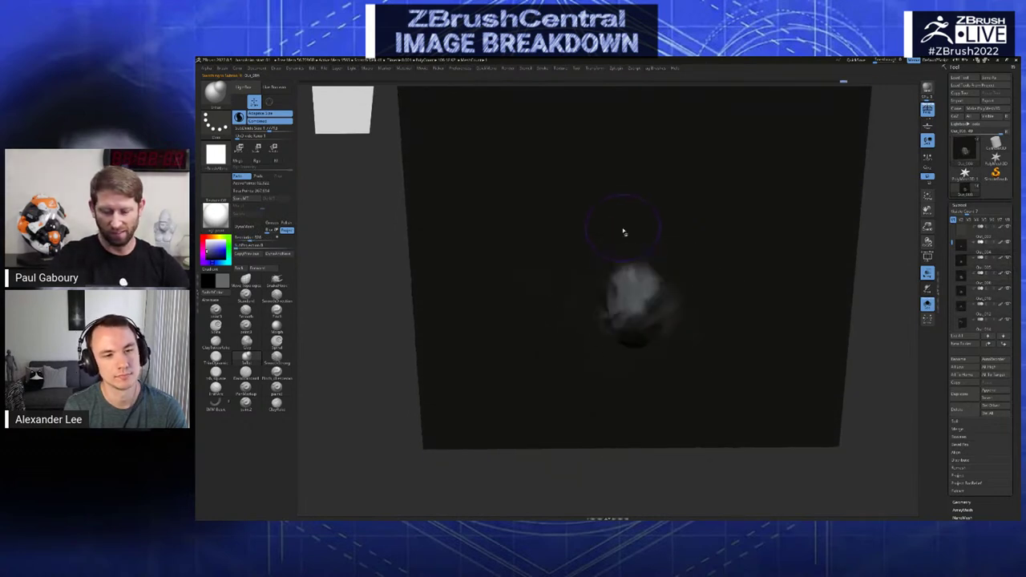
right_click_drag(626, 230, 613, 226)
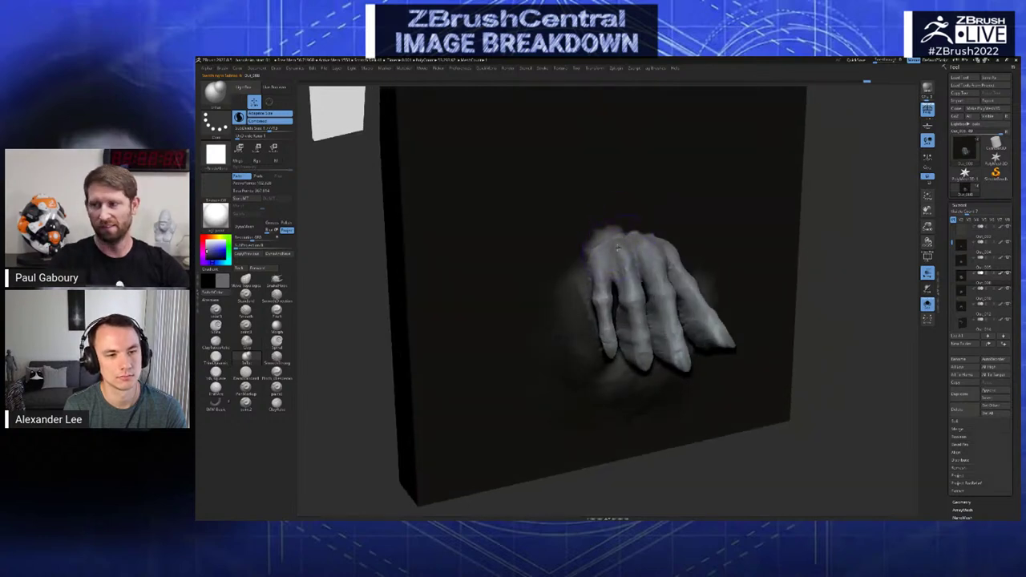
- Choose a paint brush and paint sampled grey strokes above the knuckles to blend the hand into the panel
key("b")
left_click(627, 292)
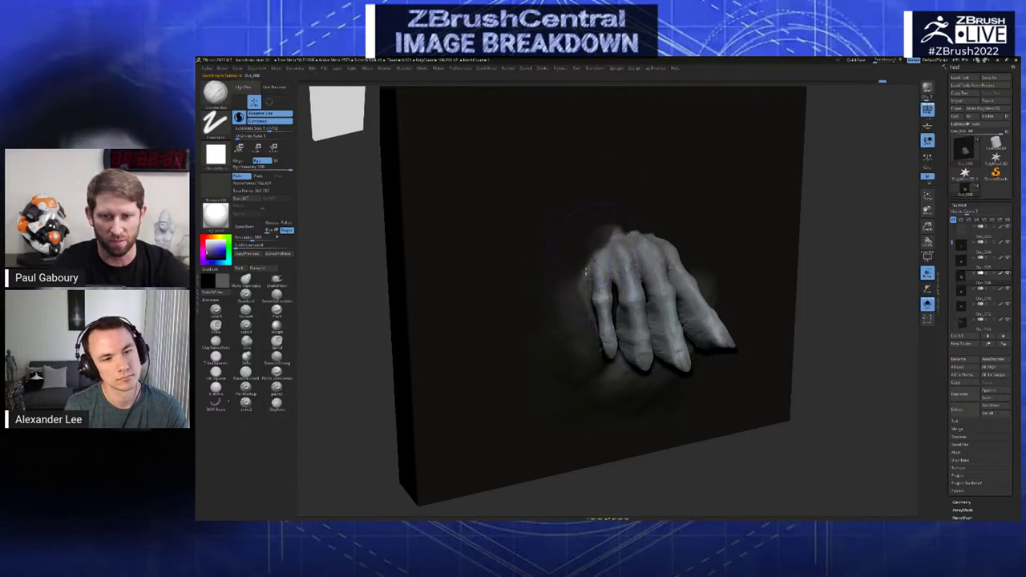
left_click_drag(598, 240, 638, 225)
right_click_drag(641, 226, 600, 229)
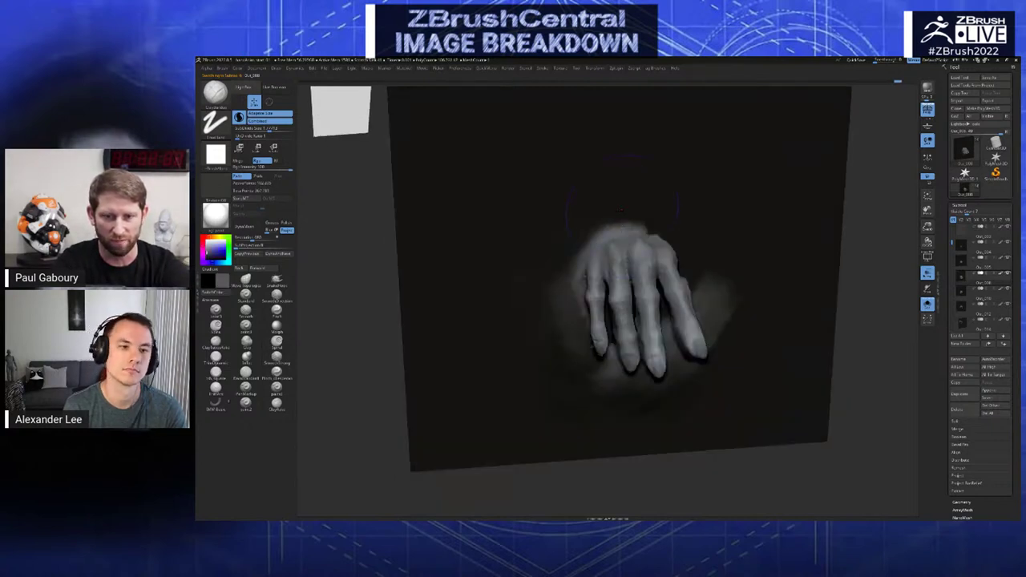
left_click_drag(607, 228, 638, 218)
mouse_move(653, 228)
right_mouse_down()
mouse_move(634, 223)
mouse_move(665, 240)
right_mouse_up()
key("c")
left_click_drag(617, 234, 651, 223)
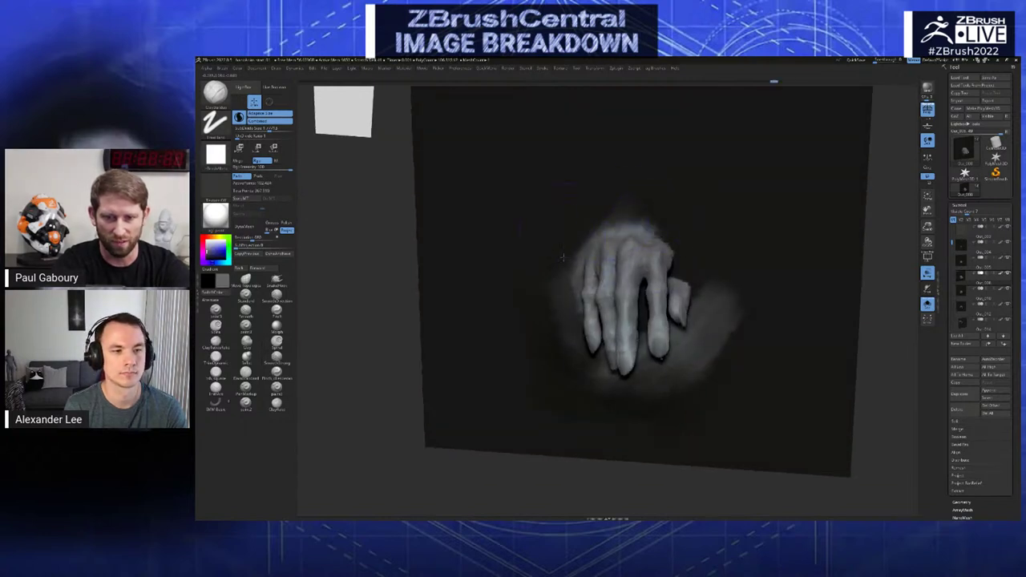
- Sample nearby colours and paint soft blending strokes along the little-finger side of the open hand
left_click_drag(559, 246, 579, 305)
right_click_drag(592, 271, 616, 268)
key("c")
mouse_move(547, 260)
left_mouse_down()
mouse_move(553, 303)
mouse_move(569, 279)
left_mouse_up()
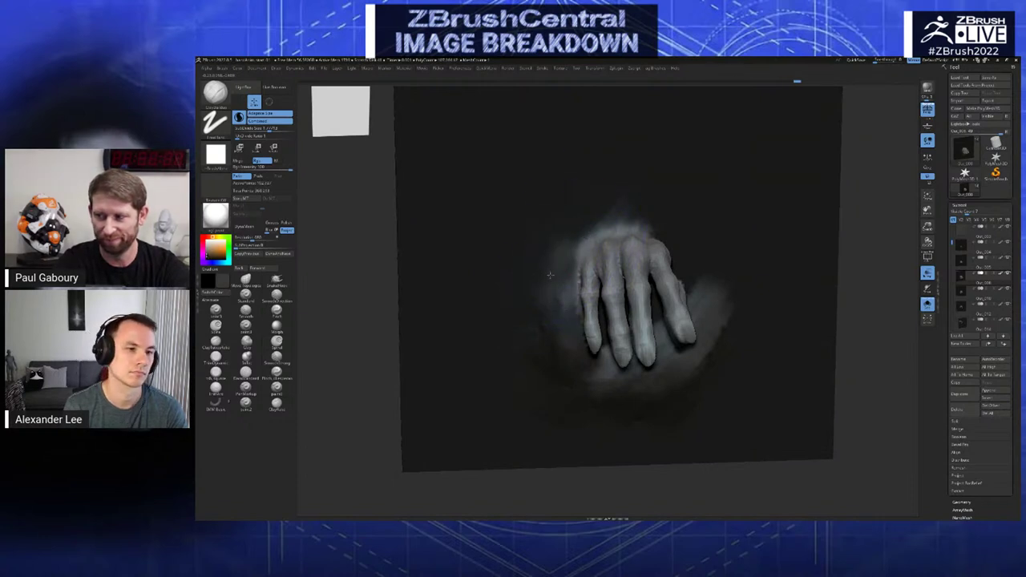
right_click_drag(559, 276, 576, 275)
key("c")
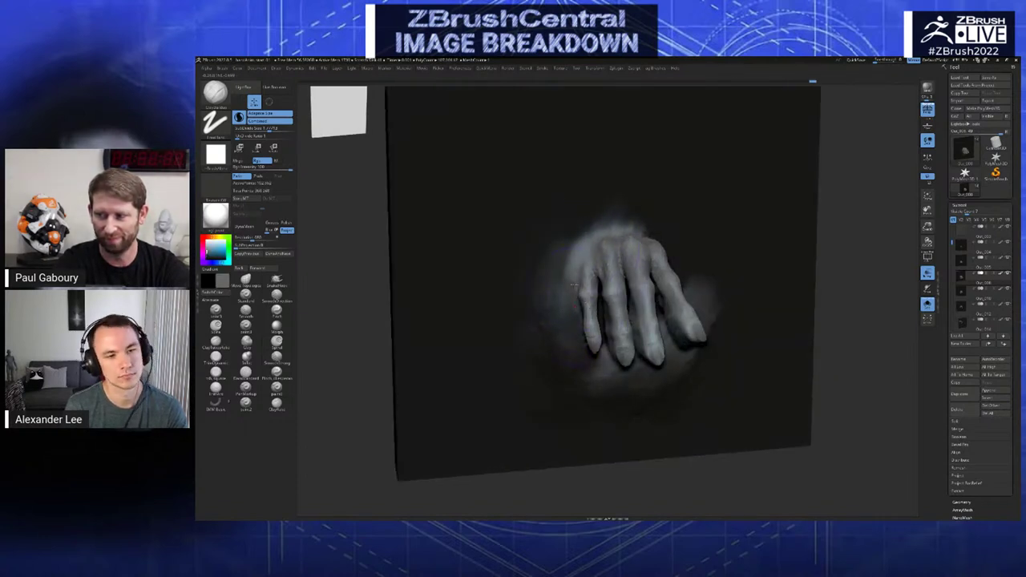
left_click_drag(574, 285, 575, 294)
key("c")
left_click_drag(570, 247, 584, 243)
- Step back and forth through the hand subtools to examine how the painted blending carries from fist to open hand
key("Up")
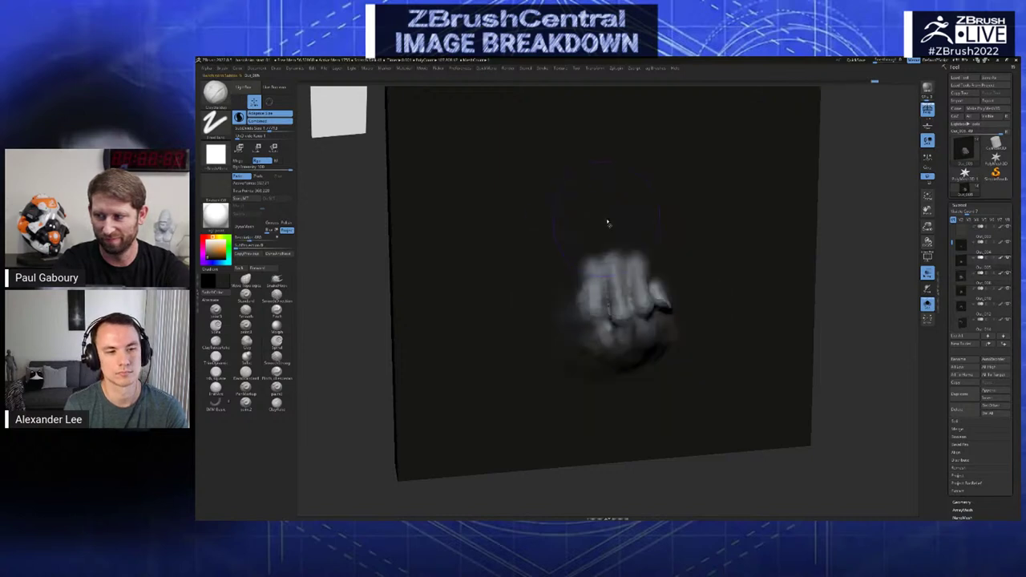
key("Up")
key("Down")
key("Down")
key("Down")
key("Down")
key("Up")
key("Up")
- Sample colours from the hand and paint blending strokes around the thumb and the index-finger knuckle
right_click_drag(611, 227, 665, 255)
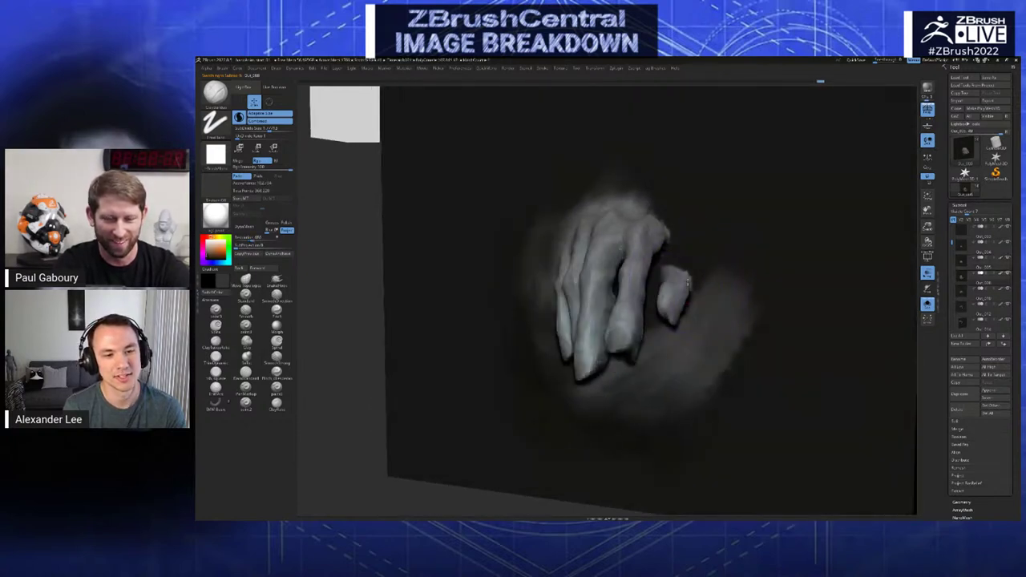
key("c")
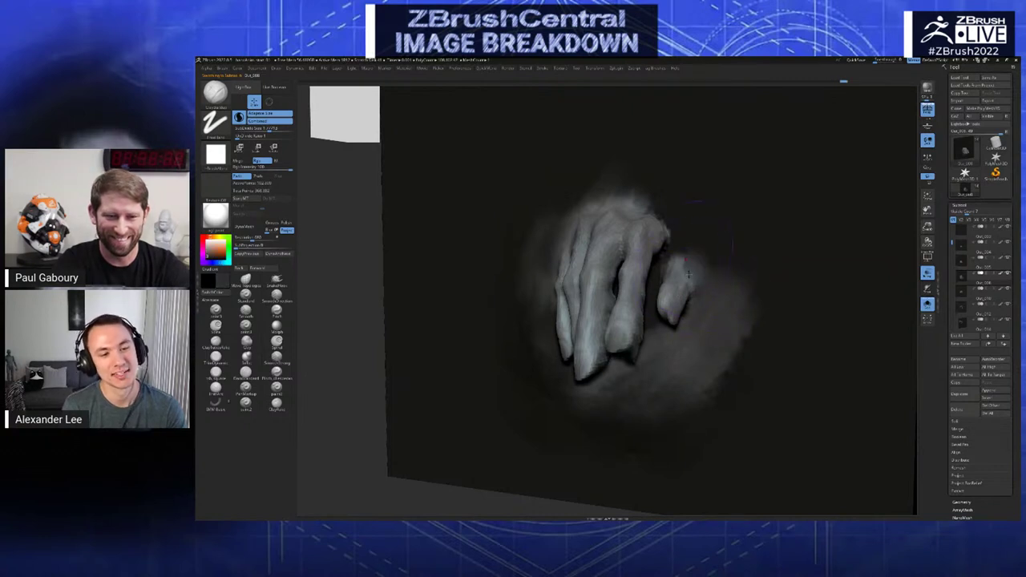
right_click_drag(665, 265, 635, 247)
key("c")
left_click_drag(641, 237, 645, 251)
key("c")
key("c")
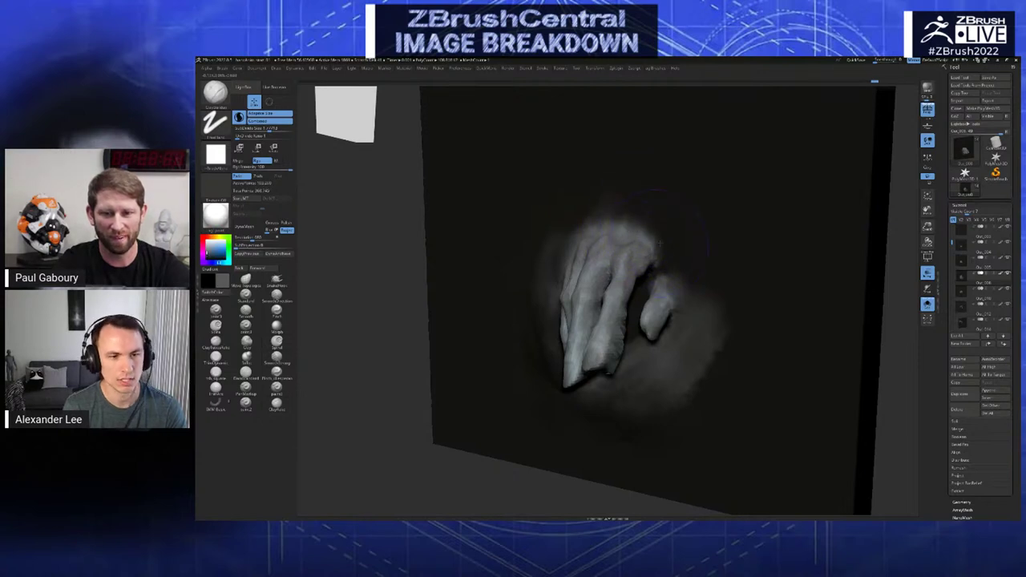
right_click_drag(660, 242, 653, 232)
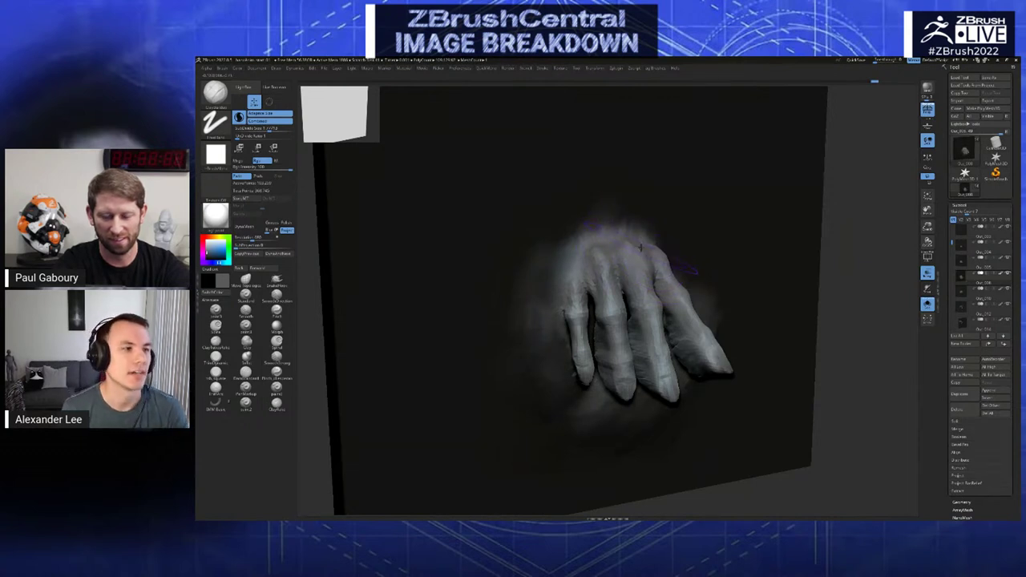
- Paint lighter strokes across the gap between thumb and index knuckle to connect the thumb to the hand
mouse_move(659, 216)
right_mouse_down()
mouse_move(670, 243)
mouse_move(681, 241)
mouse_move(685, 275)
mouse_move(642, 267)
mouse_move(656, 274)
right_mouse_up()
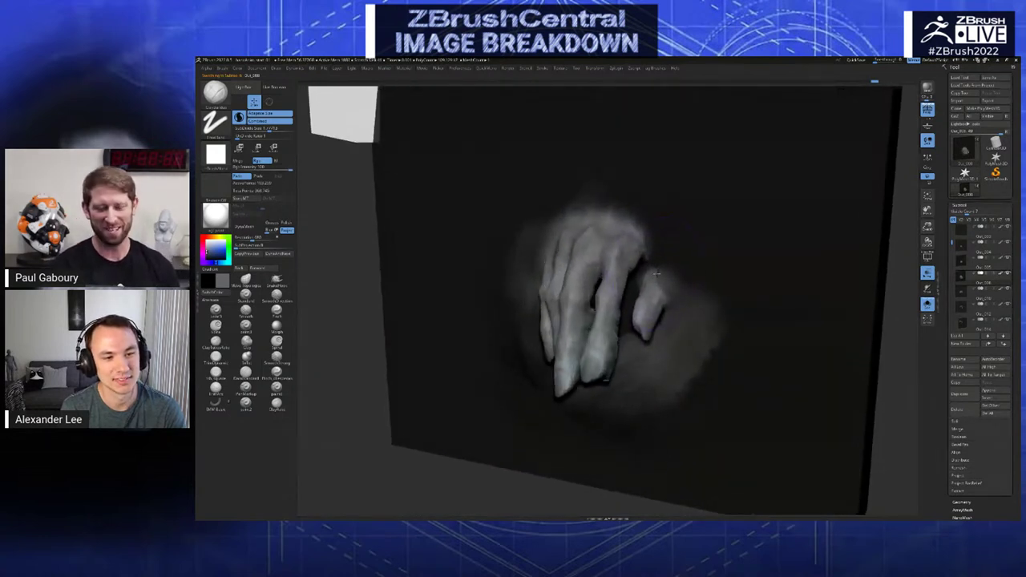
mouse_move(642, 222)
right_mouse_down()
mouse_move(656, 252)
mouse_move(656, 304)
right_mouse_up()
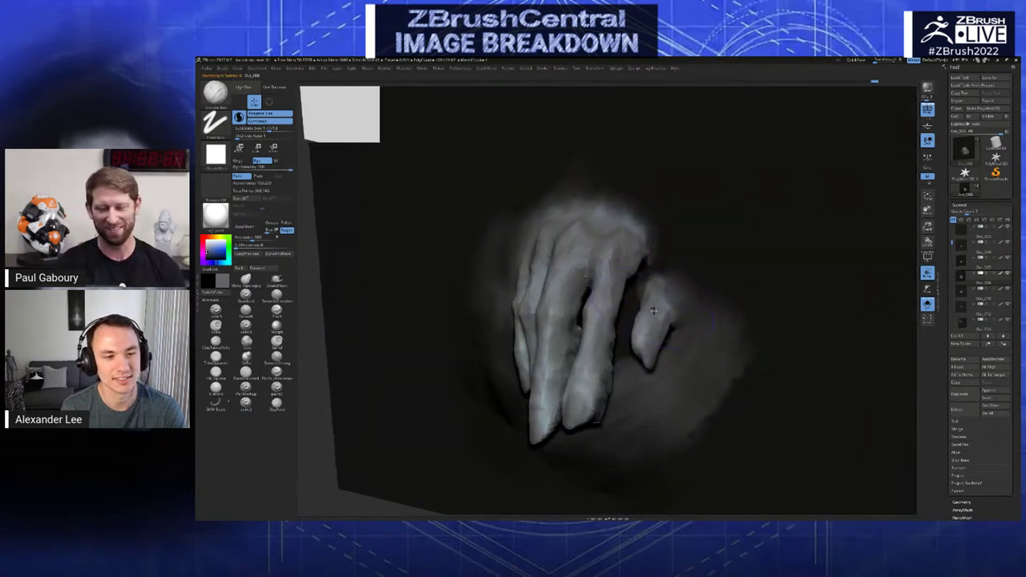
mouse_move(662, 303)
left_mouse_down()
mouse_move(655, 251)
mouse_move(681, 322)
left_mouse_up()
left_click_drag(645, 237, 640, 215)
left_click_drag(665, 263, 651, 223)
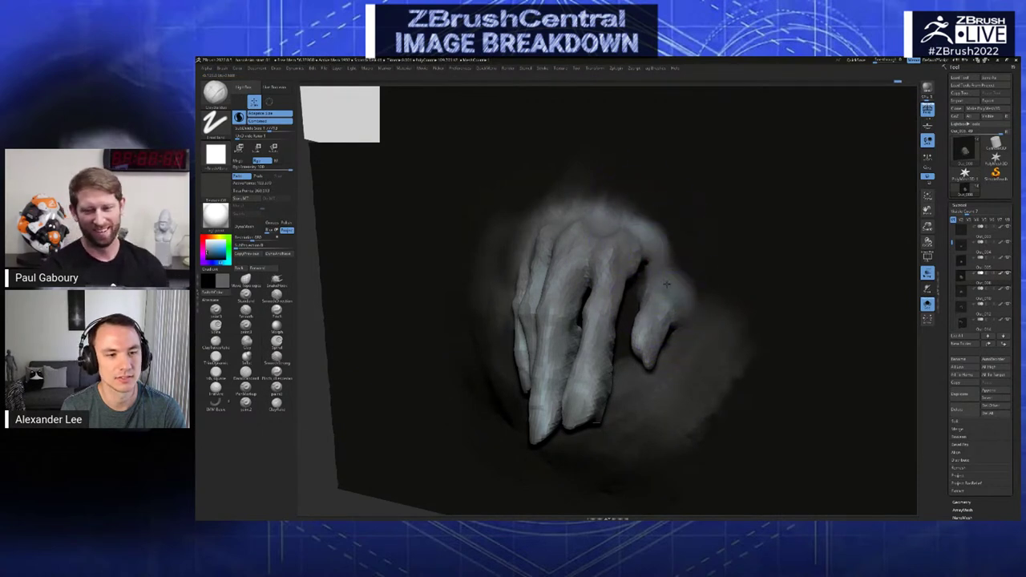
right_click_drag(599, 218, 535, 249)
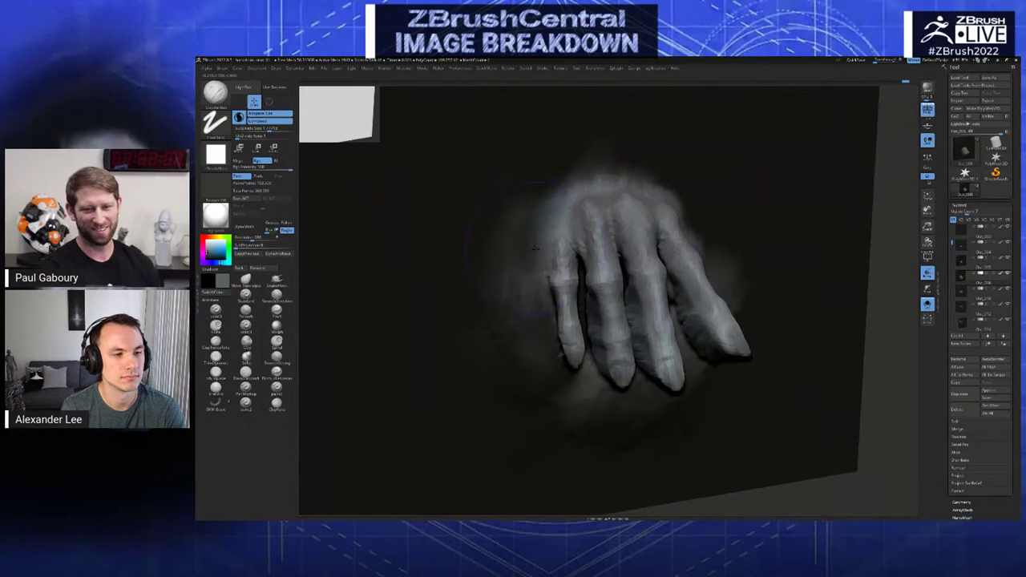
right_click_drag(580, 221, 649, 245)
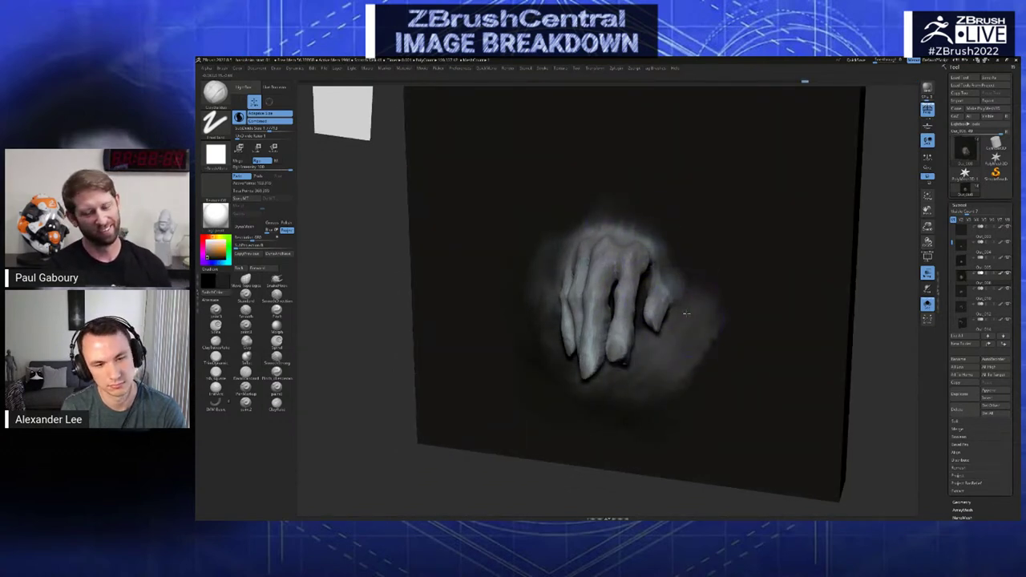
- Step through the neighbouring hand subtools at different angles, comparing their poses and shading with the repainted hand
right_click_drag(668, 326, 675, 307)
key("Up")
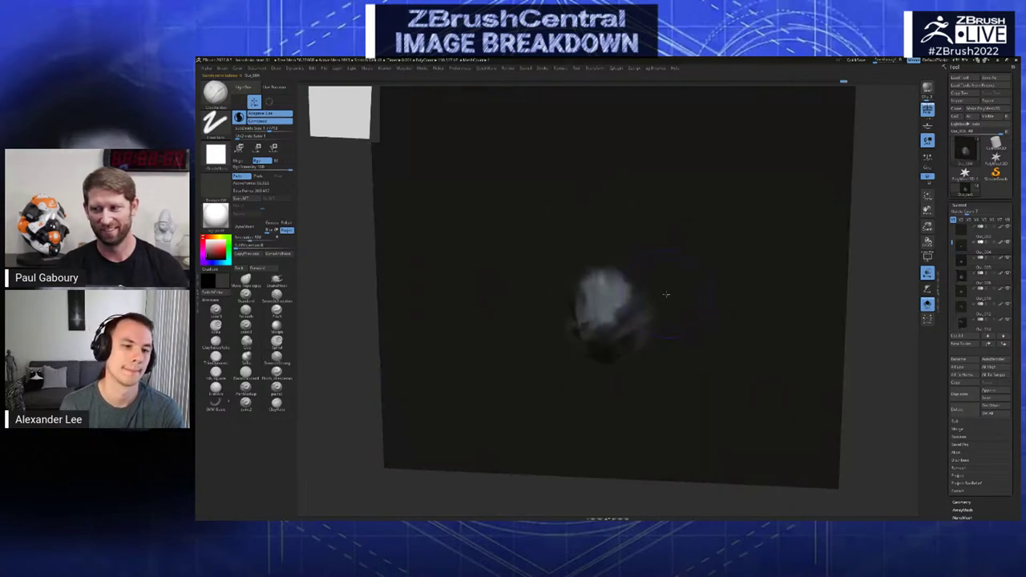
key("Down")
key("Down")
right_click_drag(609, 254, 667, 248)
key("c")
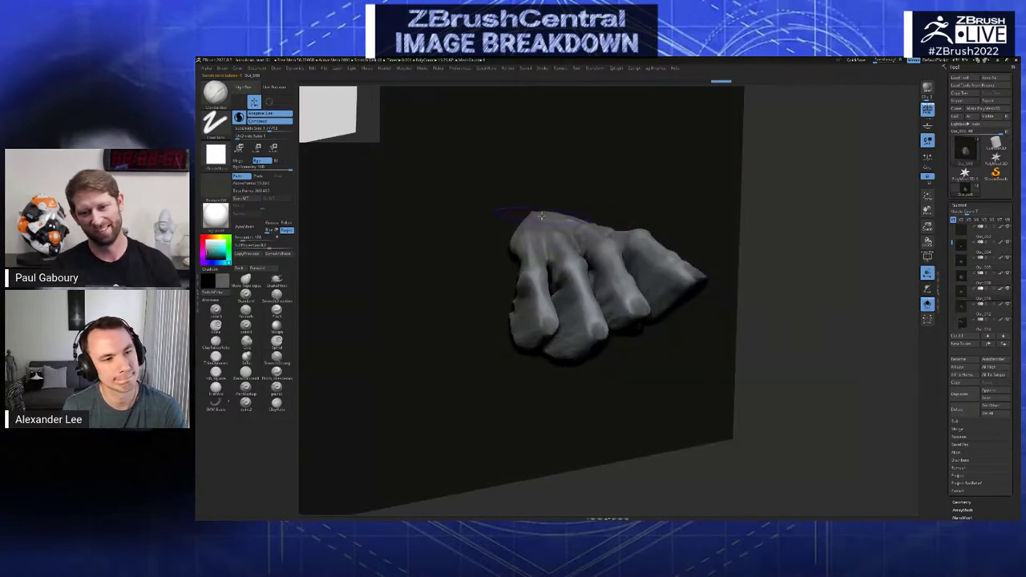
right_click_drag(513, 230, 565, 233, "alt")
key("Down")
key("Down")
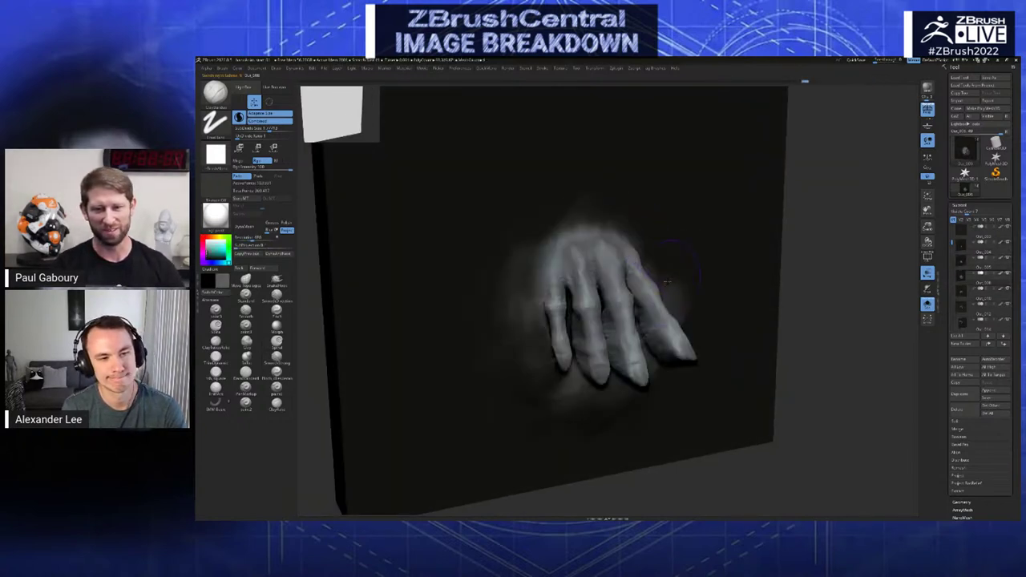
right_click_drag(645, 261, 681, 233, "shift")
key("Up")
key("Up")
key("Down")
key("Down")
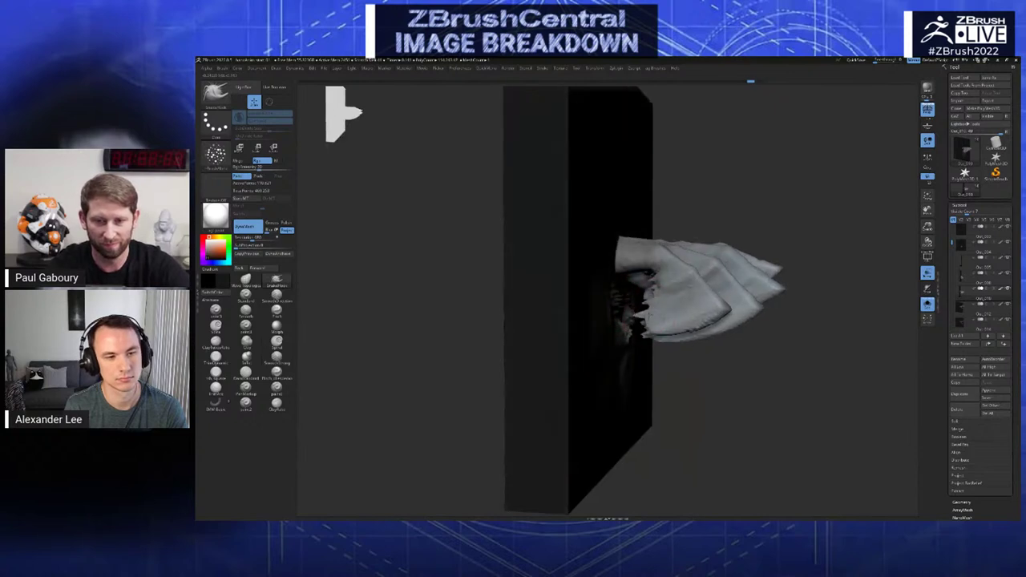
- Turn off backface masking, pull the torn mesh between hand and panel with the SnakeHook brush, and remesh it with DynaMesh
key("b")
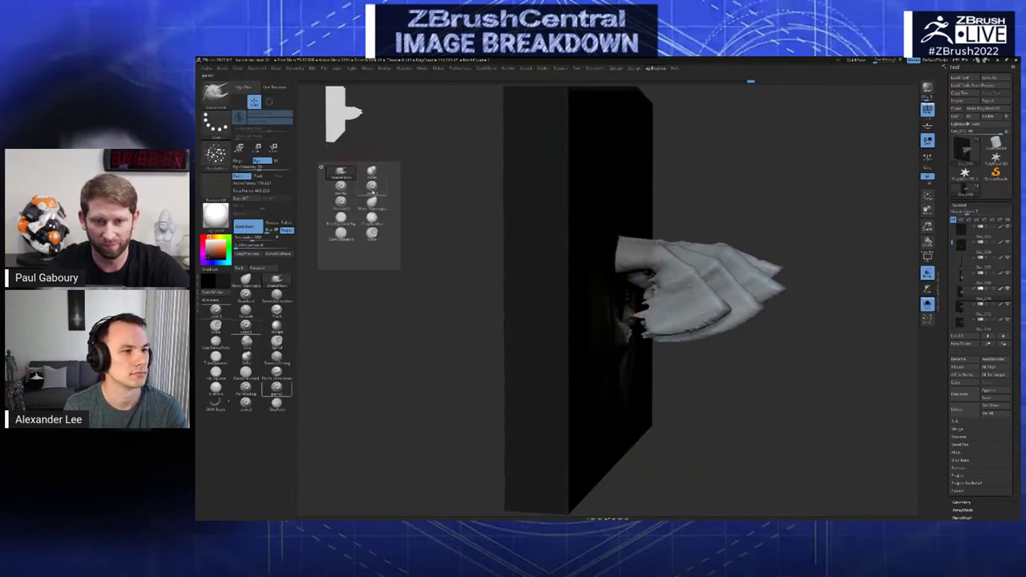
key("space")
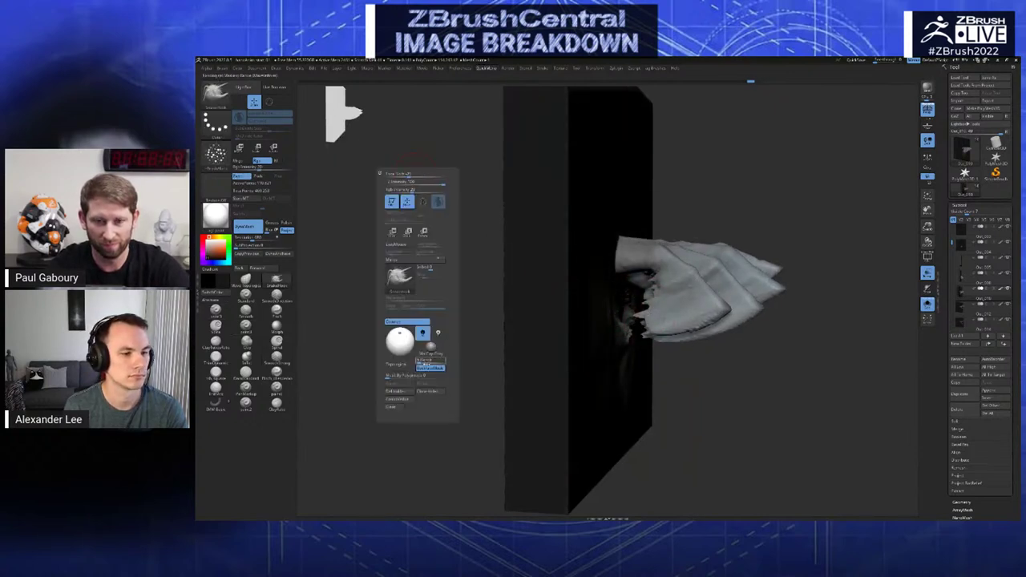
left_click(427, 368)
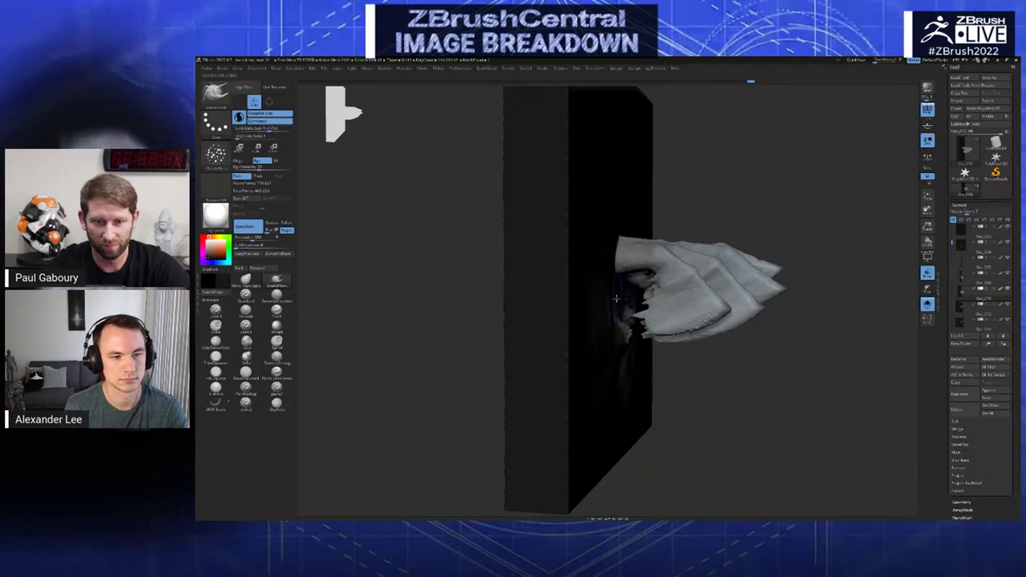
mouse_move(648, 317)
right_mouse_down()
mouse_move(667, 319)
mouse_move(646, 324)
mouse_move(563, 269)
right_mouse_up()
key("c")
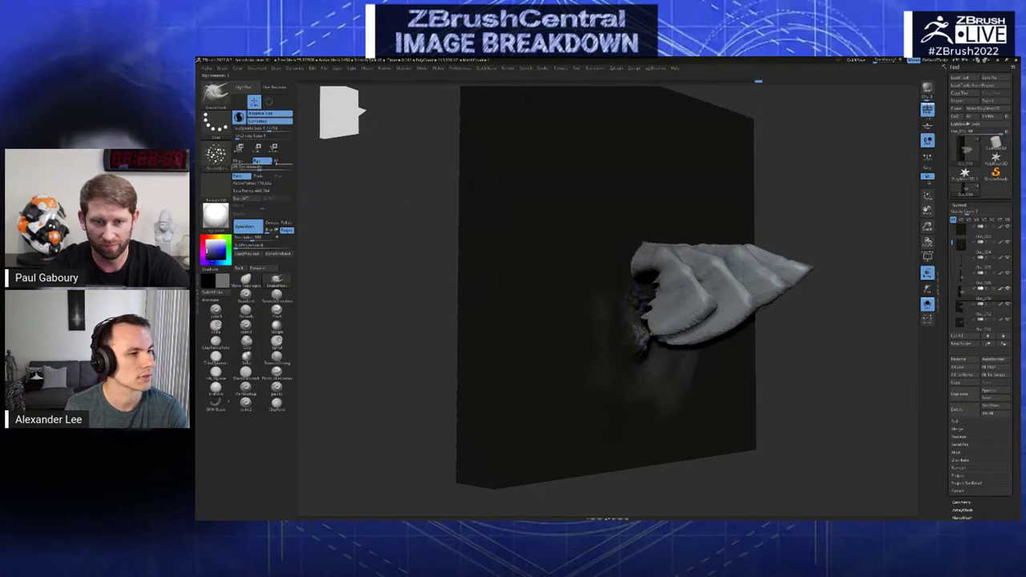
right_click_drag(577, 248, 642, 251)
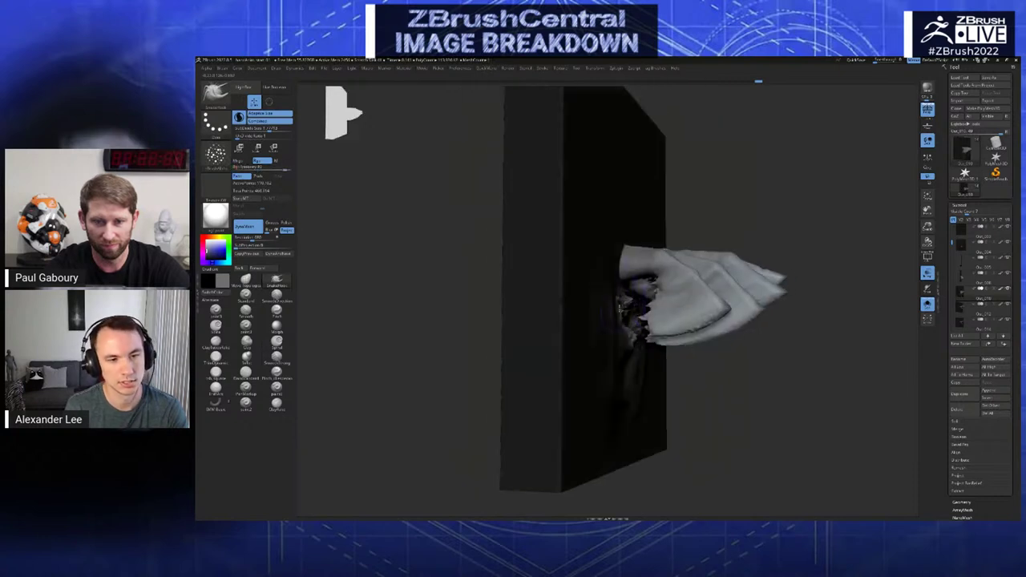
right_click_drag(621, 308, 553, 303)
left_click_drag(393, 321, 421, 353, "ctrl")
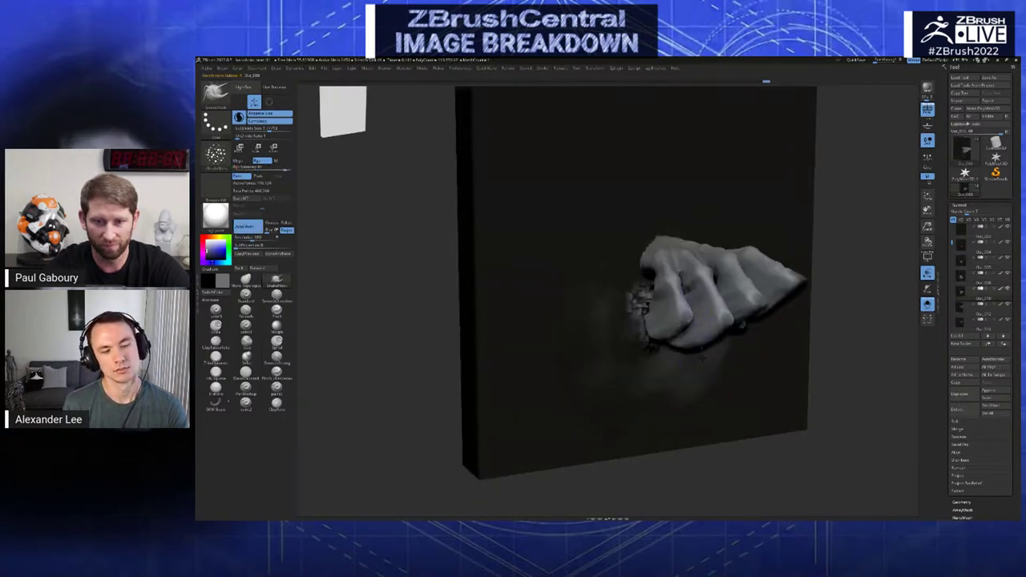
- Step through the outstretched-hand subtool and its neighbours from the side, comparing how the poses progress out of the panel
key("Down")
mouse_move(678, 328)
right_mouse_down()
mouse_move(647, 335)
mouse_move(658, 327)
mouse_move(590, 295)
right_mouse_up()
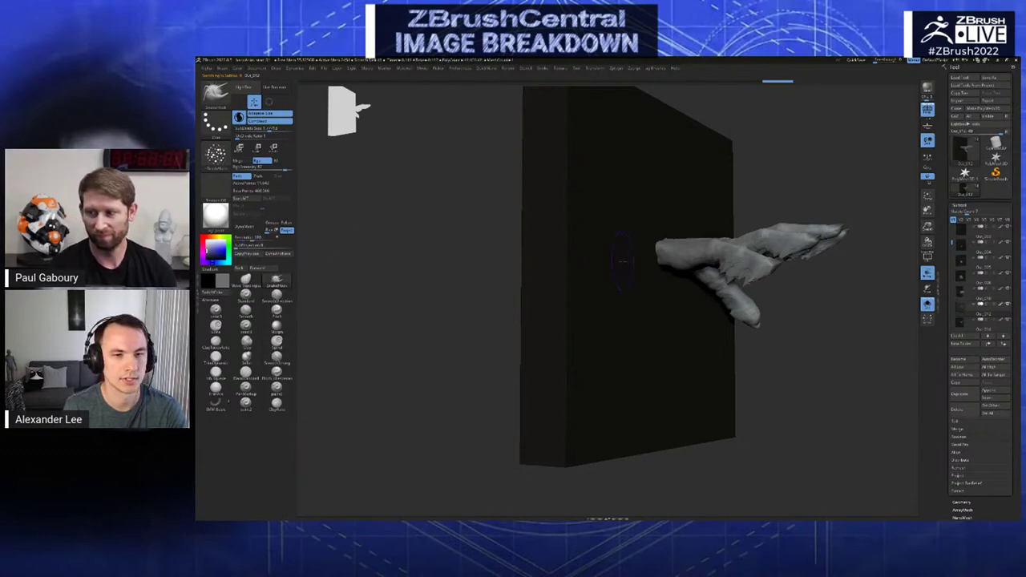
key("ctrl+z")
key("ctrl+shift+z")
left_click_drag(772, 282, 817, 280)
key("Up")
key("Down")
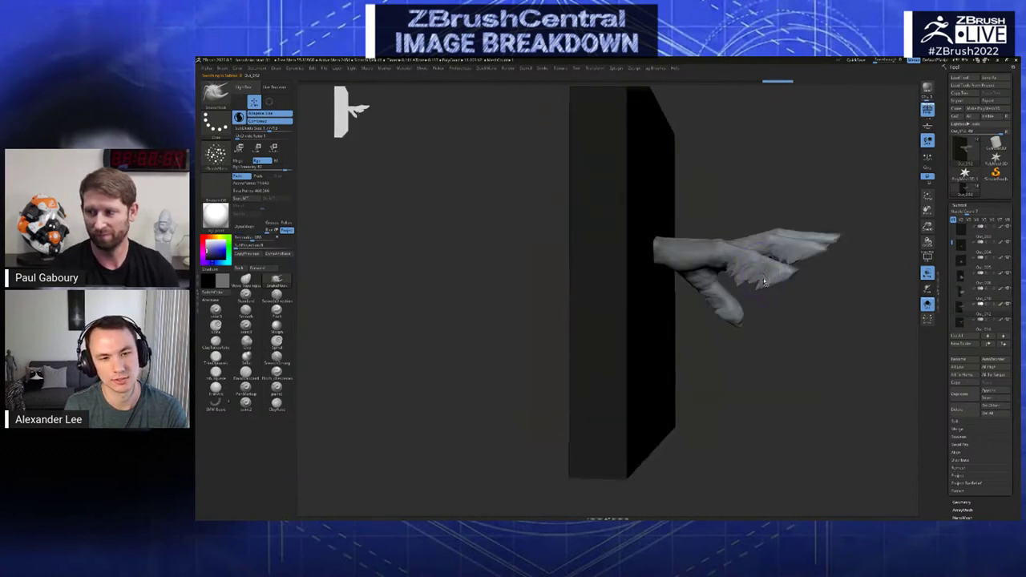
key("Down")
key("Up")
key("Up")
key("Down")
key("Down")
key("Down")
key("Up")
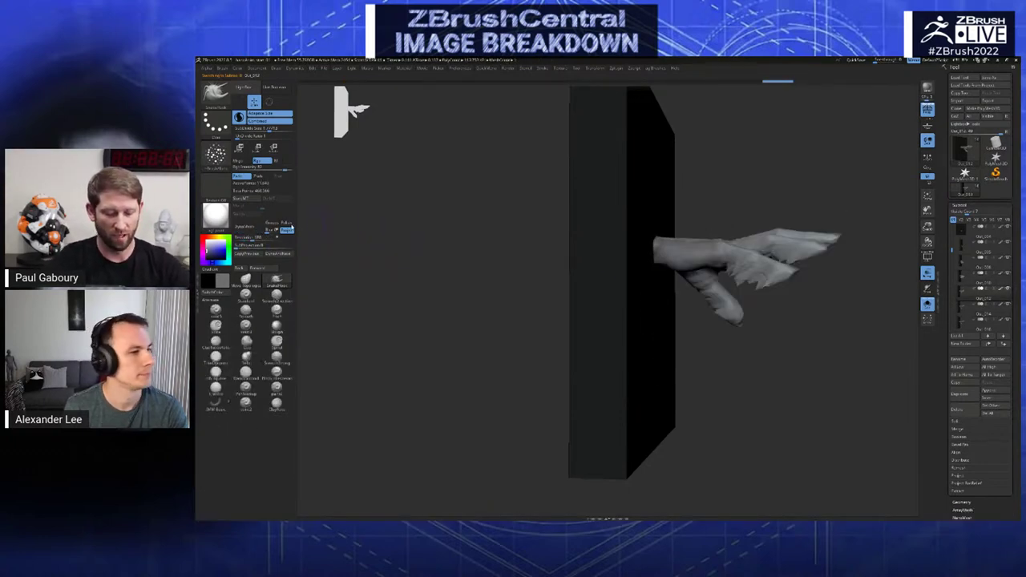
- Turn on DynaMesh for the outstretched-hand subtool, and return to the preceding hand pose with the torn underside
left_click(248, 224)
left_click_drag(724, 344, 684, 336)
key("Up")
left_click_drag(741, 350, 714, 345)
right_click_drag(673, 337, 668, 364)
right_click_drag(677, 368, 688, 374)
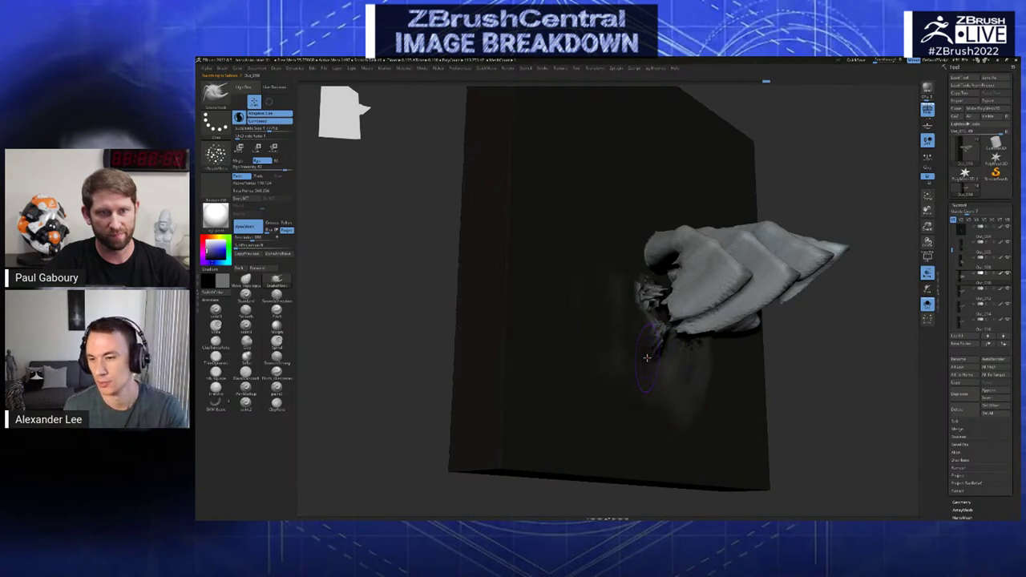
- Smooth the panel beside the torn mesh and sample a colour with the paint brush for blending the wrist
mouse_move(646, 338)
right_mouse_down()
mouse_move(652, 325)
mouse_move(652, 353)
mouse_move(655, 322)
mouse_move(653, 339)
mouse_move(631, 266)
mouse_move(609, 290)
mouse_move(621, 287)
right_mouse_up()
key("space")
left_click(625, 327)
left_click_drag(621, 298, 611, 280, "shift")
key("c")
right_click_drag(623, 229, 639, 239)
right_click_drag(626, 295, 629, 292)
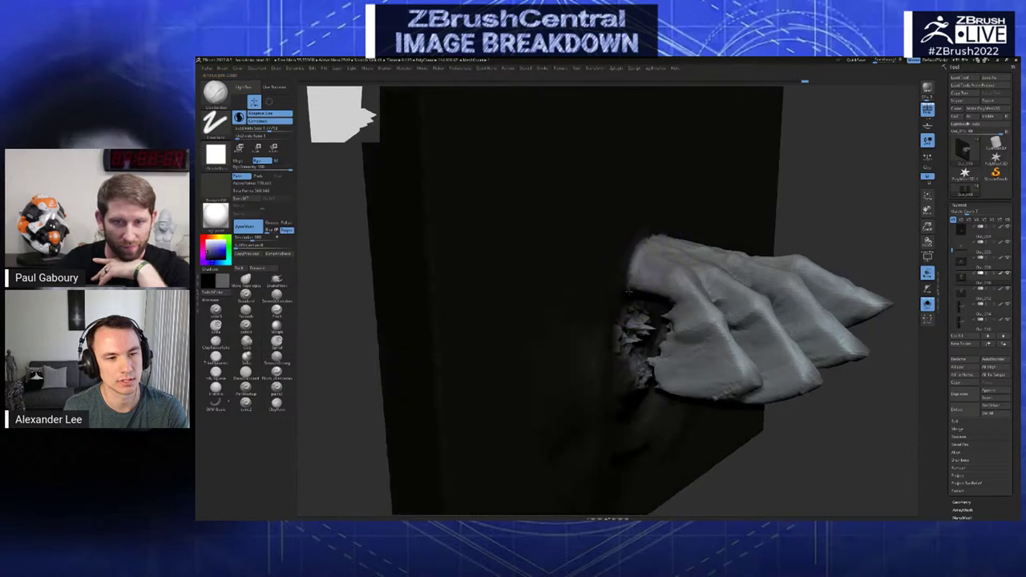
- Paint soft lighter tones around the wrist and the torn area so the hand blends into the panel
mouse_move(634, 242)
right_mouse_down()
mouse_move(628, 261)
mouse_move(643, 257)
mouse_move(641, 242)
mouse_move(673, 233)
mouse_move(696, 254)
mouse_move(704, 238)
mouse_move(699, 247)
right_mouse_up()
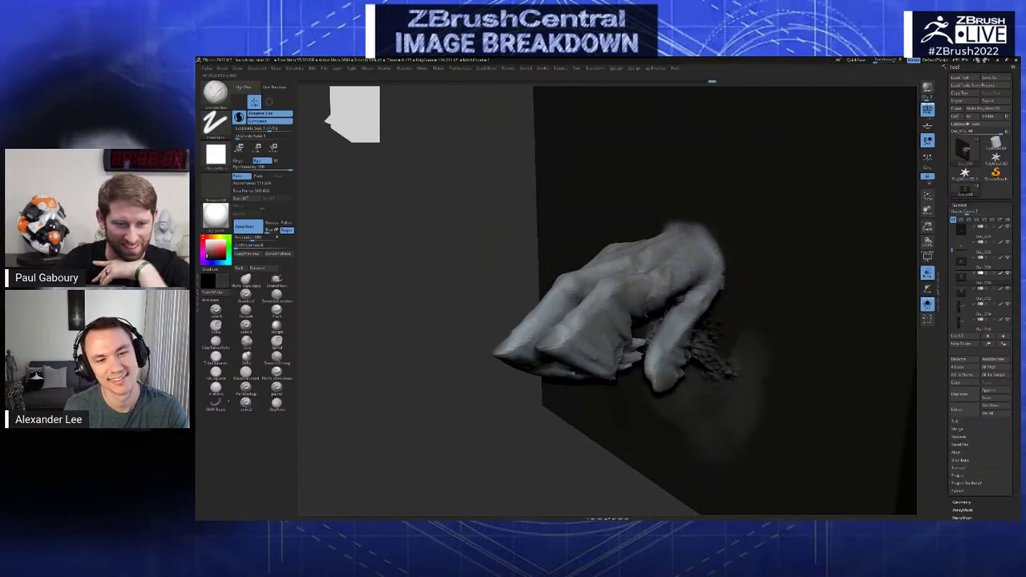
mouse_move(725, 288)
right_mouse_down()
mouse_move(674, 206)
mouse_move(678, 241)
mouse_move(655, 243)
mouse_move(600, 284)
mouse_move(620, 288)
right_mouse_up()
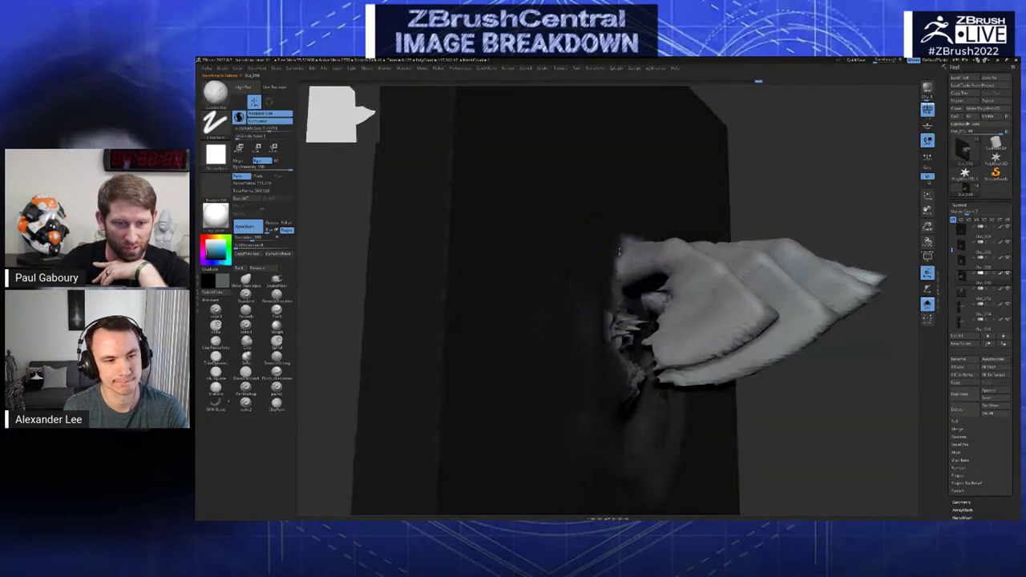
mouse_move(619, 251)
right_mouse_down()
mouse_move(619, 276)
mouse_move(605, 258)
right_mouse_up()
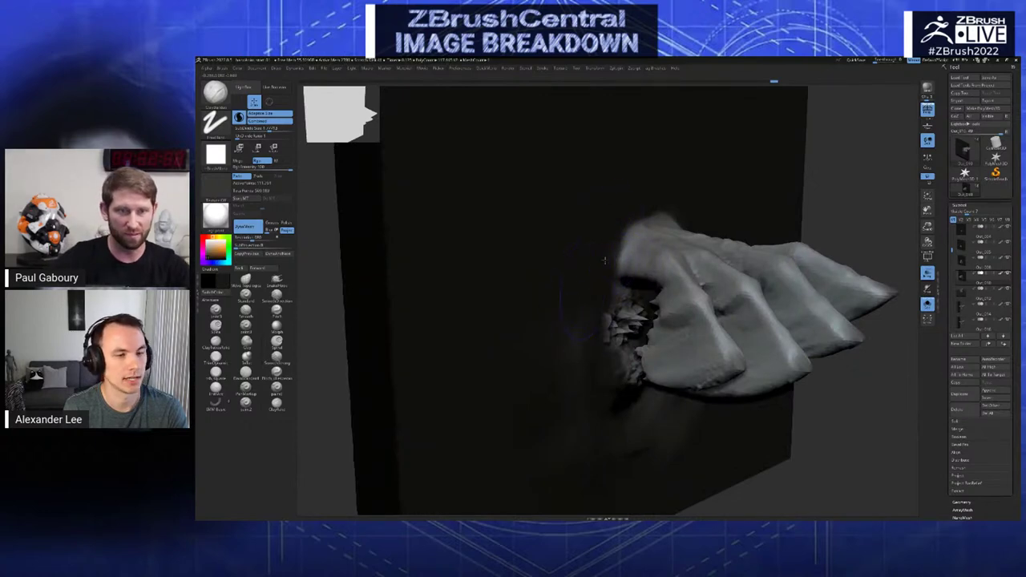
right_click_drag(622, 269, 634, 260)
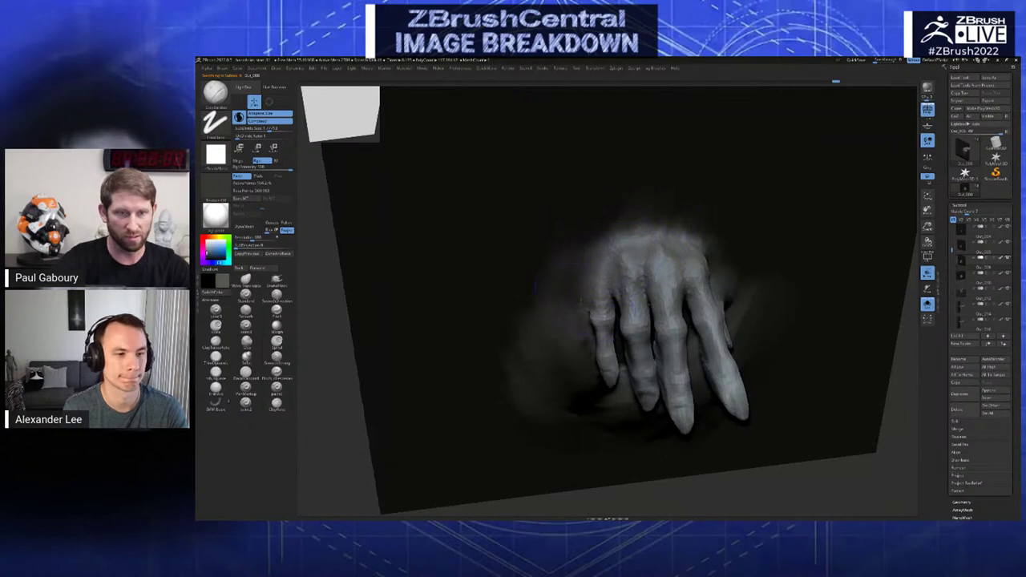
mouse_move(580, 297)
right_mouse_down()
mouse_move(589, 288)
mouse_move(575, 281)
right_mouse_up()
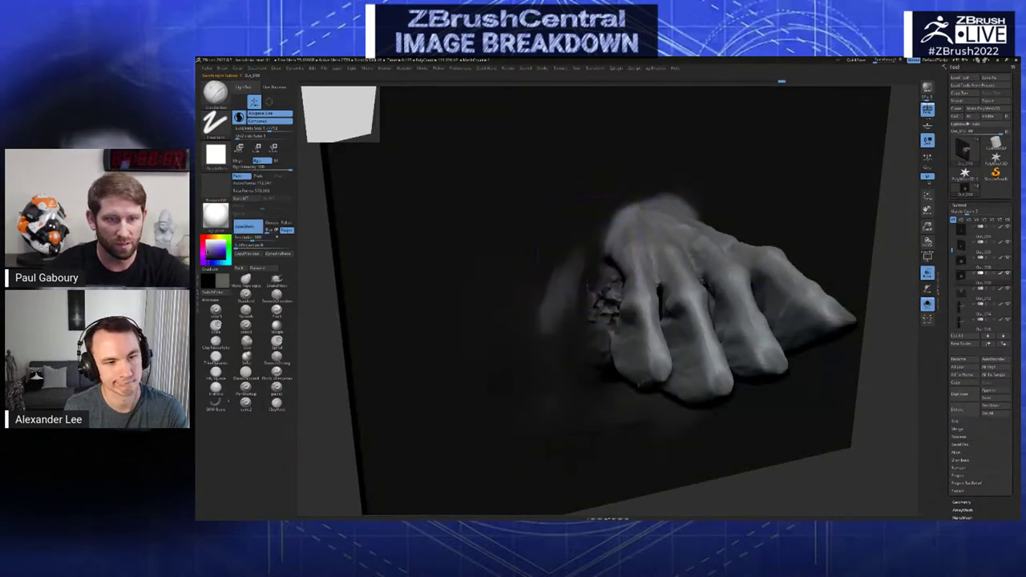
right_click_drag(596, 284, 609, 291)
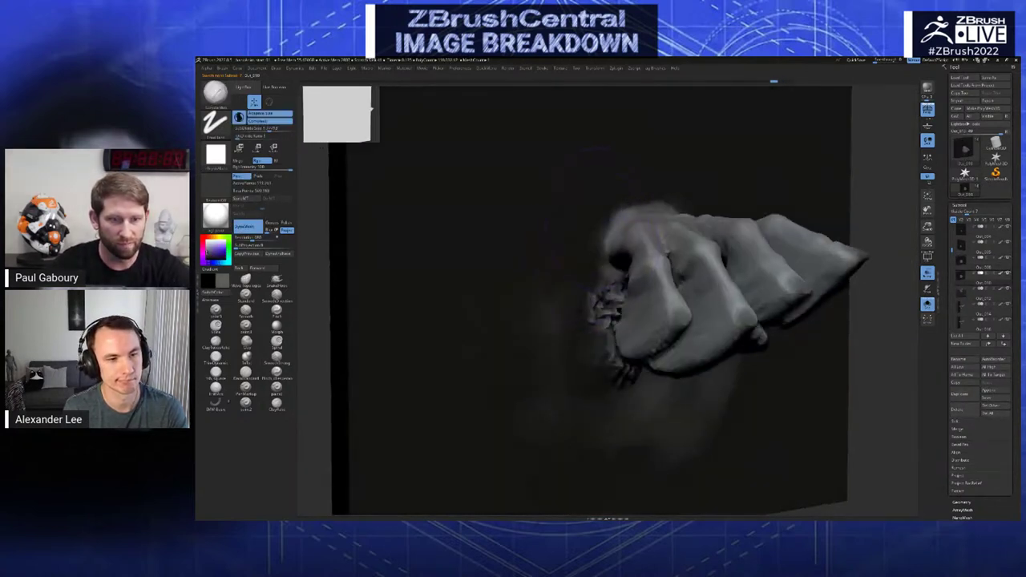
left_click_drag(609, 222, 595, 279, "shift")
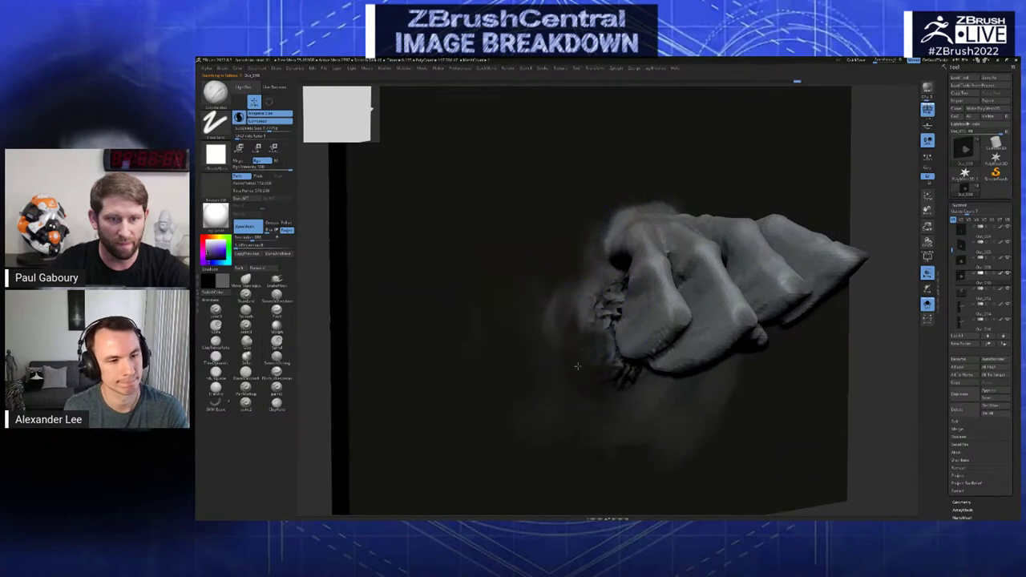
- Examine the repainted hand from both sides and compare it with the neighbouring hand subtools
mouse_move(577, 367)
right_mouse_down()
mouse_move(676, 310)
mouse_move(653, 271)
right_mouse_up()
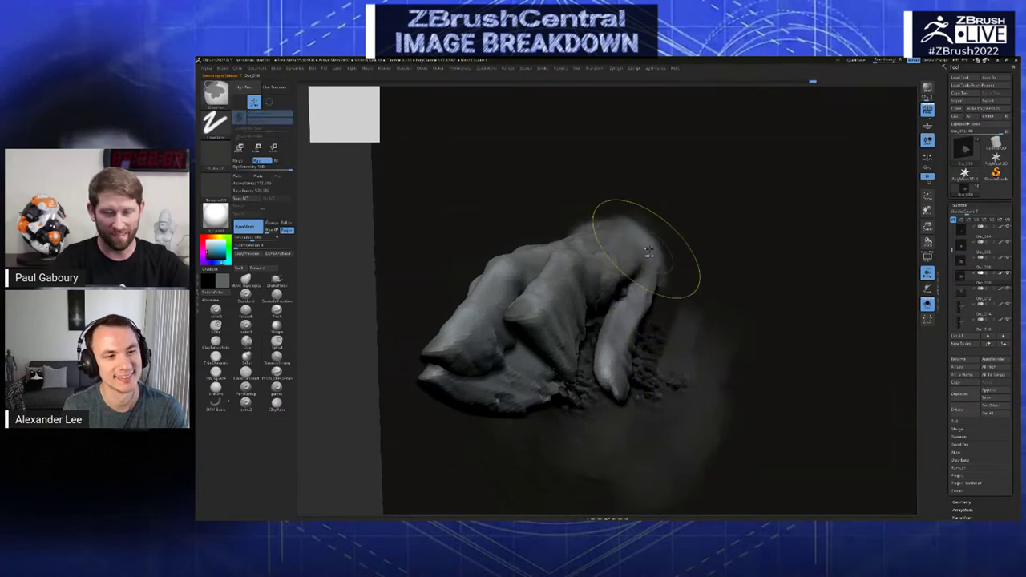
mouse_move(652, 231)
right_mouse_down()
mouse_move(603, 264)
mouse_move(585, 299)
mouse_move(562, 297)
mouse_move(589, 334)
mouse_move(579, 317)
mouse_move(591, 291)
mouse_move(602, 296)
right_mouse_up()
key("Down")
key("Down")
key("Up")
key("Up")
key("Down")
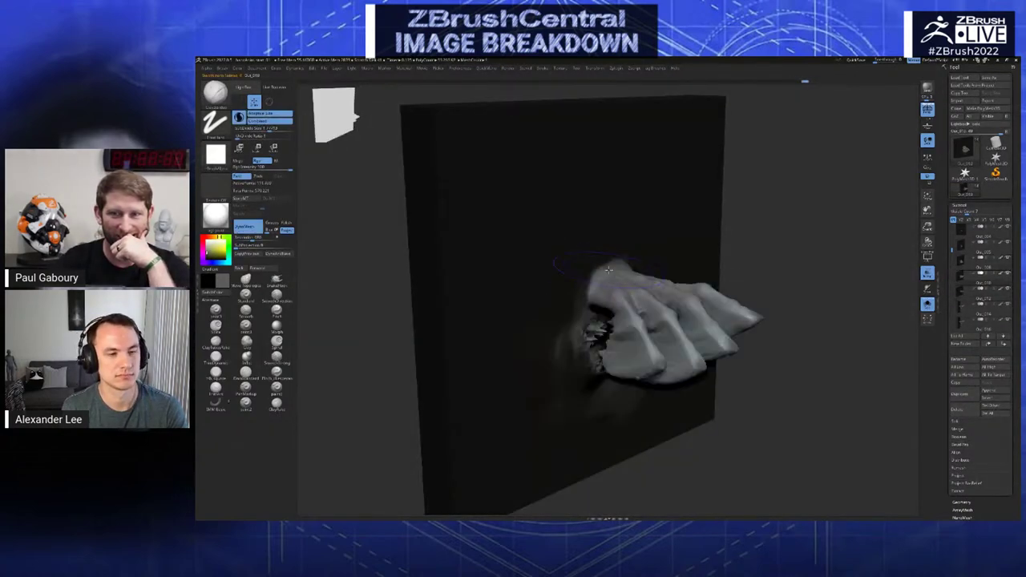
key("Down")
key("Up")
key("Up")
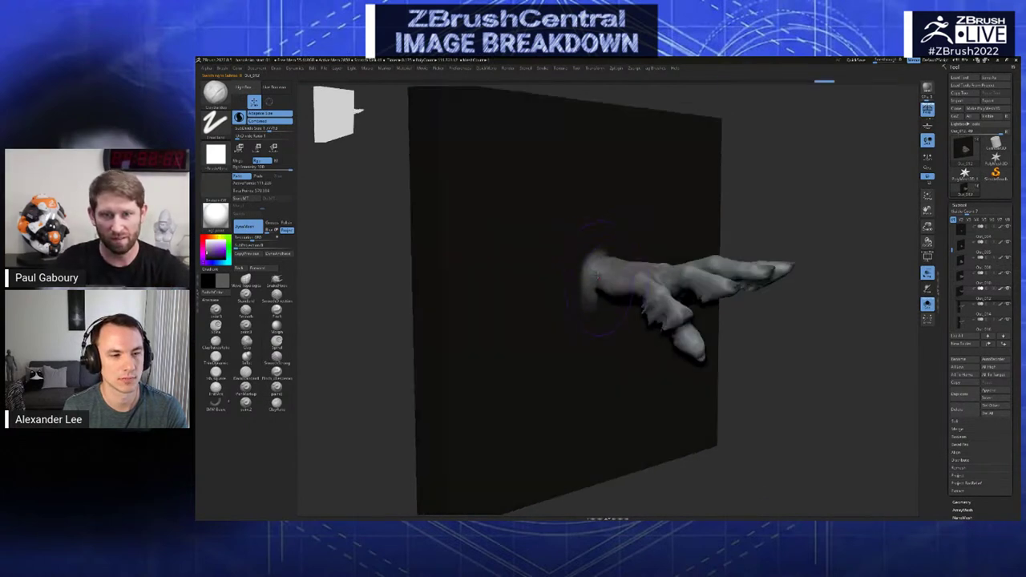
key("Down")
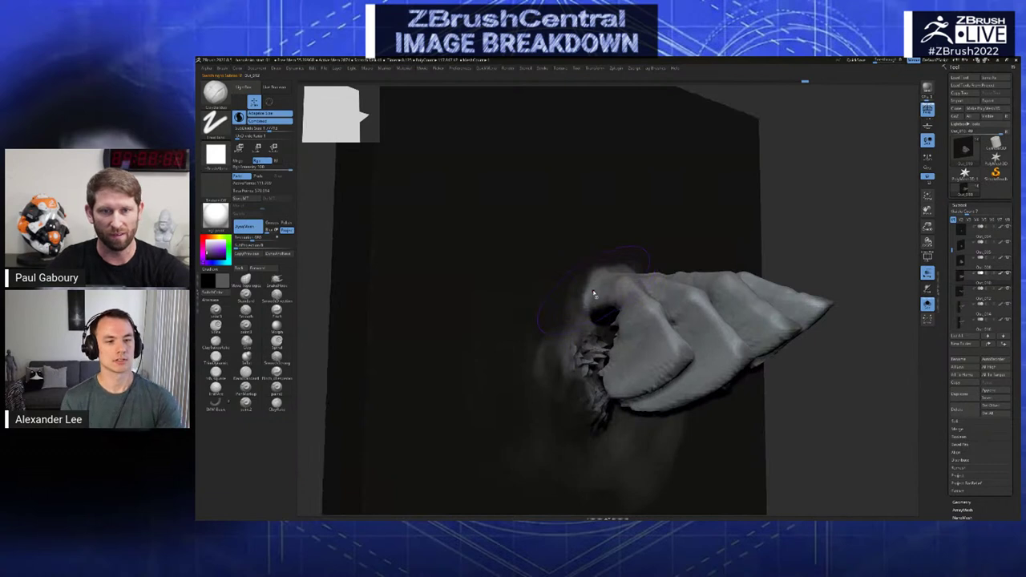
key("Down")
key("Up")
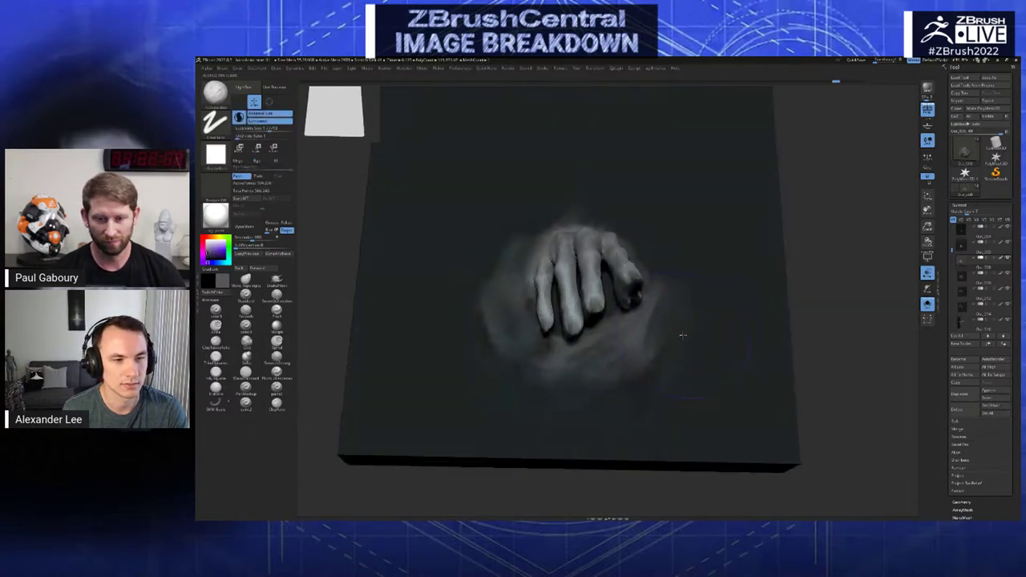
- Choose a painting brush and paint lighter blending strokes where the open hand's wrist meets the panel
key("b")
left_click(709, 325)
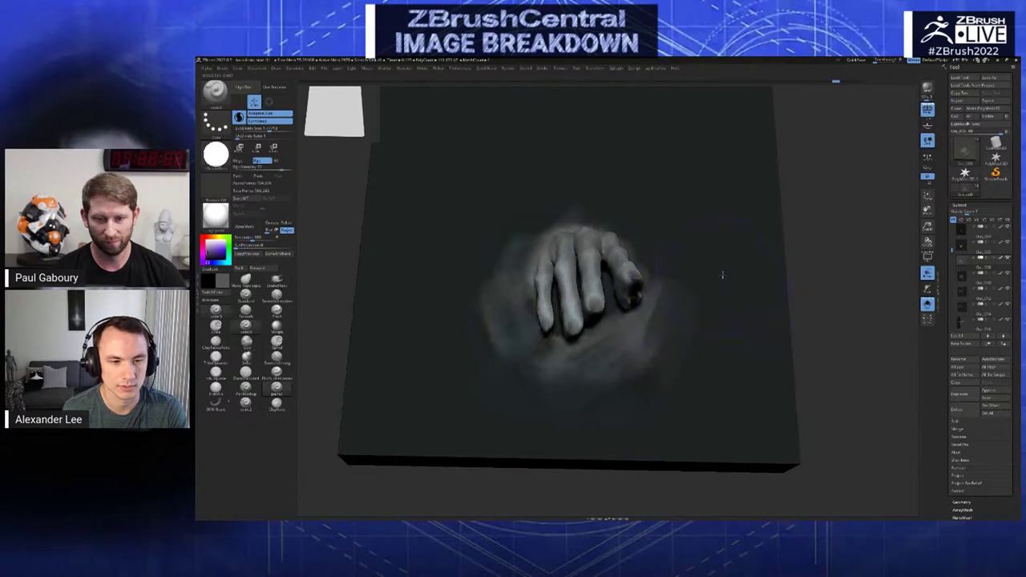
key("space")
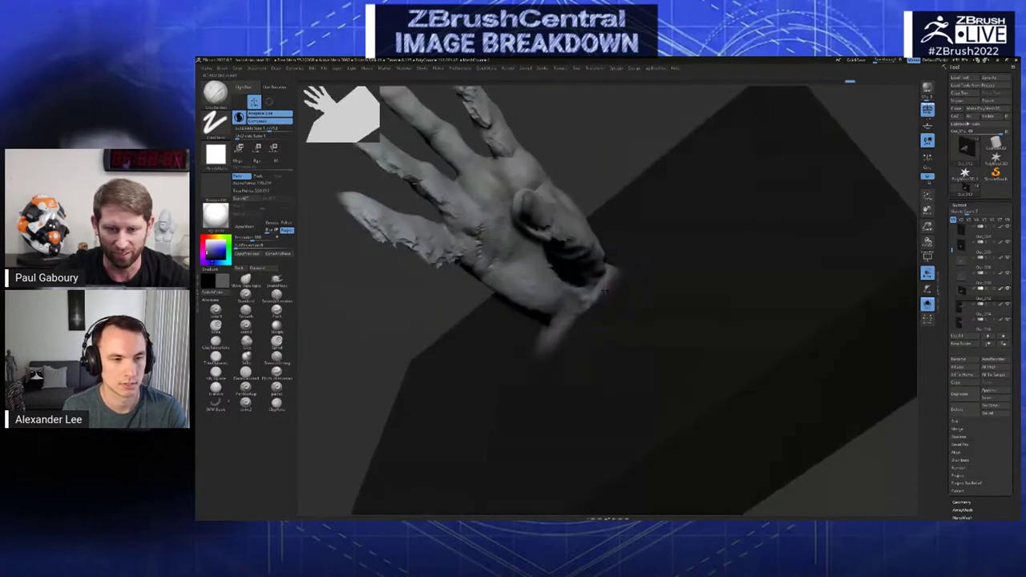
left_click_drag(579, 307, 563, 315)
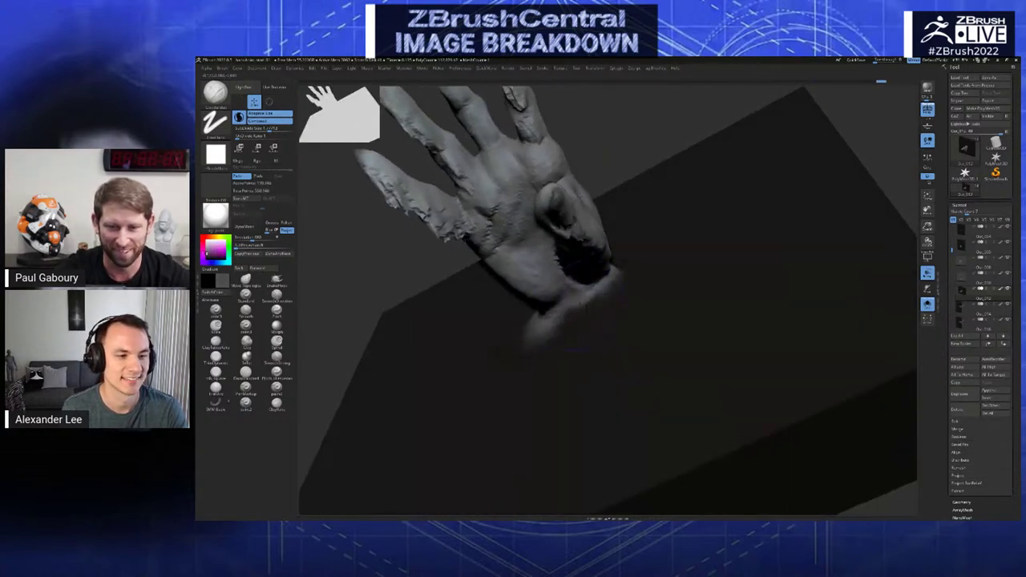
mouse_move(553, 313)
right_mouse_down()
mouse_move(599, 300)
mouse_move(603, 308)
right_mouse_up()
mouse_move(610, 301)
left_mouse_down()
mouse_move(632, 305)
mouse_move(685, 272)
mouse_move(654, 325)
left_mouse_up()
- Compare the open hand with the next subtools, and undo the last strokes around the base of its thumb
key("Down")
key("Down")
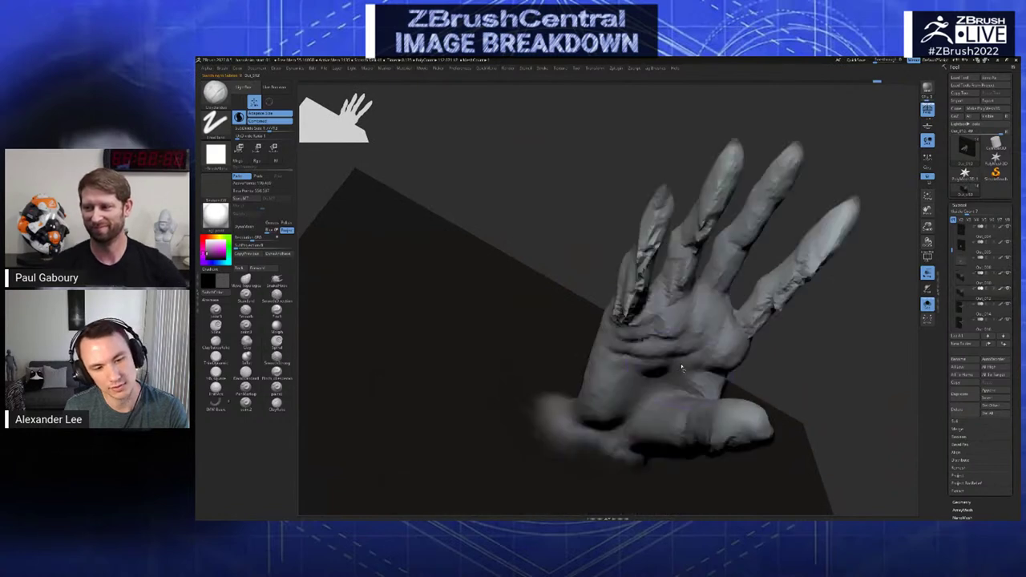
key("Up")
key("ctrl+z")
key("ctrl+z")
key("ctrl+z")
key("ctrl+z")
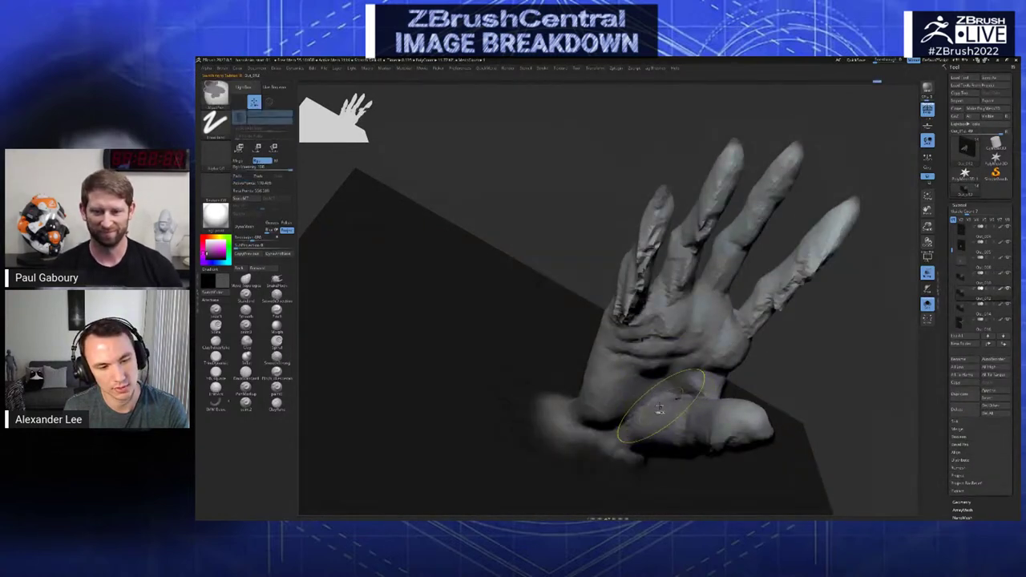
- Try smoothing the crease between the open hand's thumb and palm, and undo those strokes
right_click_drag(676, 395, 660, 367)
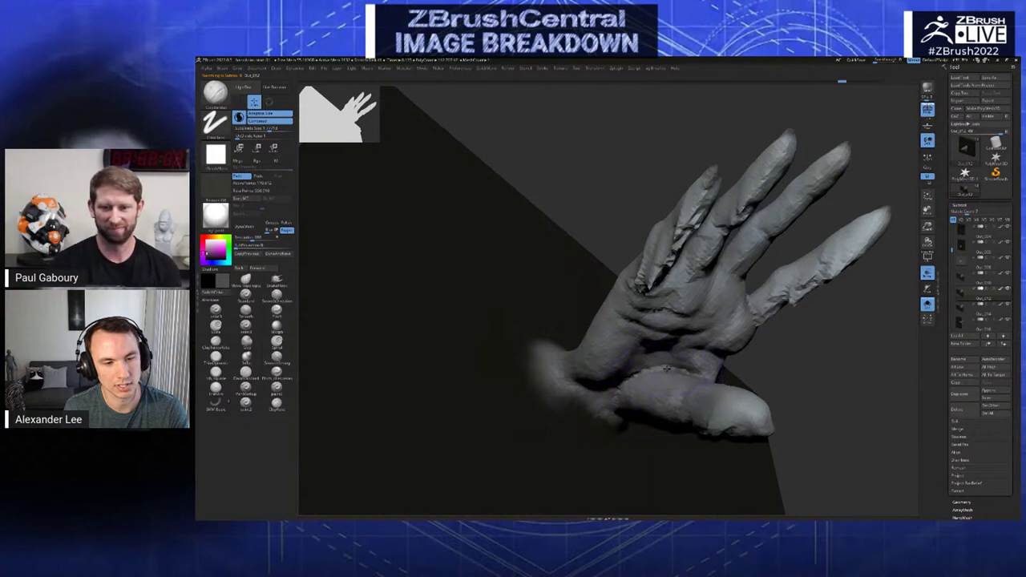
right_click_drag(637, 376, 639, 377)
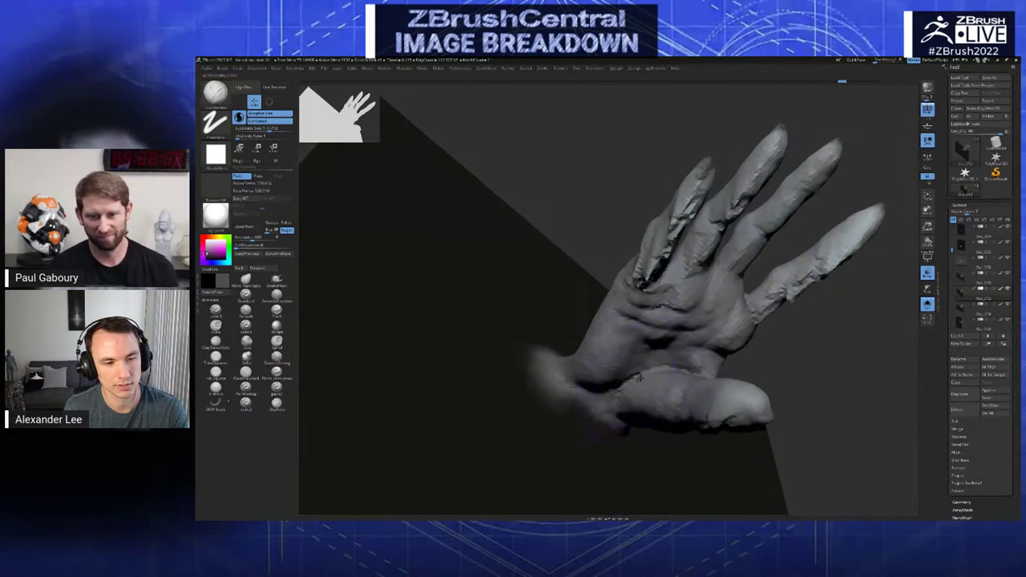
mouse_move(641, 375)
left_mouse_down("shift")
mouse_move(631, 380)
mouse_move(646, 375)
left_mouse_up("shift")
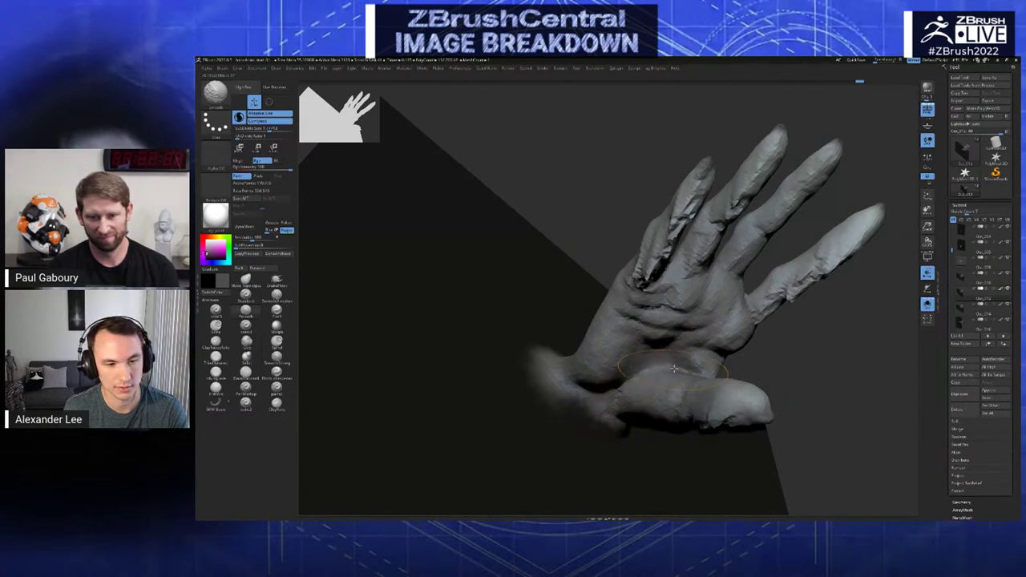
left_click_drag(665, 371, 672, 373, "shift")
right_click_drag(671, 372, 660, 311)
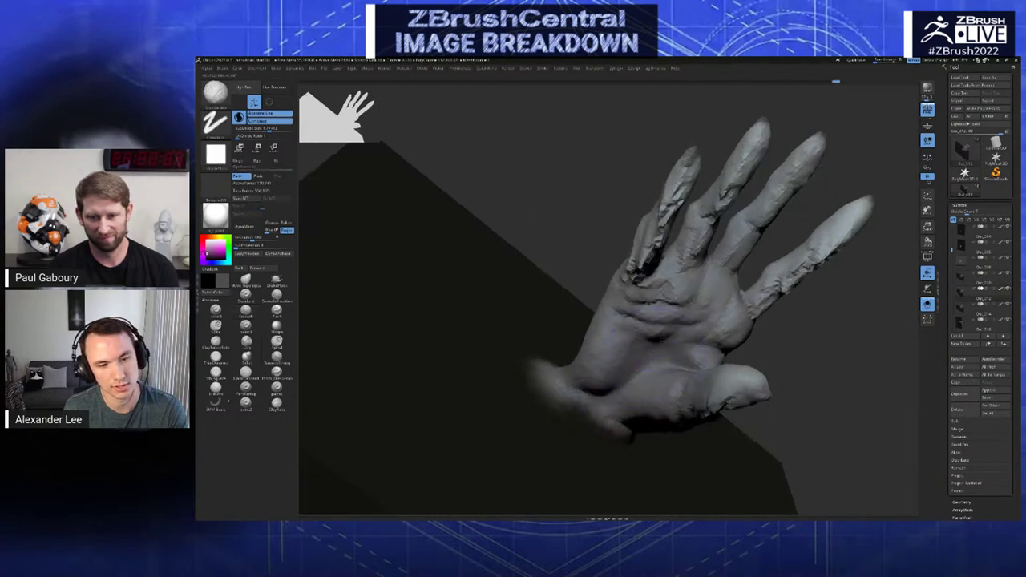
mouse_move(656, 377)
right_mouse_down()
mouse_move(662, 336)
mouse_move(677, 363)
right_mouse_up()
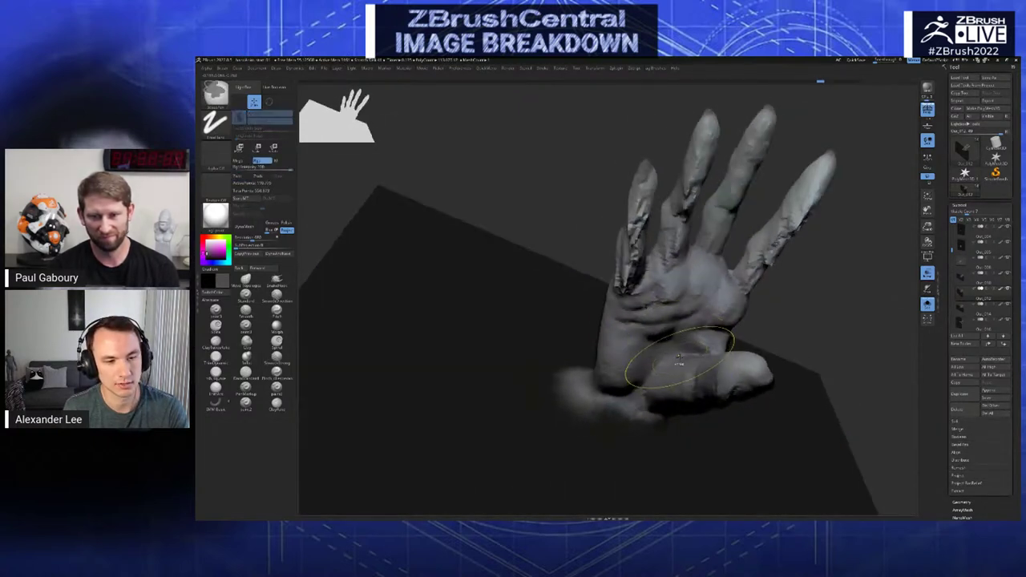
key("ctrl+z")
key("ctrl+z")
key("ctrl+z")
key("ctrl+z")
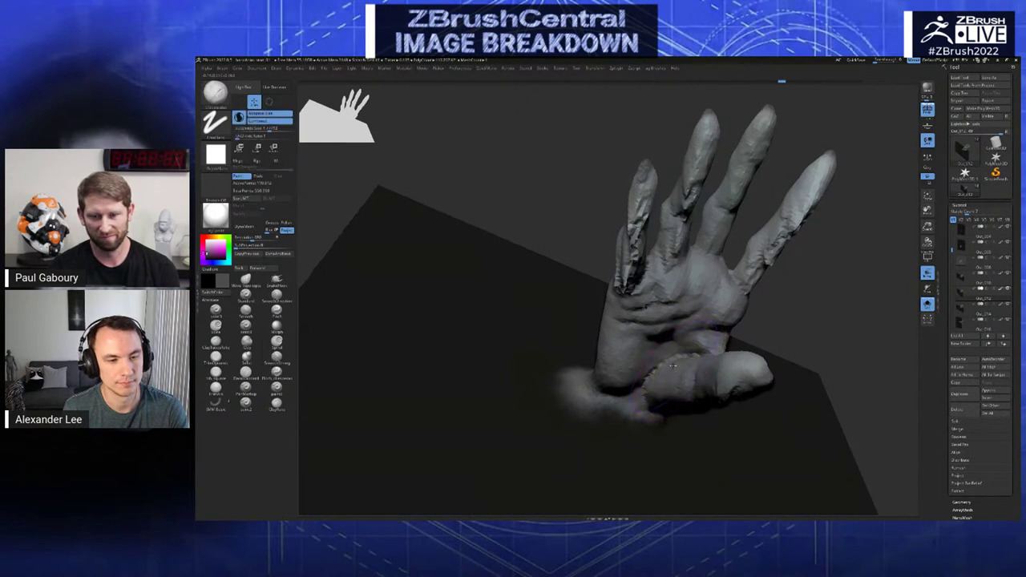
- Turn off Sculptris Pro and smooth the jagged crease between the thumb and the palm
key("space")
left_click(697, 304)
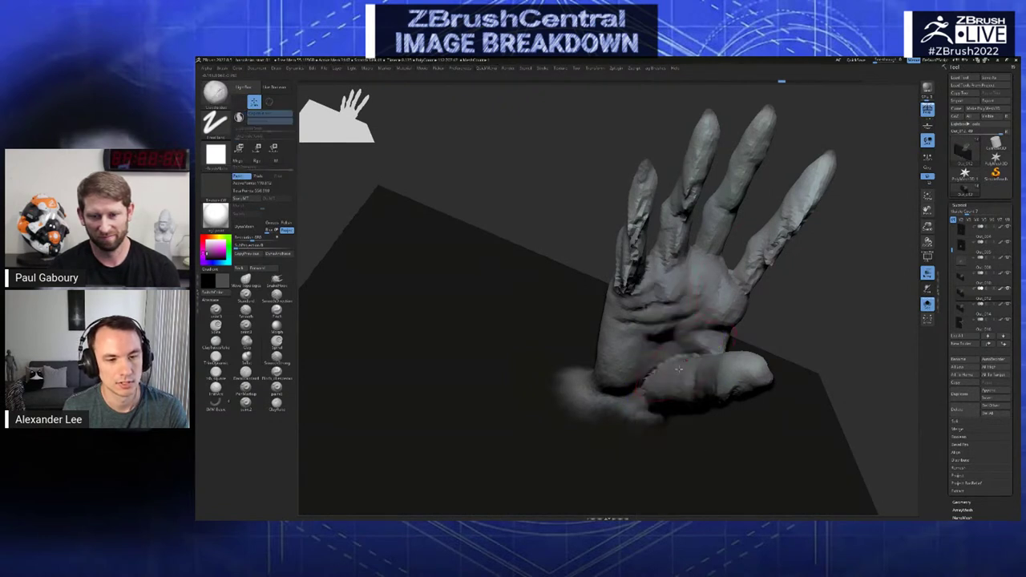
key("shift")
left_click_drag(650, 377, 654, 373, "shift")
mouse_move(654, 374)
right_mouse_down()
mouse_move(643, 370)
mouse_move(663, 365)
right_mouse_up()
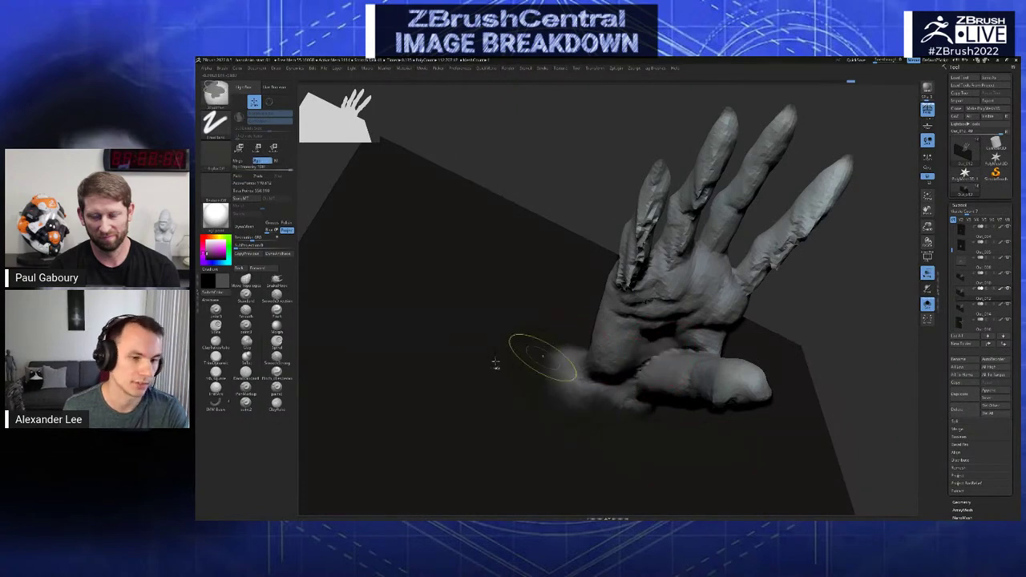
- Pick a different smoothing brush and smooth along the seam between the thumb base and the palm
left_click(277, 295, "shift")
left_click(278, 314)
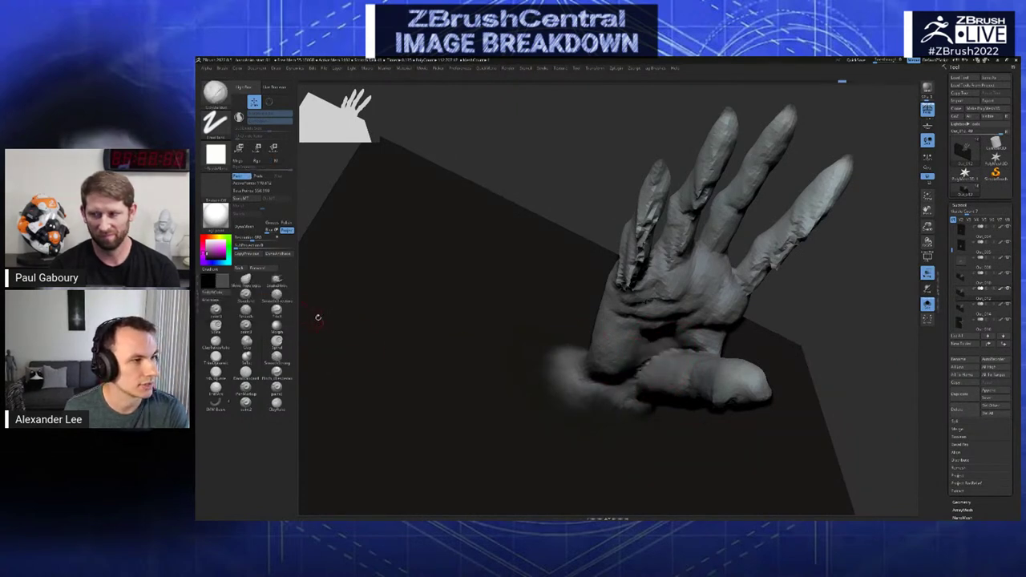
mouse_move(671, 373)
left_mouse_down("shift")
mouse_move(660, 368)
mouse_move(681, 363)
mouse_move(651, 365)
mouse_move(644, 346)
mouse_move(719, 348)
mouse_move(720, 336)
left_mouse_up("shift")
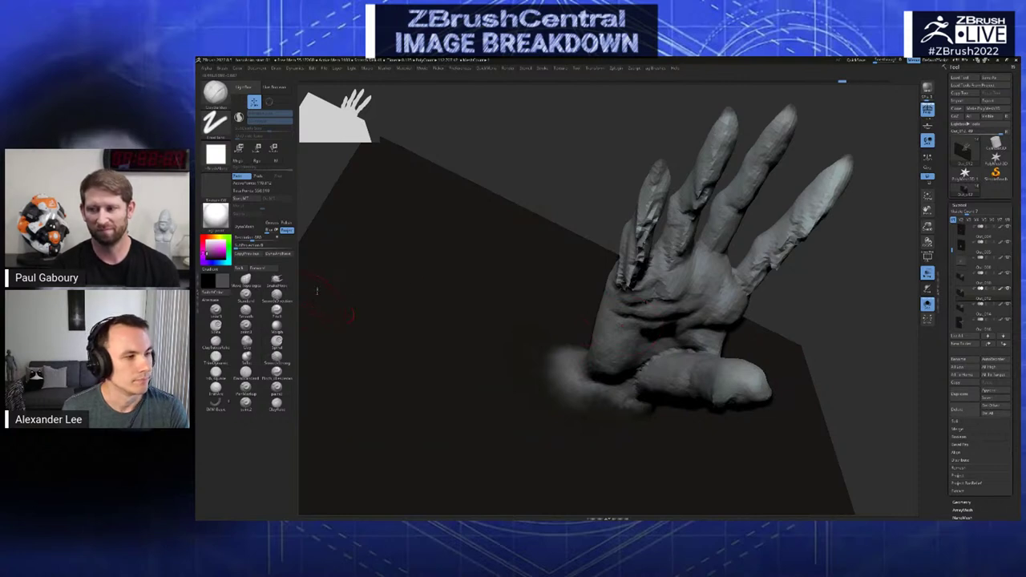
key("shift")
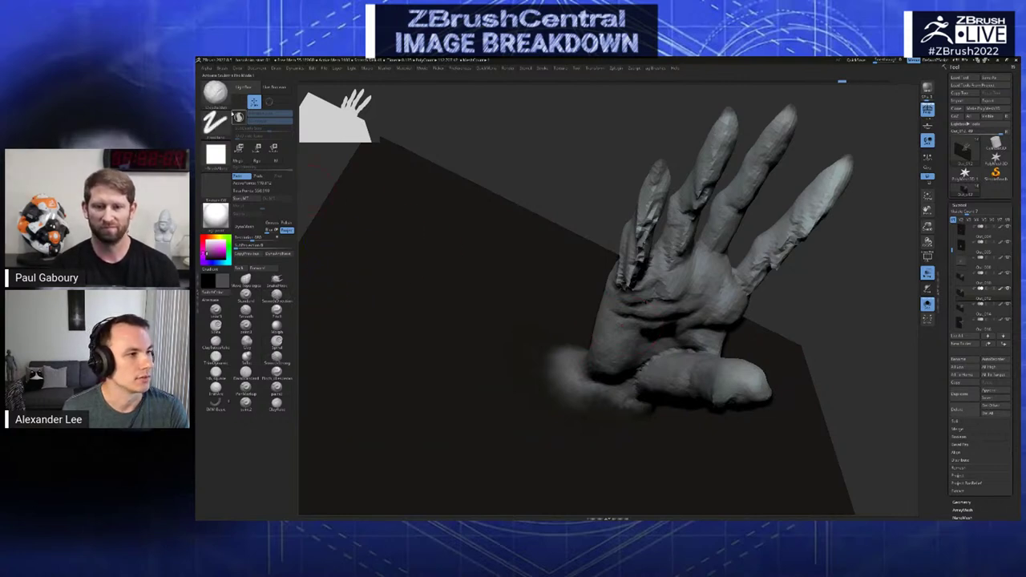
- Turn Sculptris Pro back on and smooth the thumb base into the palm
left_click(239, 117)
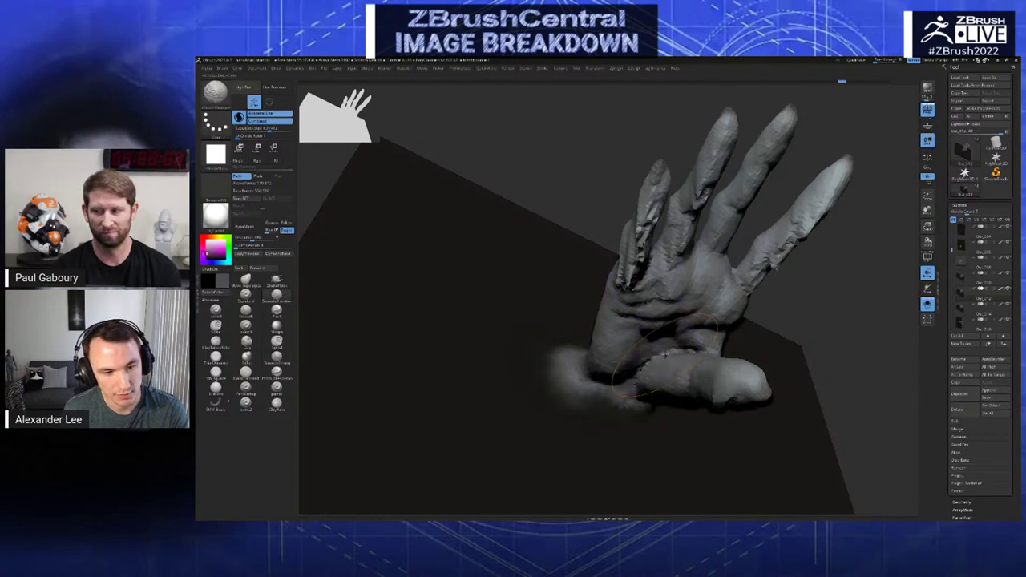
right_click_drag(685, 337, 656, 358)
right_click_drag(672, 305, 680, 309)
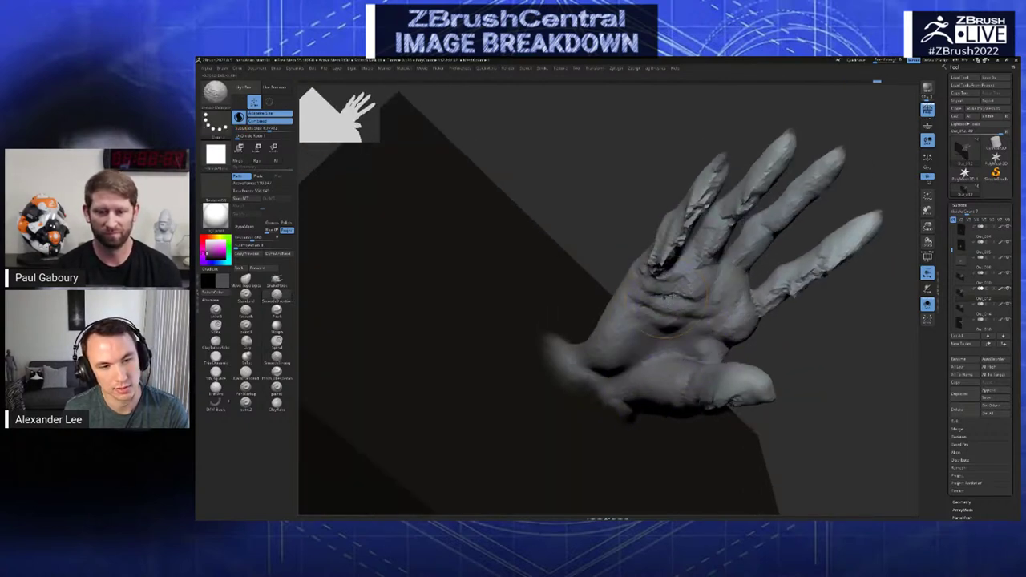
- Smooth the open hand's palm once more and step through the earlier hand subtools to compare their poses
left_click_drag(680, 309, 670, 308, "shift")
mouse_move(670, 308)
right_mouse_down()
mouse_move(662, 282)
mouse_move(659, 391)
mouse_move(651, 349)
mouse_move(620, 349)
mouse_move(654, 332)
right_mouse_up()
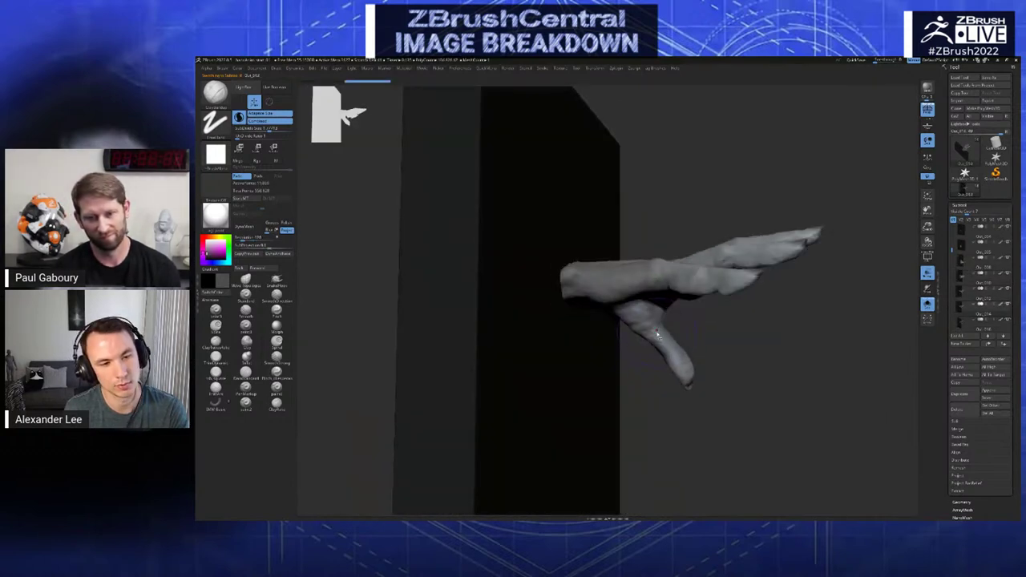
key("Up")
key("Up")
key("Up")
key("Down")
key("Up")
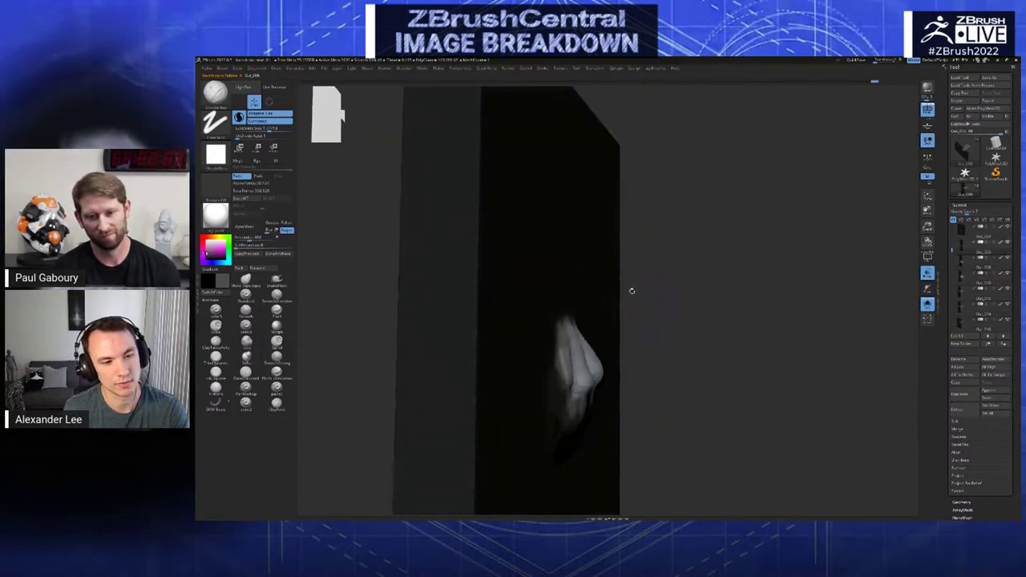
key("Down")
- Pick the SnakeHook brush and compare the fist emerging from the panel with its neighbouring hand subtools
mouse_move(632, 291)
right_mouse_down()
mouse_move(591, 301)
mouse_move(603, 305)
right_mouse_up()
key("space")
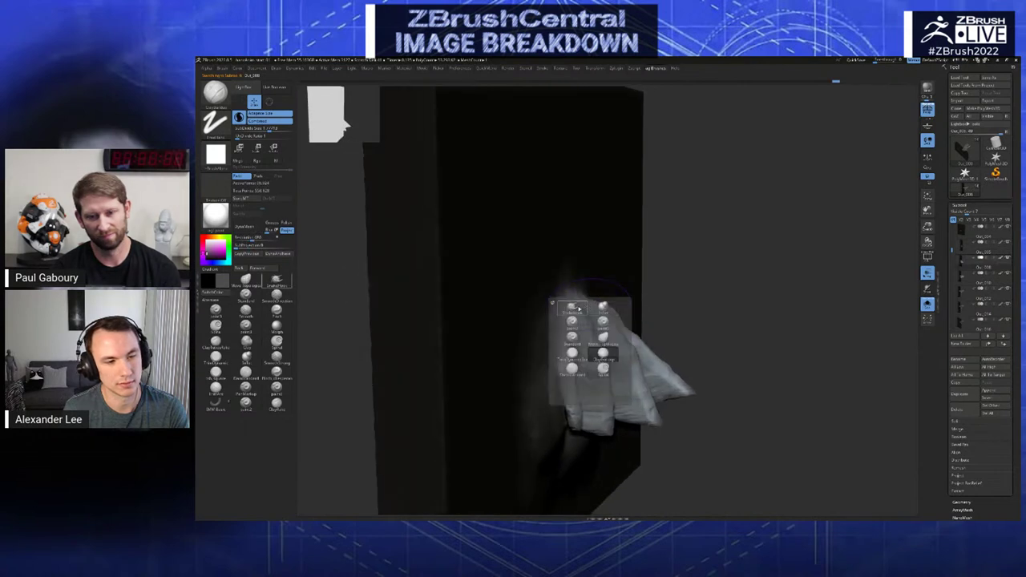
left_click(579, 308)
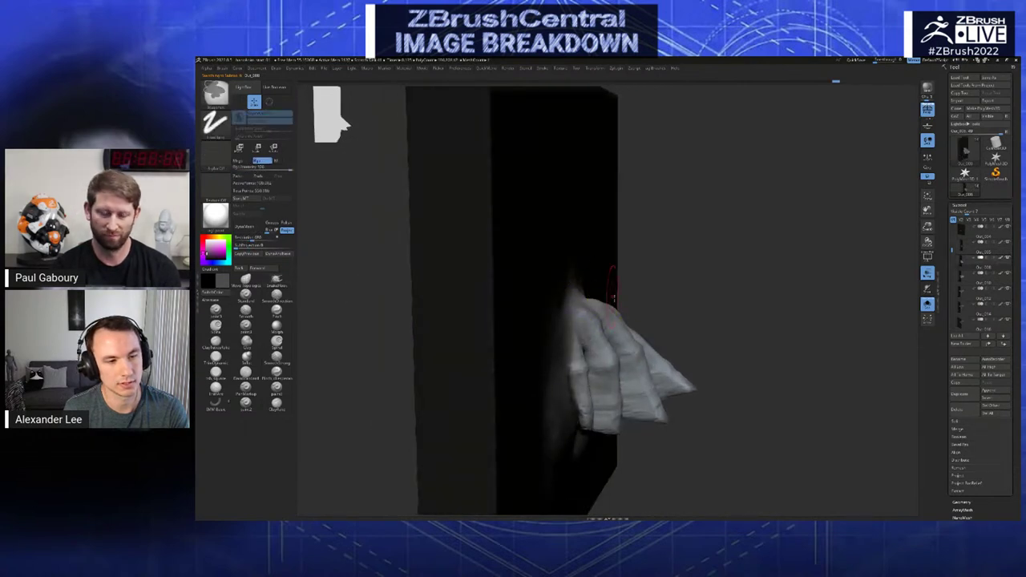
right_click_drag(637, 300, 535, 298)
key("Up")
key("Up")
key("Down")
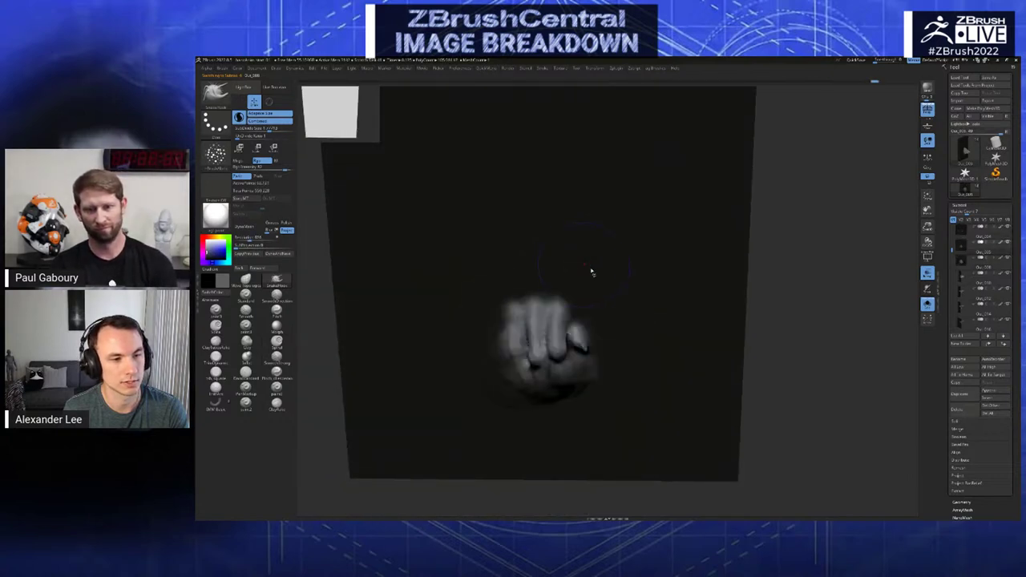
key("Down")
- Switch to the ClayBuildup brush and build up the back of the folded hand between the knuckles and the wrist
right_click_drag(585, 270, 611, 289, "alt")
key("b")
left_click(638, 320)
left_click(639, 322)
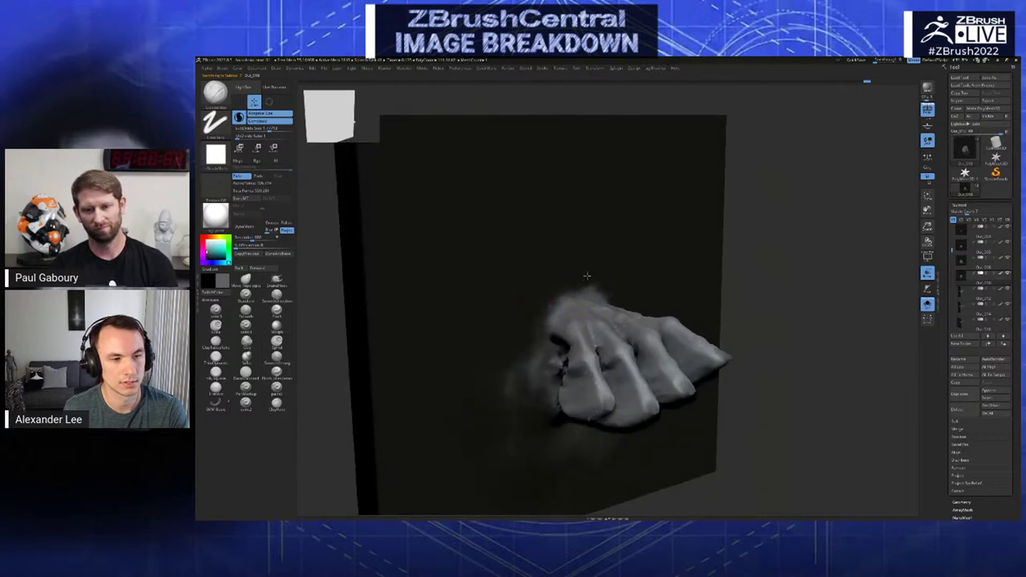
mouse_move(544, 337)
right_mouse_down()
mouse_move(495, 350)
mouse_move(555, 338)
mouse_move(544, 339)
right_mouse_up()
key("Up")
key("Down")
left_click_drag(639, 339, 640, 303)
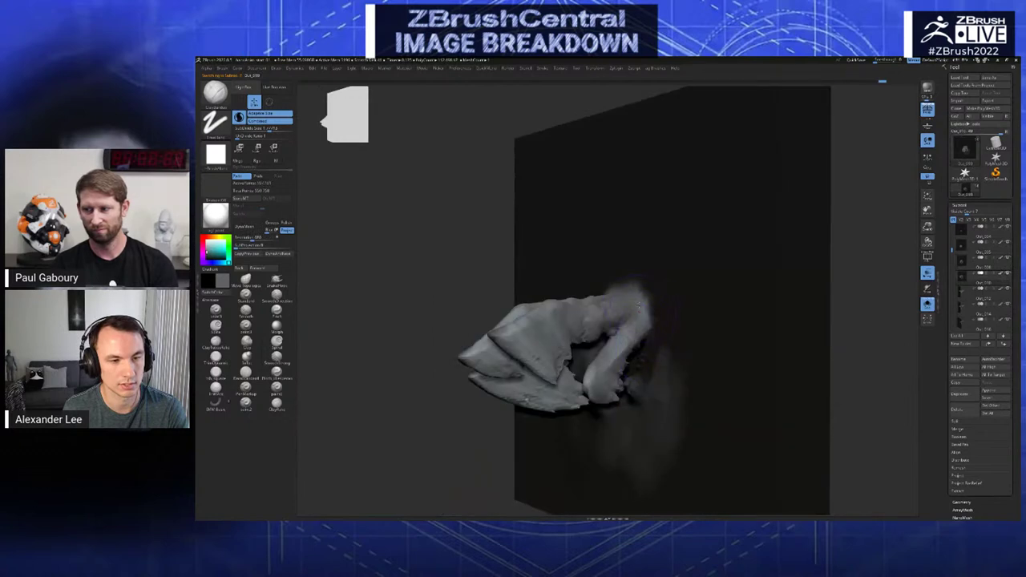
mouse_move(641, 317)
right_mouse_down()
mouse_move(648, 308)
mouse_move(632, 326)
mouse_move(630, 314)
right_mouse_up()
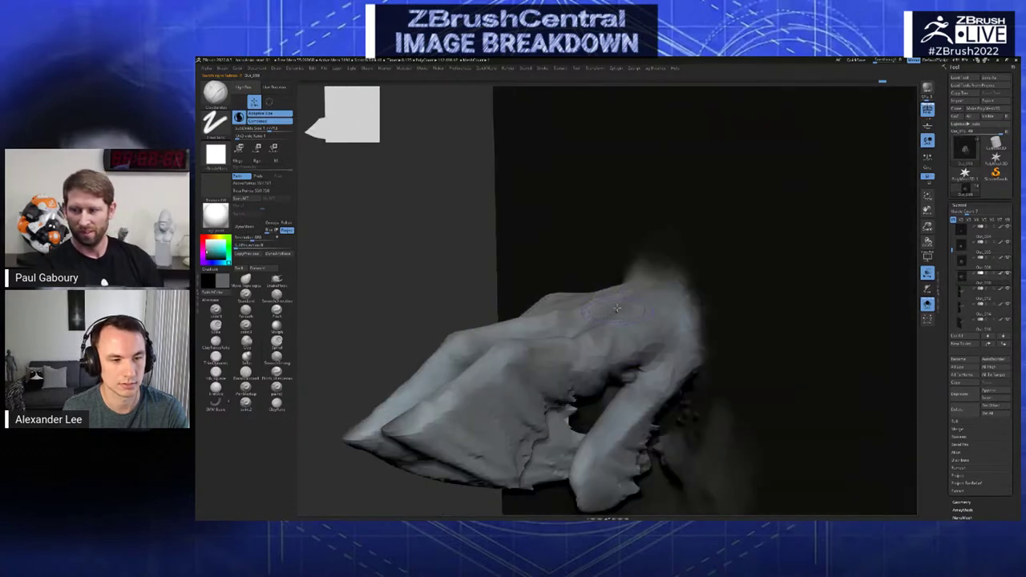
left_click_drag(632, 319, 572, 346)
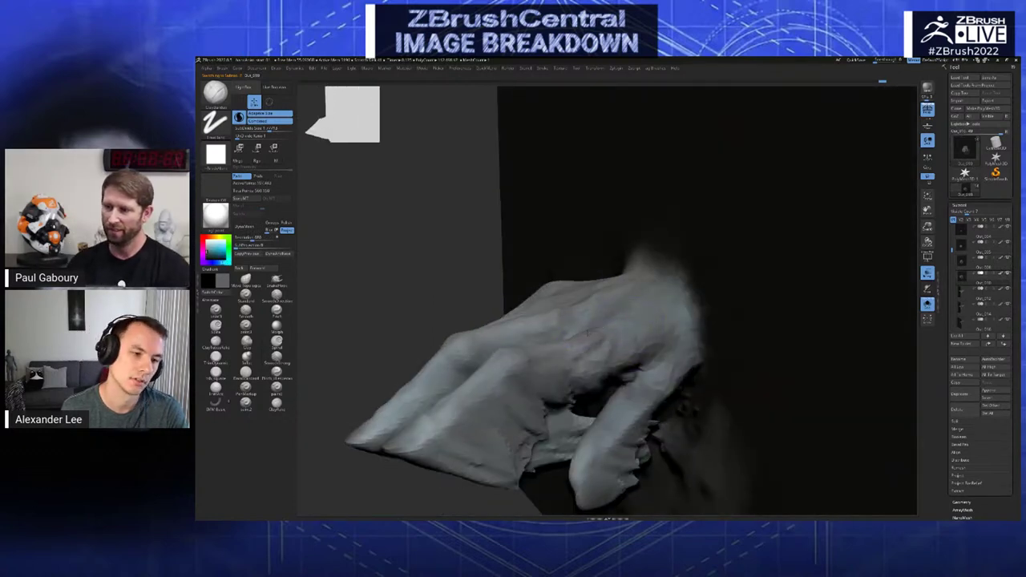
left_click_drag(628, 315, 636, 314)
- Switch to the SnakeHook brush and remove its alpha for reshaping the back of the folded hand
key("space")
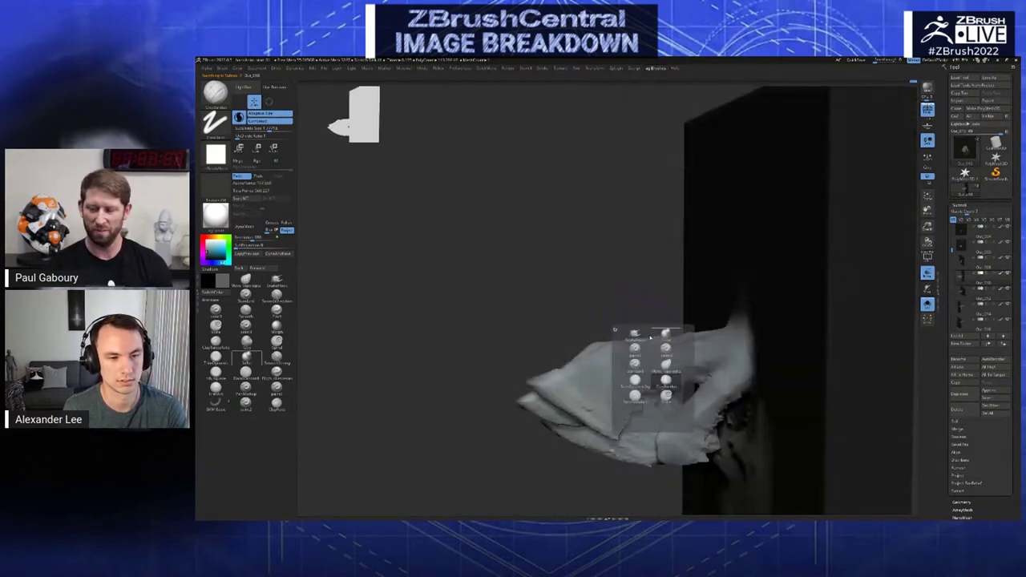
left_click(665, 377)
right_click_drag(671, 304, 680, 317, "ctrl")
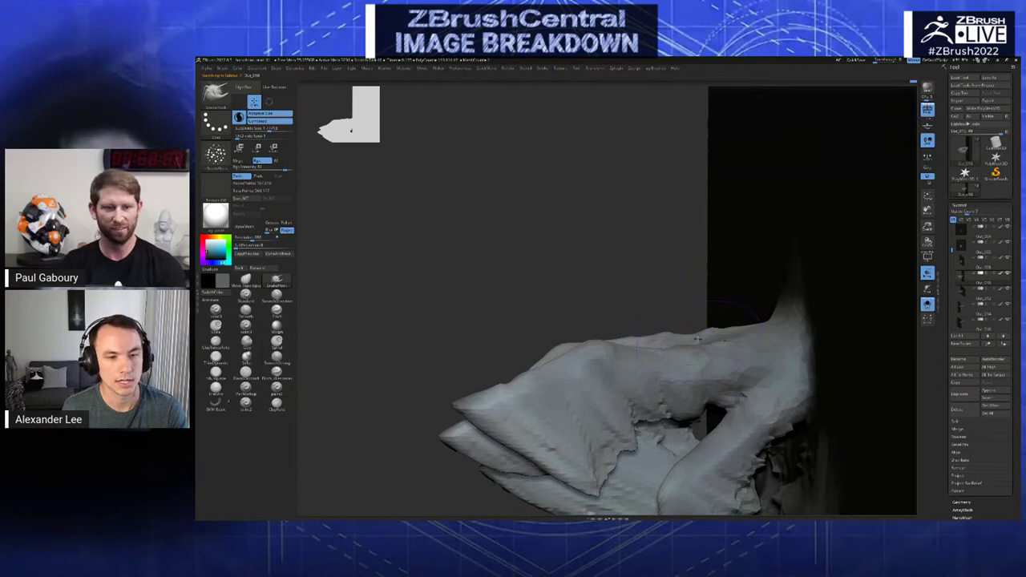
key("space")
left_click(712, 323)
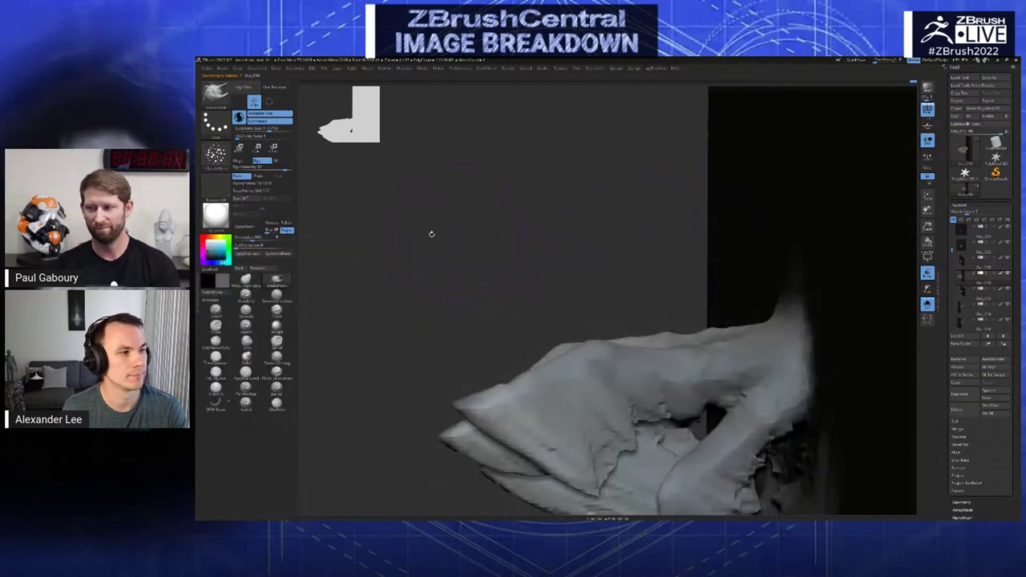
key("b")
left_click(329, 187)
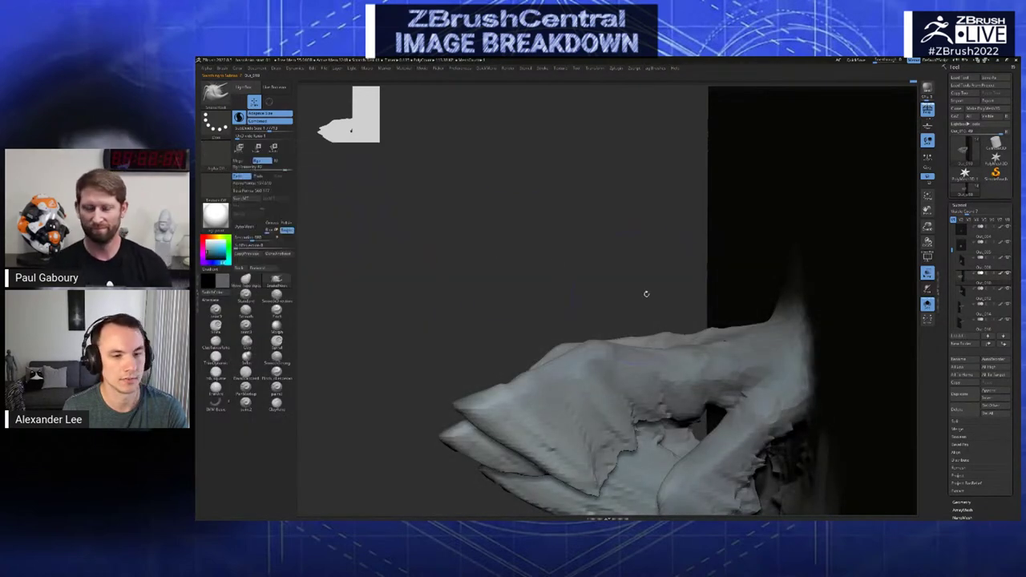
key("space")
left_click(709, 340)
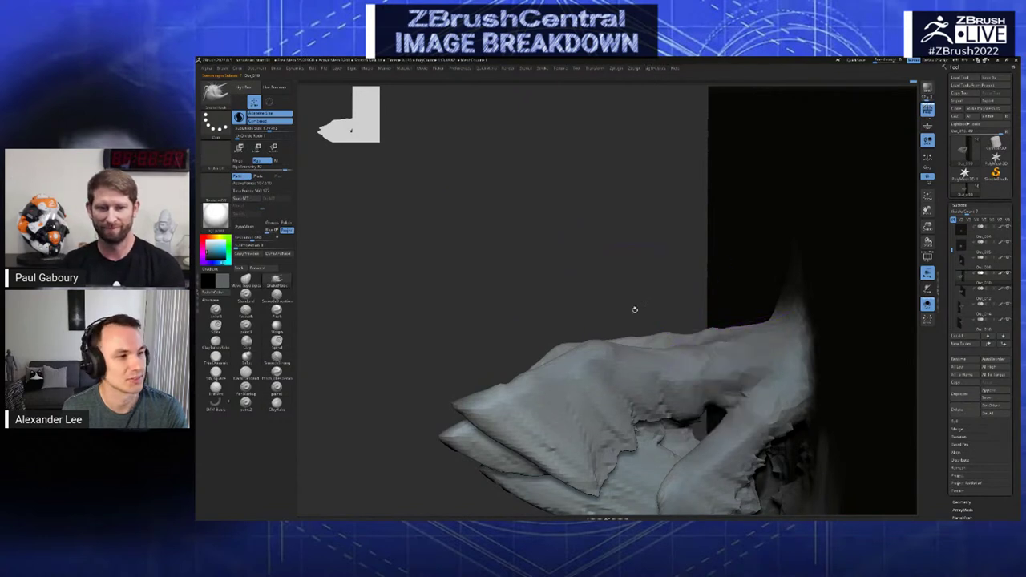
- Turn off Sculptris Pro and adjust the upper contour of the folded hand's back with the SnakeHook brush
left_click(239, 118)
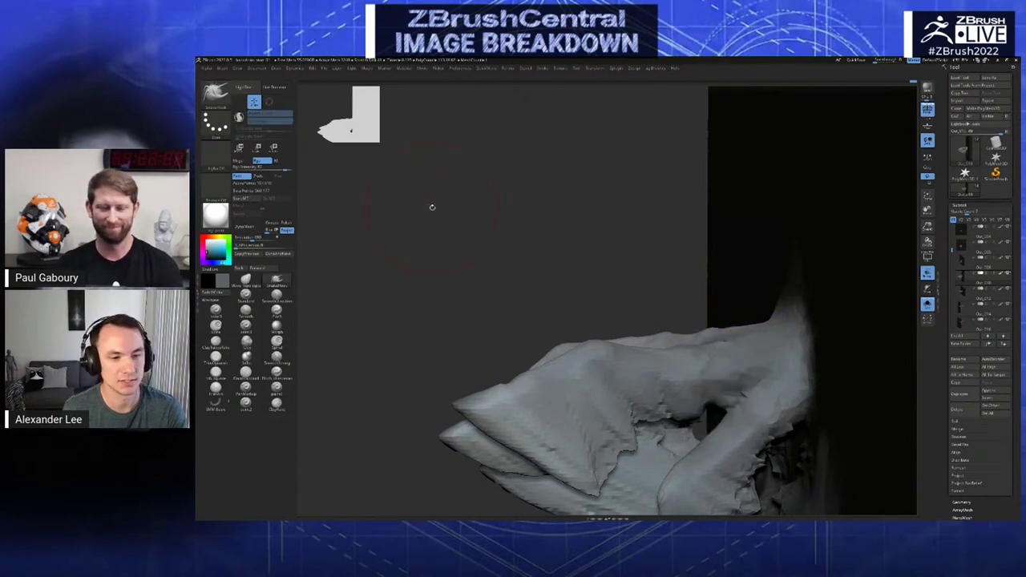
right_click_drag(666, 365, 680, 355)
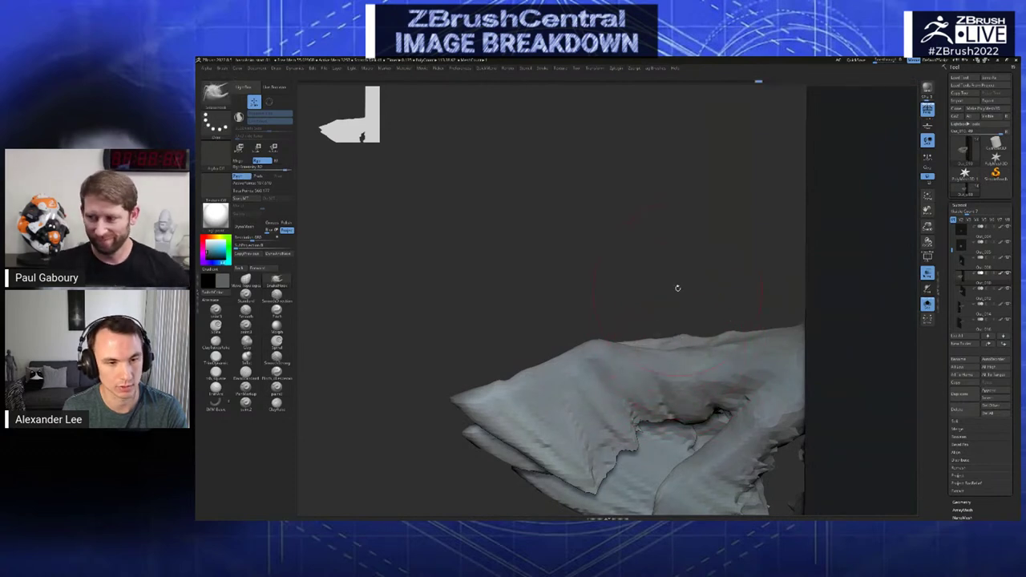
key("space")
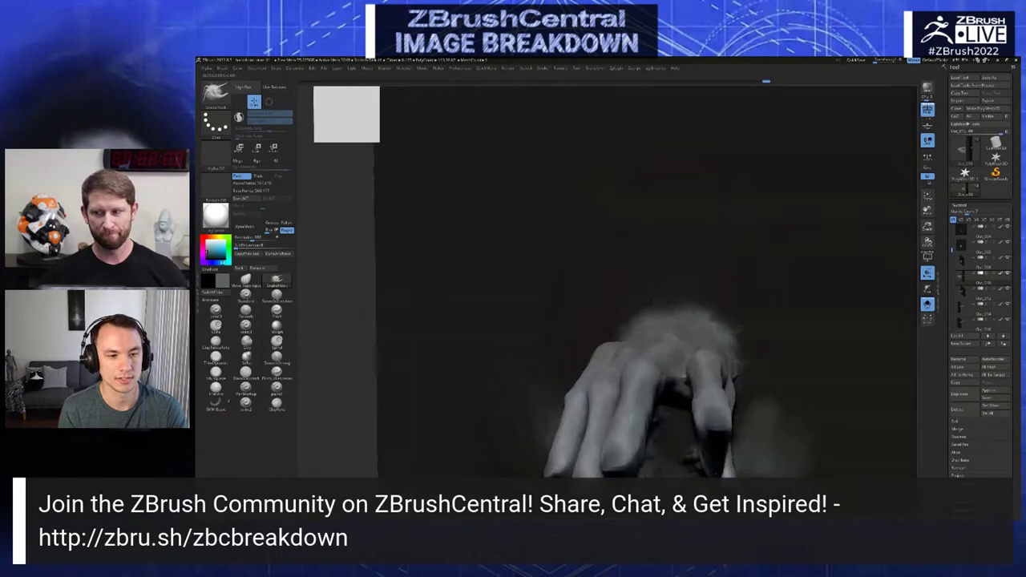
right_click_drag(659, 335, 698, 332)
left_click_drag(697, 335, 649, 323)
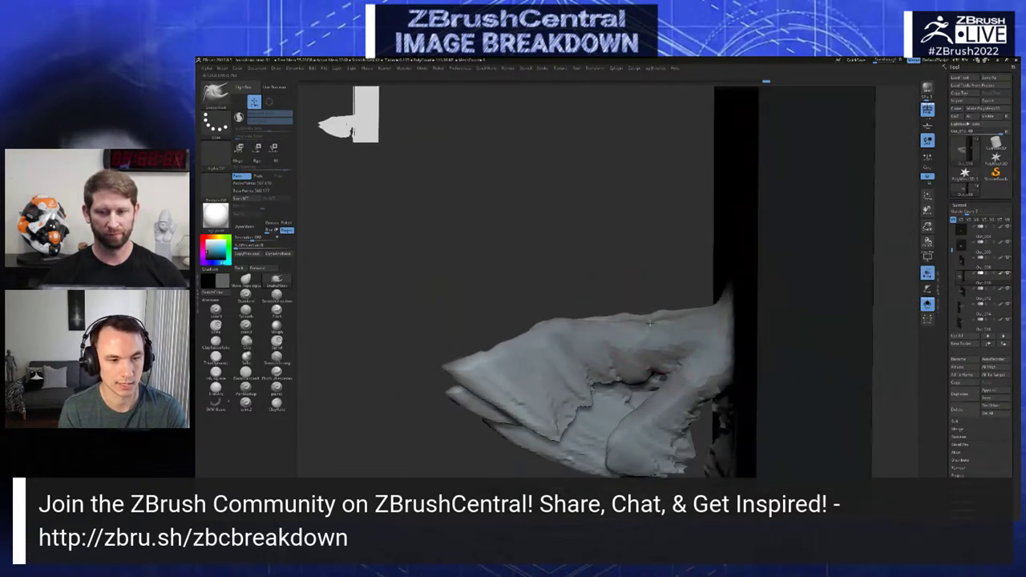
- Use the ClayBuildup brush to build up the folded hand's wrist where it meets the panel
right_click_drag(650, 323, 680, 319)
key("space")
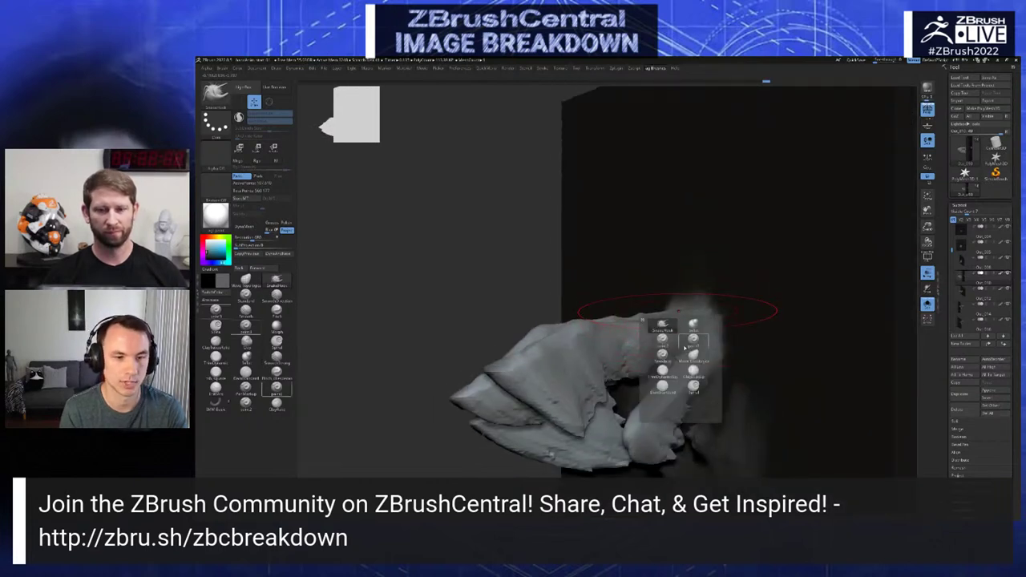
left_click(693, 371)
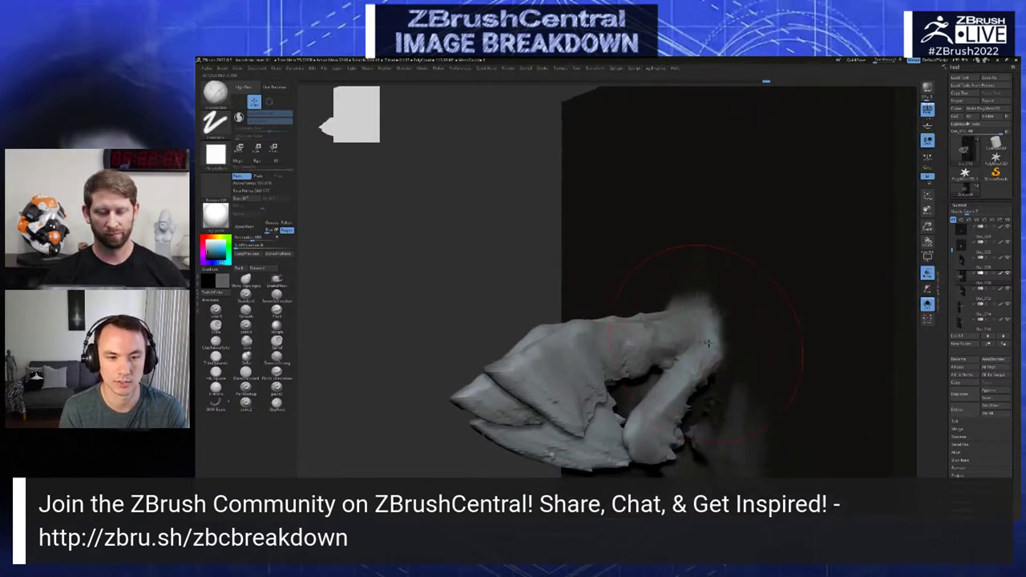
right_click_drag(708, 343, 702, 370)
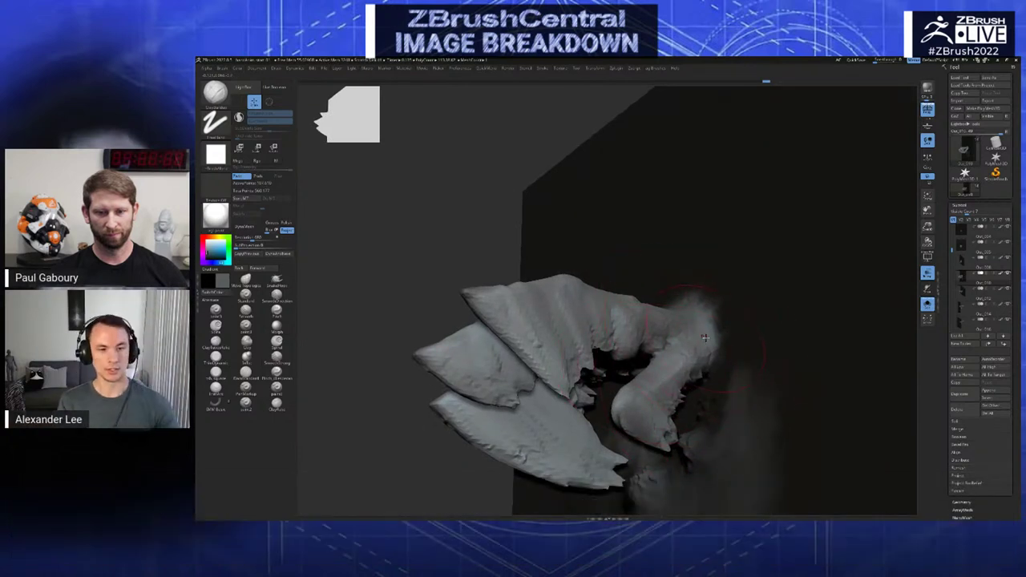
right_click_drag(705, 329, 702, 336)
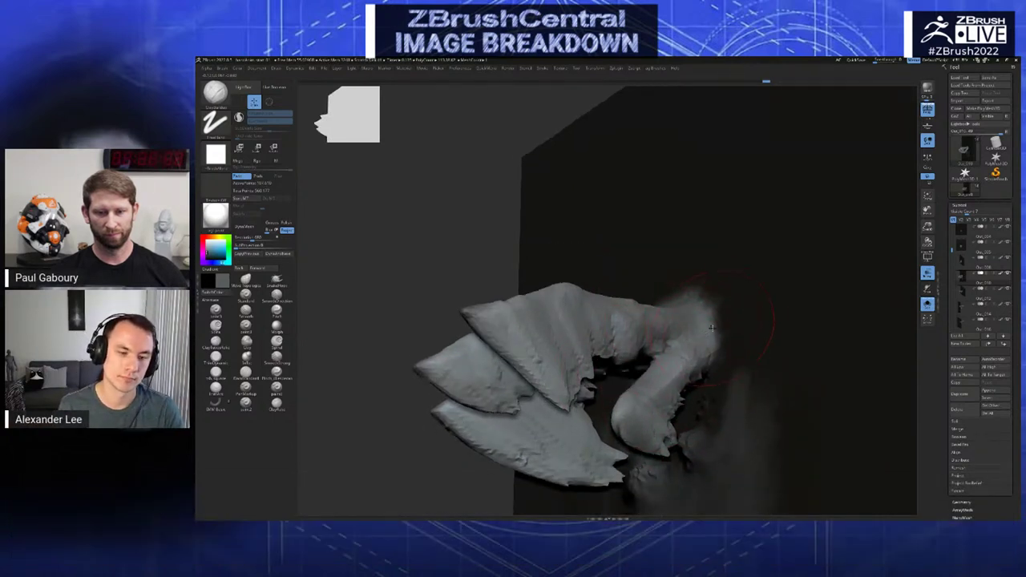
left_click_drag(703, 333, 698, 281)
key("space")
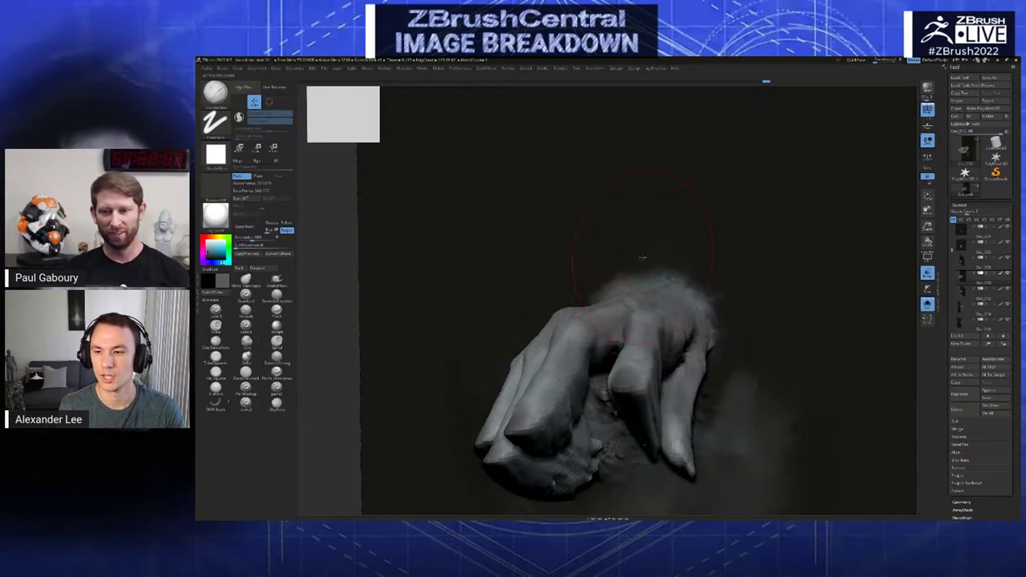
right_click_drag(664, 277, 651, 273)
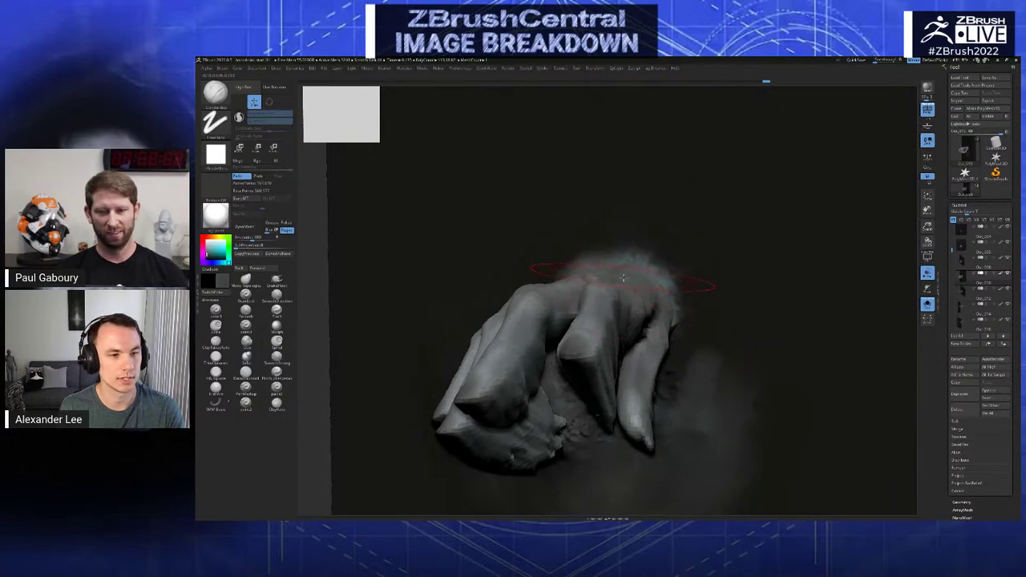
right_click_drag(624, 278, 653, 329)
key("space")
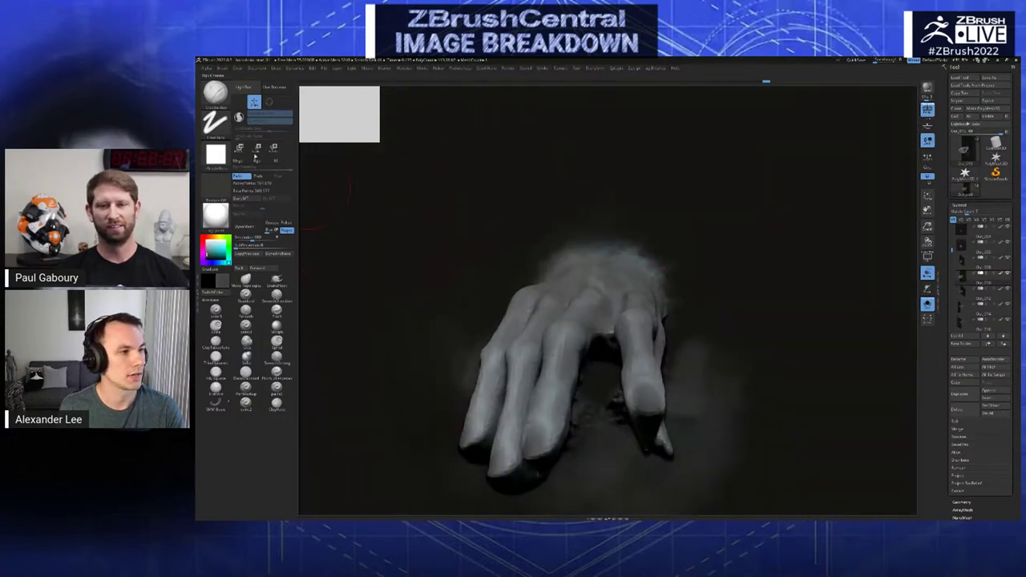
- Turn Sculptris Pro back on and check the folded hand's wrist against the smooth open hand in side view
left_click(240, 118)
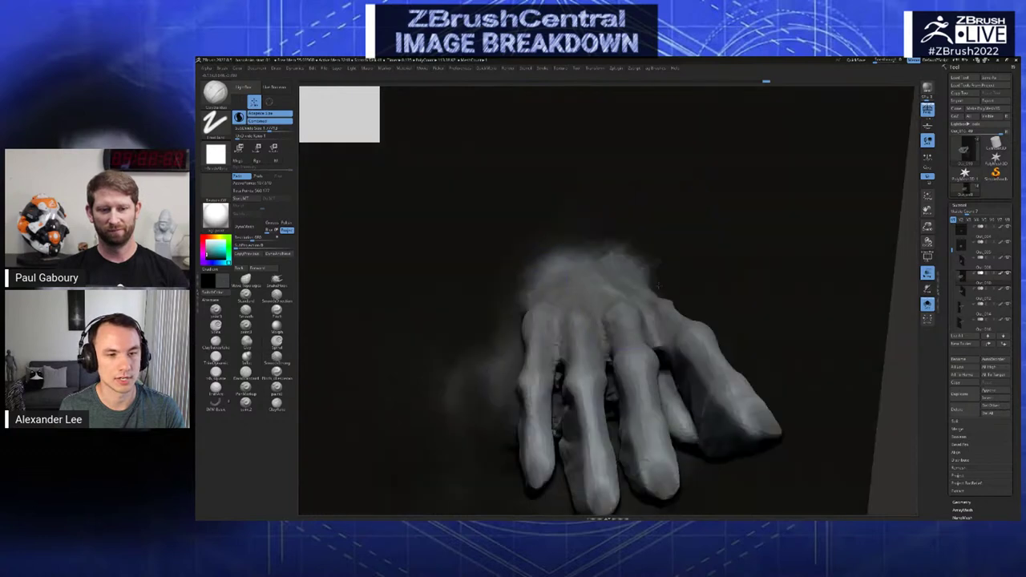
right_click_drag(675, 266, 611, 258)
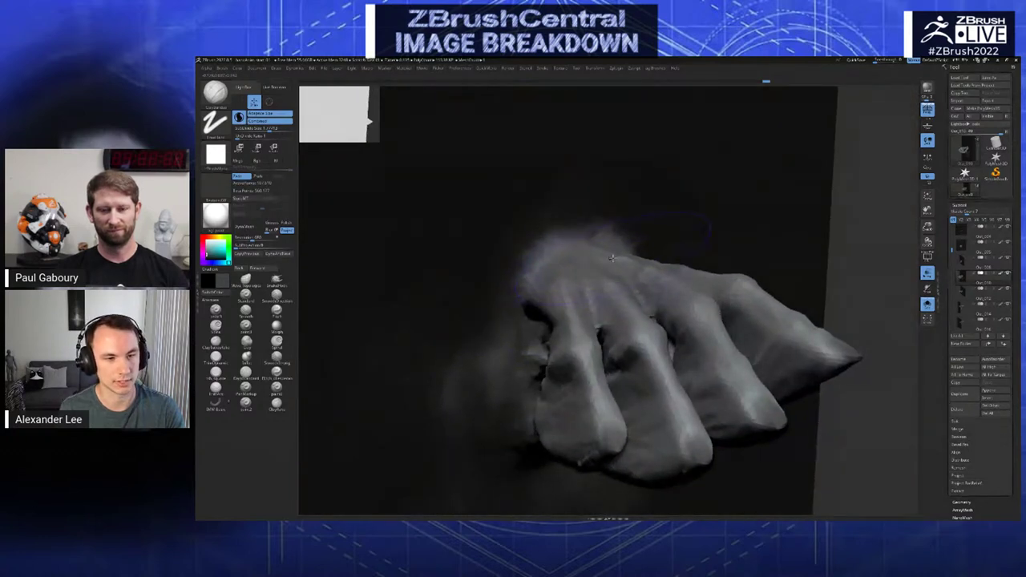
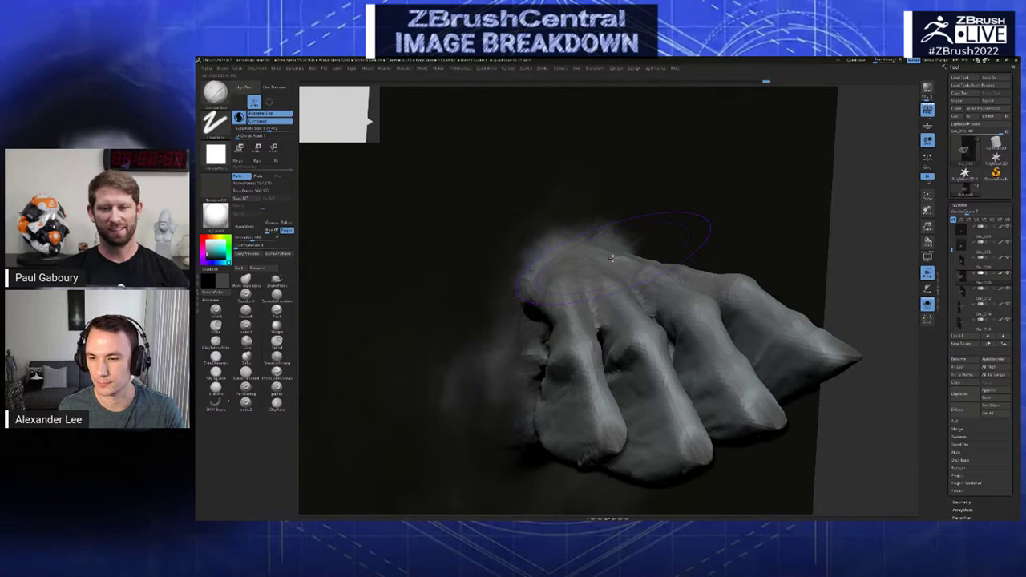
mouse_move(612, 255)
right_mouse_down("ctrl")
mouse_move(598, 225)
mouse_move(644, 231)
mouse_move(705, 295)
mouse_move(713, 328)
mouse_move(706, 312)
mouse_move(701, 330)
right_mouse_up("ctrl")
mouse_move(683, 287)
right_mouse_down()
mouse_move(663, 273)
mouse_move(656, 317)
mouse_move(683, 280)
mouse_move(709, 291)
mouse_move(691, 295)
right_mouse_up()
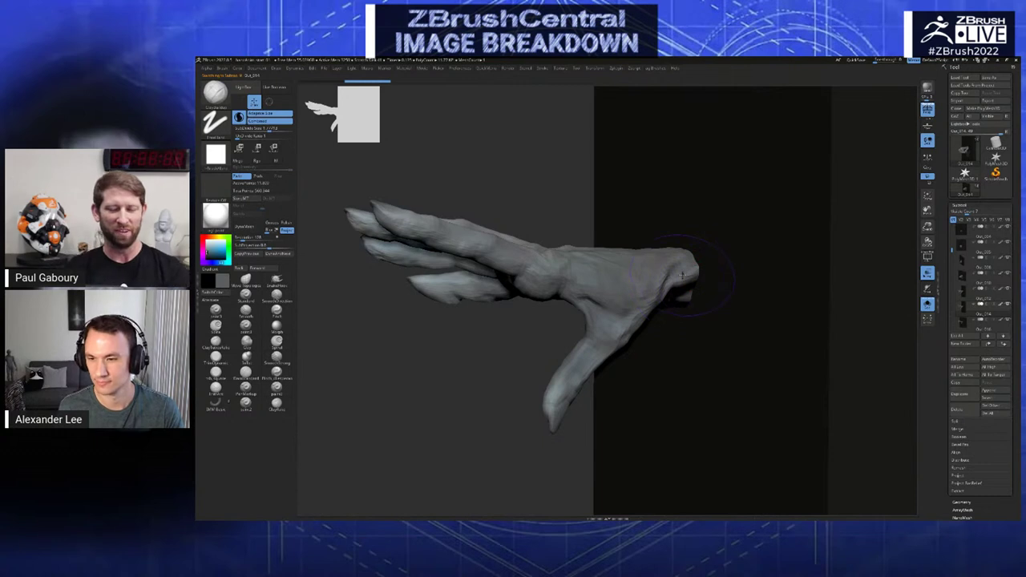
mouse_move(568, 267)
right_mouse_down()
mouse_move(560, 278)
mouse_move(567, 272)
right_mouse_up()
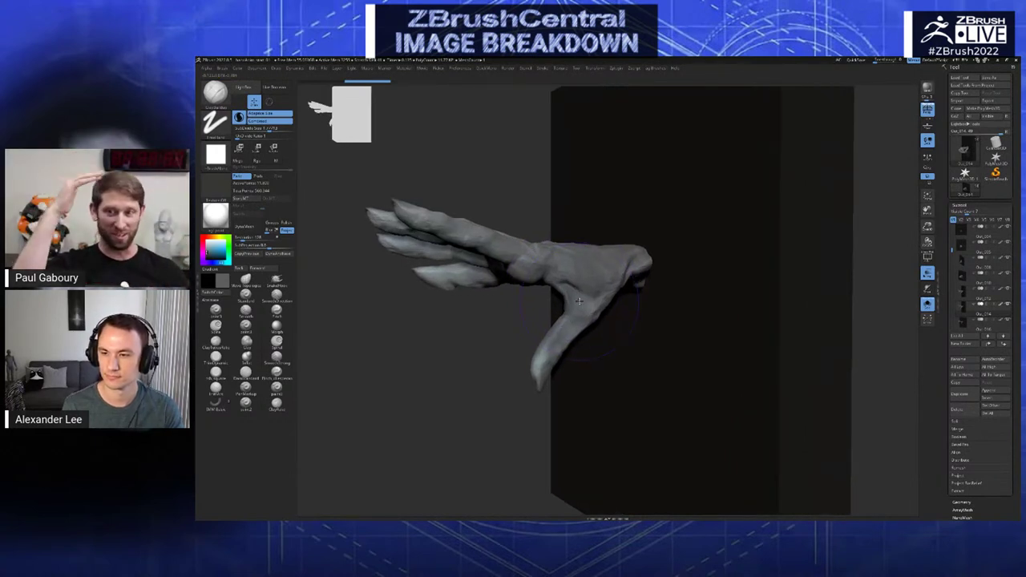
key("Up")
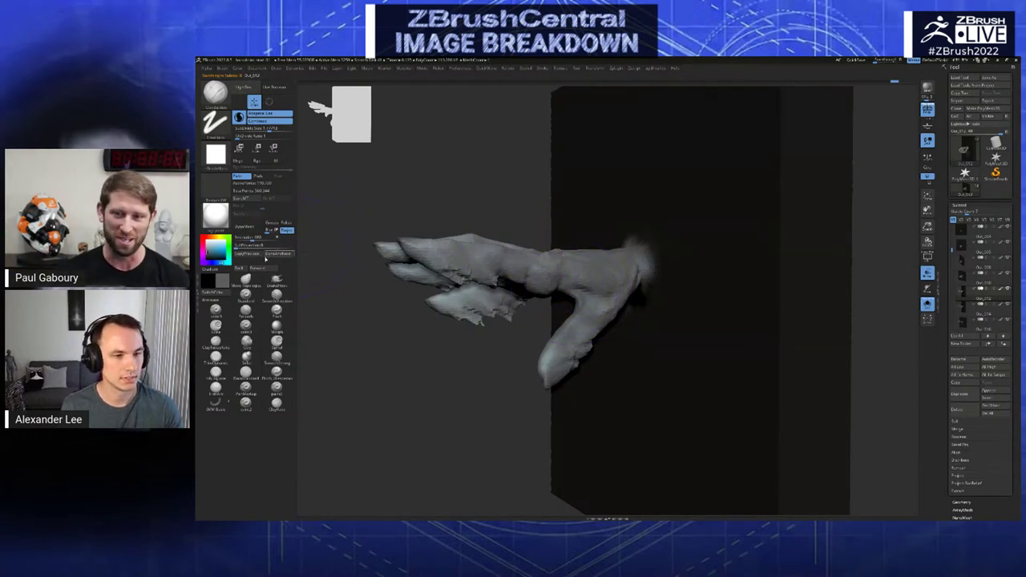
left_click(248, 226)
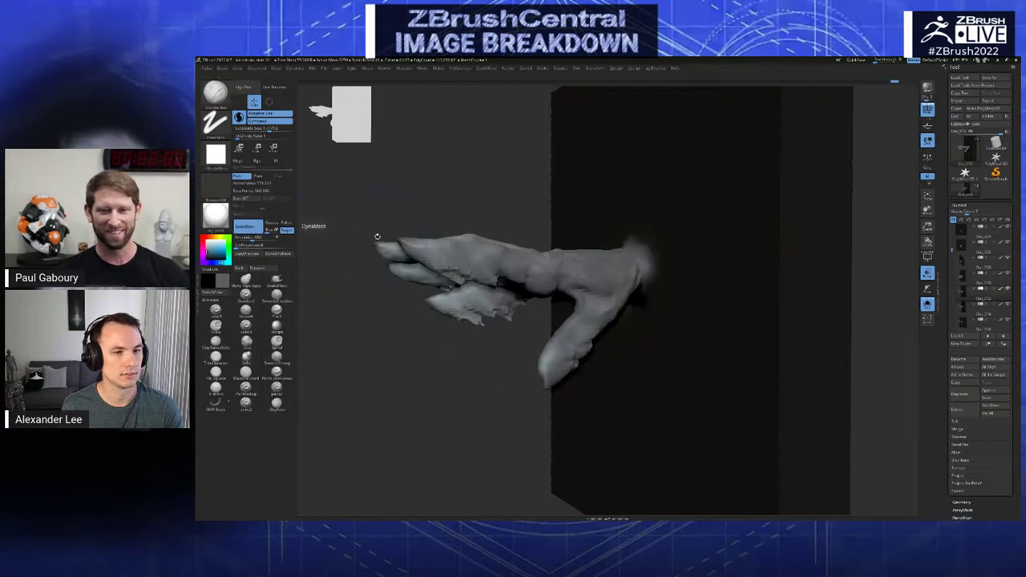
key("ctrl+z")
- Select the smooth open hand subtool, remesh it with DynaMesh, and pick the SnakeHook brush
left_click(550, 248, "alt")
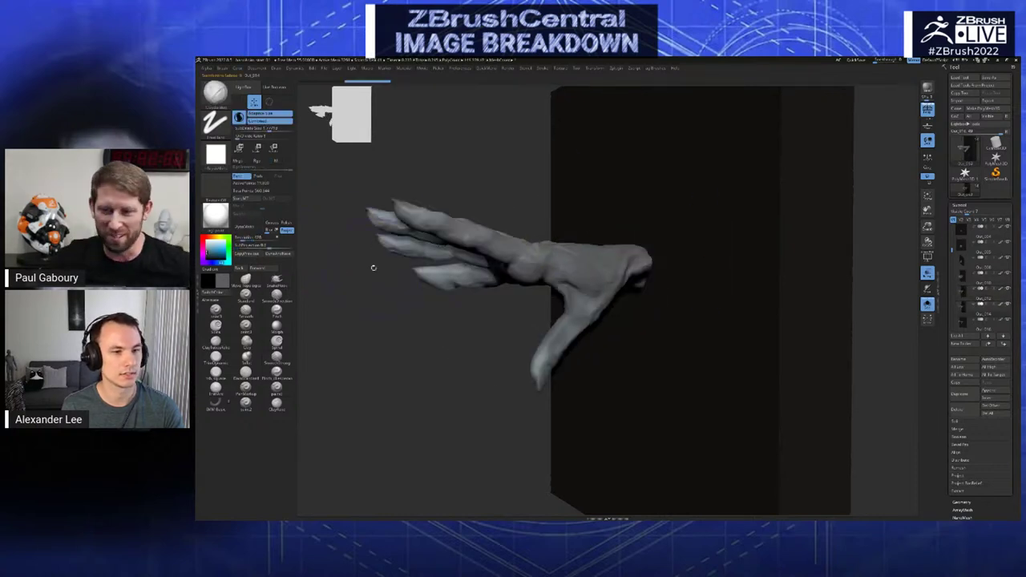
left_click(247, 226)
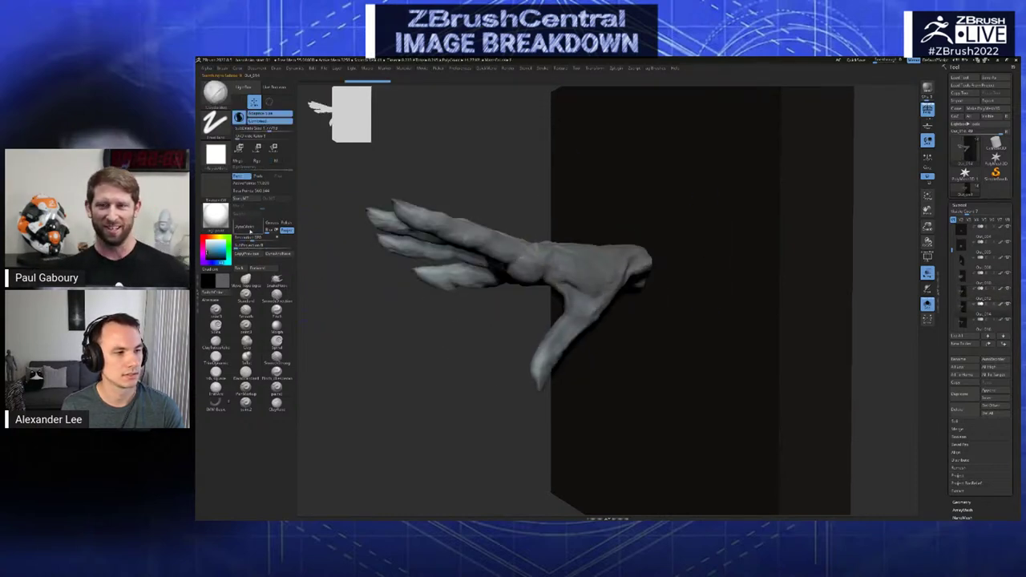
key("space")
left_click(577, 270)
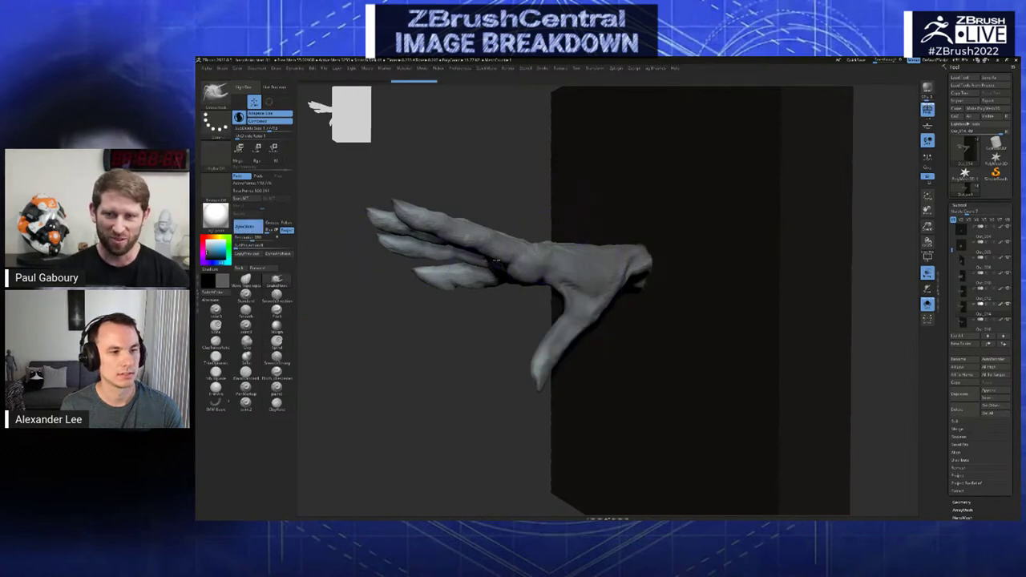
- Keep the SnakeHook brush for the smooth open hand and assign it the speckled spray alpha
right_click_drag(525, 244, 457, 237)
key("ctrl+z")
key("space")
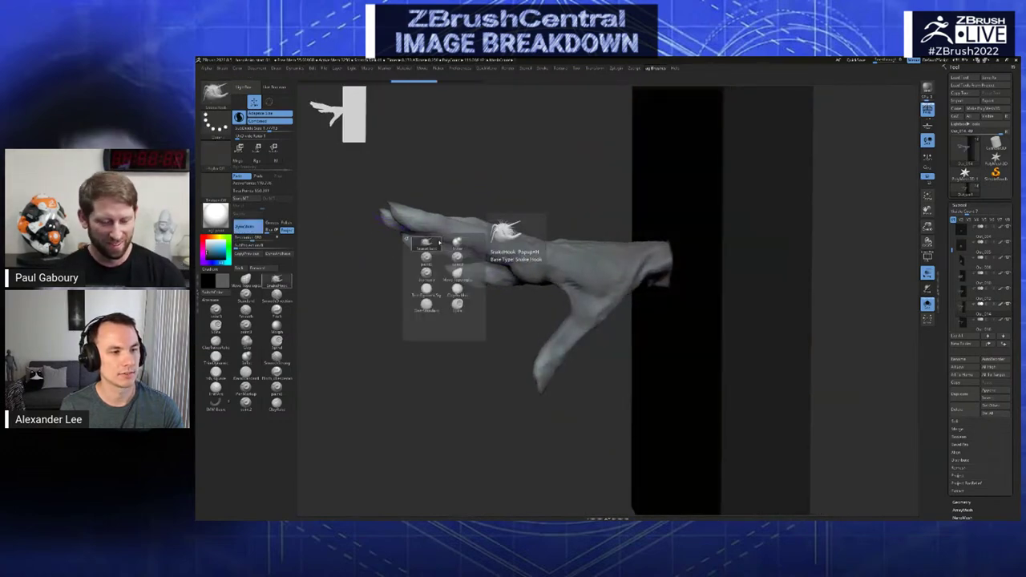
left_click(456, 240)
right_click_drag(470, 193, 459, 229)
key("space")
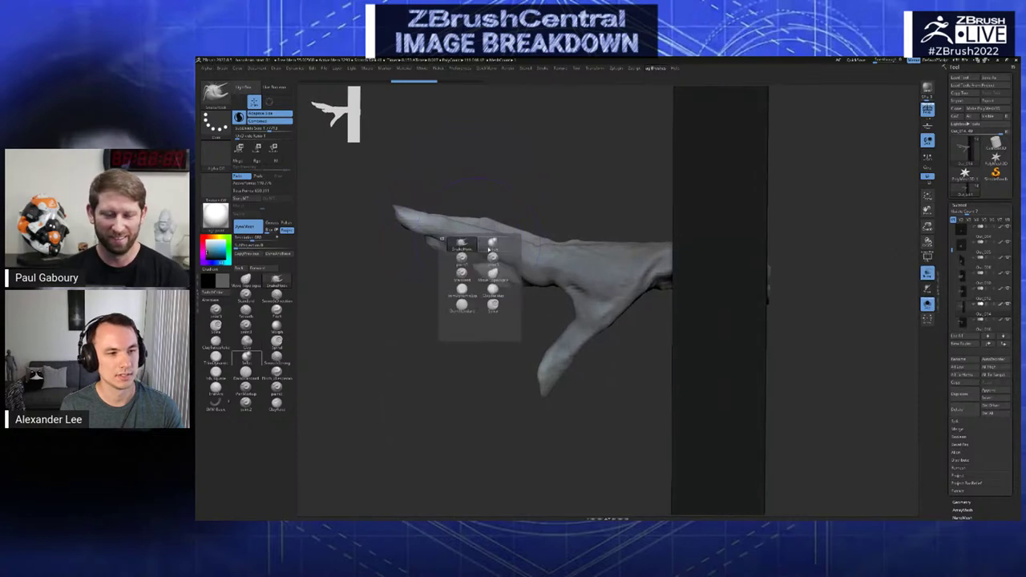
key("space")
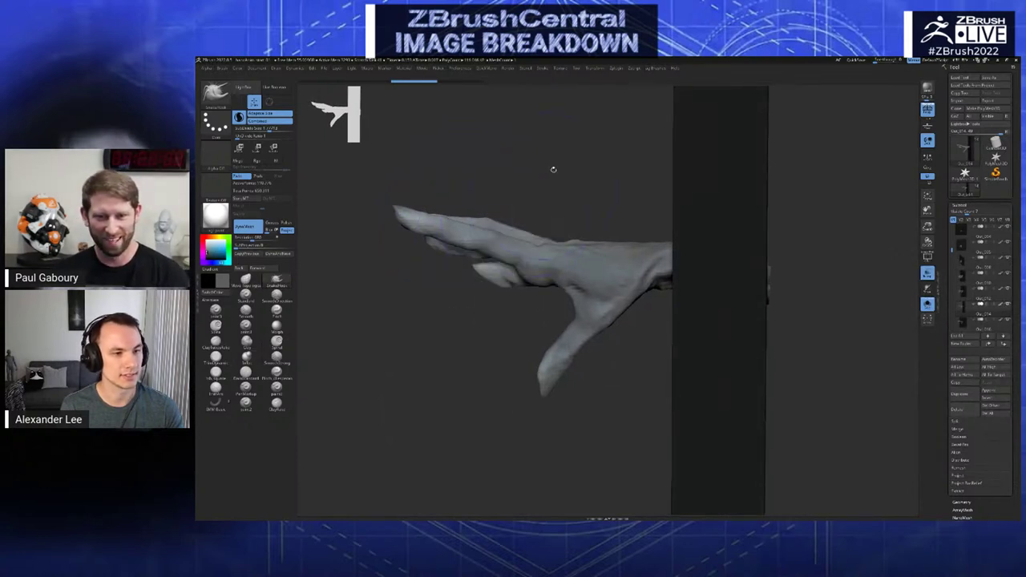
right_click(552, 168)
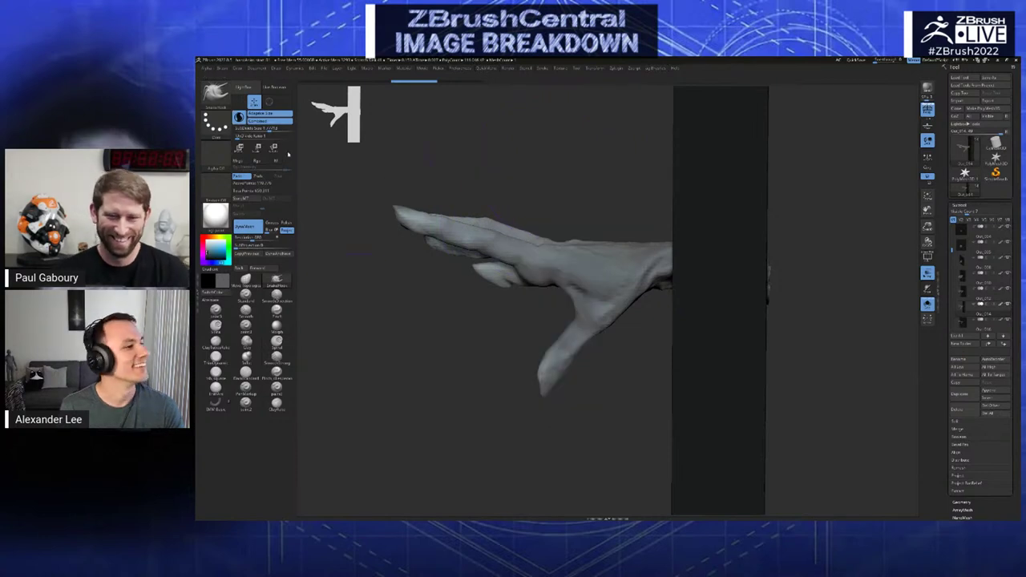
left_click(215, 156)
left_click(317, 160)
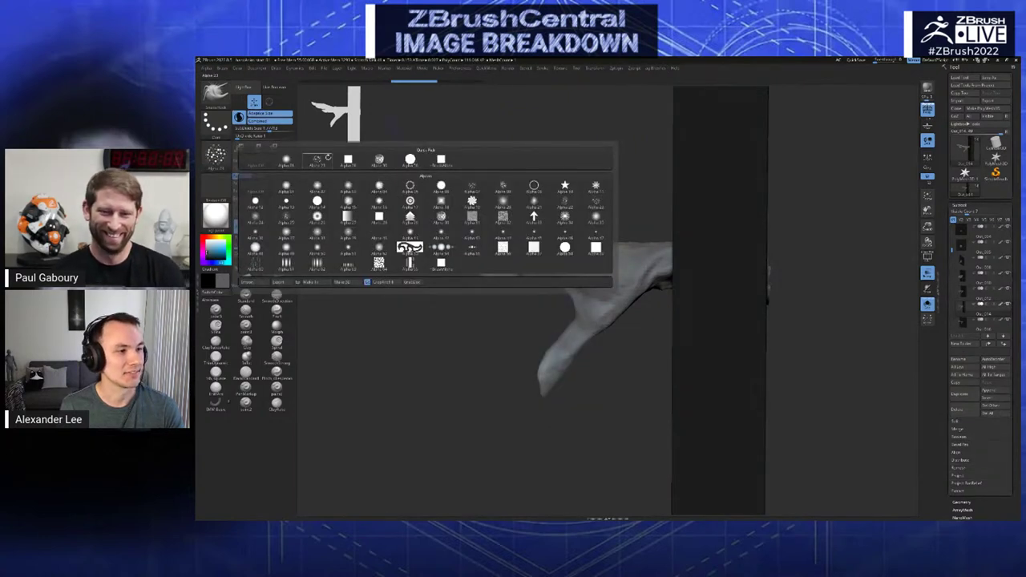
- Pull small ragged edges along the undersides of the open hand's fingers with the SnakeHook brush and the speckled alpha
right_click_drag(395, 222, 444, 242)
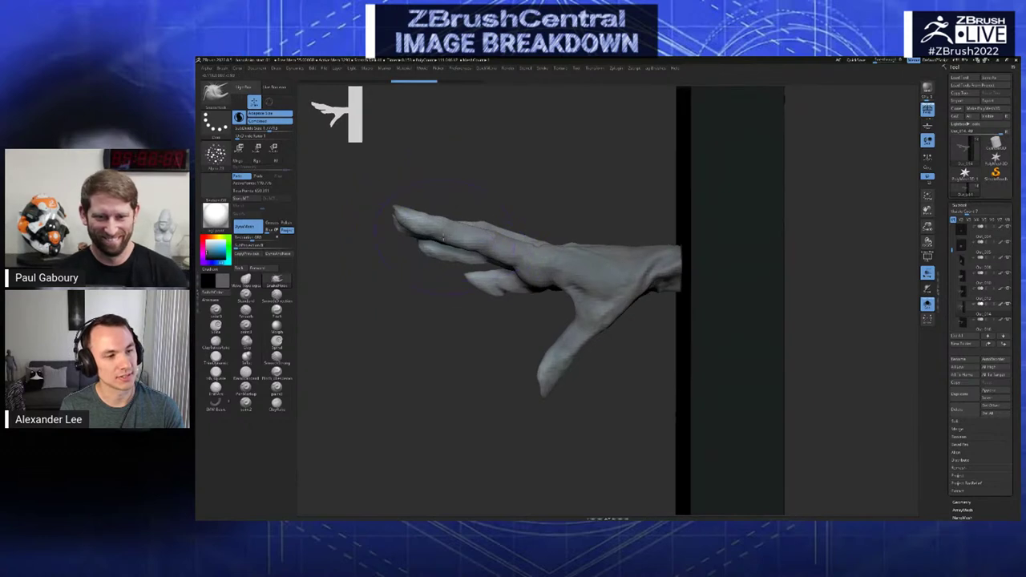
right_click(539, 215)
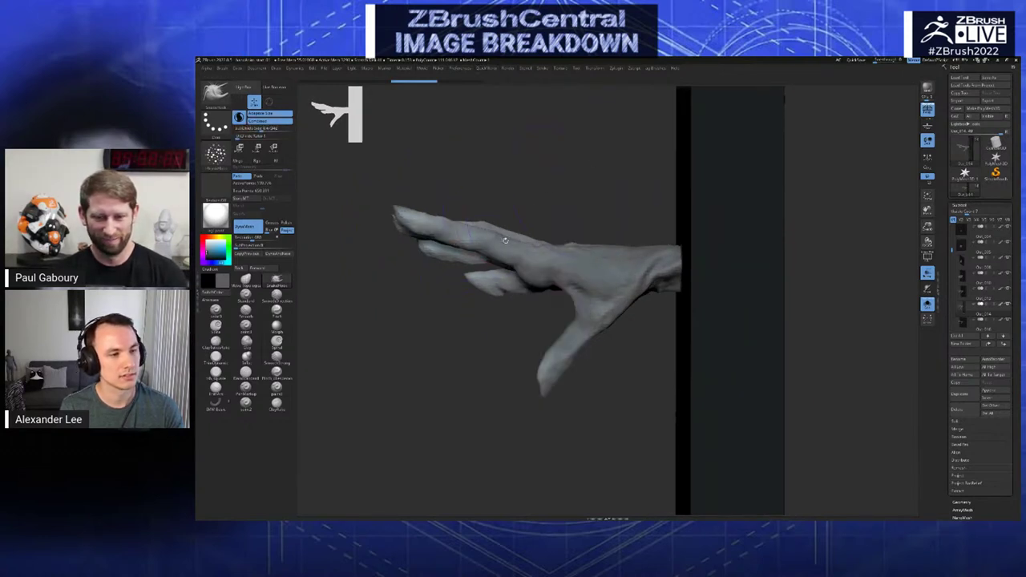
left_click_drag(473, 249, 500, 276)
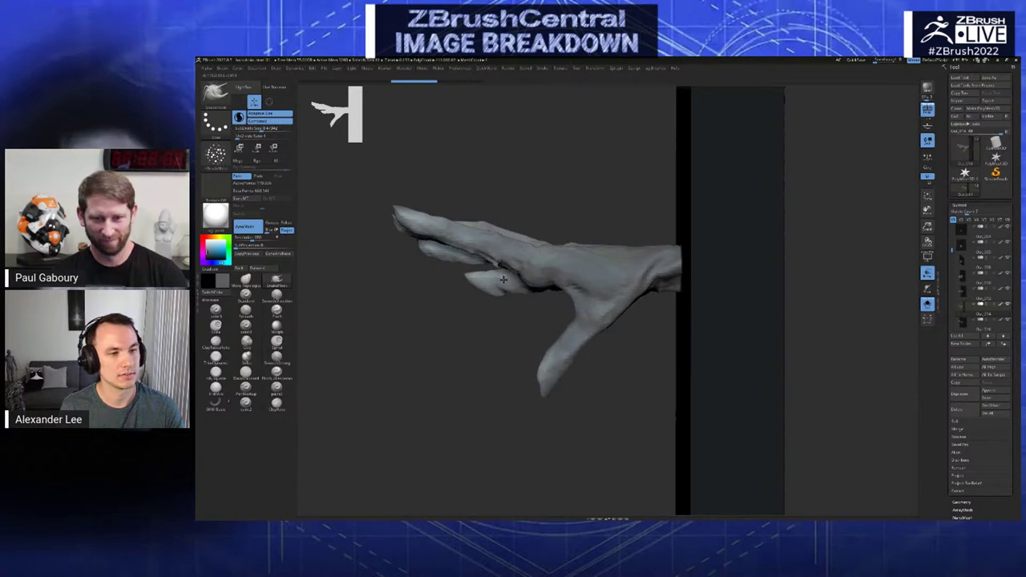
left_click_drag(489, 320, 510, 337, "ctrl")
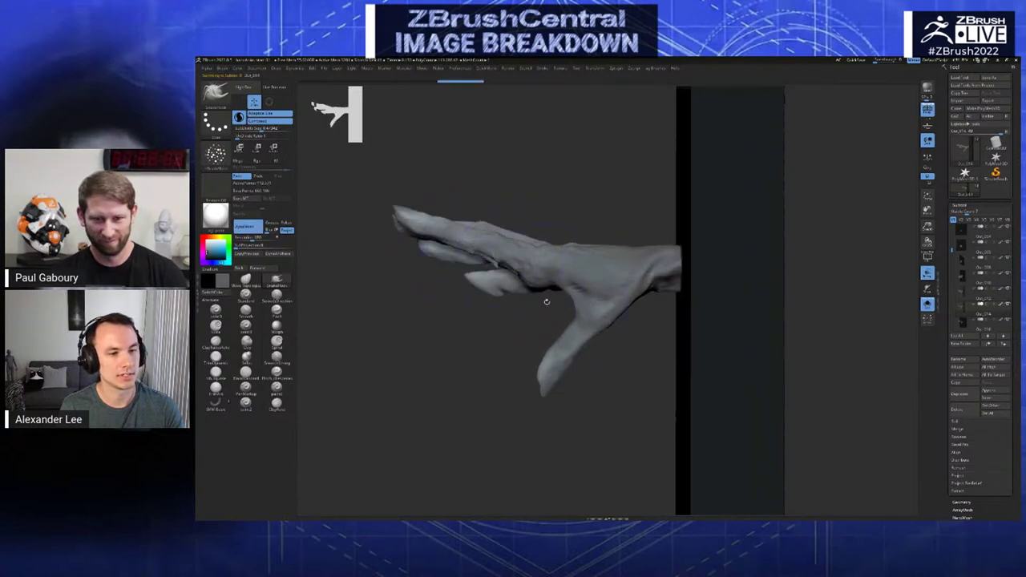
left_click_drag(547, 302, 591, 353)
- Compare the roughened hand with the more torn hand and the smooth open hand by switching between their subtools
key("ctrl+z")
key("ctrl+z")
key("ctrl+z")
key("ctrl+z")
key("ctrl+z")
key("ctrl+z")
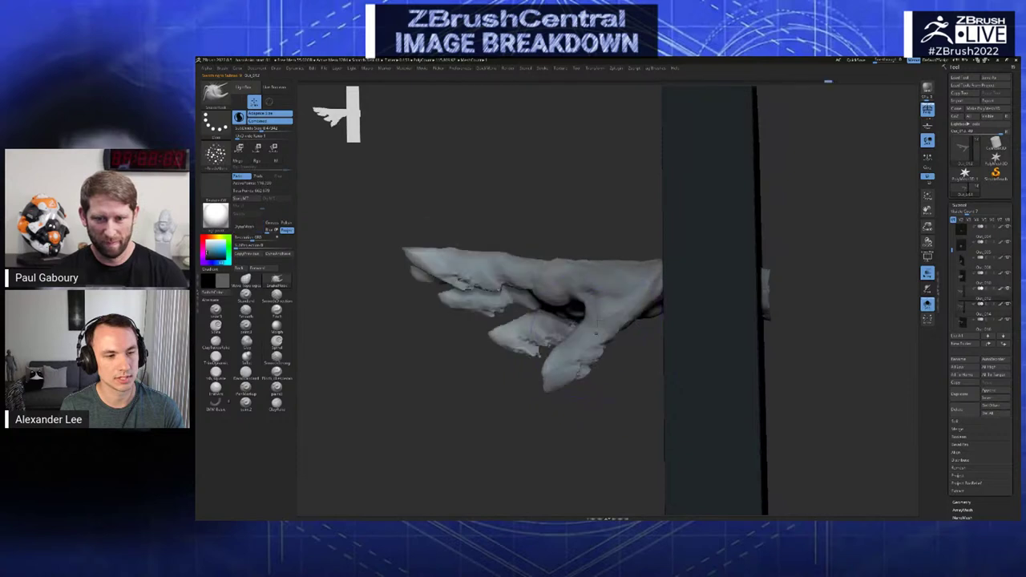
key("ctrl+shift+z")
key("ctrl+shift+z")
key("ctrl+shift+z")
key("ctrl+shift+z")
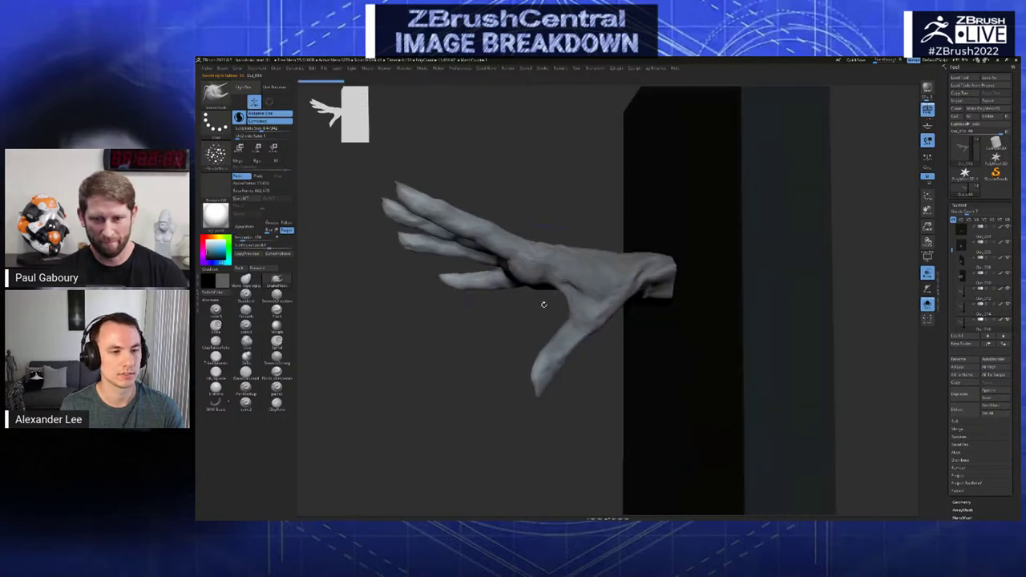
- Return to the roughened open hand and texture the undersides of its fingers from the opposite side with SnakeHook
right_click_drag(543, 277, 634, 295)
key("Down")
key("Down")
key("ctrl+z")
key("ctrl+z")
key("ctrl+z")
key("ctrl+z")
key("ctrl+z")
key("ctrl+z")
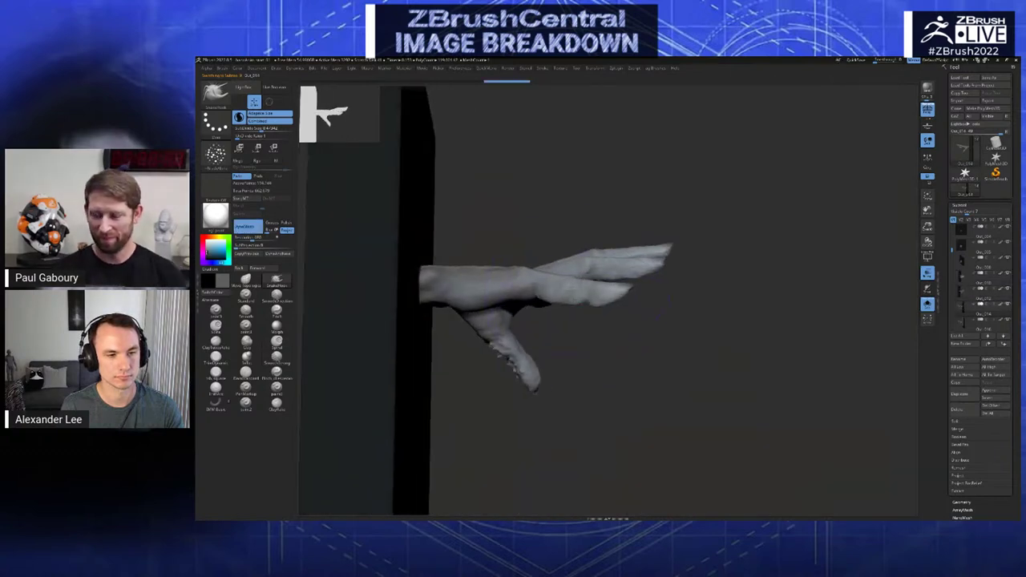
key("ctrl+shift+z")
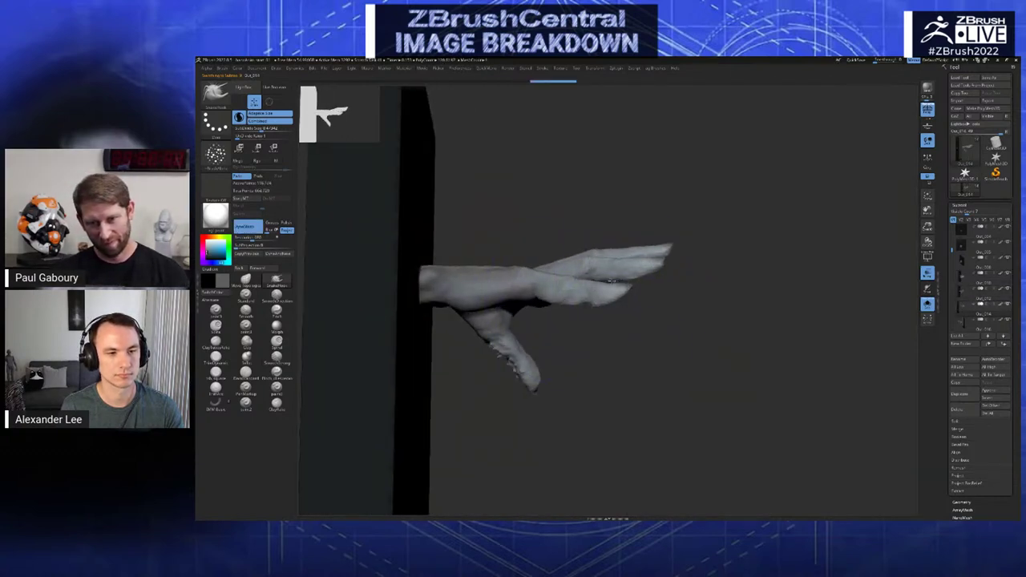
key("ctrl+shift+z")
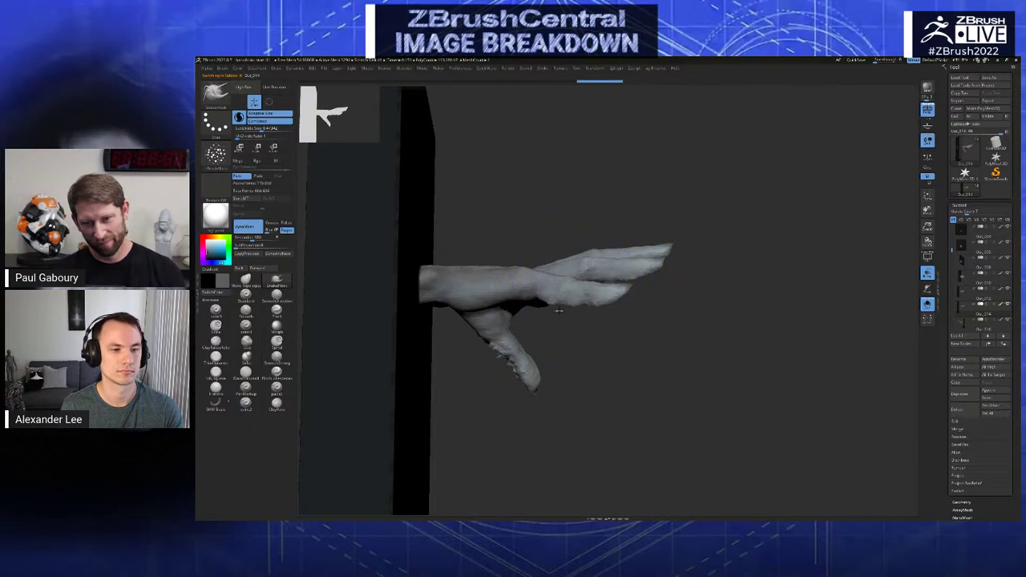
key("ctrl+shift+z")
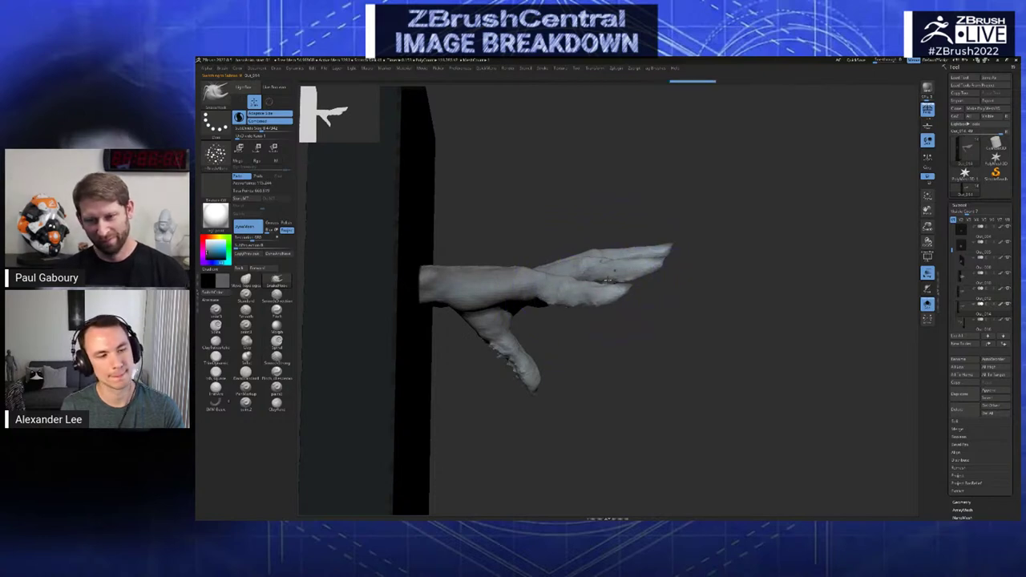
- Switch to the more torn hand and pull further ragged bits along its thumb and finger edges with SnakeHook
key("ctrl+z")
key("ctrl+z")
key("ctrl+shift+z")
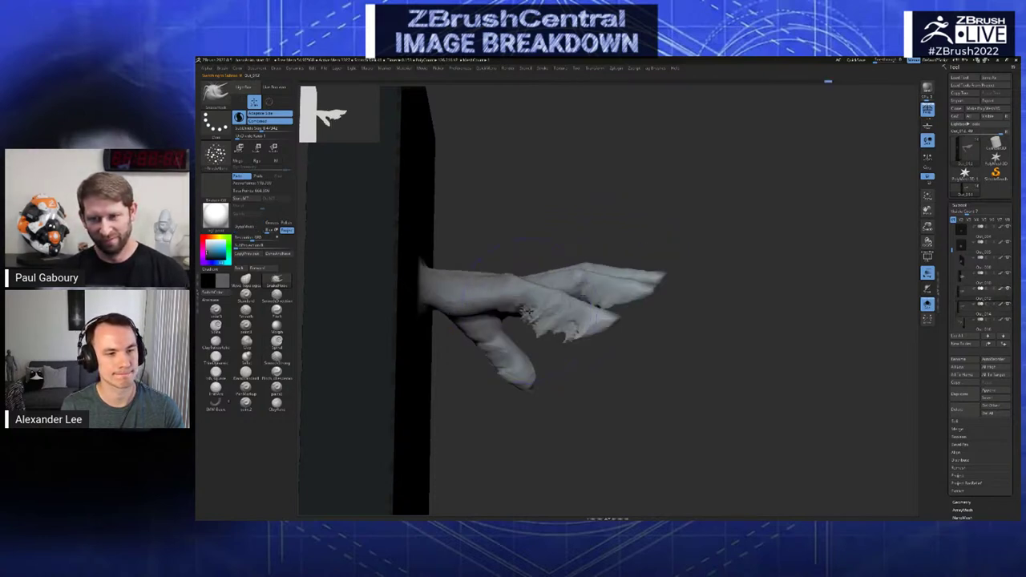
key("ctrl+shift+z")
key("ctrl+shift+z")
key("ctrl+shift+z")
key("ctrl+shift+z")
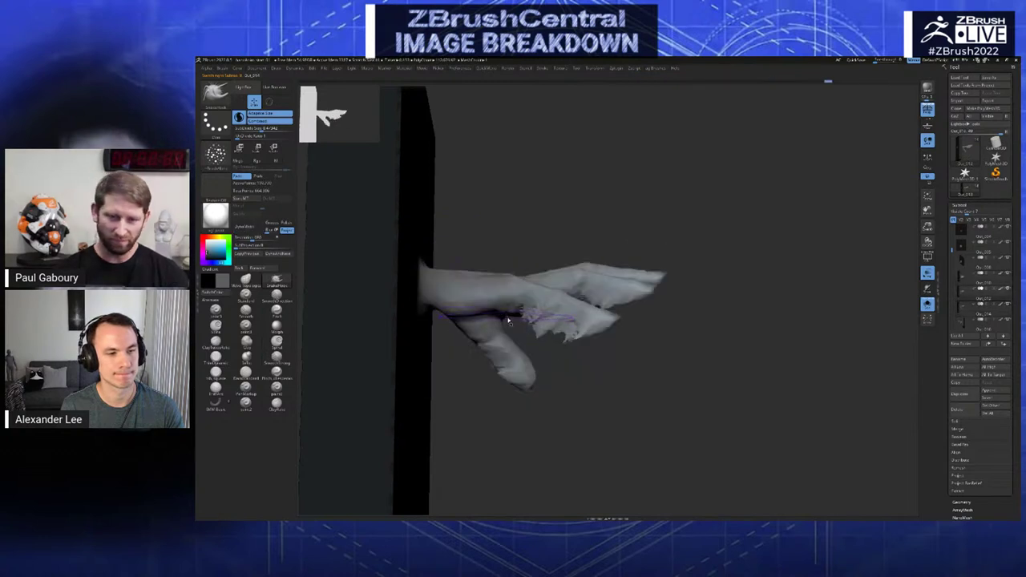
key("ctrl+z")
key("ctrl+shift+z")
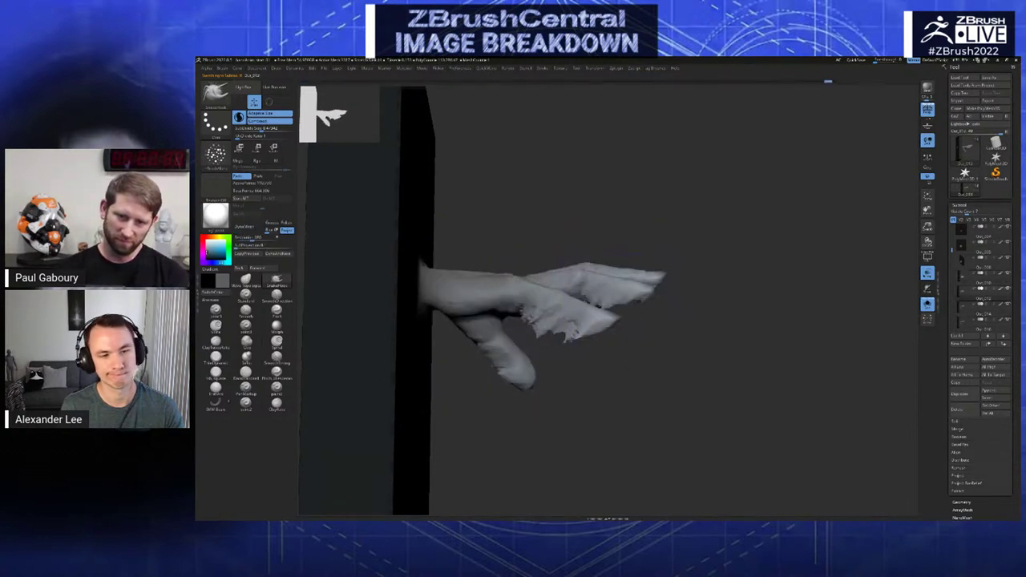
key("ctrl+z")
key("ctrl+shift+z")
key("ctrl+z")
key("ctrl+z")
key("ctrl+z")
key("ctrl+shift+z")
key("ctrl+shift+z")
key("ctrl+shift+z")
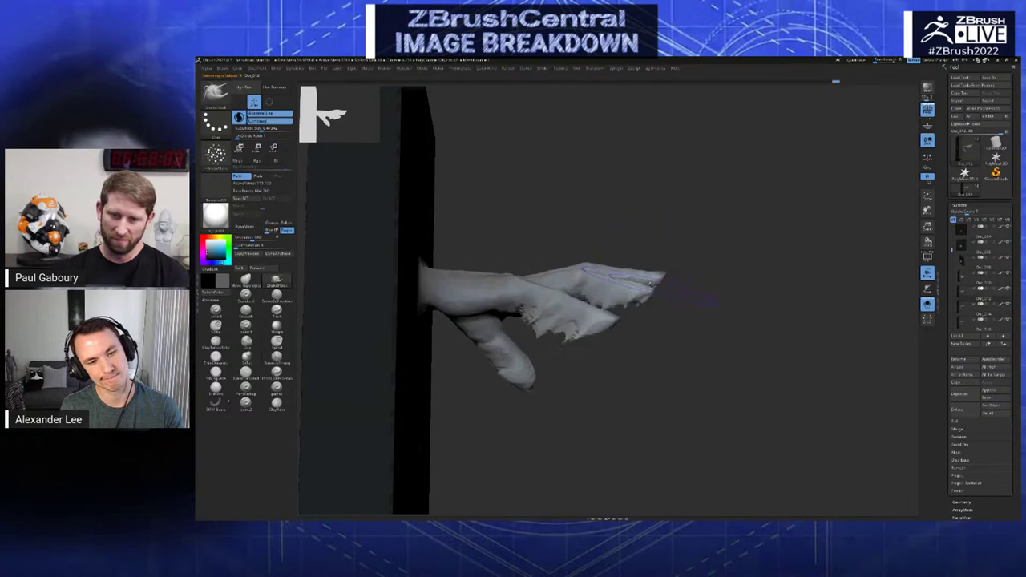
- Step through the neighbouring hand subtools to examine how the tearing and poses progress from smooth to folded
key("ctrl+z")
key("ctrl+z")
key("ctrl+z")
key("ctrl+shift+z")
key("ctrl+shift+z")
key("ctrl+shift+z")
key("ctrl+shift+z")
key("ctrl+shift+z")
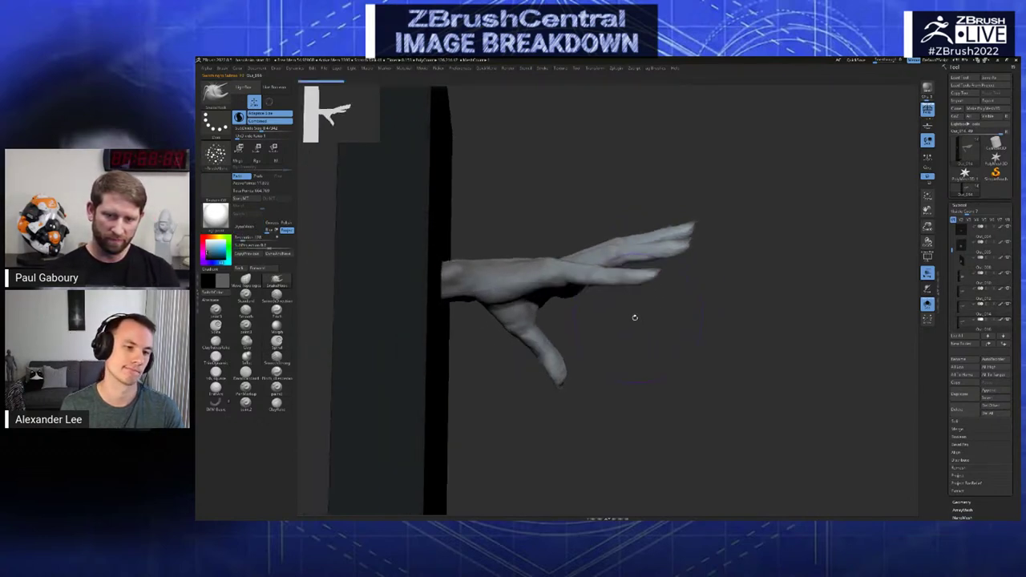
key("ctrl+z")
key("ctrl+z")
key("ctrl+z")
key("ctrl+z")
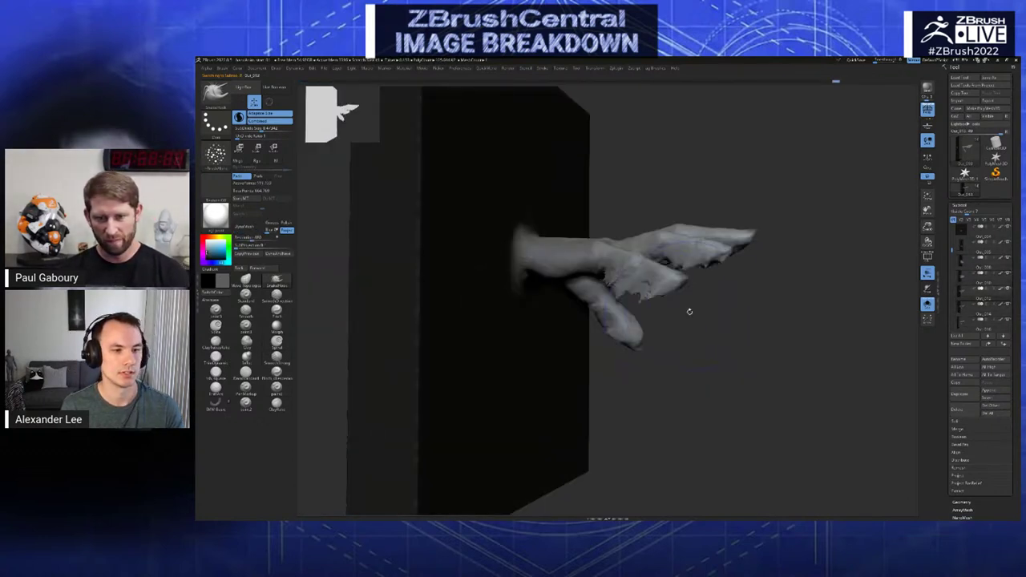
key("Up")
key("Up")
key("Up")
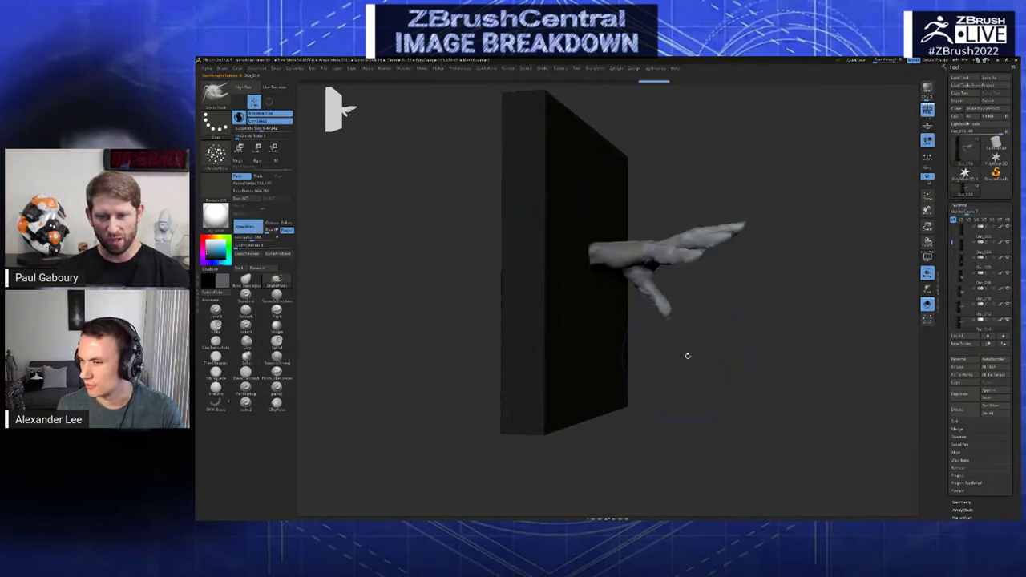
key("Down")
key("Down")
left_click_drag(686, 359, 761, 312)
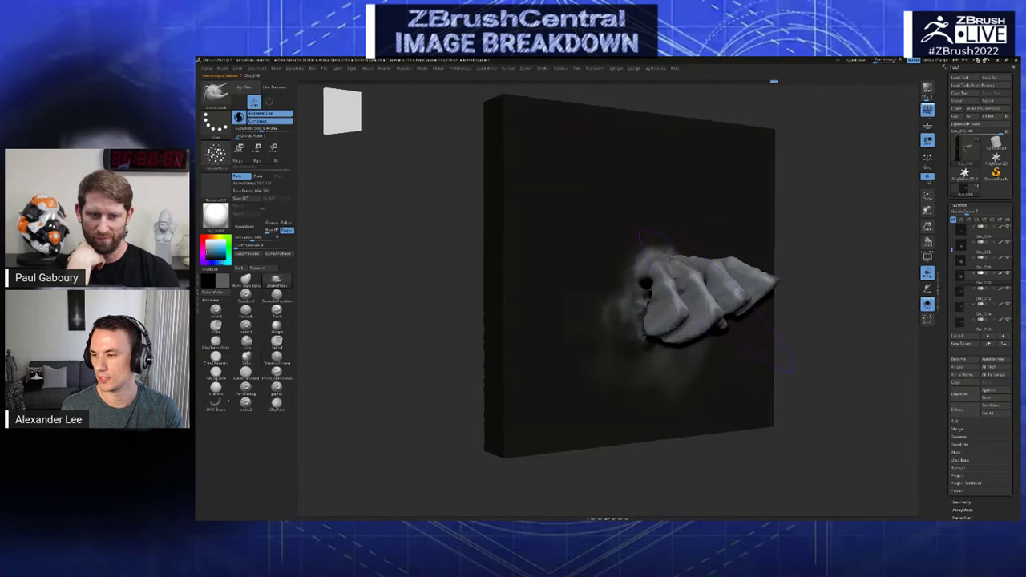
- Refine the stretched fingers of the hand breaking out of the panel with the SnakeHook brush
right_click_drag(636, 331, 662, 324)
left_click_drag(659, 325, 662, 328)
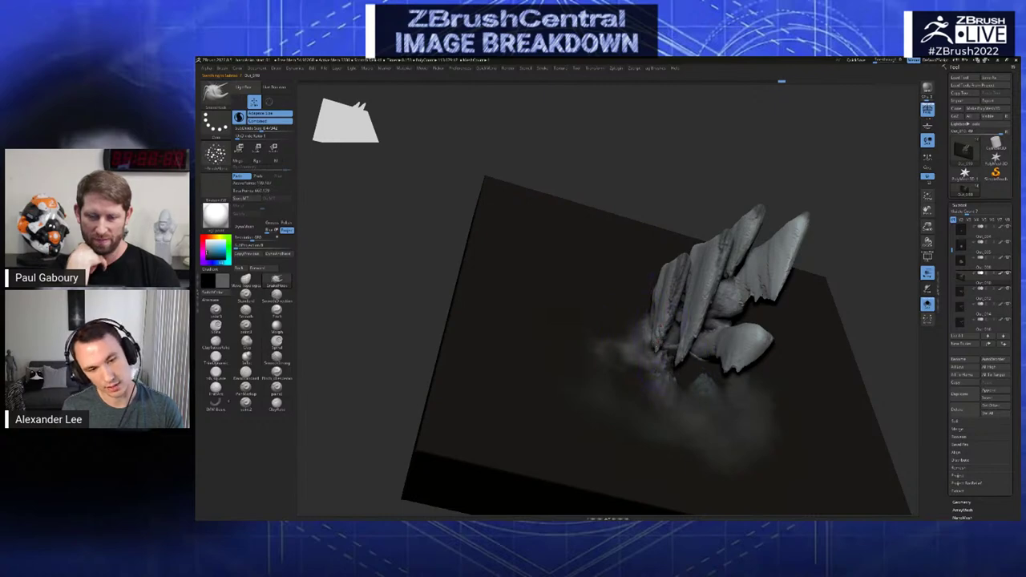
mouse_move(659, 333)
left_mouse_down()
mouse_move(619, 318)
mouse_move(646, 355)
left_mouse_up()
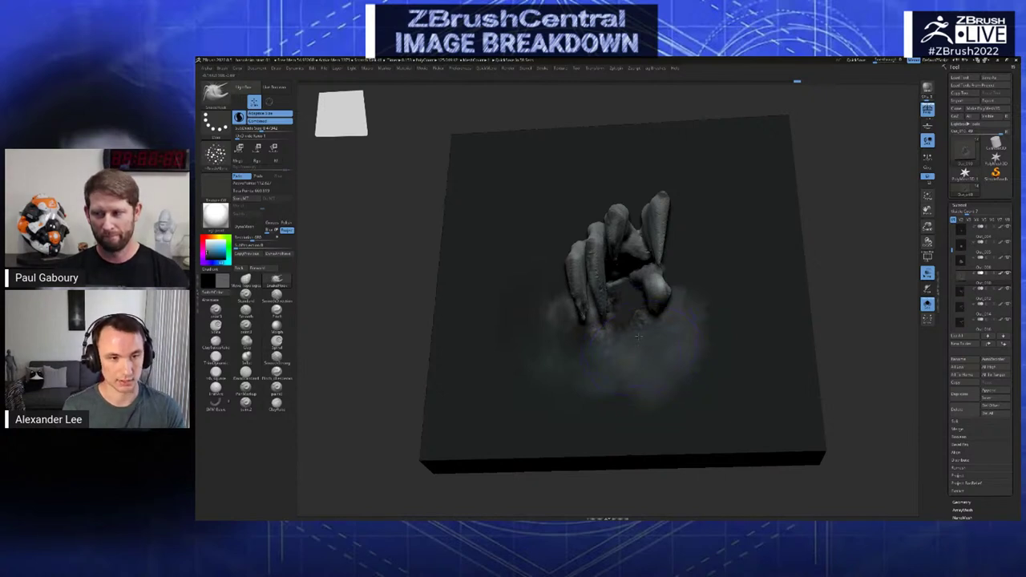
right_click_drag(617, 319, 626, 305)
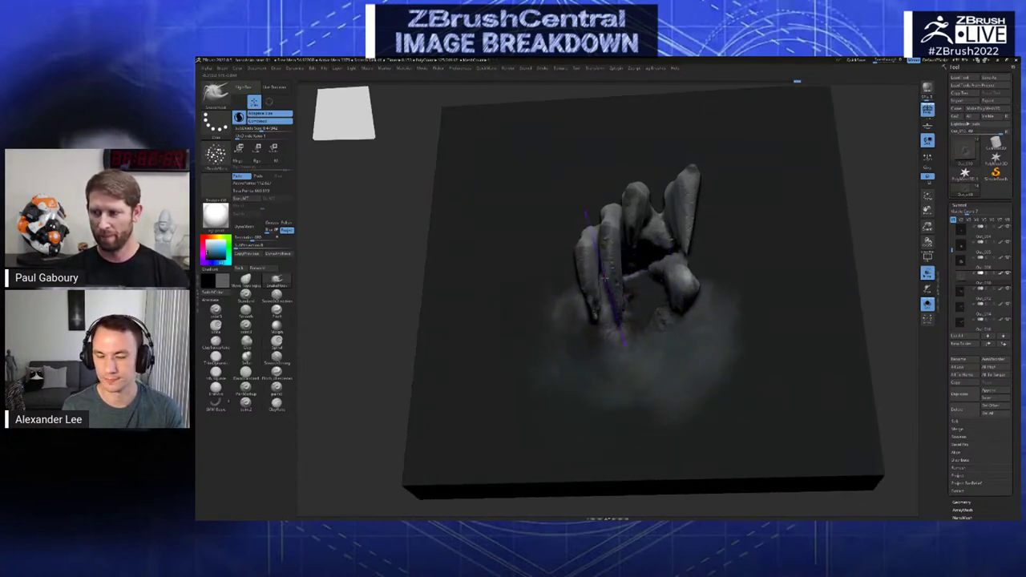
- Pick the Move Topological brush and adjust the second long finger of the hand emerging from the panel
right_click_drag(617, 278, 609, 287)
key("space")
left_click(590, 282)
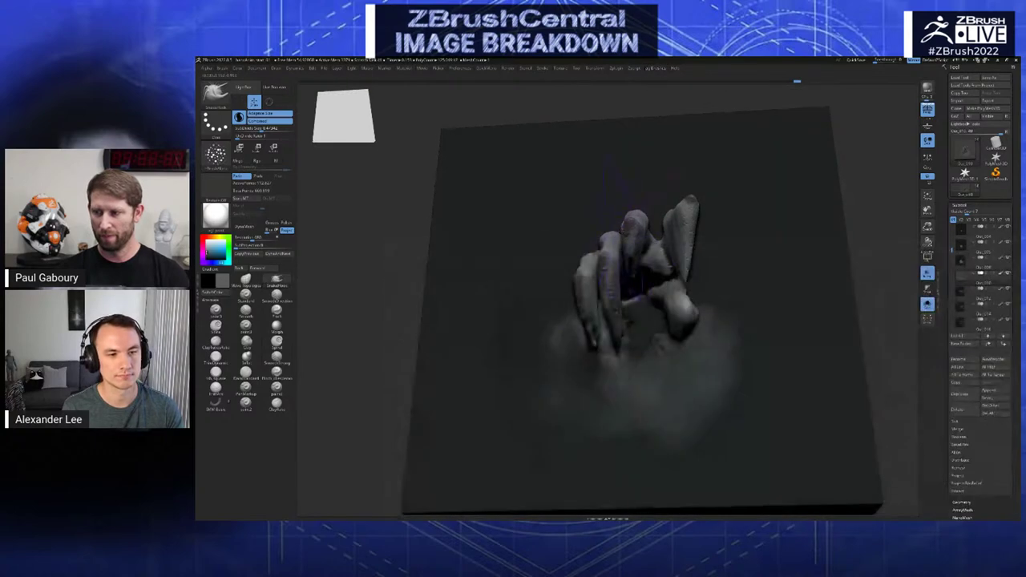
key("space")
key("n")
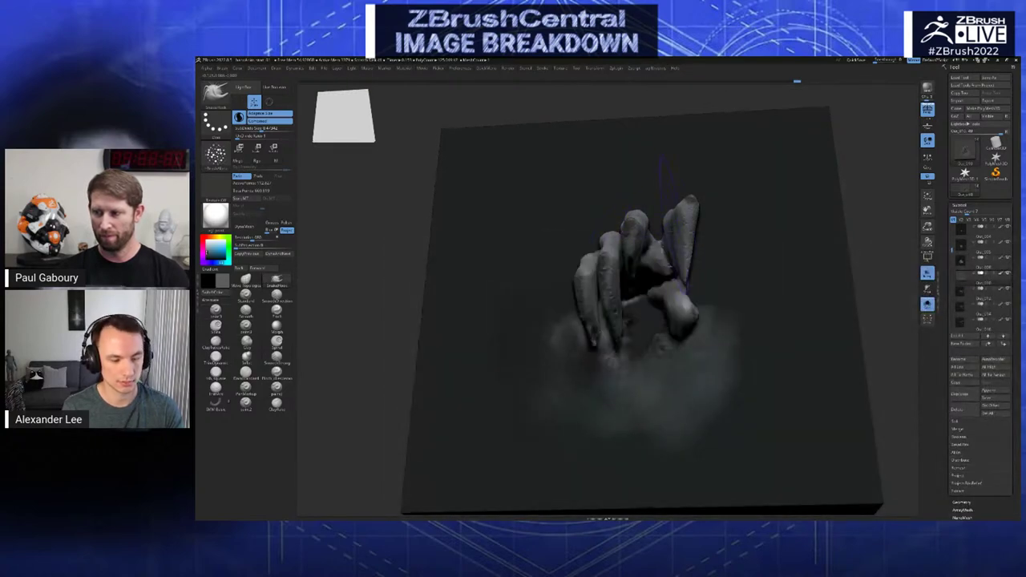
key("space")
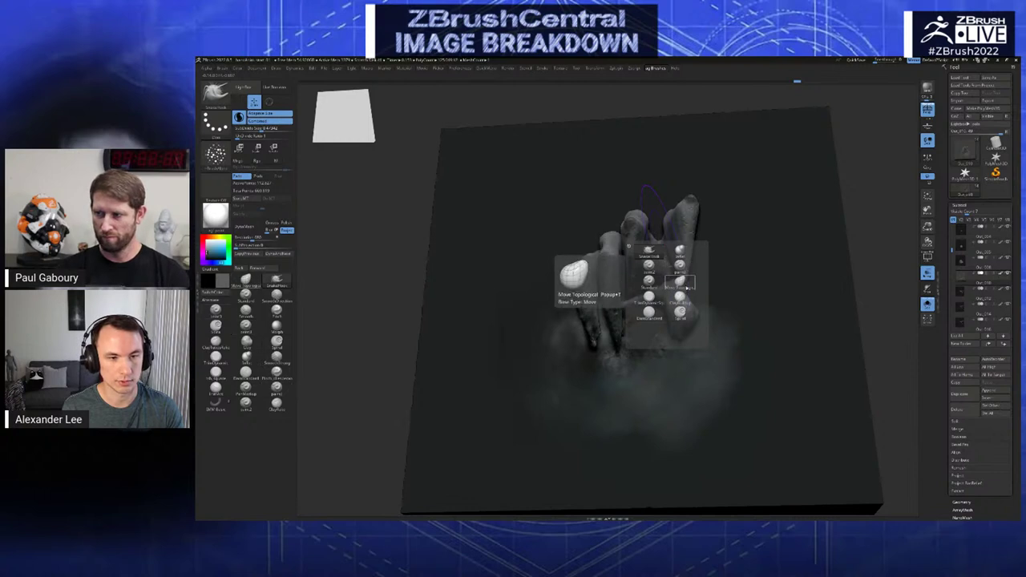
left_click(688, 282)
right_click_drag(602, 294, 607, 273)
left_click_drag(611, 295, 605, 302)
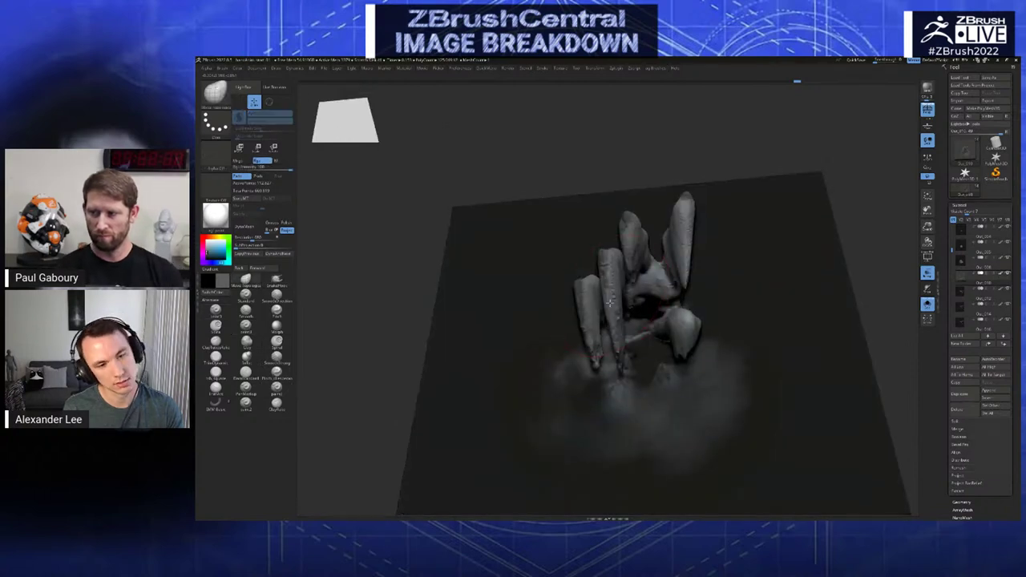
- Compare the emerging hand's stretched fingers with the more curled hand in the preceding subtool from a low angle
right_click_drag(632, 327, 611, 337)
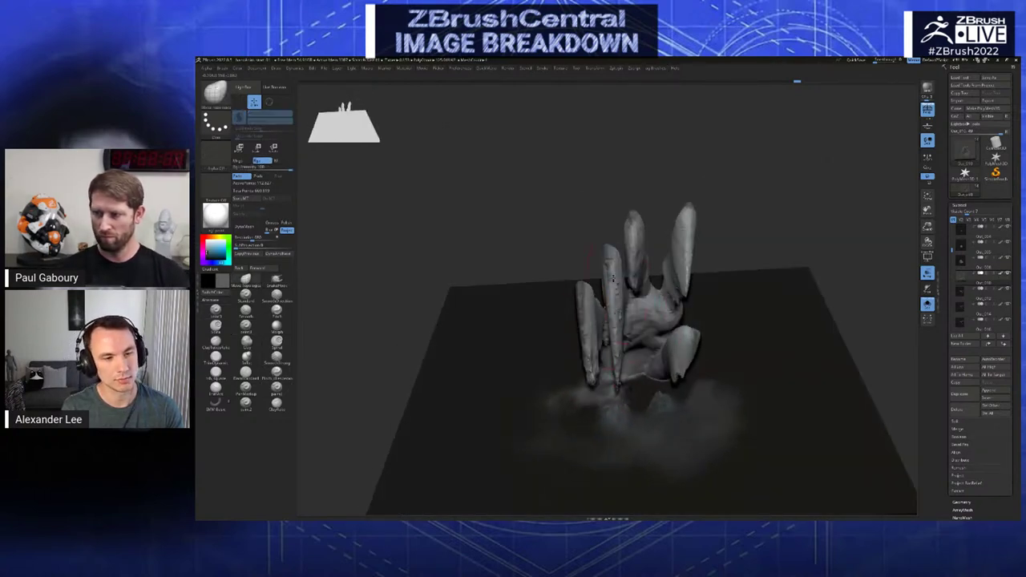
key("ctrl+shift+z")
key("ctrl+z")
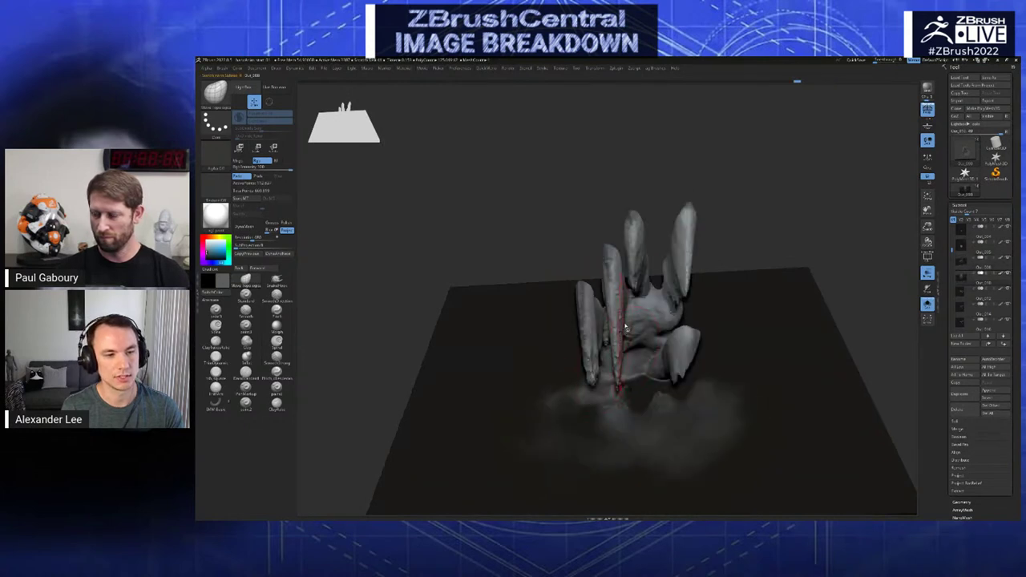
key("ctrl+shift+z")
key("ctrl+z")
key("ctrl+z")
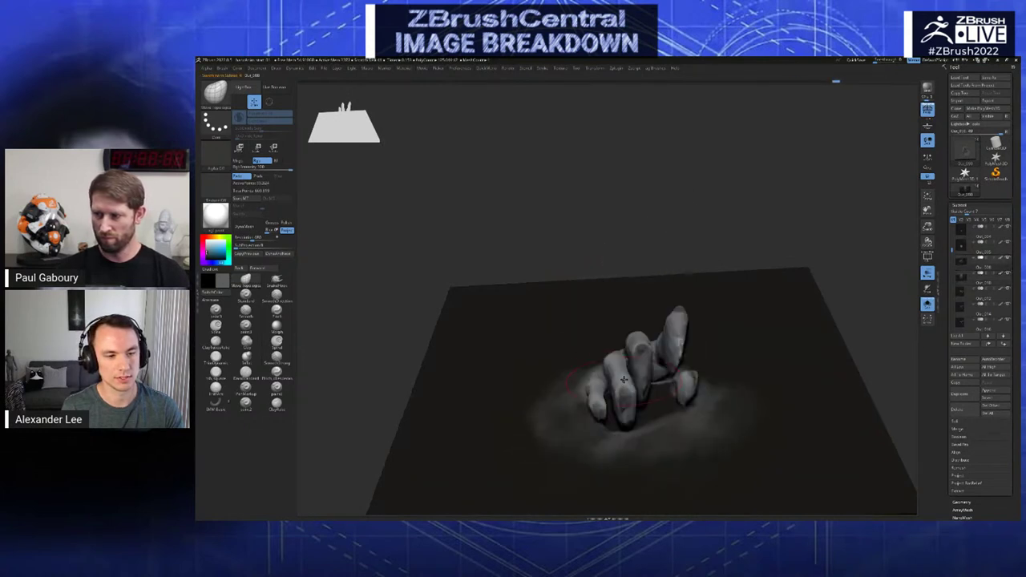
key("ctrl+shift+z")
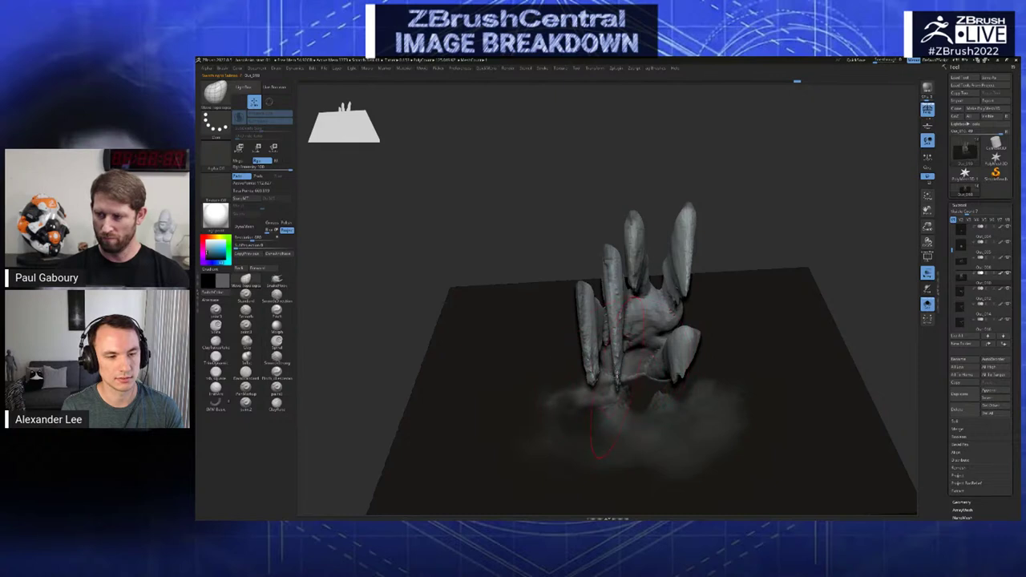
key("space")
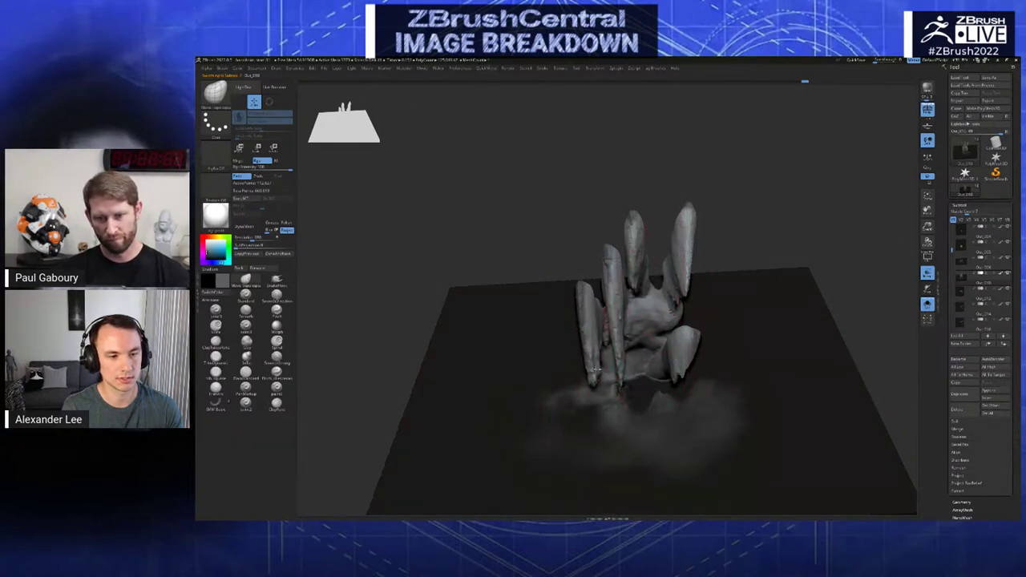
- Nudge the two long outer fingers of the emerging hand with Move Topological and compare them with the adjacent subtools
left_click_drag(611, 314, 618, 313)
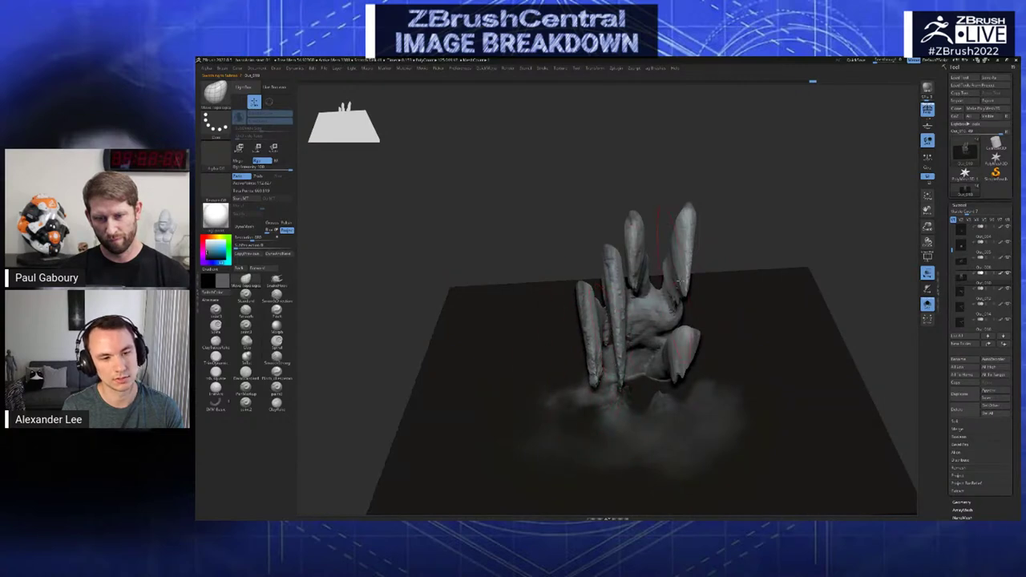
left_click_drag(592, 362, 595, 364)
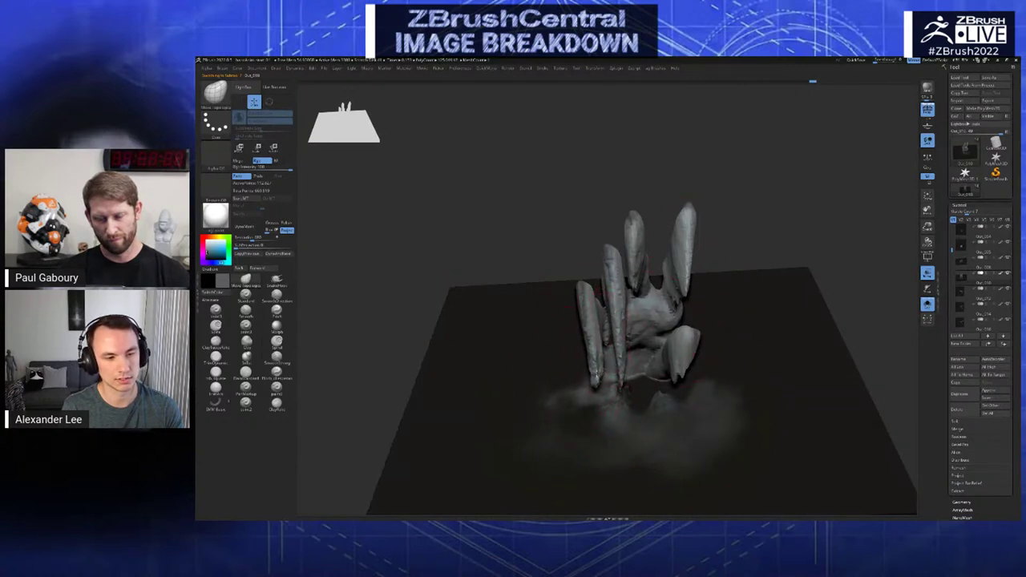
key("Up")
key("Down")
key("Down")
key("Up")
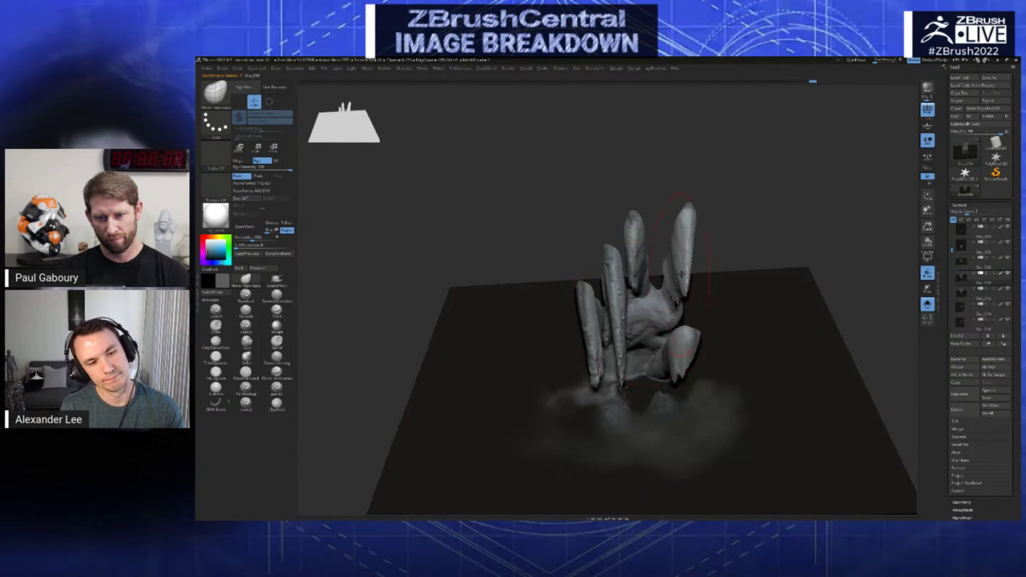
- Reshape the base of the tall finger above the thumb and the lower end of the outermost finger
left_click_drag(682, 274, 683, 288)
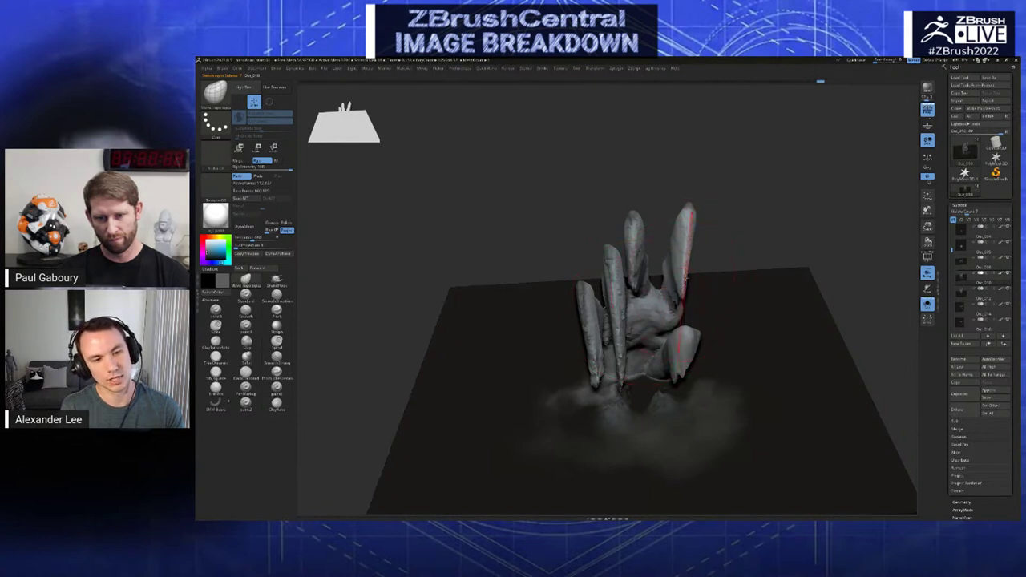
key("space")
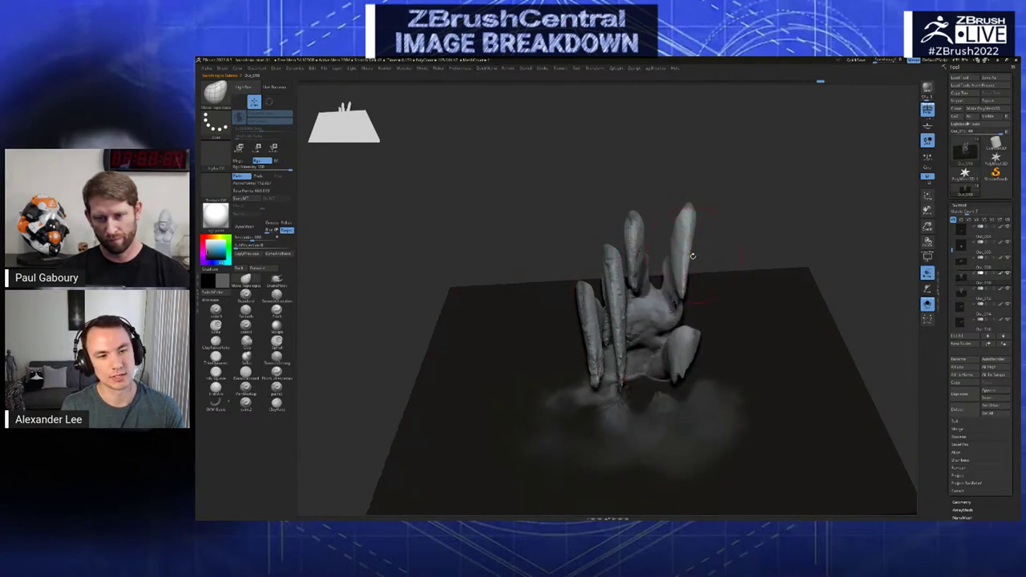
left_click_drag(685, 287, 682, 288)
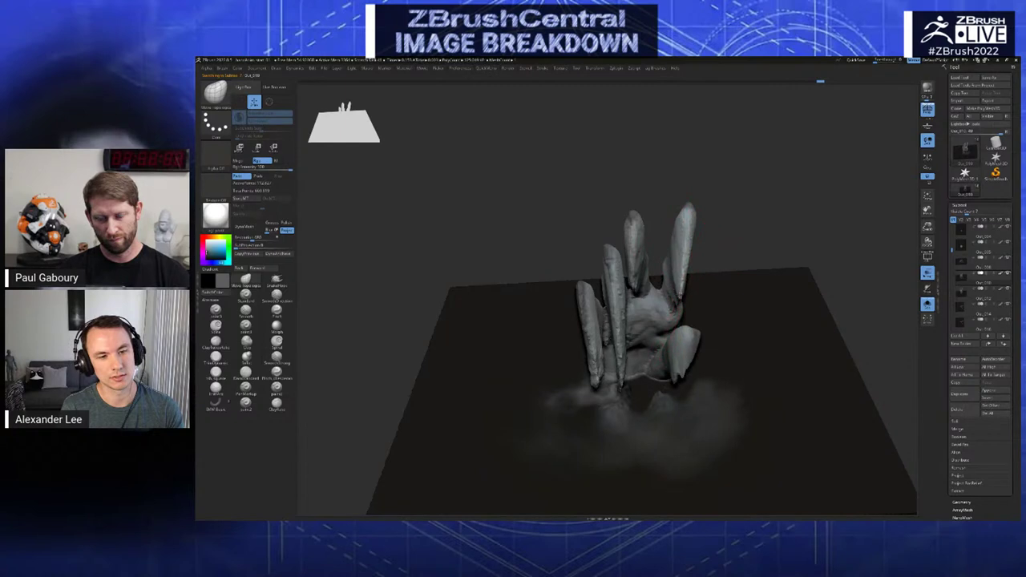
right_click(696, 265)
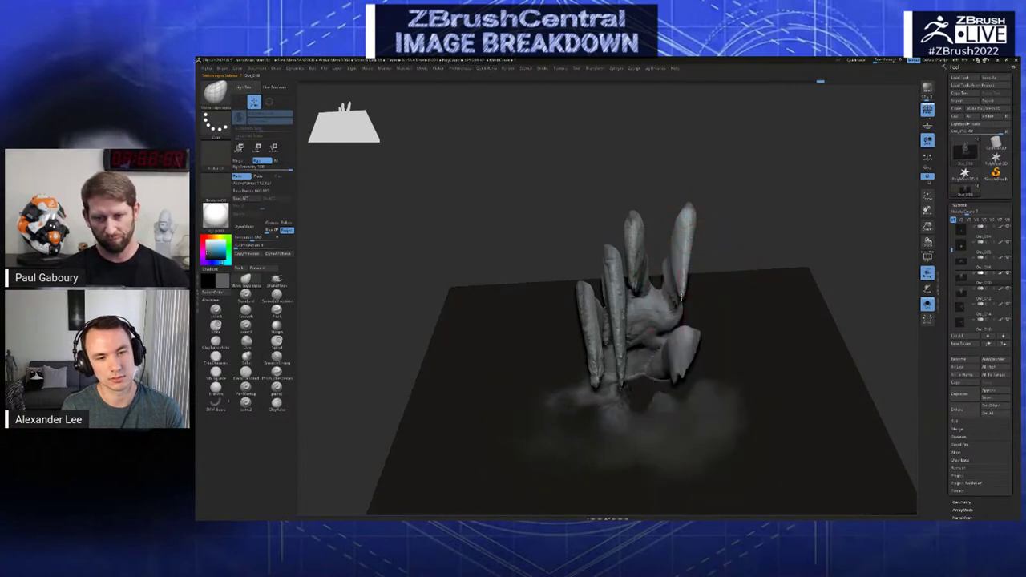
left_click_drag(682, 298, 684, 269)
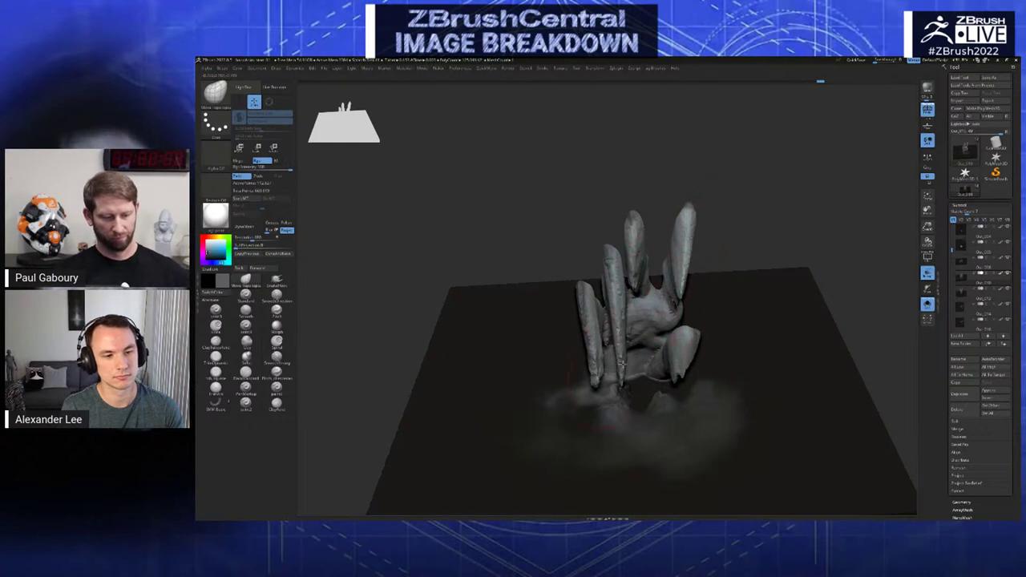
left_click_drag(625, 353, 607, 381)
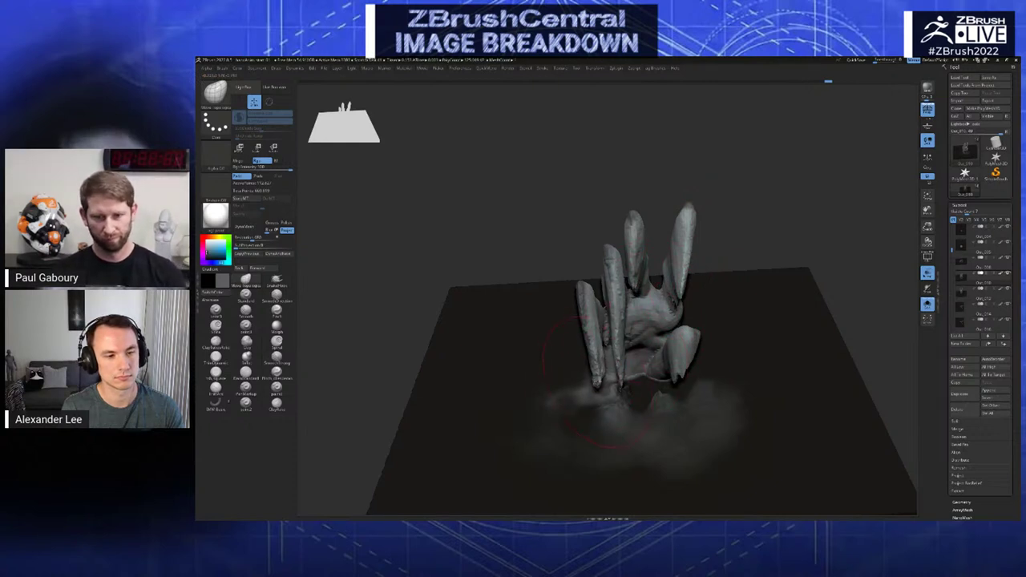
right_click(651, 377)
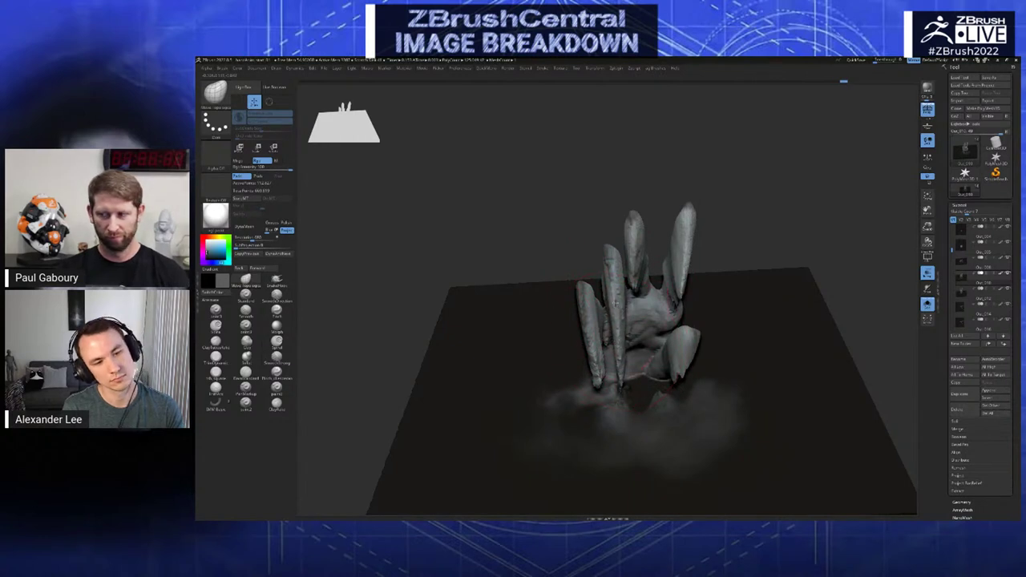
- Compare the emerging hand with the neighbouring hand subtools from the front and from the side
key("Up")
key("Down")
key("Down")
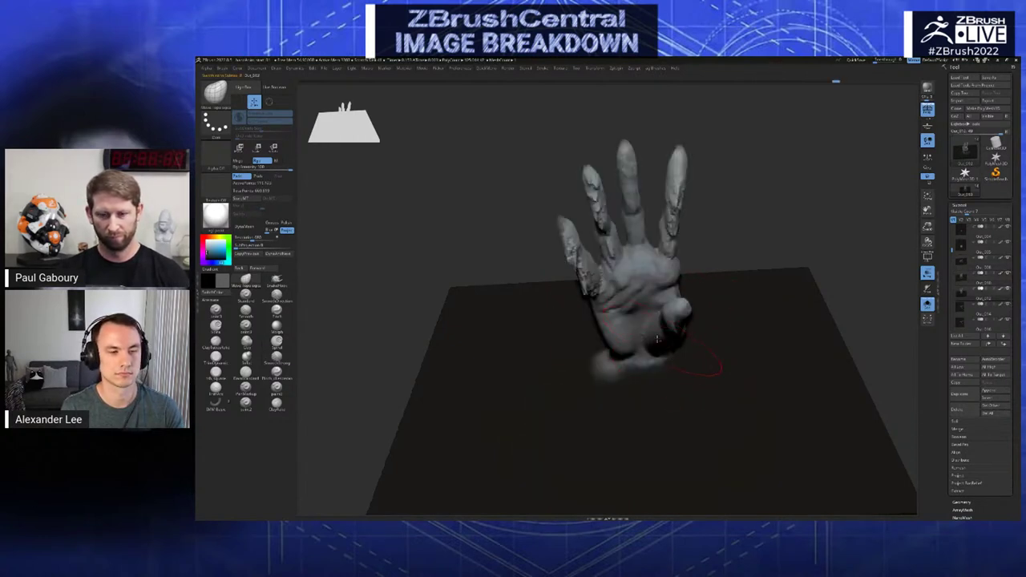
key("Down")
right_click_drag(658, 339, 684, 384)
key("Down")
key("Down")
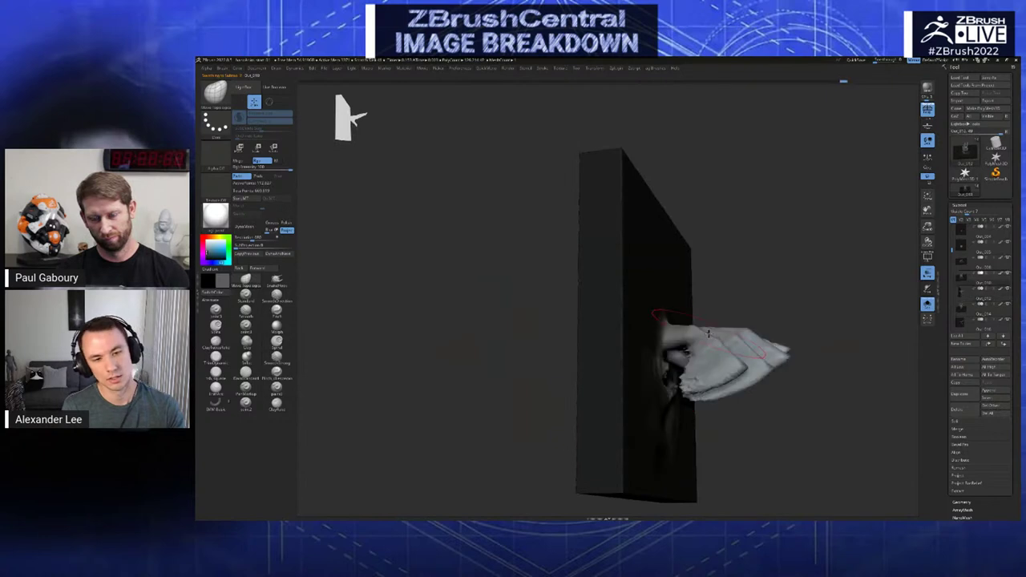
- Pick the SnakeHook brush and pull at the torn area between the folded hand and the panel, seen from the side
right_click(712, 333)
left_click(733, 335)
key("Up")
key("Up")
key("Down")
key("Down")
mouse_move(703, 316)
right_mouse_down("ctrl")
mouse_move(692, 364)
mouse_move(709, 356)
right_mouse_up("ctrl")
right_click(684, 347)
left_click(693, 347)
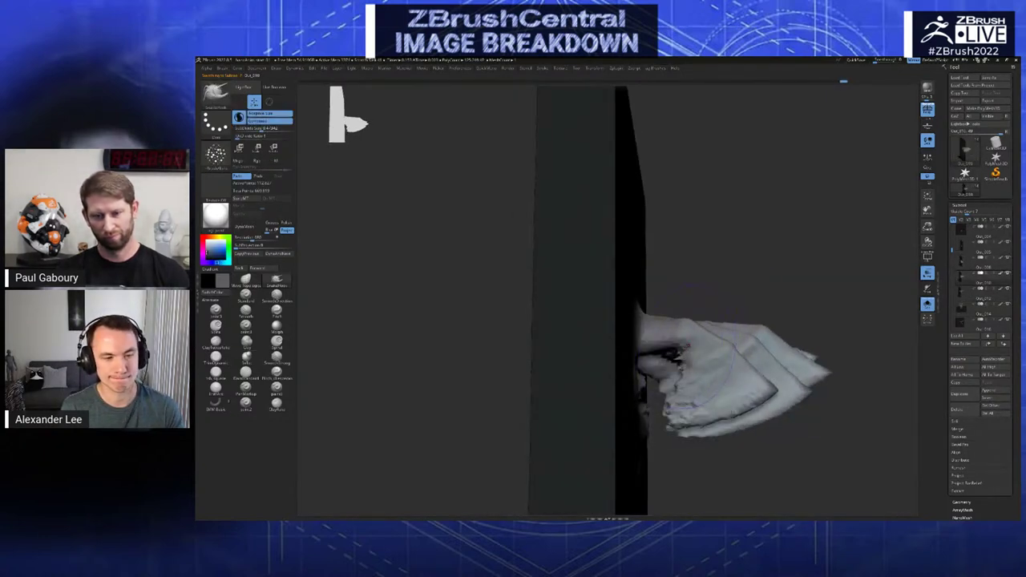
left_click_drag(667, 362, 679, 356)
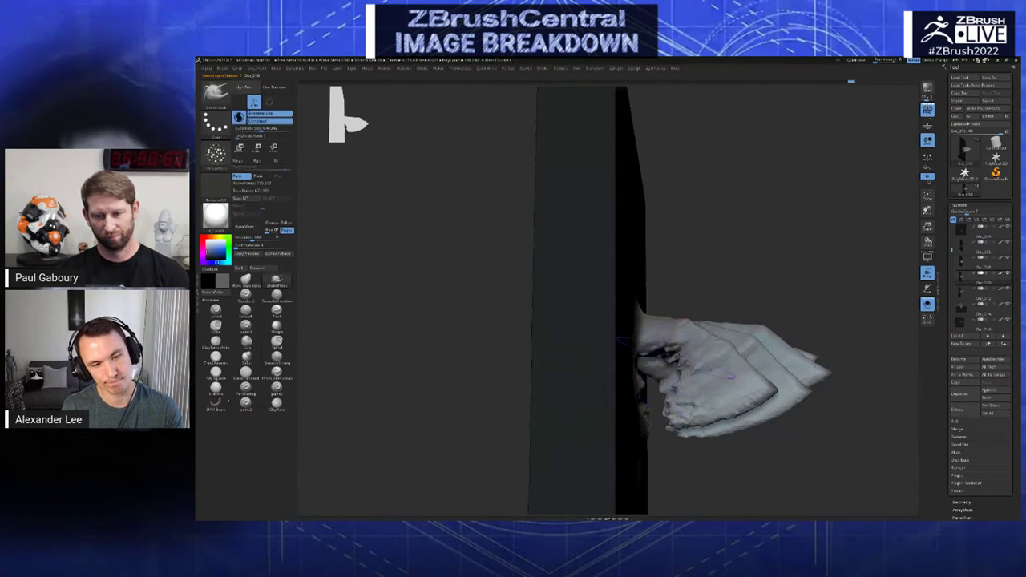
- Check the folded hand against the adjacent subtools in side view and undo the latest strokes
key("Down")
key("Down")
key("Down")
key("Up")
key("Up")
key("Up")
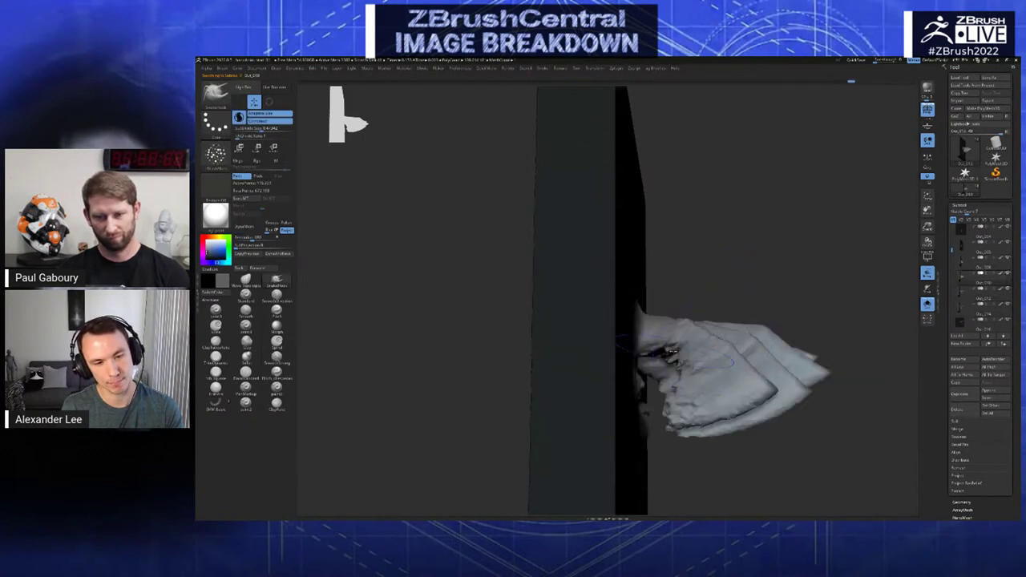
key("ctrl+z")
key("ctrl+z")
key("ctrl+z")
- Touch up the thumb area of the torn open hand with SnakeHook and compare its pose with the preceding folded hands
left_click_drag(723, 391, 736, 386)
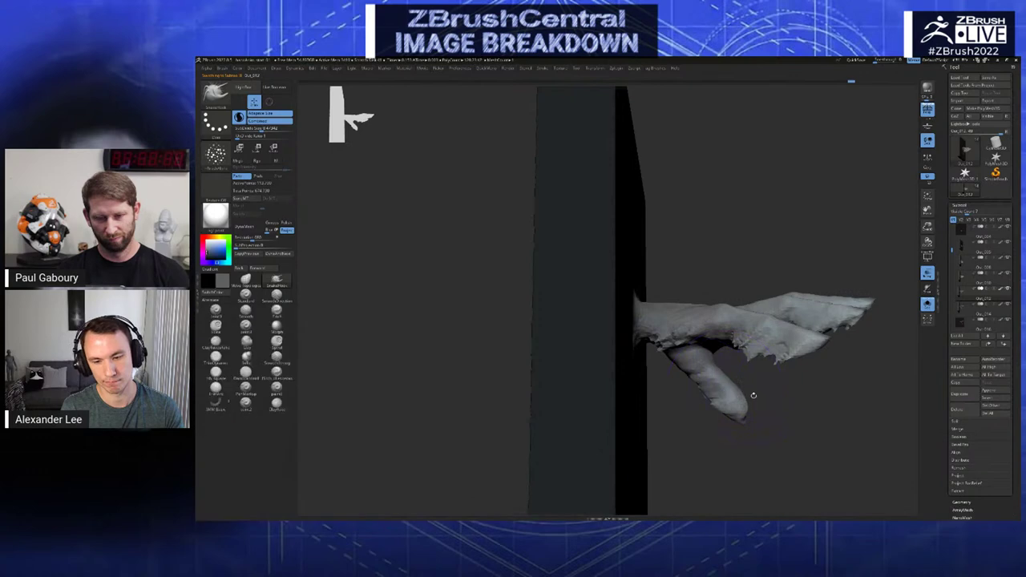
left_click_drag(818, 425, 743, 416)
key("Up")
right_click_drag(743, 415, 645, 415)
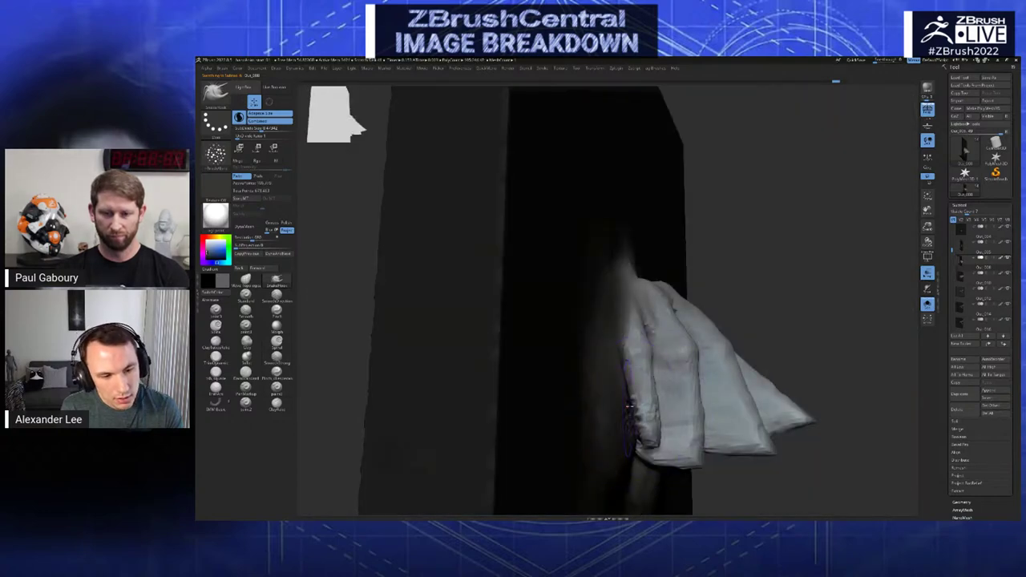
right_click_drag(560, 287, 637, 355)
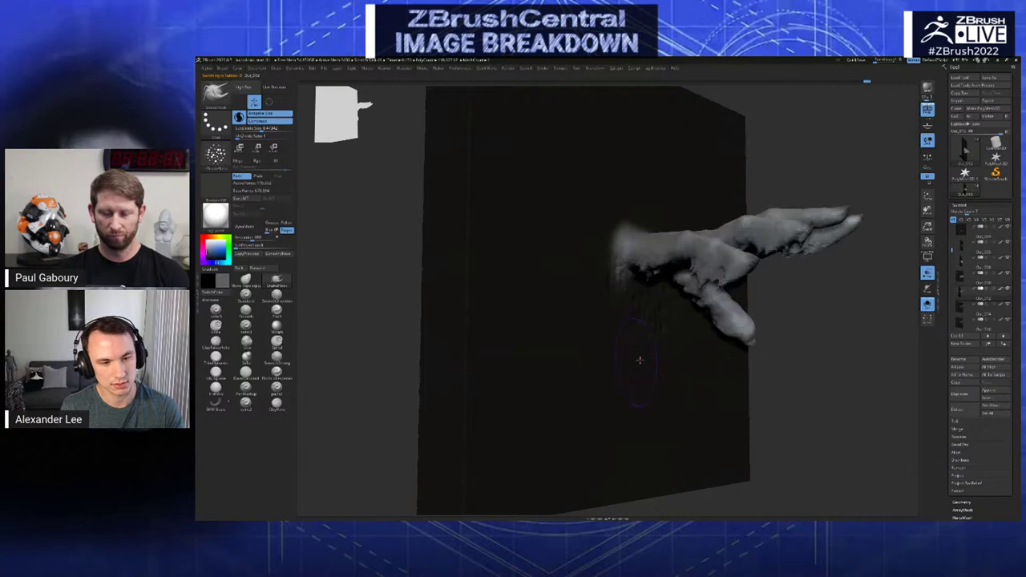
key("Up")
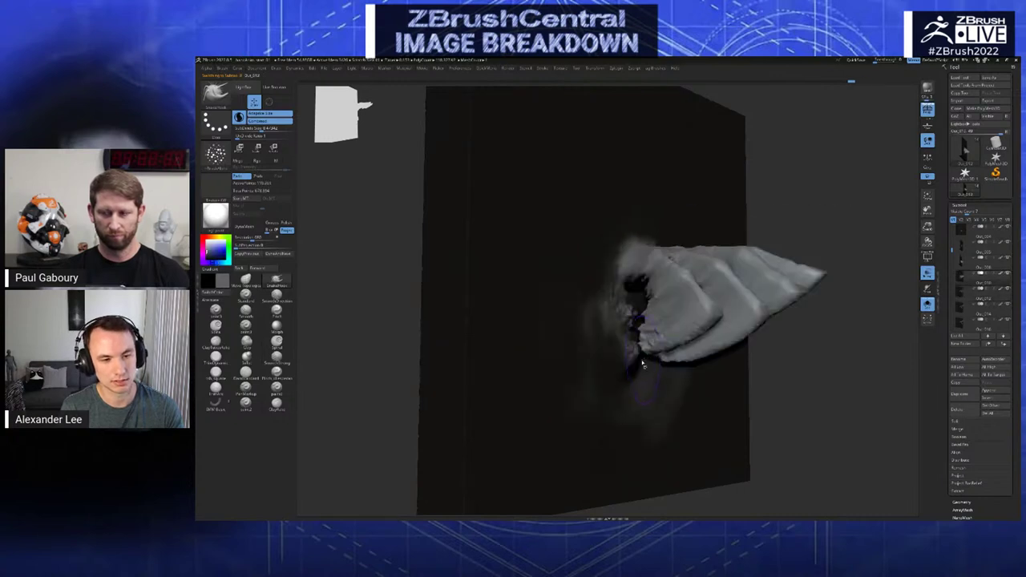
key("Down")
right_click_drag(644, 362, 566, 303)
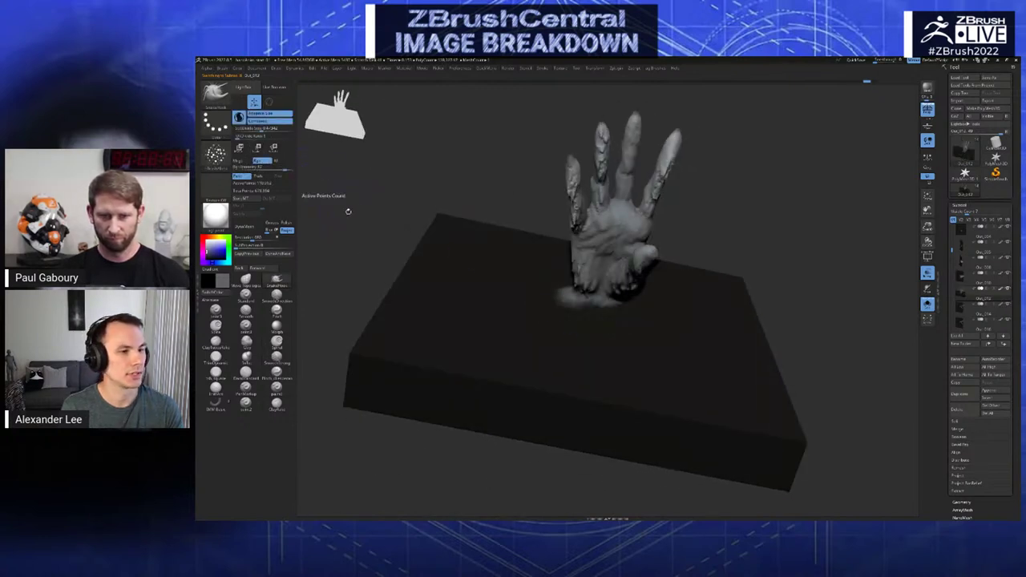
- Pull a patch of rough torn bumps out of the panel just below the folded hand with SnakeHook
right_click_drag(582, 329, 584, 339)
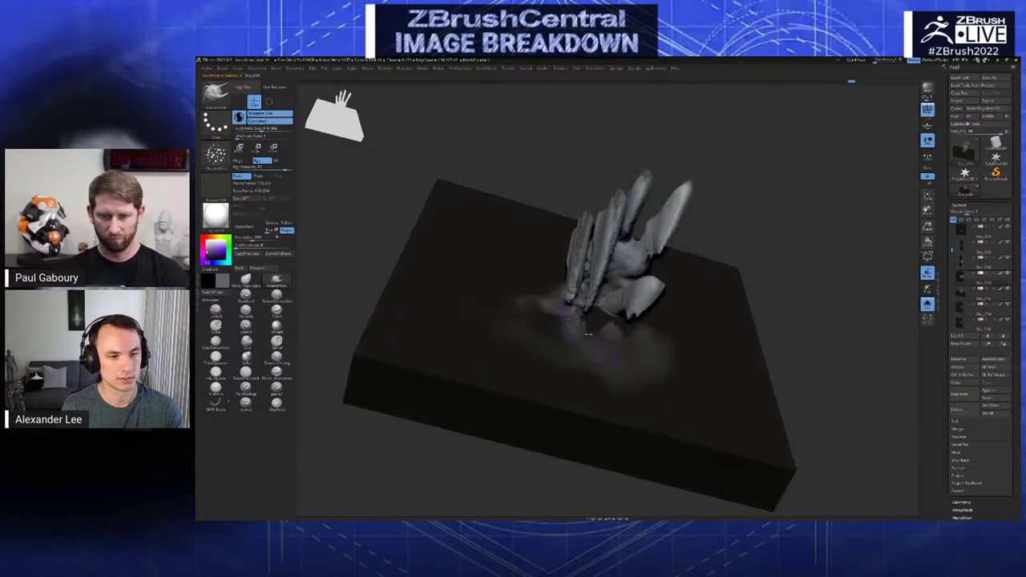
left_click_drag(584, 339, 589, 341)
mouse_move(590, 341)
right_mouse_down()
mouse_move(610, 367)
mouse_move(600, 322)
mouse_move(611, 338)
mouse_move(663, 329)
right_mouse_up()
left_click_drag(664, 329, 681, 320)
key("Up")
key("Down")
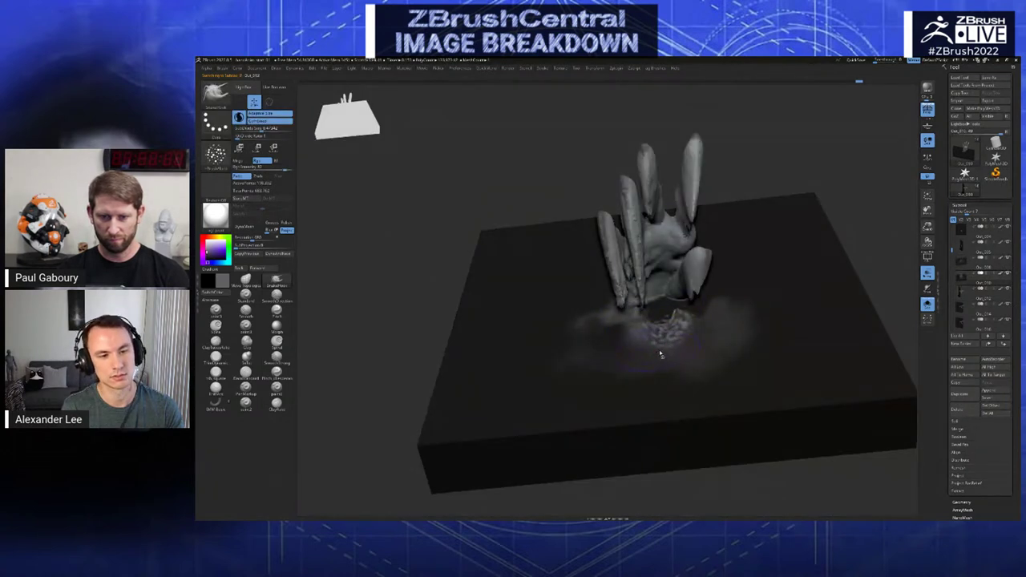
- Add a matching patch of rough bumps to the panel below the torn open hand, using a colour sampled from the model
key("Down")
key("Up")
key("Up")
key("Down")
key("Down")
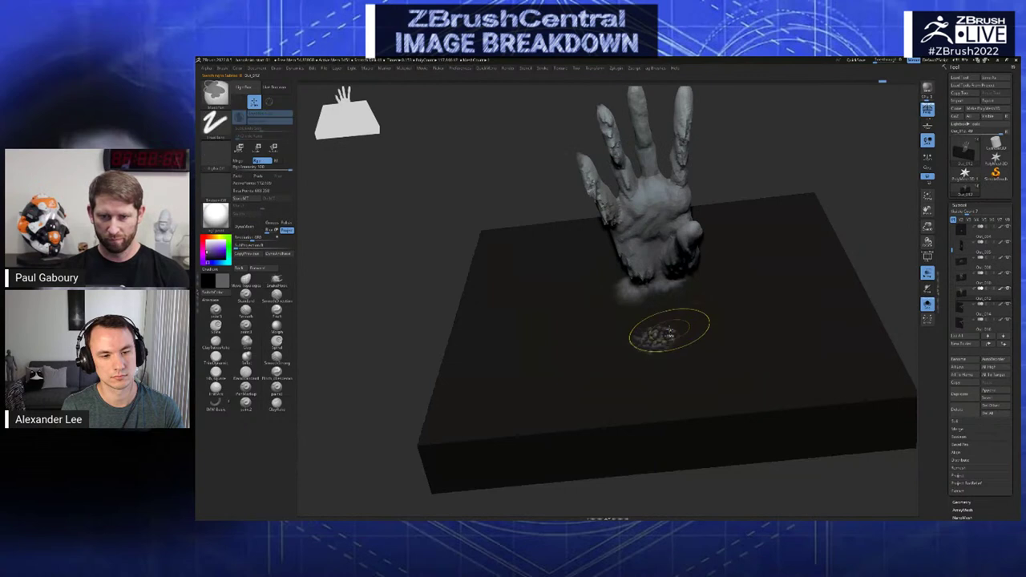
key("ctrl+z")
right_click_drag(669, 328, 669, 331)
key("c")
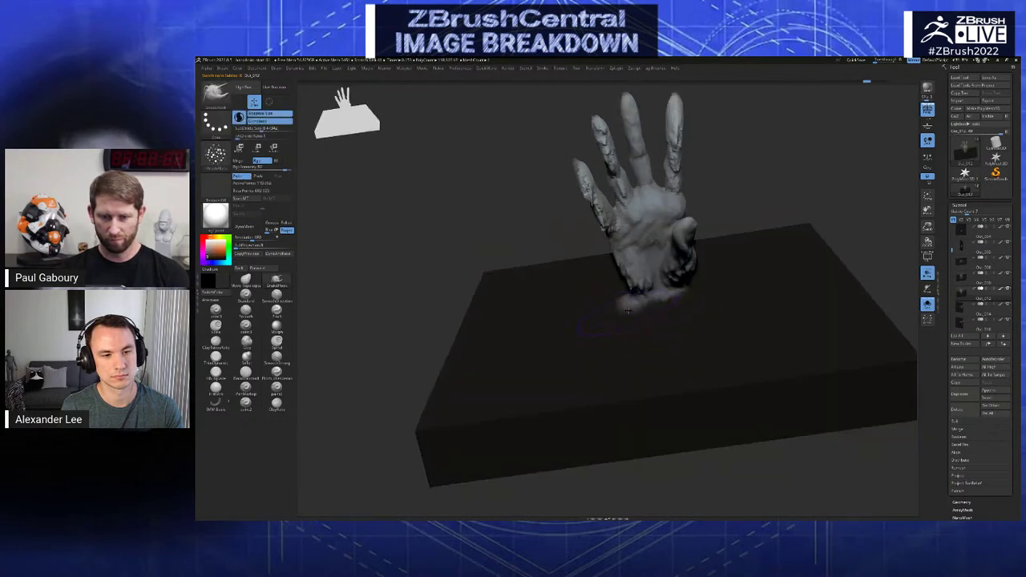
left_click_drag(663, 316, 672, 324)
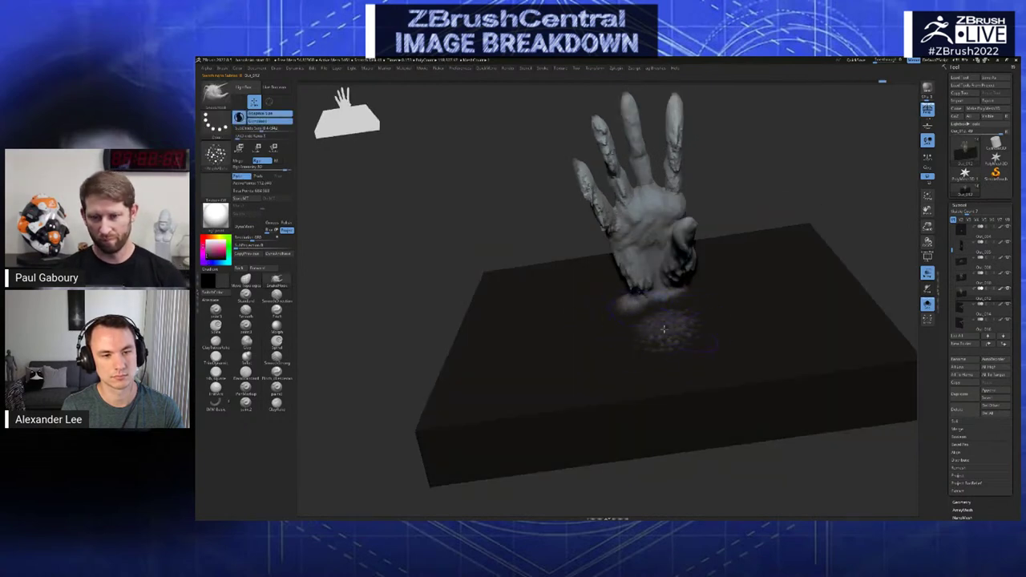
- Try smoothing the rough bumps below the open hand while checking them from the side, and undo the changes
mouse_move(672, 325)
right_mouse_down()
mouse_move(691, 355)
mouse_move(671, 337)
mouse_move(702, 345)
right_mouse_up()
left_click_drag(669, 309, 665, 319, "shift")
right_click_drag(665, 312, 653, 318)
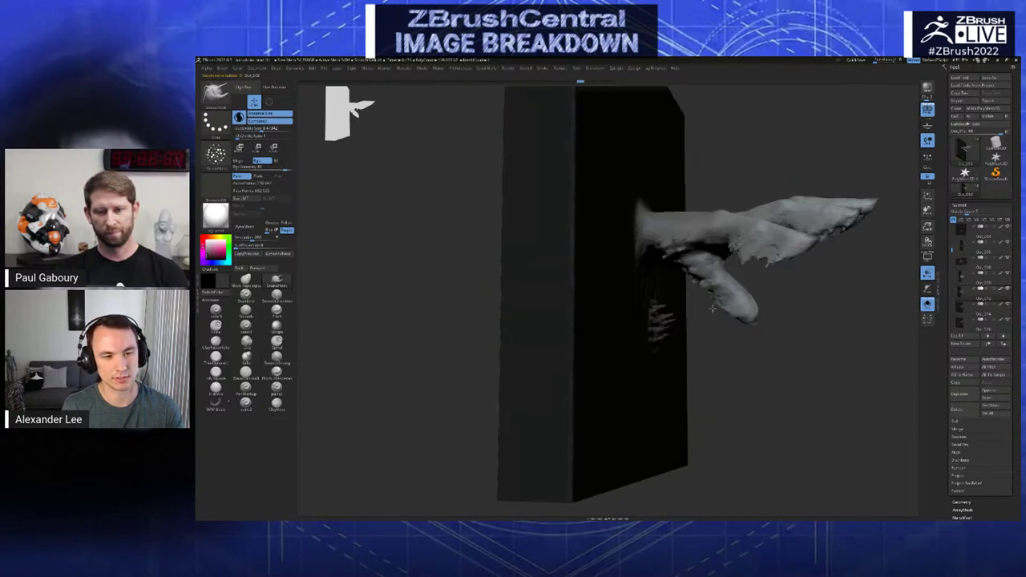
right_click_drag(712, 308, 708, 348)
key("ctrl+z")
key("ctrl+z")
key("space")
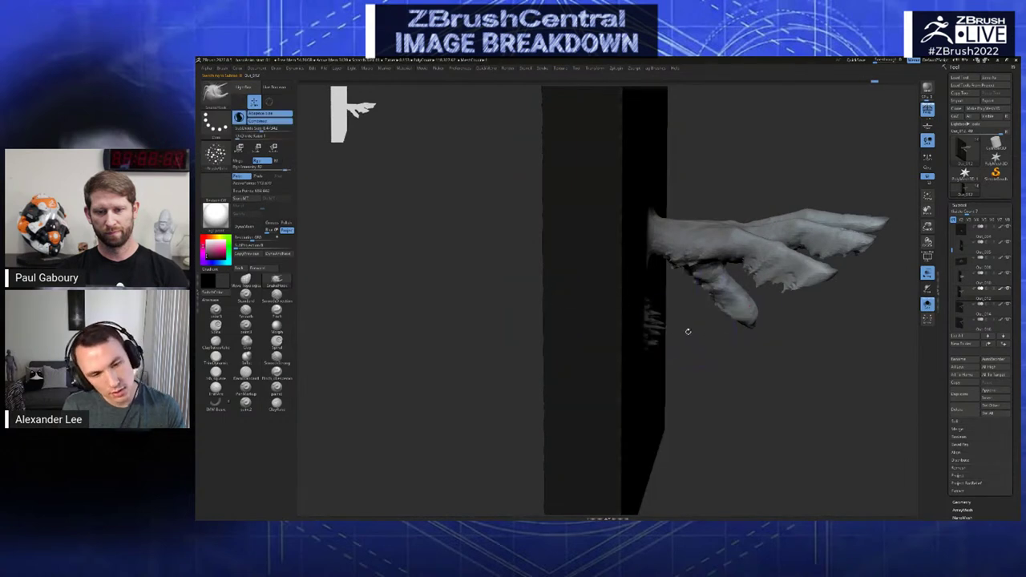
- Lower the brush's SubDivide Size for finer detail and test a SnakeHook stroke on the bumps, undoing the stroke
right_click_drag(692, 328, 686, 362)
mouse_move(719, 332)
left_mouse_down("shift")
mouse_move(686, 345)
mouse_move(709, 330)
left_mouse_up("shift")
key("space")
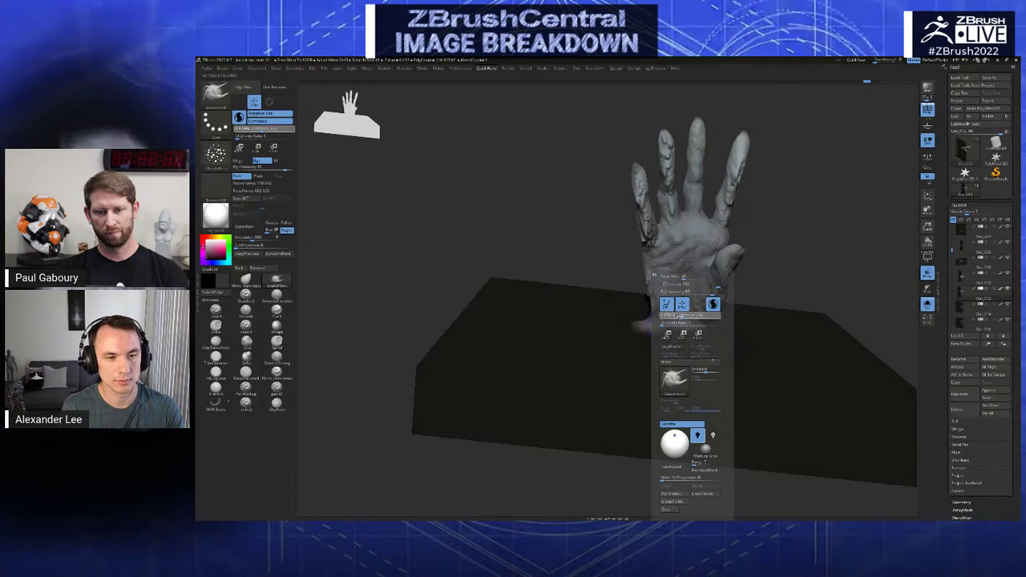
mouse_move(681, 315)
left_mouse_down()
mouse_move(691, 337)
mouse_move(682, 344)
left_mouse_up()
mouse_move(681, 345)
right_mouse_down()
mouse_move(727, 331)
mouse_move(725, 362)
mouse_move(704, 346)
right_mouse_up()
left_click_drag(688, 340, 722, 343)
key("ctrl+z")
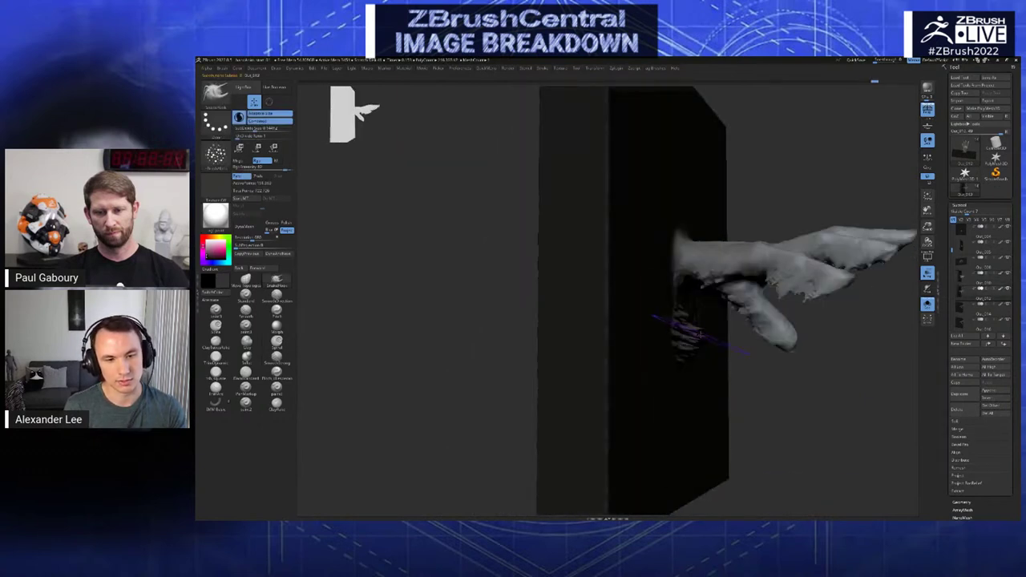
- Extend the finely torn patch on the panel up to the open hand's wrist with SnakeHook
mouse_move(710, 352)
right_mouse_down()
mouse_move(673, 329)
mouse_move(618, 336)
mouse_move(635, 333)
mouse_move(629, 357)
mouse_move(626, 341)
mouse_move(657, 361)
right_mouse_up()
mouse_move(624, 347)
left_mouse_down()
mouse_move(641, 353)
mouse_move(647, 343)
left_mouse_up()
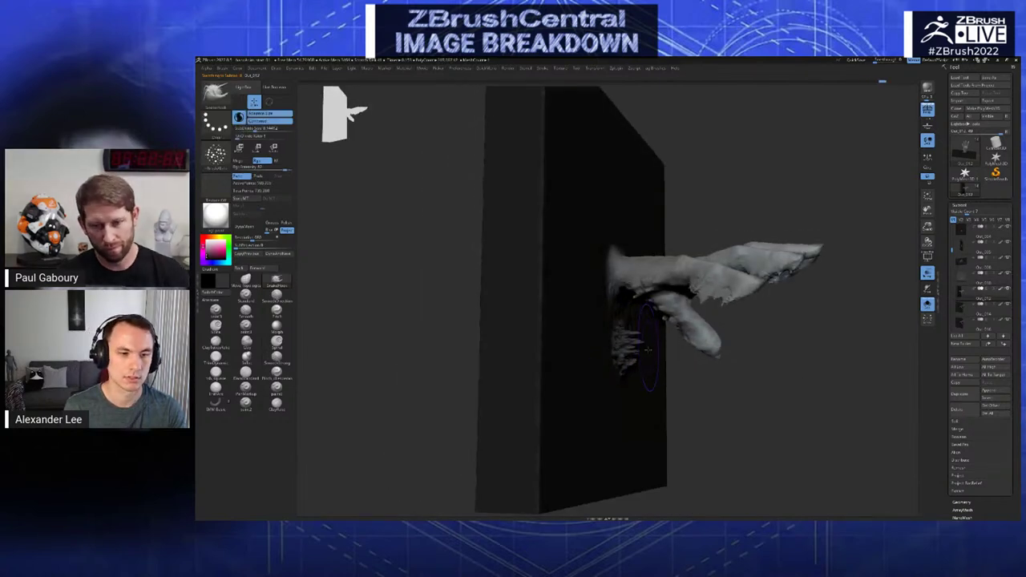
key("Up")
key("Down")
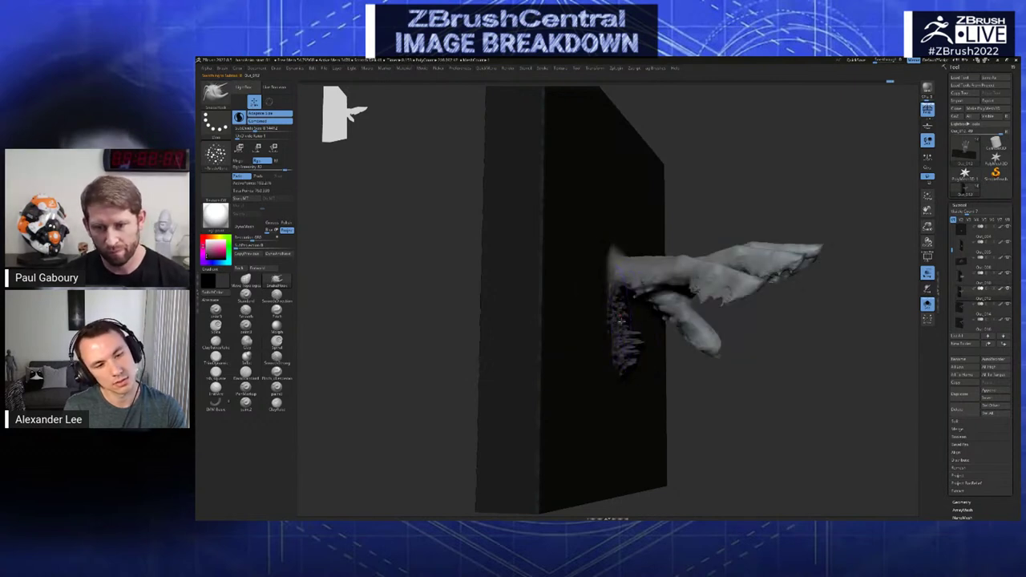
right_click_drag(622, 327, 614, 350)
- Pick the ClayBuildup brush to rework the torn patch, undo the last change and acknowledge the error dialog
key("space")
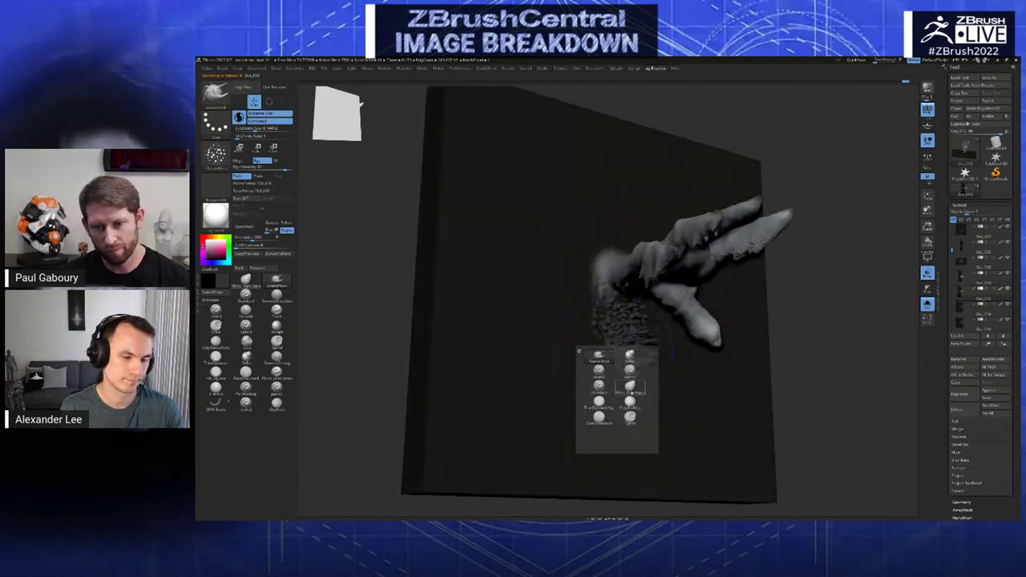
left_click(631, 402)
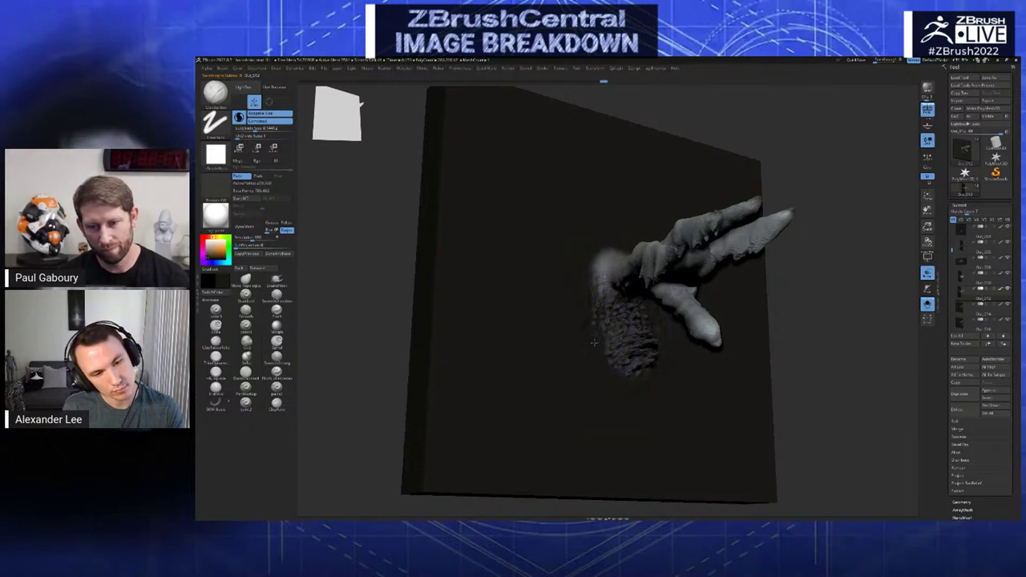
key("ctrl+z")
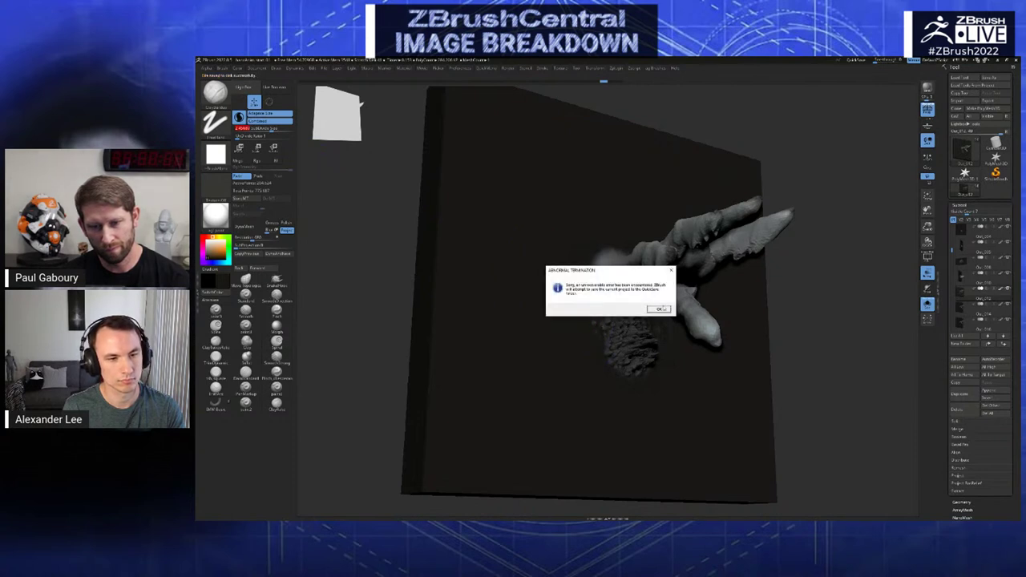
left_click(659, 309)
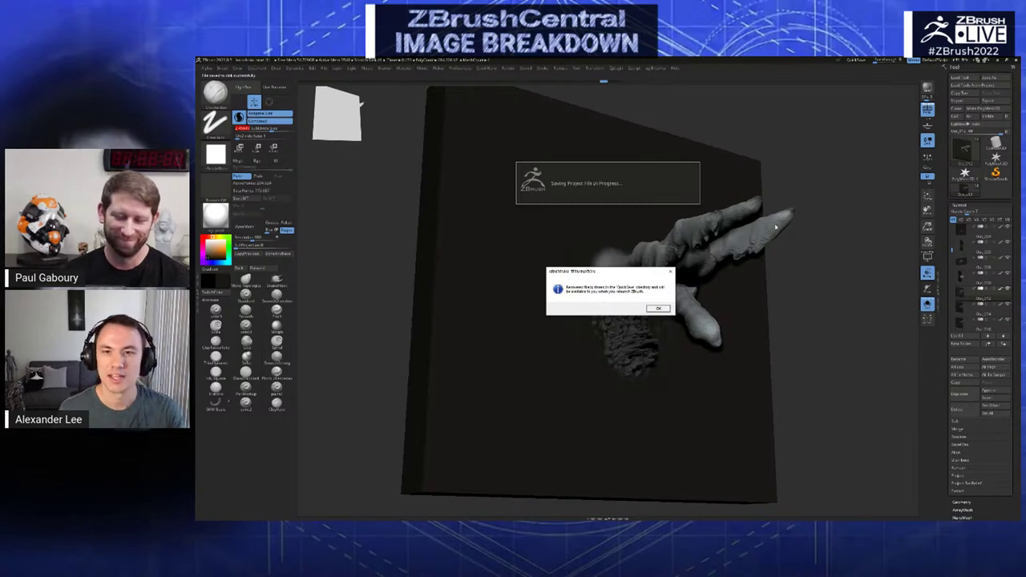
- Dismiss the recovery notice of the crashed session, relaunch ZBrush and acknowledge the QuickSave message
left_click(659, 310)
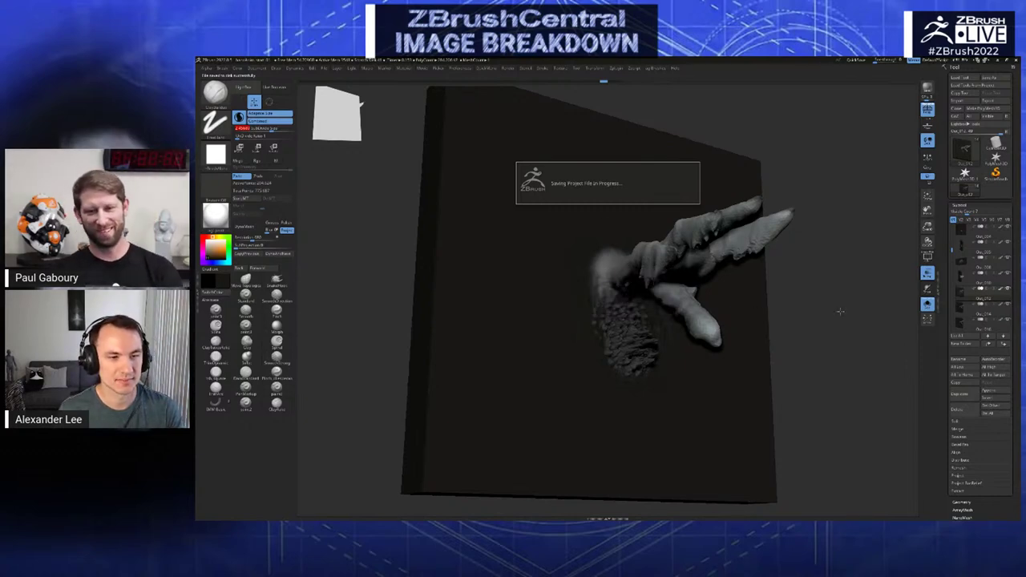
key("super")
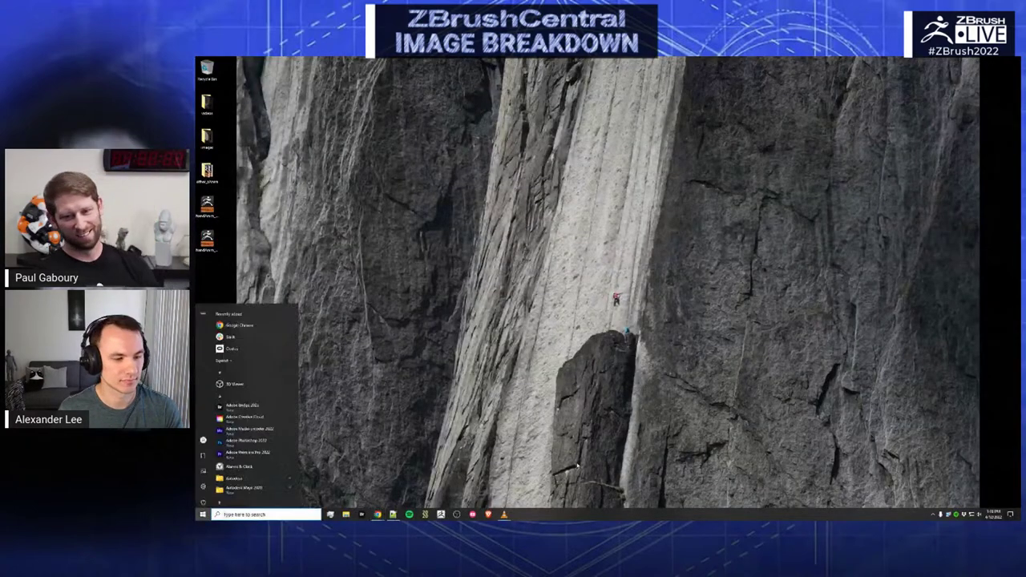
left_click(440, 514)
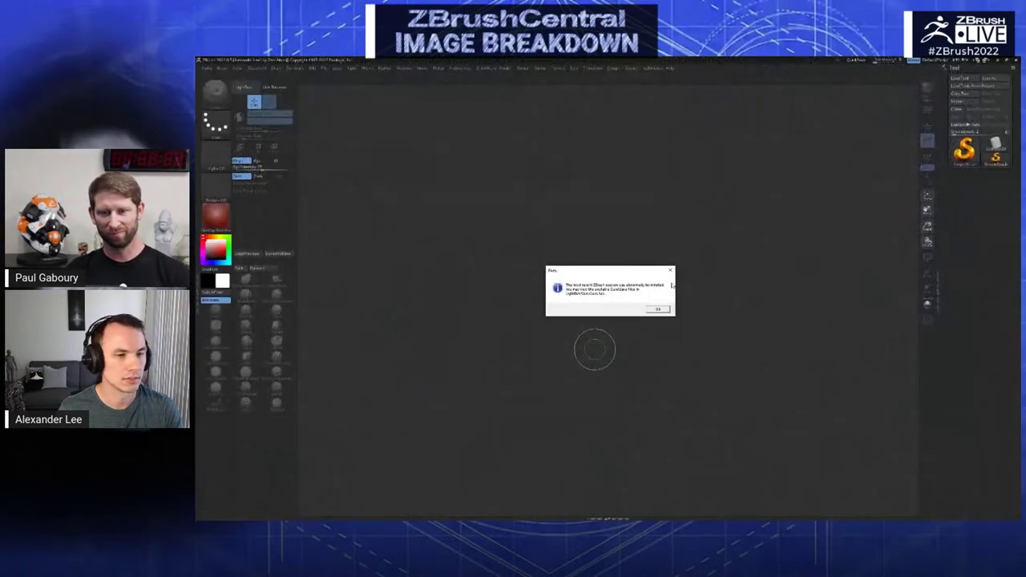
left_click(663, 310)
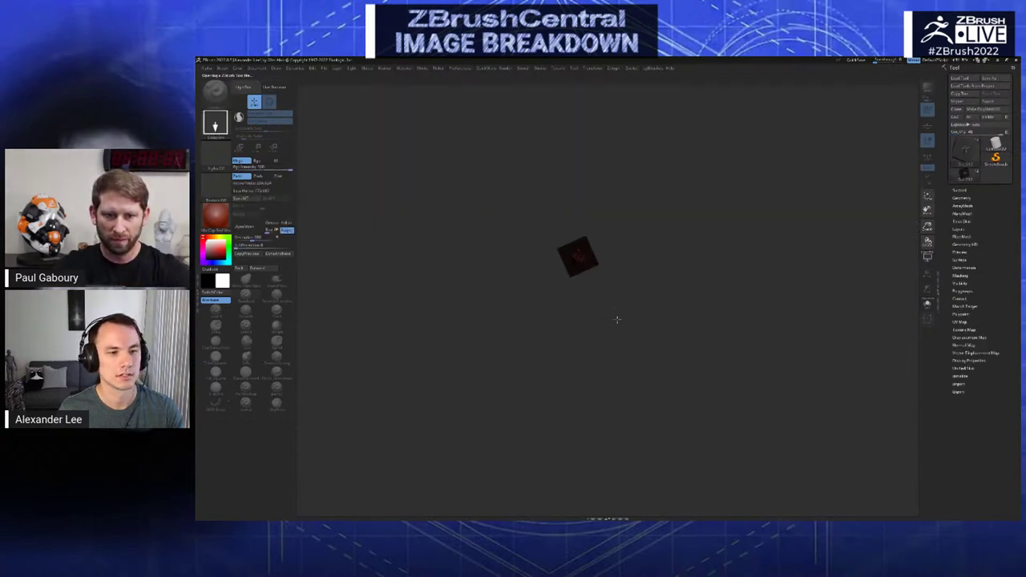
- Isolate the active hand subtool with Solo and replace its red wax material with a light grey MatCap
left_click(928, 303)
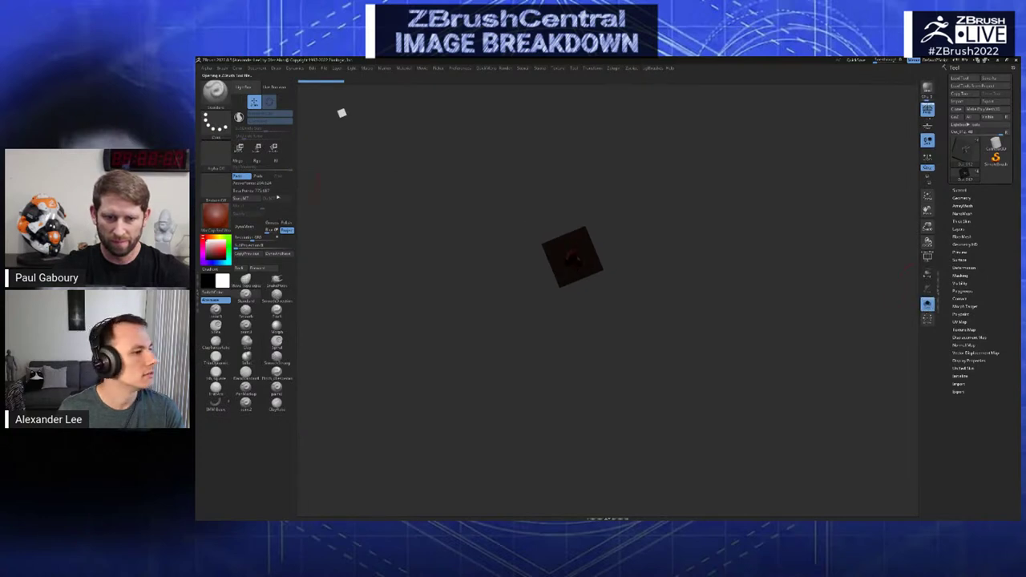
left_click(228, 215)
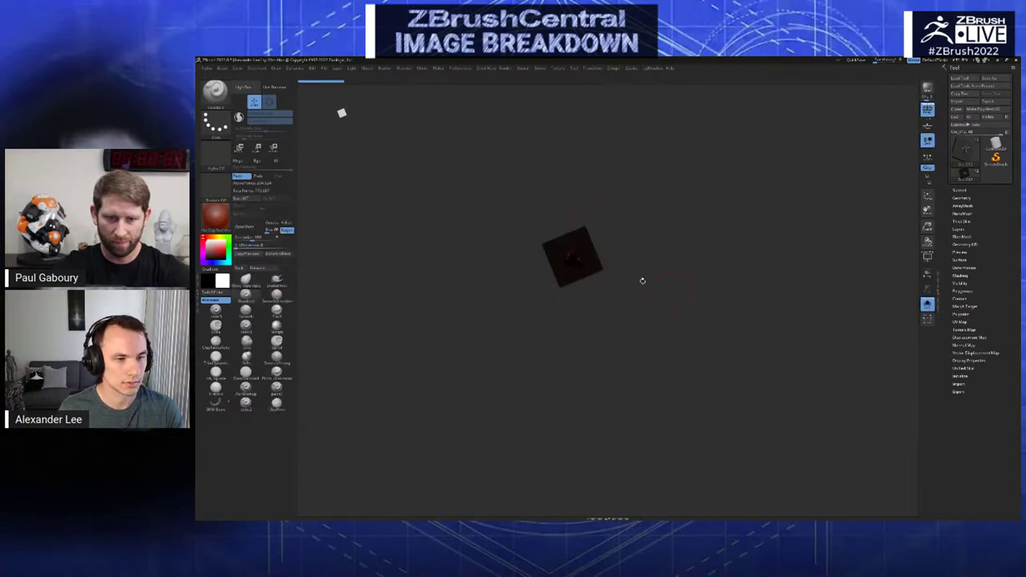
mouse_move(643, 280)
left_mouse_down("alt")
mouse_move(721, 289)
mouse_move(760, 261)
left_mouse_up("alt")
left_click_drag(682, 281, 707, 289, "alt")
key("b")
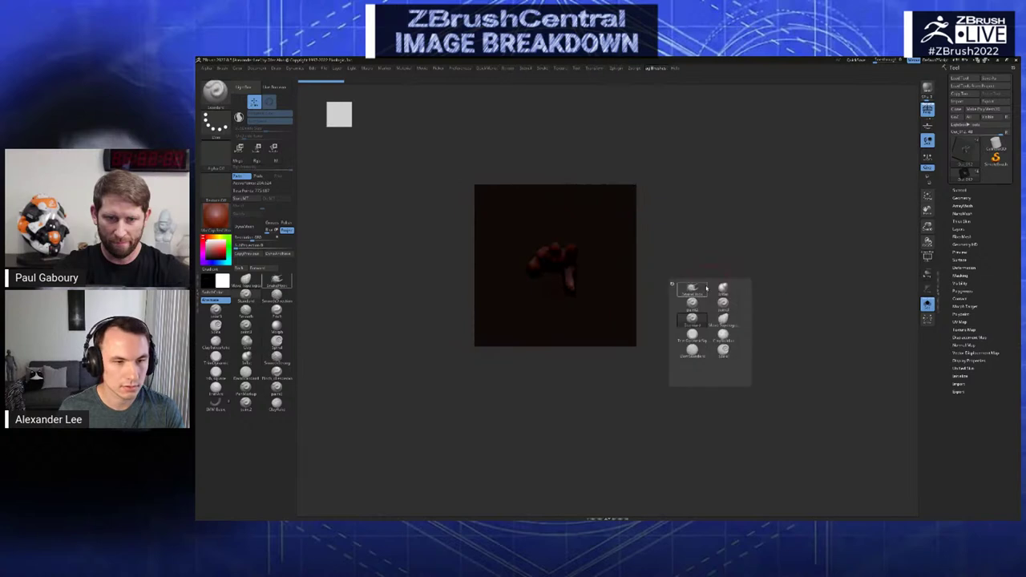
left_click(705, 289)
key("space")
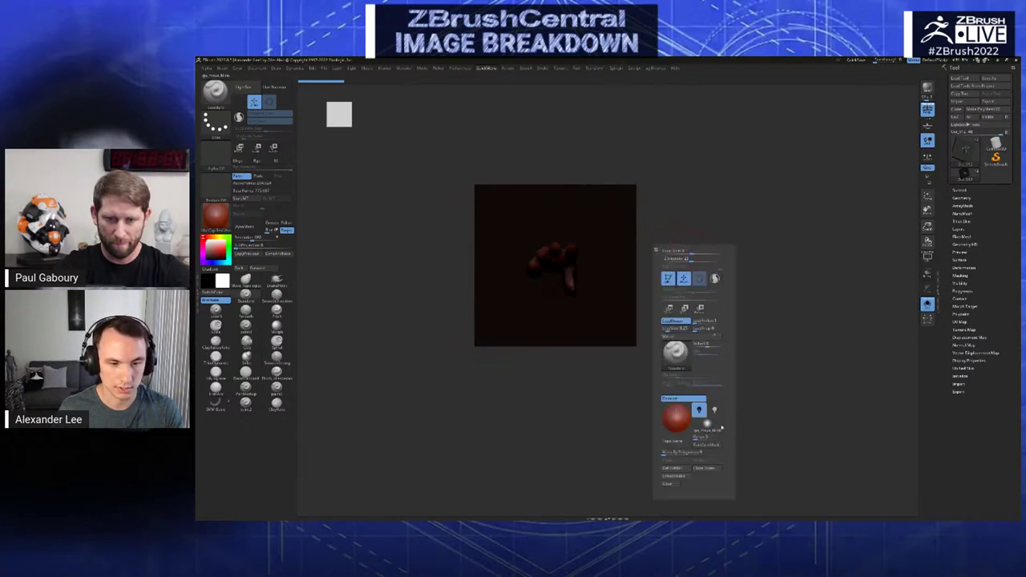
left_click(680, 417)
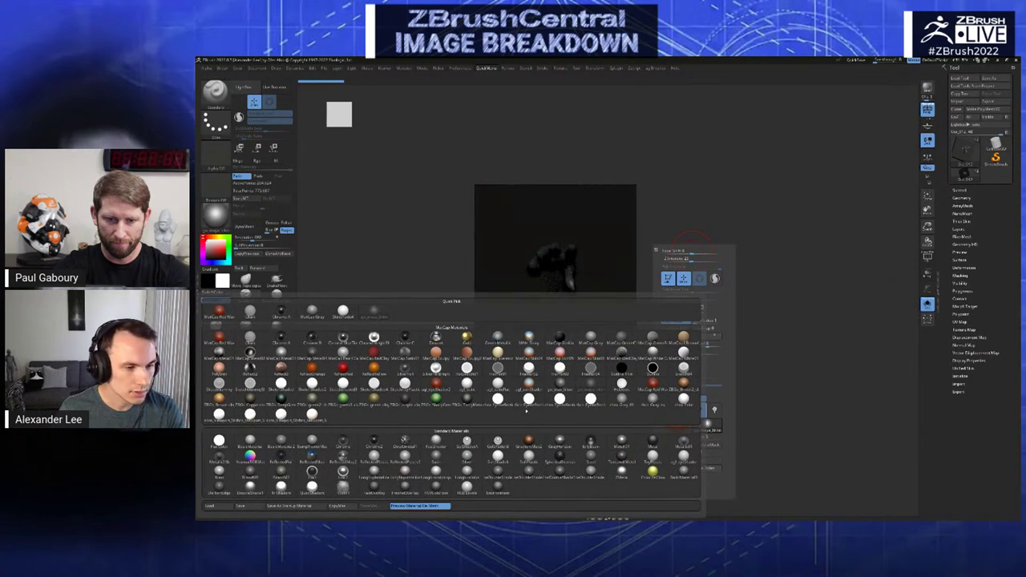
left_click(475, 386)
left_click_drag(522, 387, 749, 377)
- Try Flat Color and another grey MatCap as the material on the hand and panel
key("space")
left_click(808, 451)
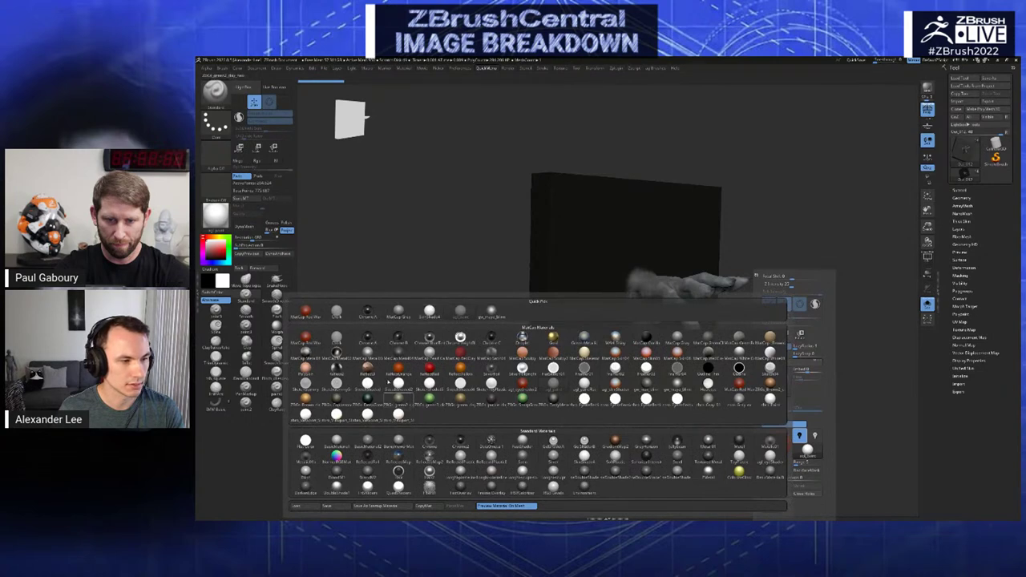
left_click(385, 437)
key("m")
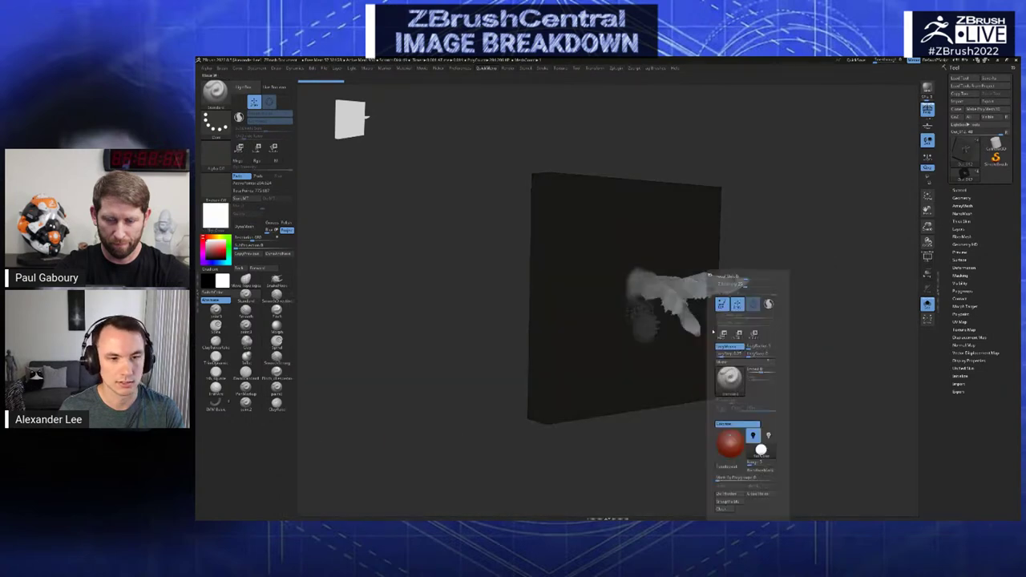
left_click(768, 447)
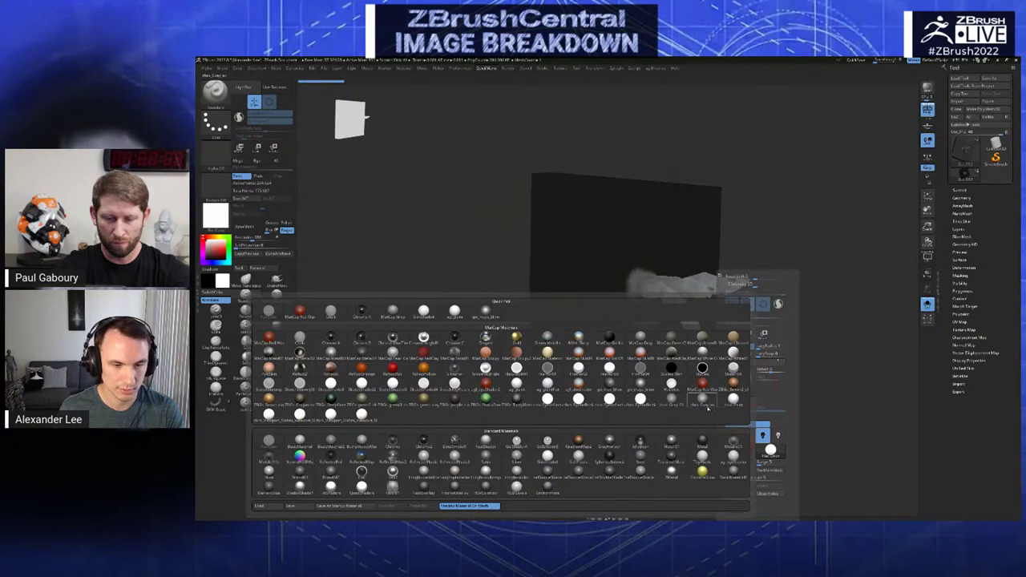
left_click(702, 400)
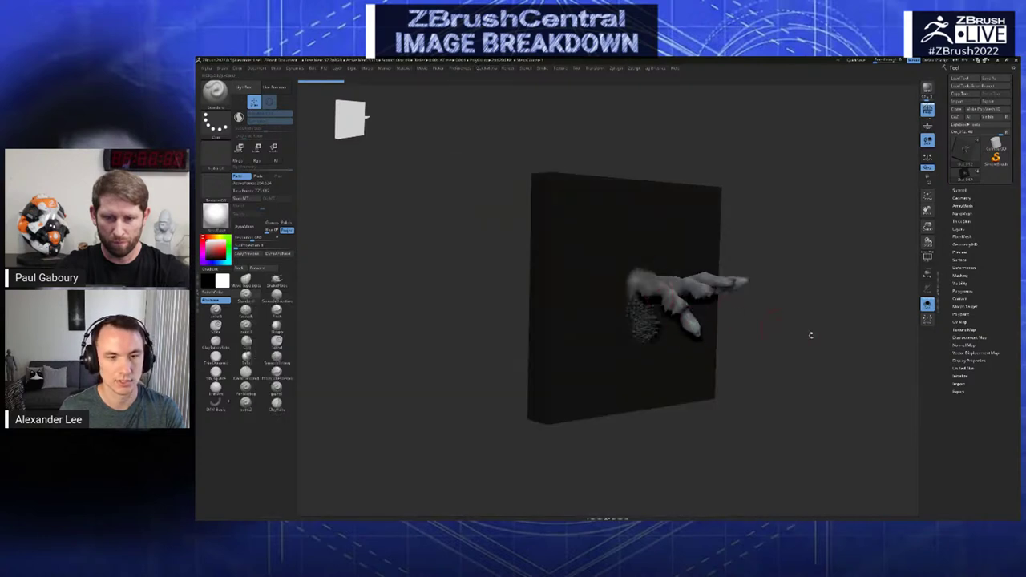
- Apply the light grey MatCap to the hand and panel again and check the shading from the side and front
left_click_drag(811, 335, 732, 377)
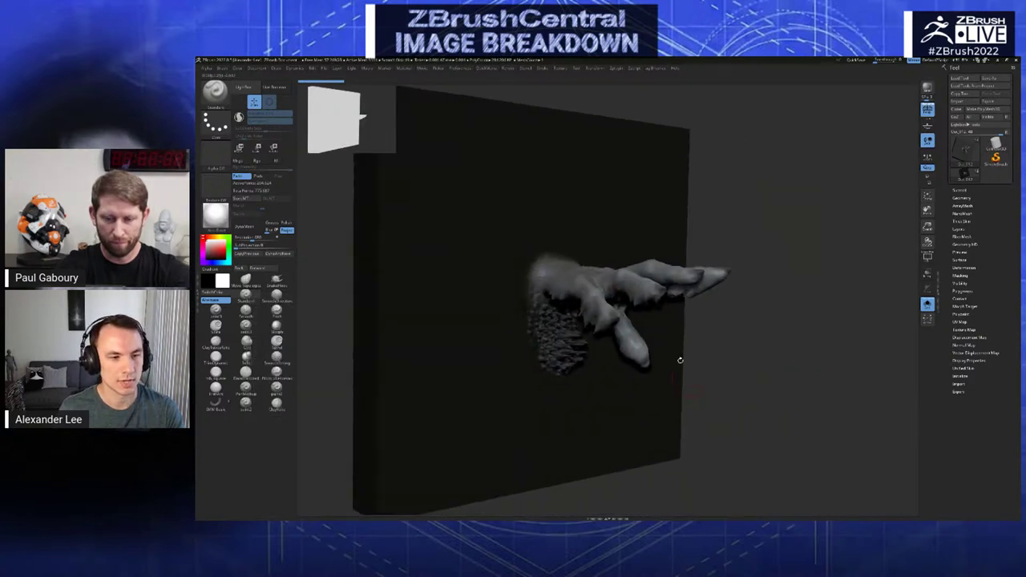
key("space")
left_click(629, 441)
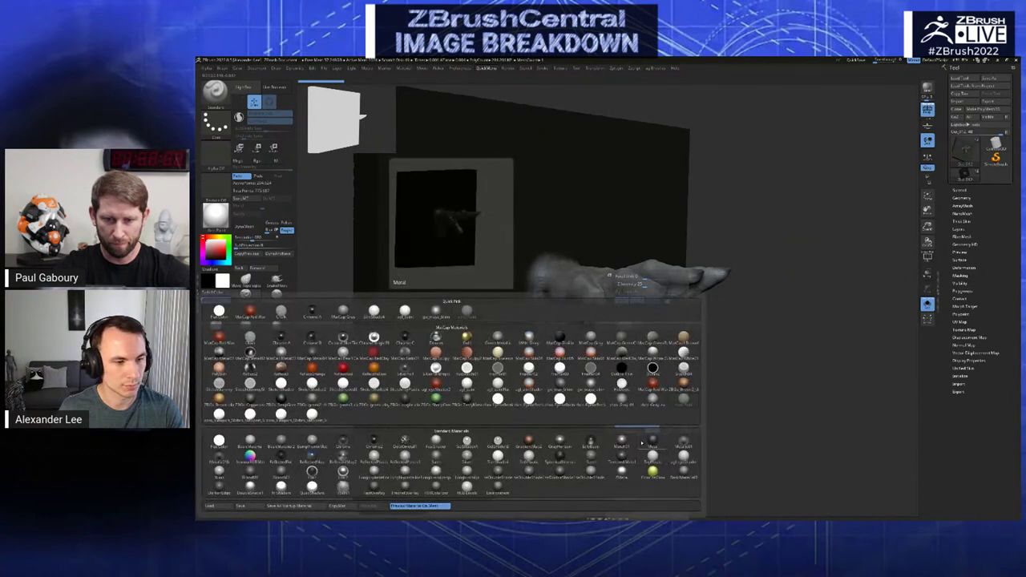
left_click(478, 389)
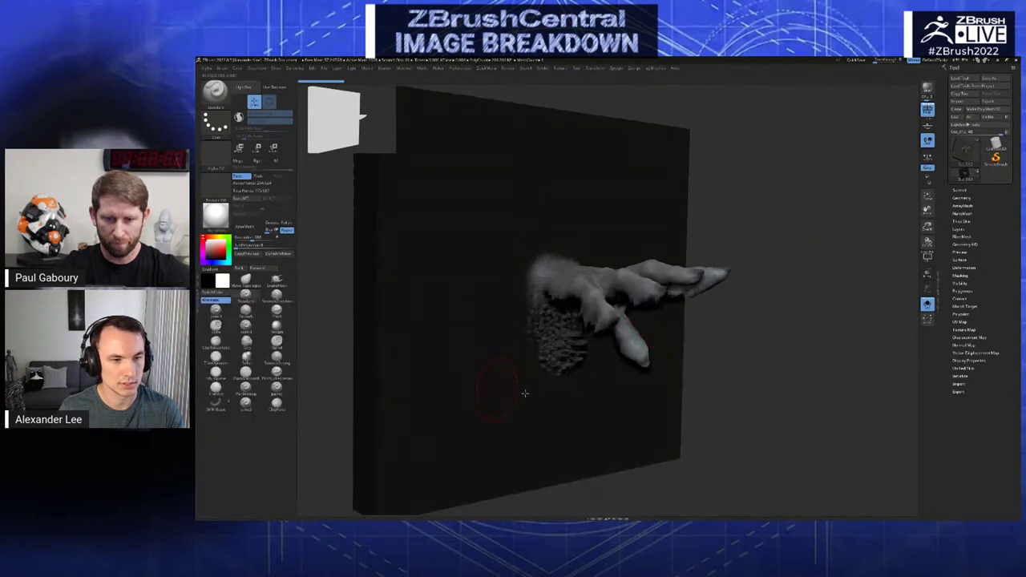
left_click_drag(786, 363, 824, 355, "alt")
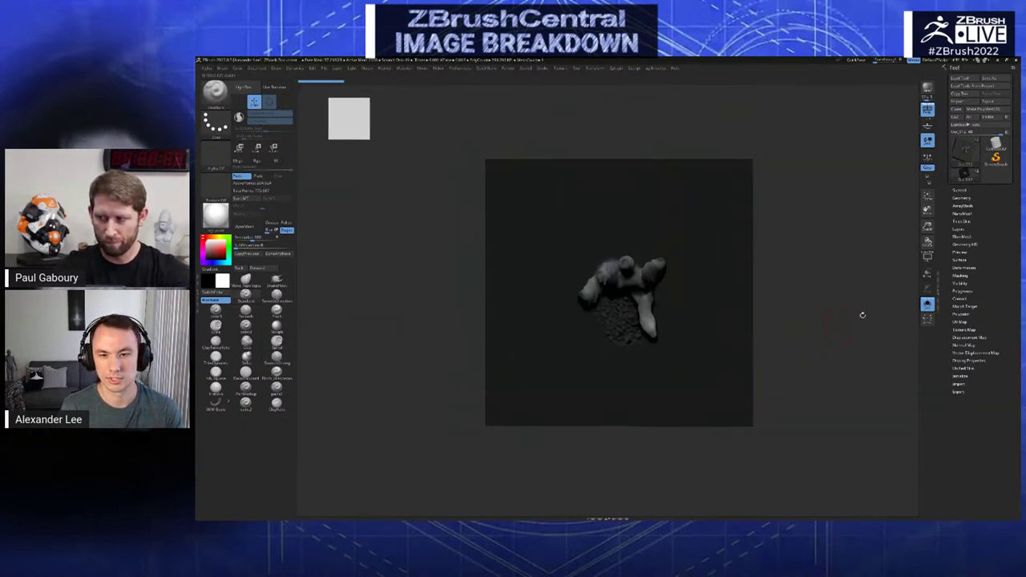
- Show the subtool list and step through the hand subtools around the torn one to compare their poses from the side
left_click(960, 190)
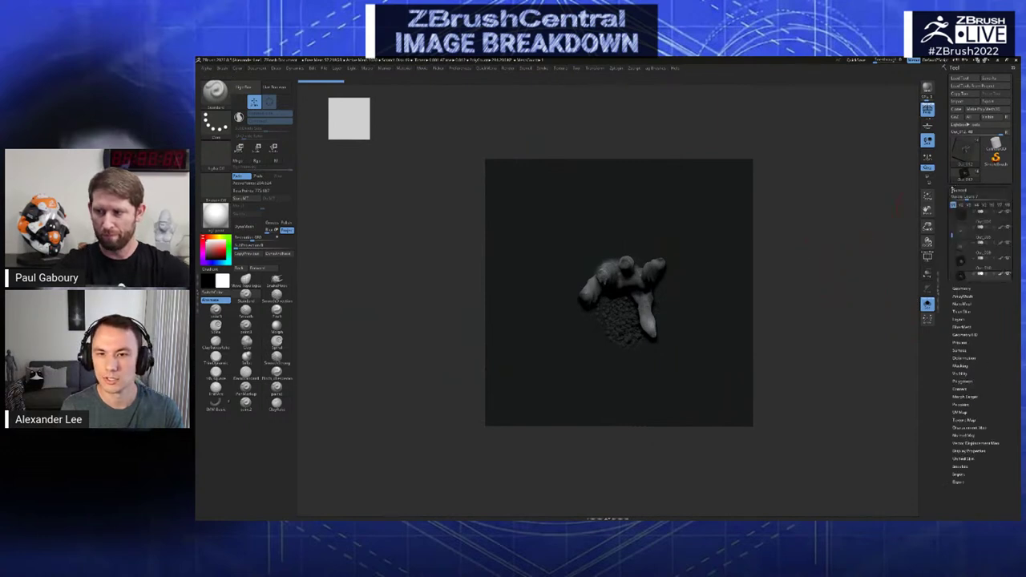
key("Up")
key("Up")
key("Up")
left_click_drag(756, 301, 781, 314)
key("Up")
key("Up")
key("Up")
key("Up")
key("Up")
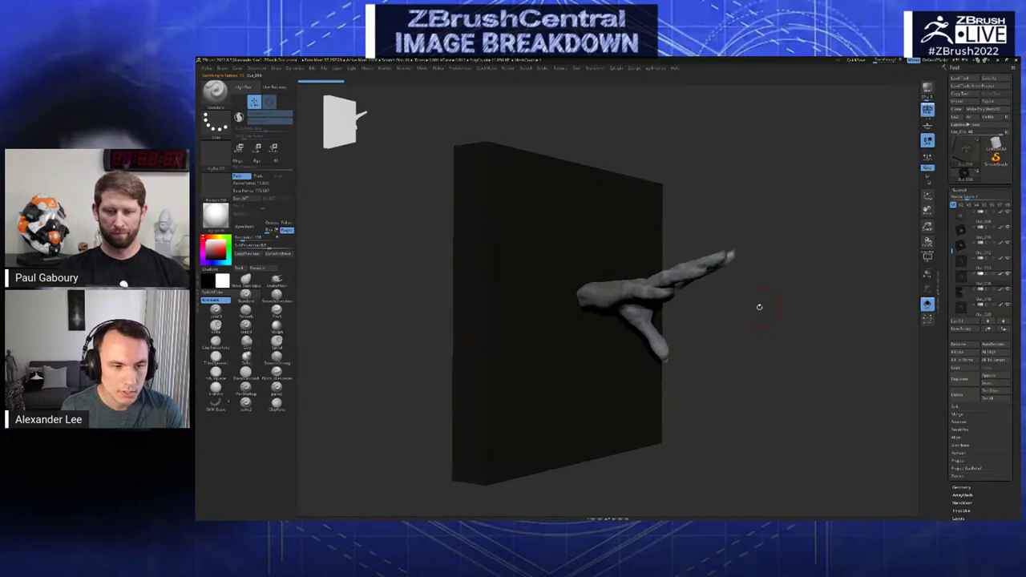
key("Down")
key("Down")
key("Down")
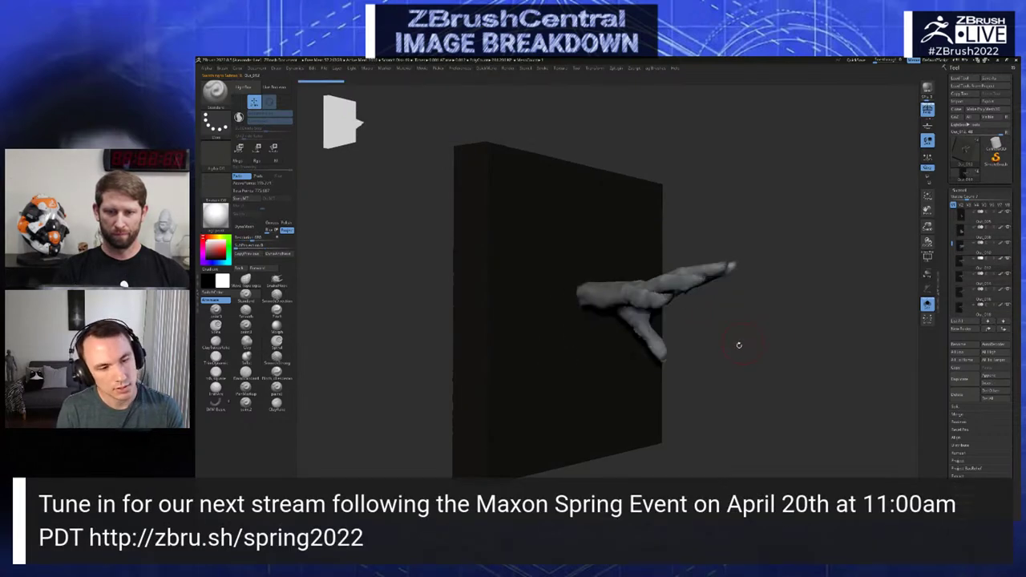
key("Up")
left_click_drag(676, 342, 726, 326)
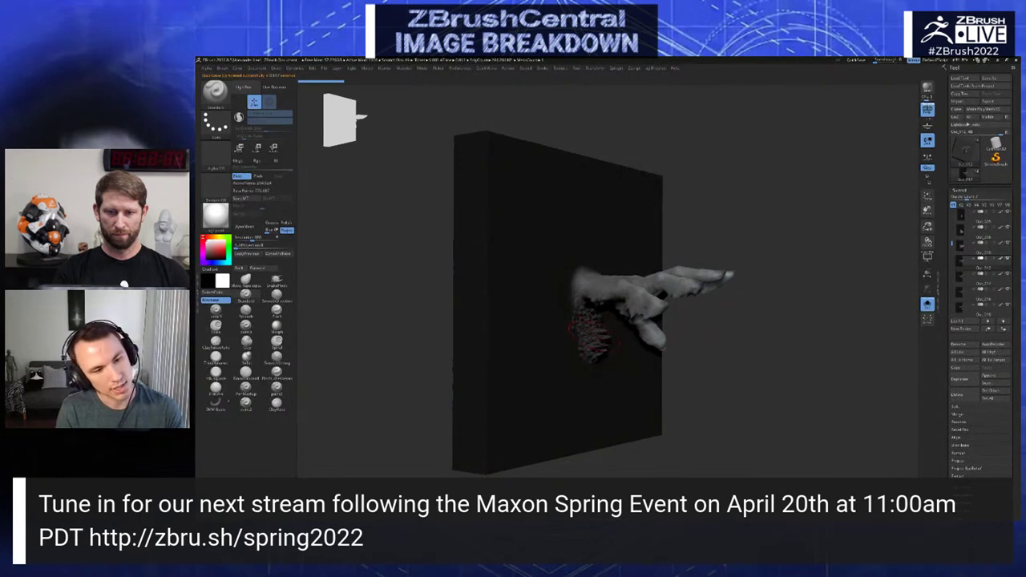
- Turn on Sculptris Pro and adjust the SubDivide Size for the Smooth brush
mouse_move(595, 337)
right_mouse_down()
mouse_move(611, 340)
mouse_move(595, 337)
right_mouse_up()
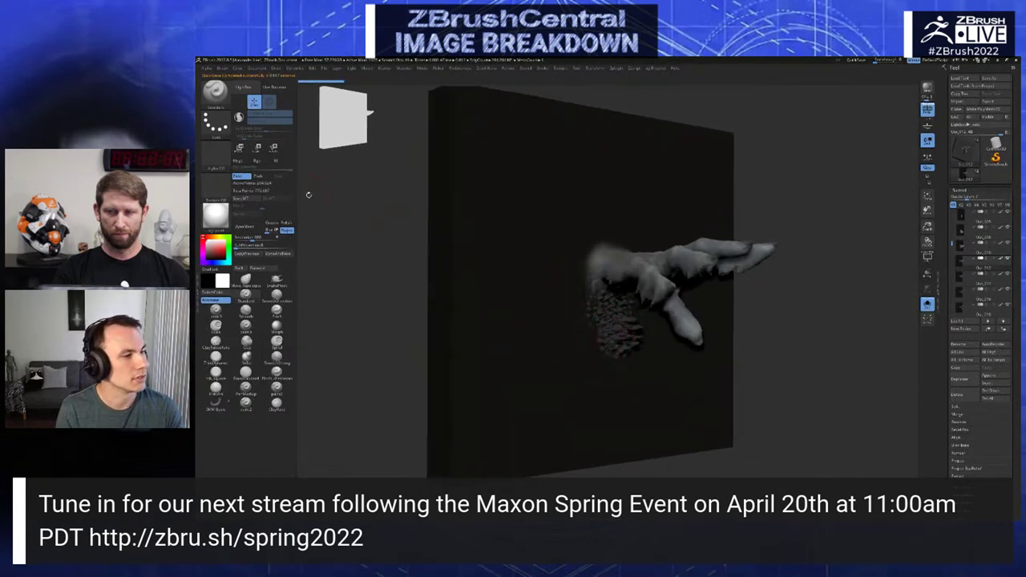
key("shift")
left_click(239, 118)
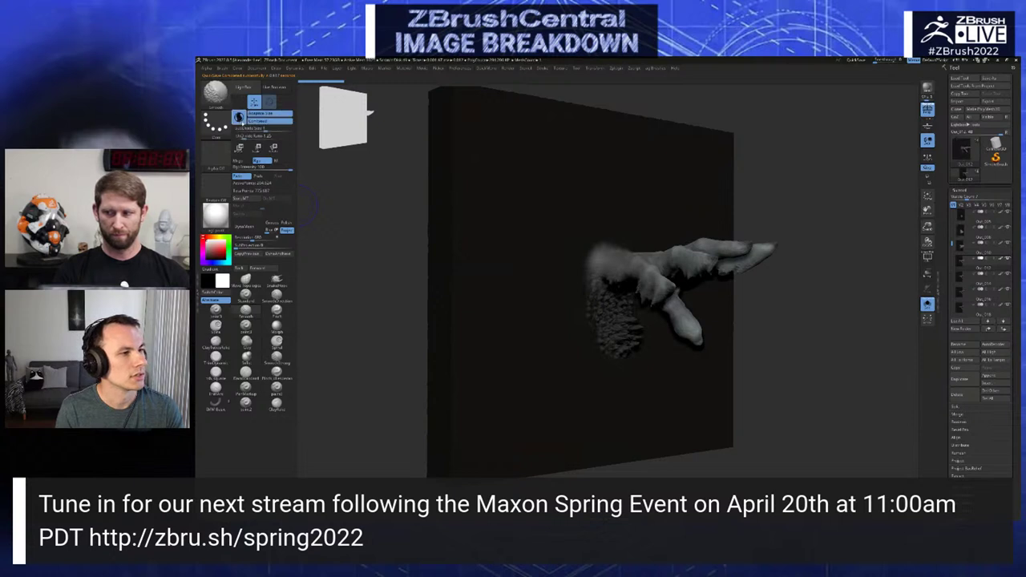
key("space")
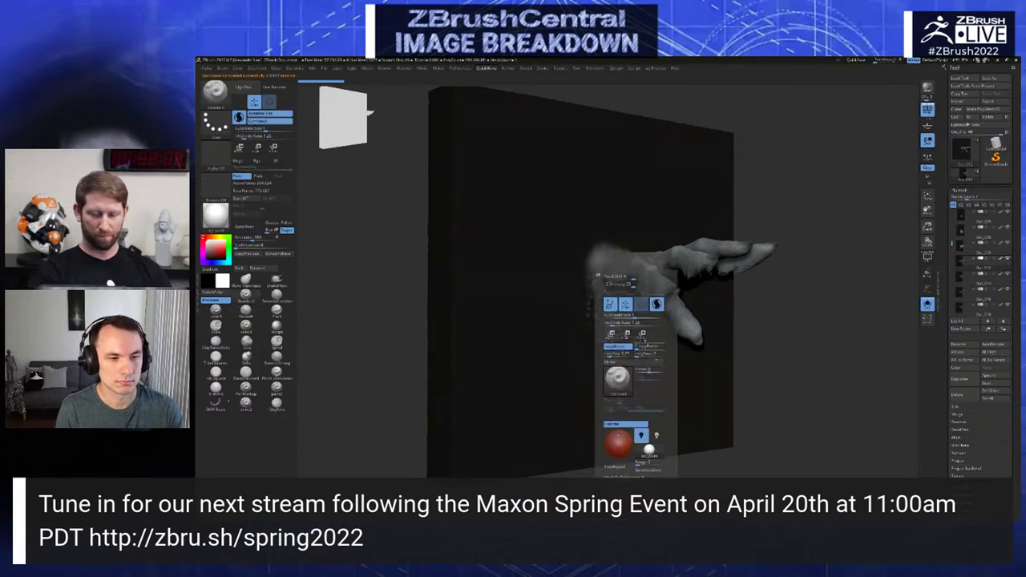
left_click(638, 315)
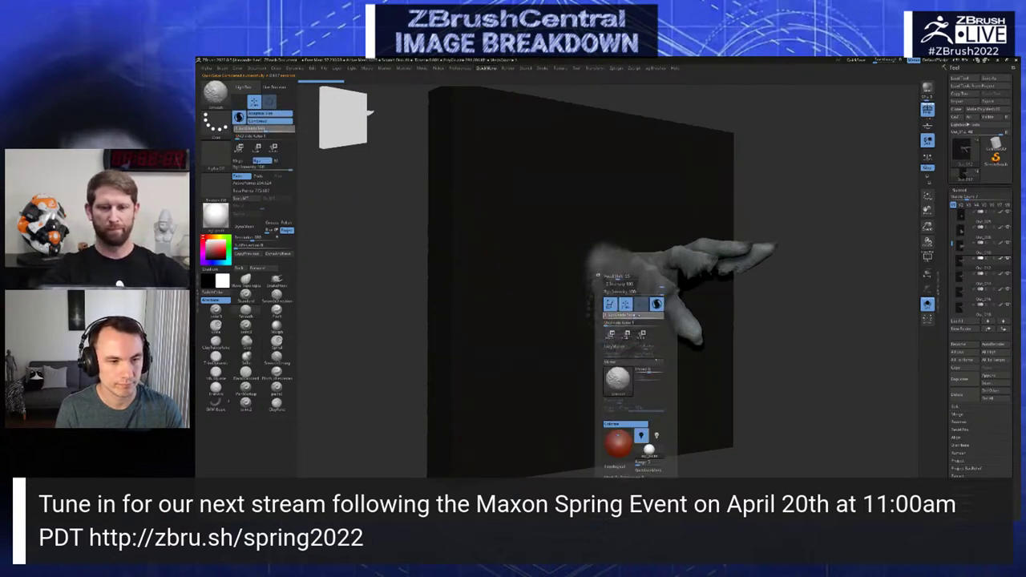
left_click(639, 316)
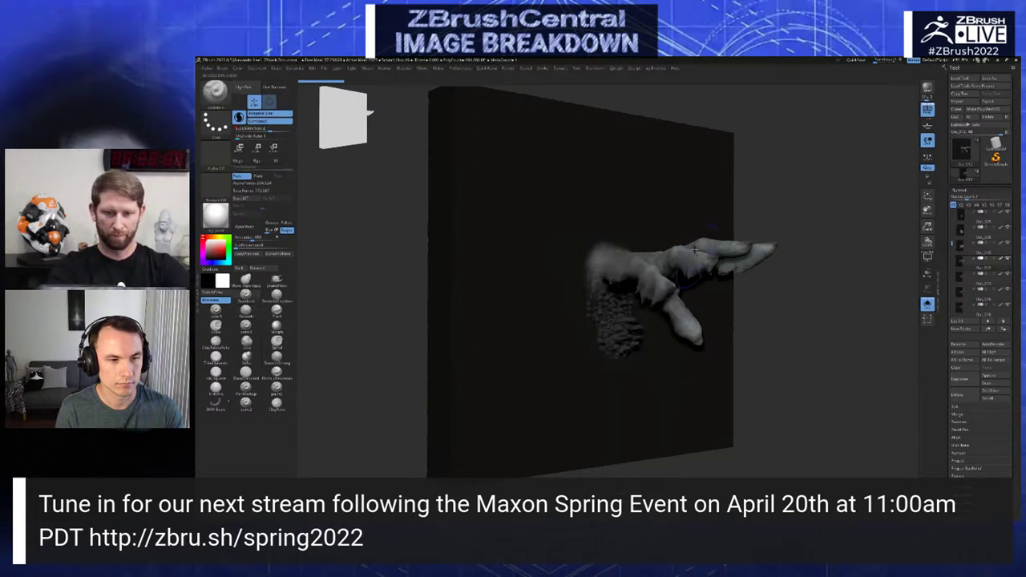
- Smooth down the torn bumps on the panel below the hand's wrist
key("s")
mouse_move(602, 324)
left_mouse_down("shift")
mouse_move(619, 340)
mouse_move(584, 315)
left_mouse_up("shift")
right_click_drag(654, 353, 628, 354)
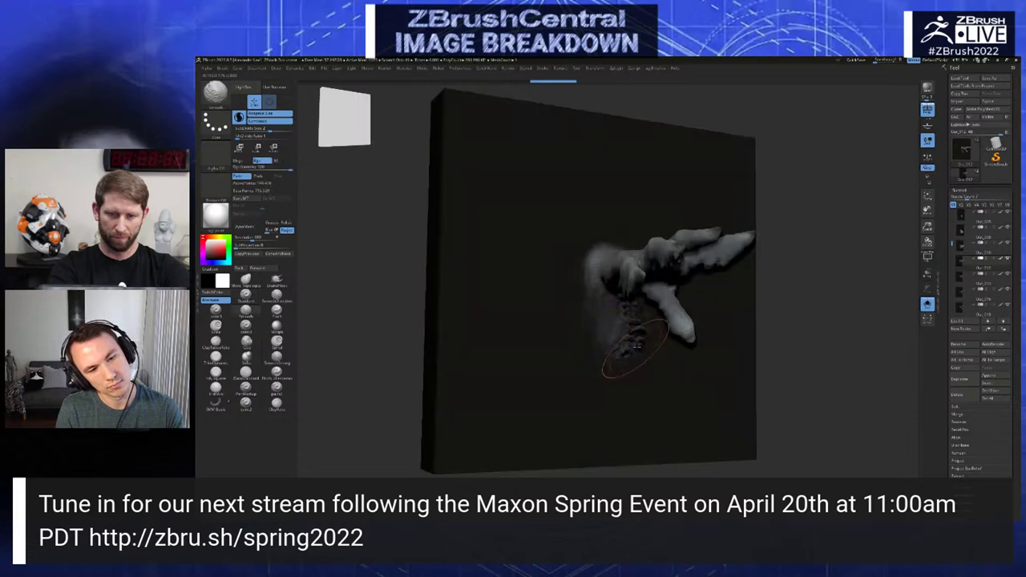
left_click_drag(630, 357, 624, 348, "shift")
left_click(633, 378, "alt")
- Step through the following hand subtools from several angles to check how the pose progresses
key("Down")
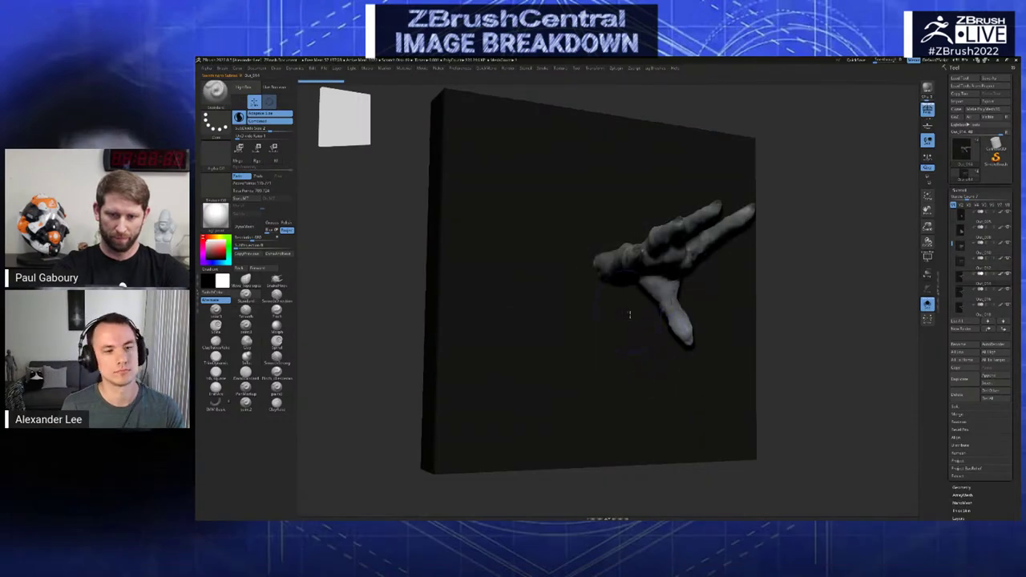
right_click_drag(629, 314, 672, 319)
key("Down")
key("Down")
key("Down")
right_click_drag(707, 282, 591, 280)
key("Down")
key("Down")
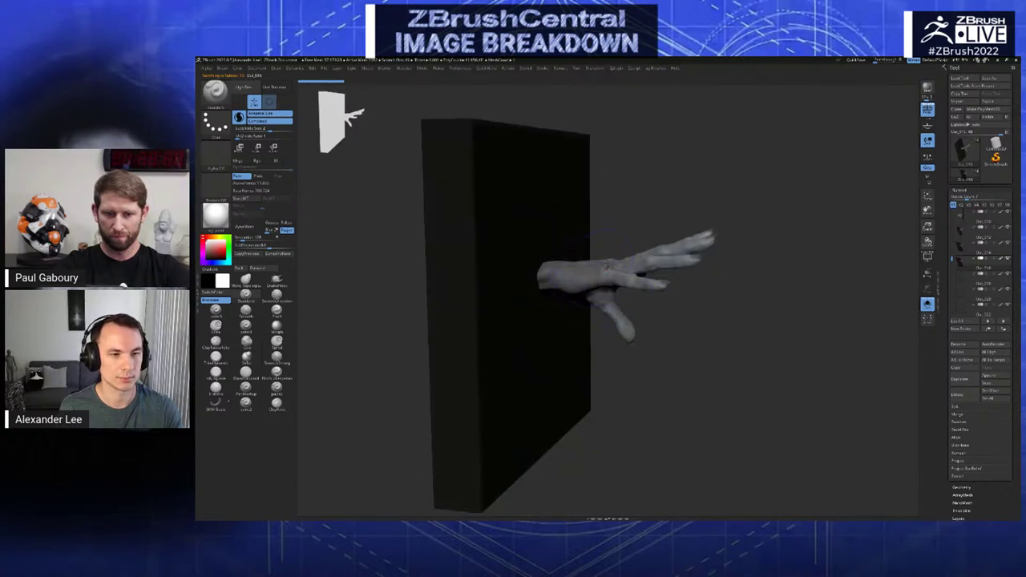
right_click_drag(656, 252, 642, 314)
key("Down")
key("Down")
key("Down")
- Compare neighbouring hand subtools close up, examining how the knuckles and fingers change between poses
right_click_drag(642, 314, 674, 308, "ctrl")
key("Up")
key("Up")
key("Down")
key("Down")
key("Down")
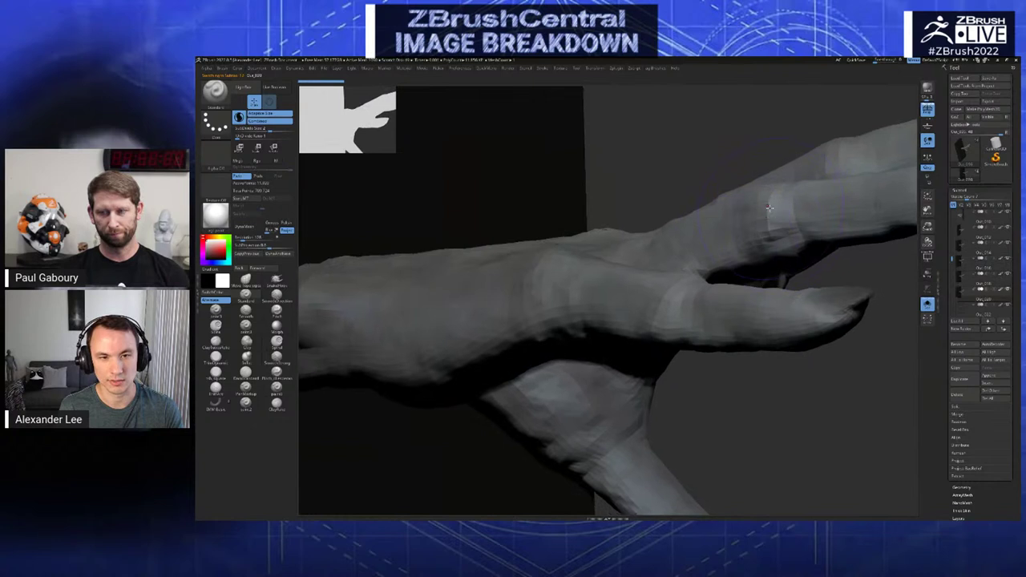
key("Down")
key("Down")
key("Down")
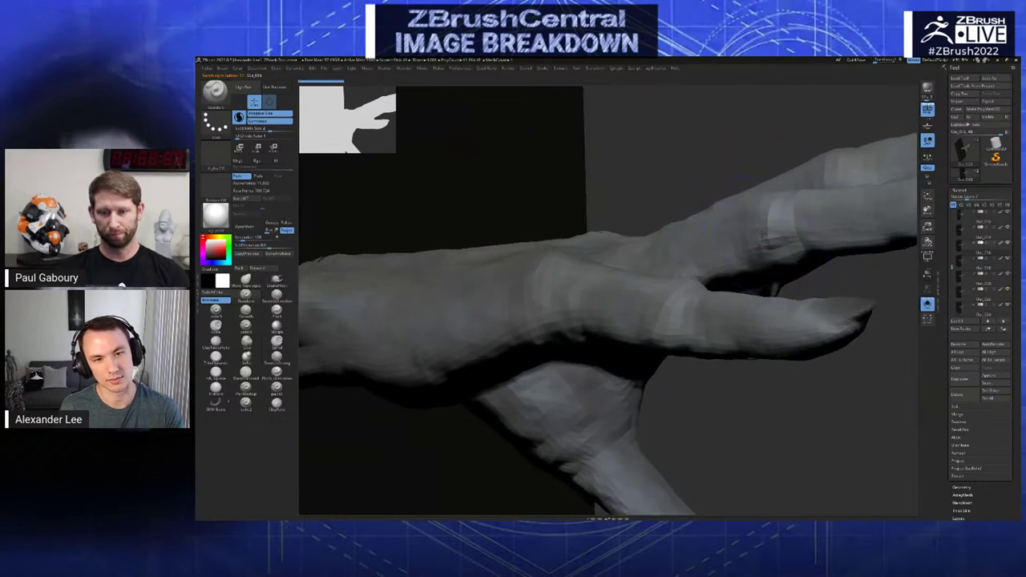
key("Up")
key("Up")
right_click_drag(769, 215, 607, 323)
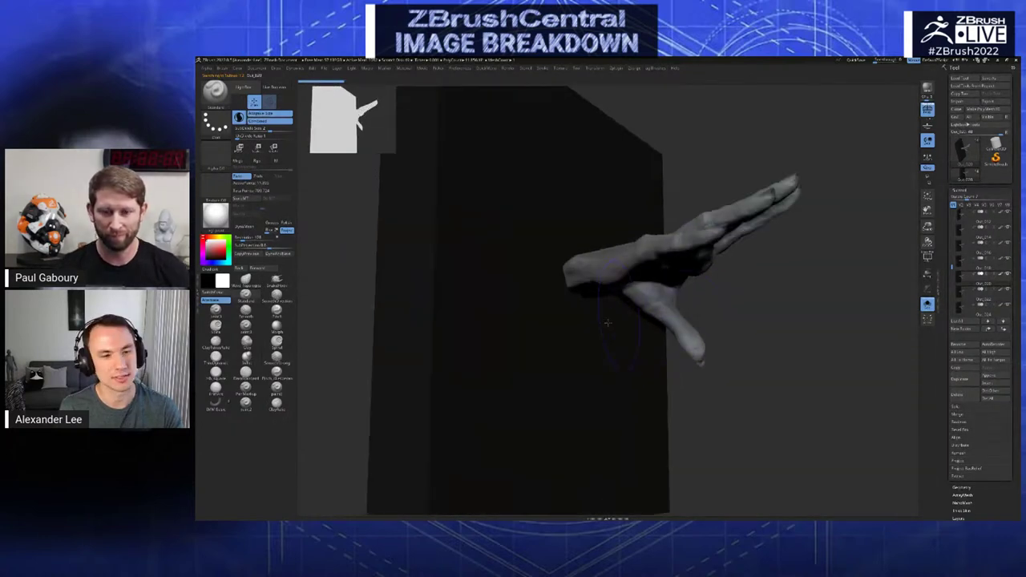
- Switch to a freehand sculpting brush and blend the hand's wrist stump into the panel surface
right_click_drag(551, 282, 591, 302)
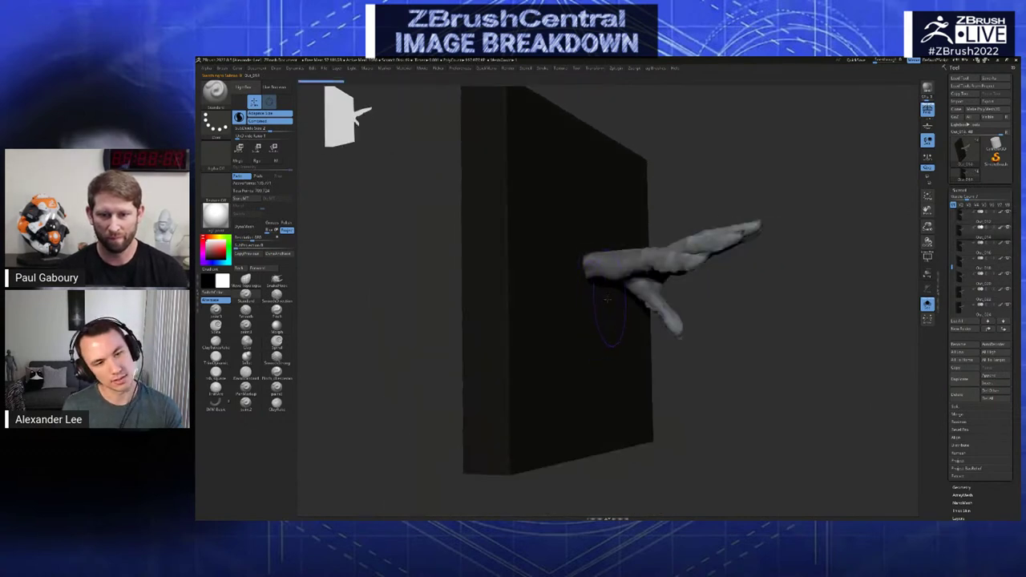
key("space")
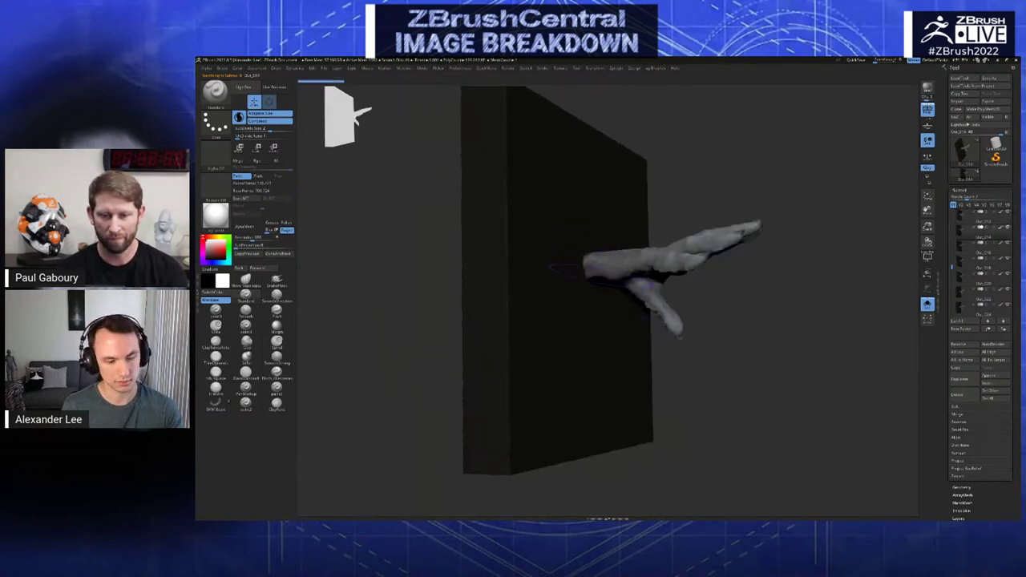
key("space")
left_click(622, 315)
right_click_drag(623, 268, 603, 295)
right_click_drag(598, 246, 596, 293)
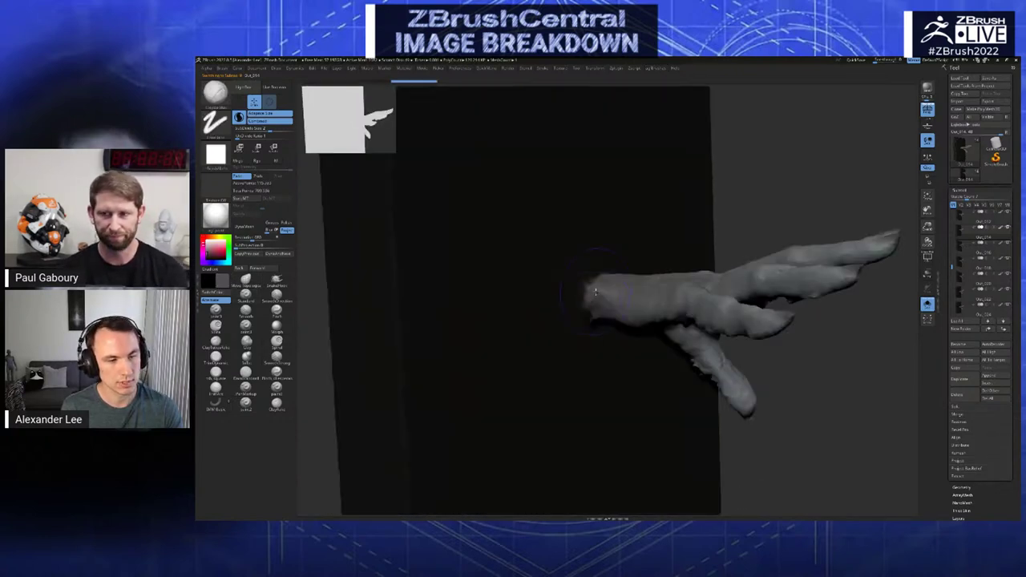
right_click_drag(601, 289, 522, 236)
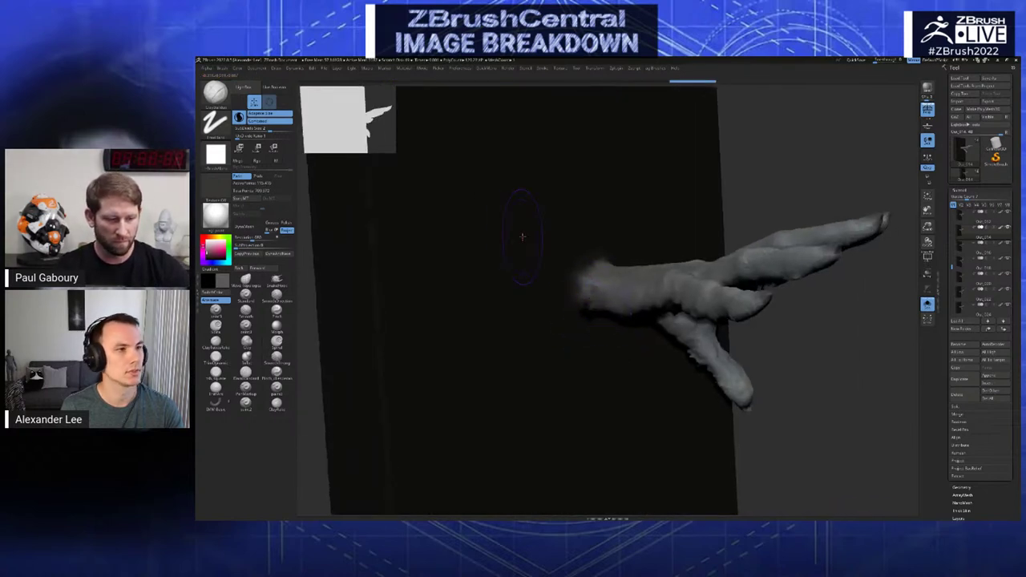
- Adjust the scene light and finish blending the torn hand's wrist into the panel from all sides
left_click(352, 69)
left_click_drag(401, 135, 400, 135)
right_click_drag(478, 178, 588, 253)
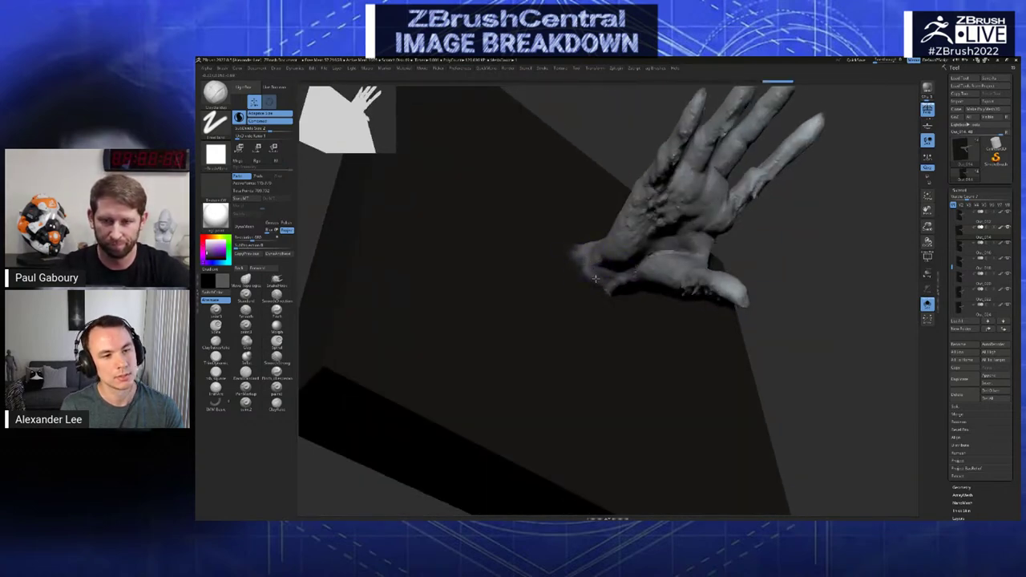
mouse_move(636, 283)
right_mouse_down()
mouse_move(602, 288)
mouse_move(613, 272)
mouse_move(604, 280)
mouse_move(604, 258)
mouse_move(629, 300)
right_mouse_up()
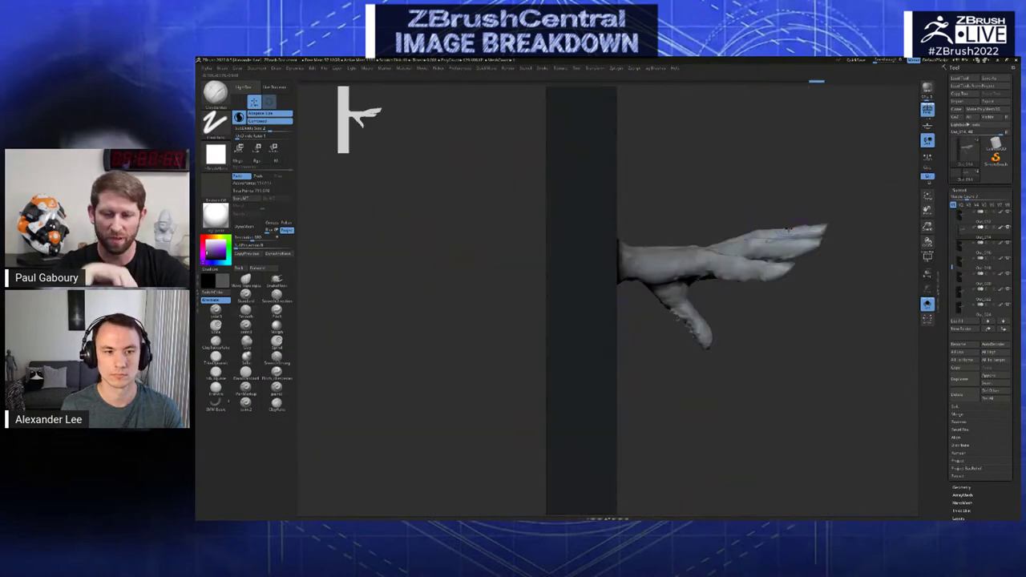
right_click_drag(681, 274, 642, 305)
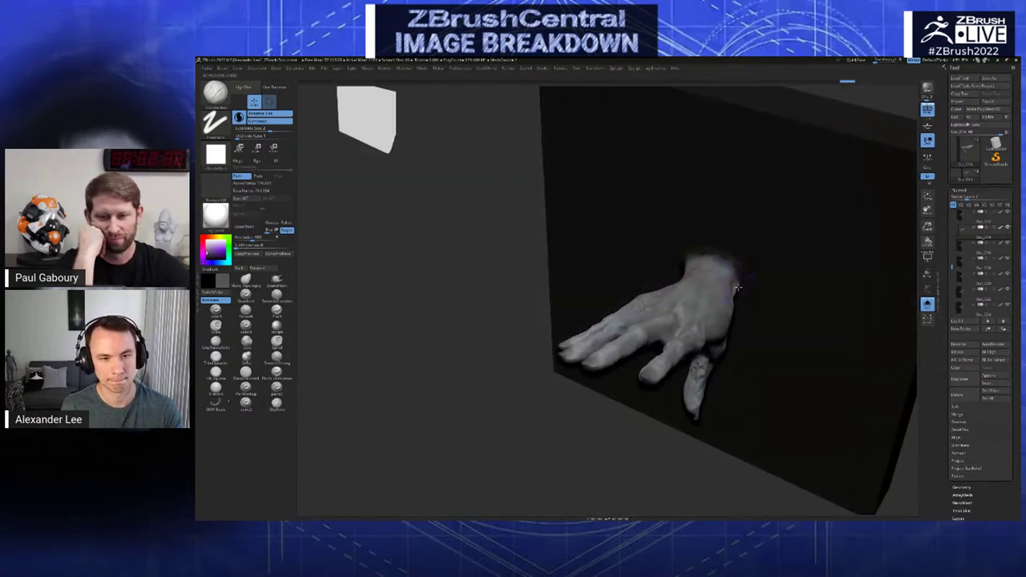
right_click_drag(738, 287, 739, 273)
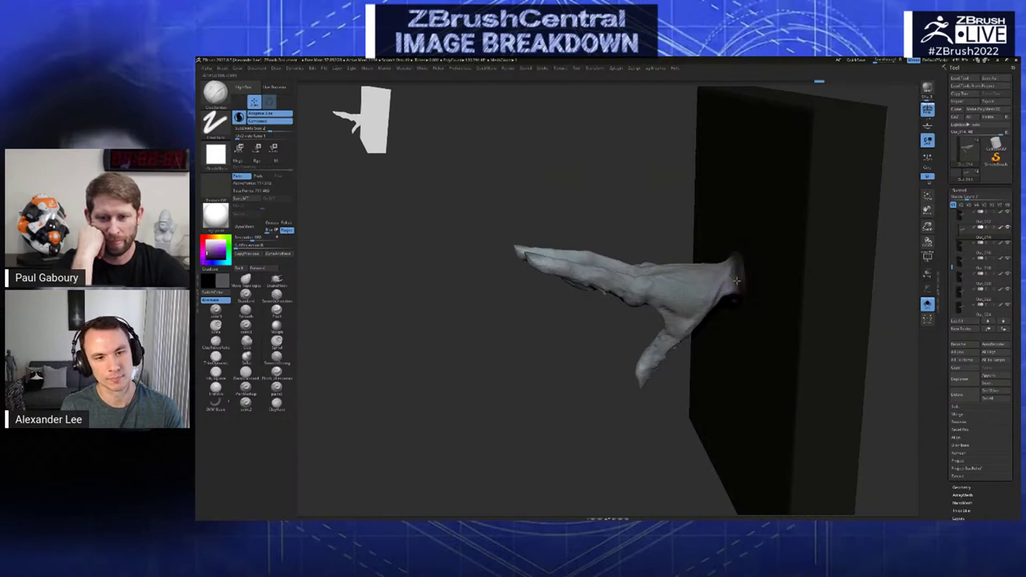
mouse_move(736, 280)
right_mouse_down()
mouse_move(729, 252)
mouse_move(724, 271)
mouse_move(774, 289)
mouse_move(741, 332)
right_mouse_up()
right_click_drag(787, 364, 599, 288)
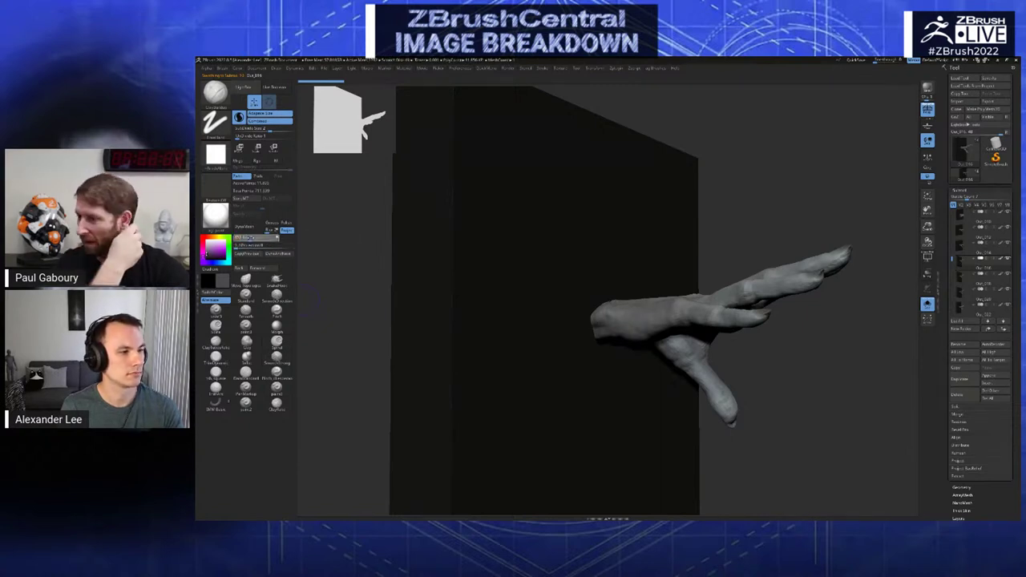
- DynaMesh the next hand subtool and build up its wrist so it merges into the panel
left_click(248, 227)
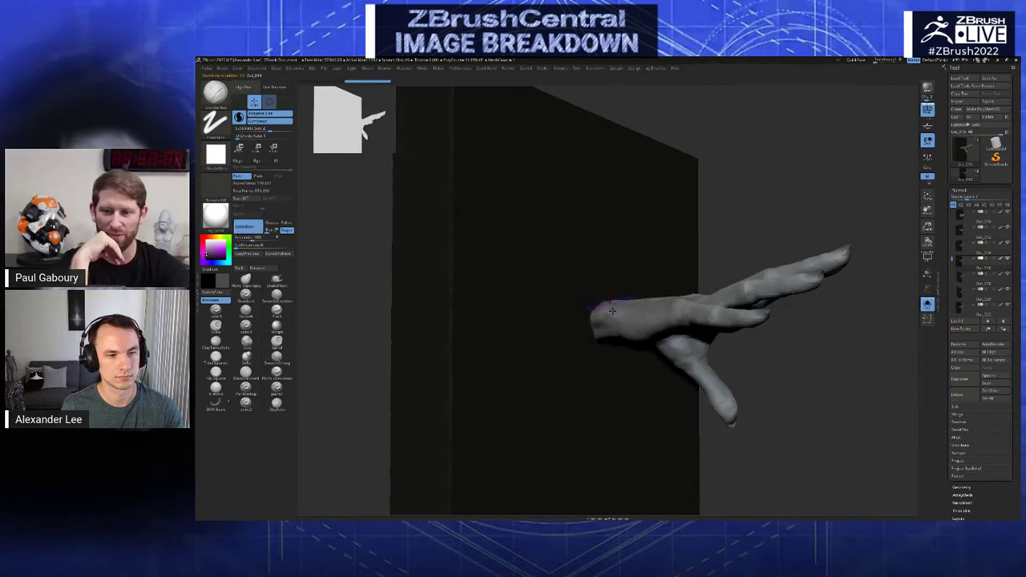
right_click_drag(612, 311, 602, 297)
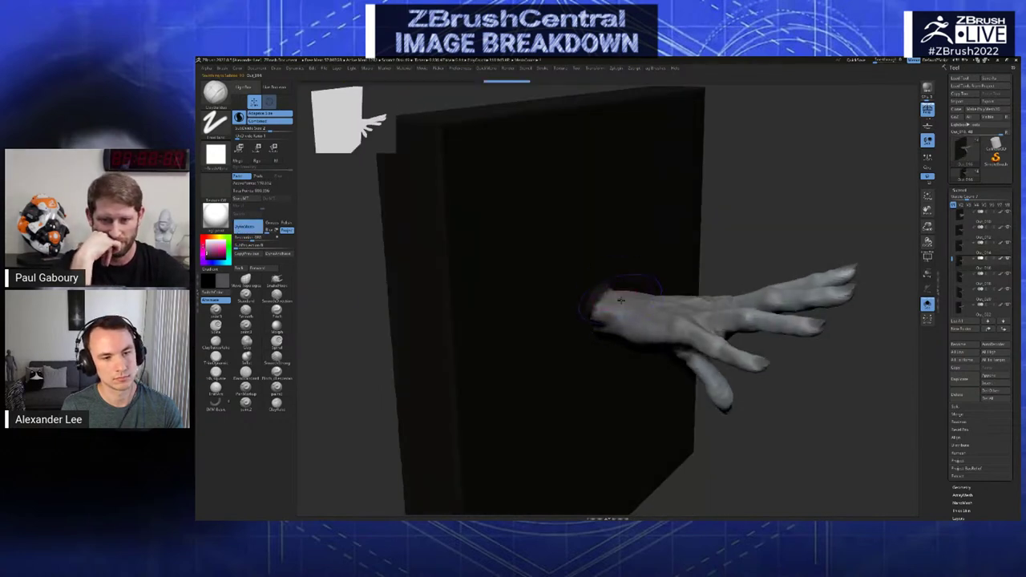
right_click_drag(606, 320, 639, 362)
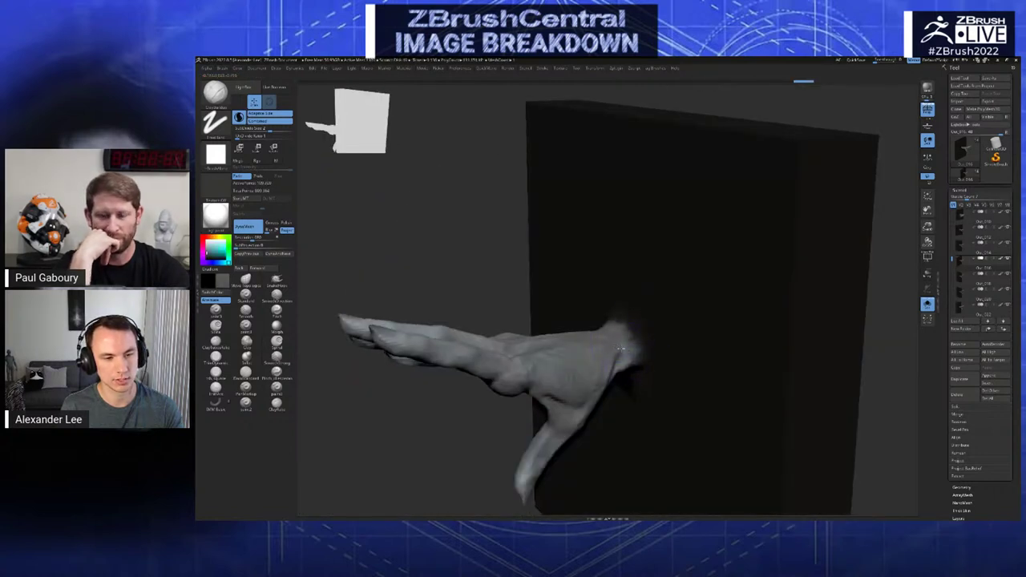
mouse_move(637, 349)
right_mouse_down()
mouse_move(624, 321)
mouse_move(640, 336)
right_mouse_up()
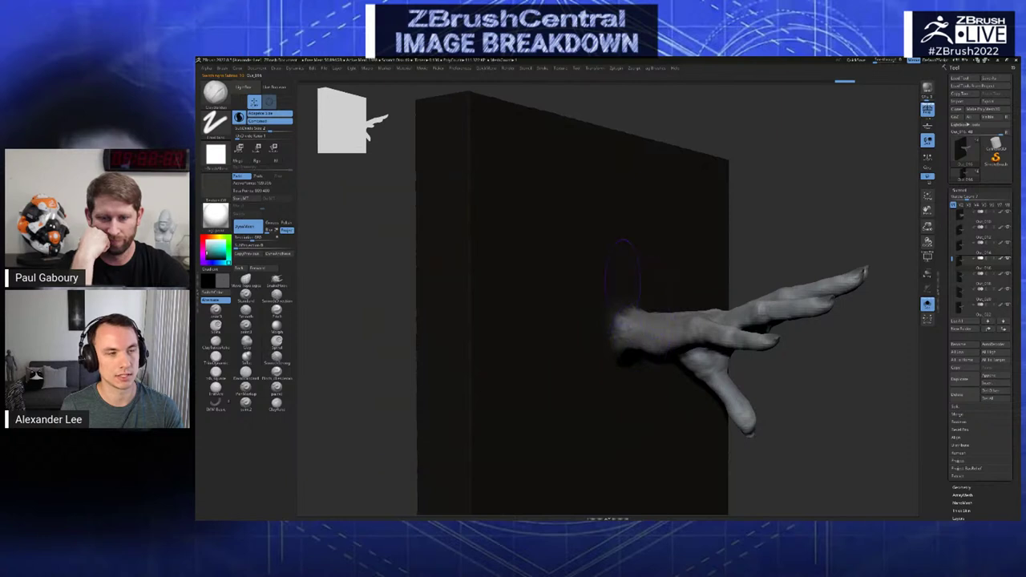
right_click_drag(641, 247, 637, 259)
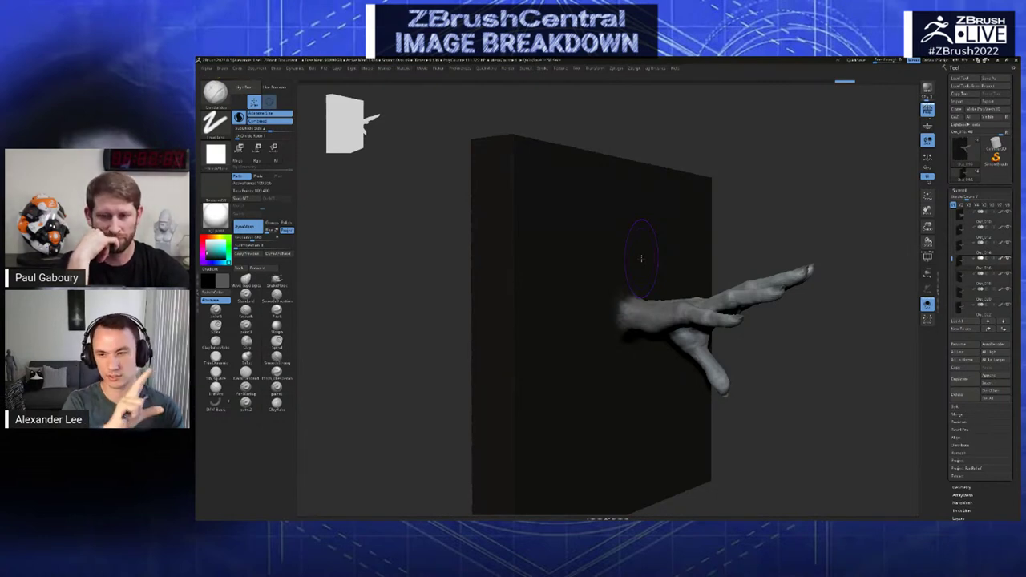
- Compare the blended hand with its neighbouring subtools, checking how the wrist and pose change
key("Down")
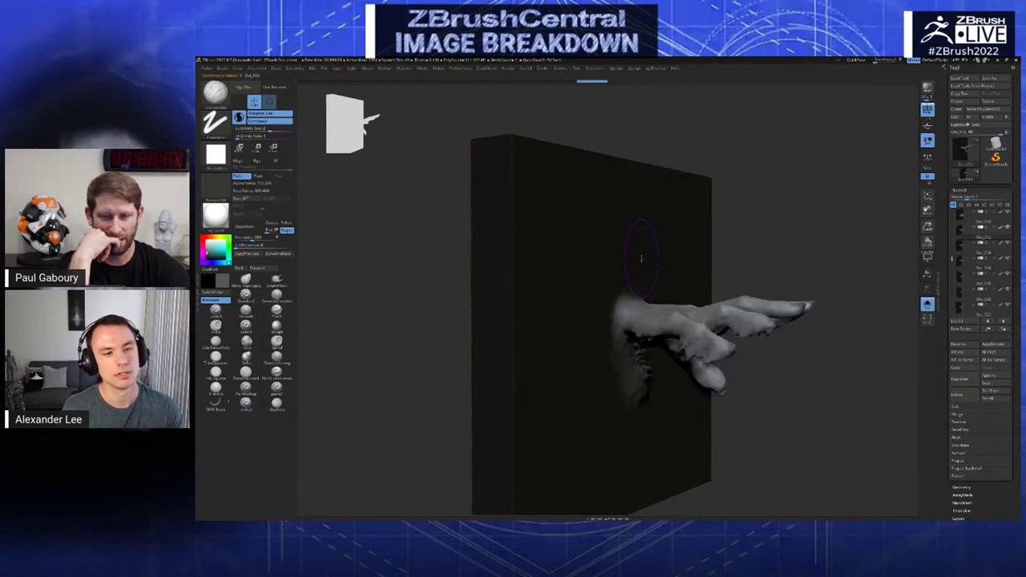
key("Up")
key("Up")
key("Down")
right_click_drag(632, 311, 610, 306)
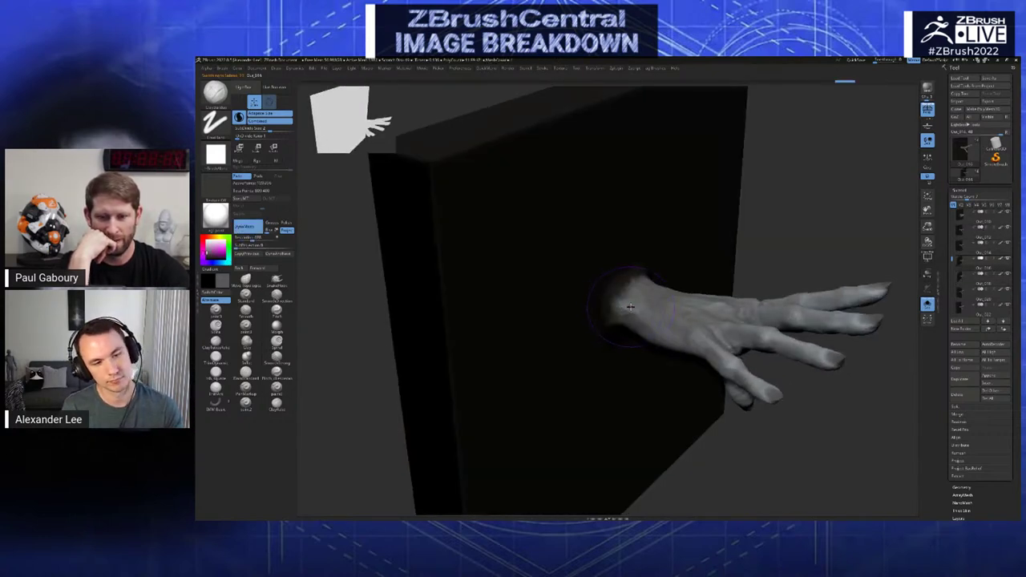
- DynaMesh the following hand subtool, blend its wrist into the panel and smooth the transition
key("Down")
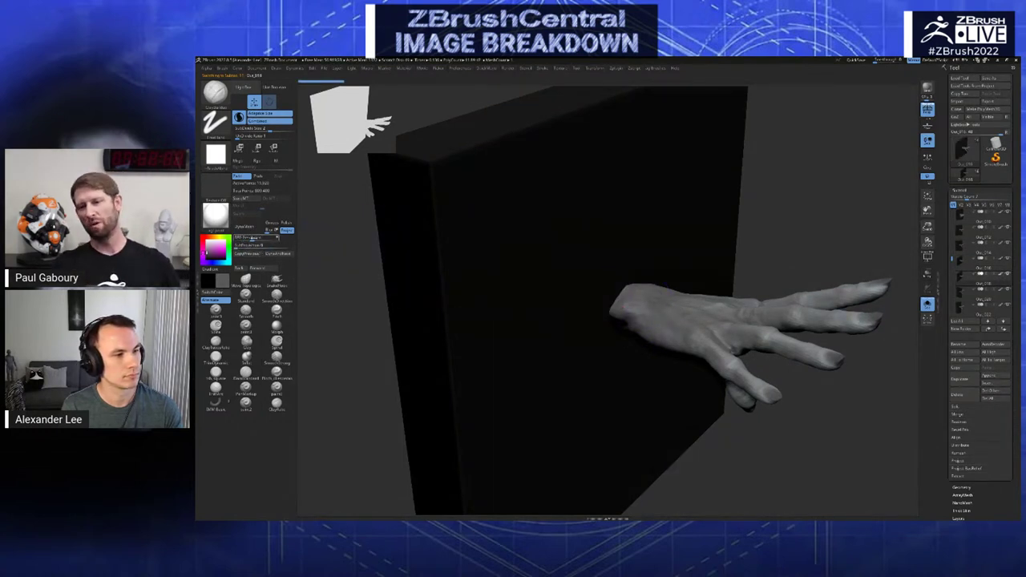
left_click(248, 226)
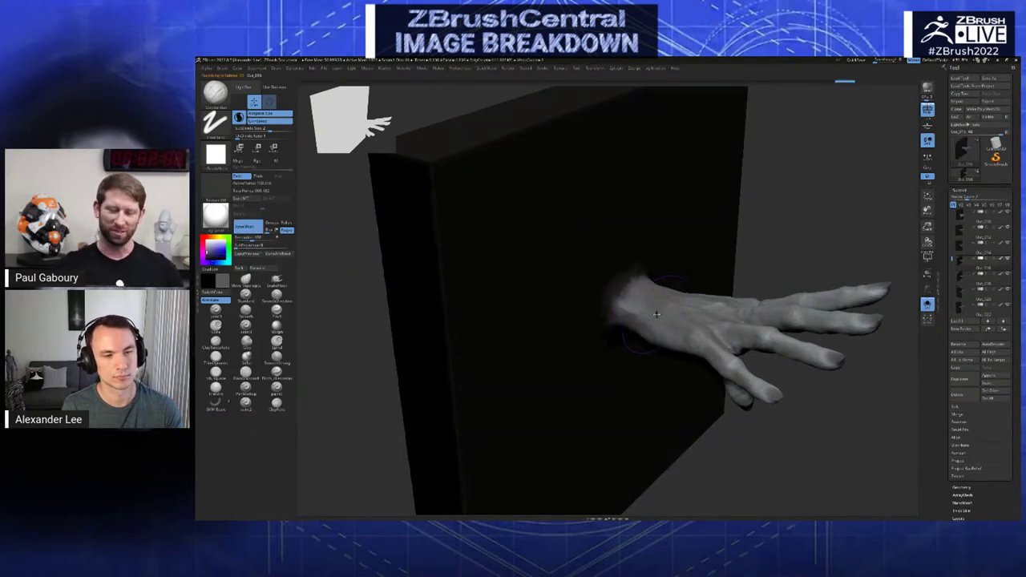
key("Down")
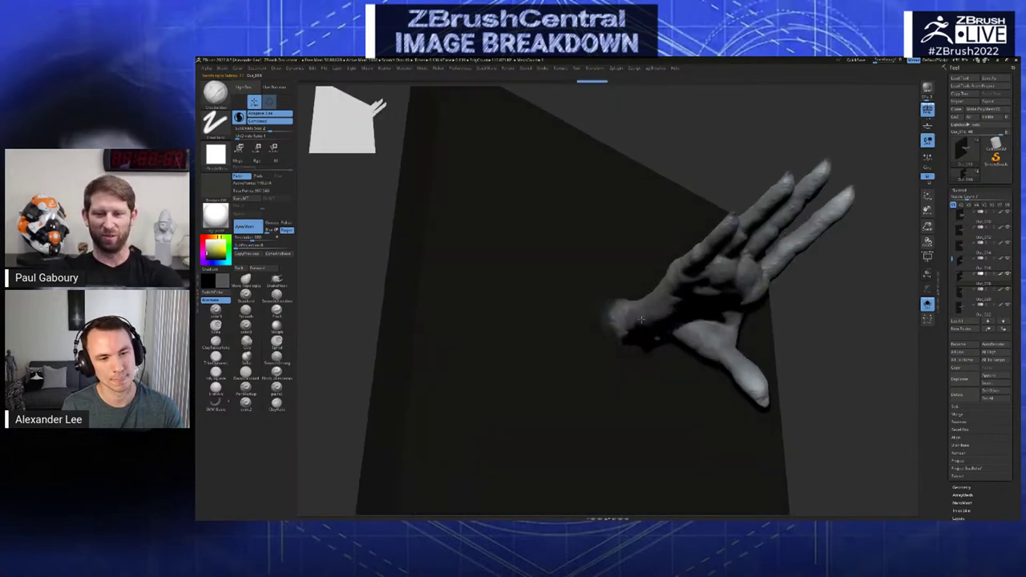
right_click_drag(651, 351, 568, 328)
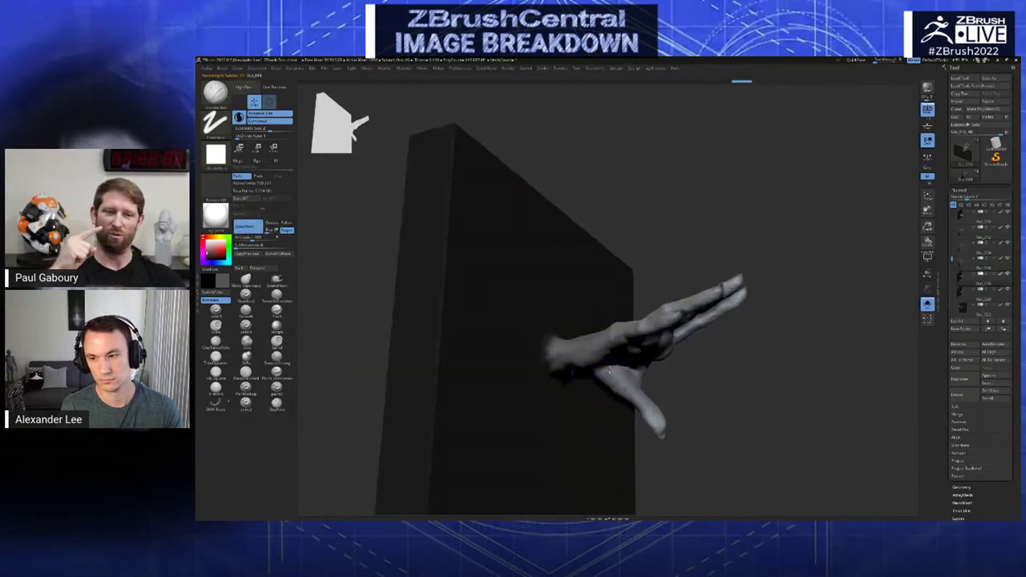
right_click_drag(608, 376, 561, 365)
right_click_drag(634, 361, 683, 311)
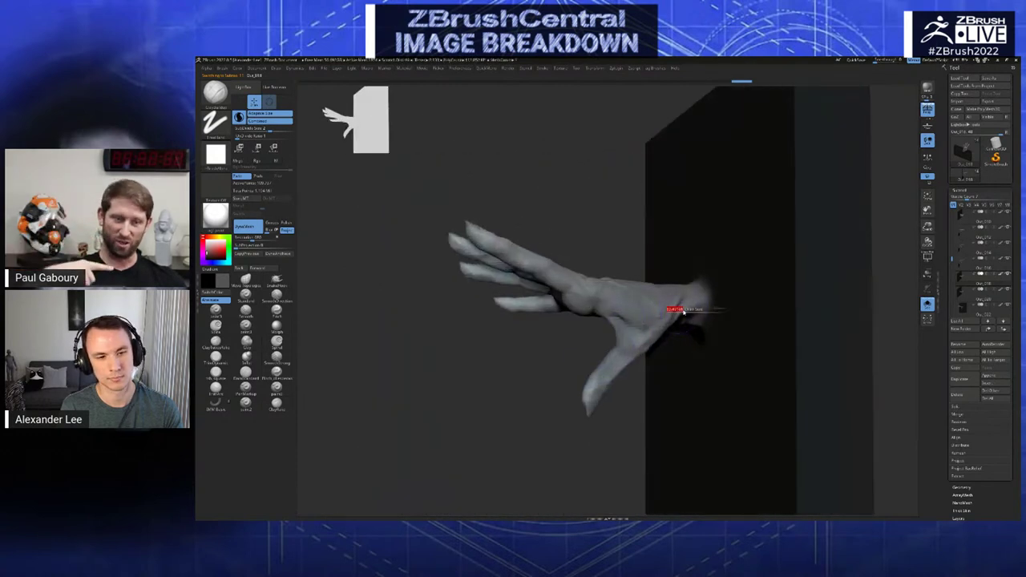
left_click_drag(678, 305, 673, 309, "shift")
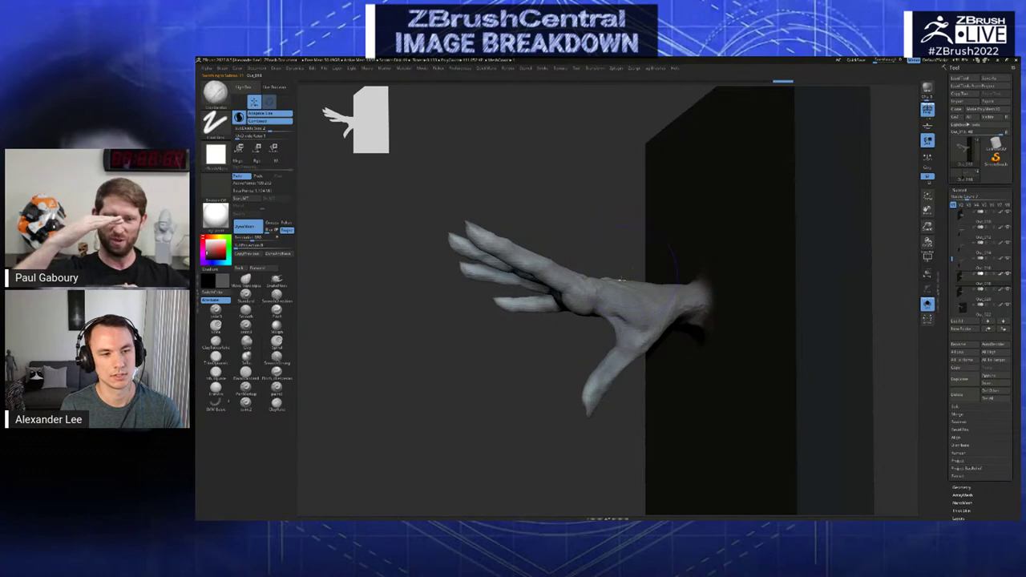
- Flip back and forth between the neighbouring hand subtools to compare their wrist blends and finger poses
key("Up")
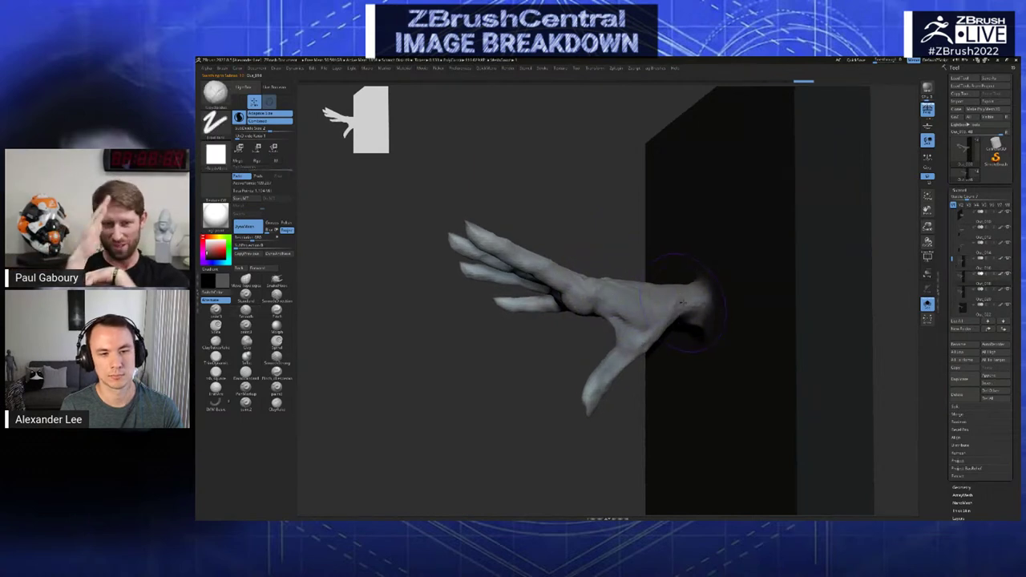
key("Up")
key("Up")
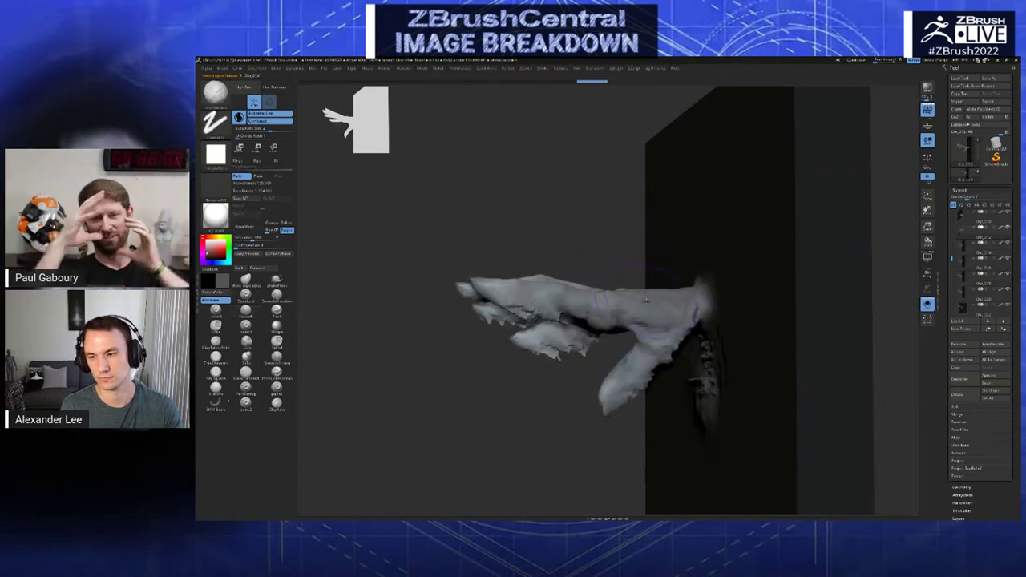
key("Down")
key("Down")
key("Up")
key("Down")
key("Up")
key("Up")
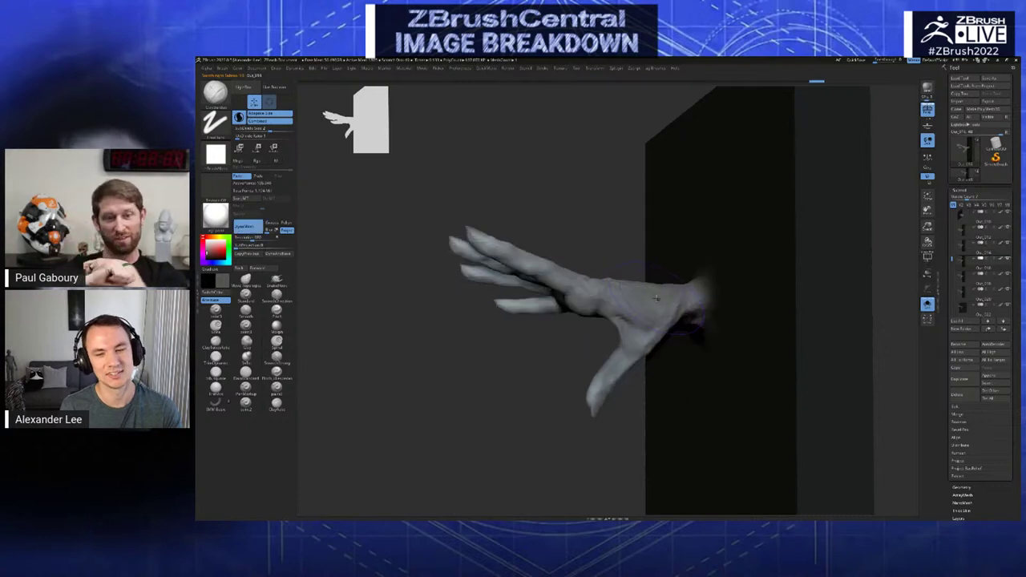
key("Up")
key("Up")
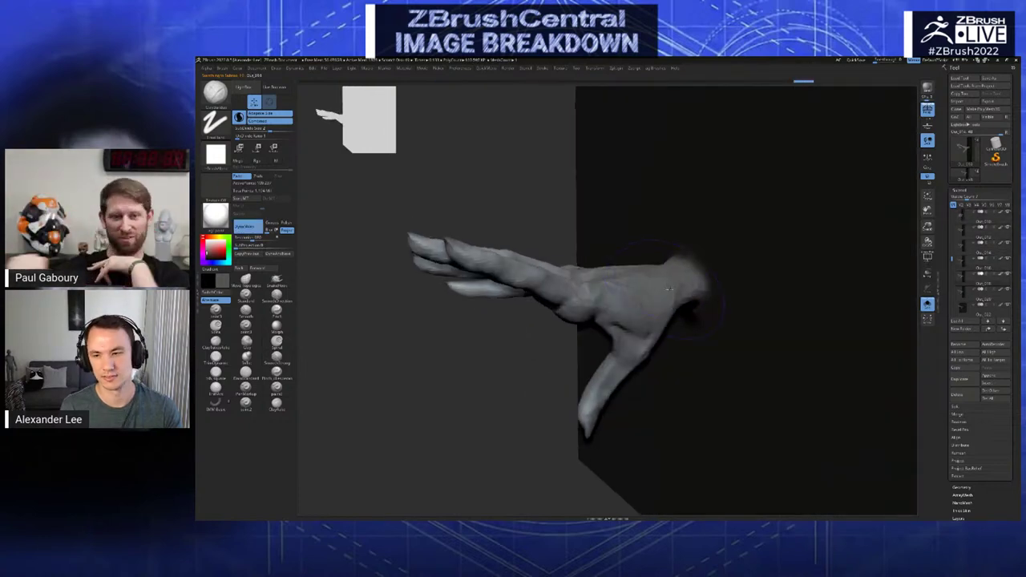
- Step forward through the later hand subtools, examining the wrist transitions from several angles
mouse_move(644, 302)
right_mouse_down()
mouse_move(671, 310)
mouse_move(656, 313)
right_mouse_up()
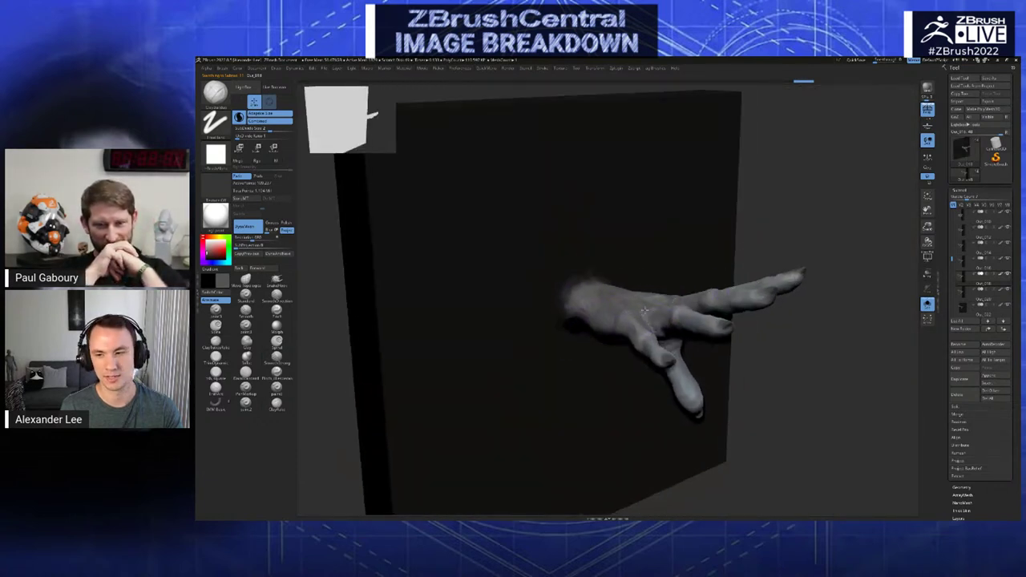
right_click_drag(651, 307, 665, 305)
key("s")
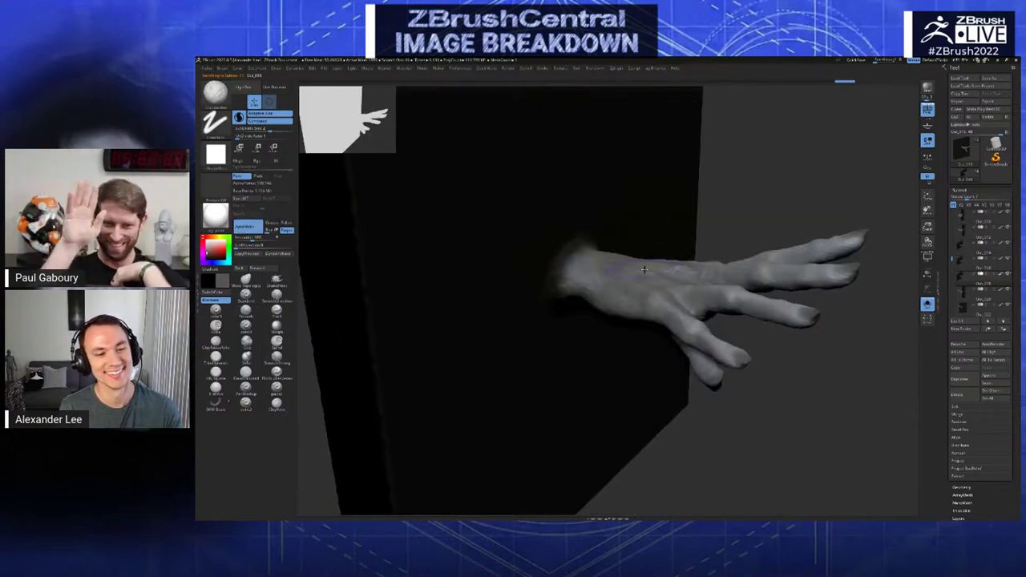
key("Down")
key("Down")
key("Down")
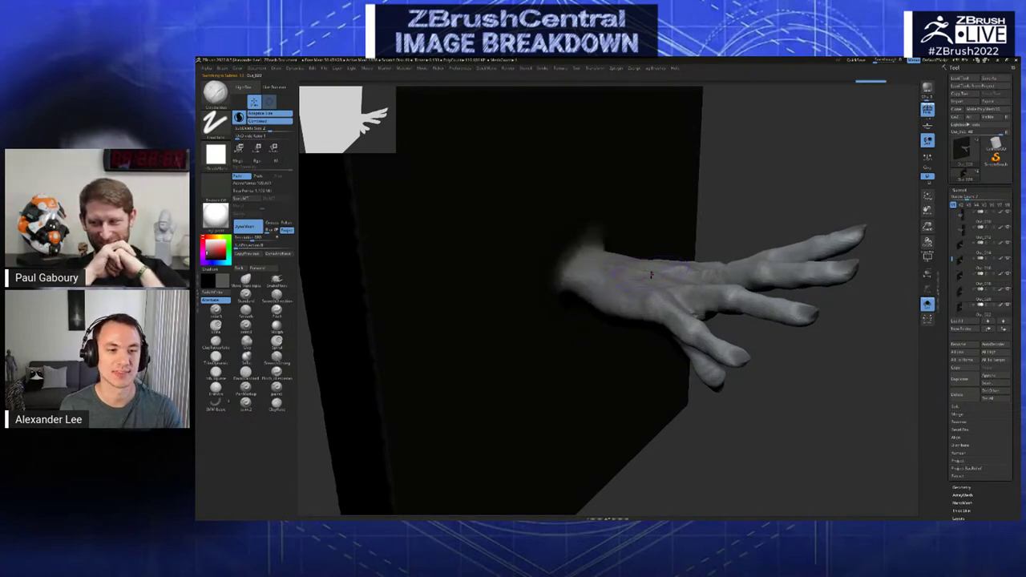
mouse_move(648, 295)
left_mouse_down()
mouse_move(683, 284)
mouse_move(695, 299)
left_mouse_up()
right_click_drag(692, 291, 811, 317)
- Return to an earlier torn hand subtool and smooth its wrist where it meets the panel
key("Up")
key("Up")
key("Up")
key("Up")
key("Up")
key("Up")
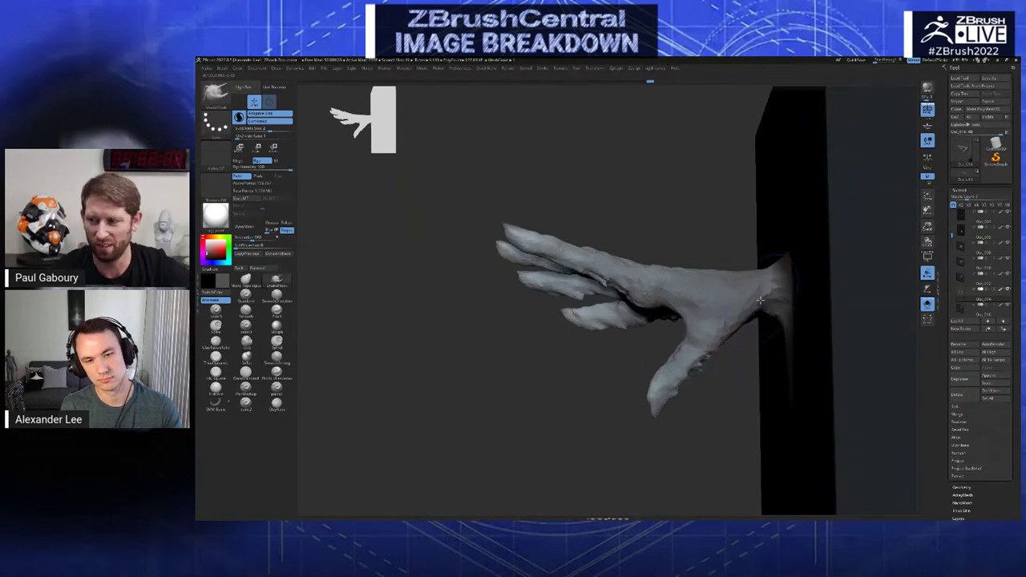
mouse_move(762, 301)
left_mouse_down("shift")
mouse_move(780, 277)
mouse_move(782, 291)
left_mouse_up("shift")
mouse_move(762, 293)
right_mouse_down()
mouse_move(725, 287)
mouse_move(750, 293)
mouse_move(689, 311)
mouse_move(645, 290)
right_mouse_up()
- Run through the sequence of hand subtools in both directions to check that wrists and poses progress smoothly
key("Down")
key("Down")
key("Down")
key("Down")
key("Down")
key("Down")
key("Down")
key("Down")
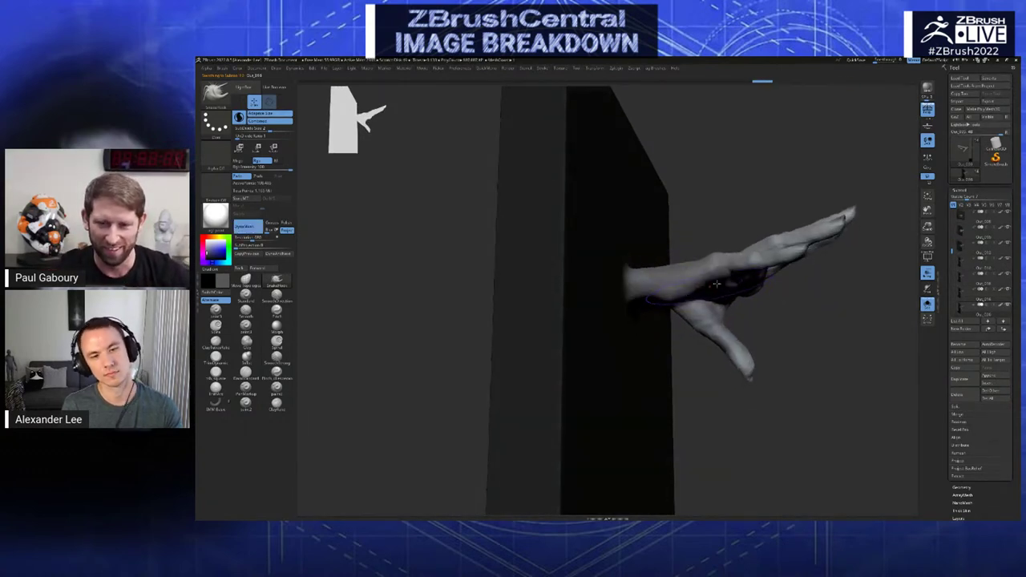
key("Up")
key("Up")
key("Up")
key("Up")
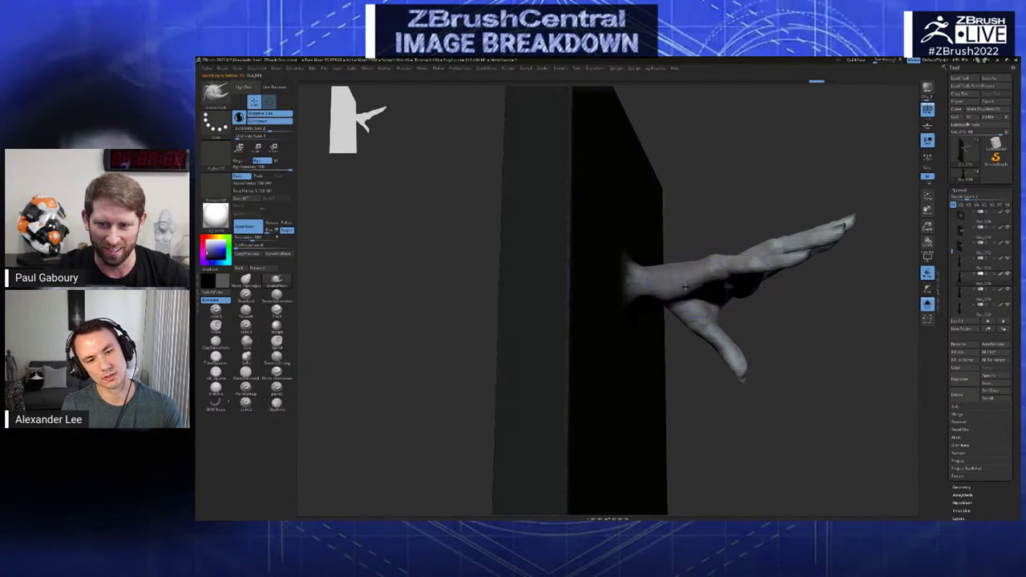
key("Down")
key("Down")
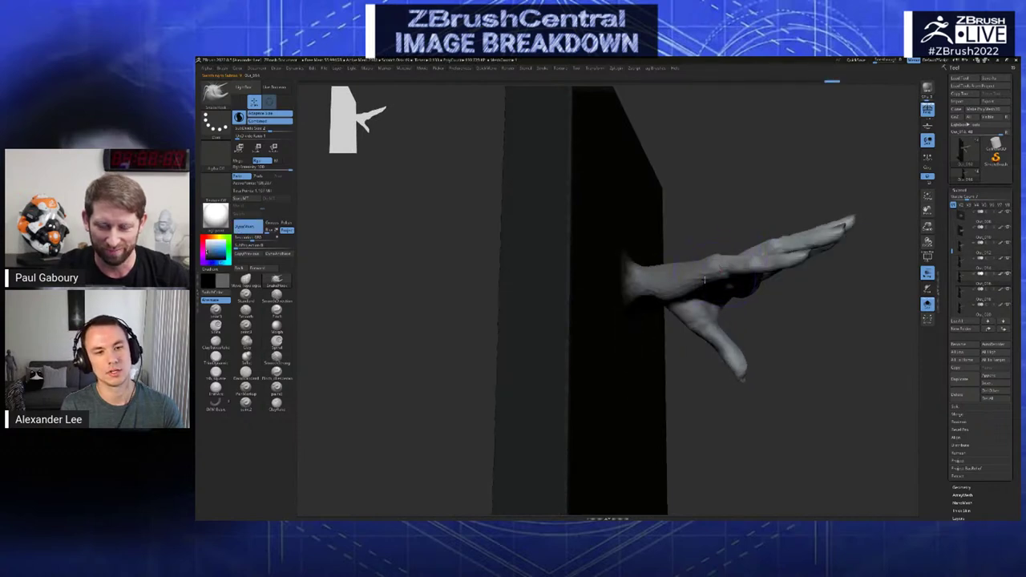
key("Up")
key("Up")
key("Down")
key("Down")
mouse_move(734, 263)
right_mouse_down()
mouse_move(661, 290)
mouse_move(698, 288)
mouse_move(679, 290)
mouse_move(676, 322)
mouse_move(680, 308)
right_mouse_up()
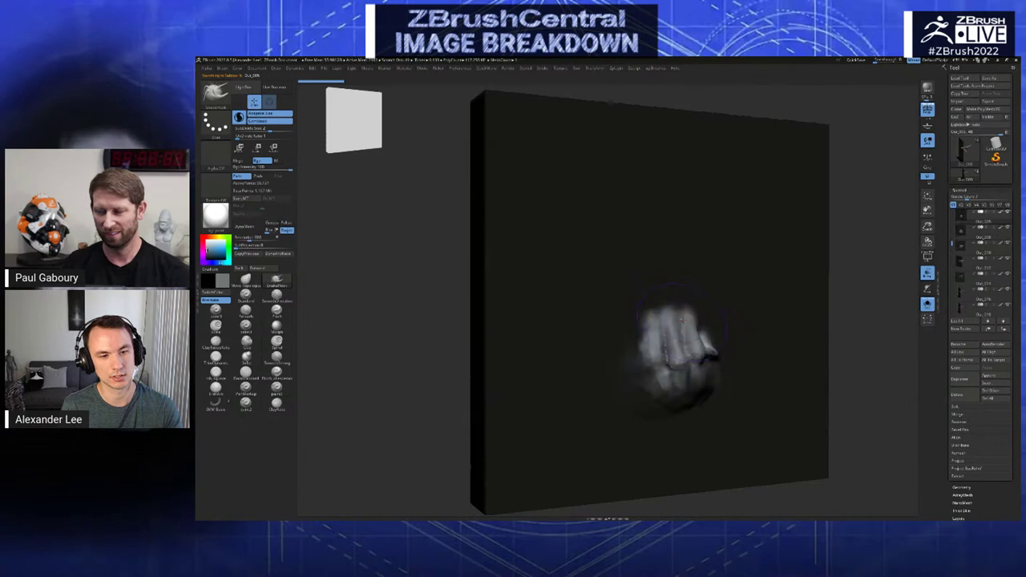
mouse_move(687, 316)
right_mouse_down()
mouse_move(732, 316)
mouse_move(658, 297)
right_mouse_up()
key("space")
key("b")
key("Escape")
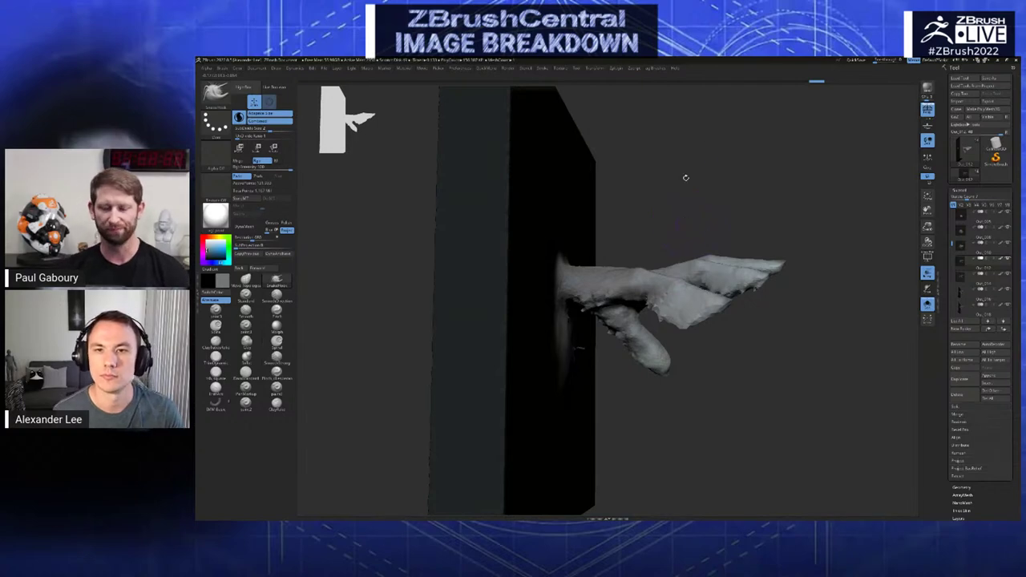
- Export all the subtools to the Desktop as an FBX file
left_click(993, 102)
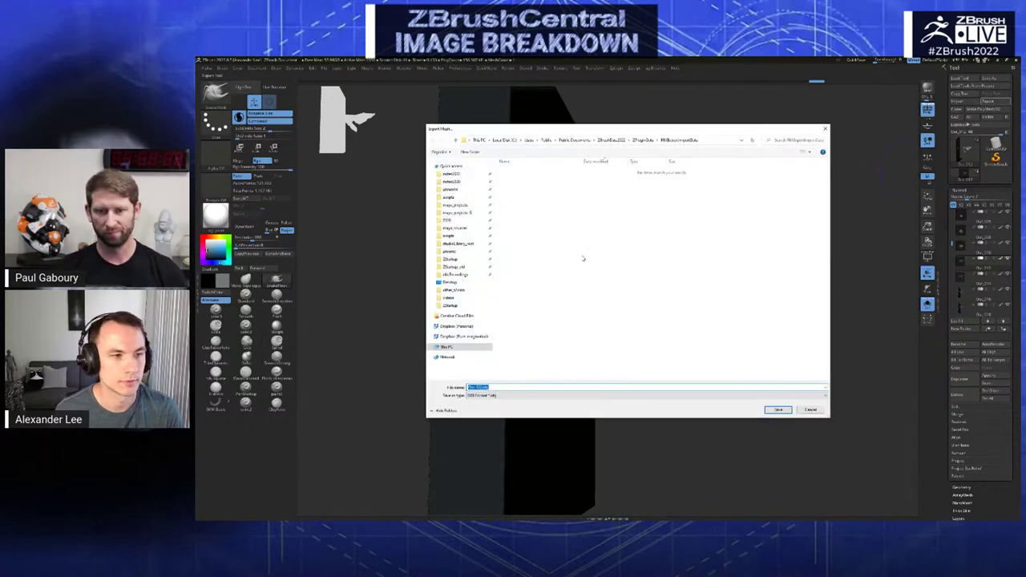
left_click(450, 283)
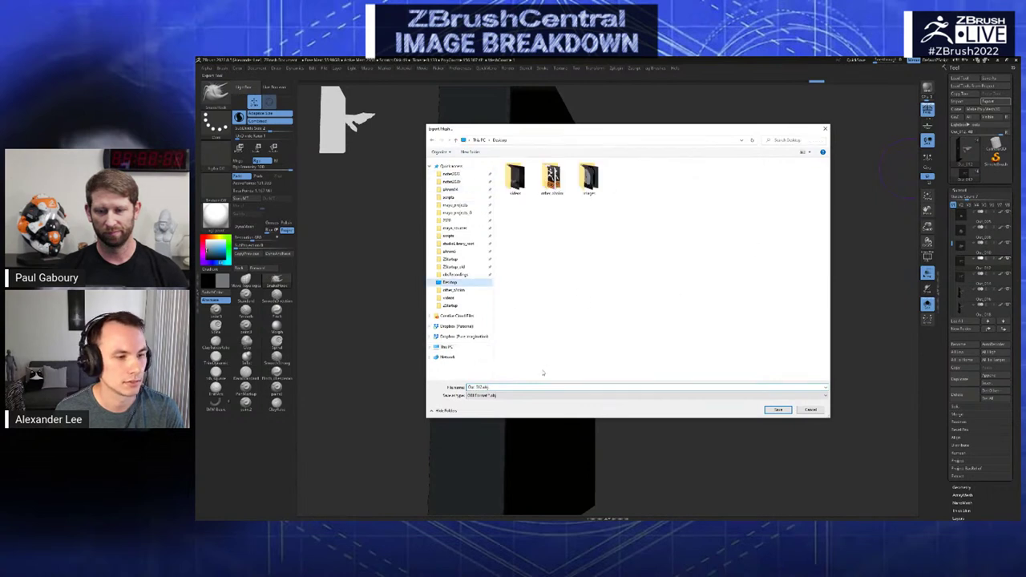
left_click(489, 395)
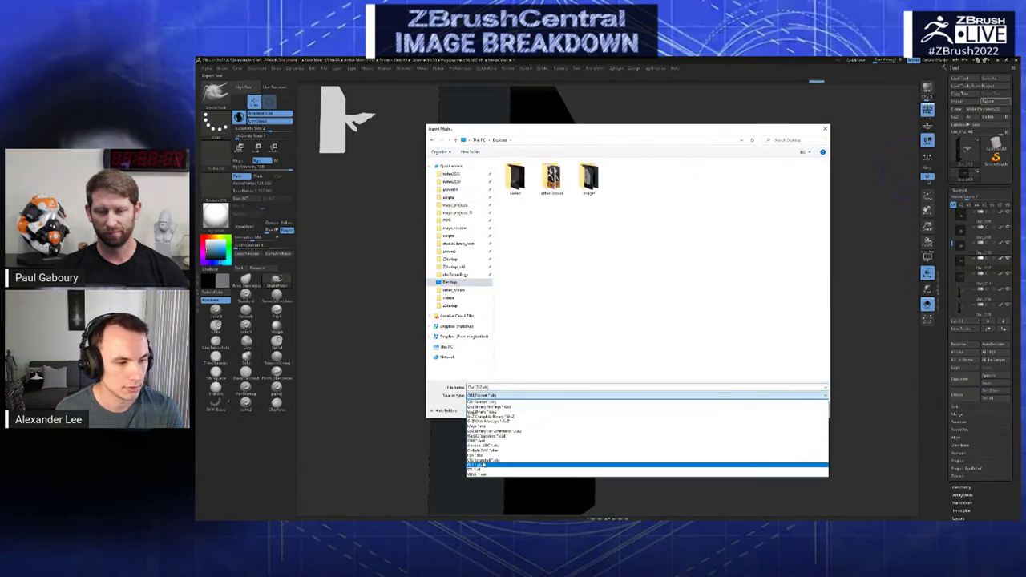
left_click(477, 465)
left_click(777, 410)
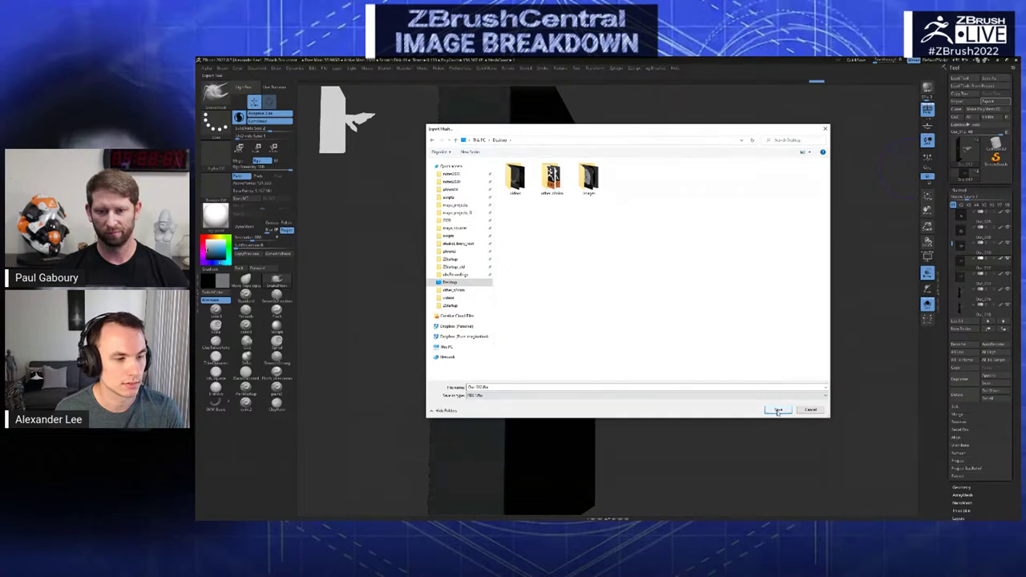
left_click(776, 411)
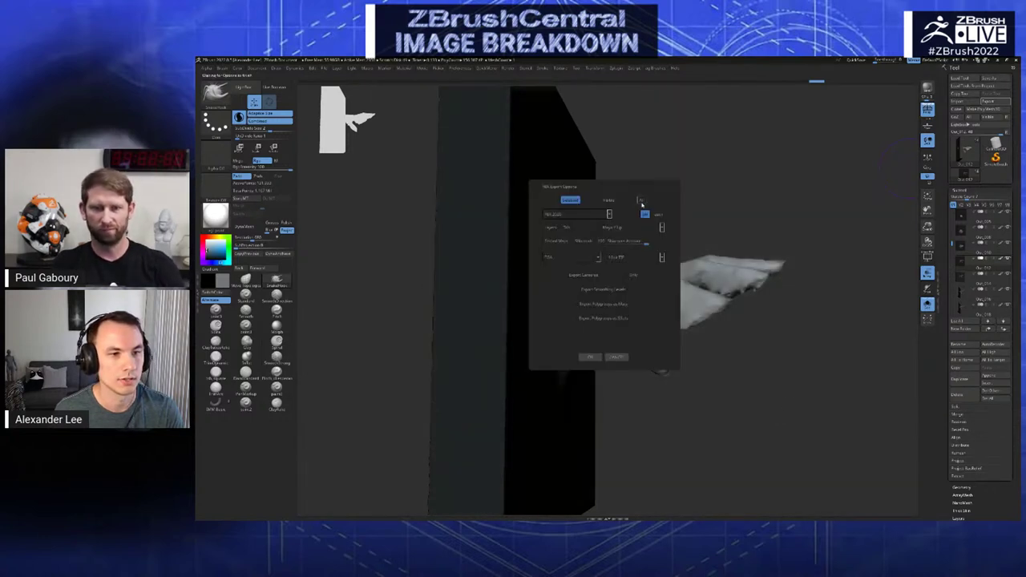
left_click(642, 201)
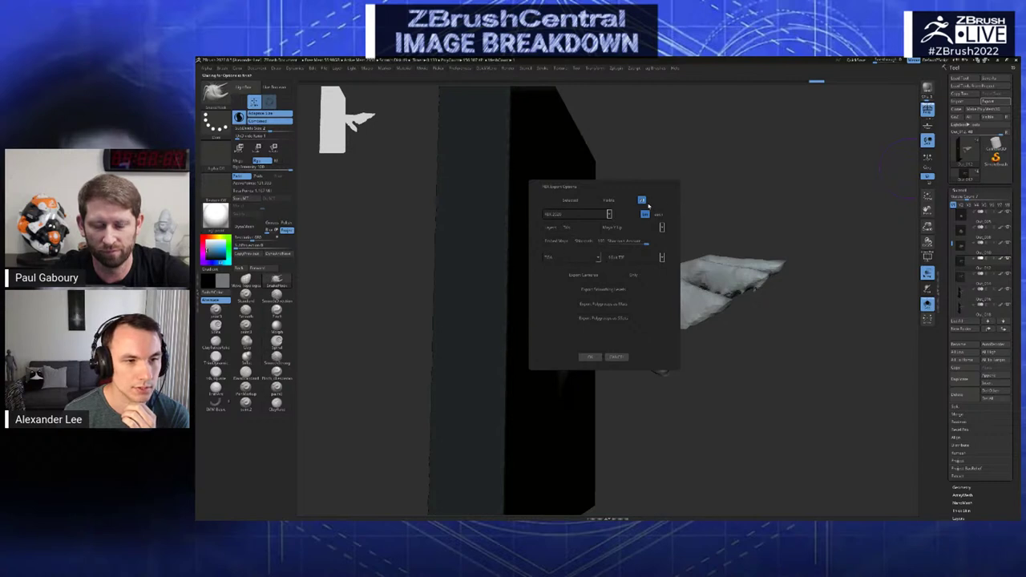
left_click(592, 358)
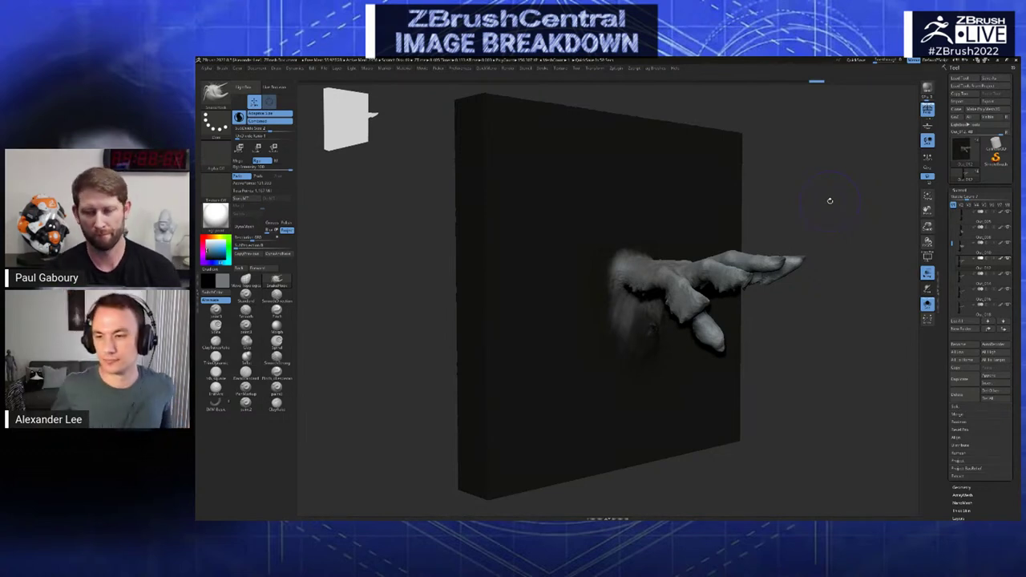
- Step through the hand subtools around the exported one from an angled view, comparing their poses and wrist transitions
left_click_drag(786, 307, 771, 350)
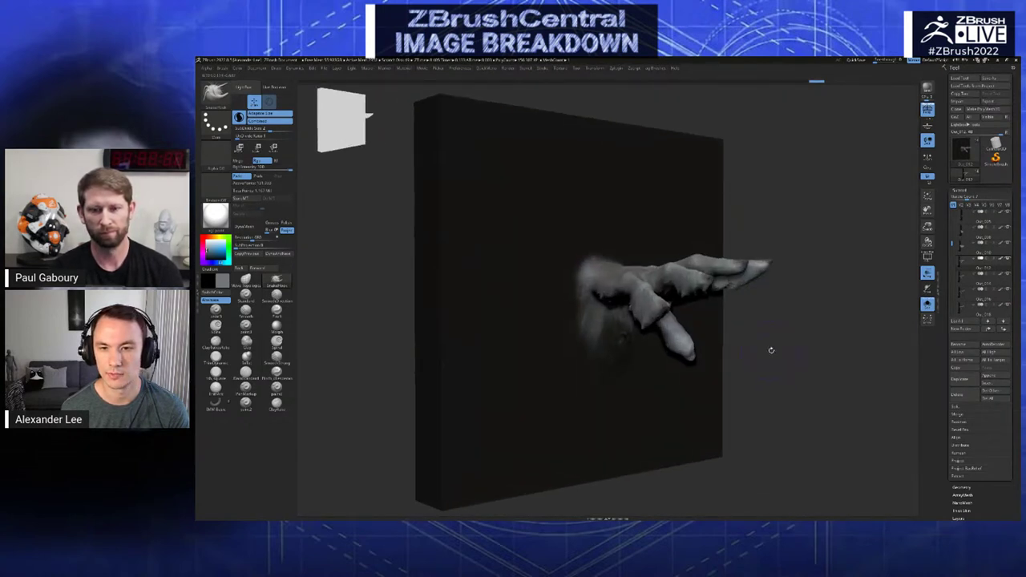
key("Up")
key("Up")
key("Down")
key("Down")
key("Down")
key("Down")
key("Down")
key("Up")
key("Up")
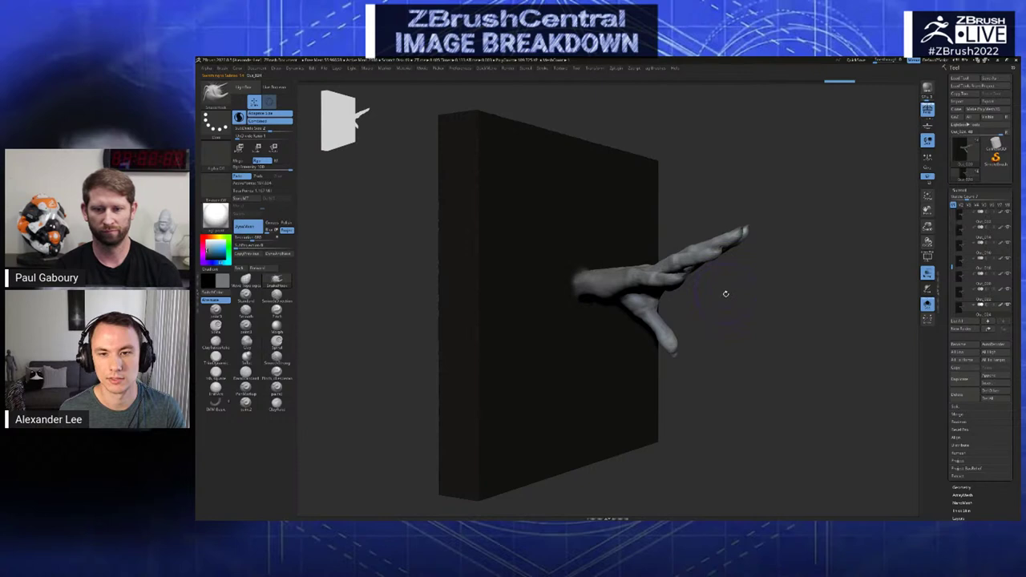
- Smooth the extended fingers of the open hand subtool in side view
left_click_drag(740, 328, 749, 327)
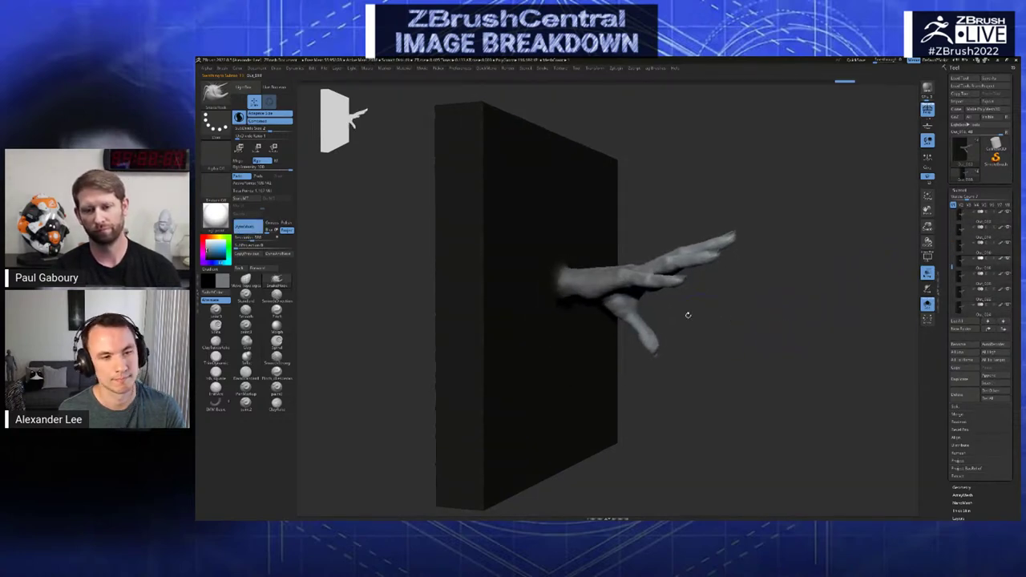
key("b")
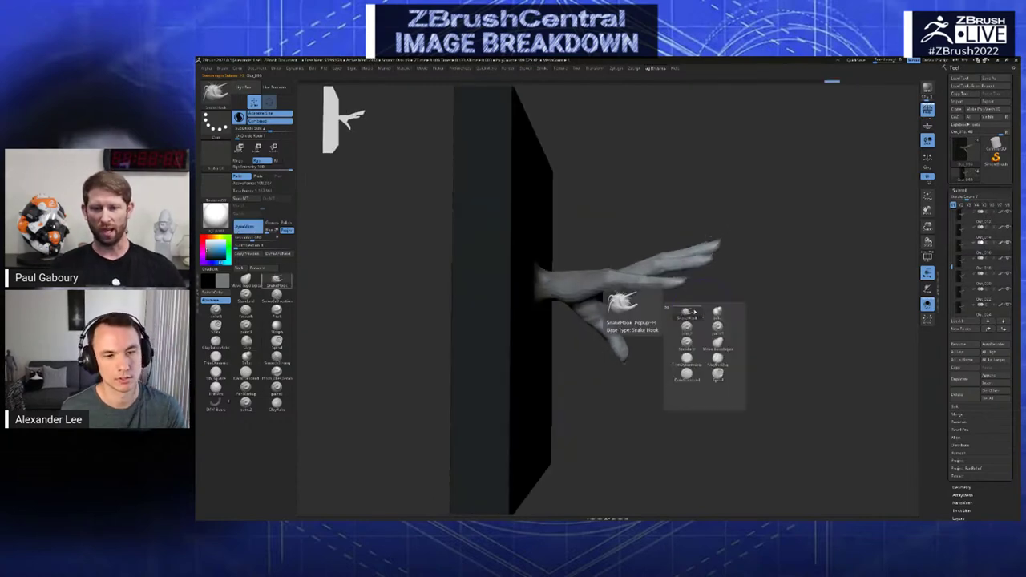
left_click(695, 259)
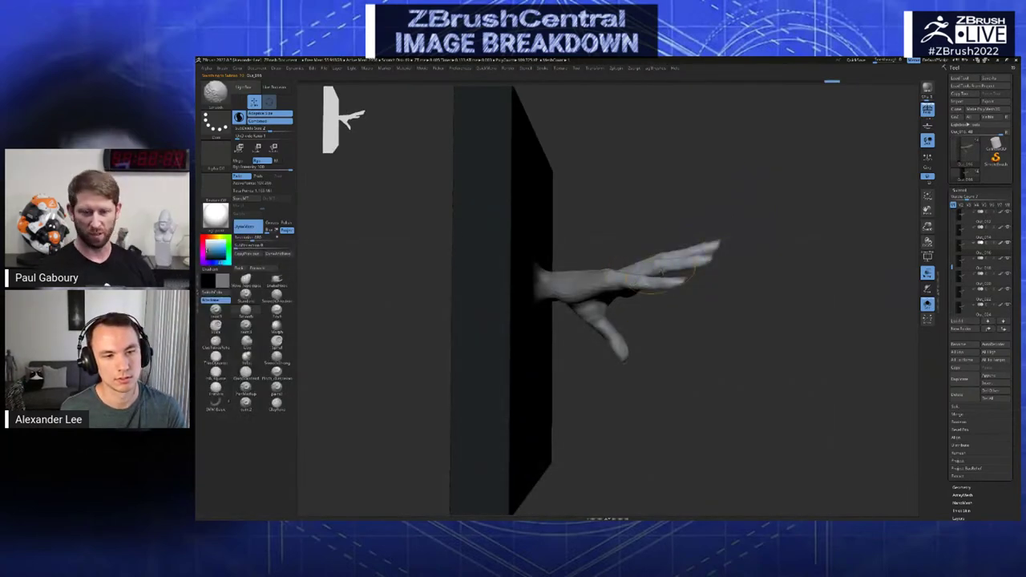
mouse_move(662, 273)
left_mouse_down("shift")
mouse_move(696, 265)
mouse_move(693, 255)
left_mouse_up("shift")
- Run through the hand subtools from the open poses to the earliest ones, checking how the hand emerges from the panel
key("Down")
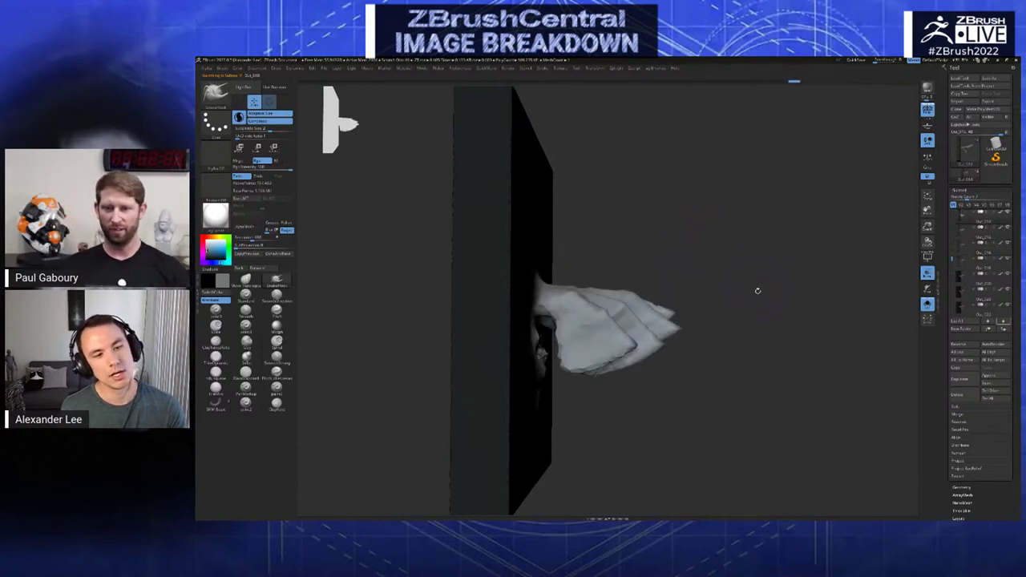
key("ctrl+shift+z")
key("ctrl+shift+z")
key("ctrl+shift+z")
key("ctrl+shift+z")
key("ctrl+shift+z")
key("ctrl+shift+z")
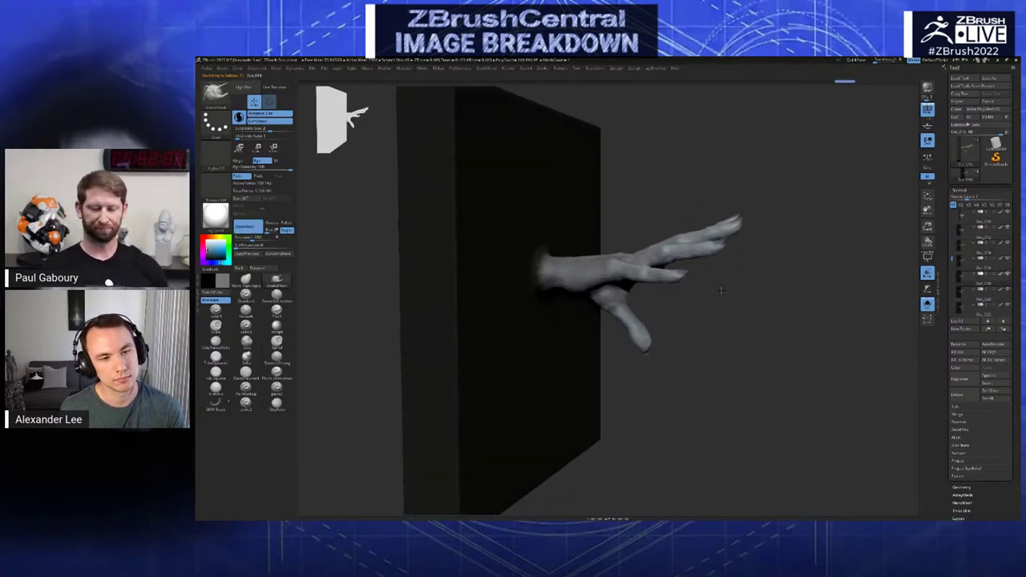
key("Up")
key("Up")
key("Up")
key("Up")
key("Up")
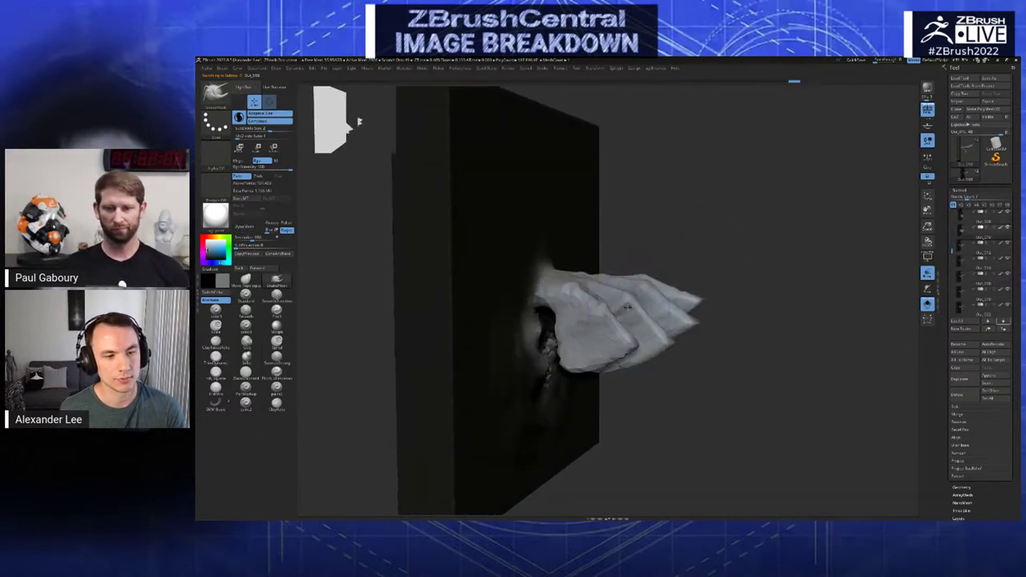
left_click_drag(680, 246, 759, 209)
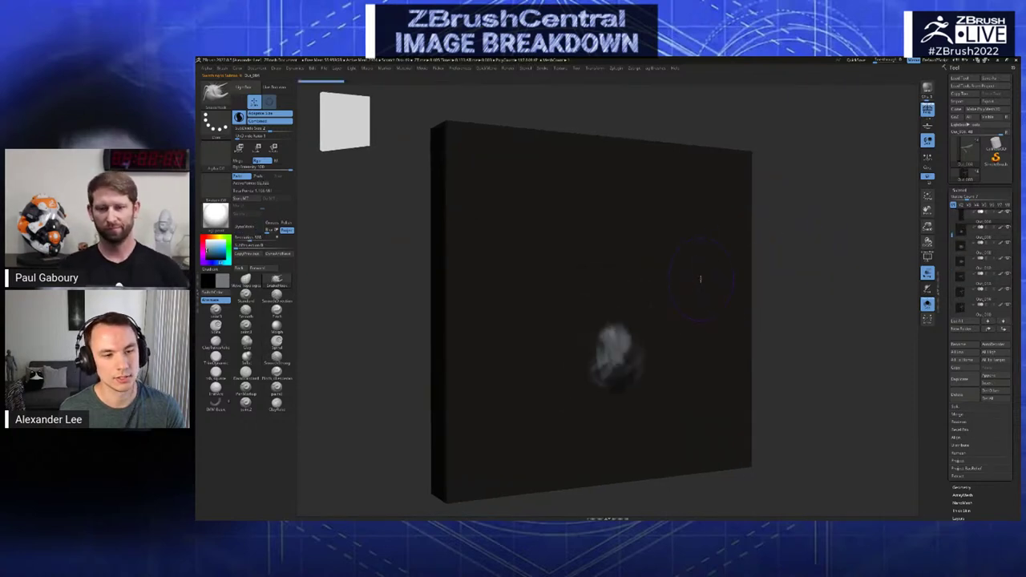
- Touch up the outer finger of the early hand lying against the panel, using the Move Topological and Smooth brushes
left_click_drag(755, 284, 696, 285)
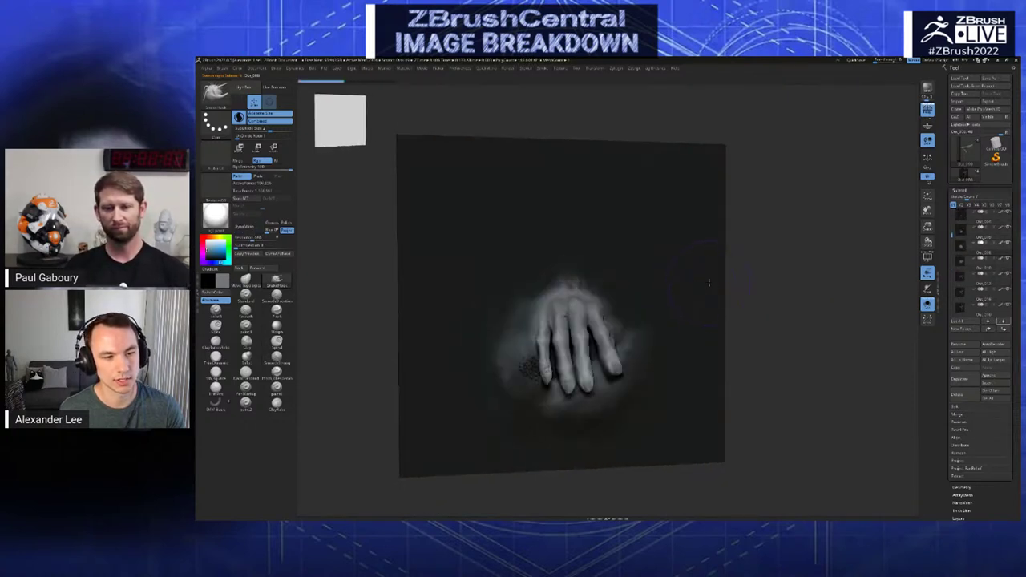
key("Down")
left_click_drag(774, 296, 722, 361)
mouse_move(657, 378)
left_mouse_down()
mouse_move(549, 333)
mouse_move(554, 317)
left_mouse_up()
key("c")
key("space")
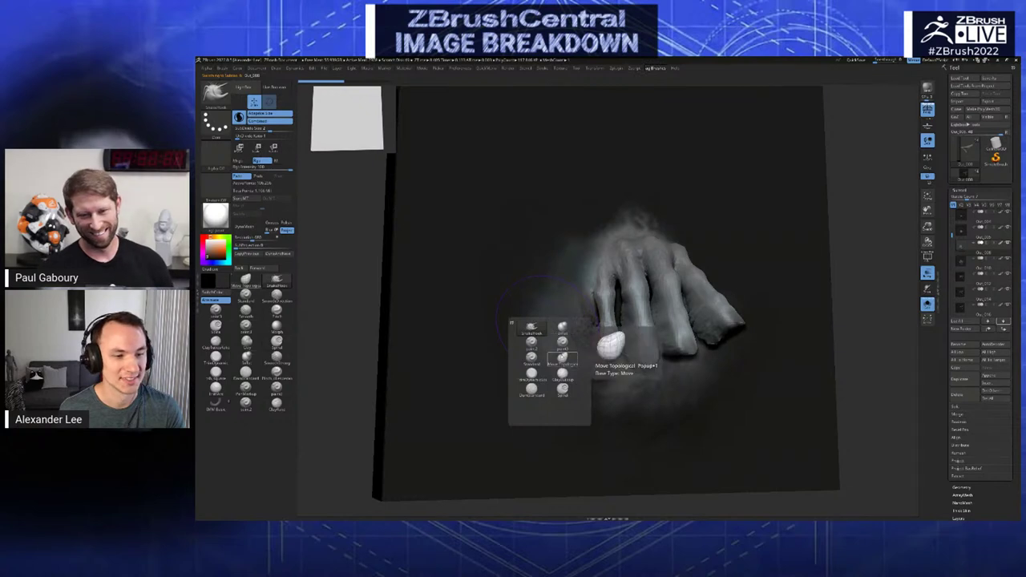
left_click(562, 358)
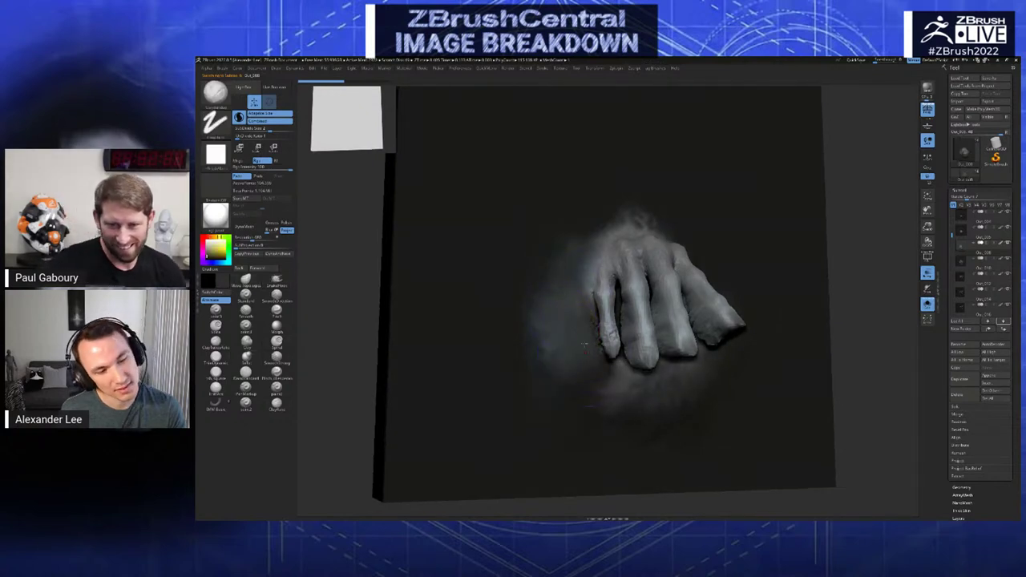
right_click_drag(585, 345, 603, 345)
mouse_move(572, 355)
left_mouse_down("shift")
mouse_move(606, 334)
mouse_move(607, 321)
left_mouse_up("shift")
left_click_drag(768, 210, 792, 238, "ctrl")
mouse_move(787, 263)
right_mouse_down()
mouse_move(776, 265)
mouse_move(809, 294)
right_mouse_up()
- Flip back and forth through the early hand subtools to examine the retouched pose within the motion
key("Down")
key("Down")
key("Down")
key("Up")
key("Up")
key("Up")
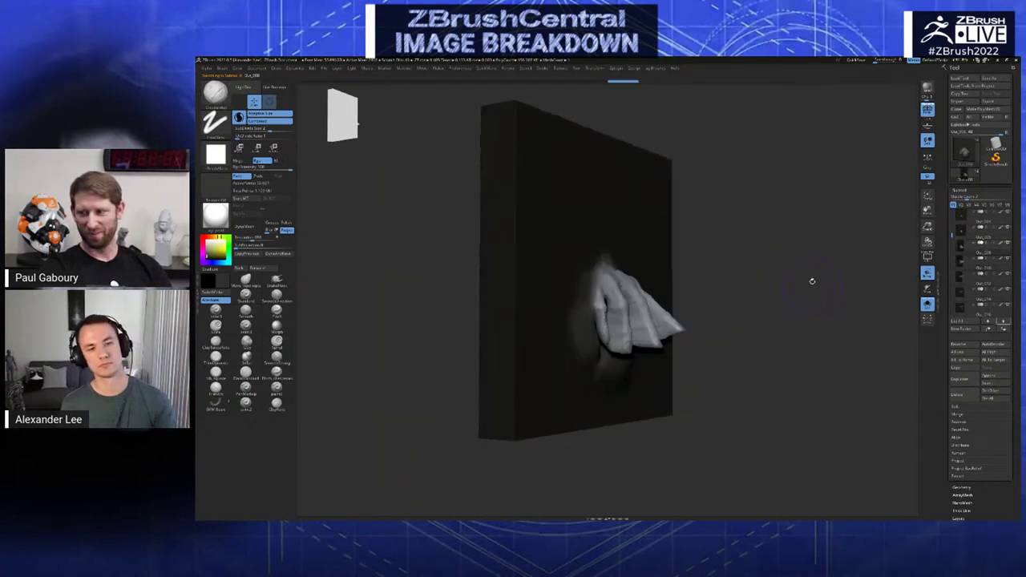
key("Up")
key("Up")
key("Down")
key("Down")
key("Down")
key("Down")
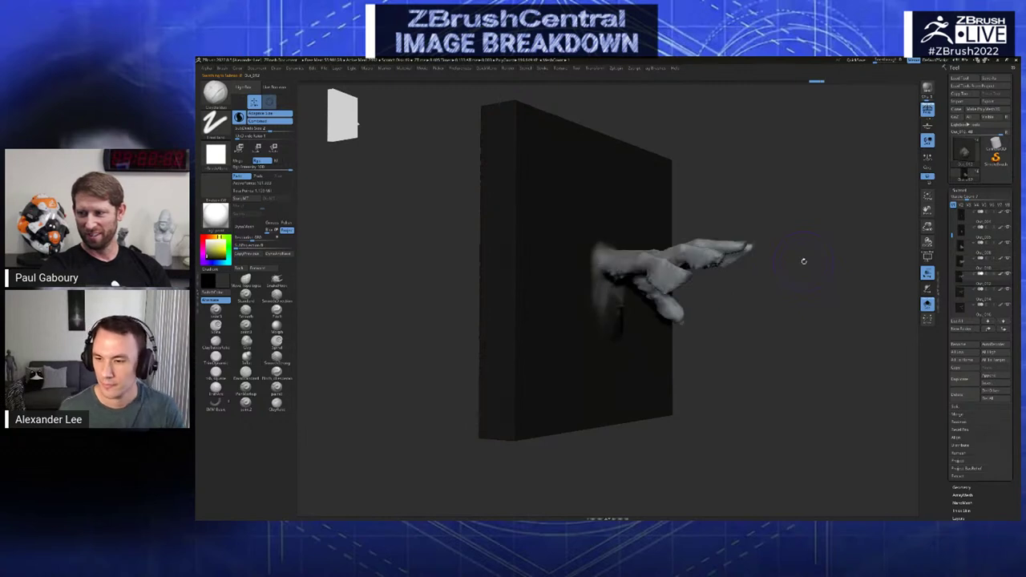
key("ctrl+z")
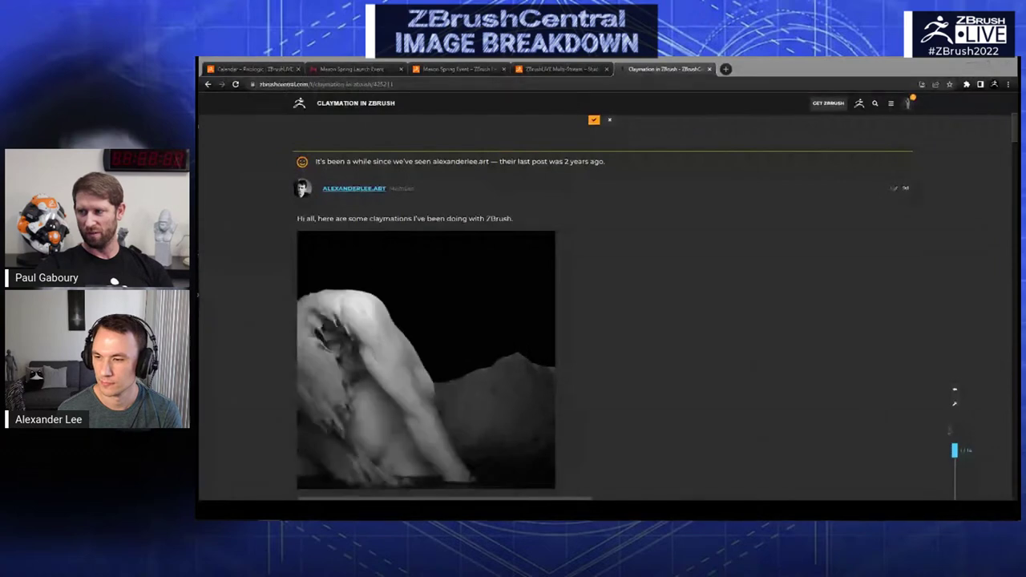
- In the browser, close the gallery slideshow, look over the Claymation in ZBrush thread and select its web address
left_click(703, 120)
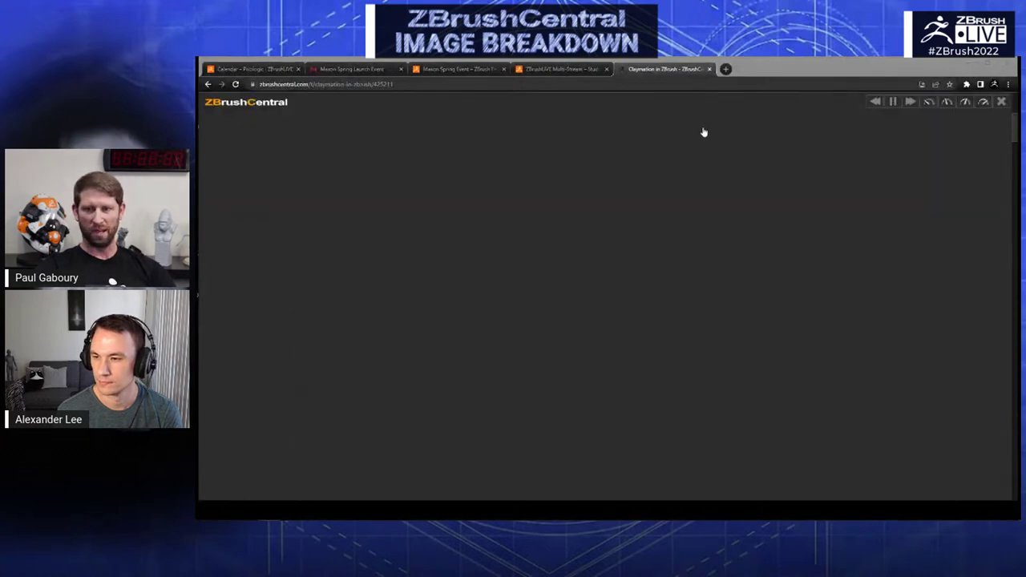
left_click(1001, 101)
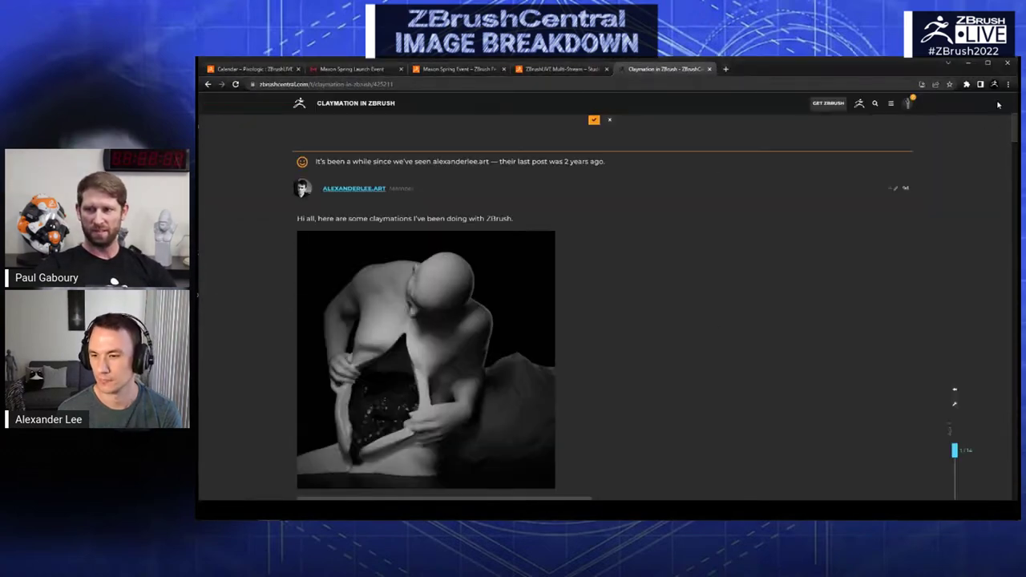
scroll(683, 290, "down", 2)
scroll(685, 289, "up", 6)
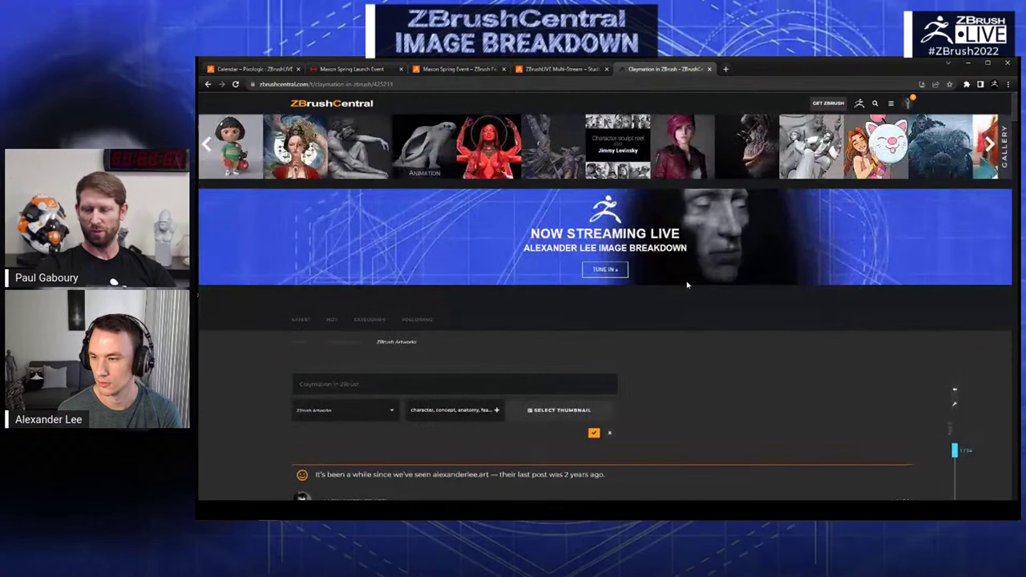
scroll(716, 313, "down", 4)
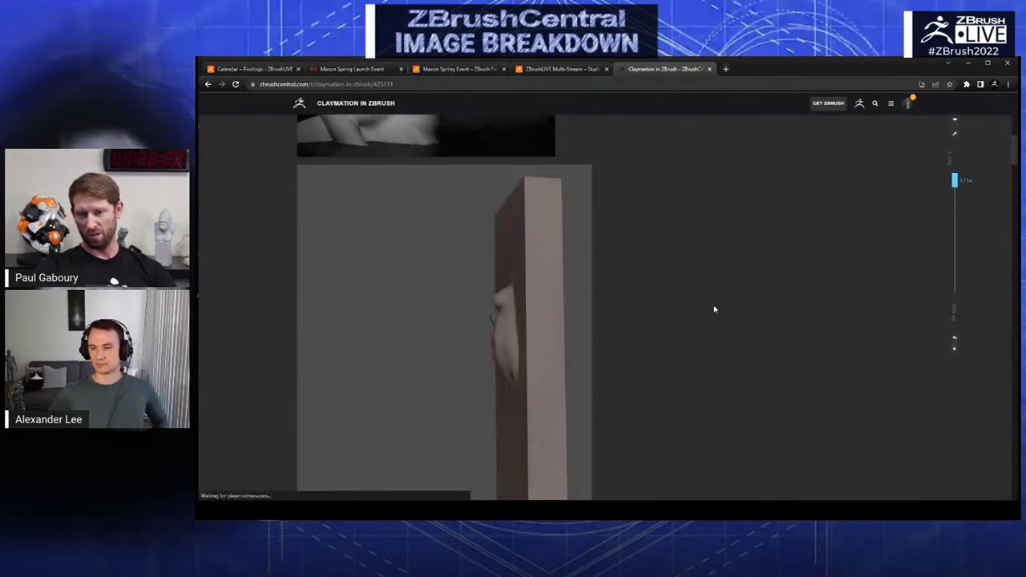
scroll(713, 309, "up", 5)
left_click(562, 84)
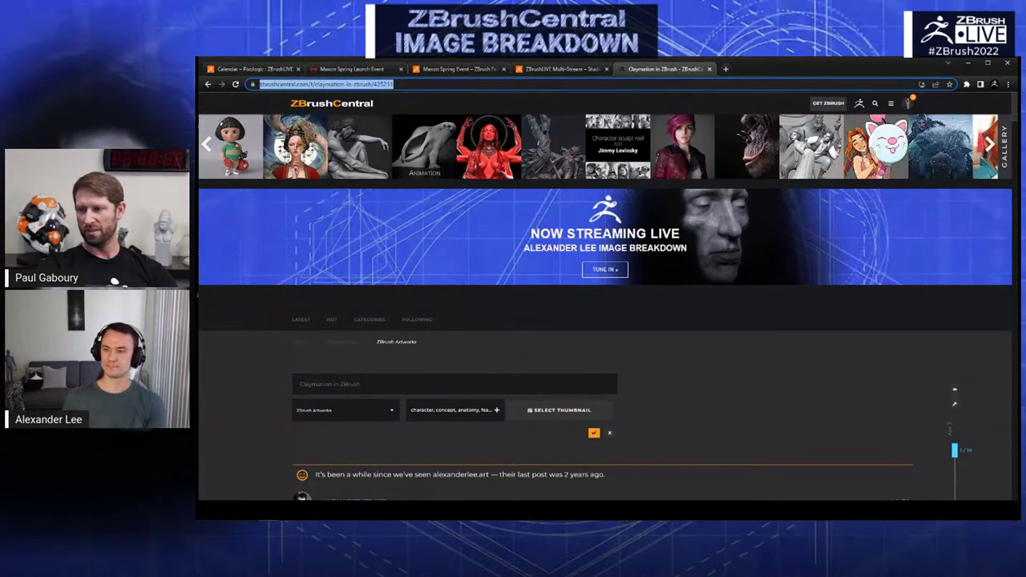
key("alt+Tab")
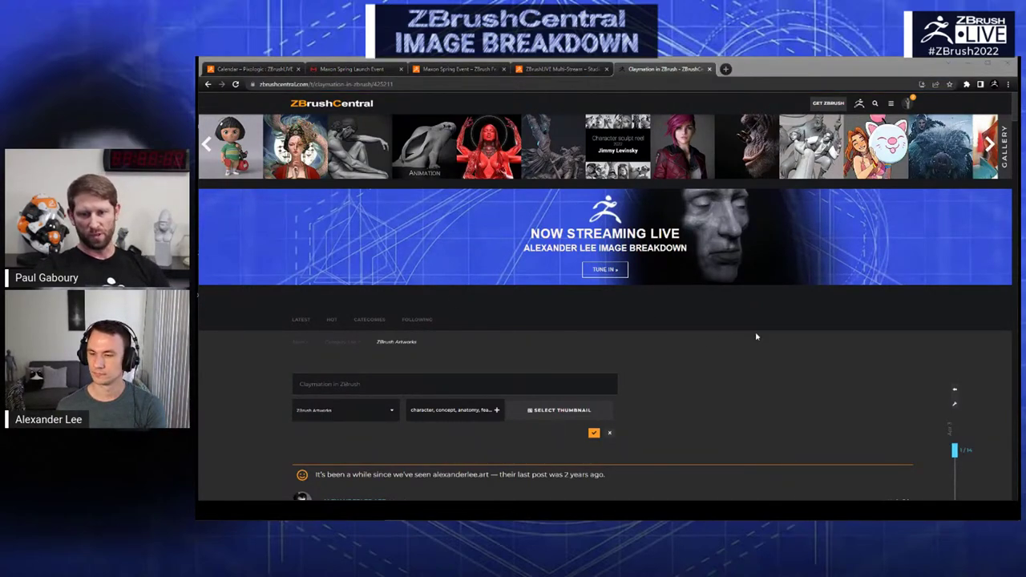
- Review the artwork and videos further down the Claymation in ZBrush thread and return to its beginning
scroll(760, 337, "down", 4)
scroll(761, 337, "up", 4)
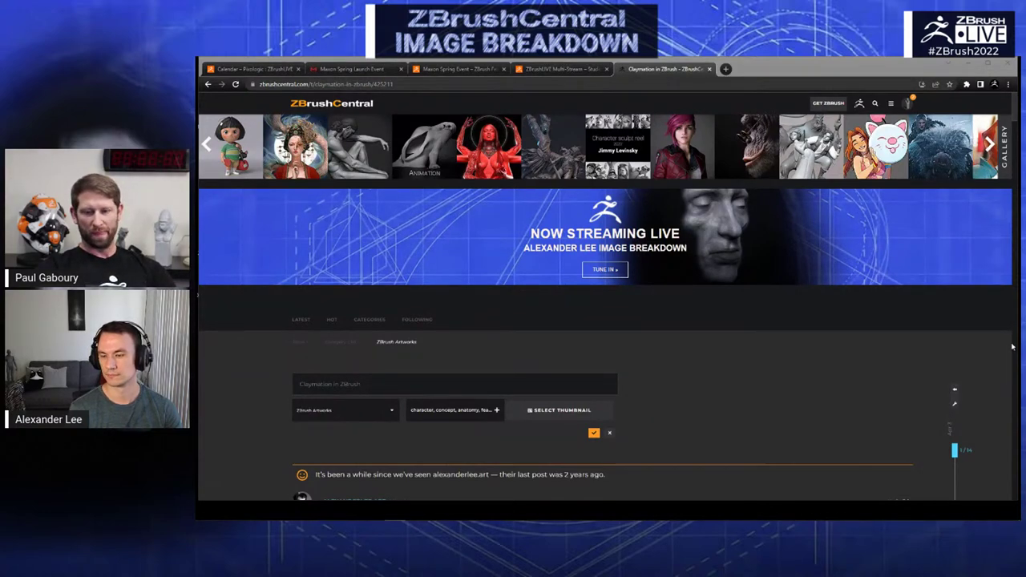
scroll(764, 360, "down", 15)
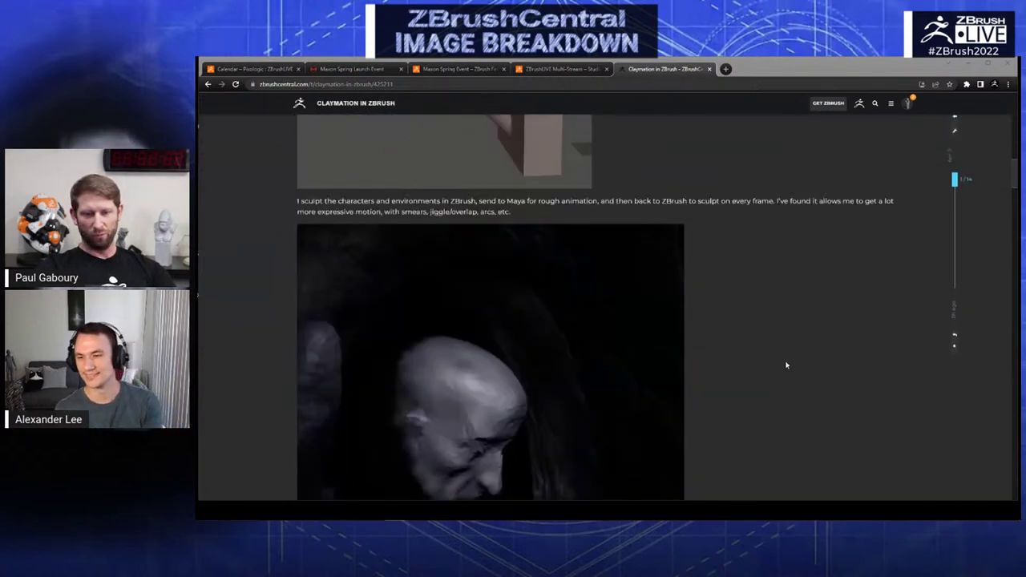
scroll(782, 358, "down", 3)
scroll(778, 354, "down", 3)
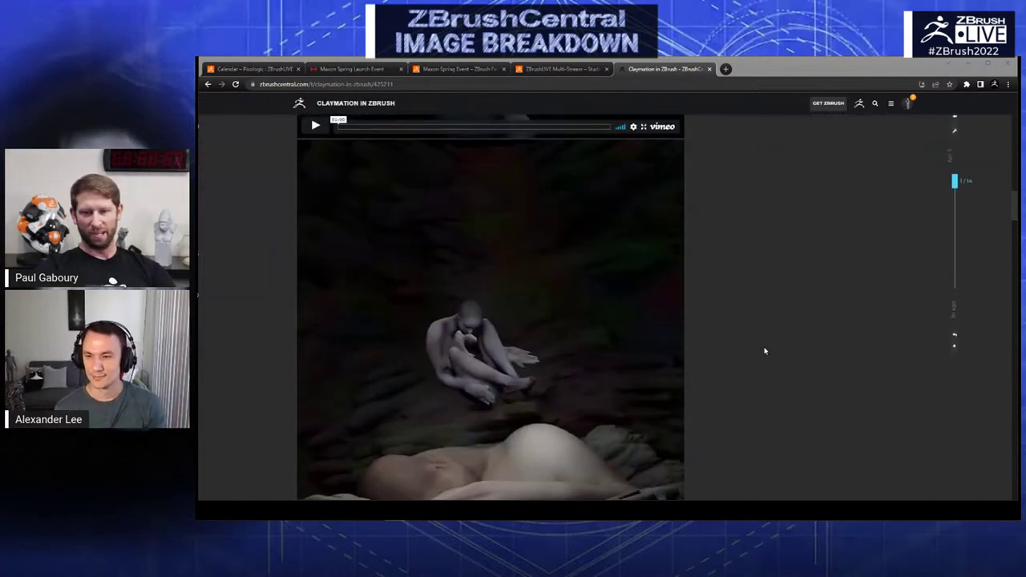
scroll(764, 350, "up", 20)
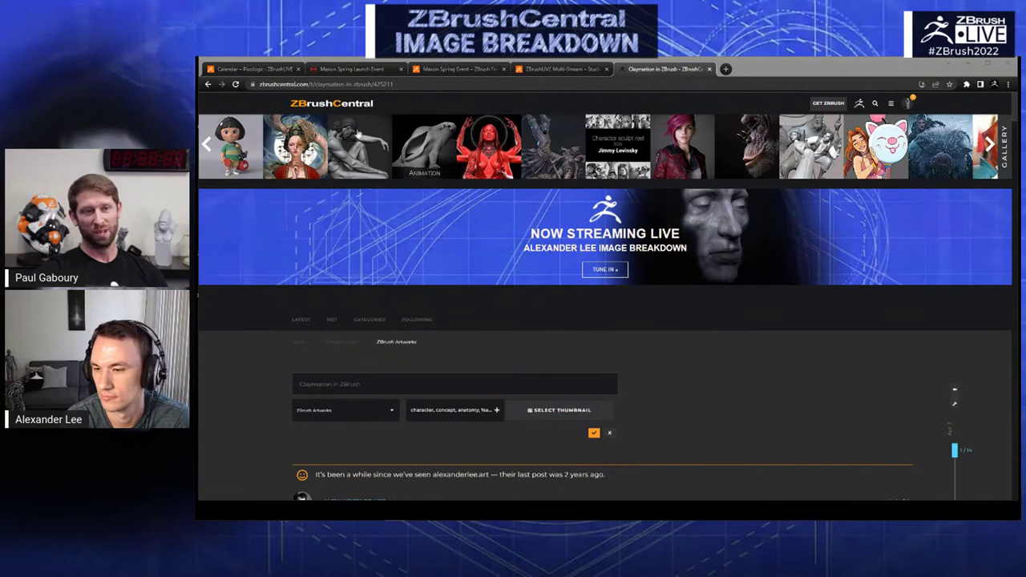
- Show the ZBrushLIVE calendar, select its web address and bring up the Maxon Spring Launch Event page
left_click(253, 69)
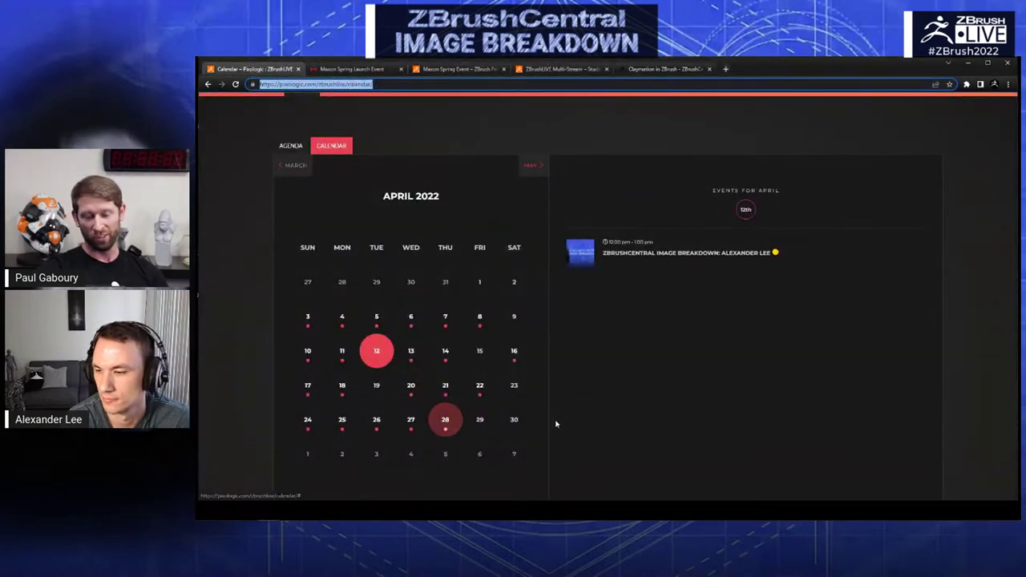
triple_click(401, 85)
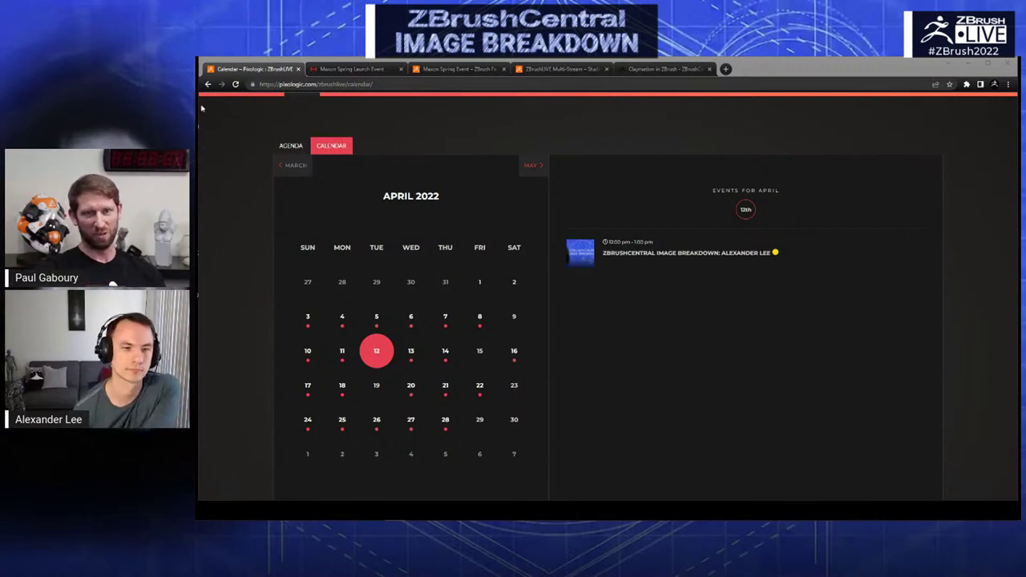
left_click(353, 69)
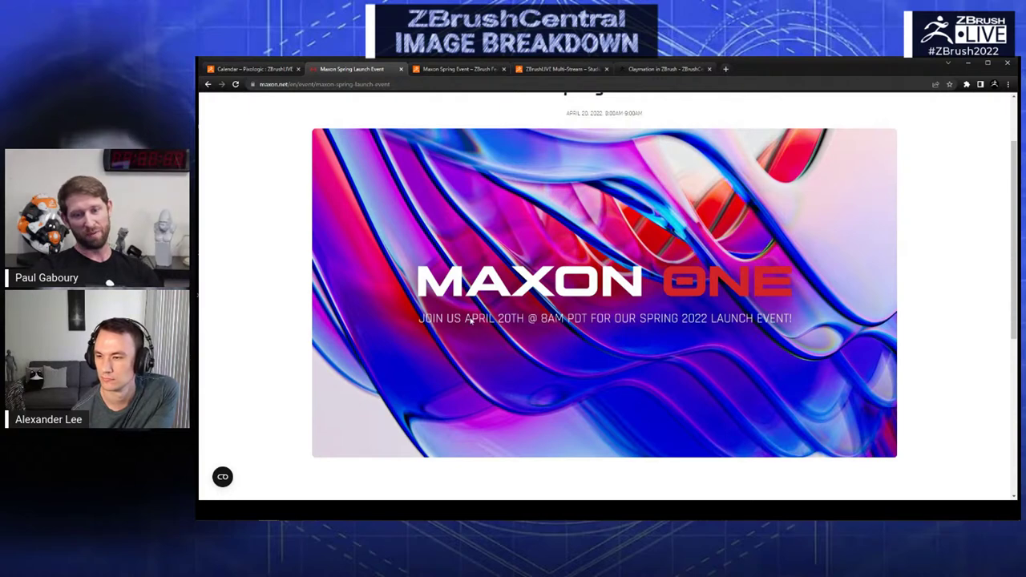
- Show the Maxon Spring Event – ZBrush Feature Presentation page and look through the ZBrushLIVE Multi-Stream – Studio Edition: HUXLEY event page down to its artist details
left_click(456, 70)
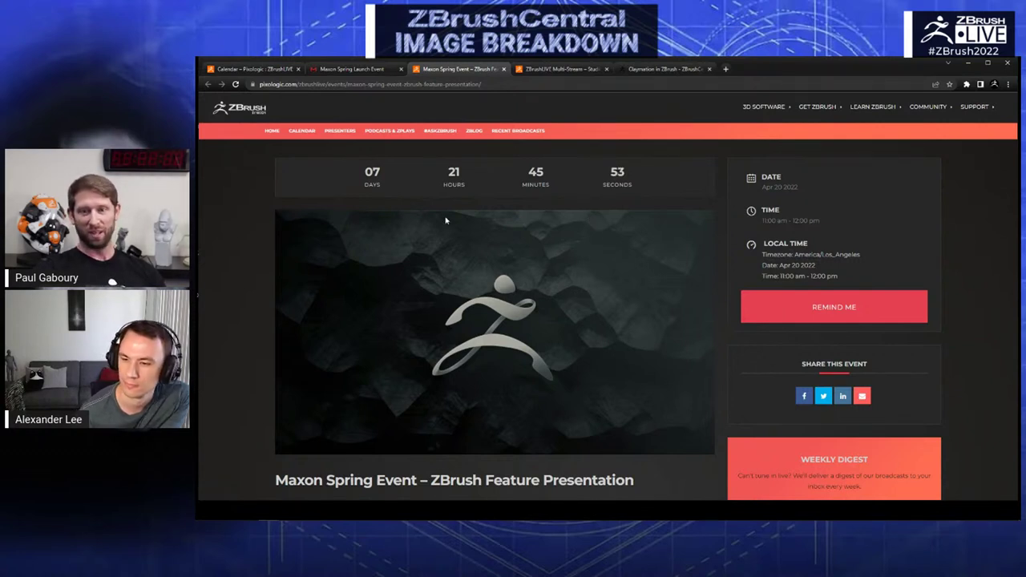
left_click(561, 69)
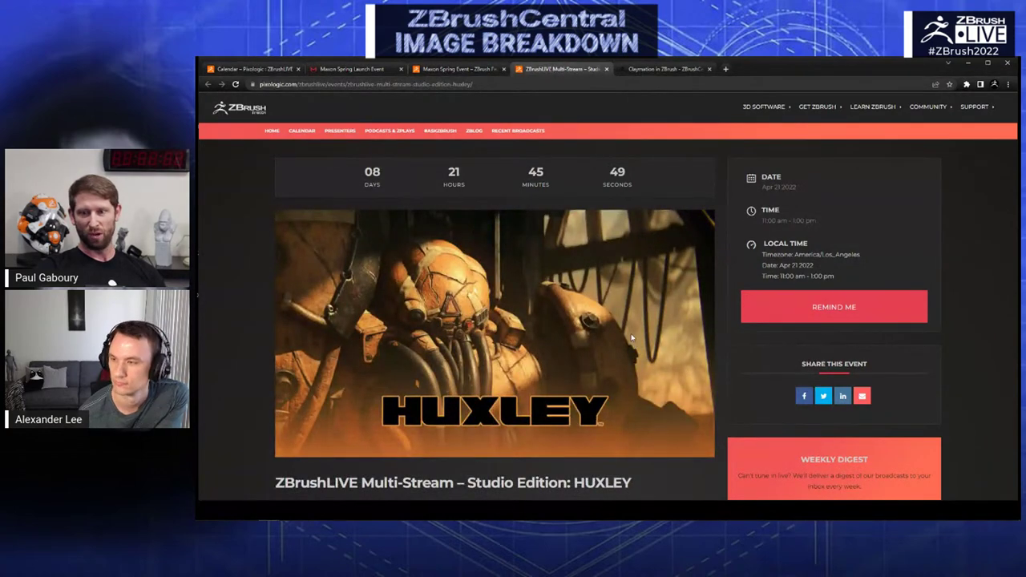
scroll(662, 330, "down", 2)
scroll(559, 356, "down", 1)
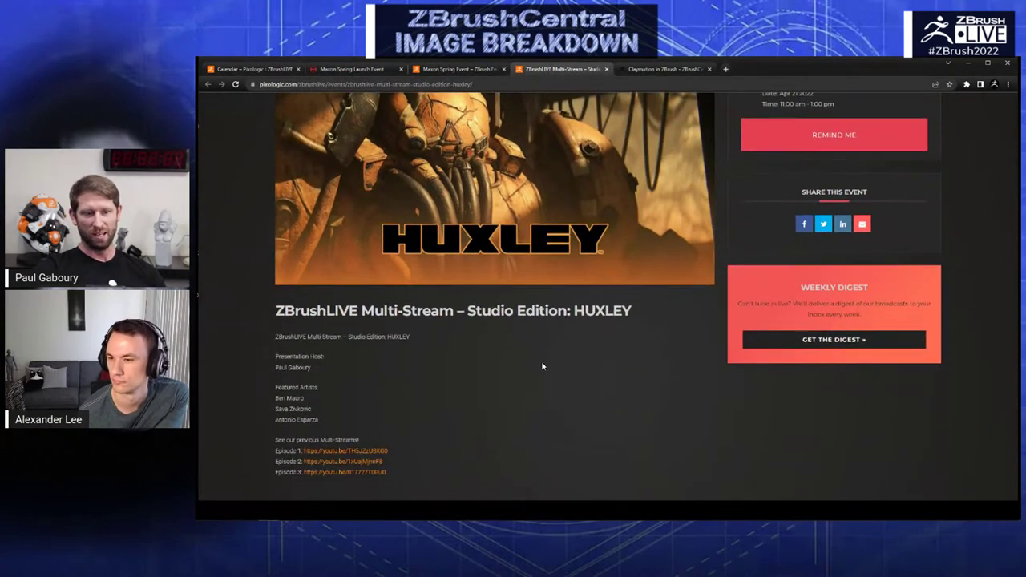
- Present the HUXLEY event's schedule and artwork from the beginning of its page and go back to the ZBrushLIVE calendar for April 2022
scroll(546, 367, "up", 1)
scroll(554, 368, "up", 2)
scroll(640, 363, "down", 1)
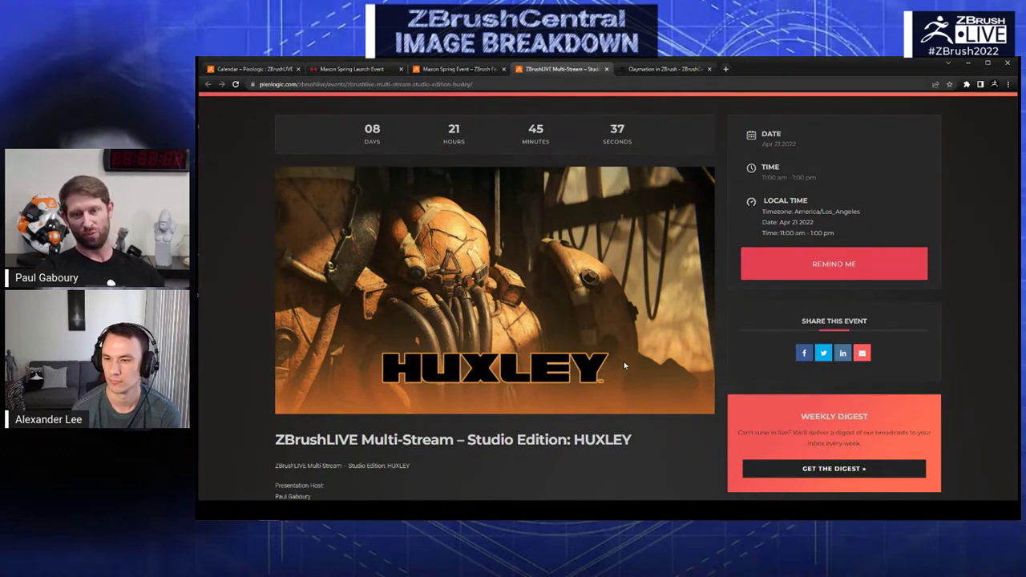
scroll(569, 280, "up", 1)
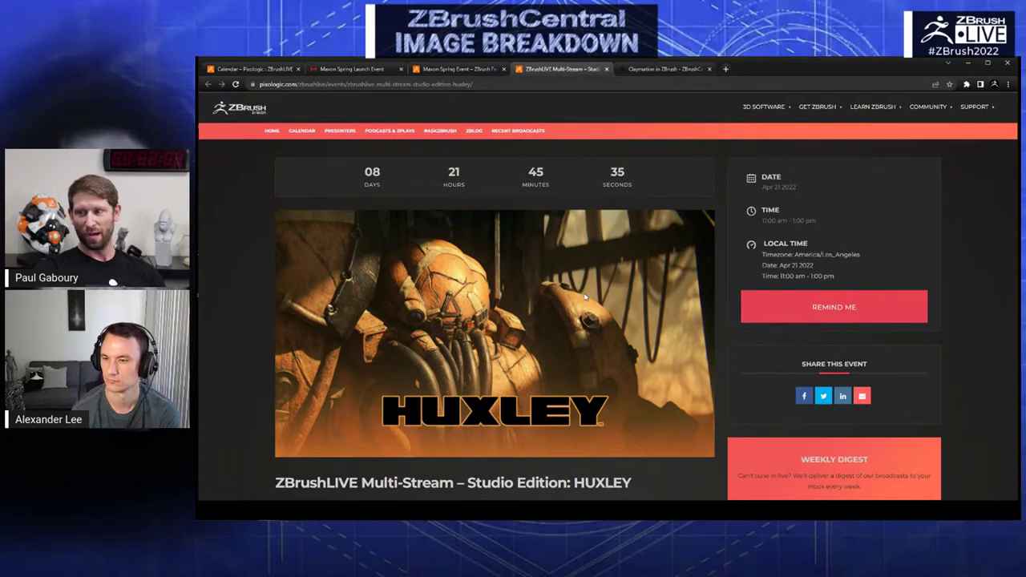
scroll(578, 299, "down", 3)
scroll(586, 293, "up", 2)
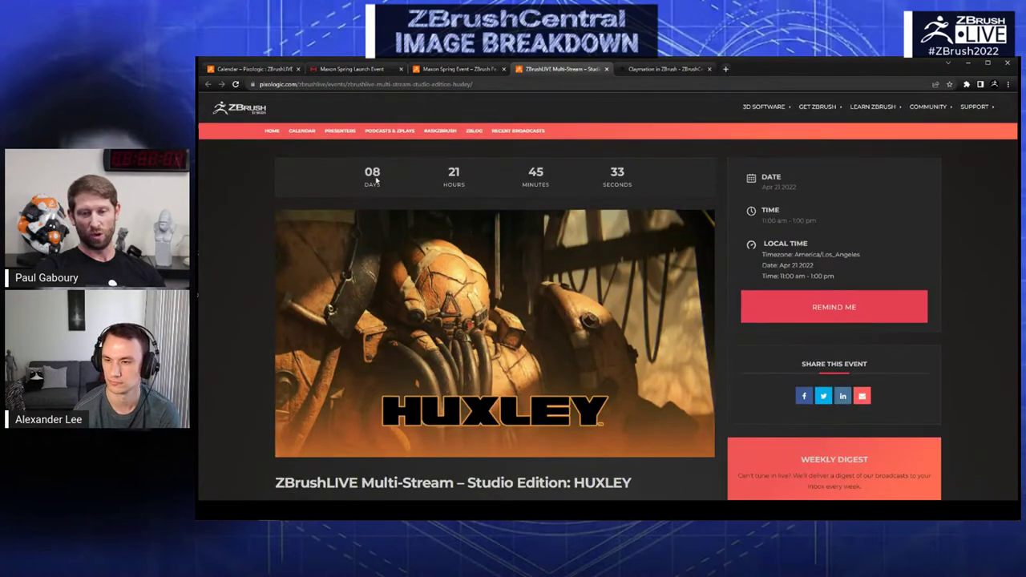
left_click(253, 69)
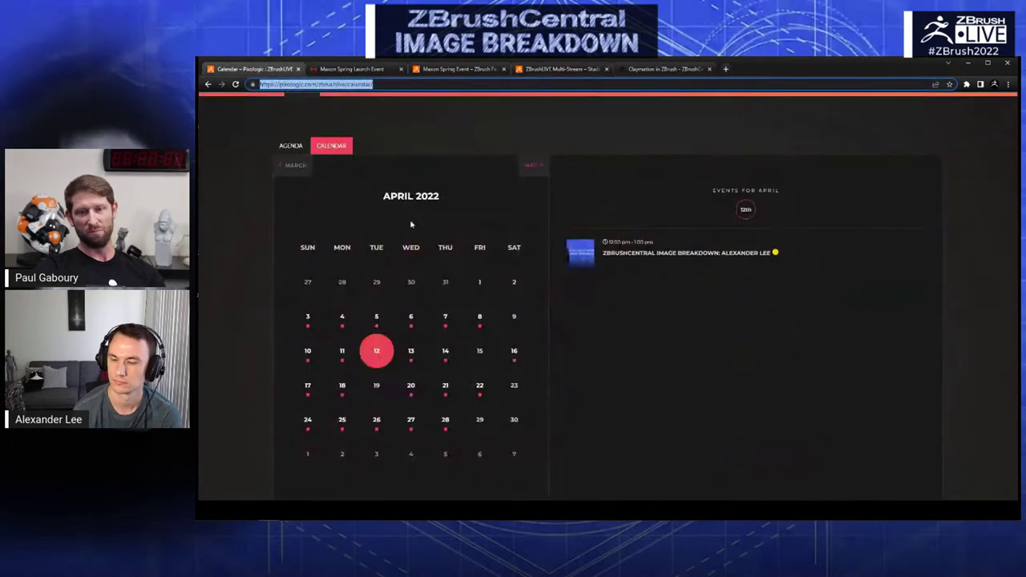